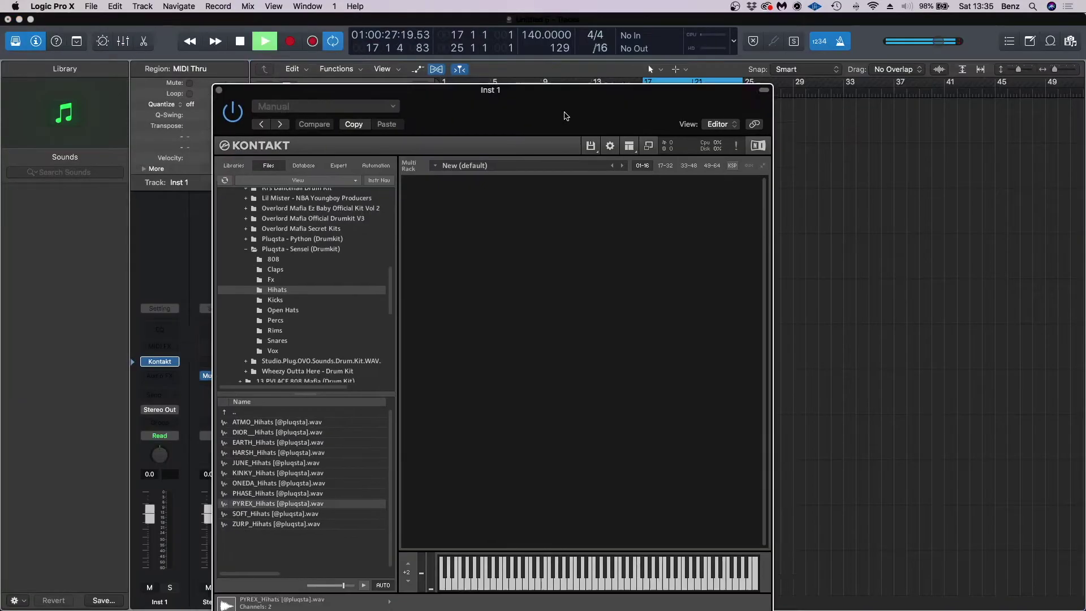
Step: Collapse the expanded kit folders in Kontakt's file browser and open the 5.DrumKits folder
drag(565, 114, 590, 93)
click(274, 222)
scroll(296, 266, up, 4)
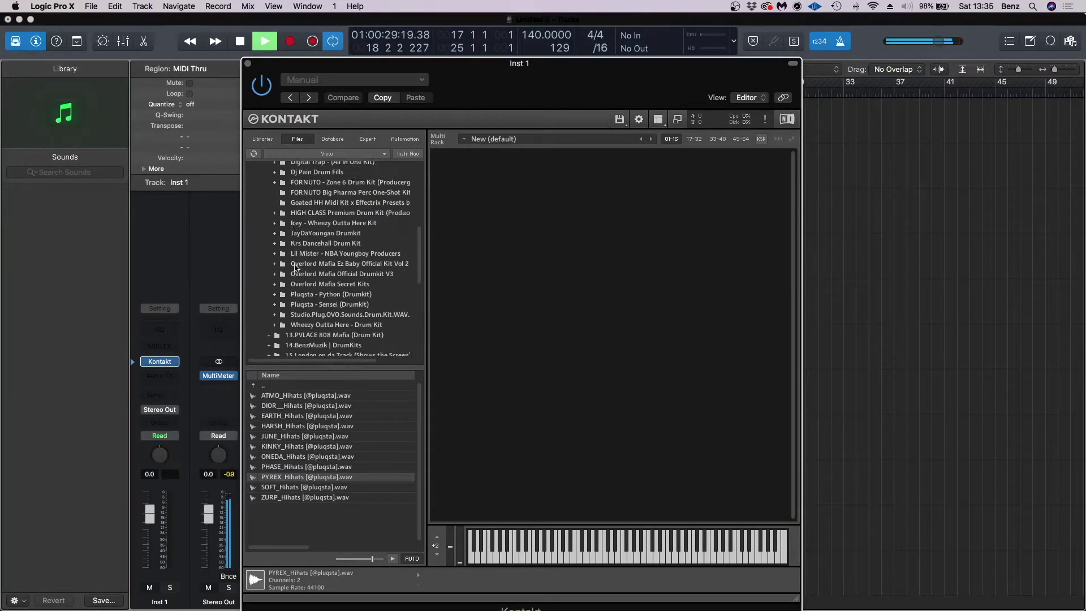
click(268, 192)
click(266, 223)
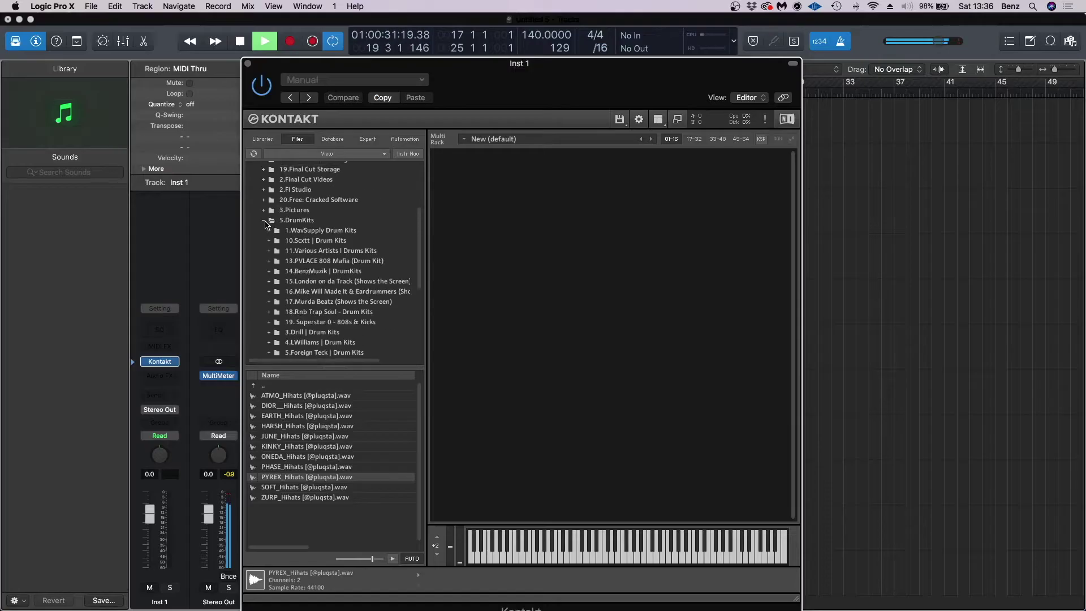
click(296, 249)
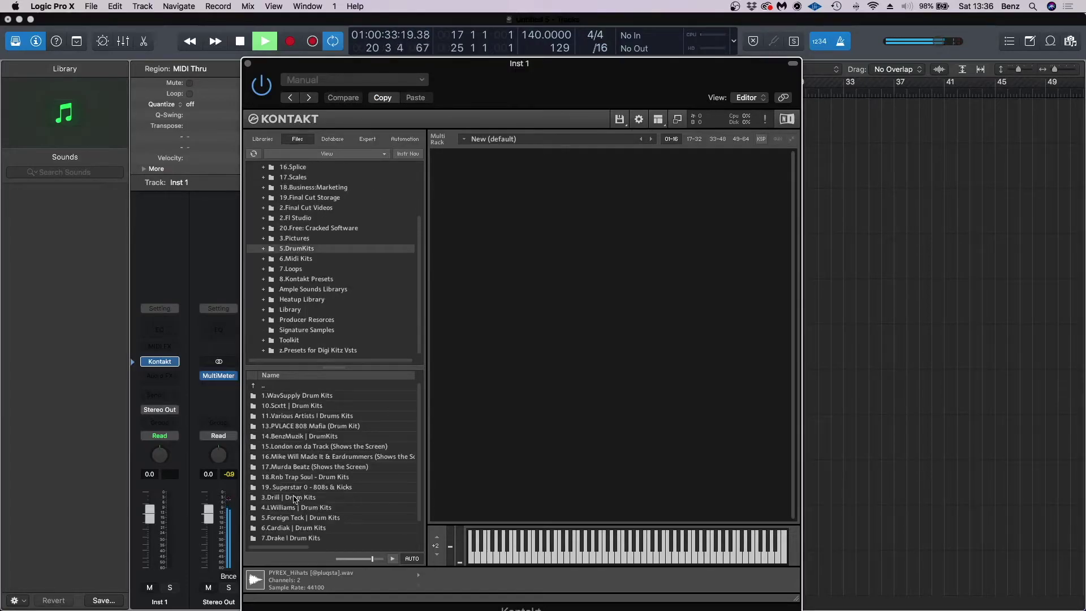
Step: Open the Countersnares folder of Critical Drill Kit Vol.2 inside 3.Drill | Drum Kits
double_click(294, 499)
scroll(289, 458, down, 10)
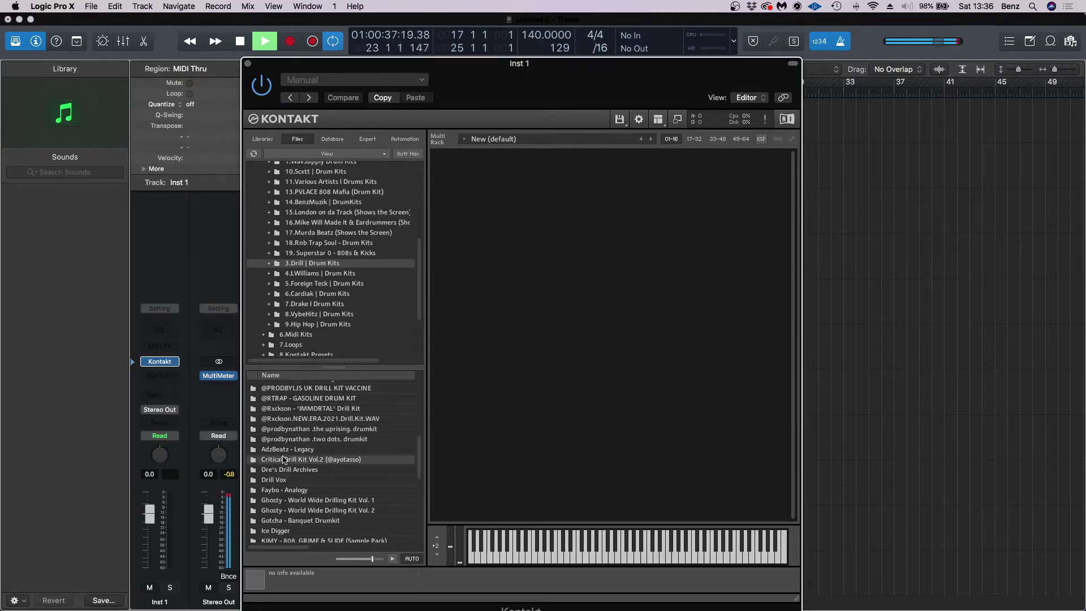
double_click(285, 459)
double_click(279, 417)
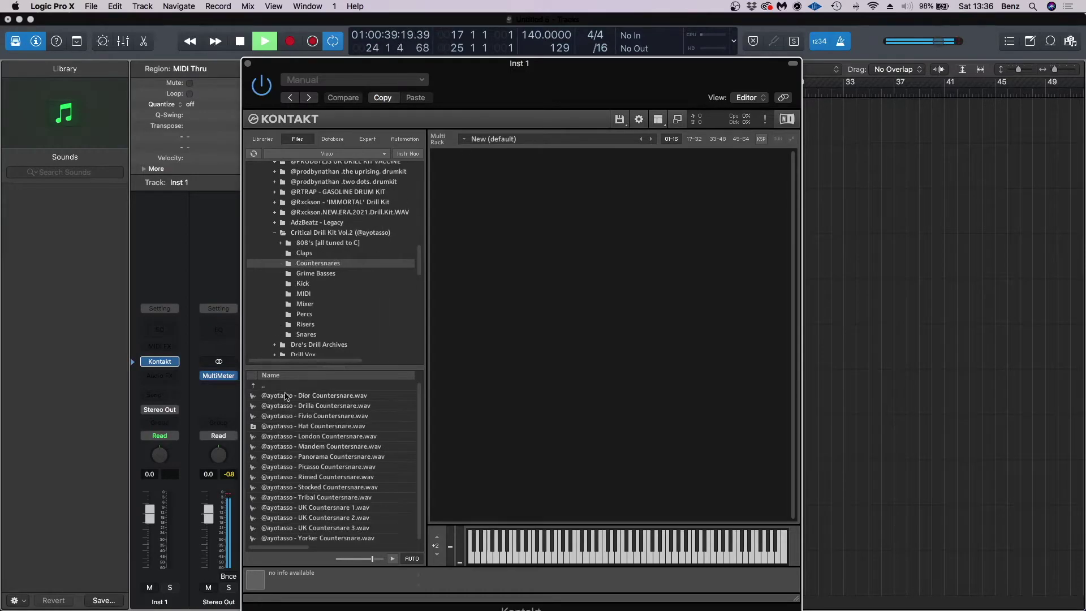
Step: Audition the first few countersnare samples, from Dior through Hat and back to Fivio
click(285, 396)
key(Down)
key(Down)
key(Down)
key(Down)
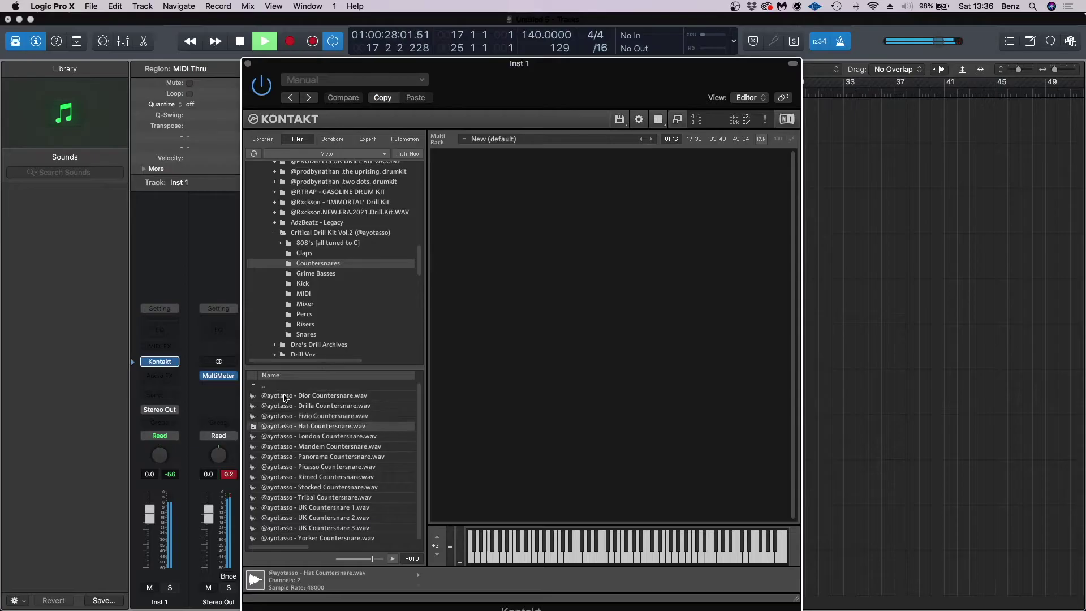
key(Up)
key(Up)
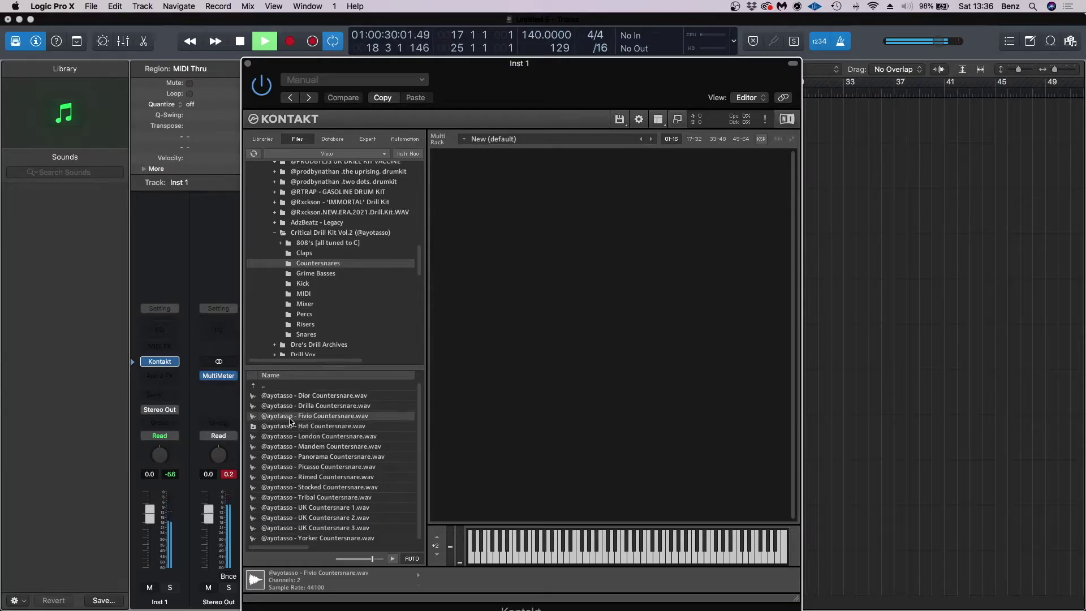
Step: Load Fivio Countersnare.wav into Kontakt and expand its amplifier modulation settings, finishing with the plug-in window closed
double_click(289, 418)
click(444, 159)
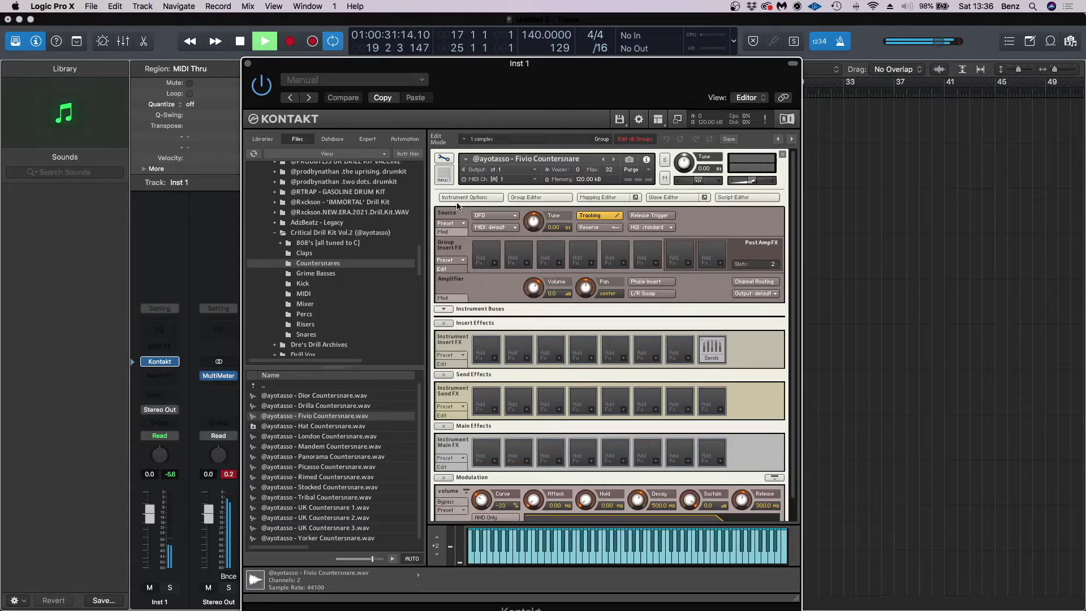
click(459, 298)
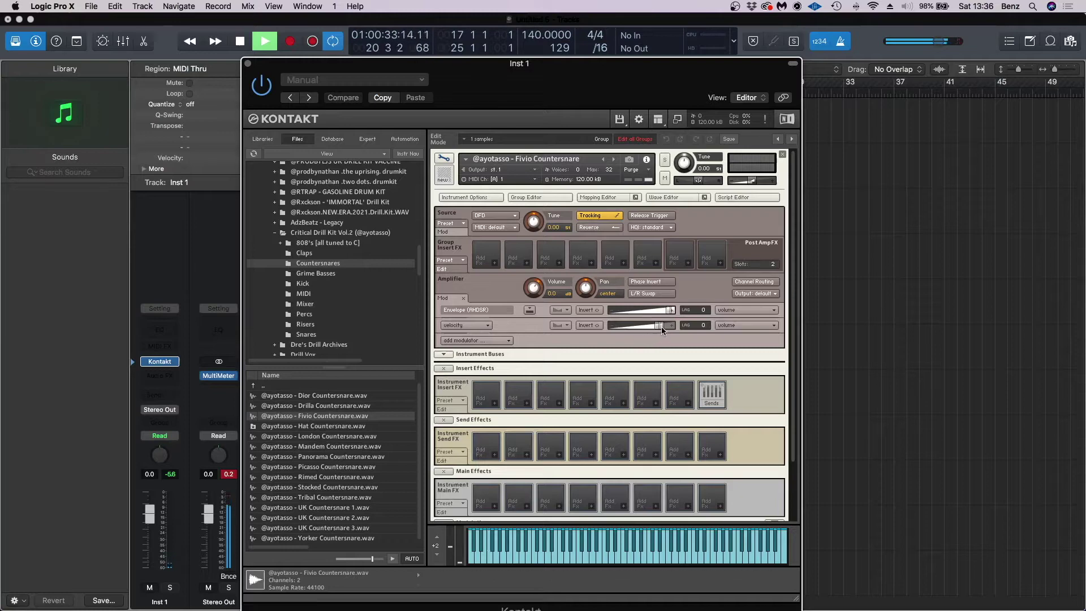
click(248, 62)
Step: Show the project's file browser and open the 5.DrumKits folder on the sample drive, with the loop playing
key(space)
click(1070, 41)
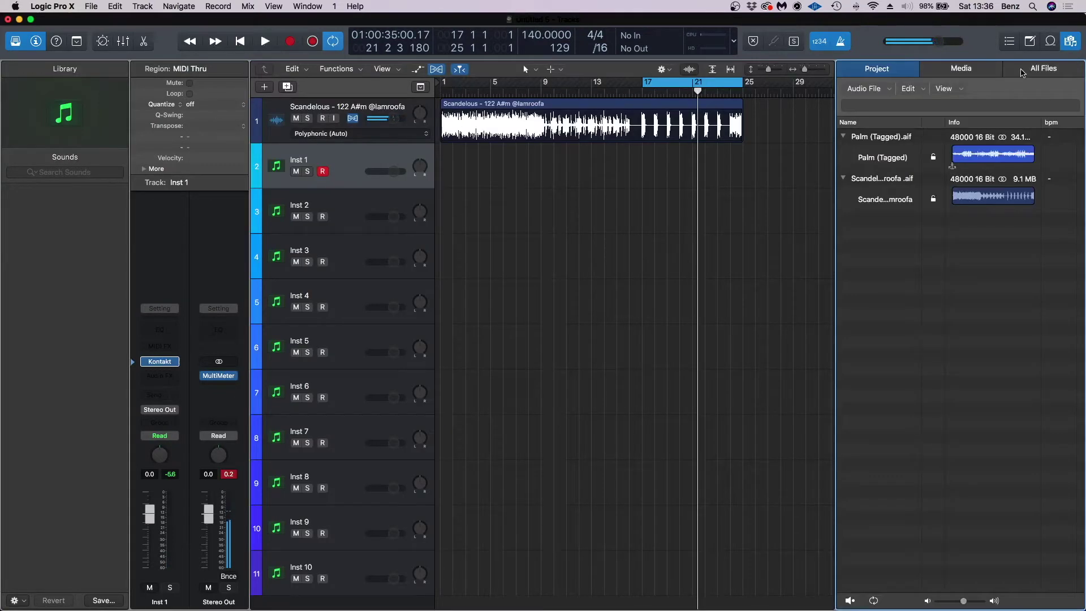
click(1023, 71)
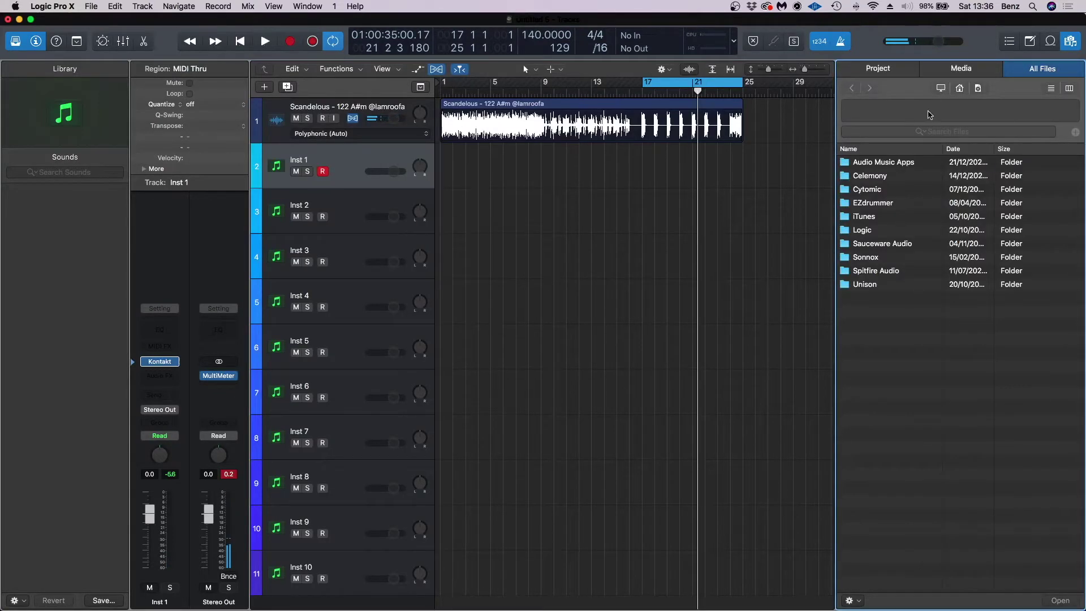
click(940, 88)
key(space)
double_click(880, 163)
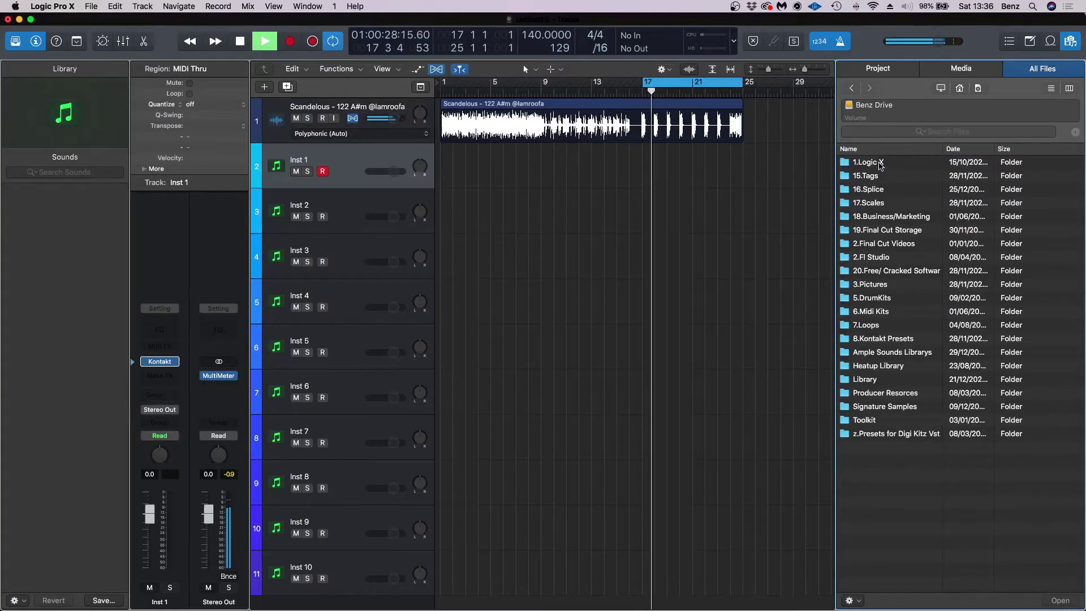
double_click(874, 298)
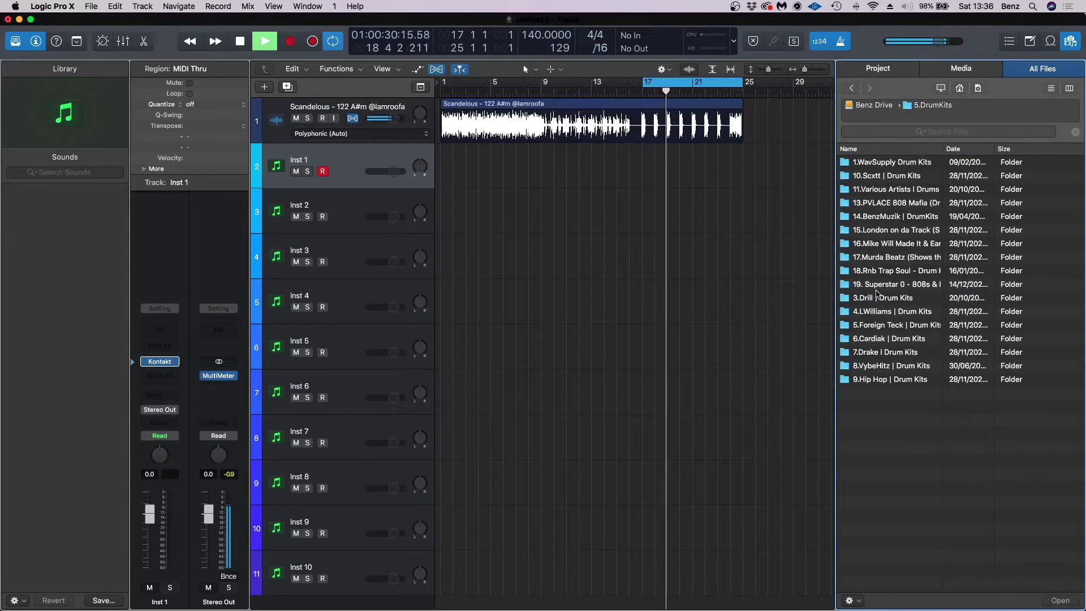
Step: Open the Midi Hats folder in Drill Midi - Drums, inside the Benzocaine drill kit of 14.BenzMuzik | DrumKits
double_click(876, 217)
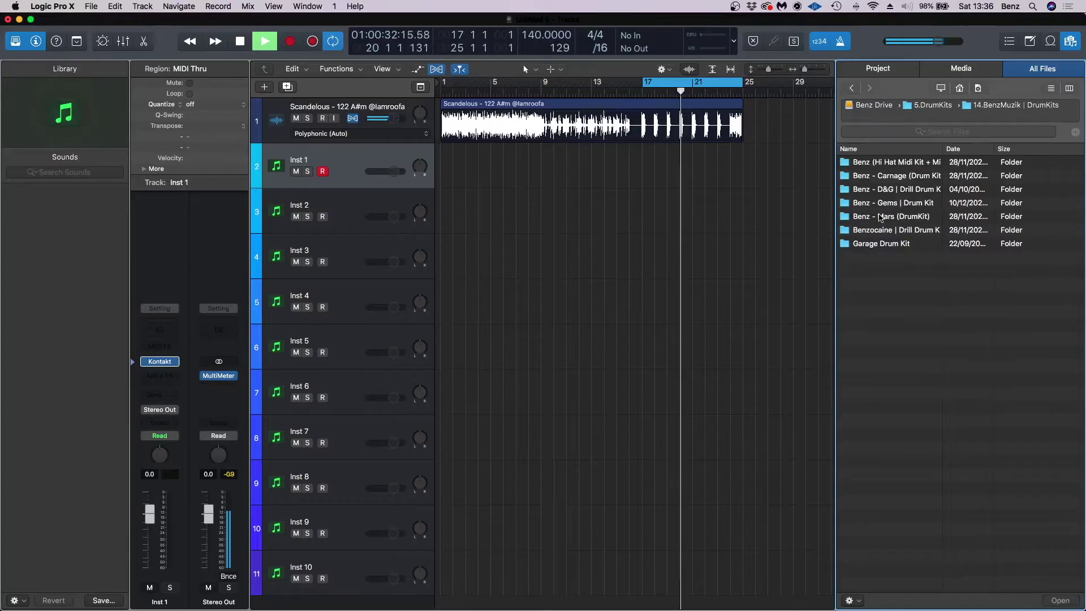
double_click(880, 230)
double_click(874, 176)
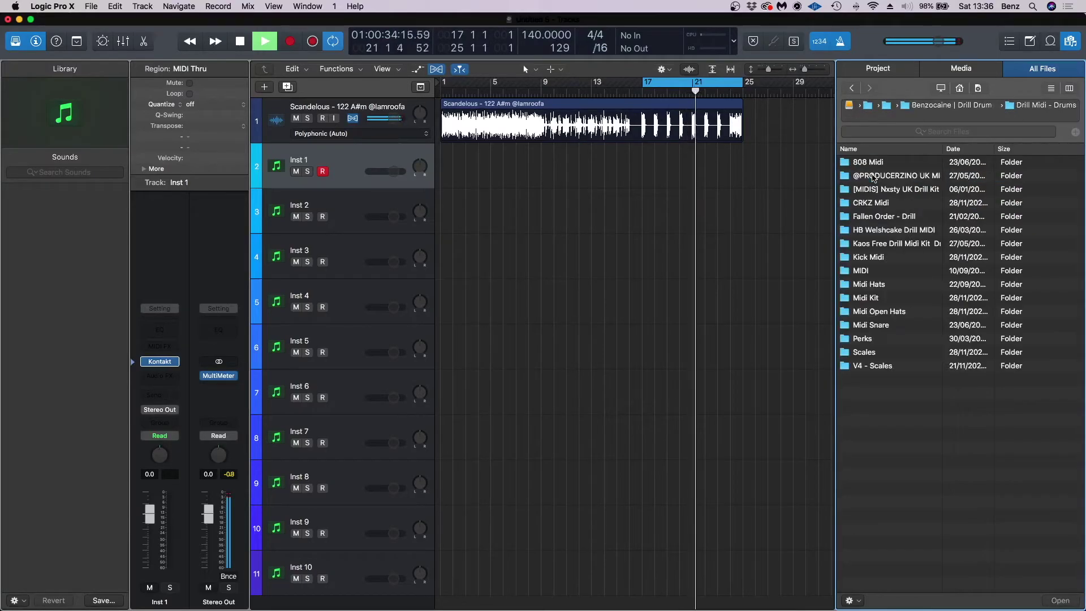
double_click(866, 286)
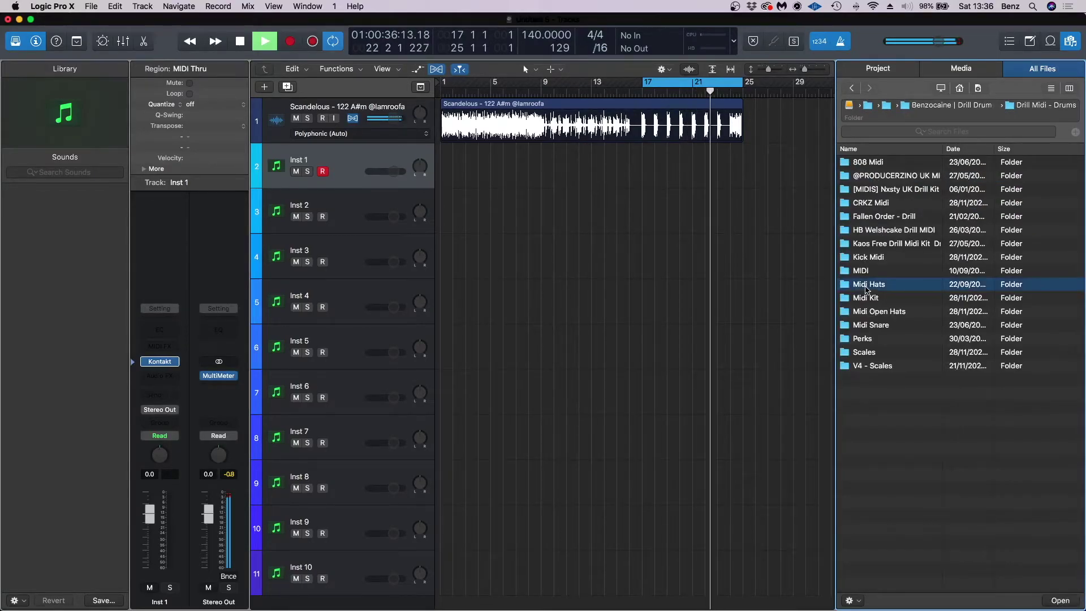
Step: Place Hat - Bollywood.mid at bar 17 on the Inst 1 track and raise the track's volume to 3.7 dB
drag(876, 220, 643, 170)
key(space)
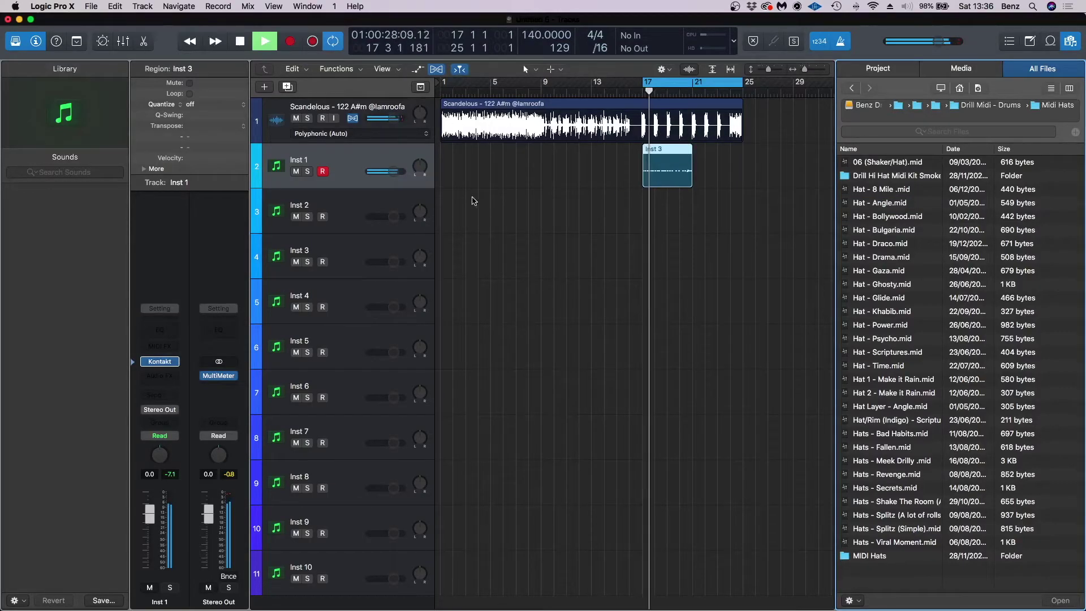
drag(394, 171, 399, 171)
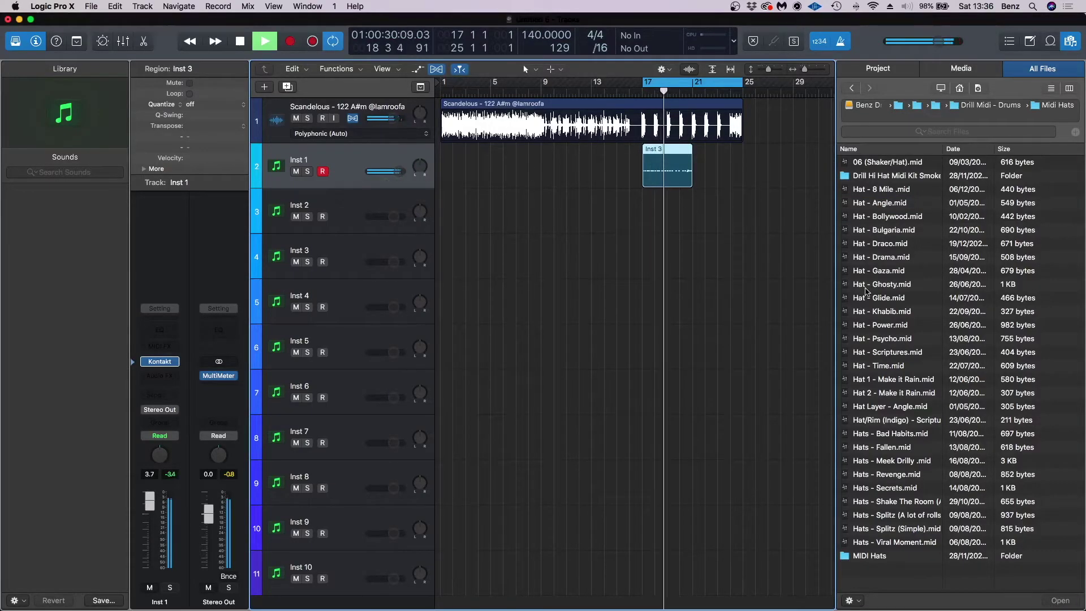
Step: Open the hat region in the Piano Roll and try all its notes an octave lower before restoring their pitch
double_click(663, 176)
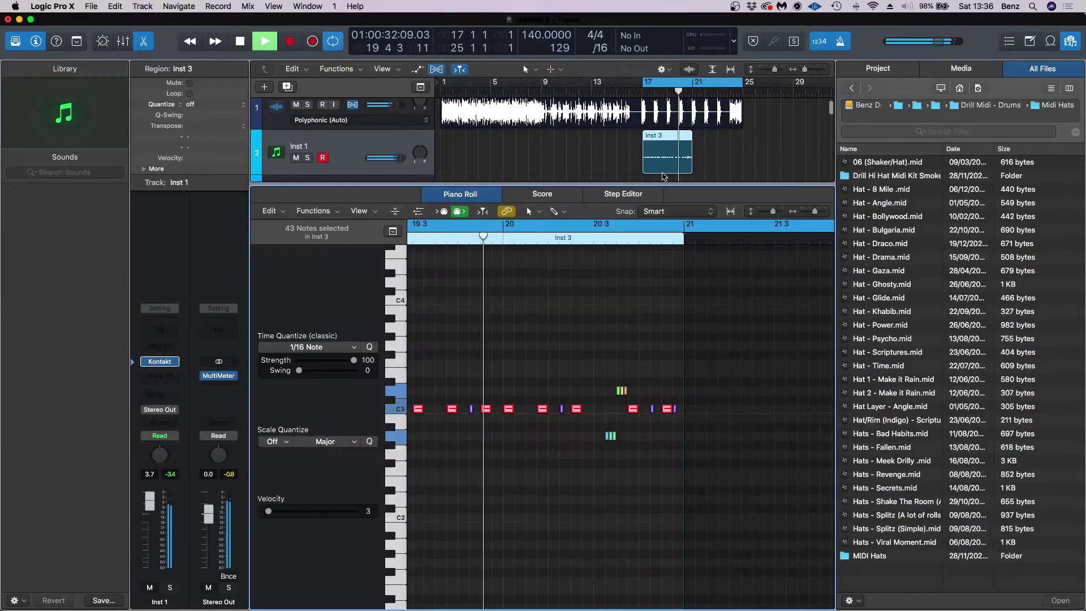
key(alt+shift+Down)
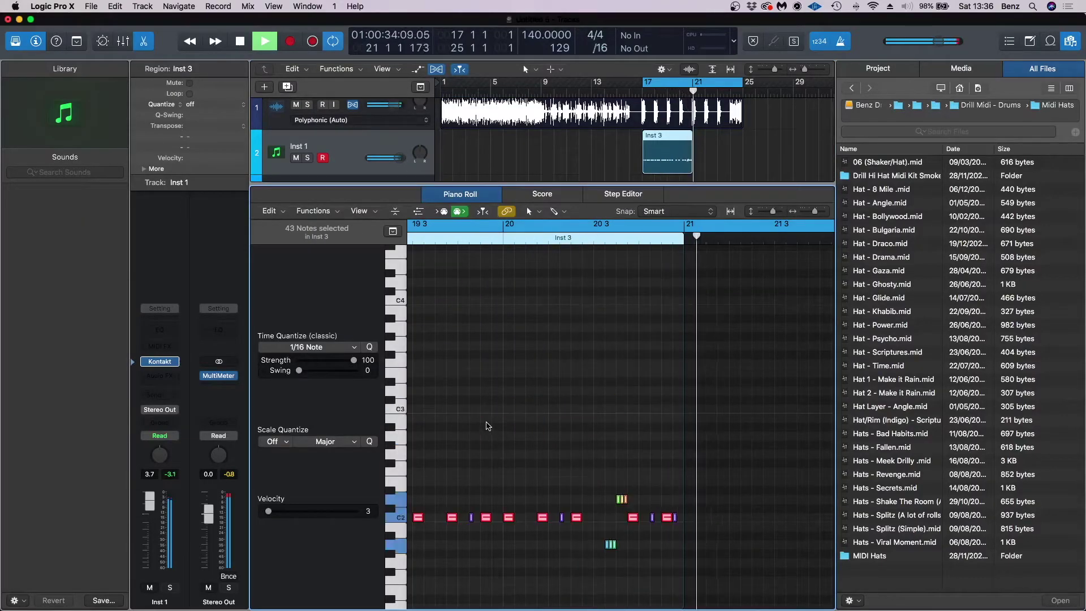
scroll(487, 433, left, 10)
key(space)
key(space)
scroll(494, 431, right, 3)
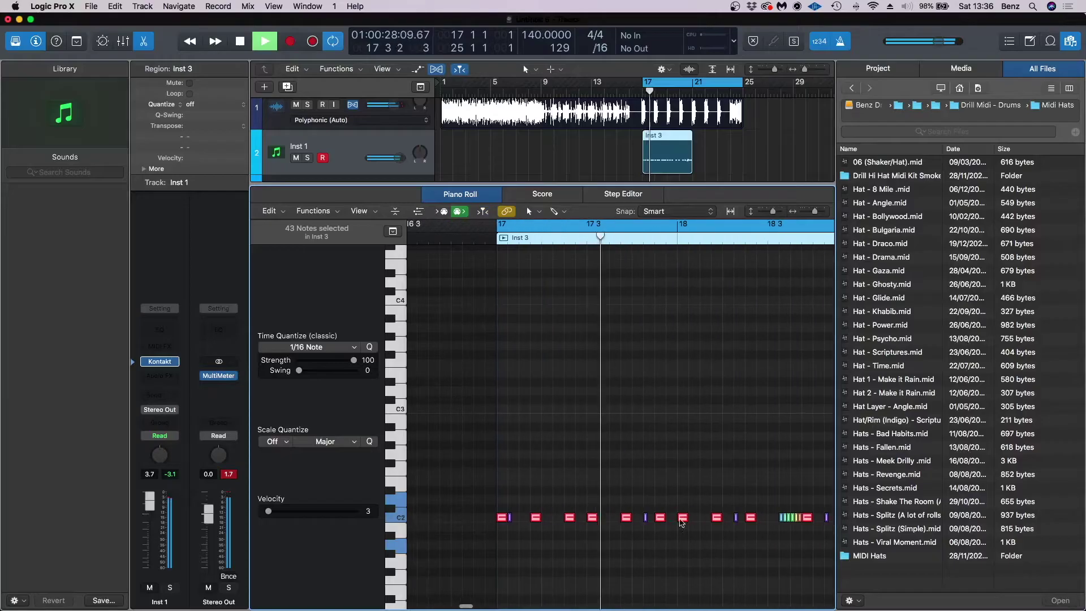
key(alt+shift+Up)
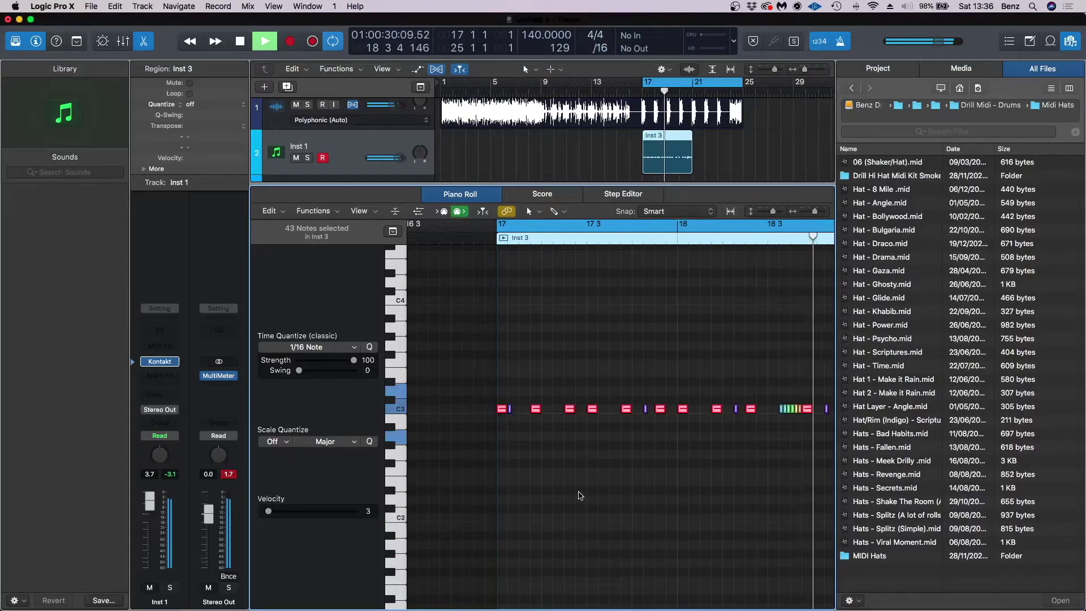
Step: Lower all the hat notes three semitones, putting the main row on A2, and play the result briefly
drag(501, 410, 501, 437)
key(space)
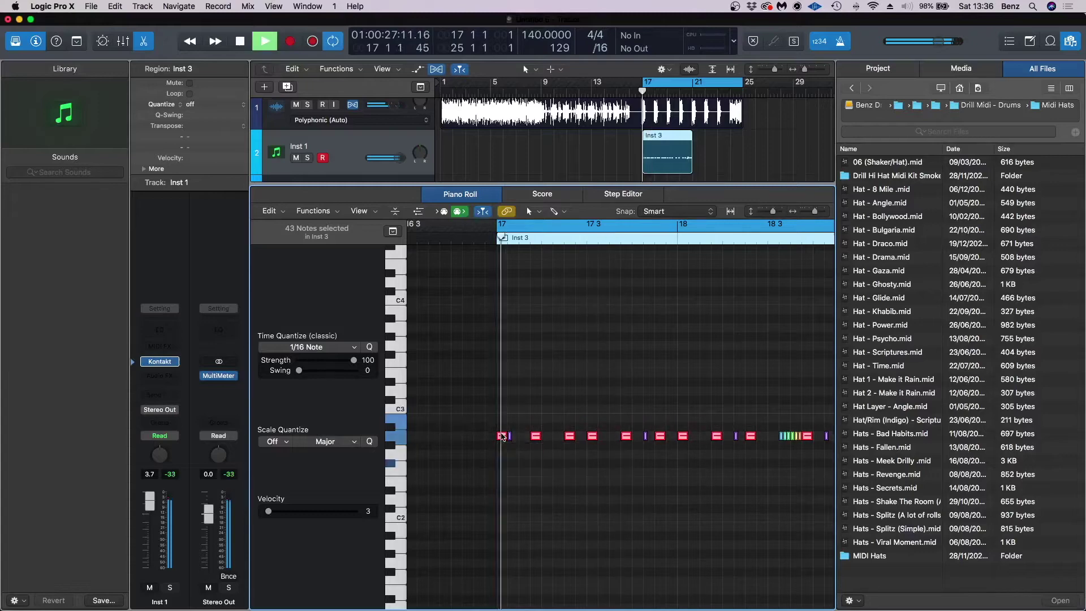
key(space)
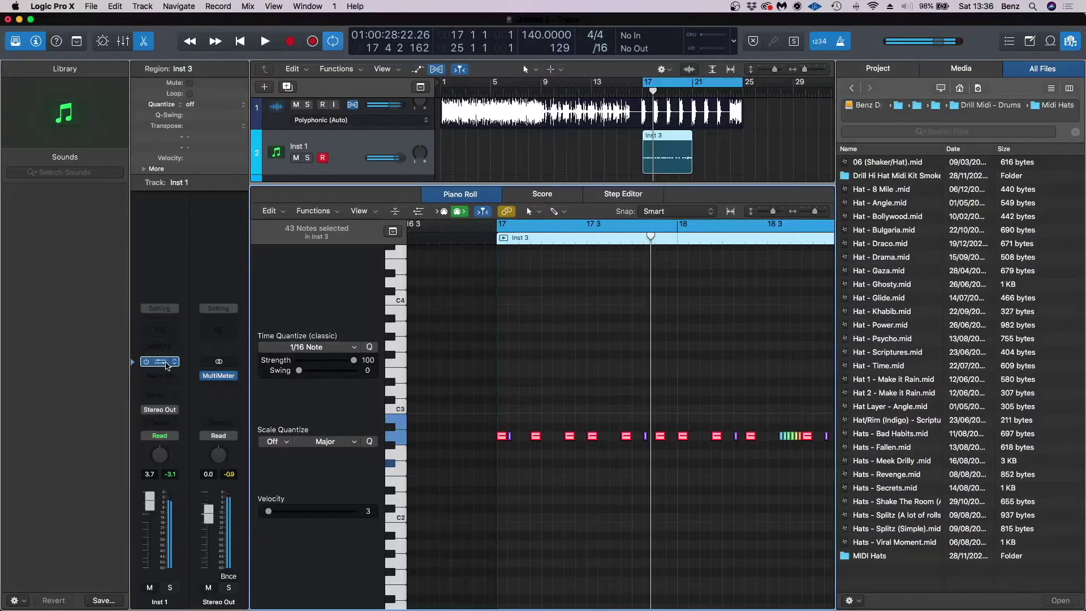
Step: Reopen Kontakt on Inst 1 and open the percs folder of the Saint.Cardona.Fallin.Angel drum kit
click(166, 363)
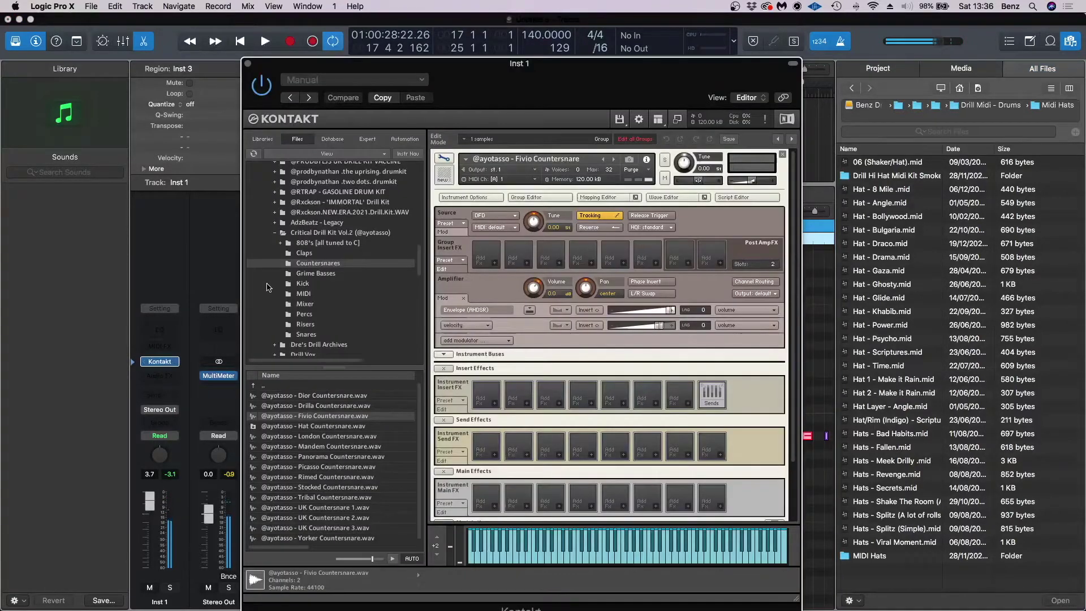
click(272, 233)
scroll(334, 290, down, 10)
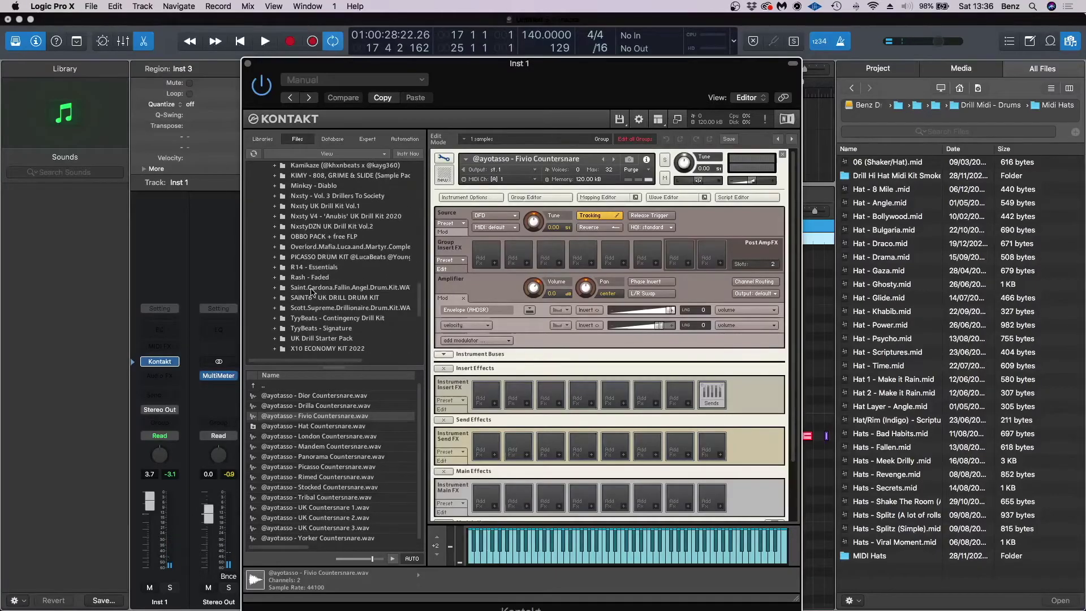
click(312, 288)
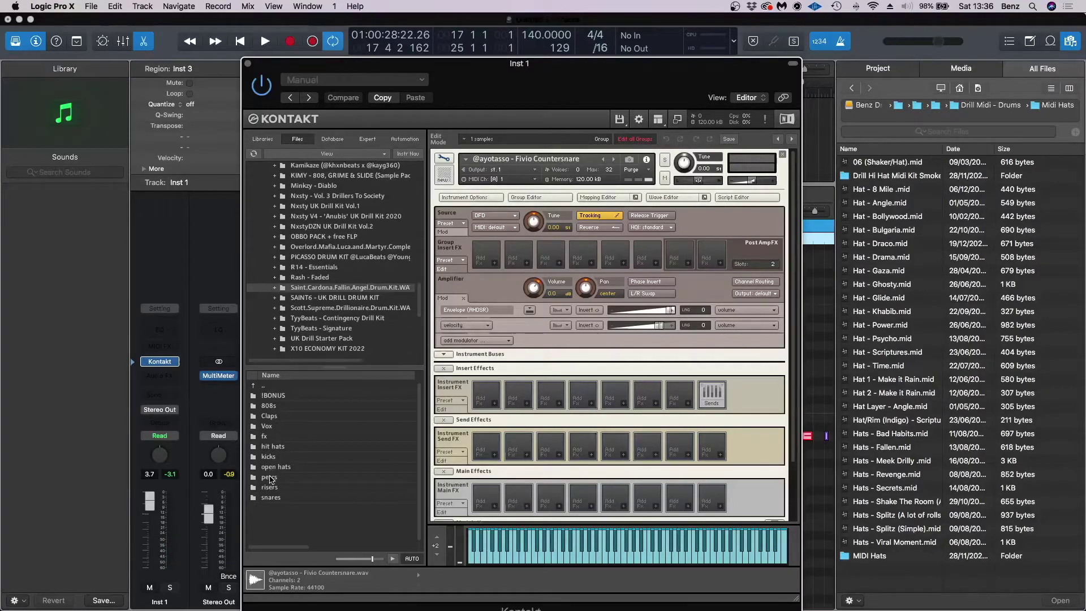
double_click(270, 479)
Step: Remove the Fivio Countersnare instrument from Kontakt without saving its changes
click(444, 159)
click(782, 154)
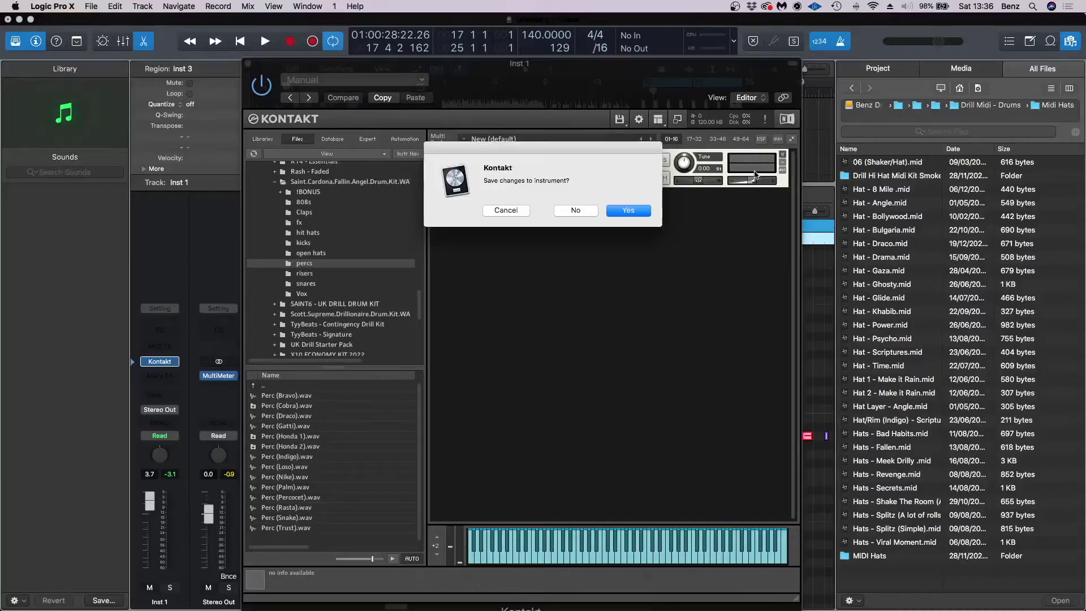
click(580, 210)
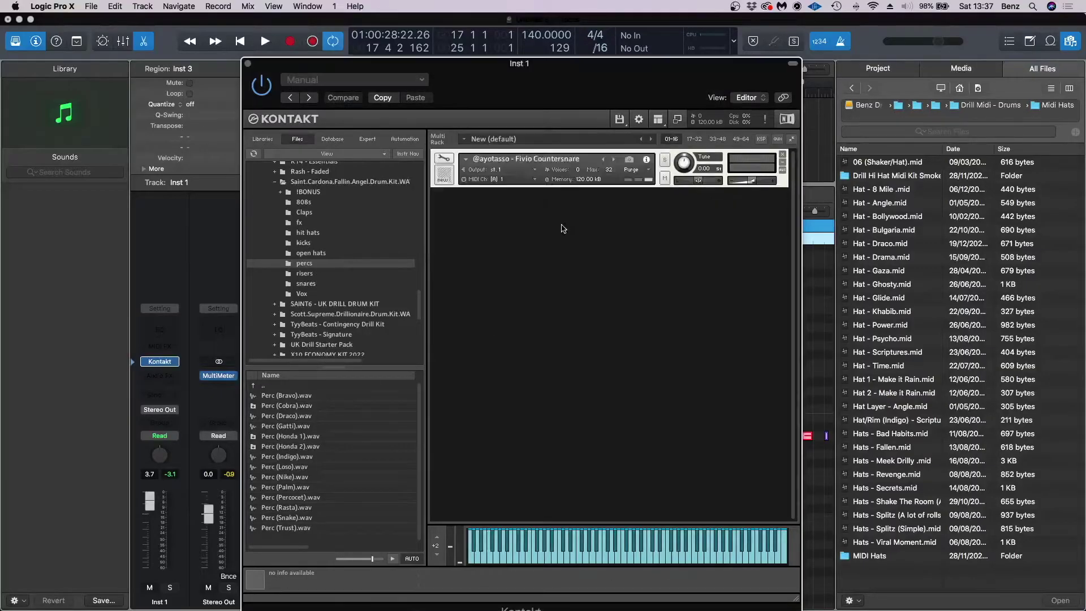
Step: Load Perc (Indigo).wav into Kontakt, open its instrument editor and start playback to hear it
double_click(287, 456)
click(443, 158)
key(space)
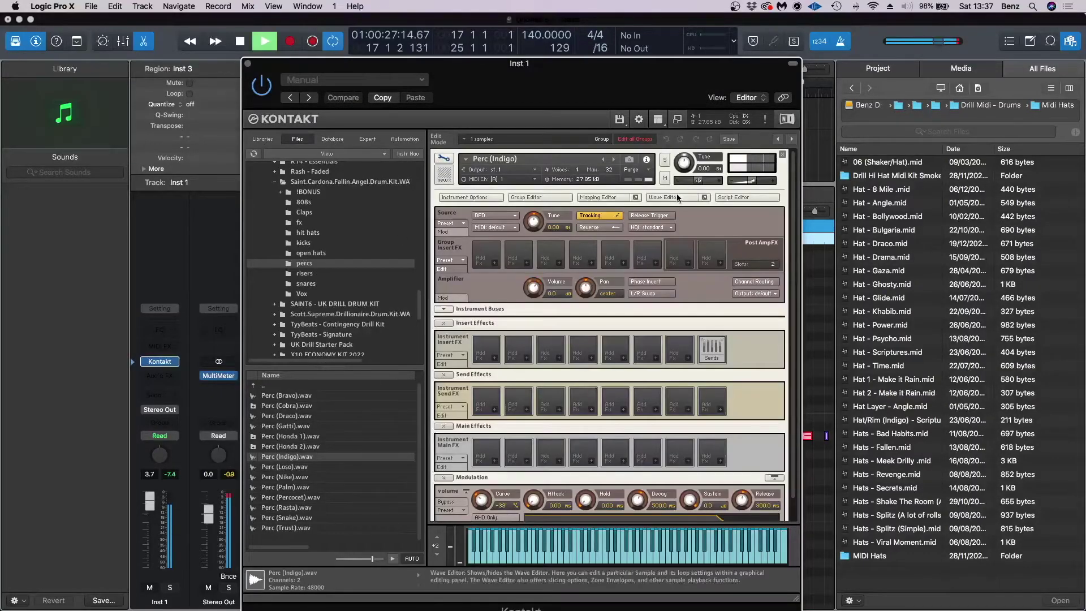
Step: Try enabling a sample loop for Perc (Indigo) in the Wave Editor
click(444, 357)
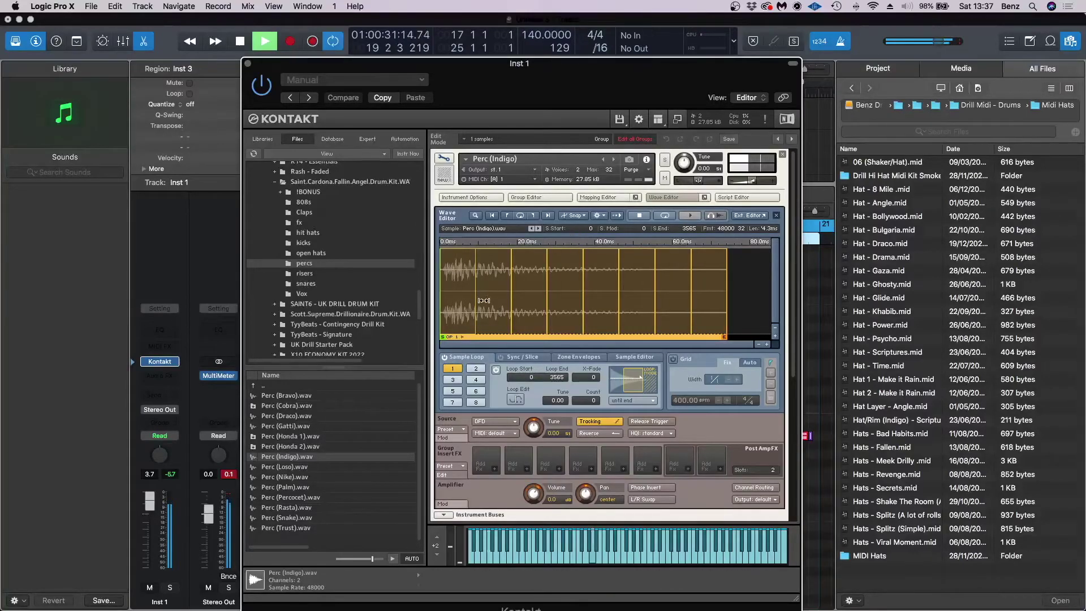
click(445, 357)
click(650, 198)
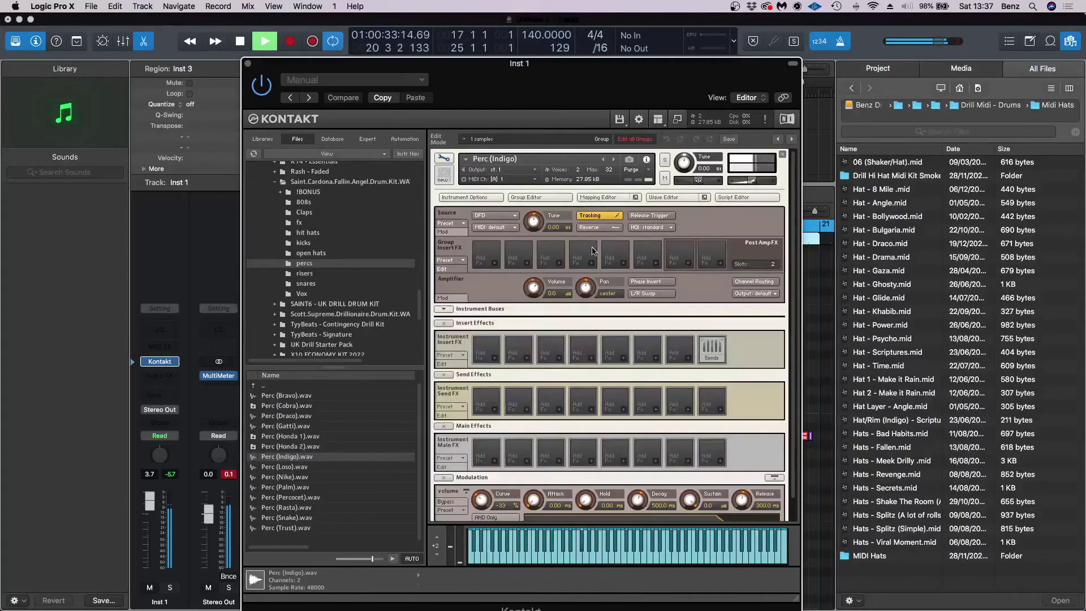
Step: Expand Perc (Indigo)'s amplifier modulation settings, close the Kontakt window and deselect the hat region
click(459, 299)
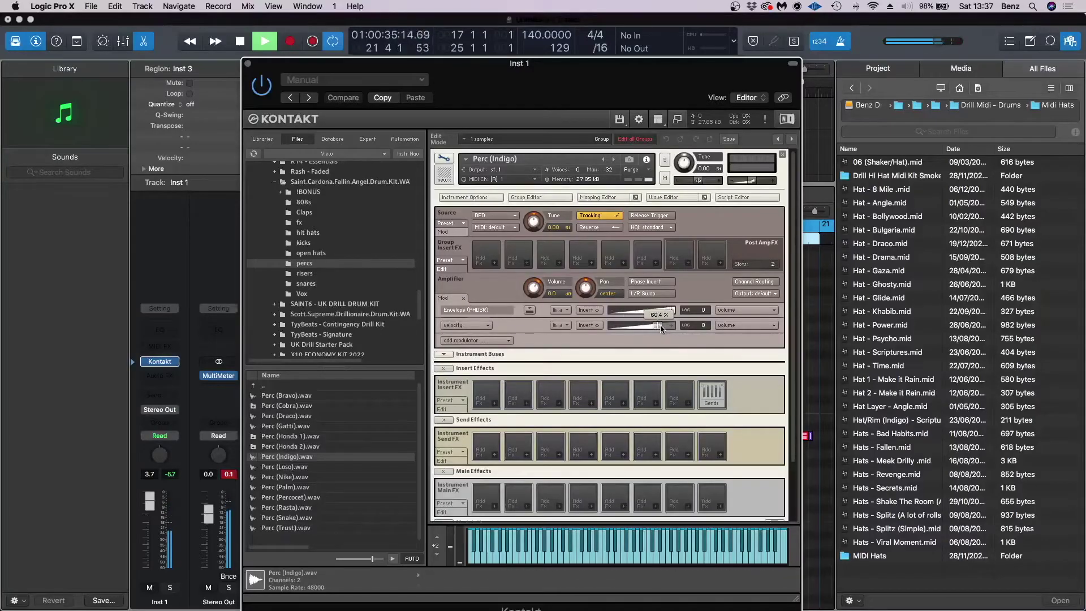
click(247, 64)
click(596, 154)
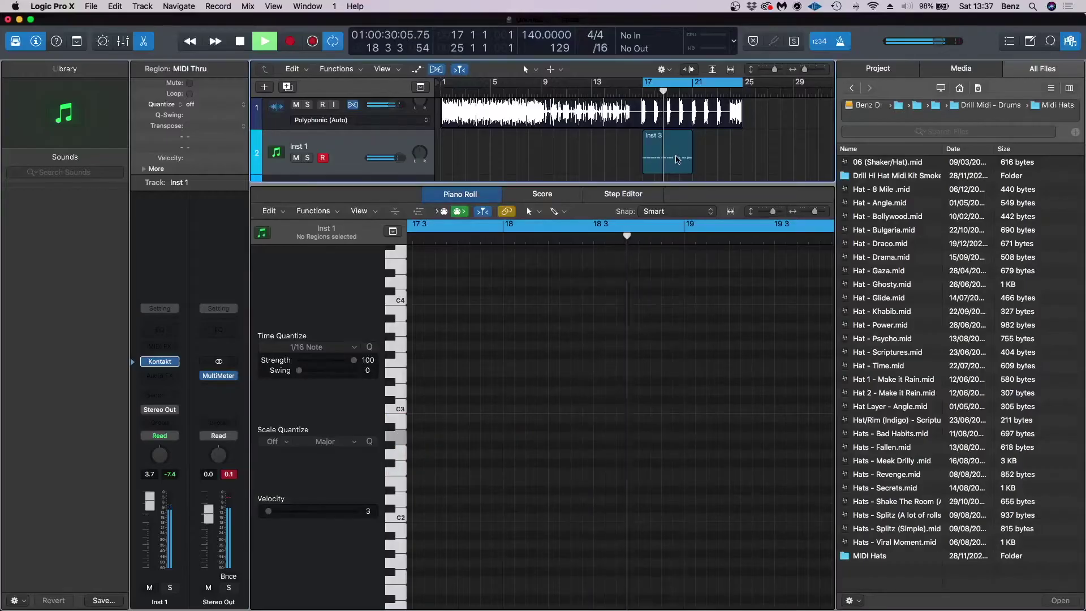
Step: Repeat the hat region once on the Inst 1 track and select both copies
click(675, 156)
key(super+r)
drag(587, 168, 690, 157)
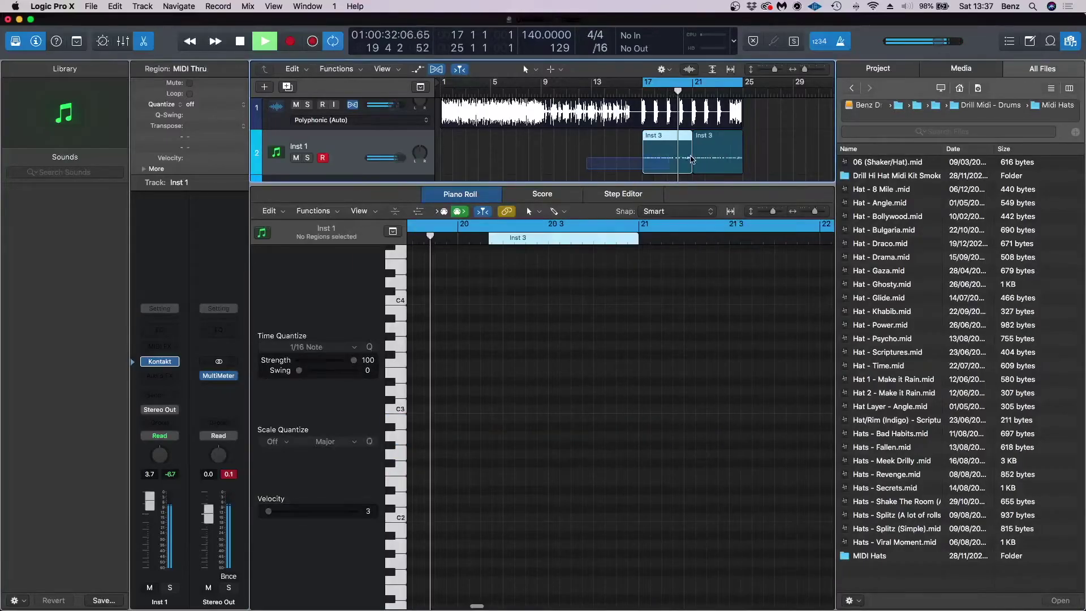
Step: Select both hat regions on Inst 1, transpose all their notes up three semitones and play them back
shift+click(691, 160)
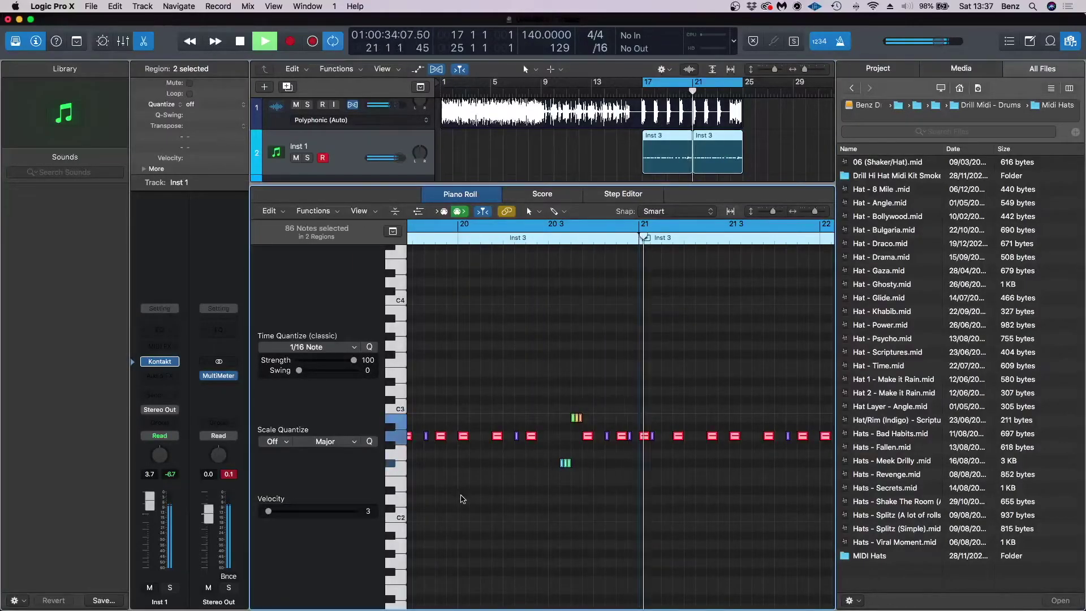
scroll(452, 486, left, 5)
key(space)
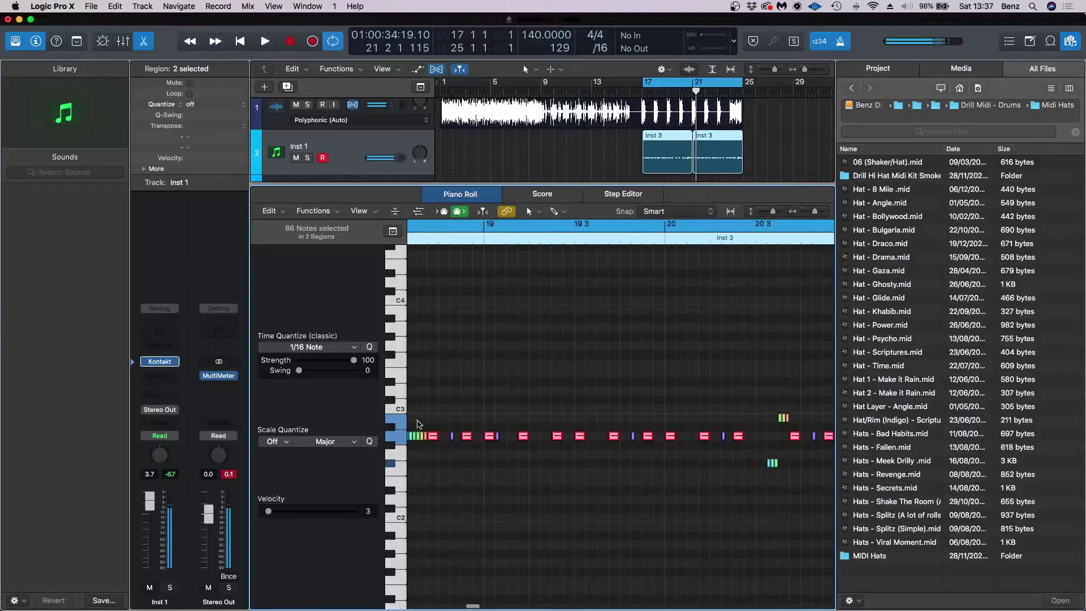
click(418, 424)
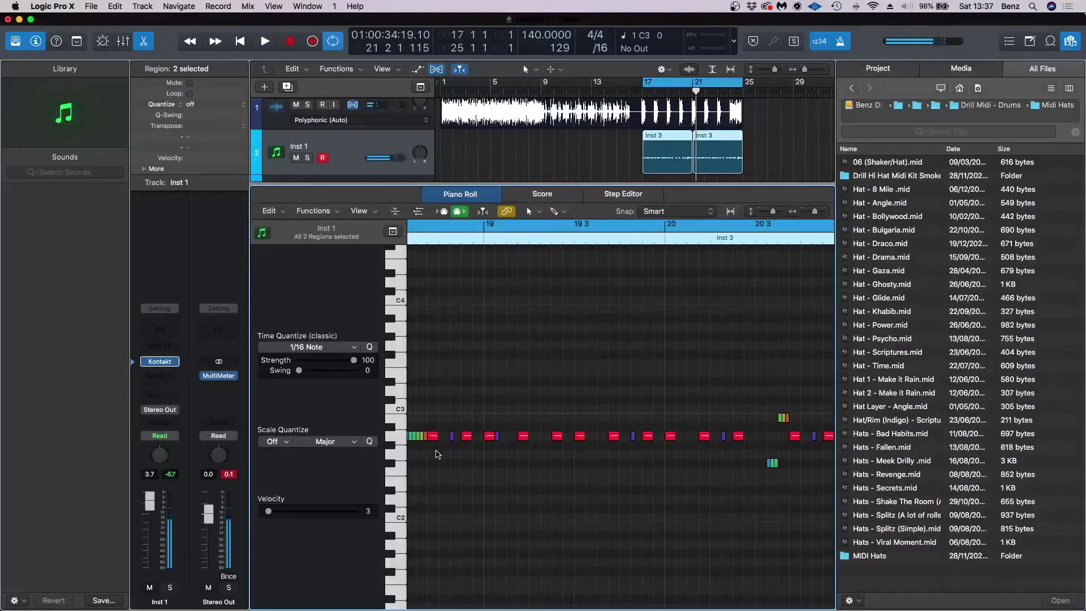
key(super+a)
key(alt+Up)
key(alt+Up)
key(alt+Up)
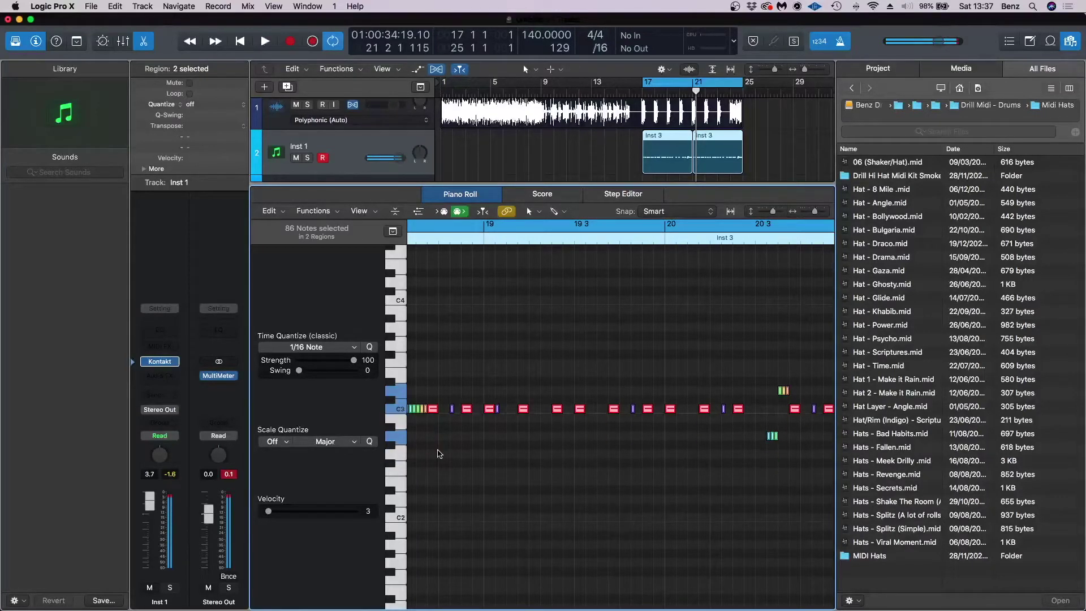
key(space)
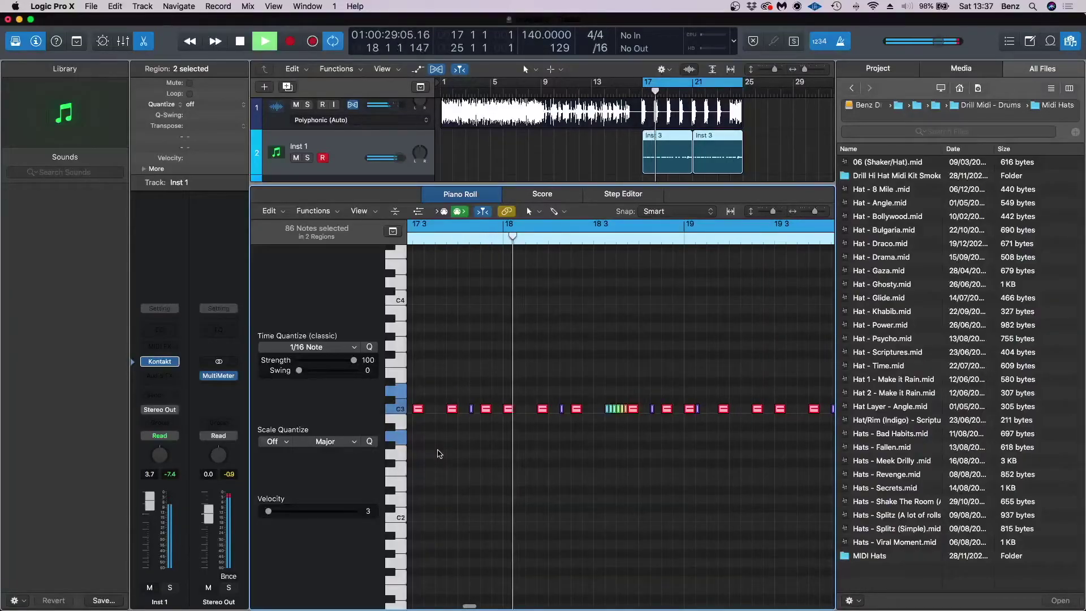
Step: Close the Piano Roll and file browser, then load Kontakt in stereo on the Inst 2 track
key(e)
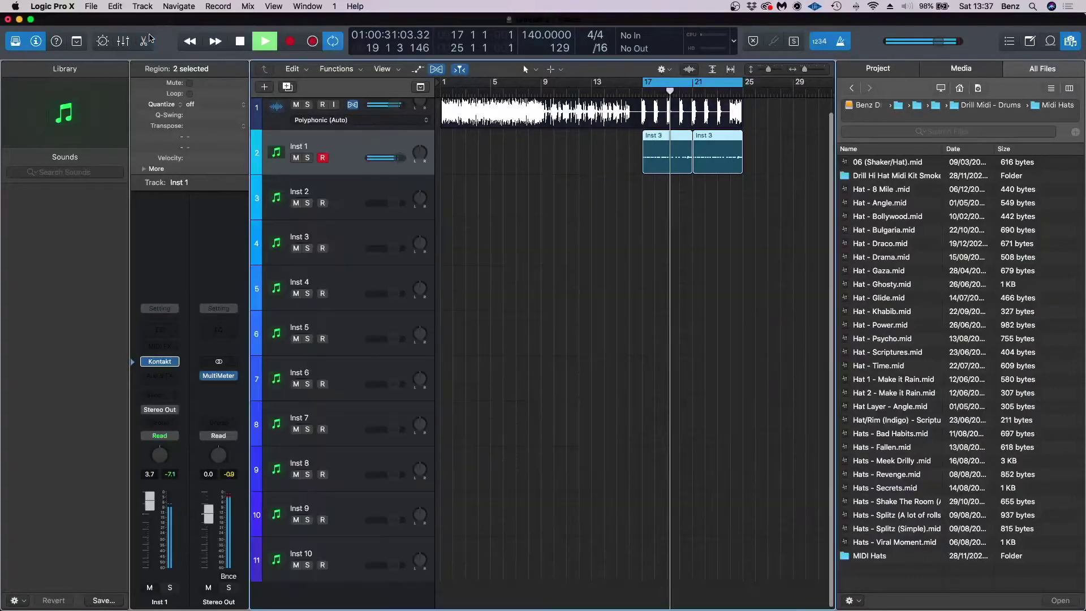
click(1069, 41)
click(286, 189)
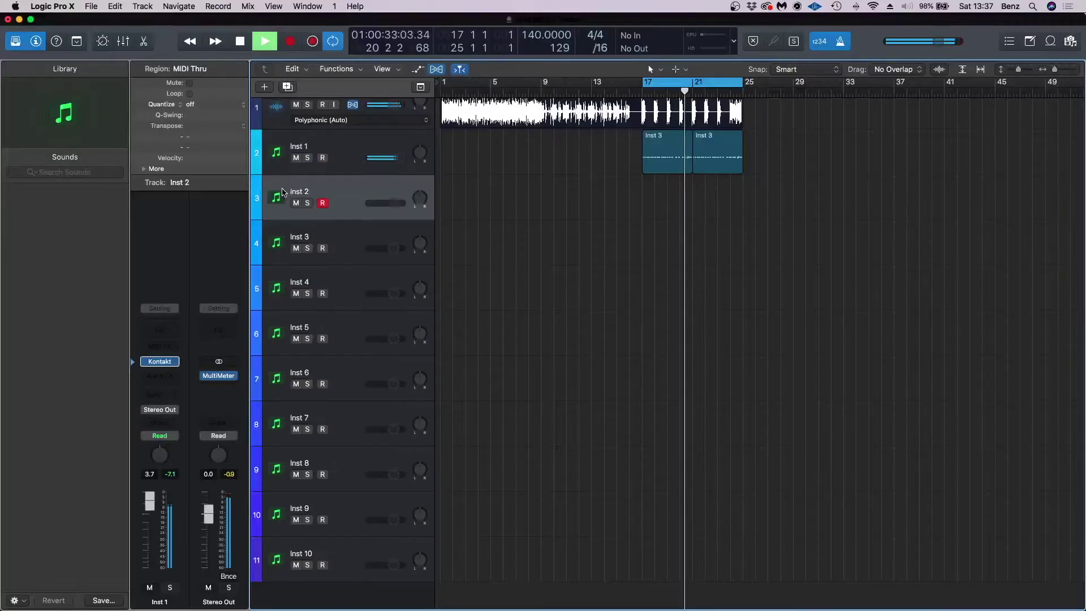
click(159, 361)
mouse_move(235, 384)
click(291, 393)
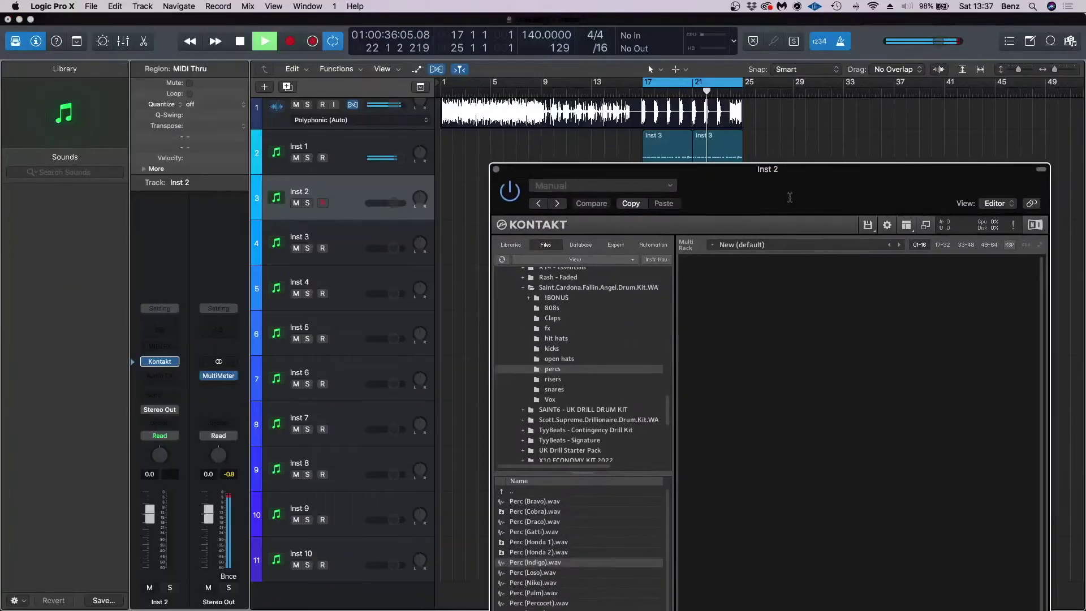
Step: Copy both hat regions from the Inst 1 track to the Inst 2 track at bar 17
drag(790, 197, 801, 207)
drag(616, 152, 755, 156)
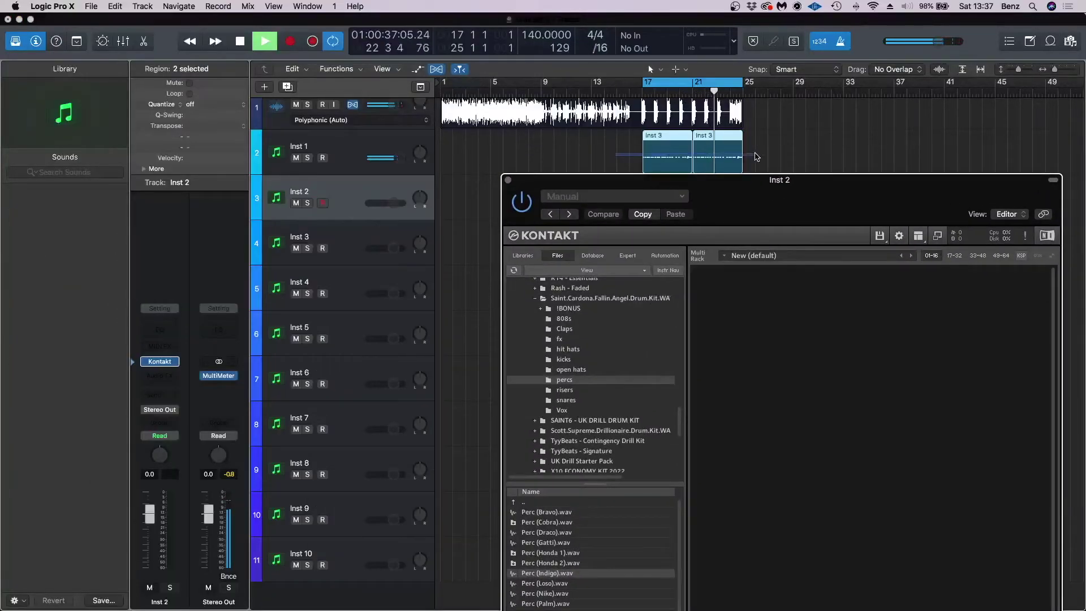
drag(723, 209, 736, 278)
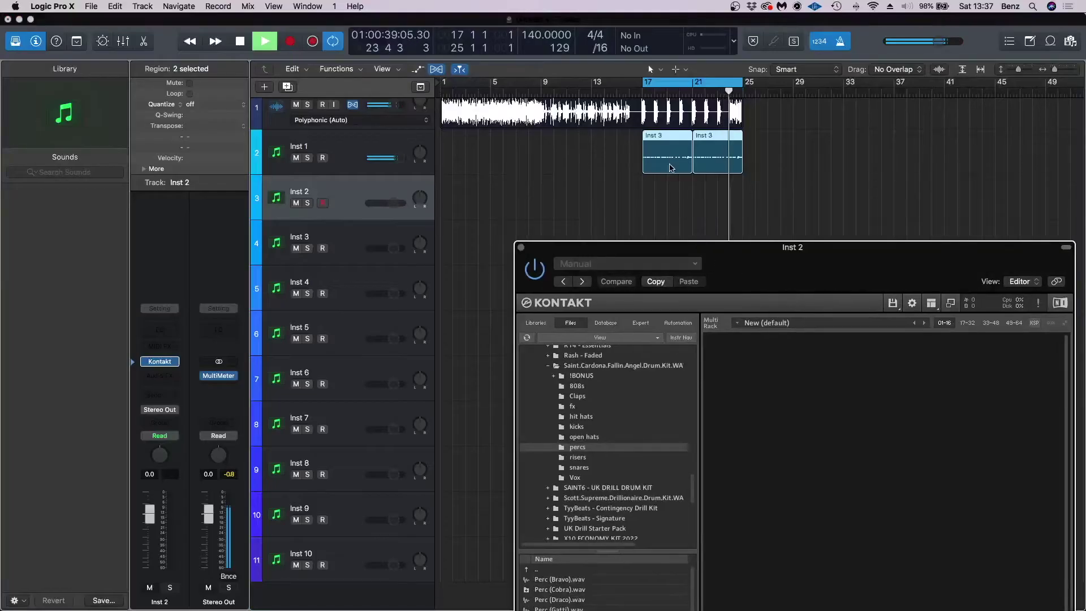
drag(588, 247, 537, 25)
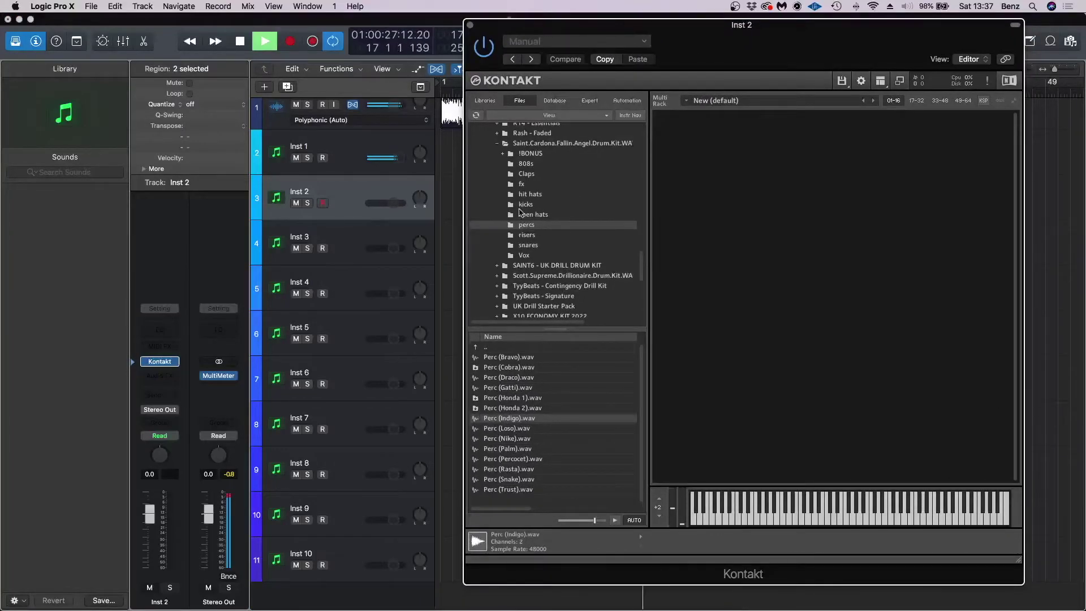
Step: Audition the hit hats folder, set the Inst 2 volume to 6.0 dB and load Hit hat (Jump).wav into its Kontakt
click(530, 194)
click(510, 366)
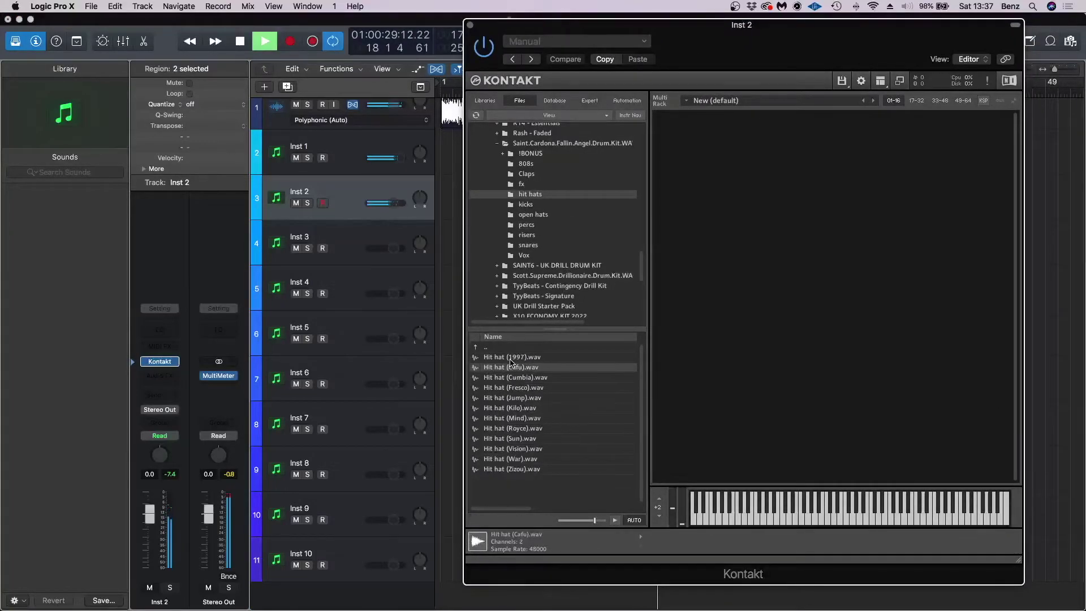
key(Down)
key(Down)
drag(143, 513, 144, 488)
click(507, 401)
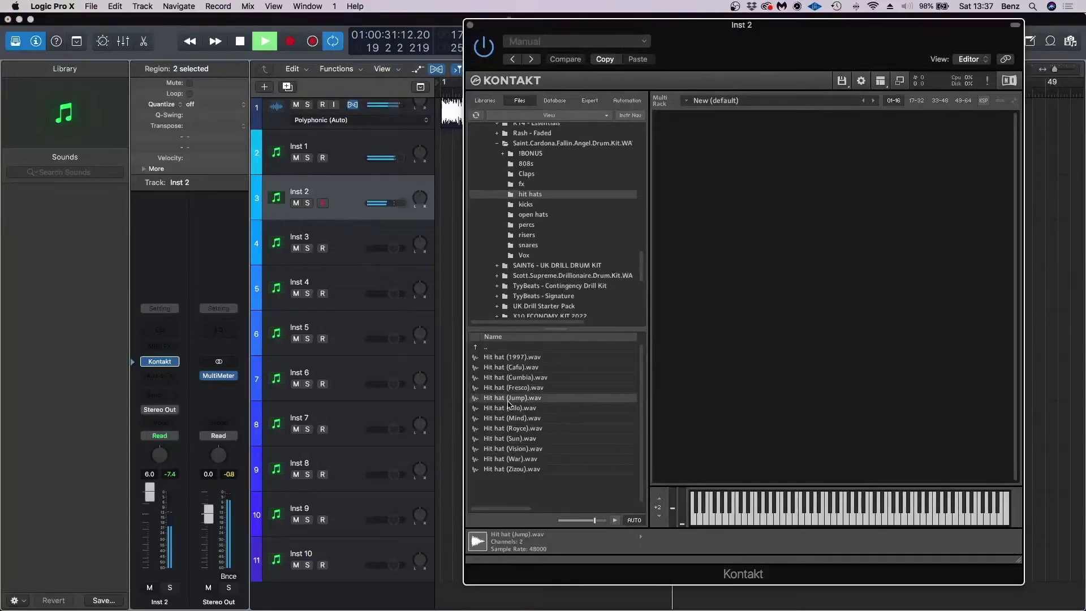
key(Down)
double_click(507, 398)
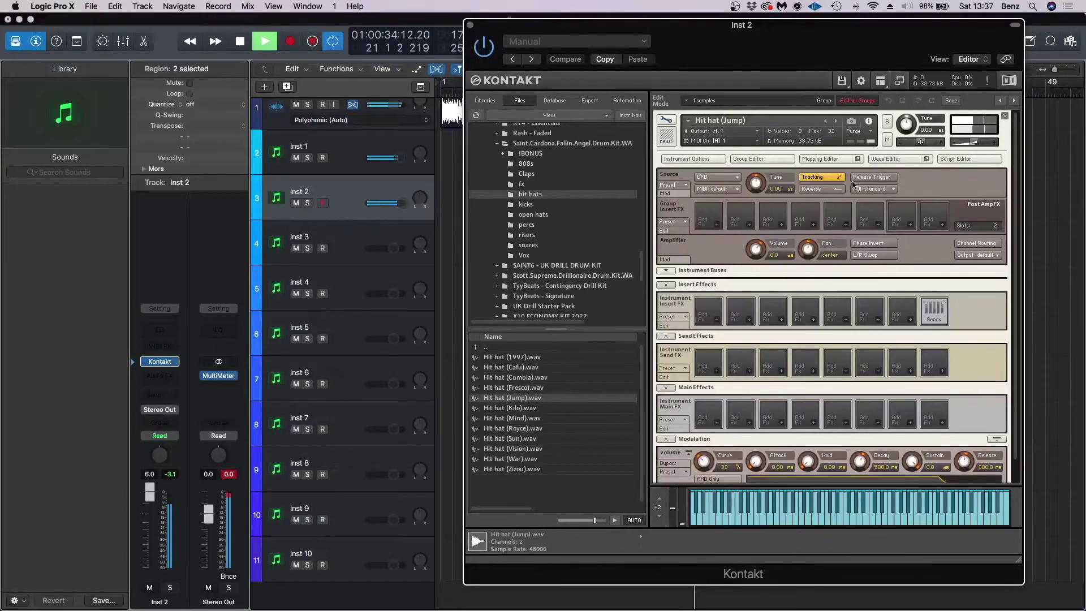
Step: Adjust Hit hat (Jump)'s velocity-to-volume modulation intensity in the amplifier section and close its Kontakt window
click(666, 260)
drag(878, 289, 879, 287)
click(470, 26)
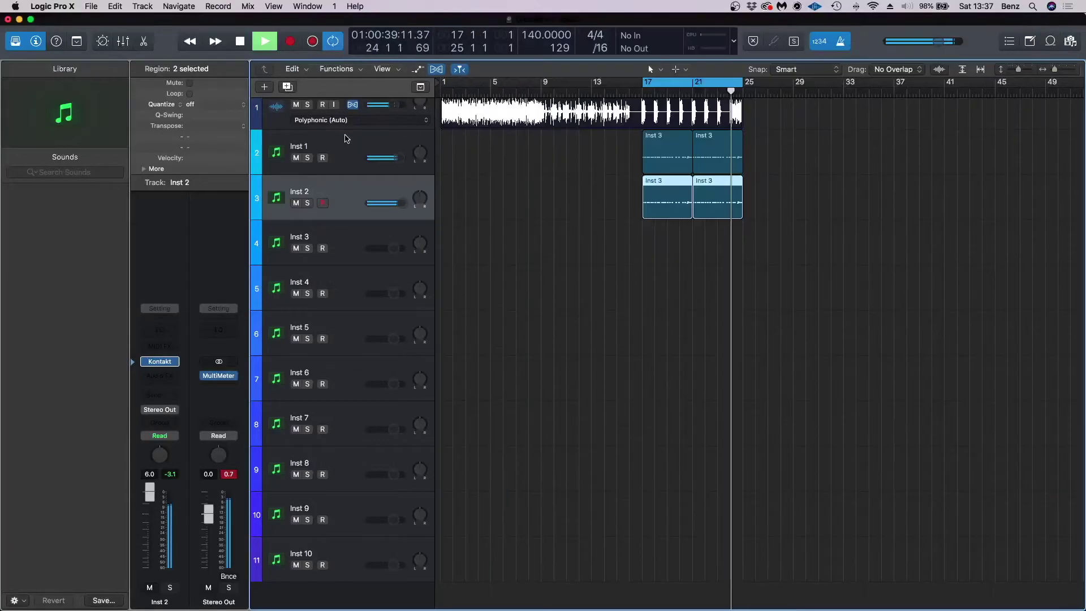
Step: Tune Perc (Indigo) on Inst 1 to -3.00 semitones, leave its instrument editor and close the Kontakt window
click(346, 138)
click(160, 362)
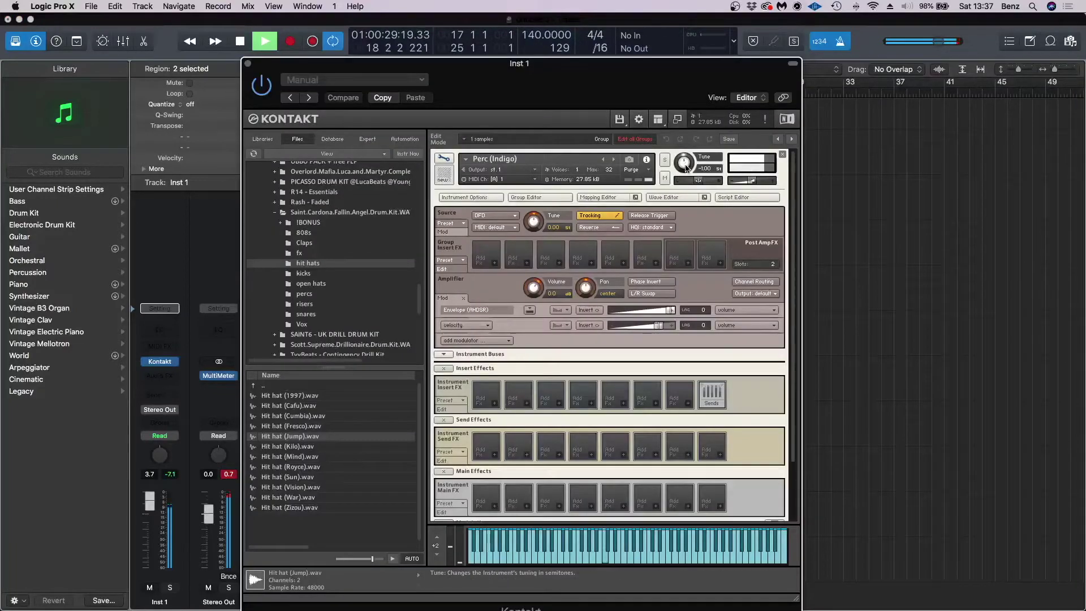
click(444, 158)
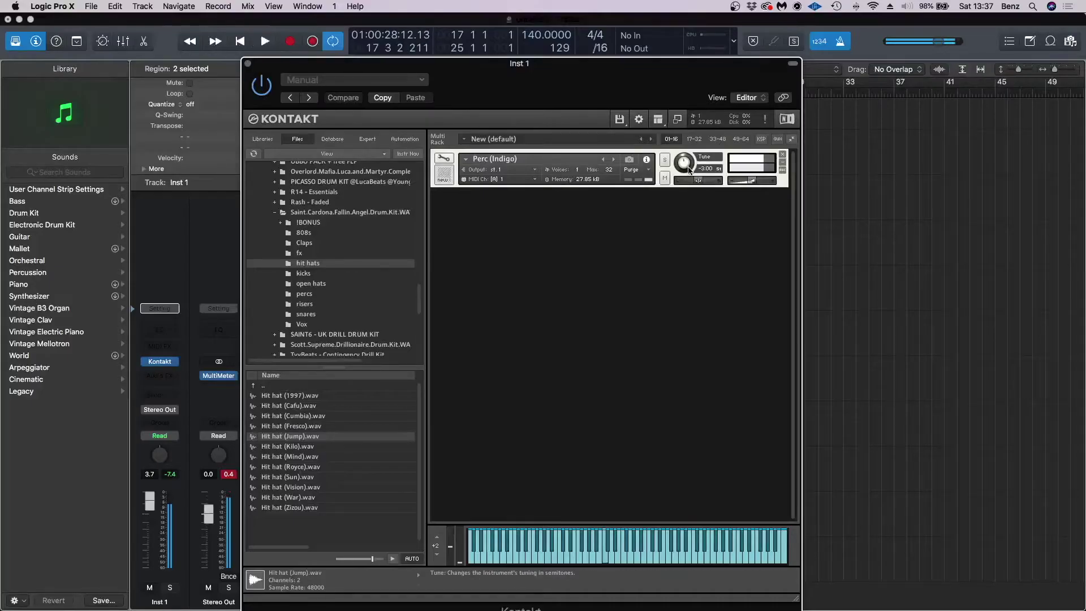
click(249, 66)
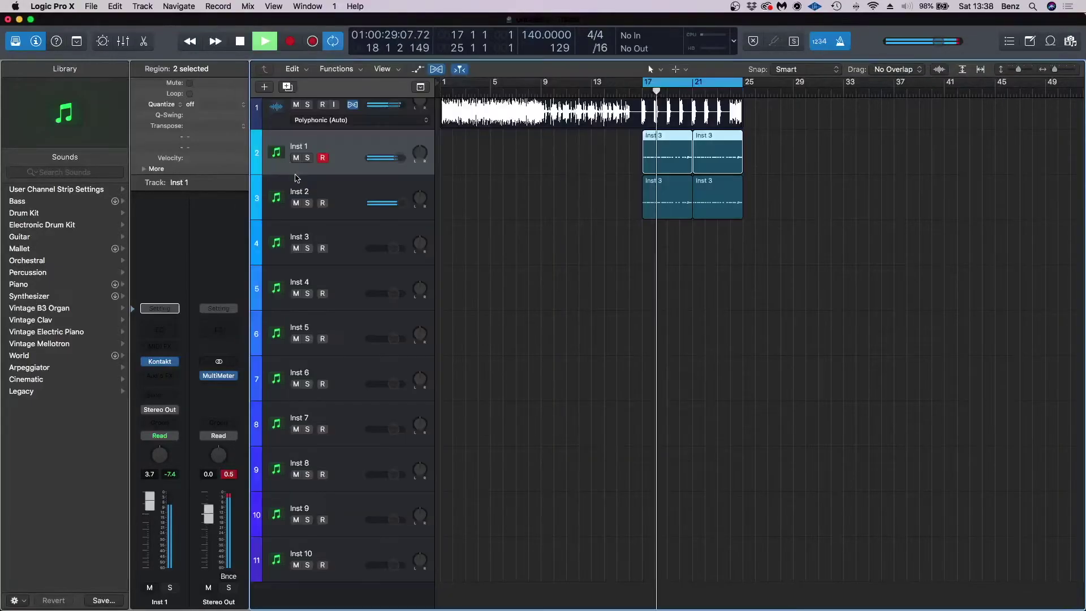
Step: Reopen Kontakt on Inst 1 and audition the samples in the hit hats folder
click(160, 362)
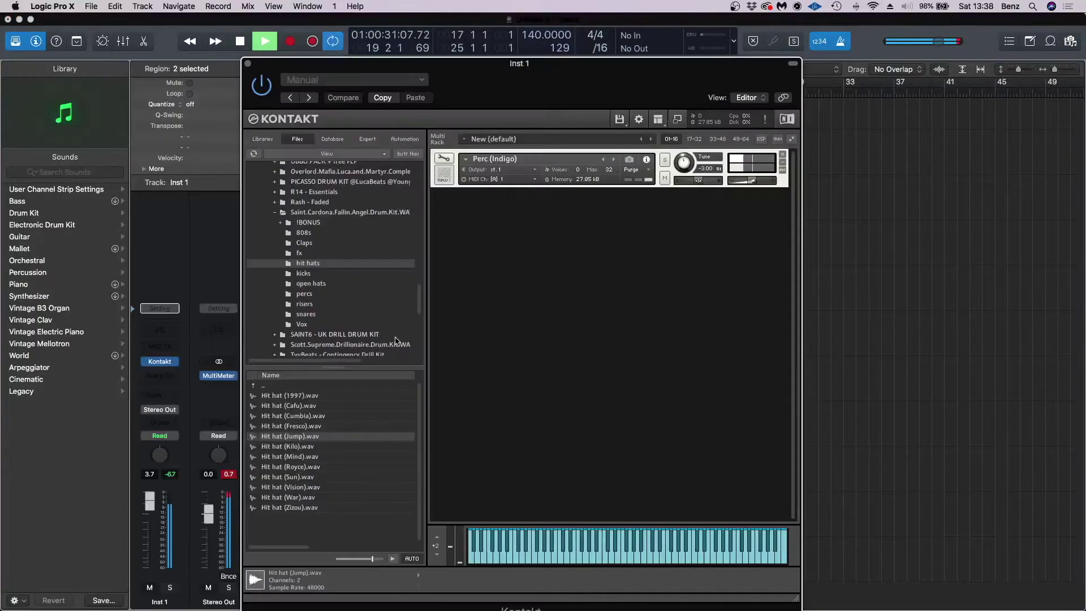
key(Down)
key(Down)
key(Down)
key(Down)
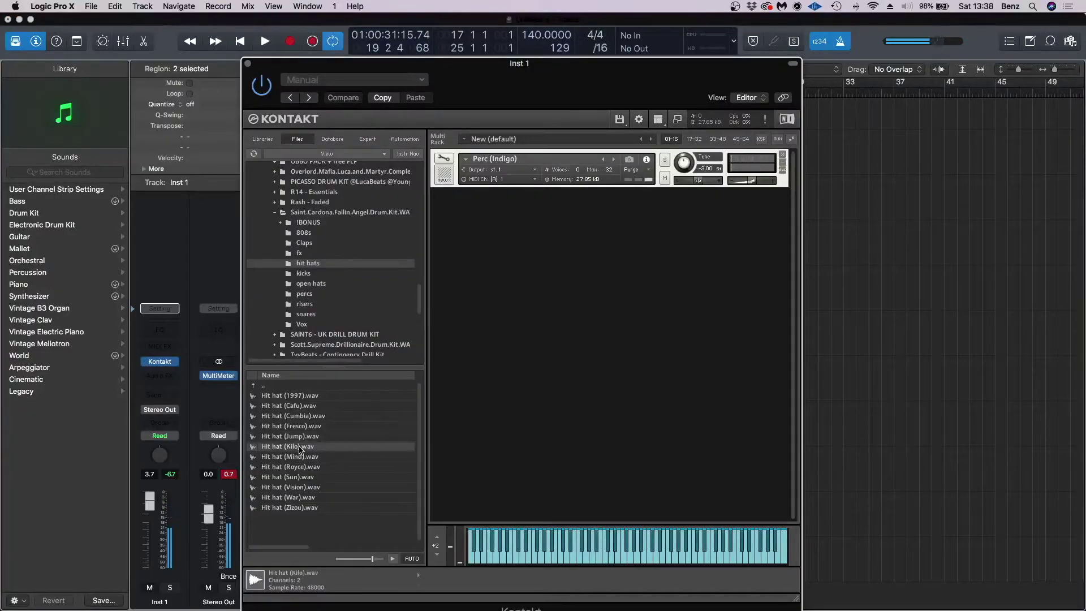
key(Down)
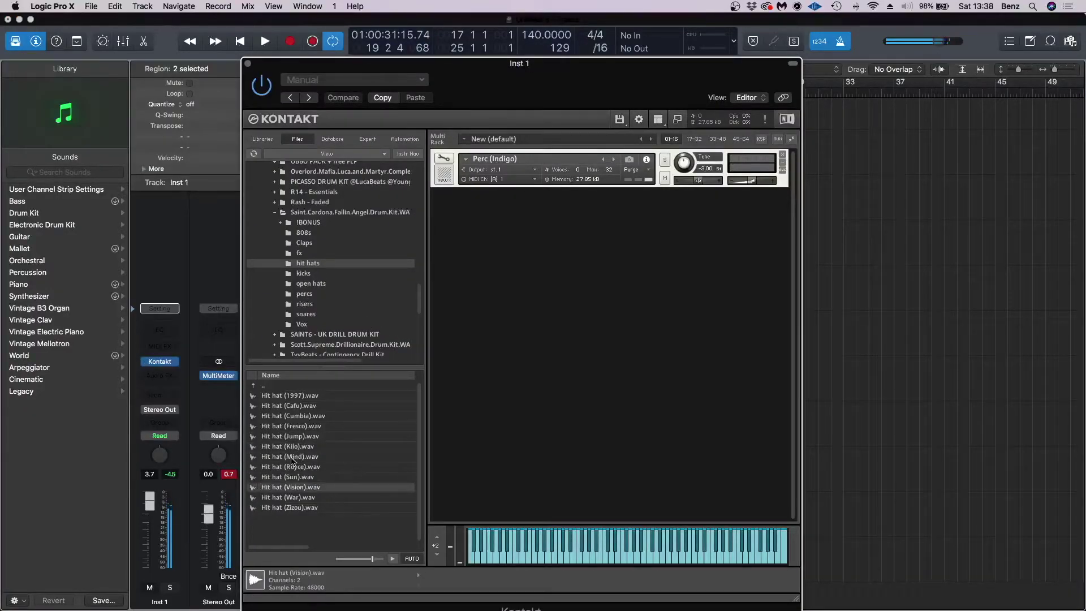
key(Down)
click(285, 488)
Step: Replace Perc (Indigo) on Inst 1 with Hit hat (Vision).wav after comparing it with the neighbouring hit hats
click(782, 154)
click(569, 214)
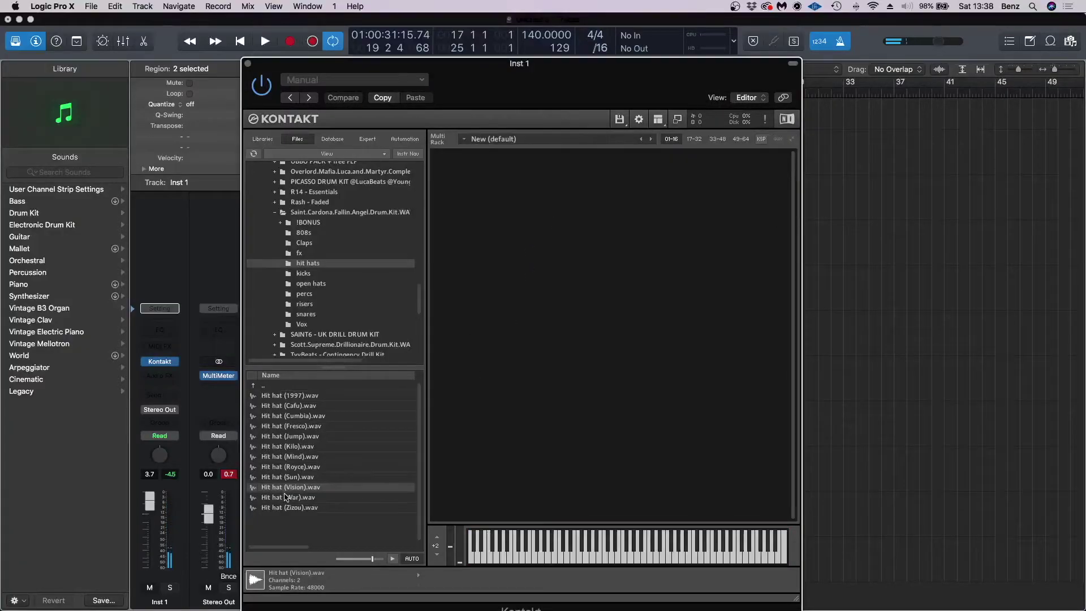
key(Down)
key(Down)
key(Up)
key(Up)
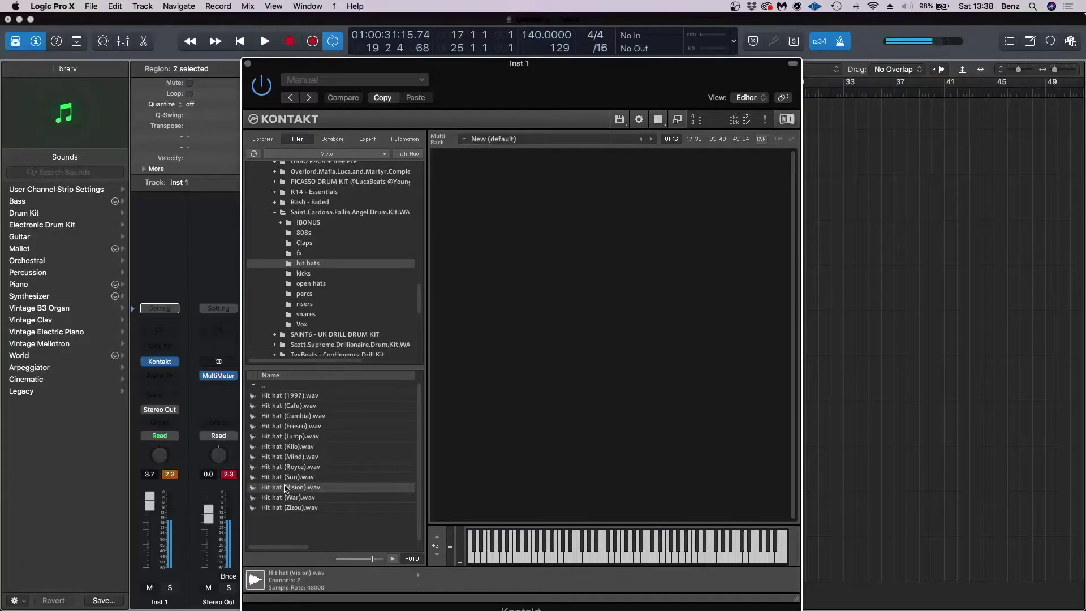
double_click(286, 488)
Step: Adjust Hit hat (Vision)'s velocity-to-volume modulation intensity in the amplifier section and close its Kontakt window
click(443, 159)
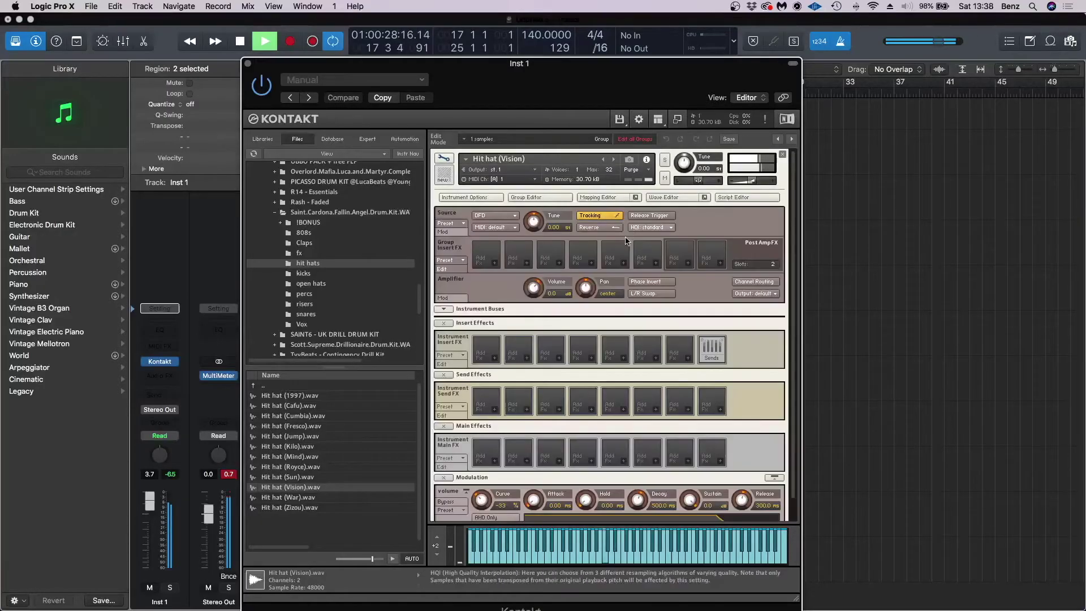
drag(653, 331, 667, 331)
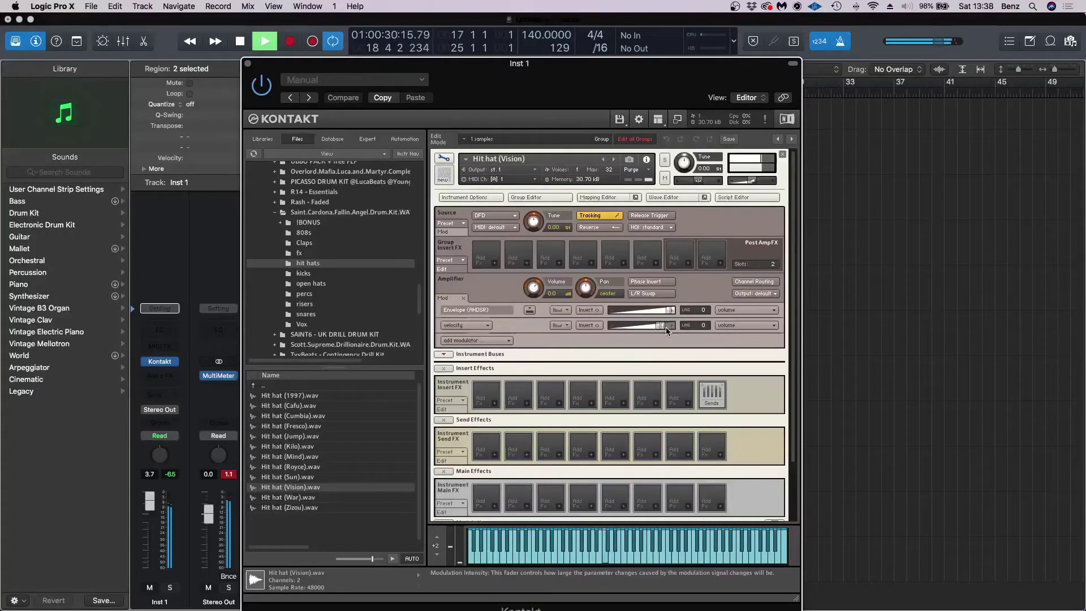
click(247, 64)
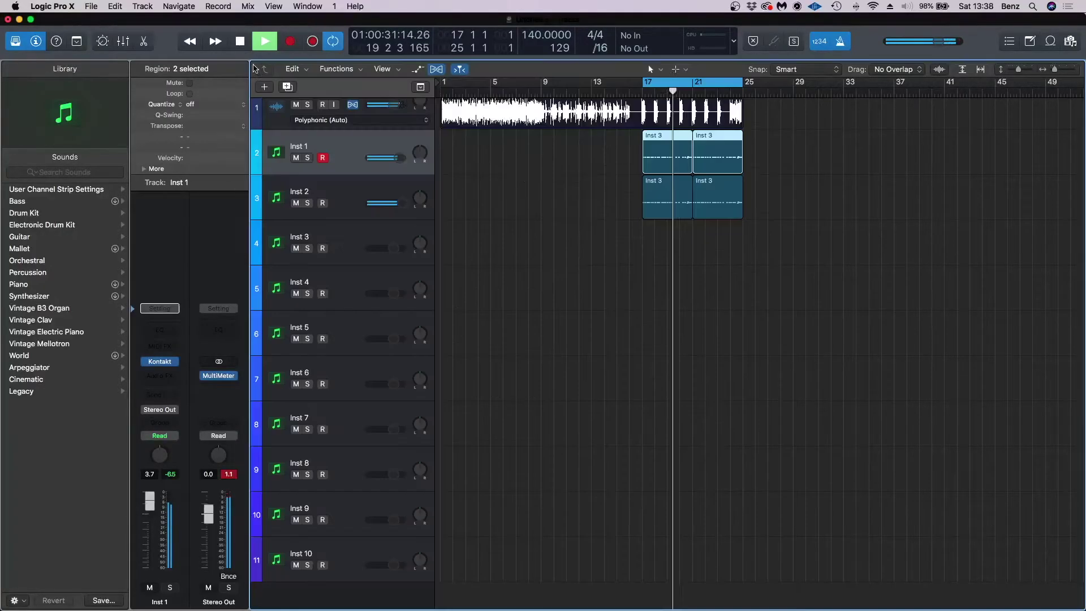
Step: Load Kontakt in stereo on the Inst 3 track and move its window clear of the track headers
click(298, 241)
click(160, 361)
mouse_move(226, 377)
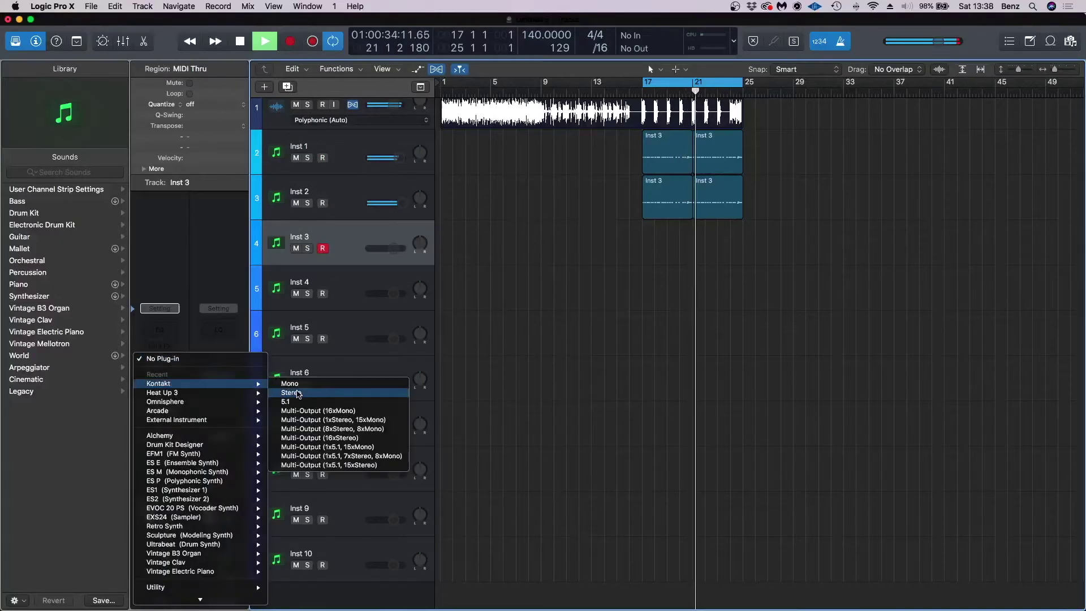
click(288, 390)
drag(337, 31, 730, 31)
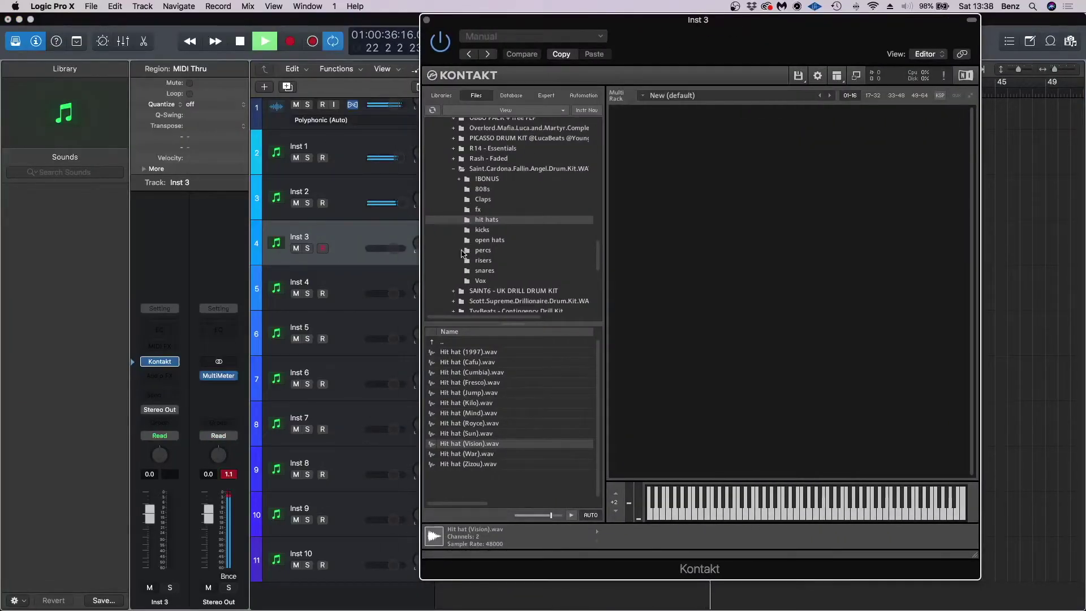
Step: Audition samples from the snares folder and set the Inst 3 volume to 3.5 dB
click(484, 270)
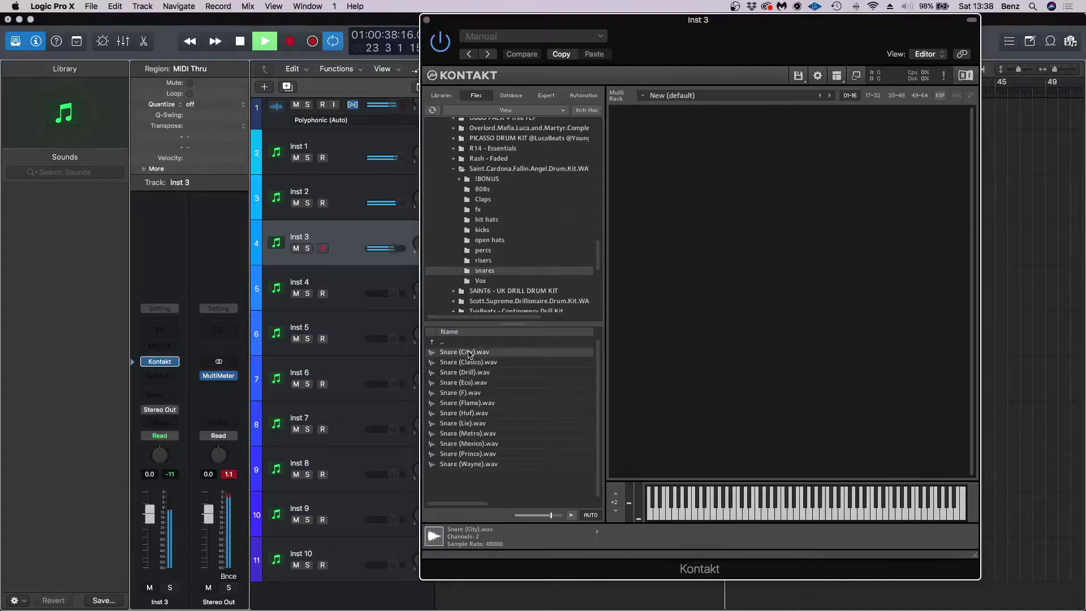
key(Down)
drag(146, 517, 163, 496)
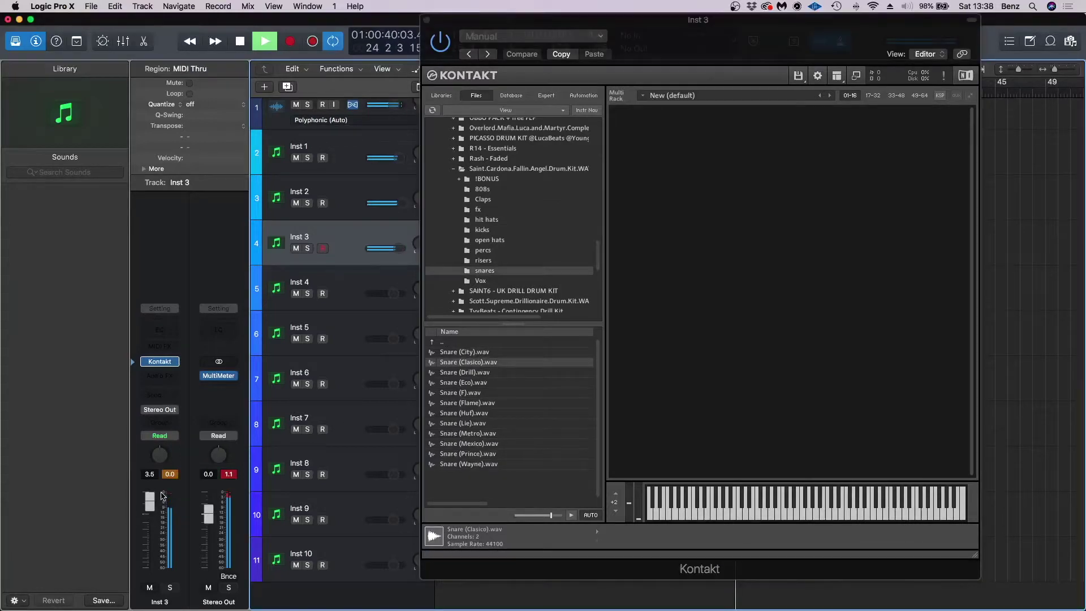
click(463, 373)
key(Down)
key(Down)
key(Down)
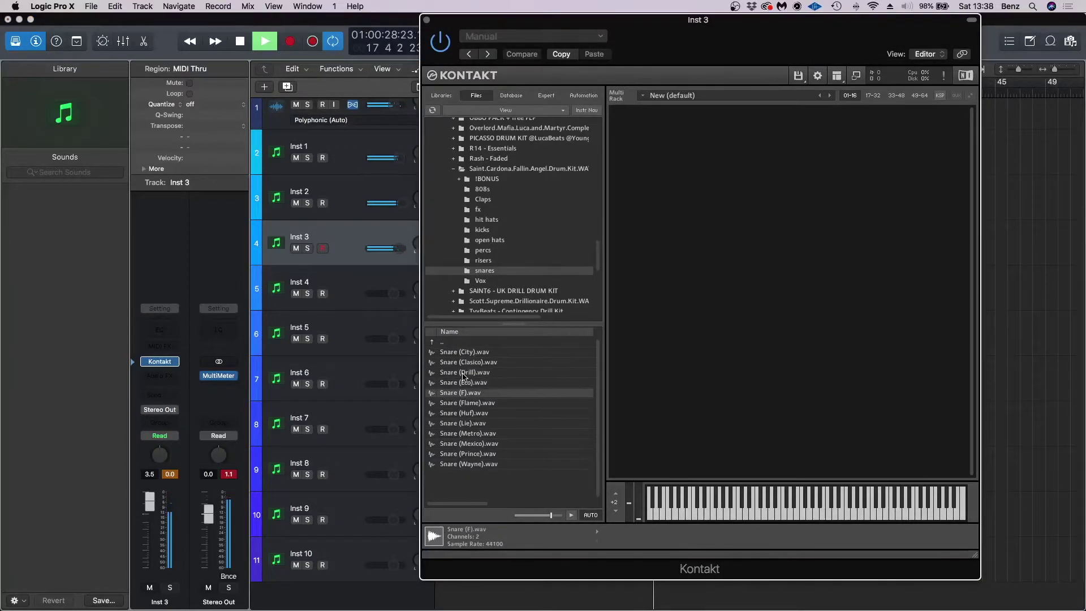
Step: Audition the clap samples in the kit's Claps folder for Inst 3
click(482, 199)
key(Down)
key(Down)
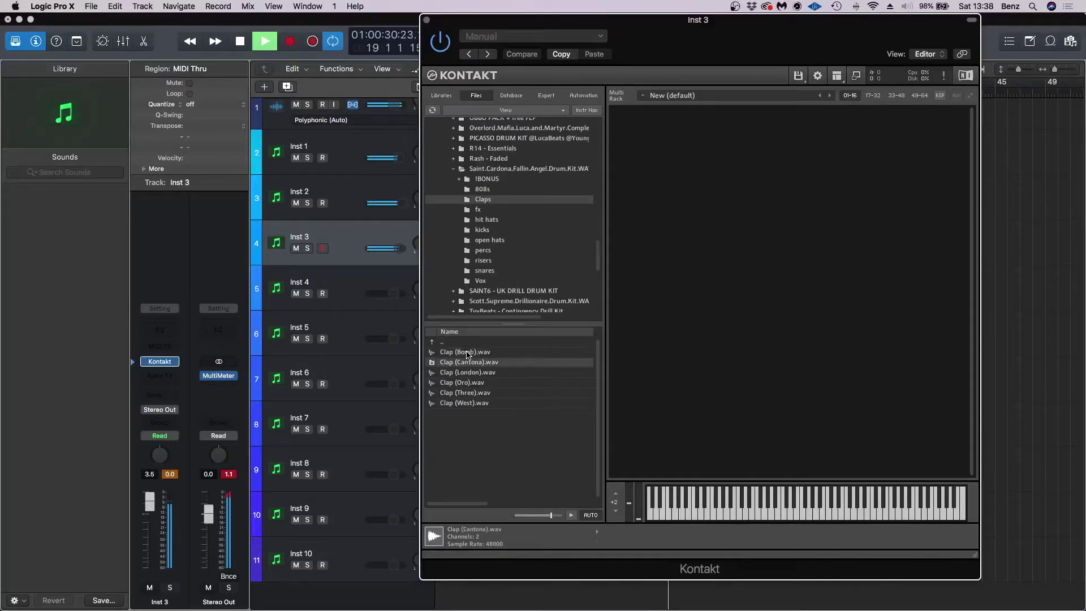
key(Down)
key(Down)
key(Down)
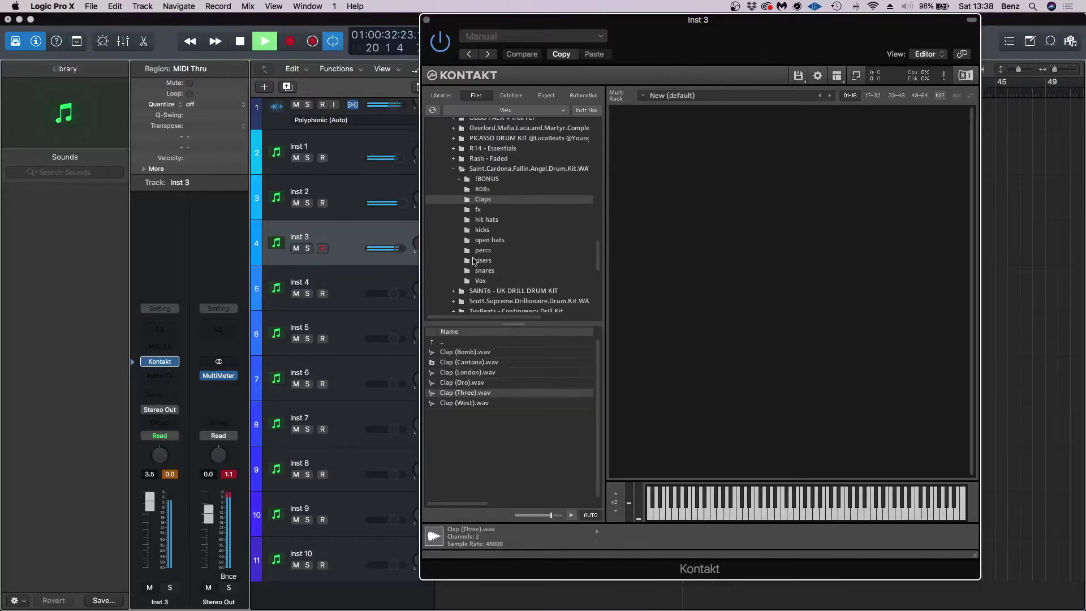
Step: Load [GHOSTY] WOO BACC.wav from the PERCS folder of Ghosty - World Wide Drilling Kit Vol. 2 on Inst 3, close Kontakt and start playback
scroll(474, 260, up, 2)
scroll(471, 221, up, 10)
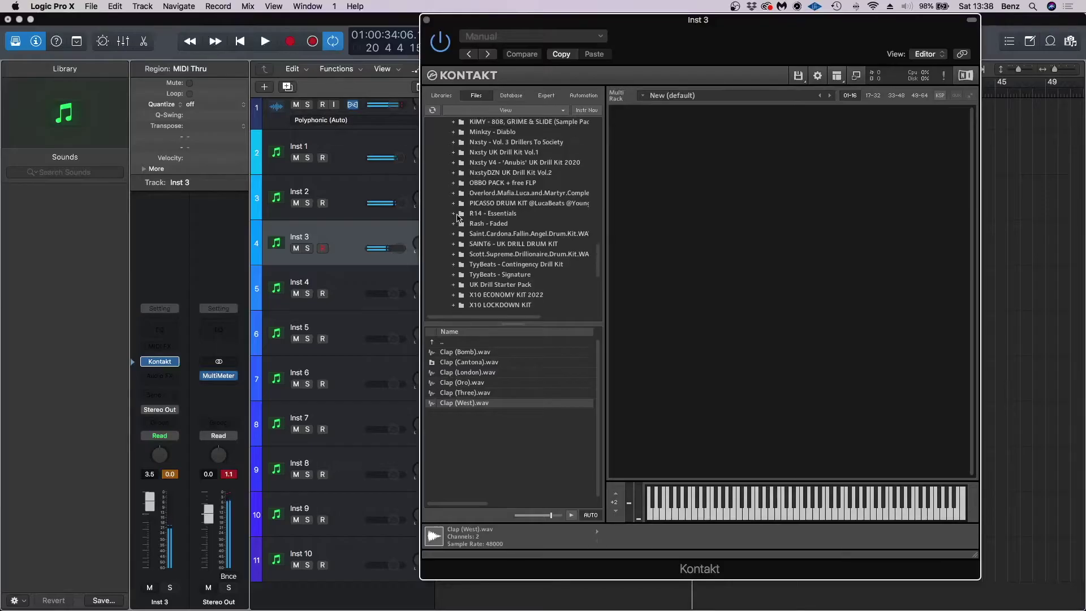
click(509, 213)
double_click(460, 402)
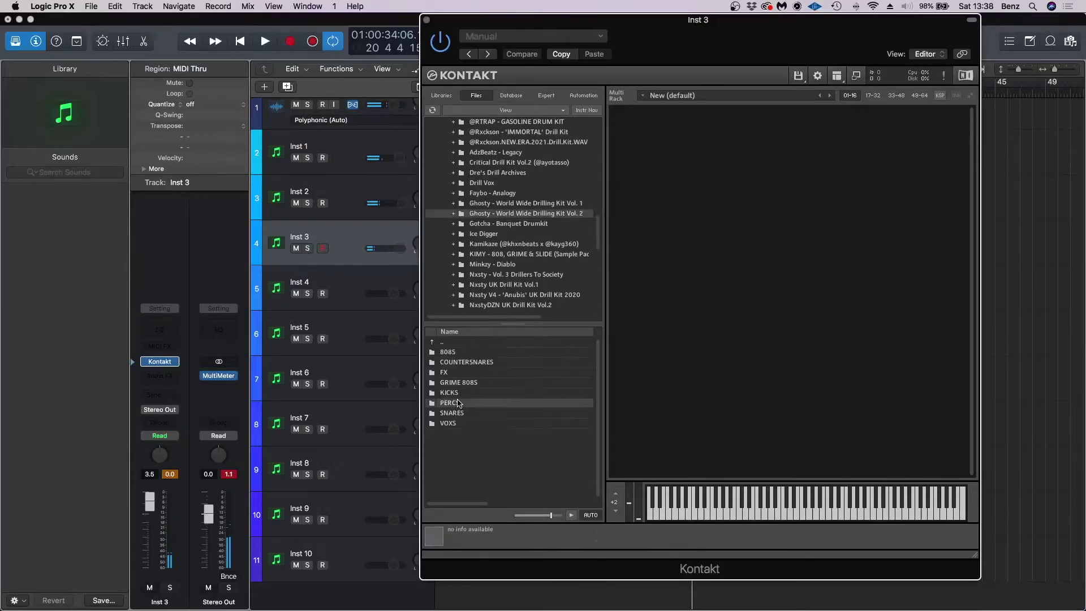
double_click(480, 493)
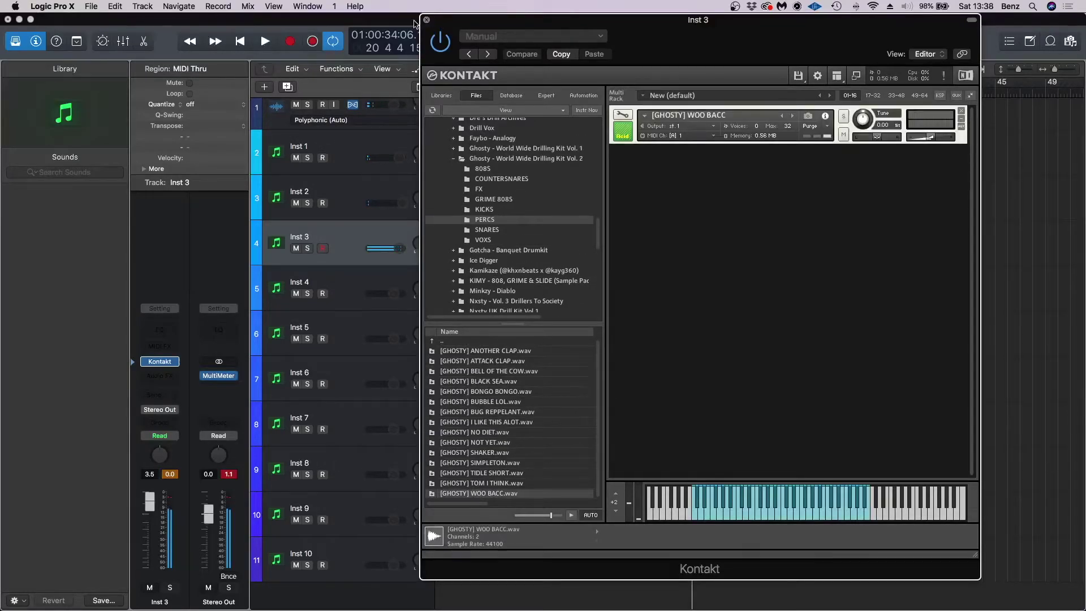
click(426, 19)
key(space)
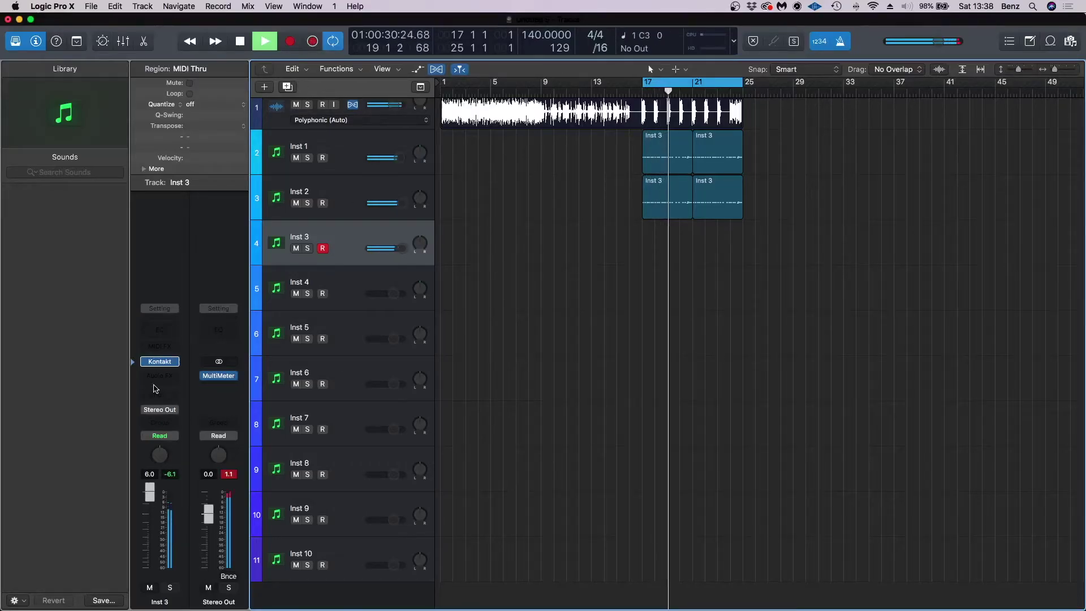
Step: Lower the Scandelous sample to -8.7 dB, Inst 1 to -5.0 dB and Inst 2 to -2.7 dB in the mixer and play the mix
click(126, 43)
key(space)
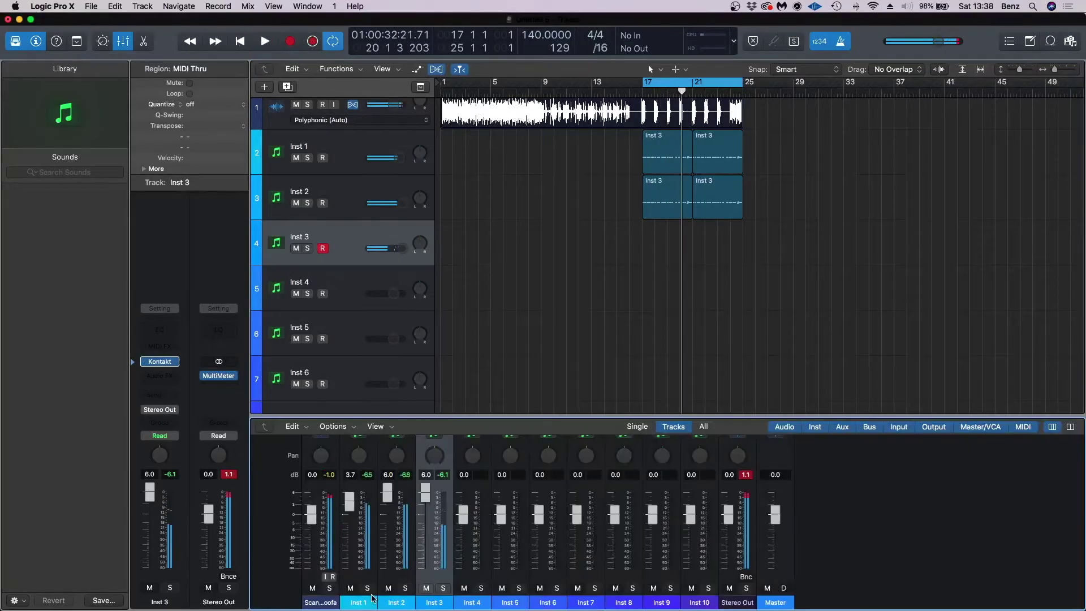
click(320, 603)
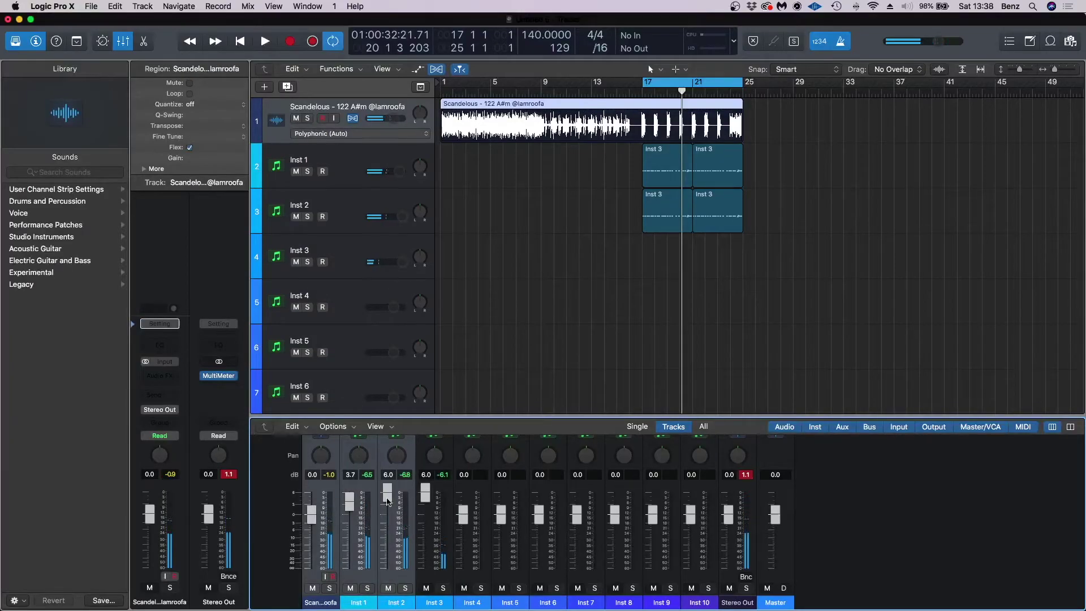
click(434, 603)
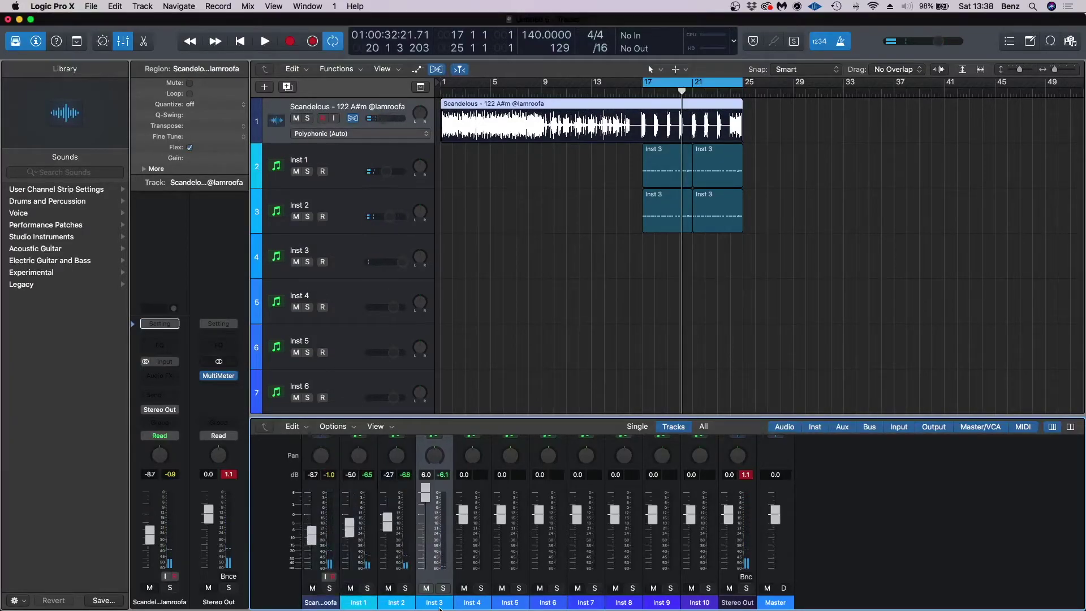
key(space)
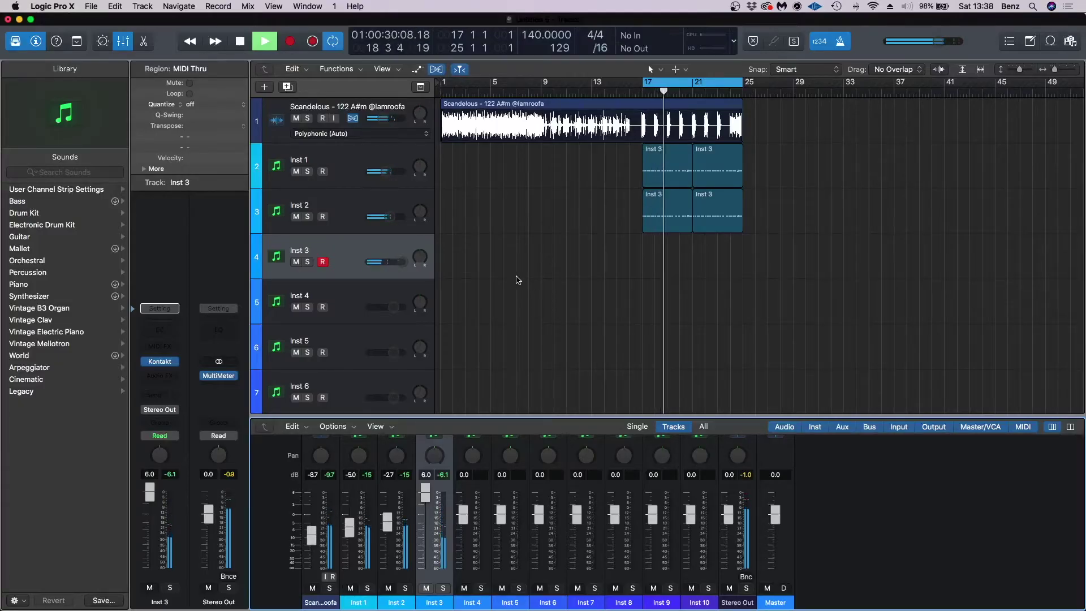
Step: Record a two-hit C3 pattern on Inst 3 across bars 17 and 18, and adjust its notes with their velocities displayed in the Piano Roll
key(r)
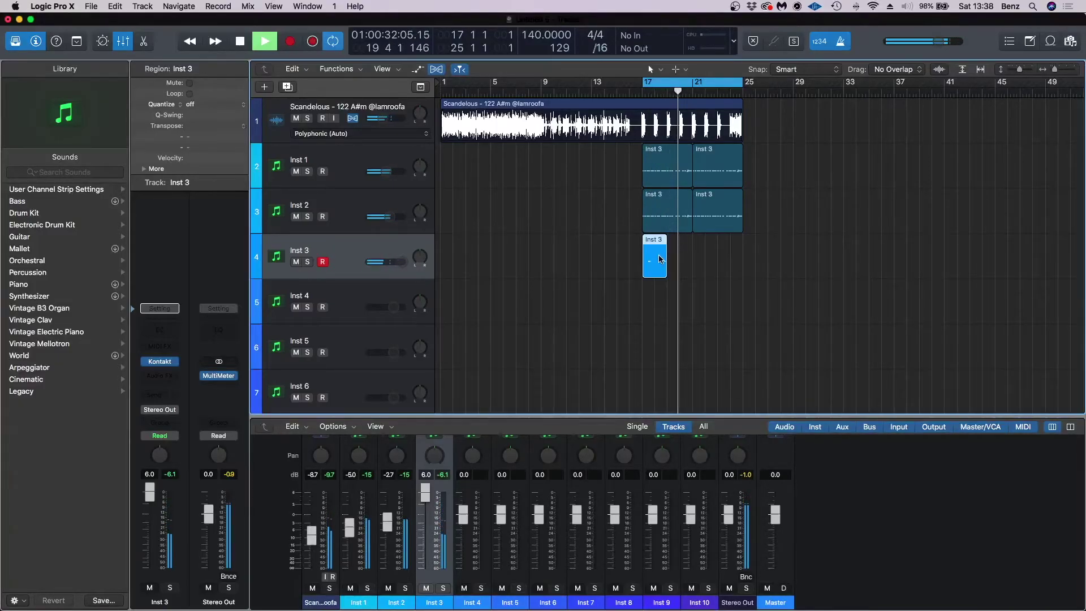
double_click(656, 256)
drag(528, 417, 524, 417)
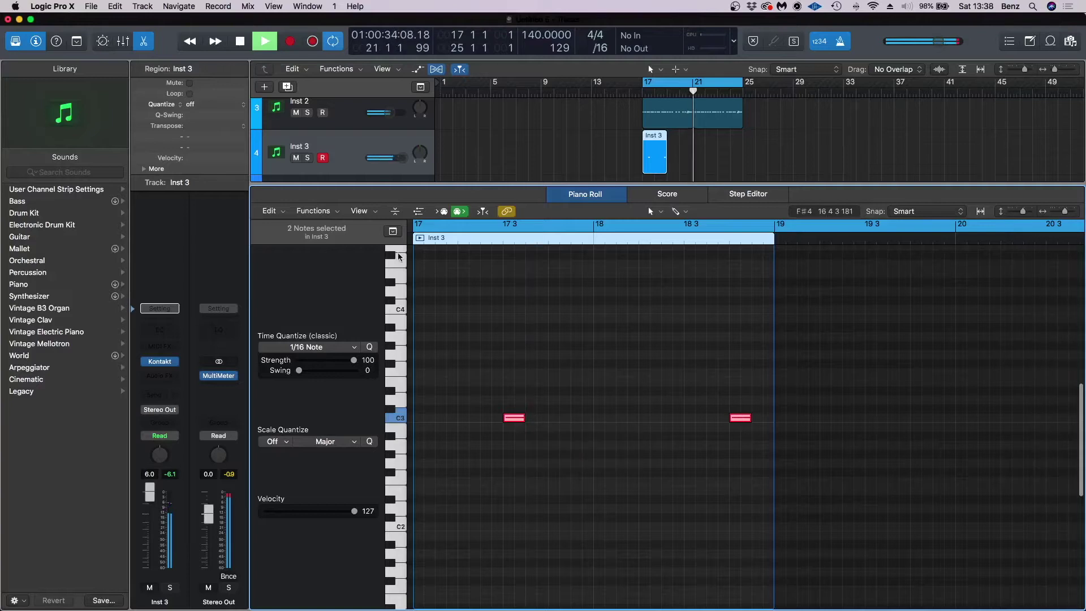
click(418, 212)
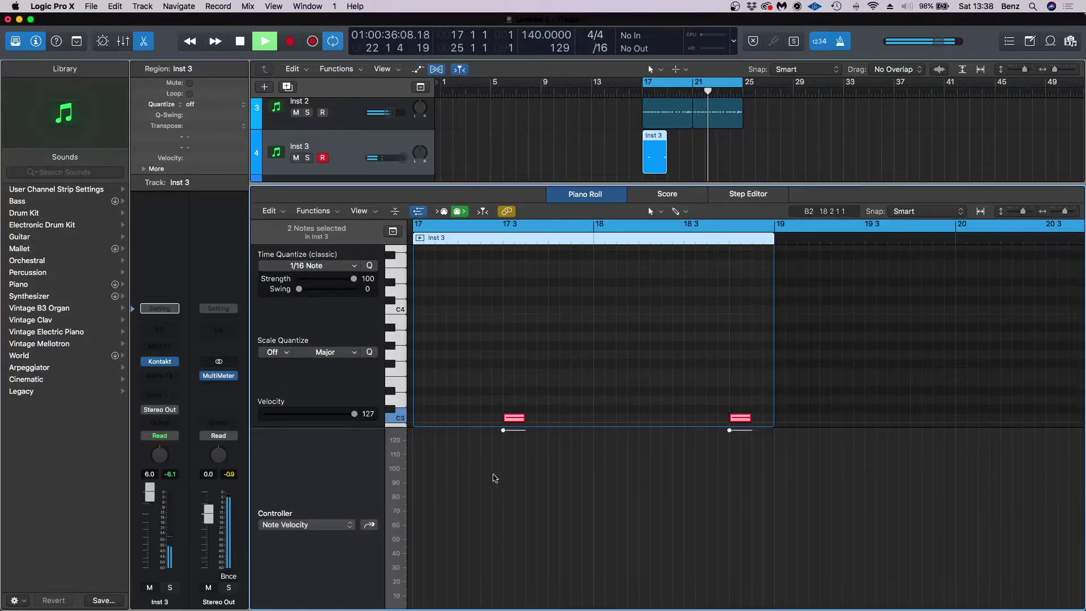
drag(505, 428, 505, 437)
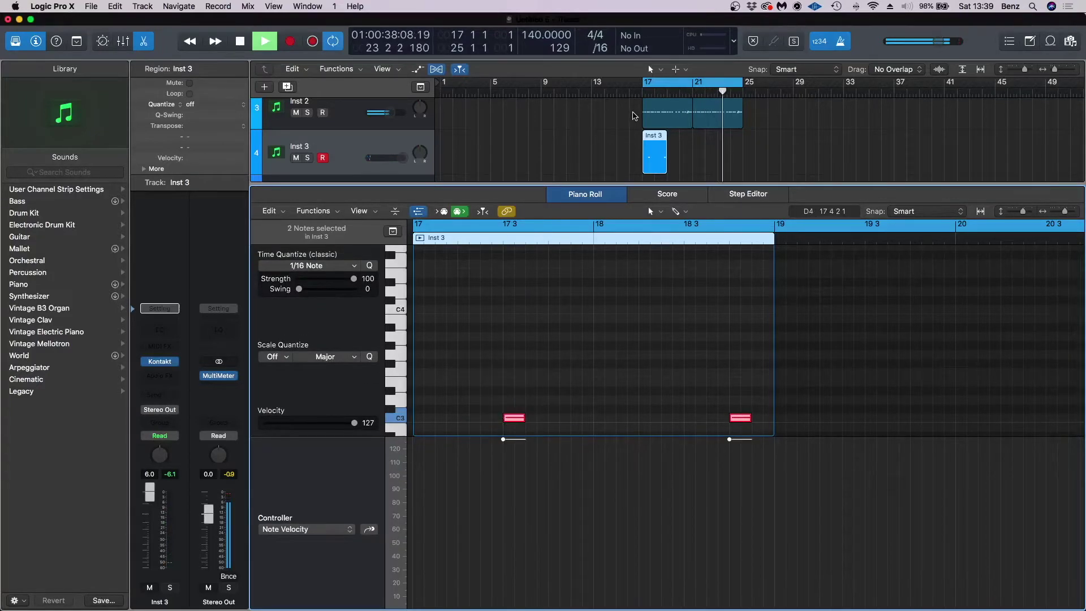
Step: Repeat the Inst 3 region three times to fill the cycle up to bar 25 and close the editor
click(652, 153)
key(super+r)
key(super+r)
key(super+r)
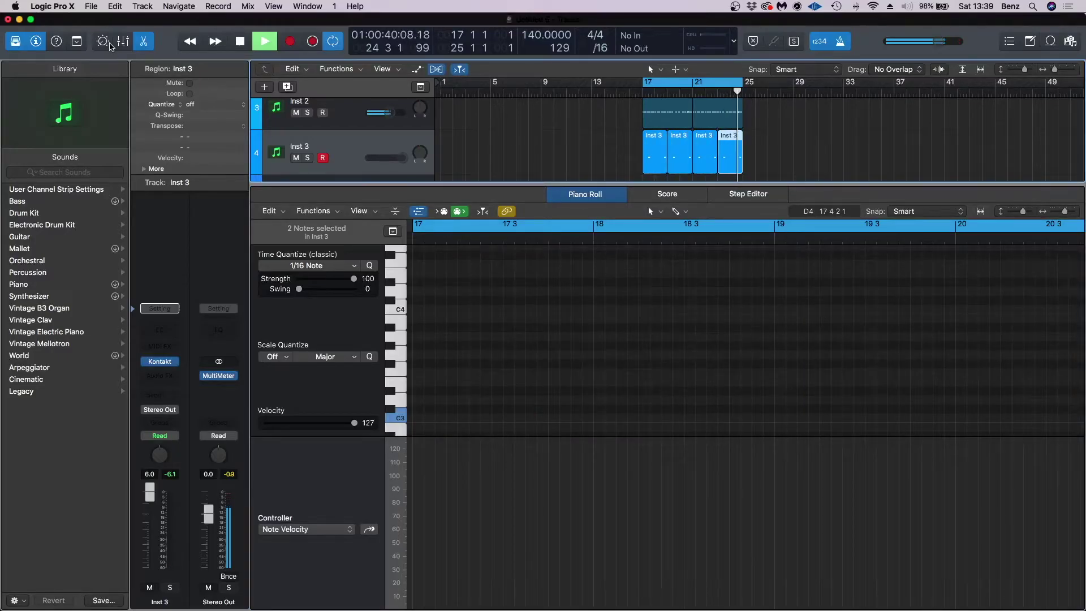
click(143, 40)
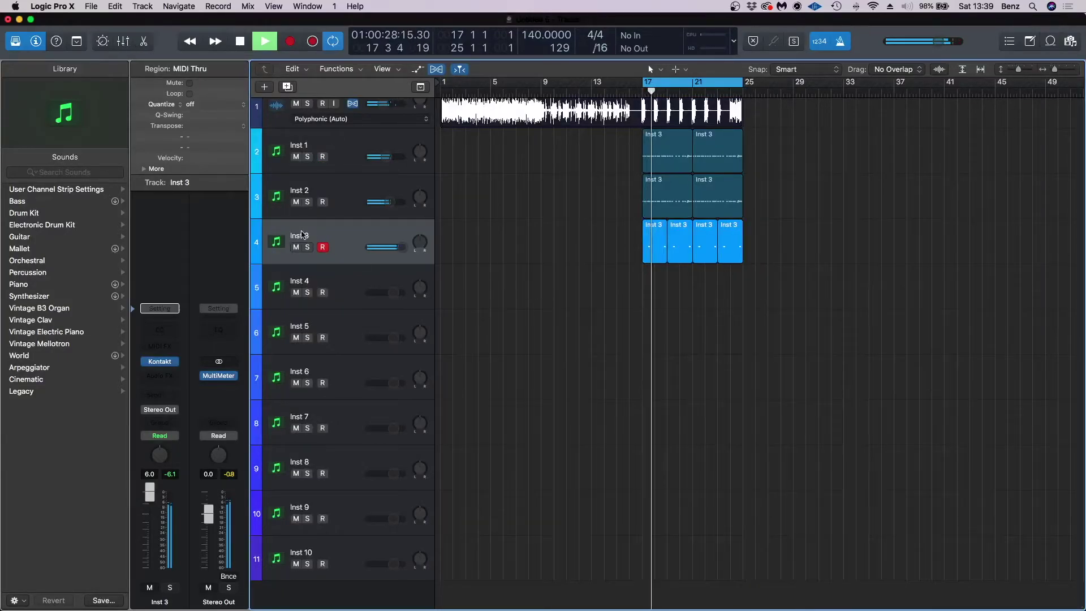
Step: Rename the Inst 3 track as Clap
click(300, 236)
double_click(300, 236)
text(Clap)
key(Return)
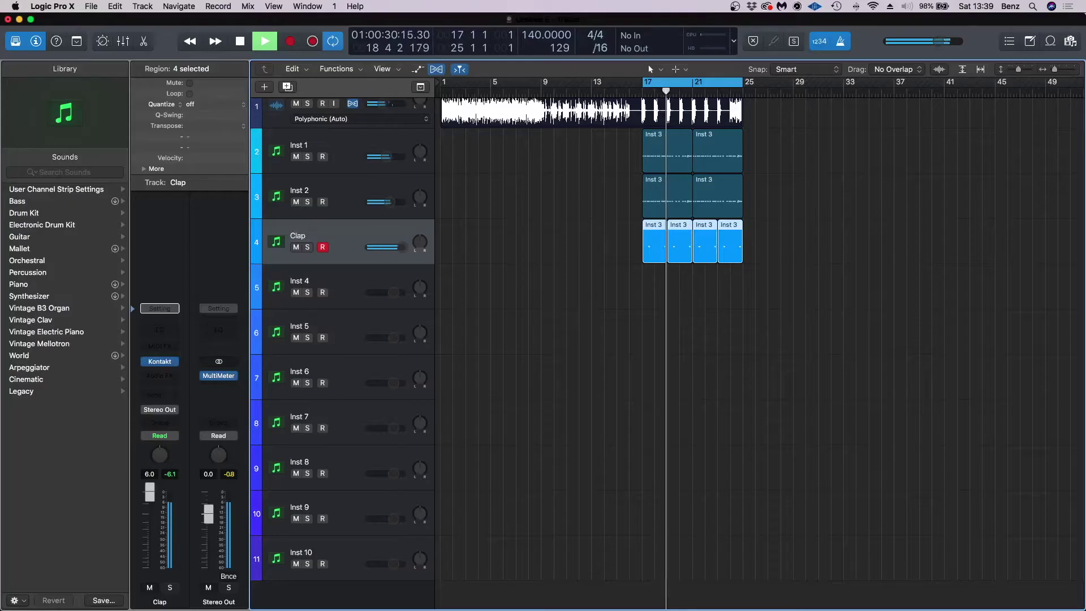
Step: Rename the Inst 2 track as Hat 1 and the Inst 1 track as Hat 2
click(299, 189)
double_click(299, 189)
text(Hat 1)
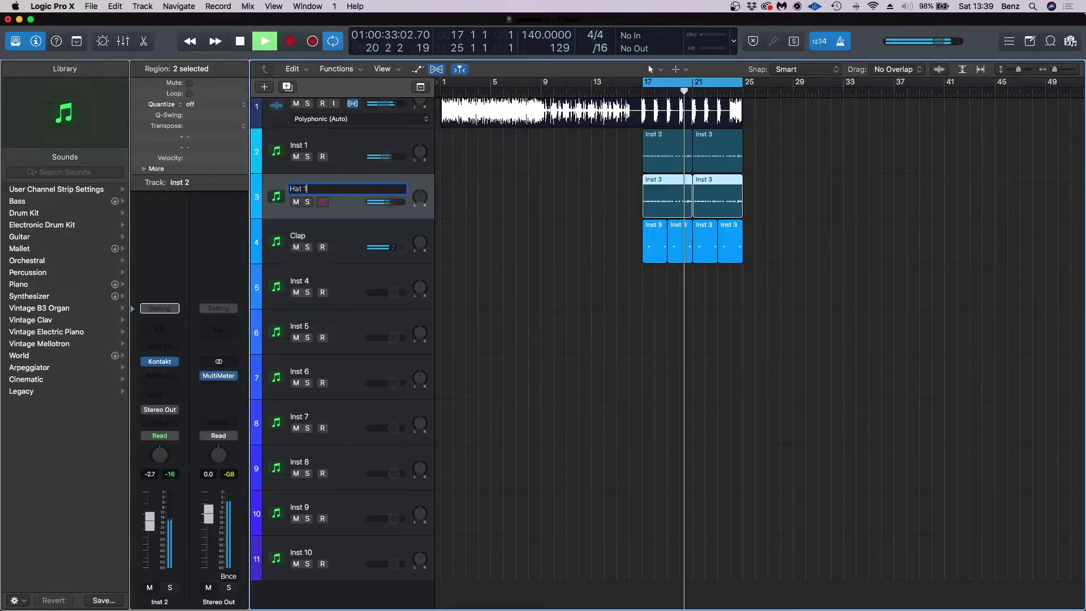
key(Return)
click(299, 145)
double_click(299, 144)
text(Hat)
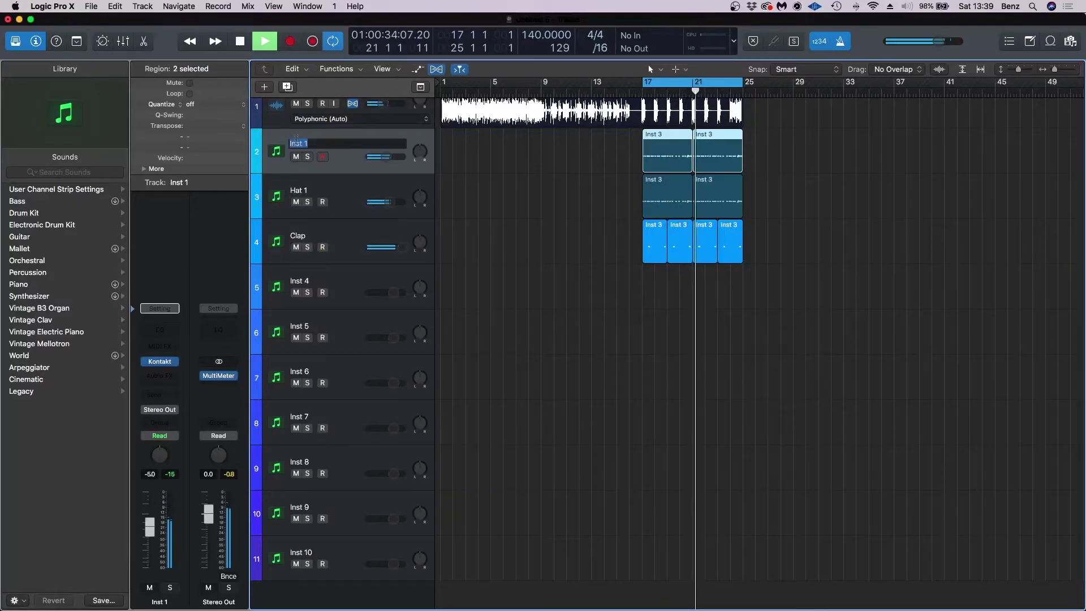
text( 2)
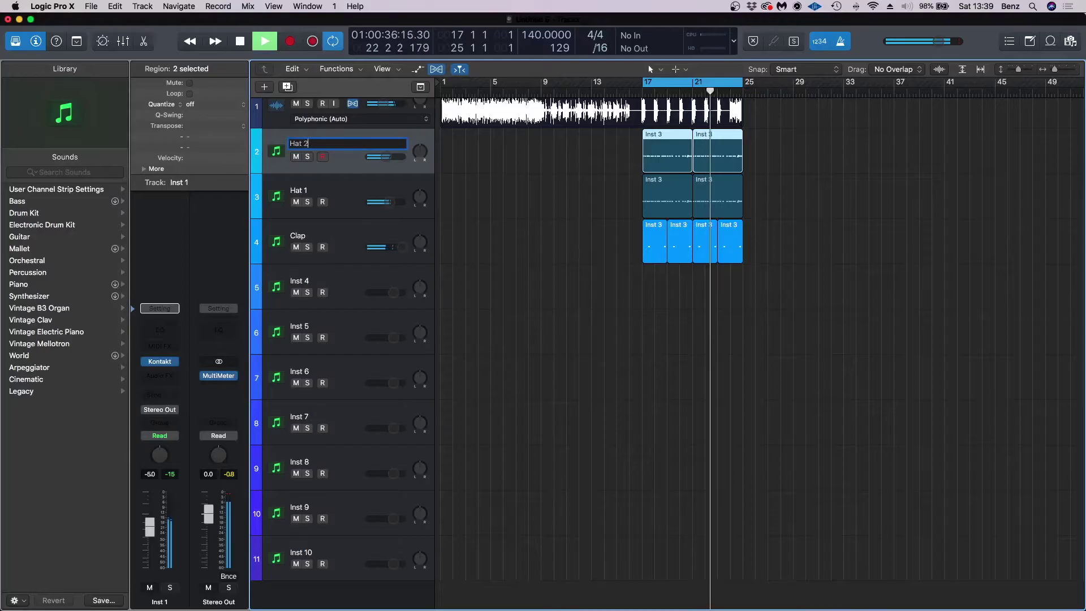
key(Return)
Step: Load Kontakt in stereo on the Inst 4 track and move its window clear of the track headers
click(172, 361)
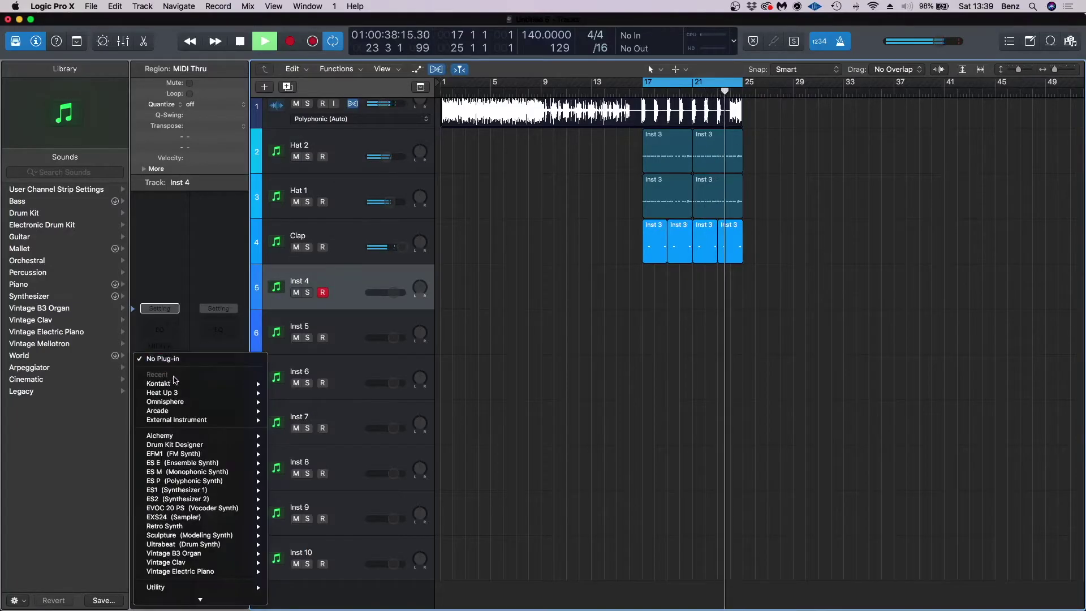
mouse_move(232, 383)
click(282, 393)
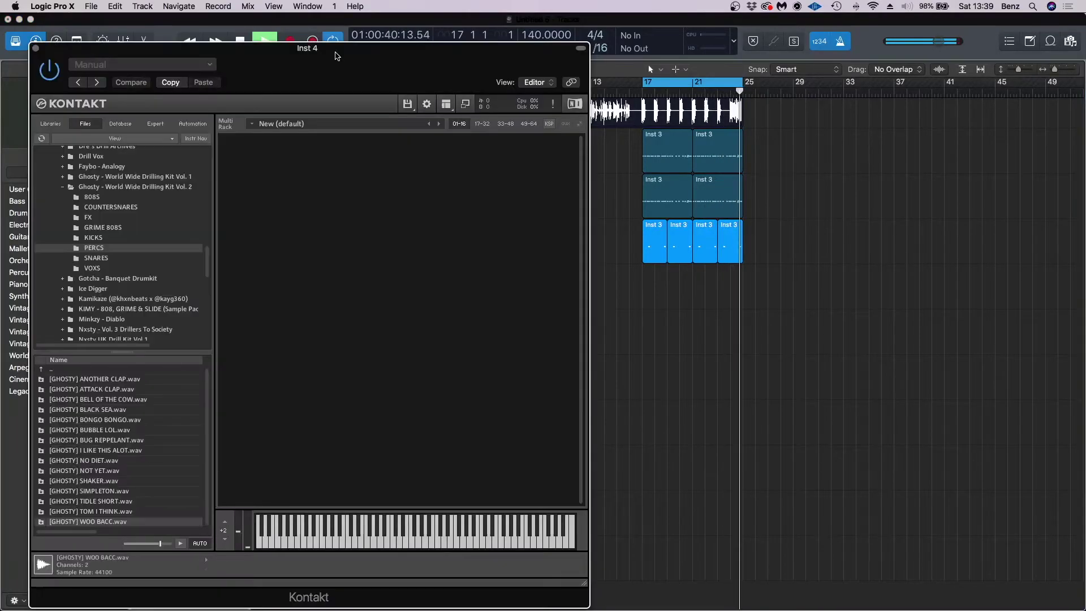
drag(338, 49, 776, 5)
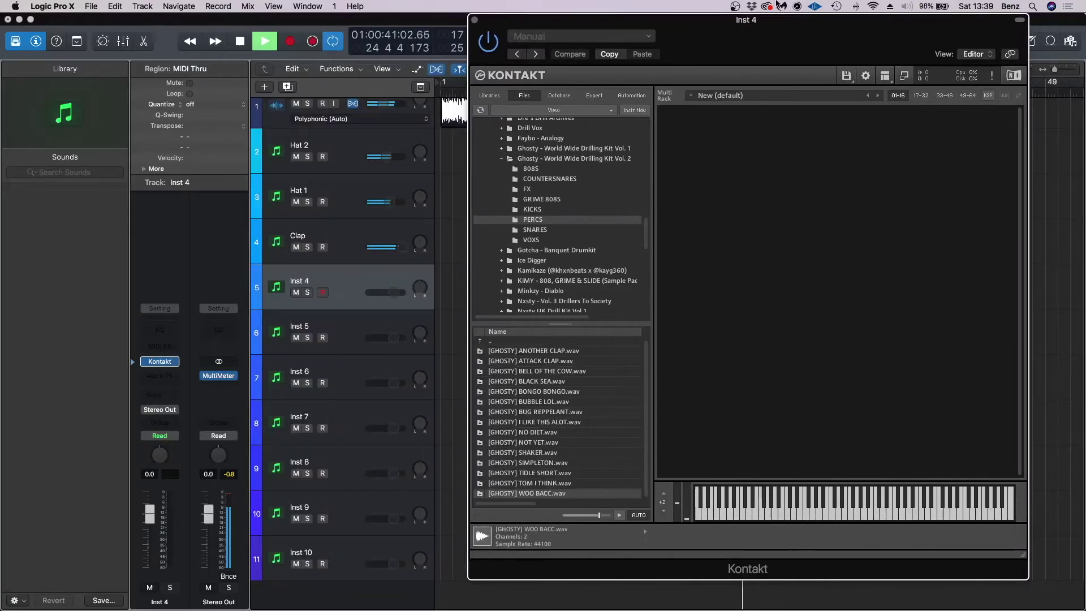
Step: Audition samples in the Ghosty kit's SNARES folder, load [GHOSTY] HEY SIRI.wav on Inst 4 and close the Kontakt window
click(535, 229)
click(526, 363)
key(Down)
click(525, 396)
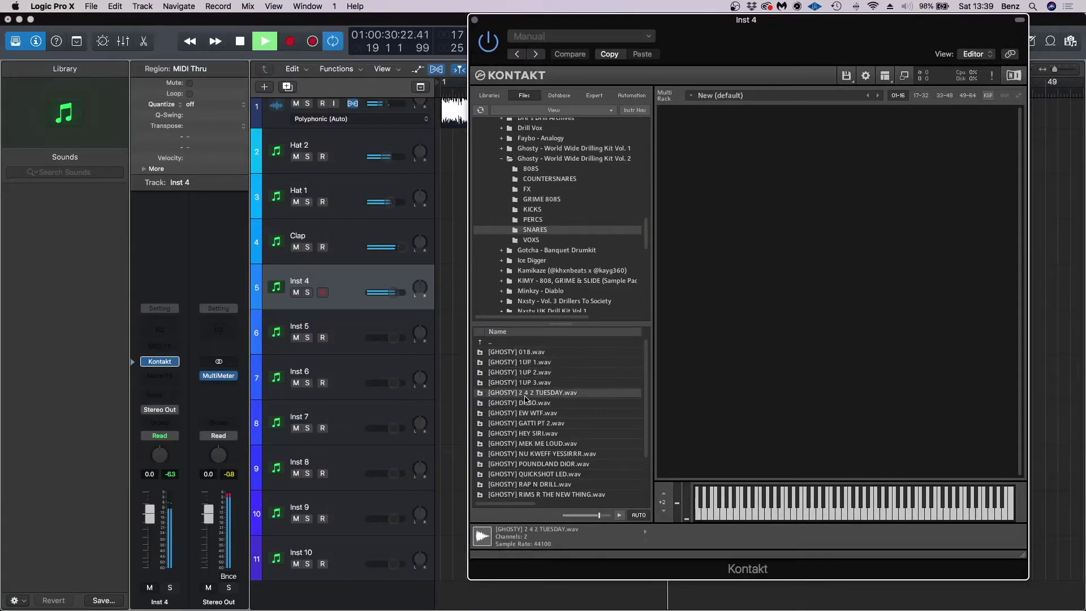
key(Down)
key(Down)
key(Down)
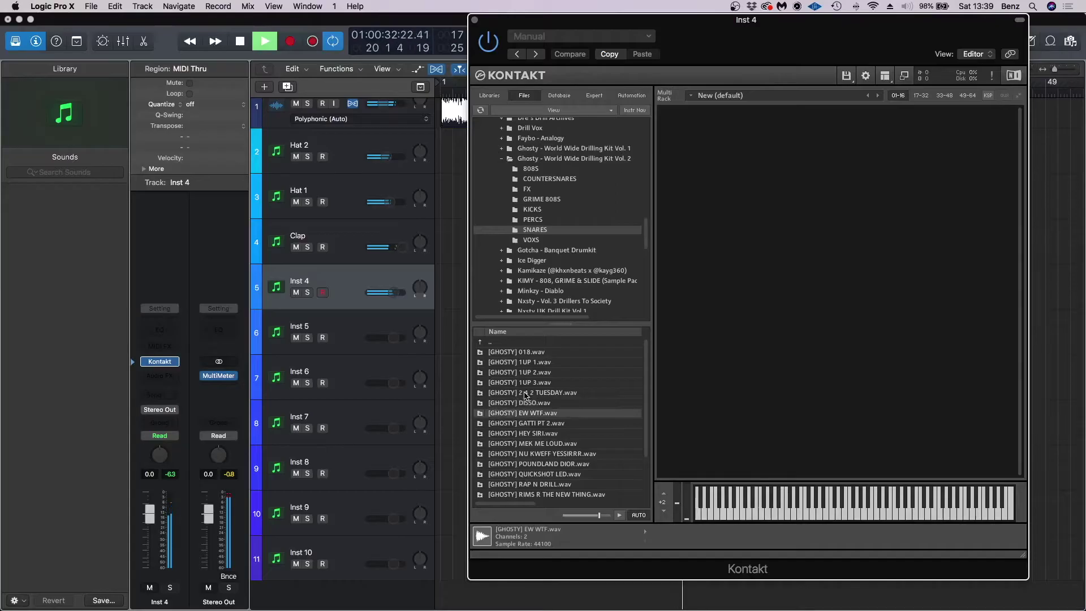
key(Down)
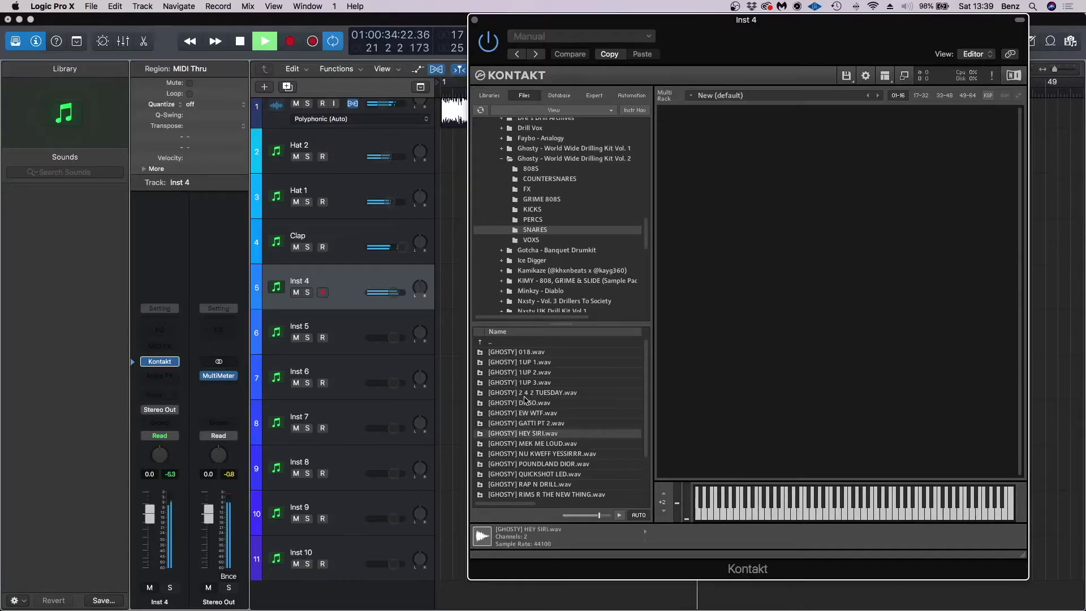
double_click(527, 434)
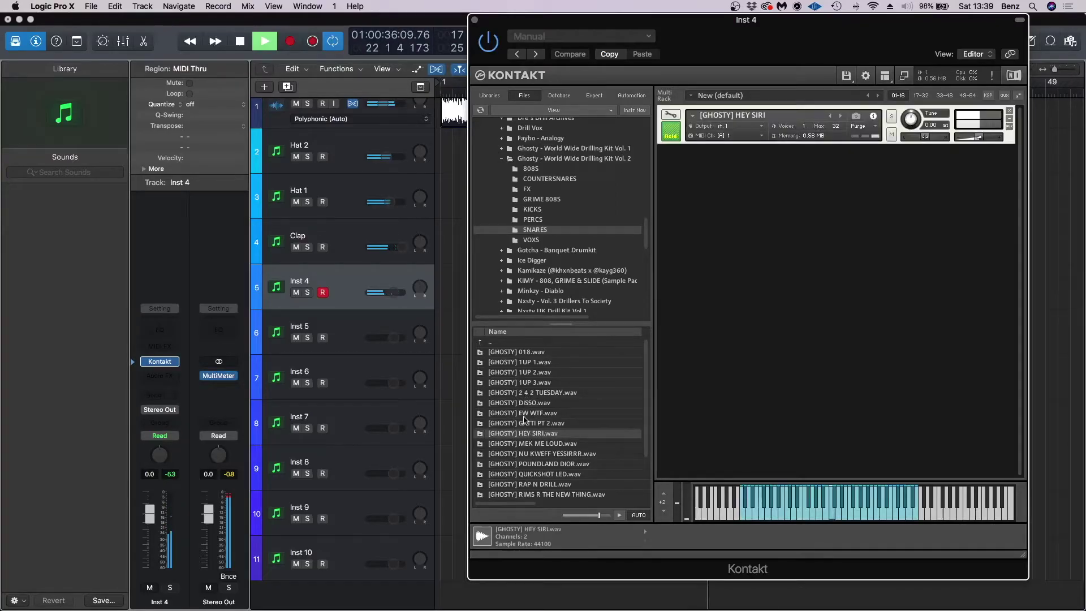
click(475, 20)
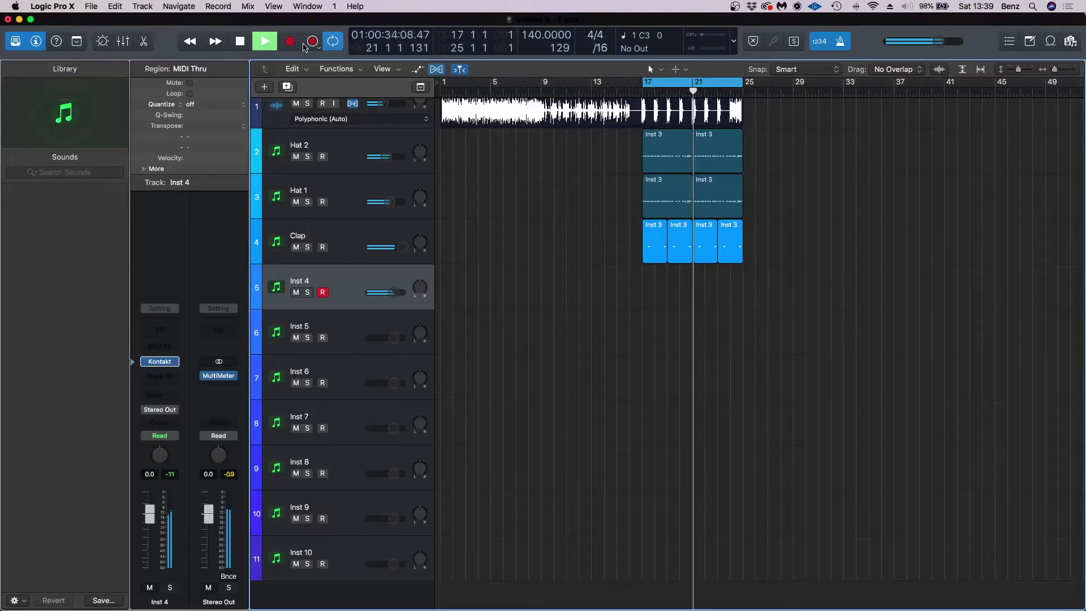
Step: Capture the played snare pattern as a region on Inst 4 from bar 17 and raise all its note velocities to 127
key(shift+r)
key(space)
double_click(656, 287)
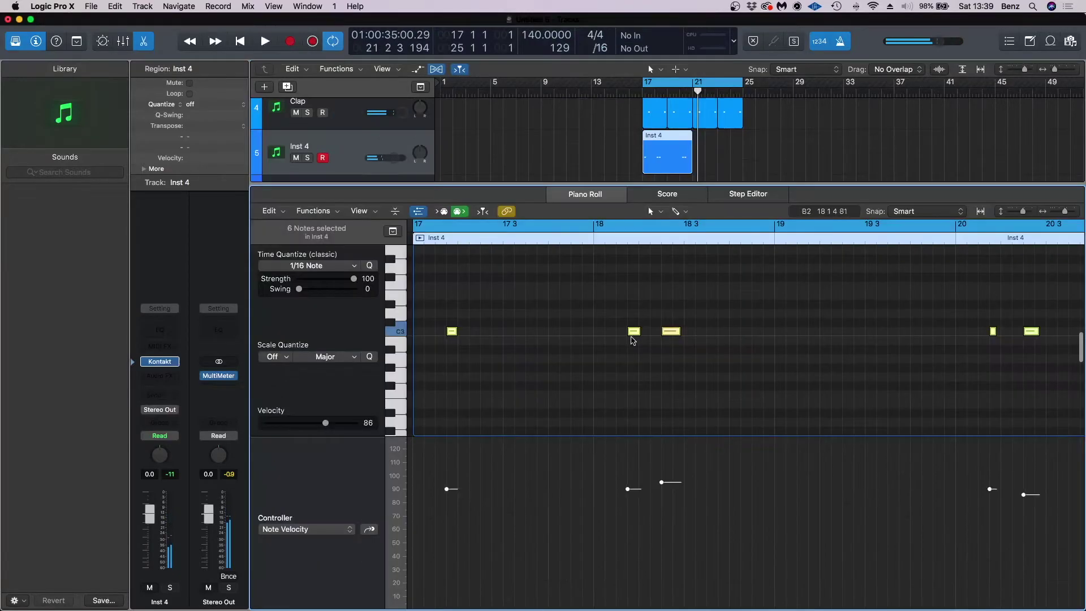
drag(627, 489, 629, 439)
key(space)
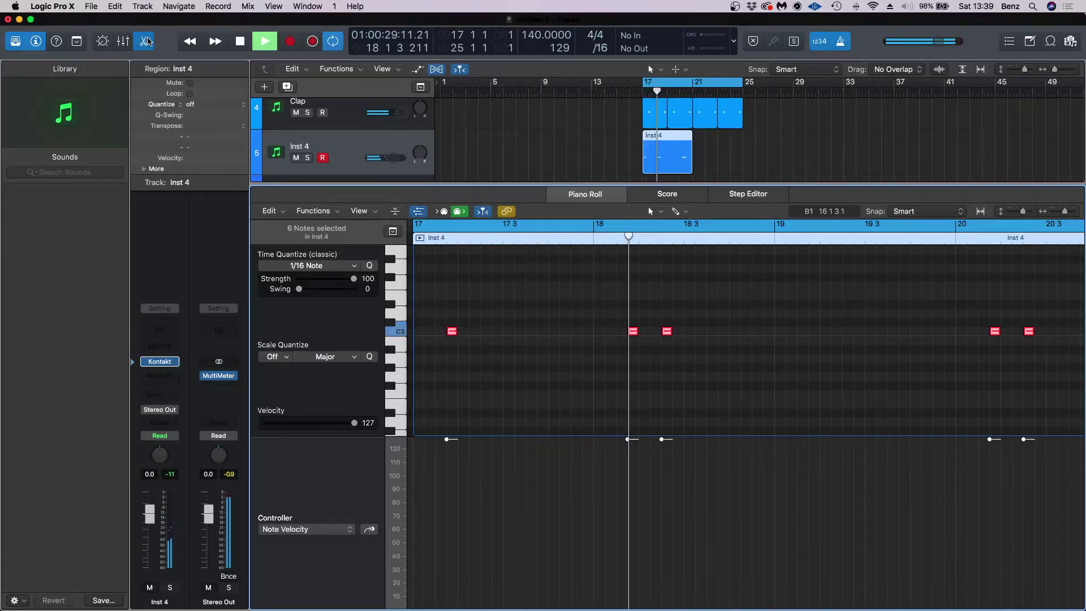
Step: Close the editor, repeat the Inst 4 region once up to bar 25 and rename the track as Snare Bounce
key(e)
key(super+r)
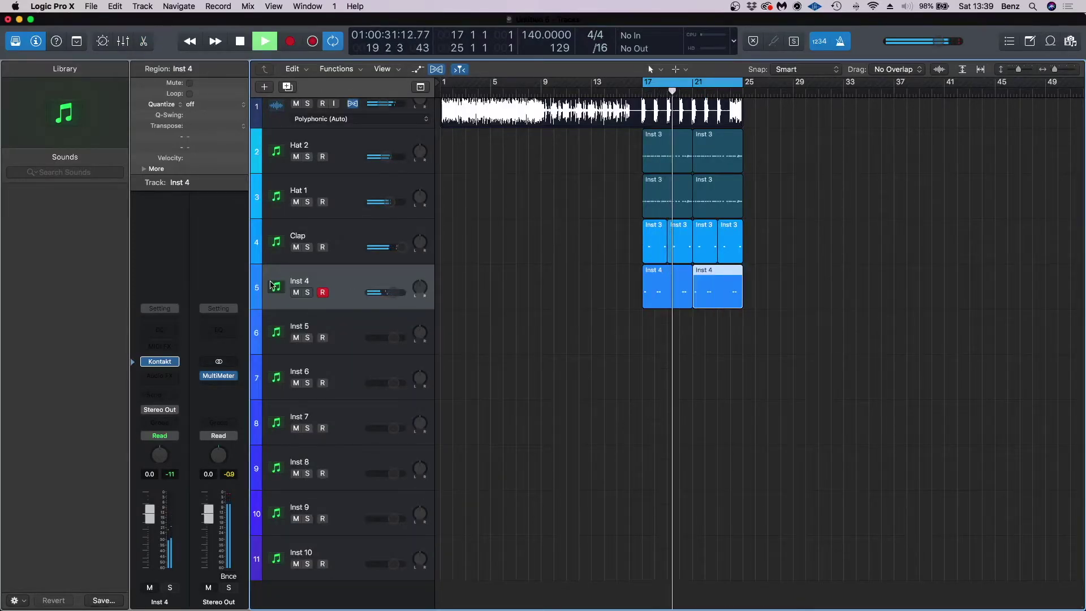
double_click(302, 281)
text(Sna)
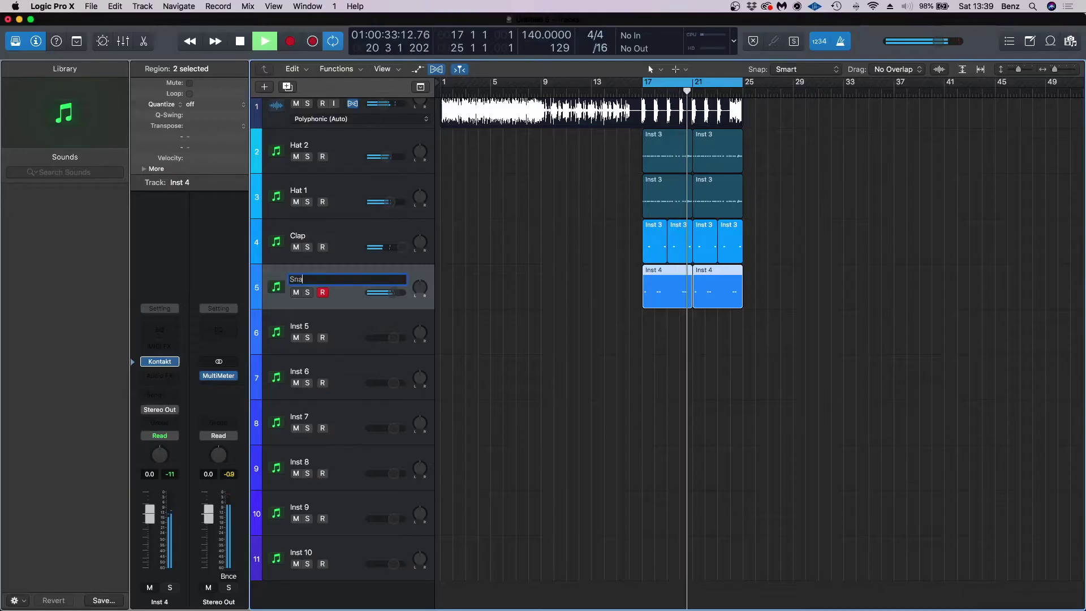
text(re Bounce)
key(Return)
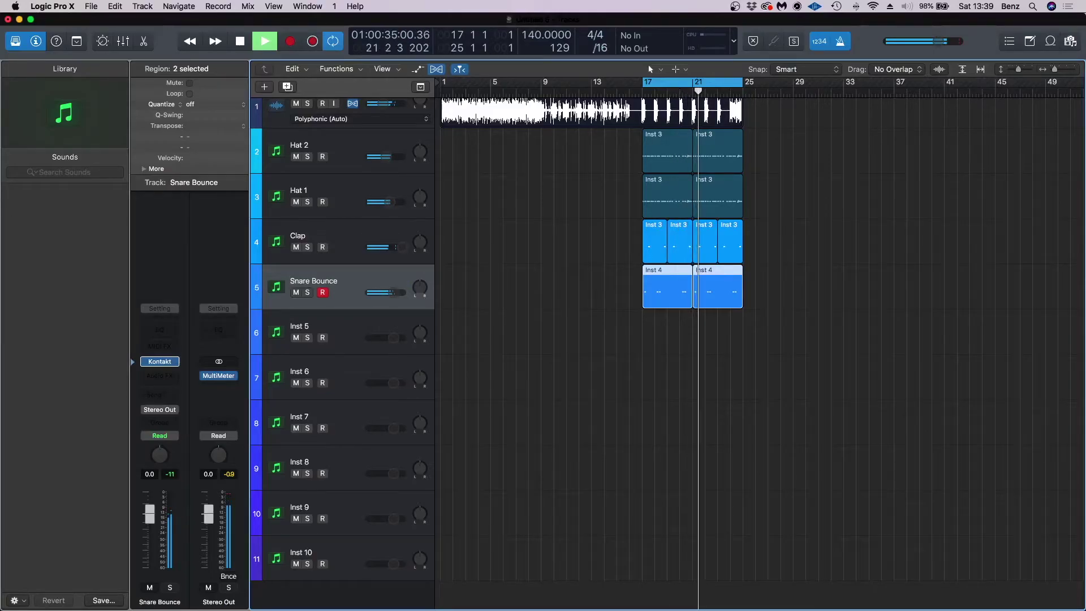
Step: Select all ten drum regions between bars 17 and 25 and play the arrangement from bar 9
click(282, 328)
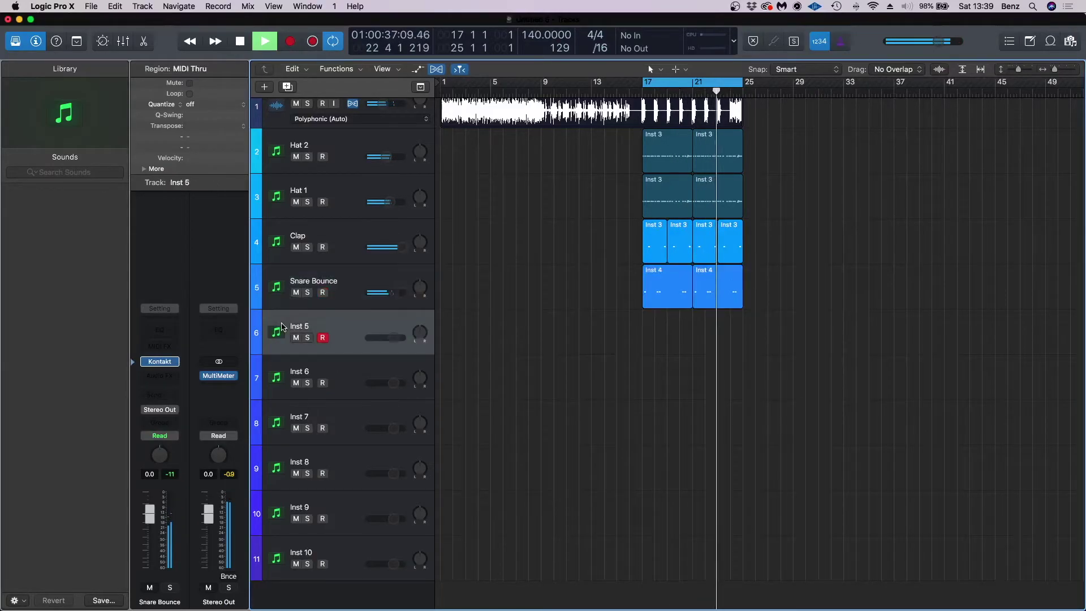
scroll(529, 317, down, 3)
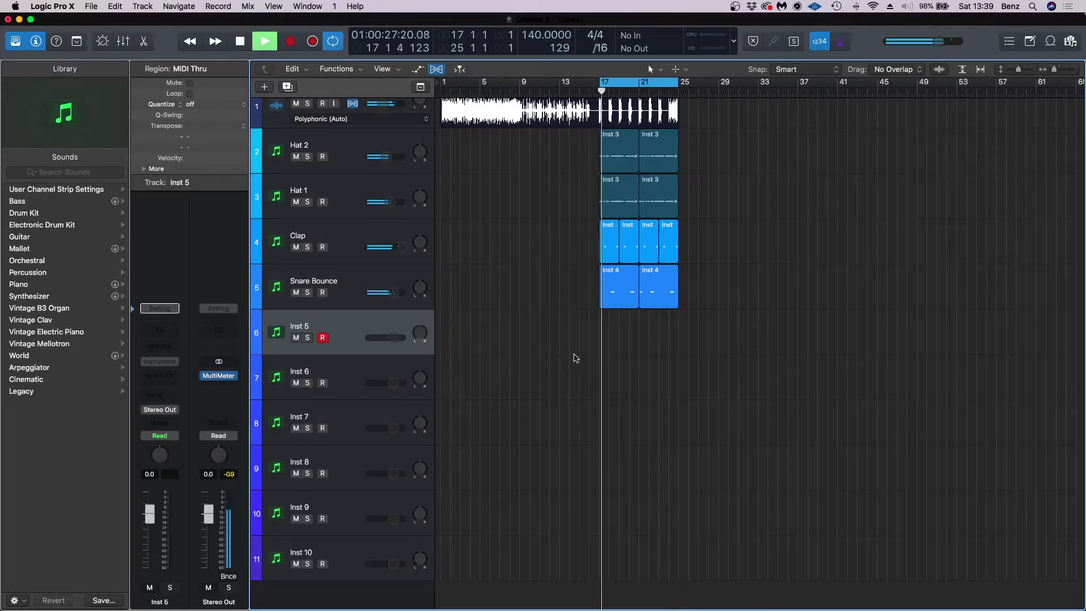
key(space)
drag(575, 358, 764, 132)
click(524, 90)
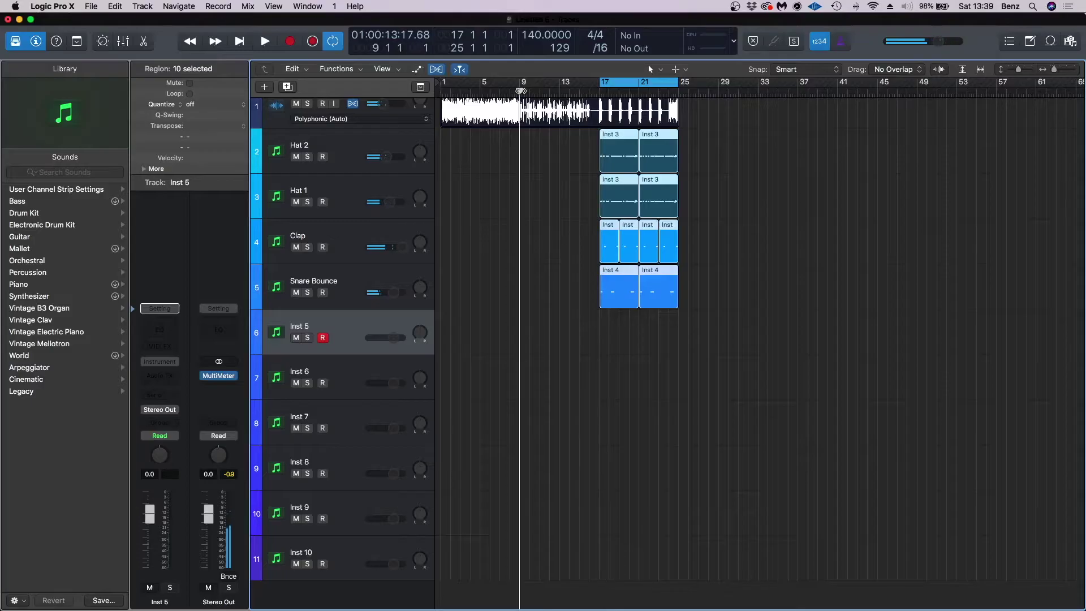
key(space)
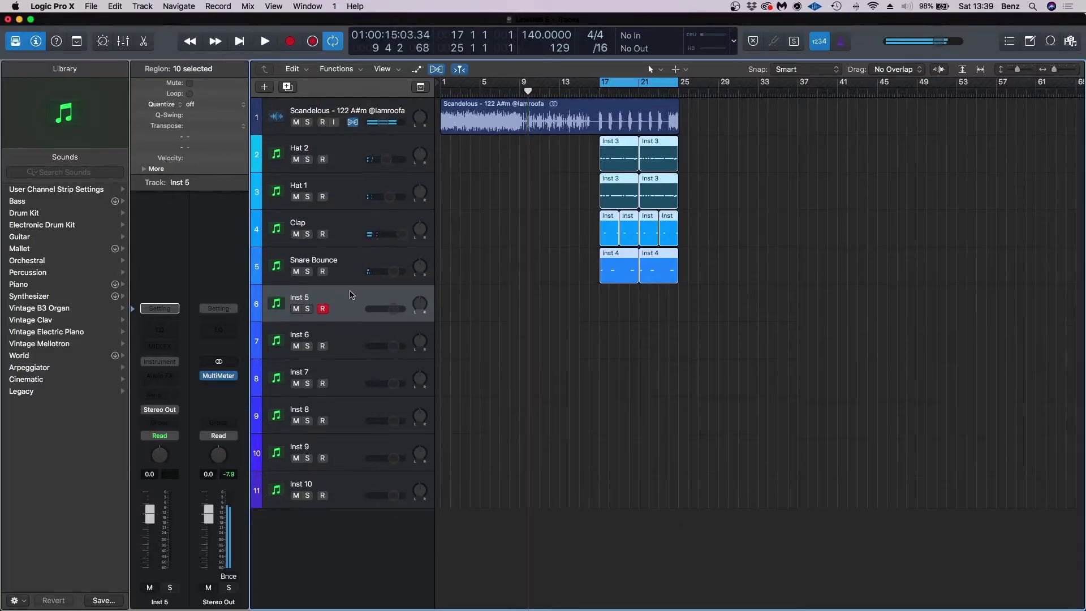
Step: Load Kontakt as the instrument on Inst 5 and switch it to its Stereo version
click(165, 360)
mouse_move(175, 384)
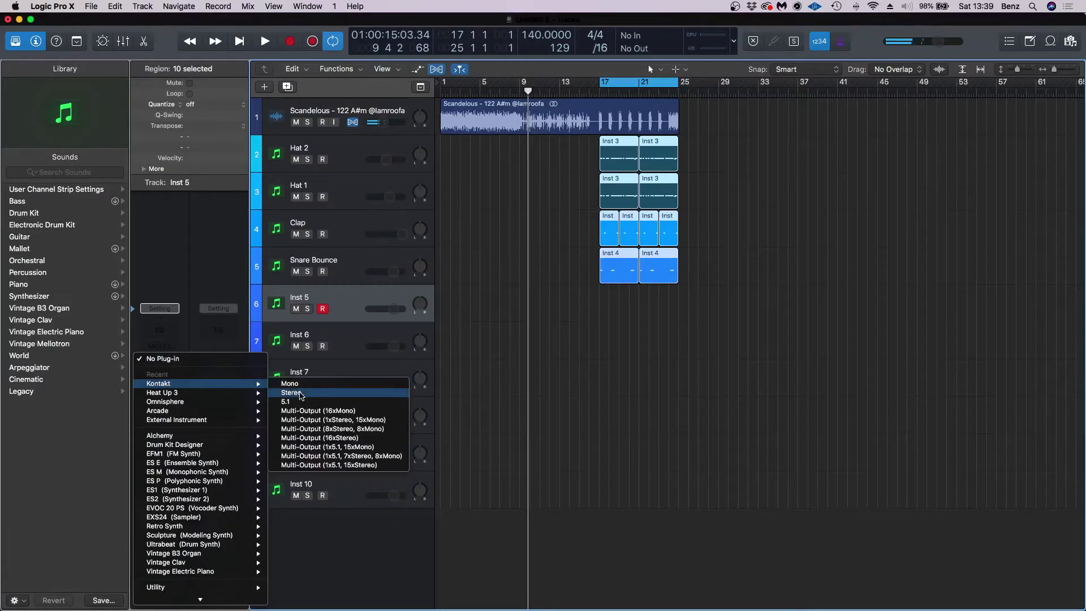
click(302, 386)
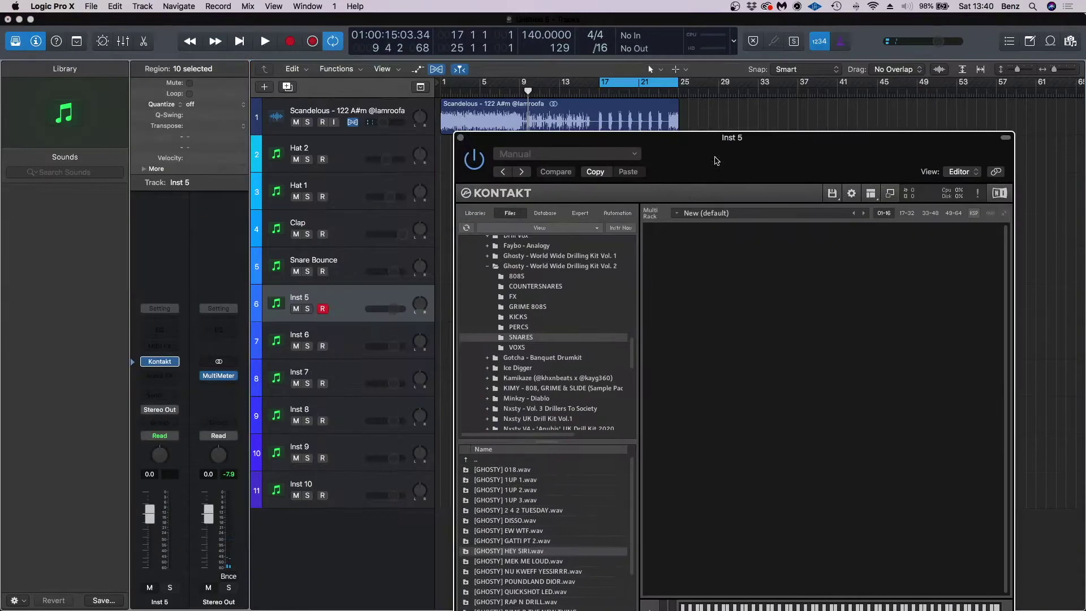
click(165, 365)
mouse_move(195, 309)
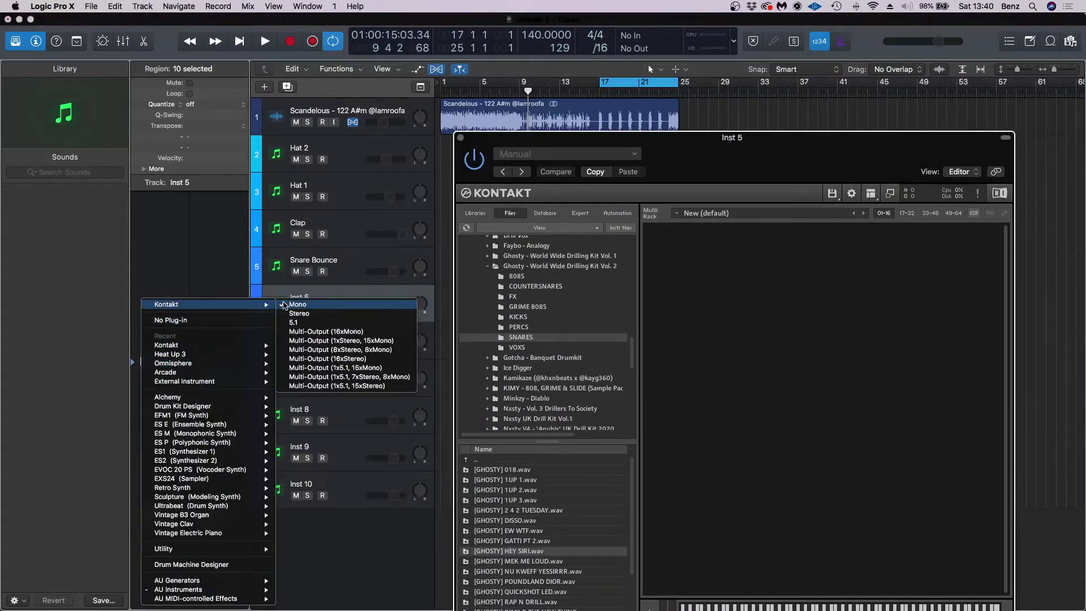
click(326, 315)
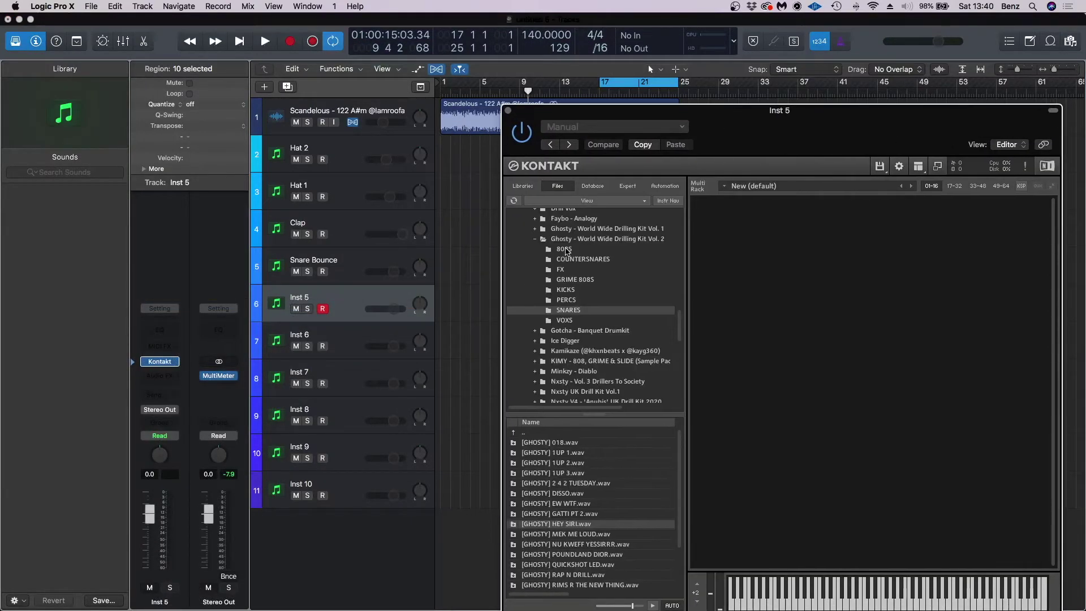
Step: Audition samples in the Ghosty Vol. 2 kit's 808S folder and load [GHOSTY] MY FAV.wav on Inst 5
click(565, 250)
click(547, 475)
key(Down)
key(Down)
key(Up)
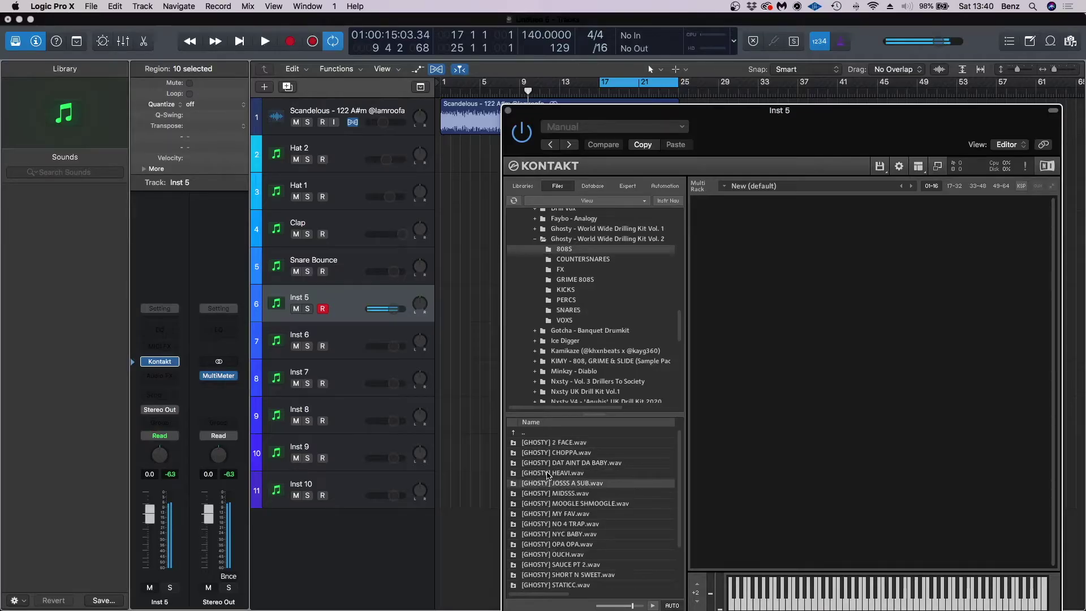
key(Down)
key(Down)
key(Down)
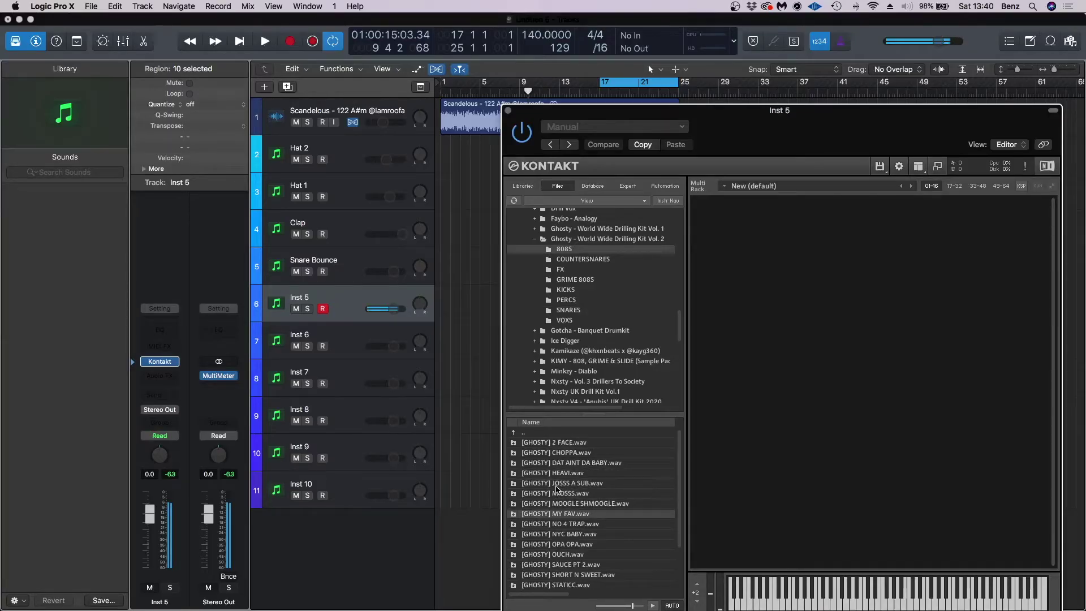
double_click(559, 514)
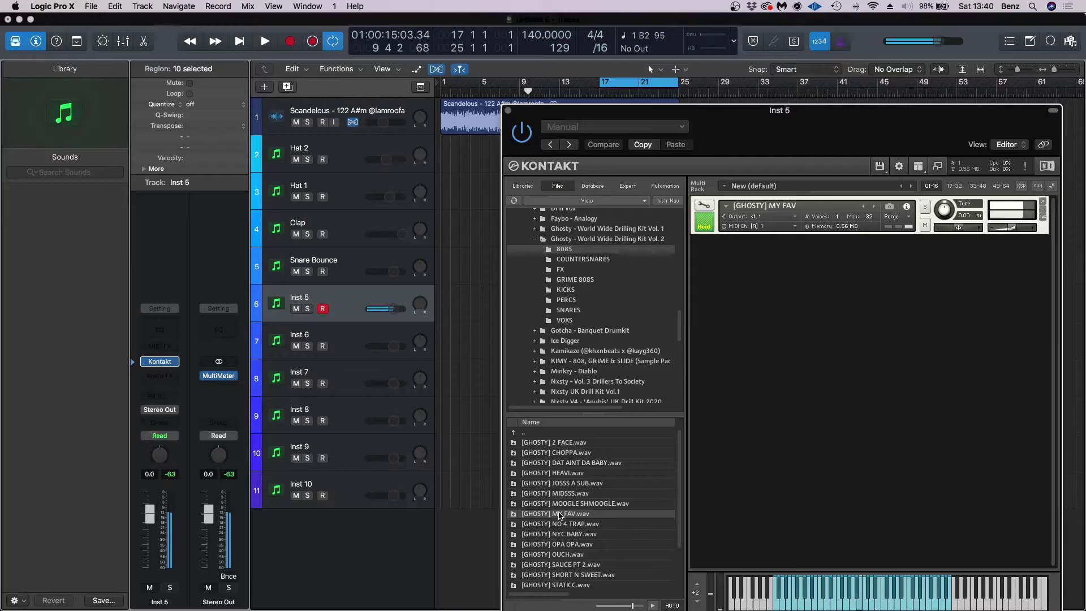
Step: Turn on Tracking in the MY FAV instrument's Source settings and close the Kontakt window
click(703, 208)
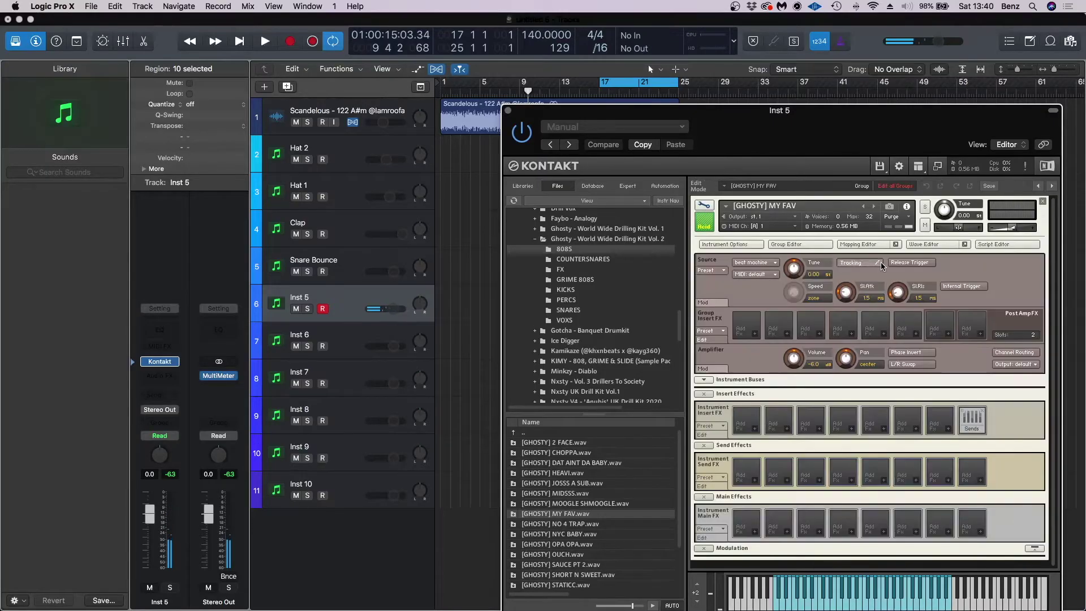
click(860, 263)
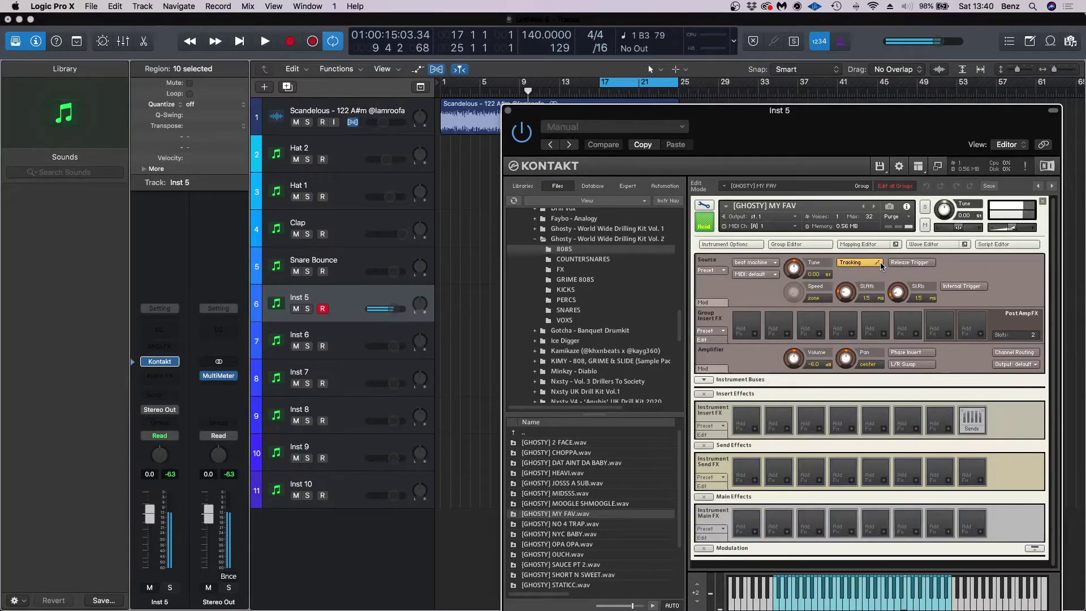
click(508, 110)
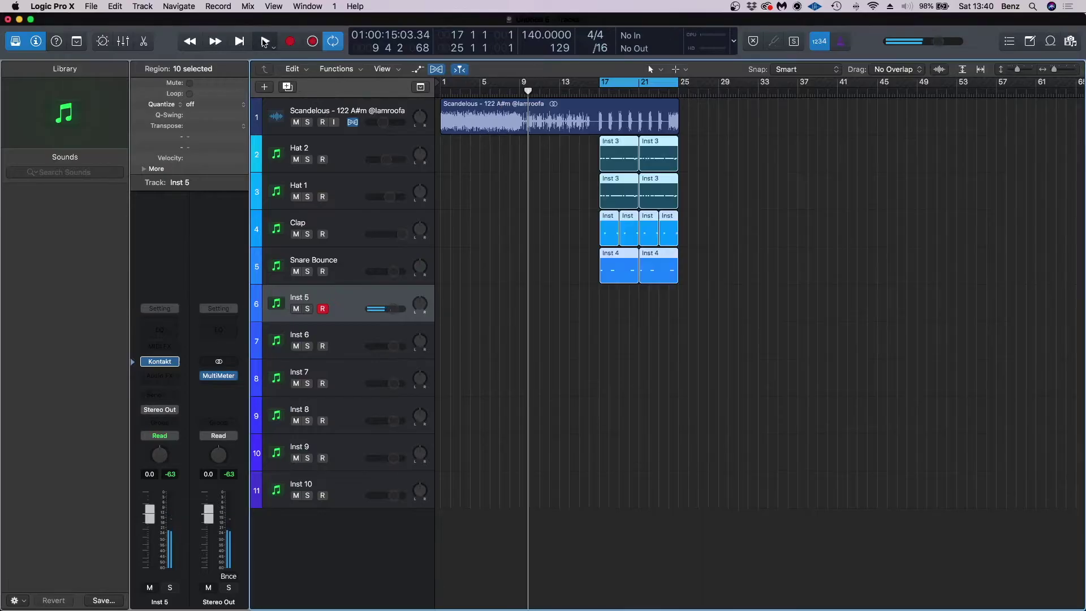
Step: Set the cycle range to bars 9 to 17 and play it back while trying out 808 notes on Inst 5
key(space)
drag(518, 85, 598, 90)
key(space)
key(space)
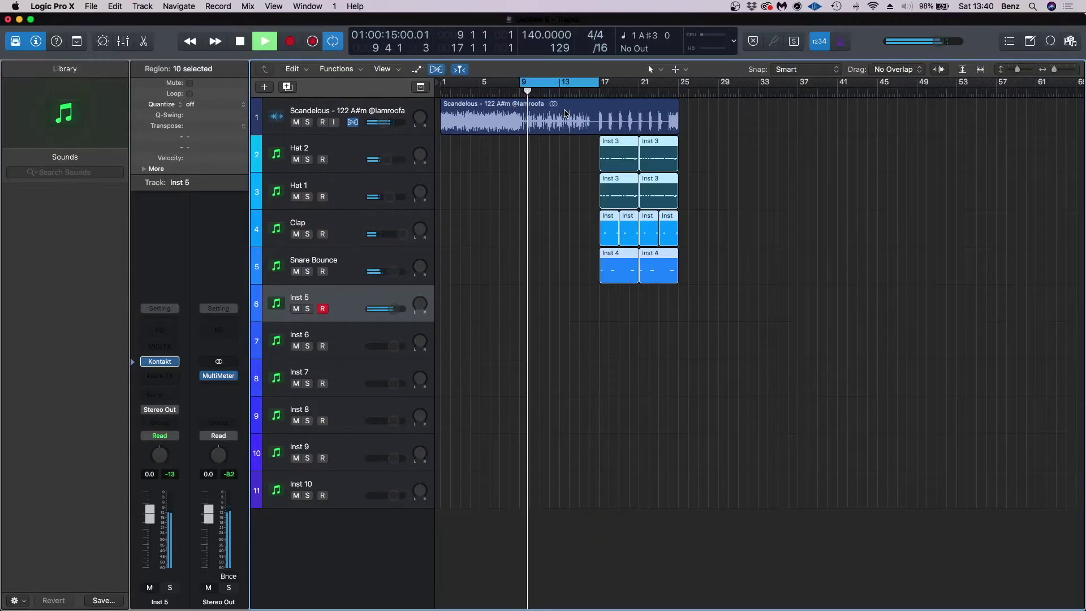
key(space)
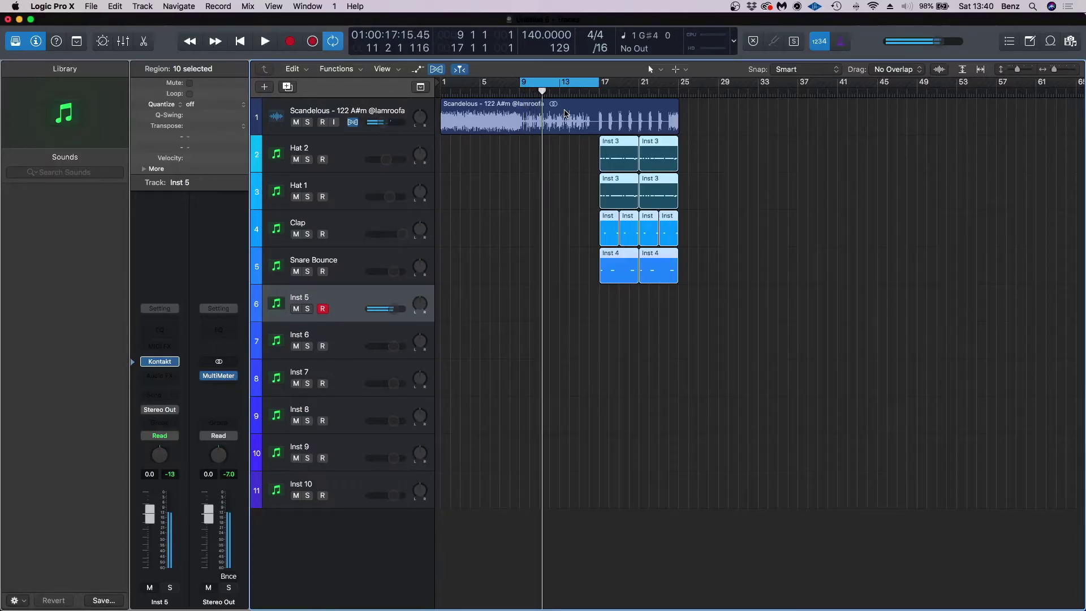
key(space)
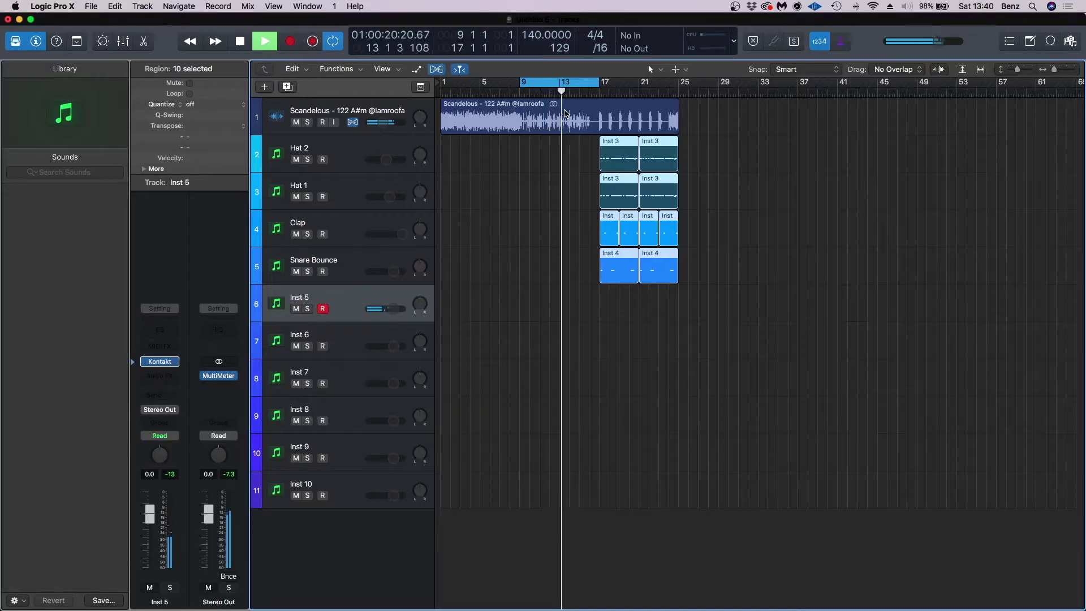
key(space)
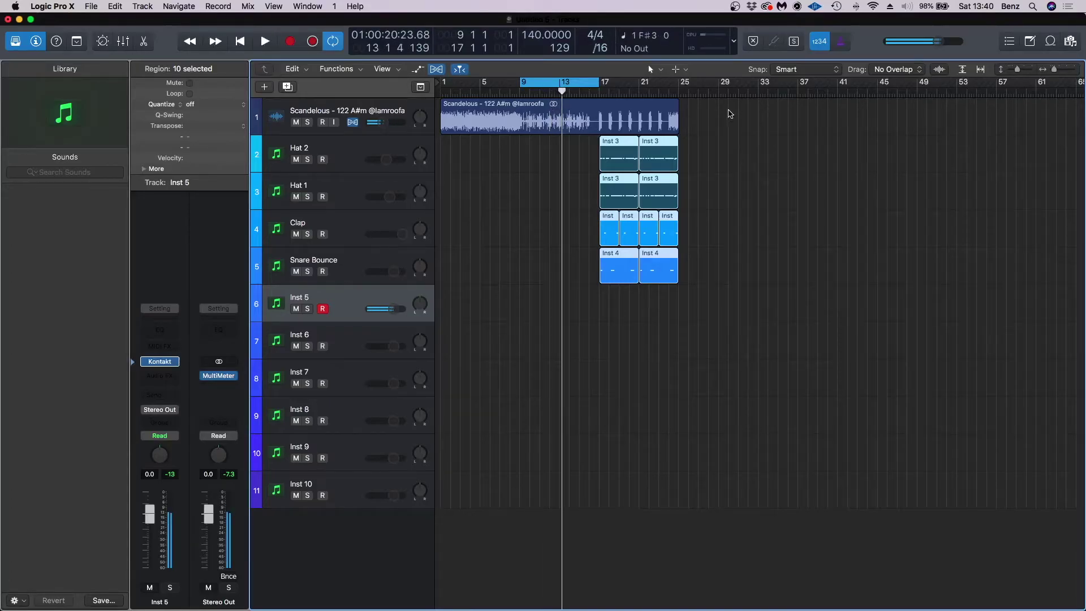
Step: Set the cycle range to bars 17 to 25, deselect the drum regions and rehearse the 808 line over playback
drag(569, 83, 649, 83)
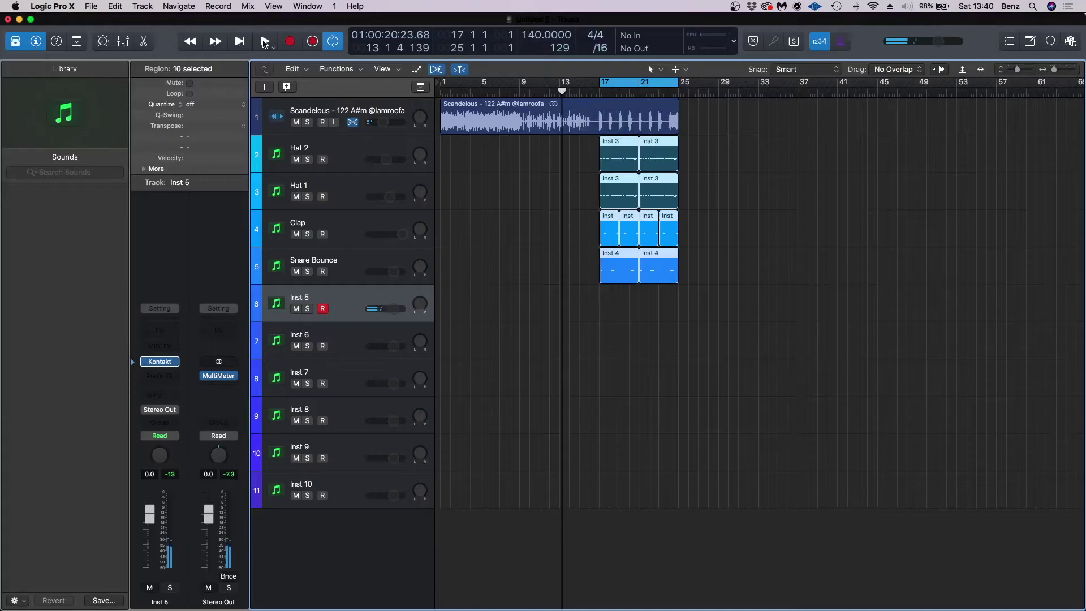
click(264, 41)
click(487, 373)
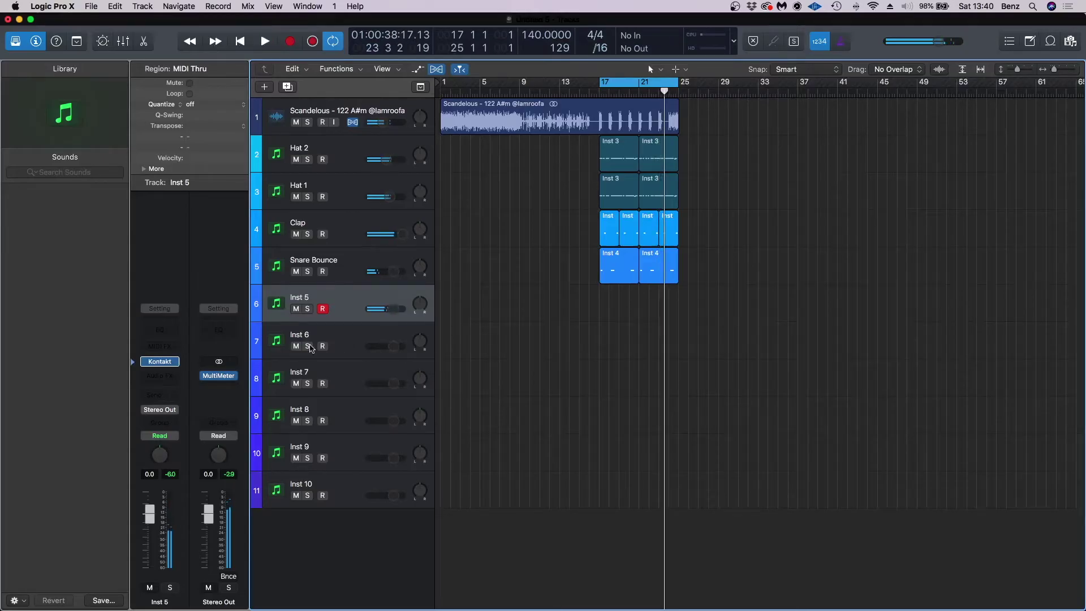
key(space)
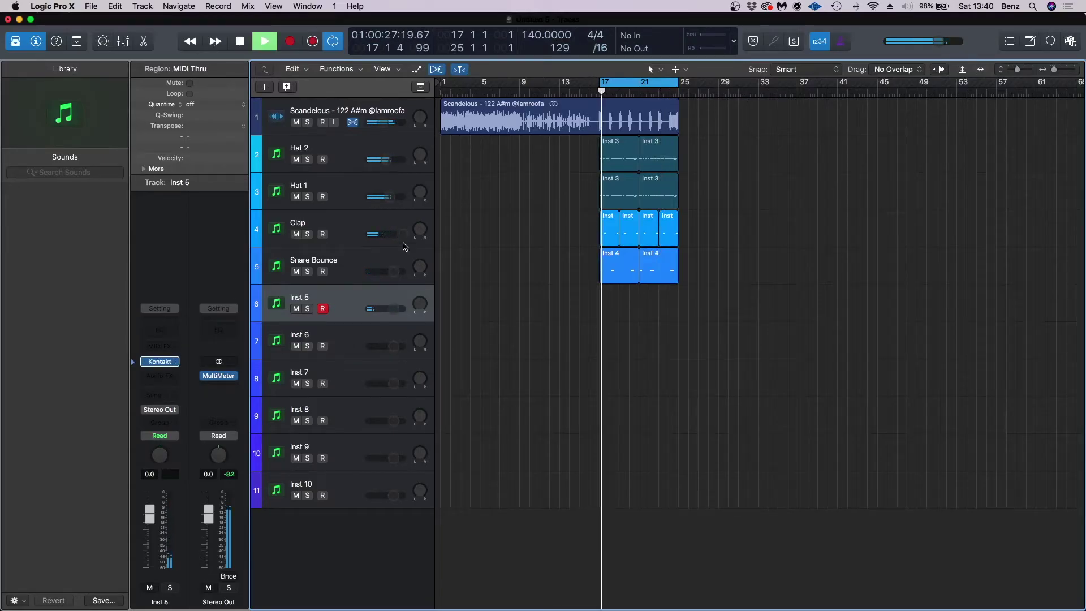
click(267, 43)
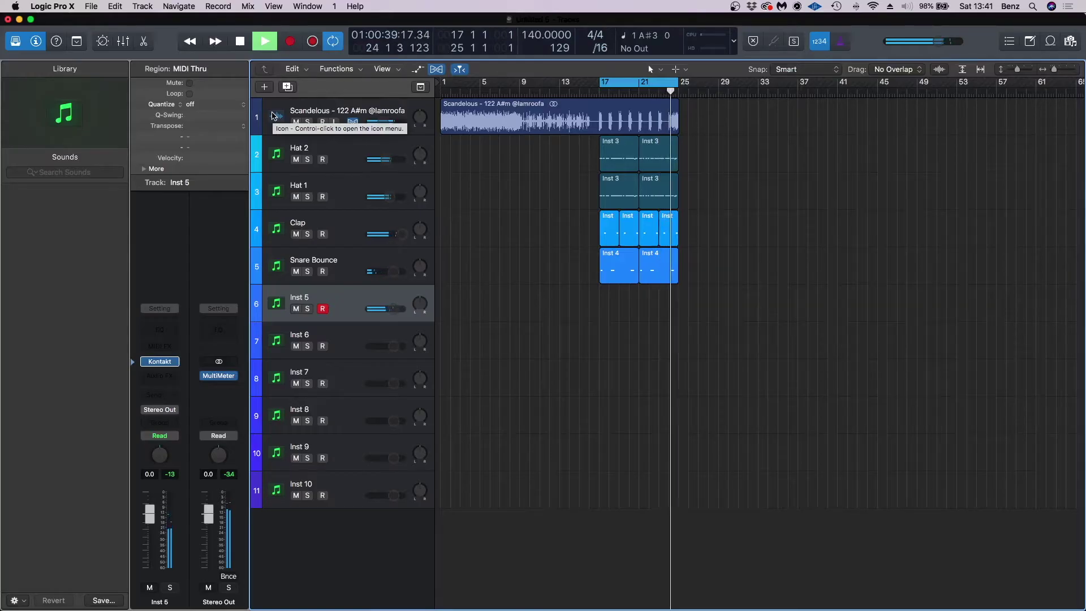
key(space)
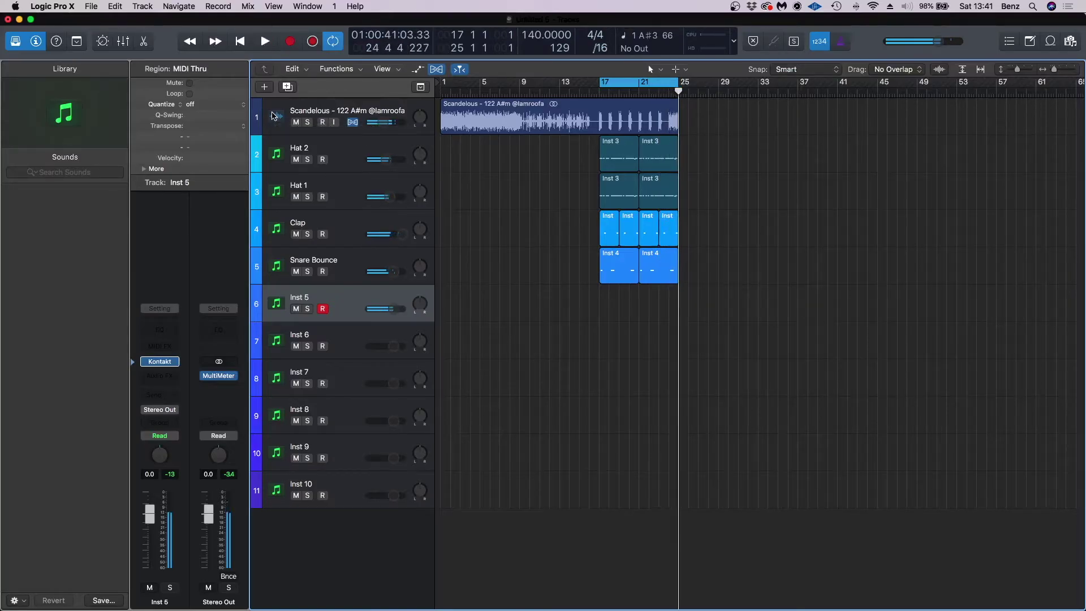
Step: Add a Channel EQ to the Scandelous track and remove its lows with a raised low cut and a -24 dB shelf at 71 Hz
click(291, 116)
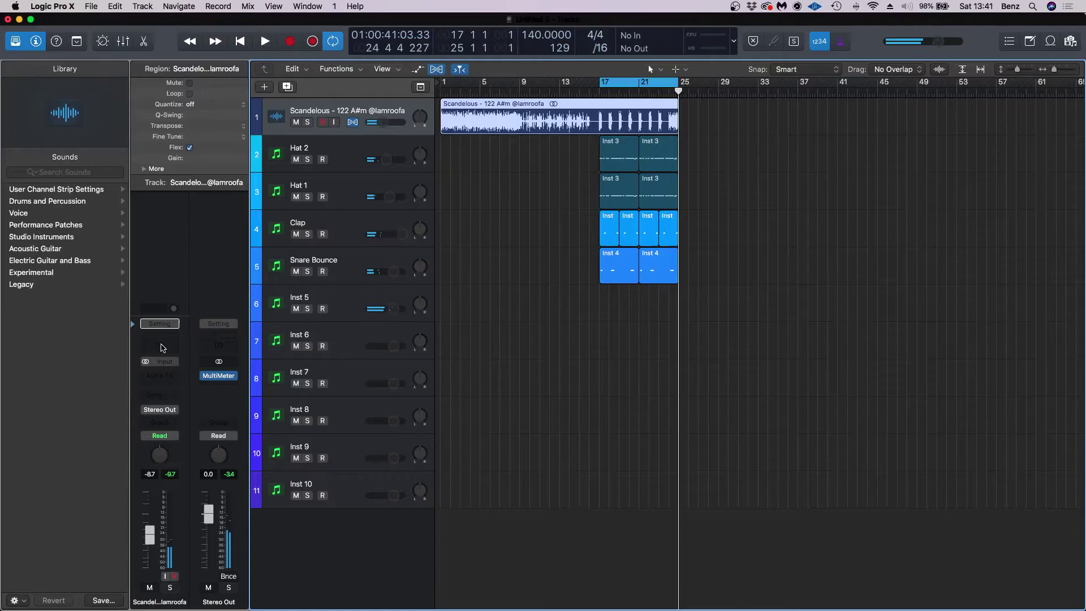
key(e)
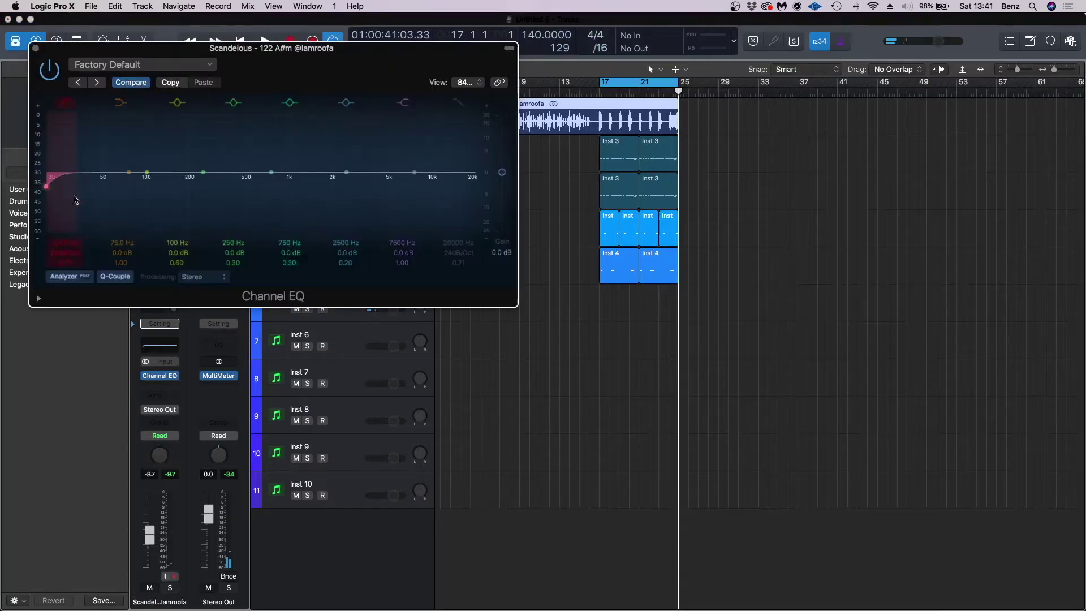
drag(74, 199, 218, 204)
drag(86, 199, 91, 227)
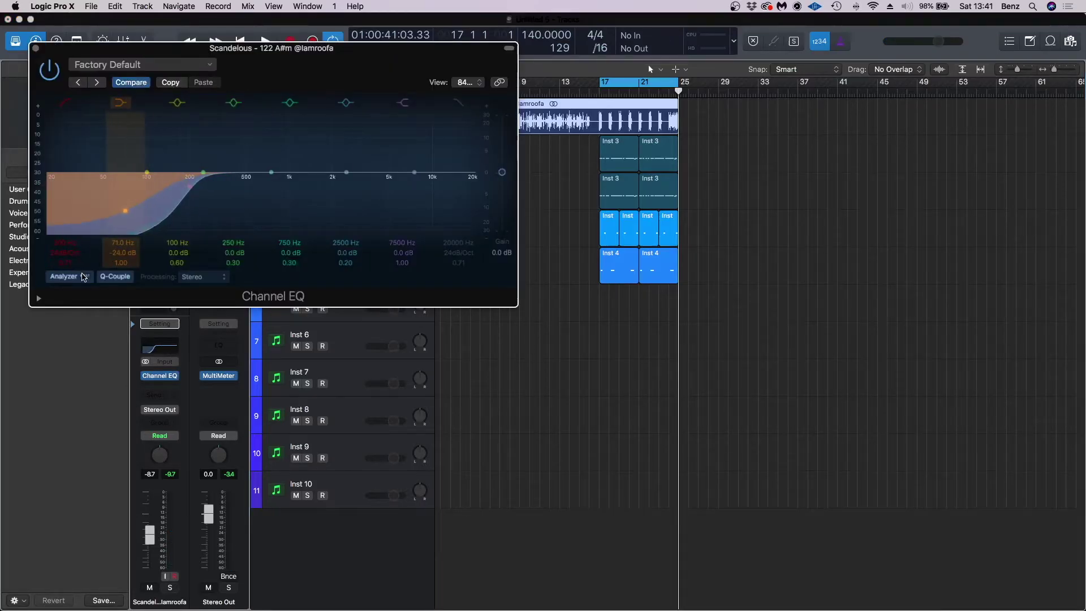
click(35, 48)
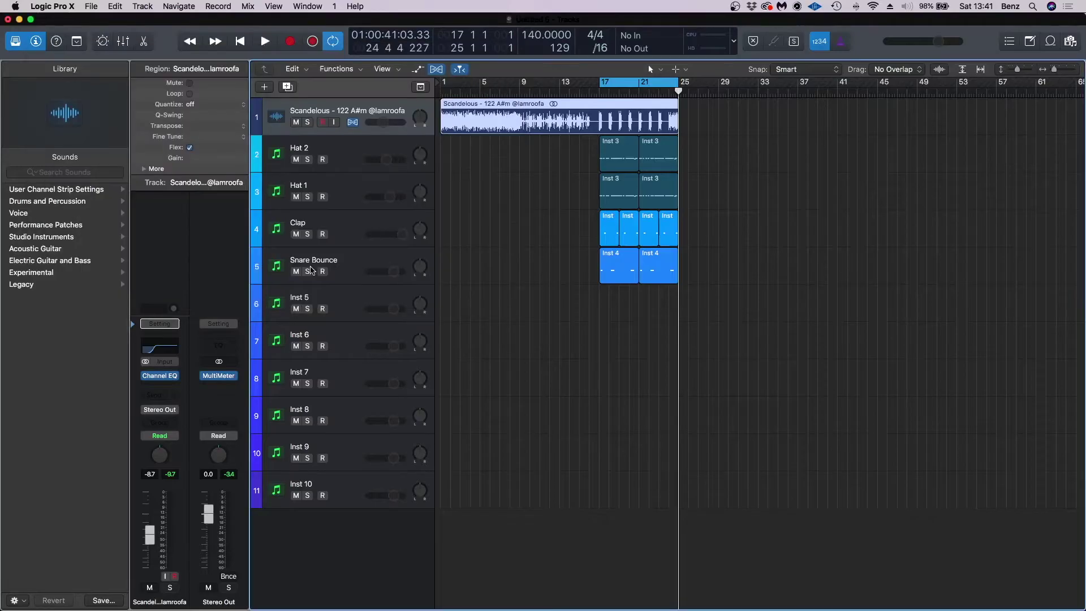
Step: Select the Inst 6 track and load Kontakt as its instrument
click(282, 287)
key(Down)
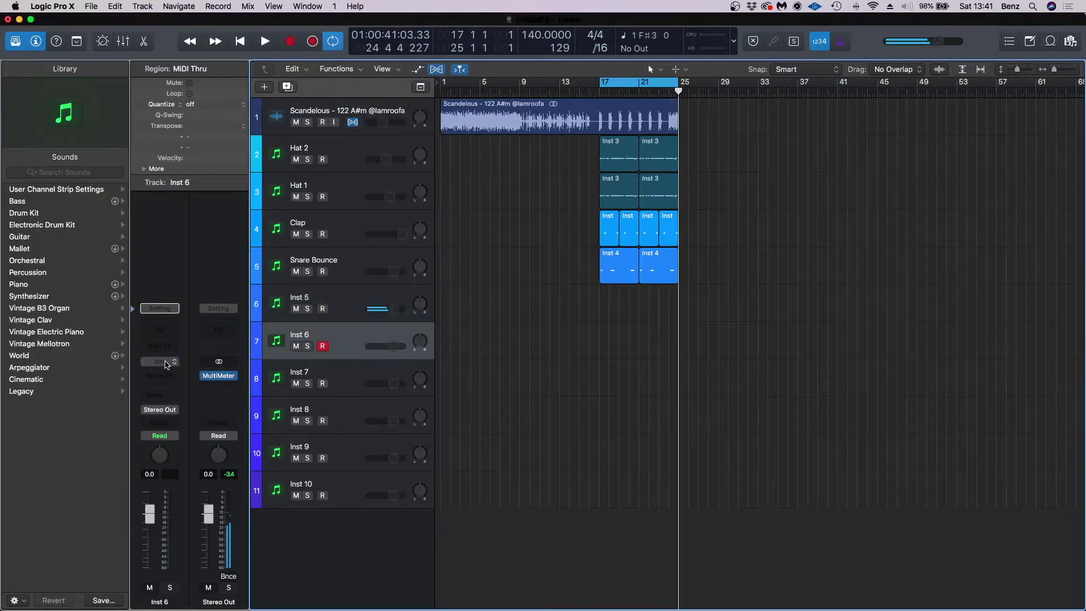
click(162, 365)
mouse_move(178, 385)
click(301, 385)
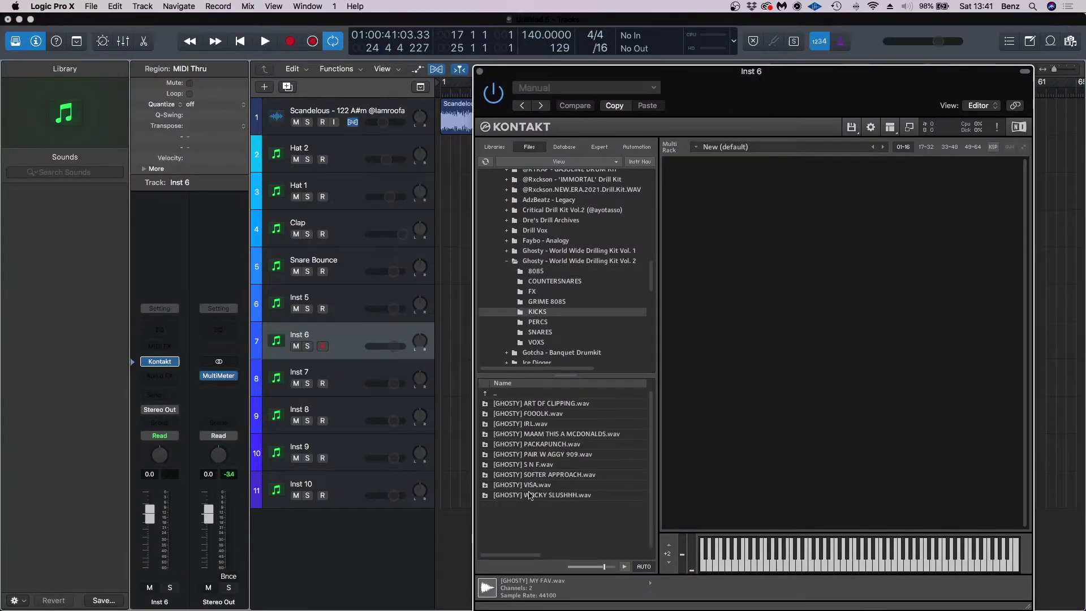
Step: Audition kicks in the Ghosty Vol. 2 kit's KICKS folder and load [GHOSTY] VISA.wav on Inst 6
click(529, 495)
click(529, 486)
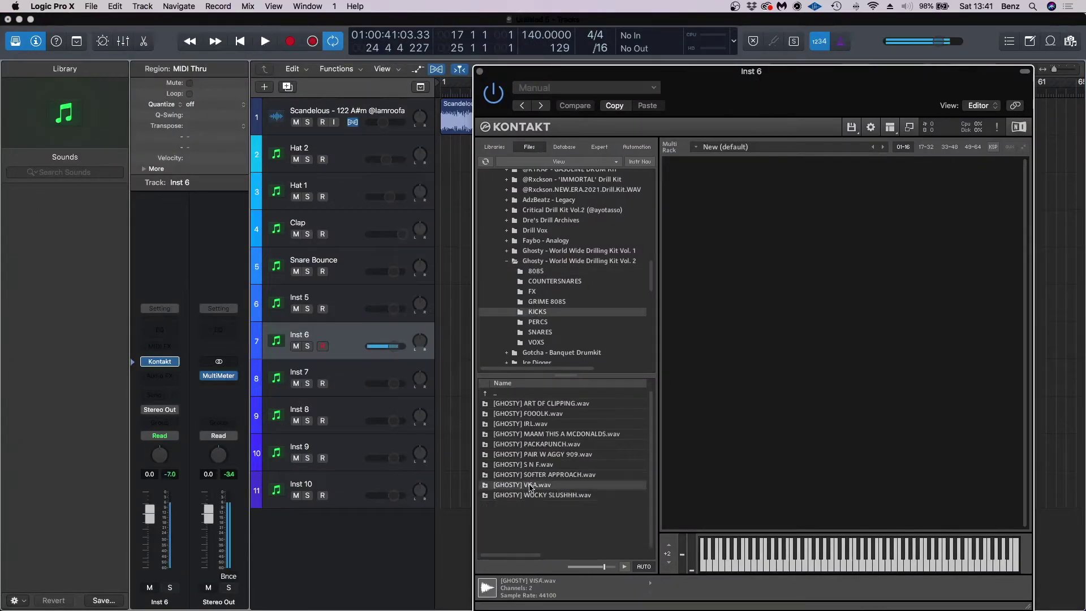
double_click(525, 485)
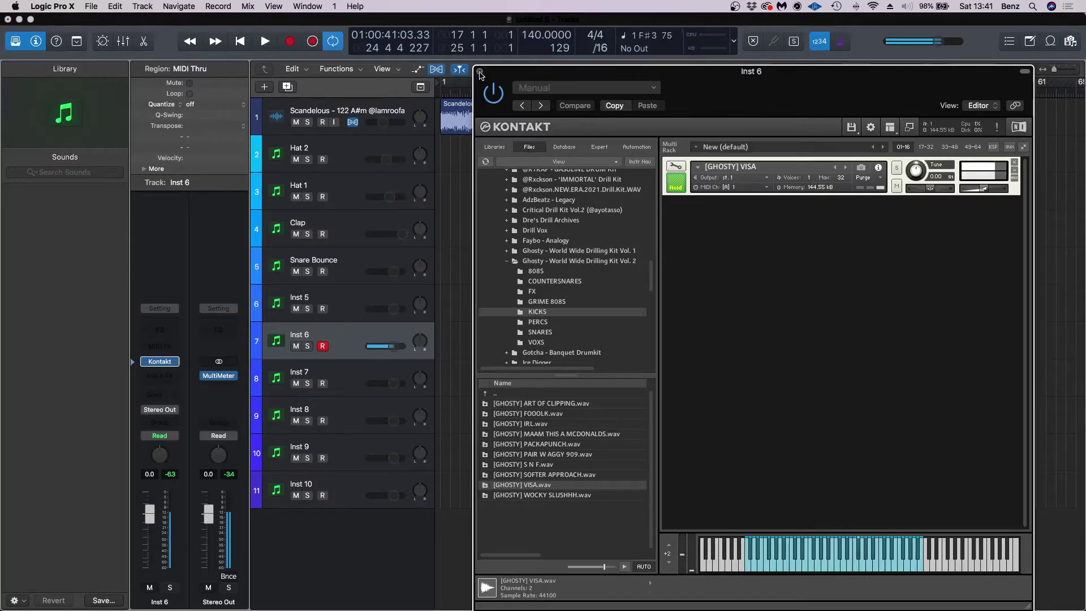
Step: Toggle Sample Loop for the VISA kick in Kontakt's Wave Editor and close the plug-in window
click(675, 165)
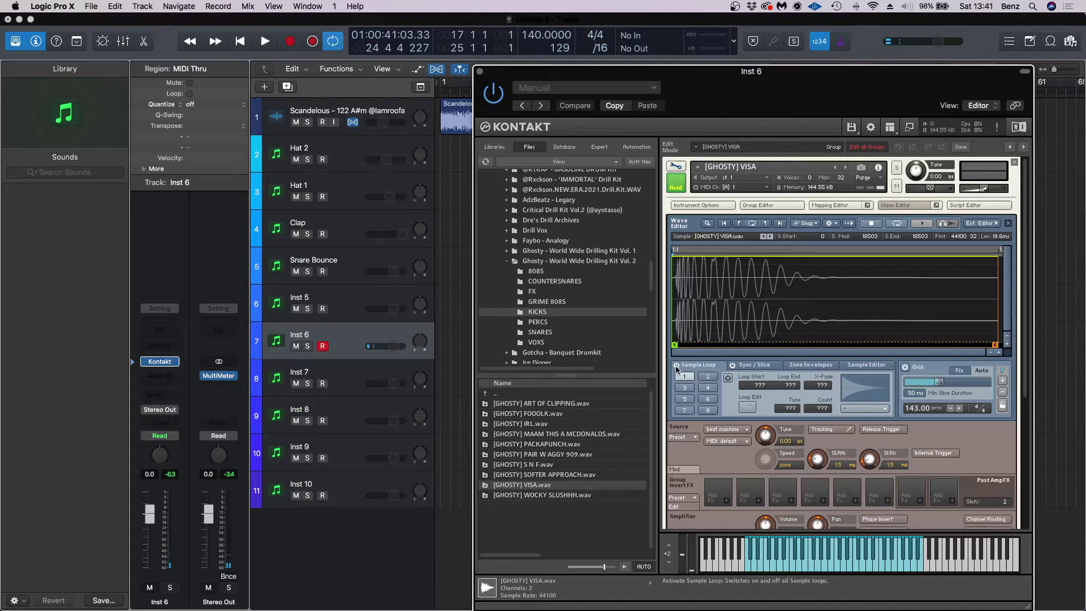
click(676, 366)
click(480, 72)
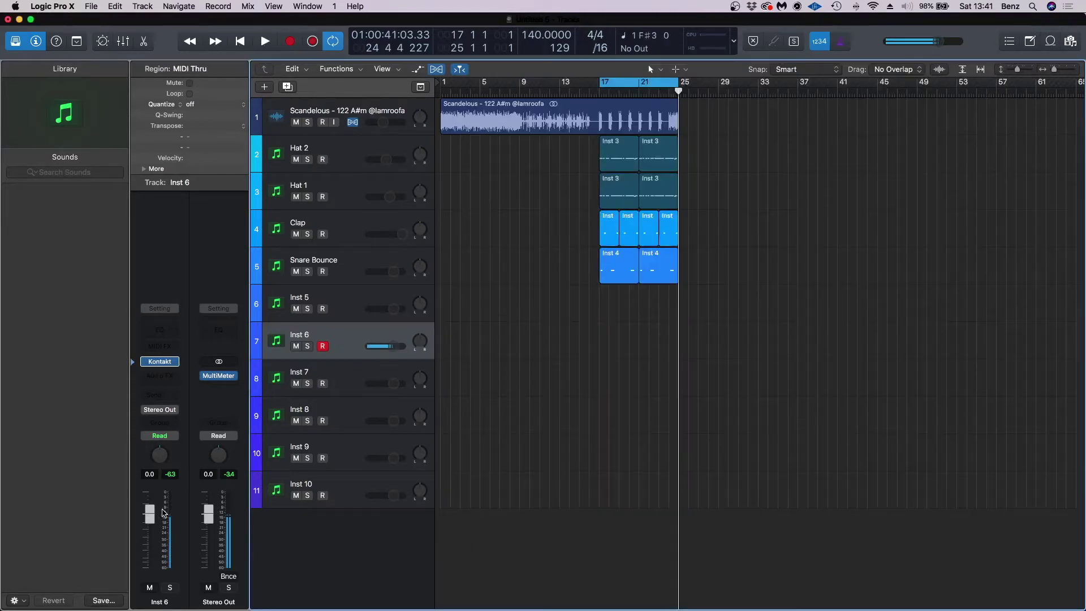
Step: Play Inst 5 and Inst 6 together over the cycle and capture the performance as a region from bar 17 to 25
click(278, 294)
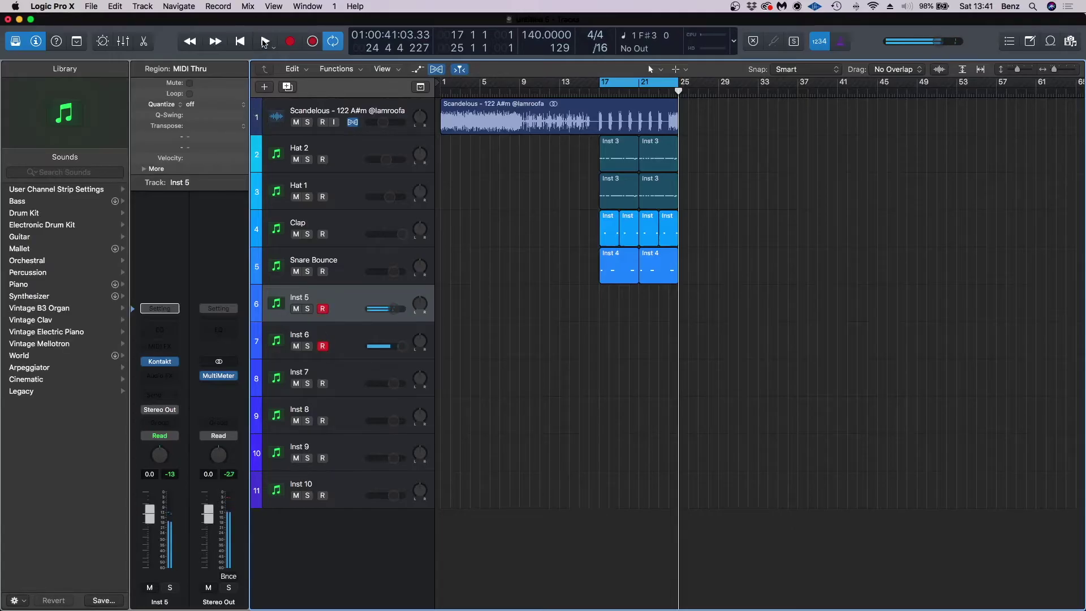
click(263, 42)
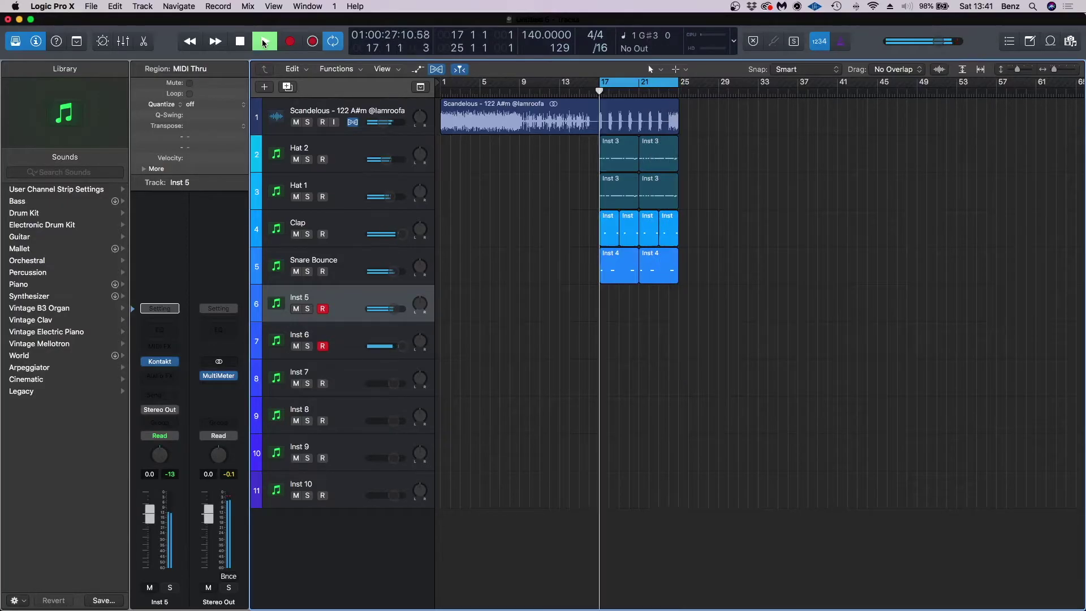
key(shift+r)
key(space)
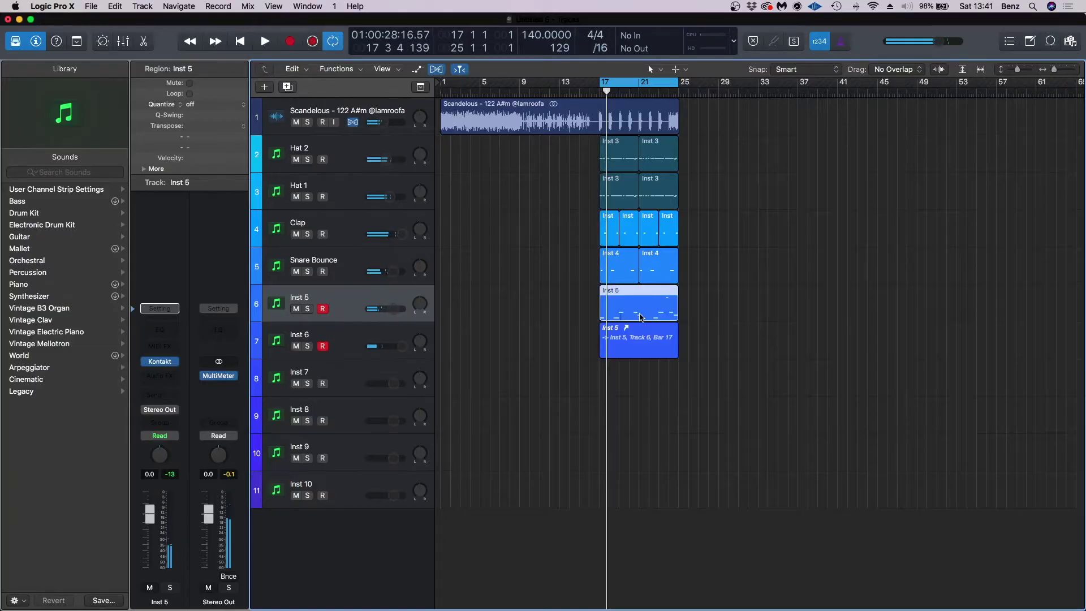
Step: Raise all note velocities in the Inst 5 region to 127 and trim the bar 18 note's start to beat 3
double_click(641, 317)
scroll(596, 378, left, 3)
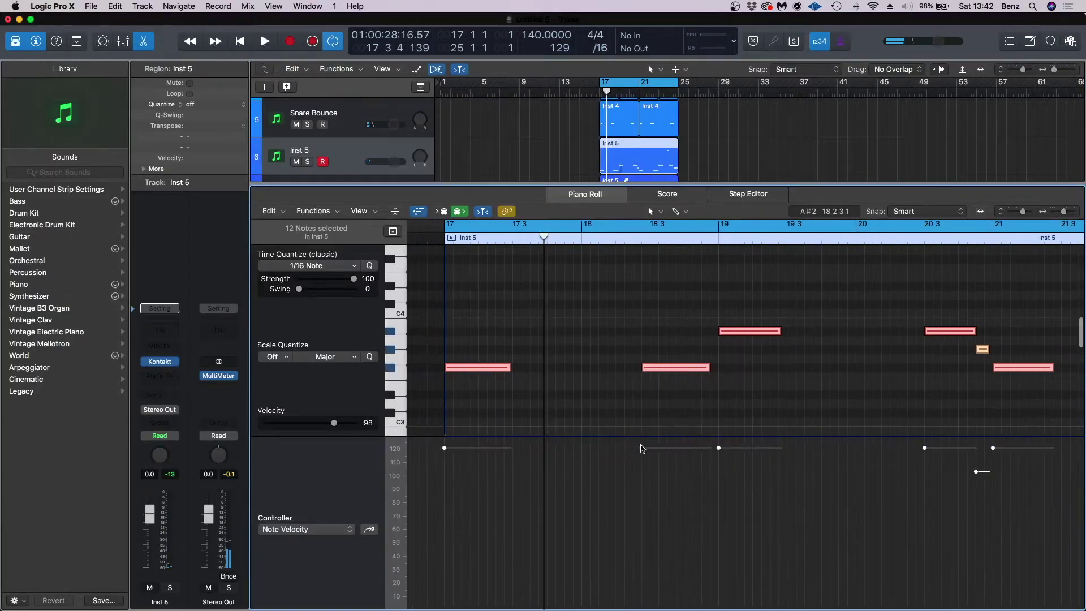
drag(642, 447, 651, 240)
scroll(638, 349, left, 3)
click(638, 348)
drag(616, 367, 625, 367)
Step: Resume playback, delete the alias region on Inst 6 and reselect the Inst 5 region
key(space)
scroll(629, 361, left, 2)
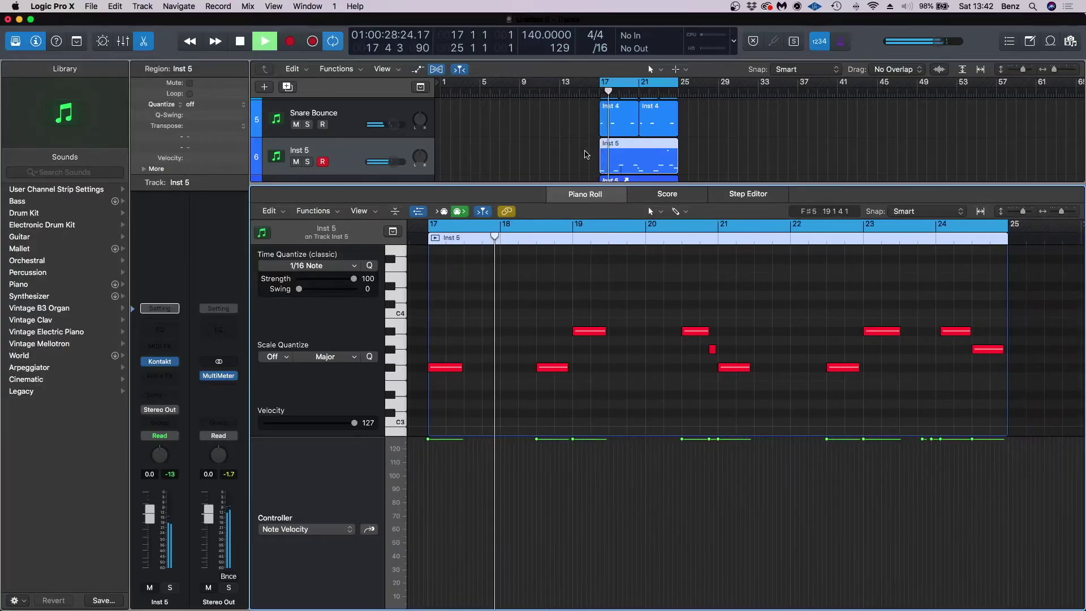
scroll(586, 154, down, 2)
click(626, 162)
key(BackSpace)
click(627, 137)
click(623, 395)
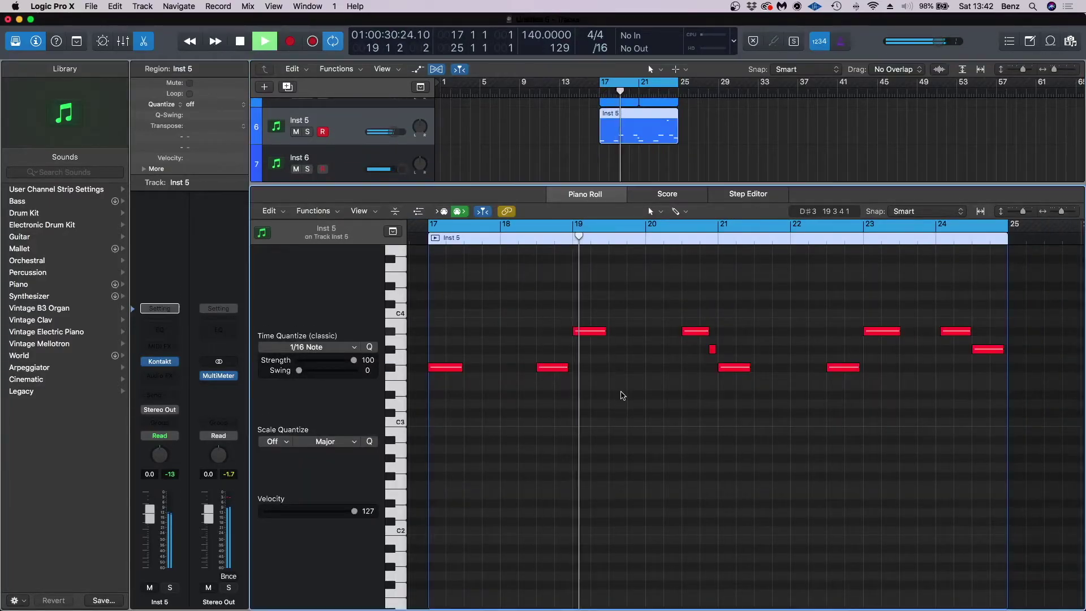
Step: Stop playback and delete the A#3 note in bar 20 of the Inst 5 region
scroll(622, 381, right, 3)
scroll(642, 375, up, 2)
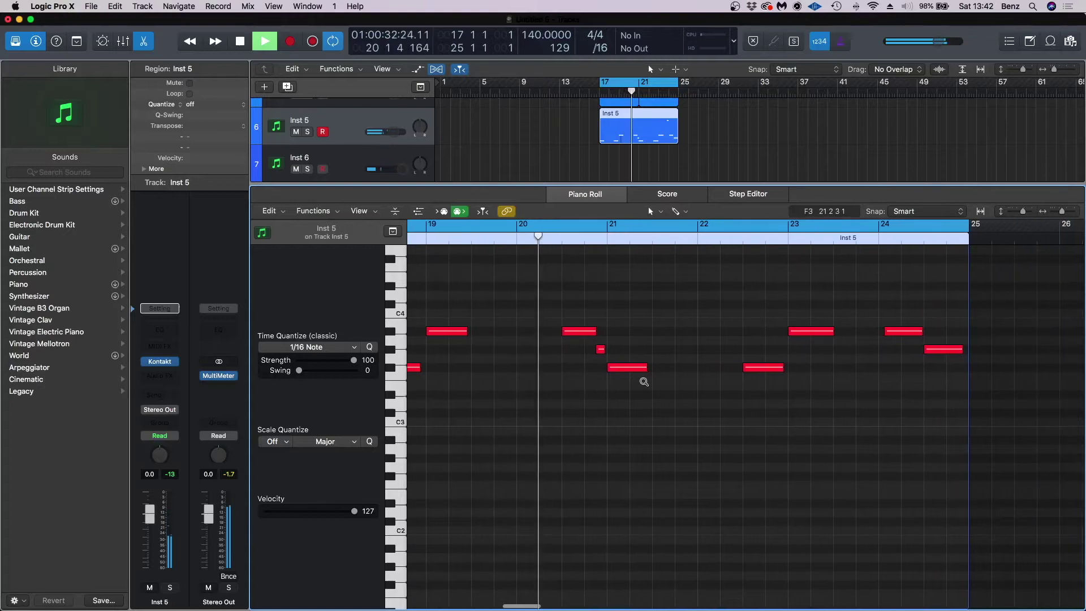
key(space)
drag(583, 332, 495, 237)
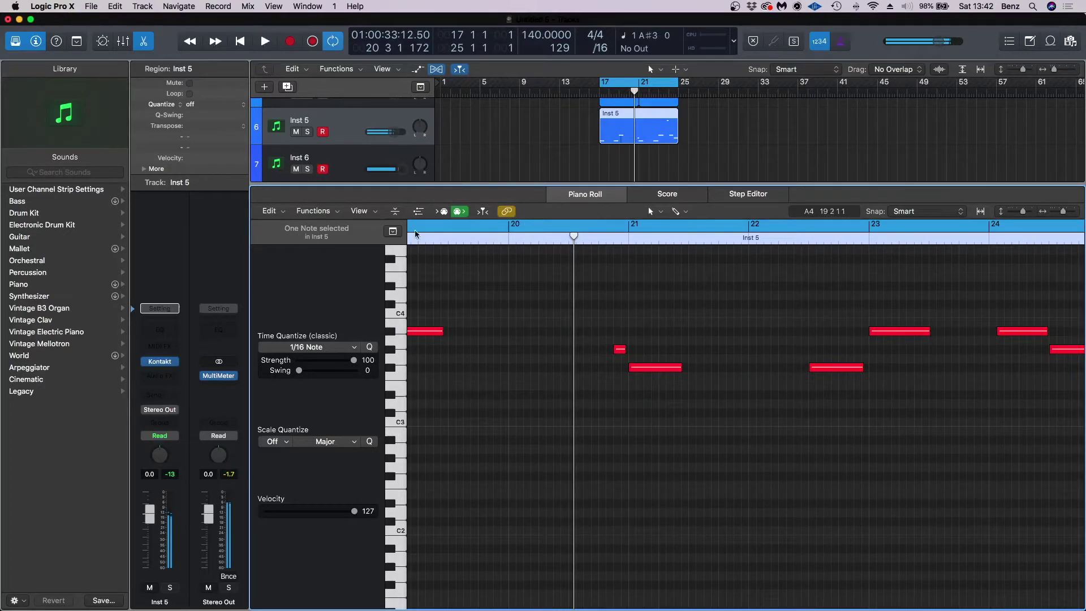
Step: Disarm Inst 6, play three short A#3 notes late in bar 20 on Inst 5 and capture them into the region
click(322, 169)
double_click(500, 245)
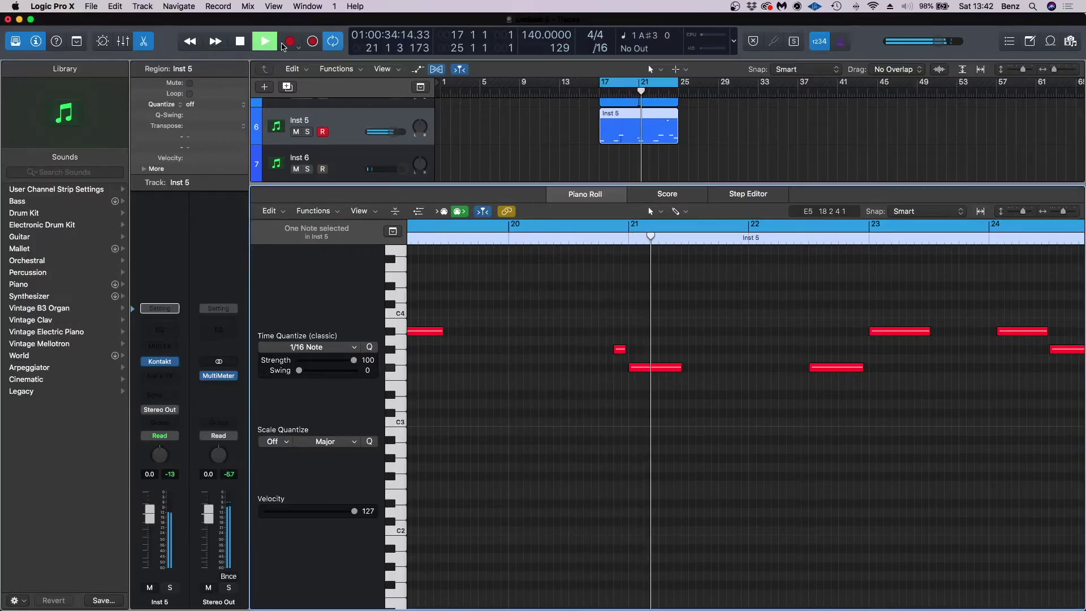
key(shift+r)
drag(548, 294, 605, 350)
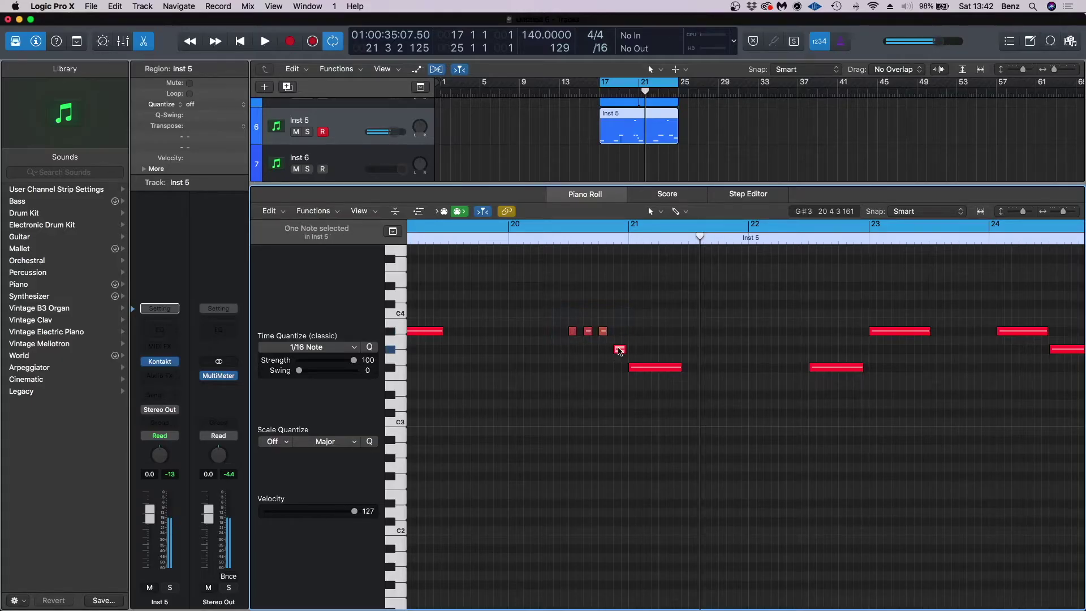
Step: Select all notes in the Inst 5 region and raise their velocities to 127
double_click(515, 224)
key(super+a)
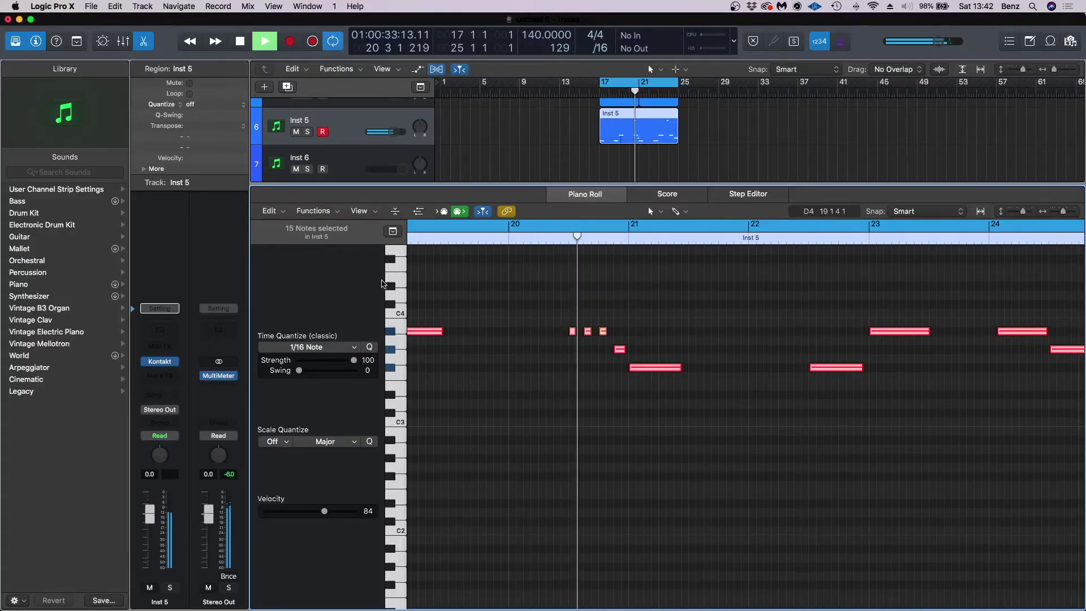
click(419, 210)
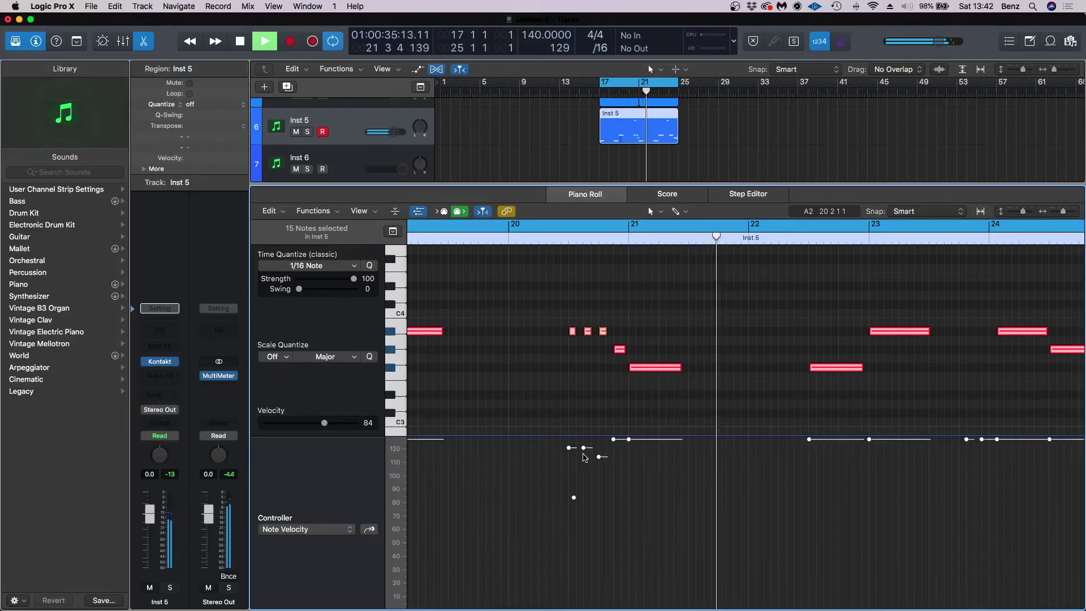
drag(585, 310, 599, 164)
Step: Extend the start of the A#3 note at bar 24 back onto the downbeat
scroll(646, 368, right, 5)
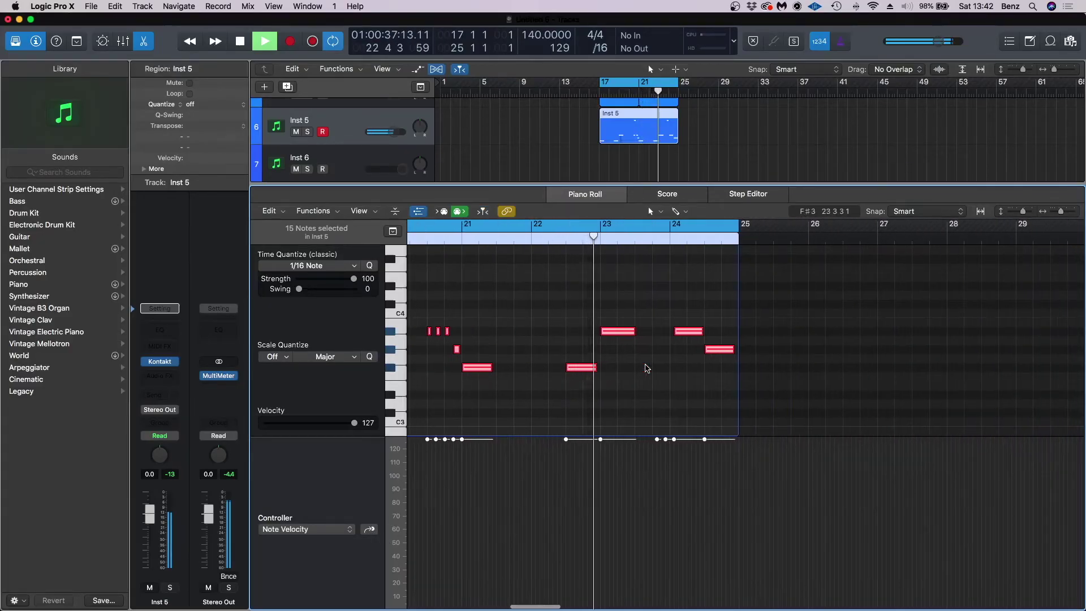
scroll(645, 368, down, 3)
scroll(659, 366, right, 2)
scroll(659, 367, up, 2)
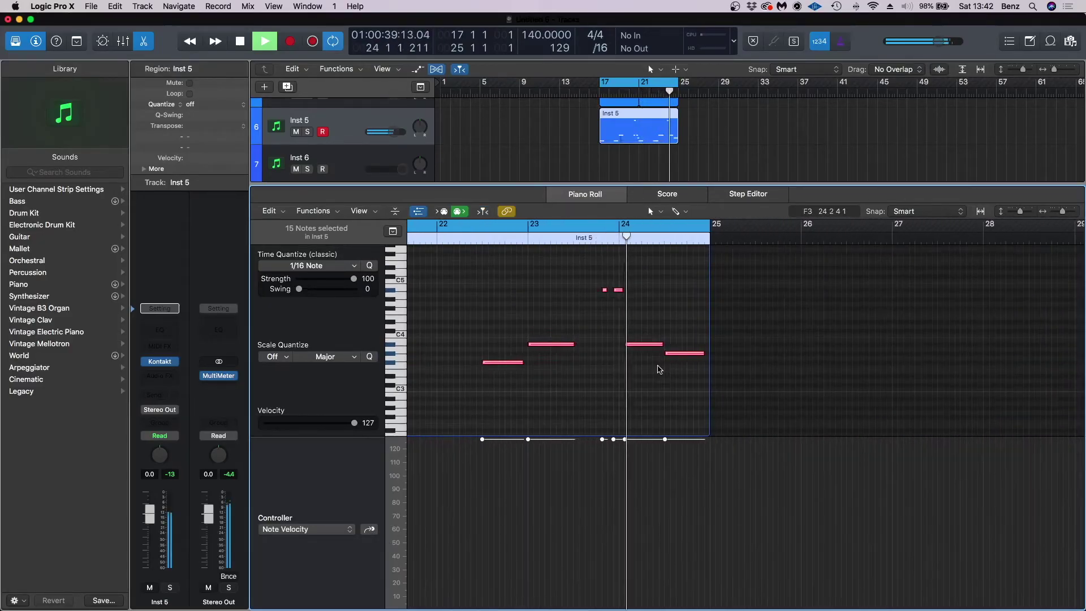
key(space)
drag(626, 344, 619, 344)
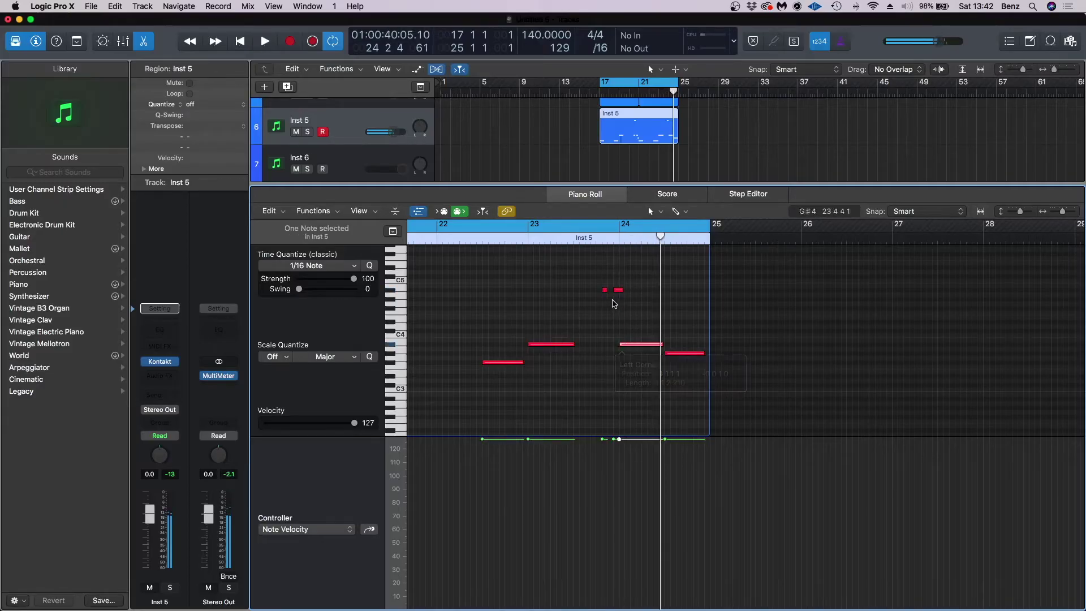
Step: Shift the two high notes before bar 24 earlier, lower the second to G4 and audition from bar 23
drag(605, 292, 602, 292)
drag(601, 290, 618, 305)
click(611, 291)
click(518, 241)
key(space)
click(560, 303)
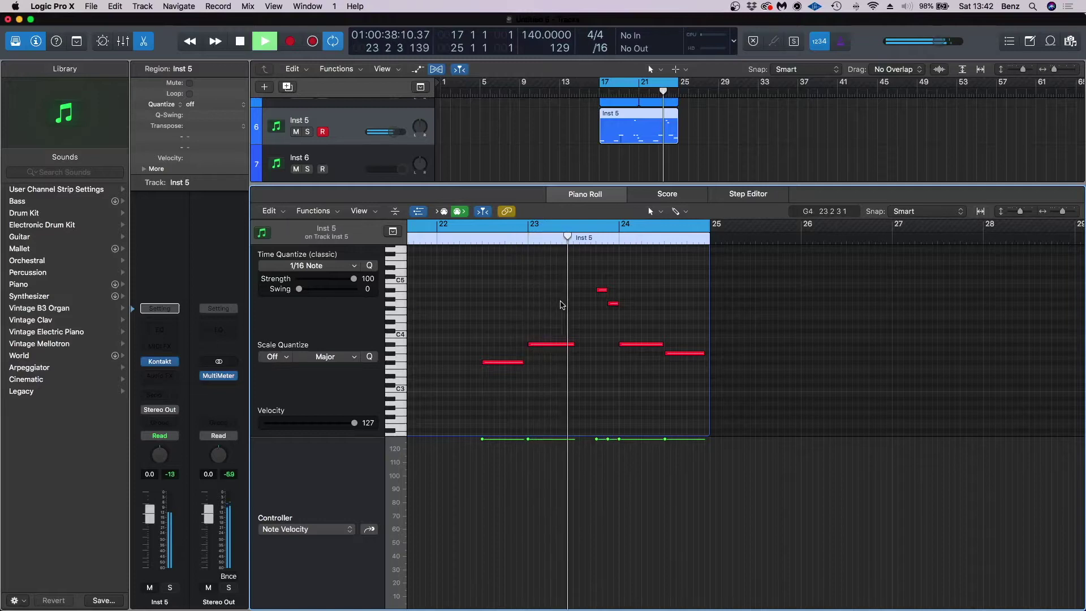
Step: Lower the two high notes before bar 24 to F#4 and F4, auditioning the phrase from bar 23
key(space)
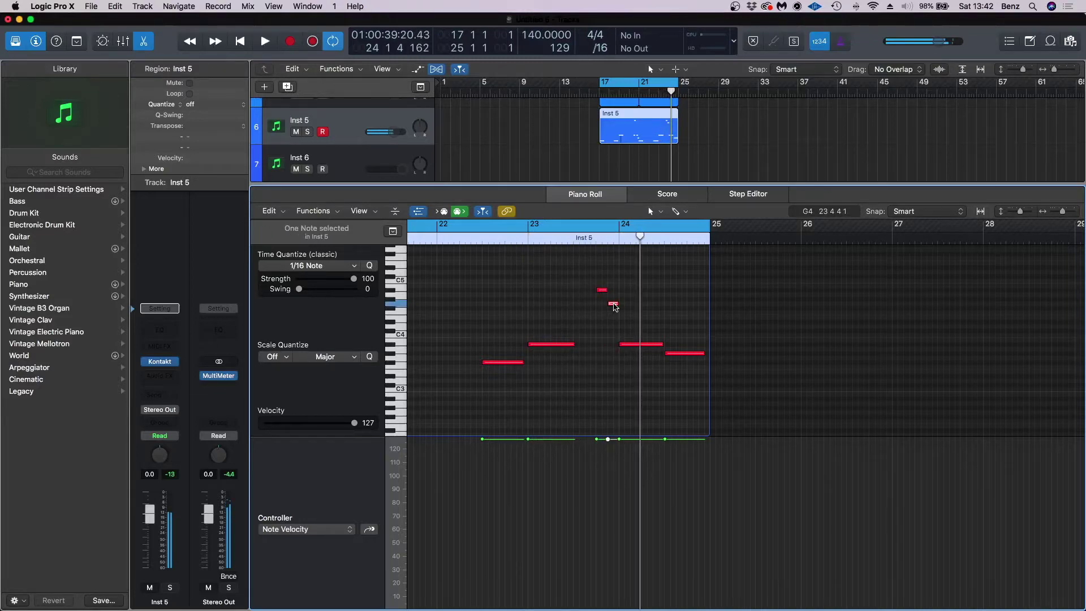
drag(615, 307, 614, 311)
key(space)
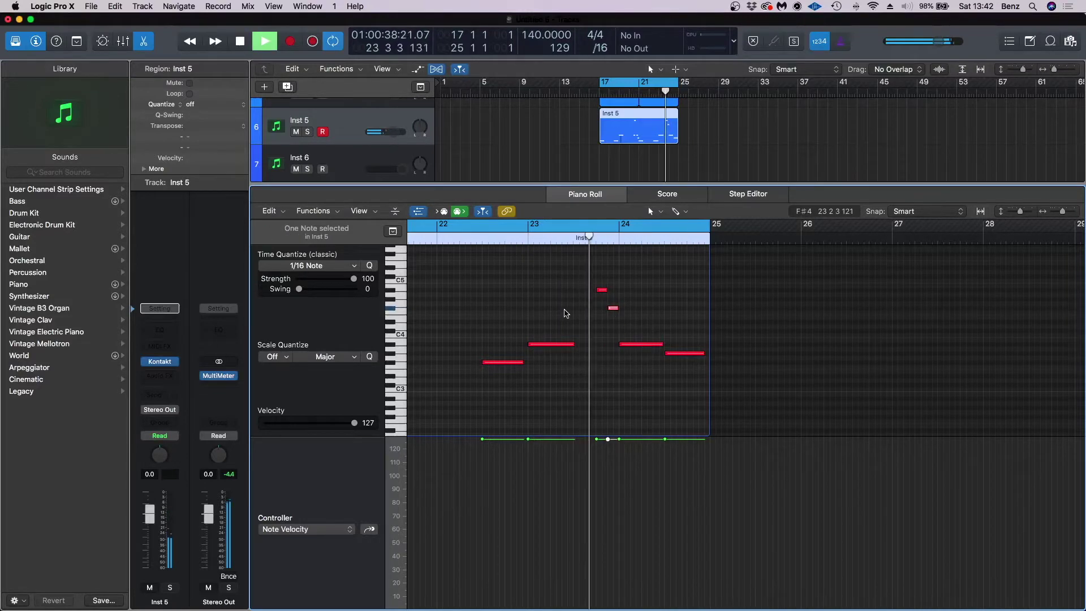
key(space)
drag(602, 292, 613, 314)
click(614, 310)
click(564, 235)
key(space)
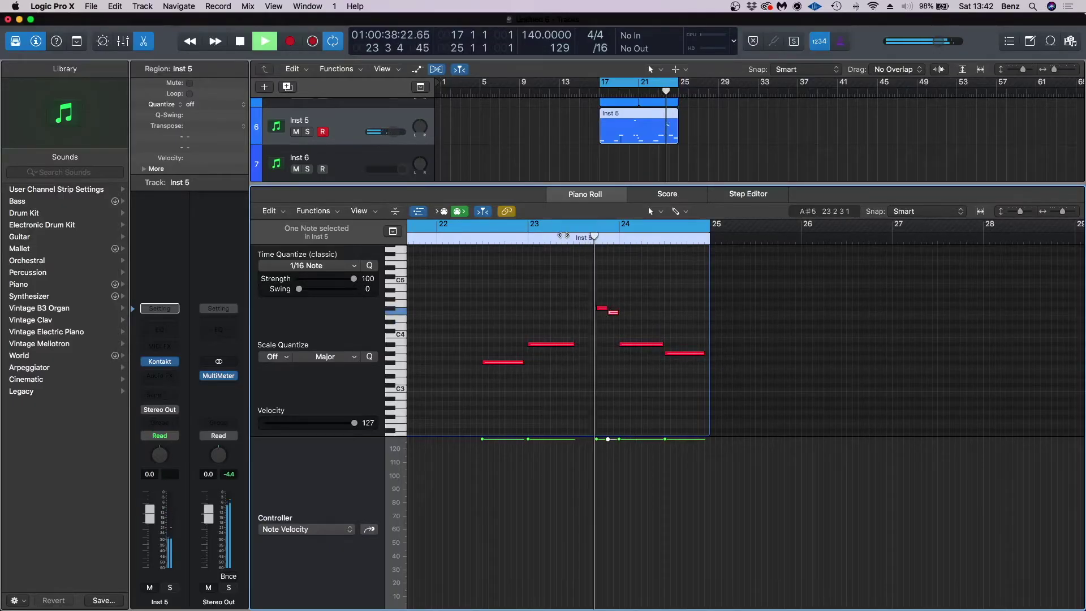
click(526, 237)
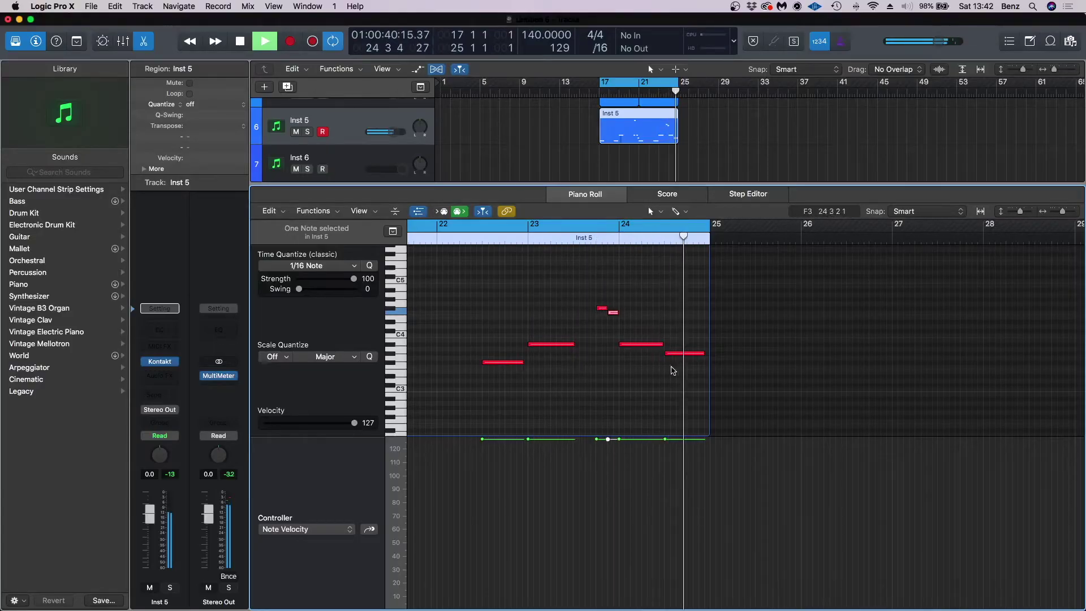
Step: Stretch the last note to the region's end and the bar 24 A#3 note to two beats, closing the Piano Roll
key(space)
drag(703, 353, 709, 353)
click(657, 348)
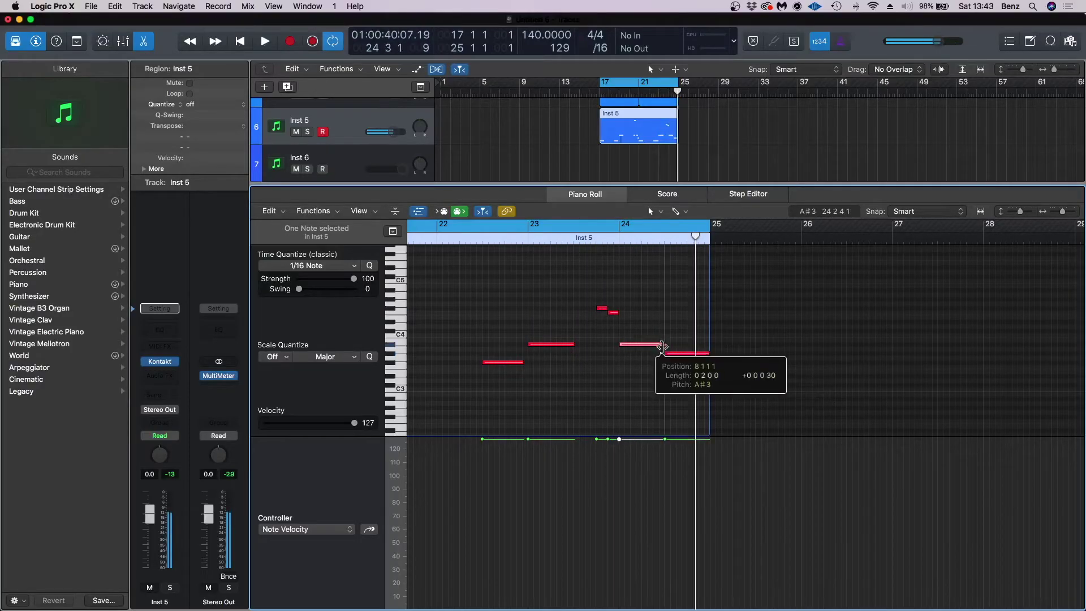
click(145, 41)
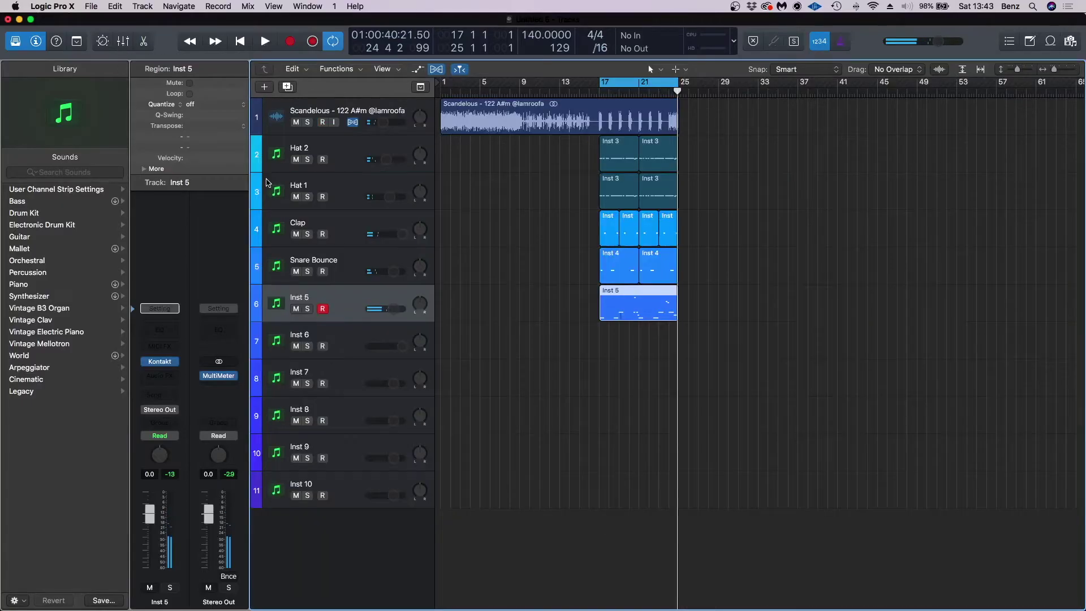
Step: Play the Inst 6 kick on C4 over the cycle following the 808 rhythm and capture it as a region
click(282, 344)
click(265, 41)
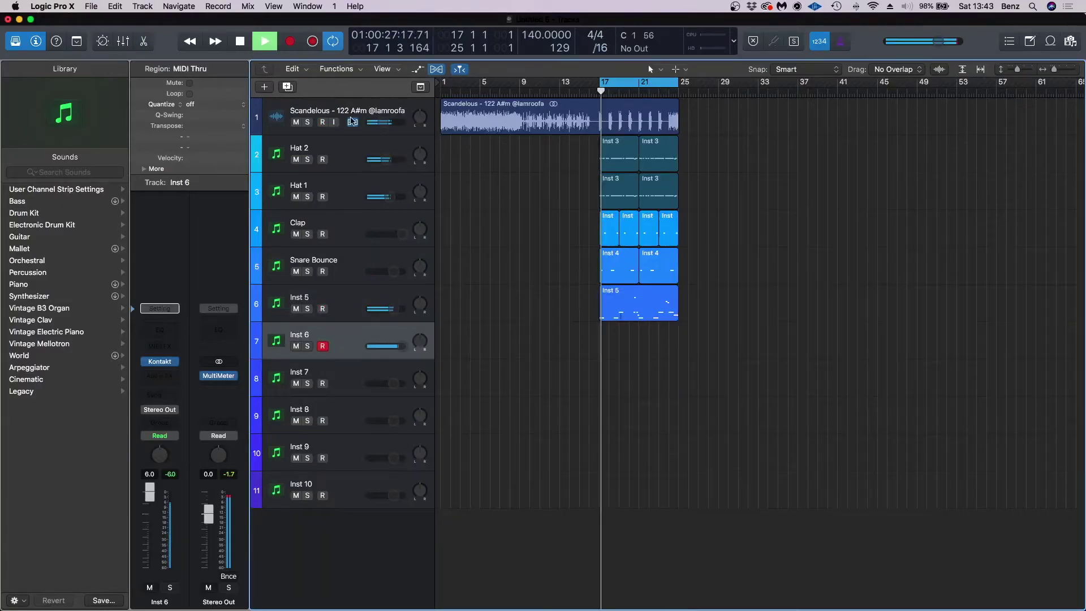
click(611, 317)
double_click(611, 316)
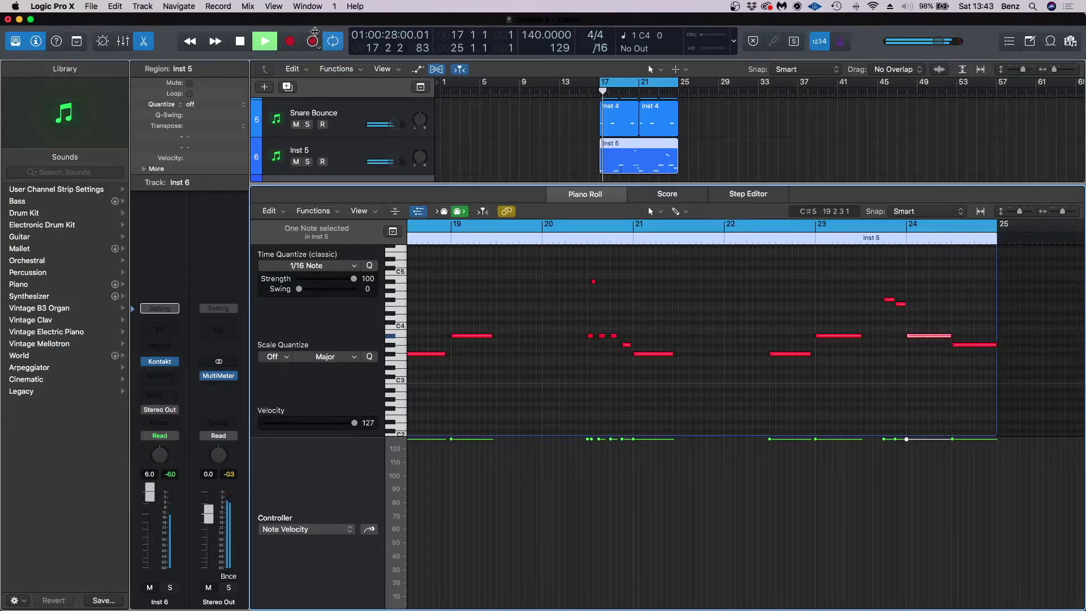
click(313, 35)
key(space)
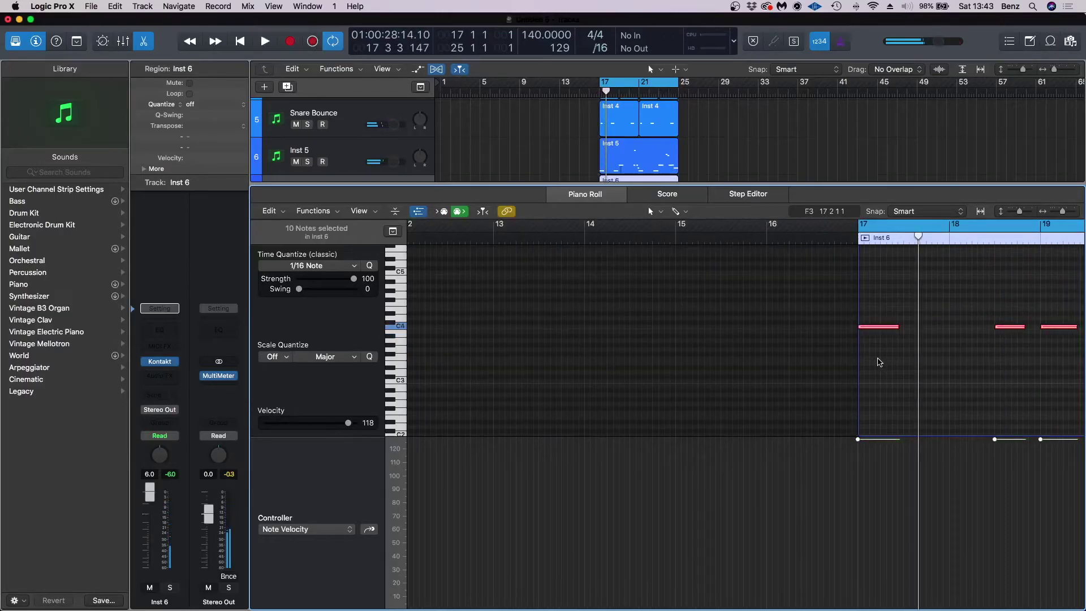
Step: Shorten all kick notes together and raise the last note's velocity to 127, closing the Piano Roll
drag(897, 326, 880, 328)
key(space)
ctrl+alt+click(879, 361)
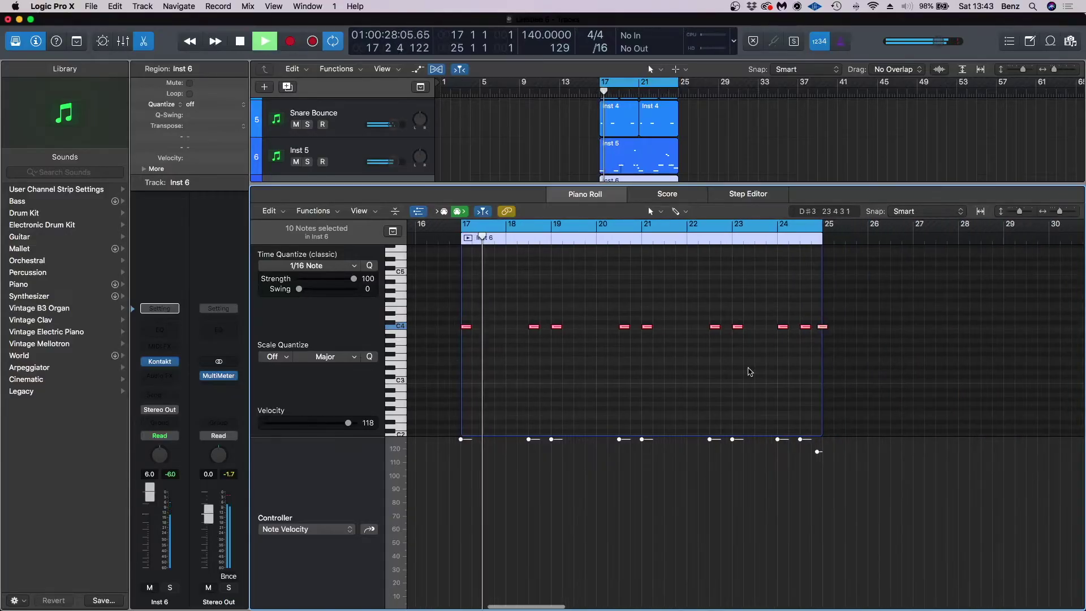
click(664, 371)
drag(812, 462, 809, 365)
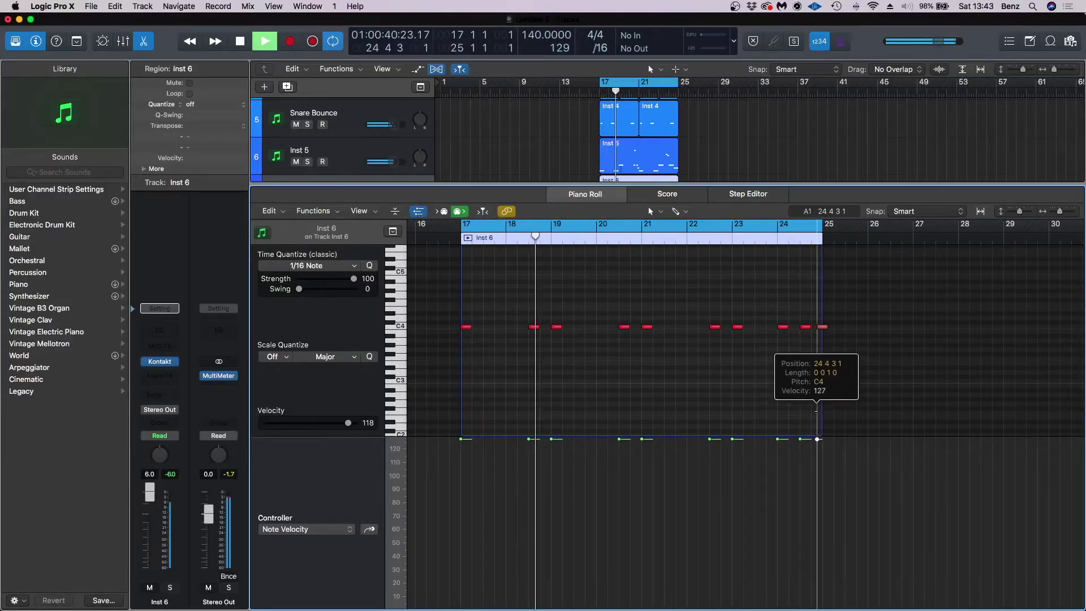
click(150, 47)
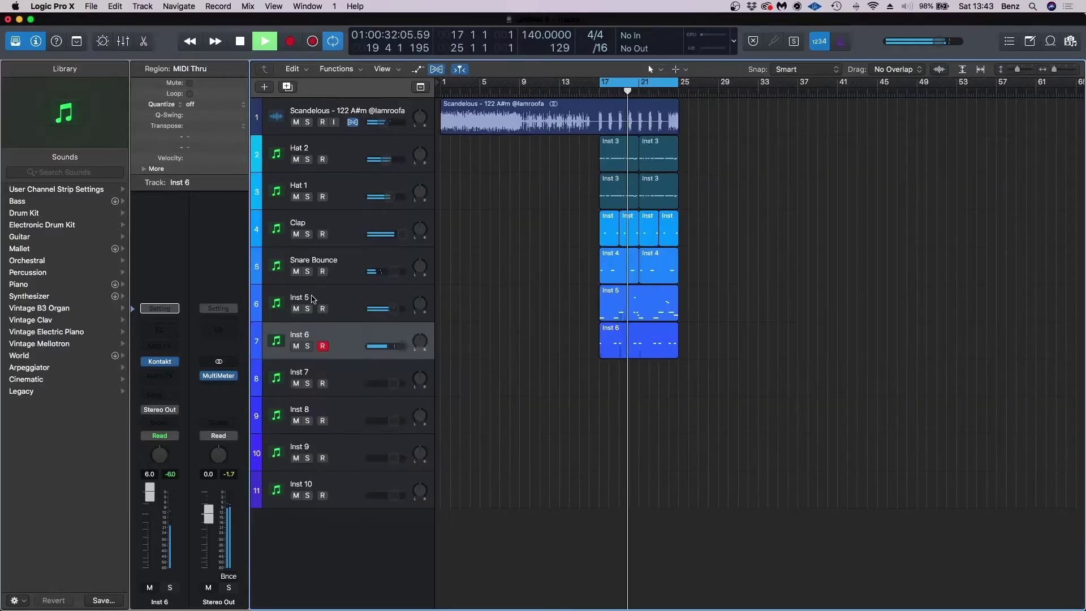
Step: Rename the Inst 5 track to 808 and the Inst 6 track to Kick
click(303, 297)
double_click(303, 298)
text(808)
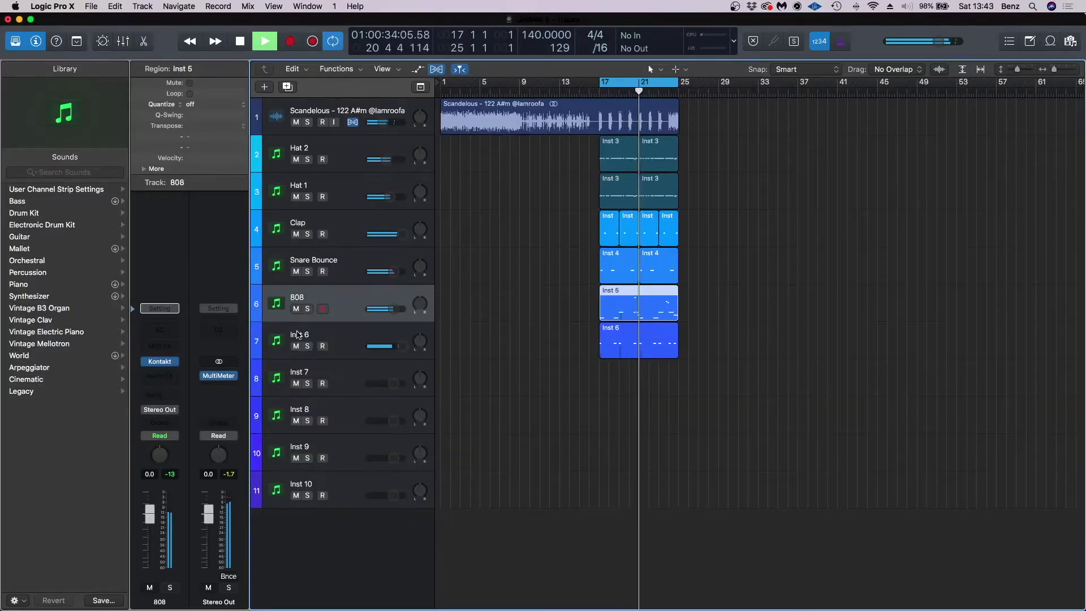
double_click(298, 334)
text(Kick)
key(Return)
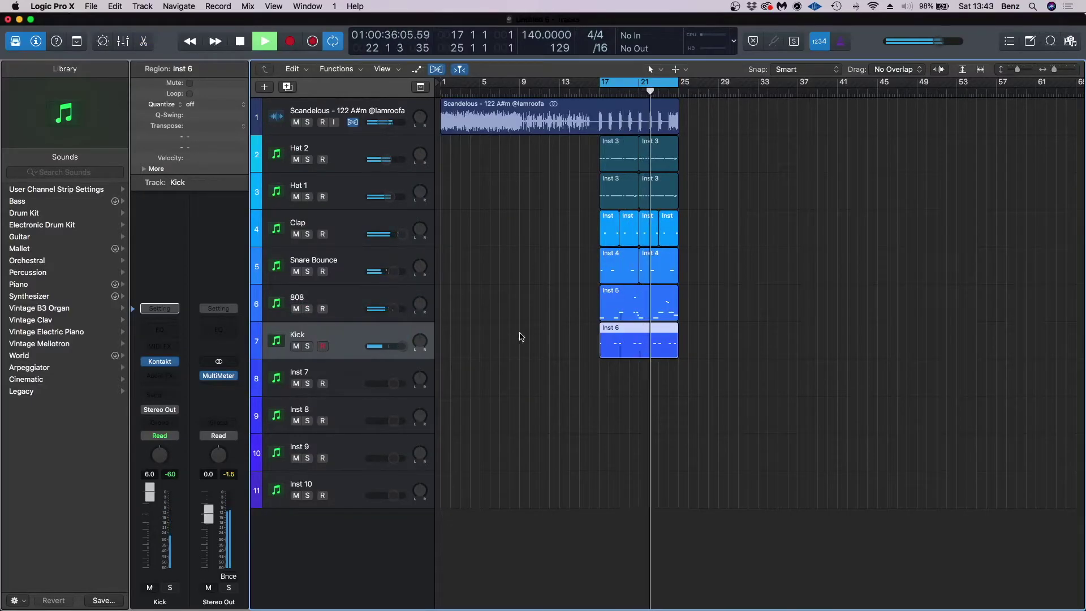
Step: Delete the stray high note in bar 20 of the 808 region and play the passage back from bar 20
double_click(602, 310)
key(space)
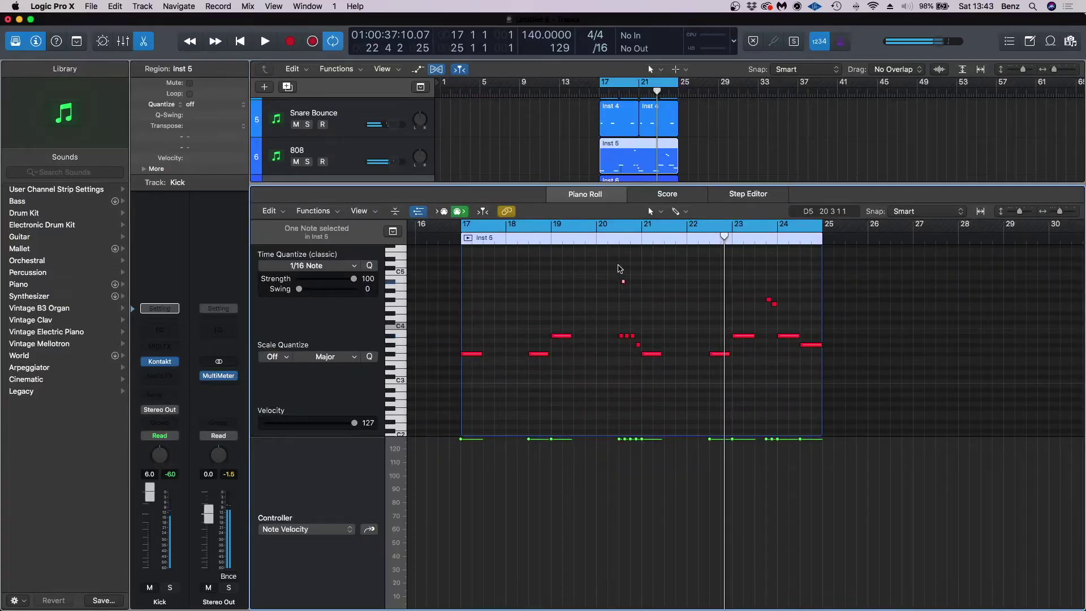
key(BackSpace)
click(599, 239)
key(space)
key(super+Right)
key(super+Right)
key(super+Right)
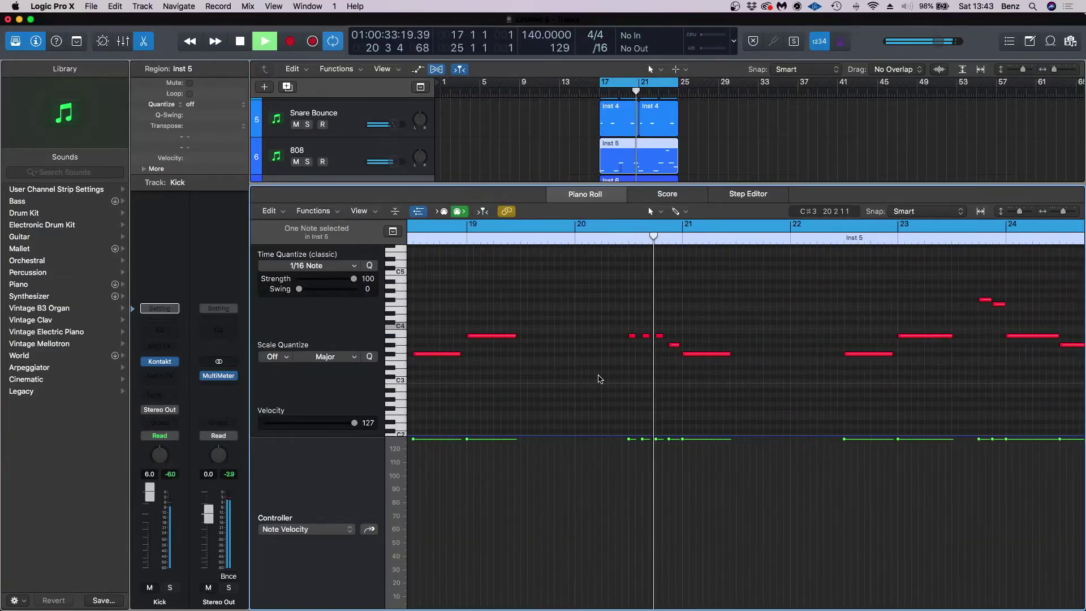
key(e)
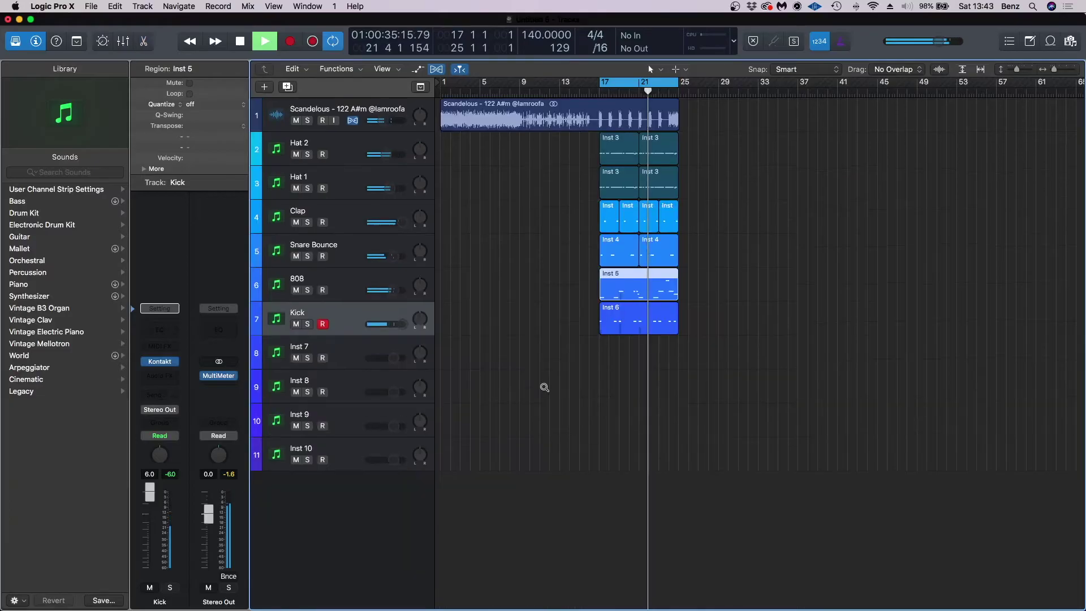
Step: Move the 808 and Kick tracks directly beneath the Scandelous sample track and select the Kick track
ctrl+alt+click(544, 387)
shift+click(292, 285)
drag(292, 286, 294, 148)
click(297, 182)
click(160, 375)
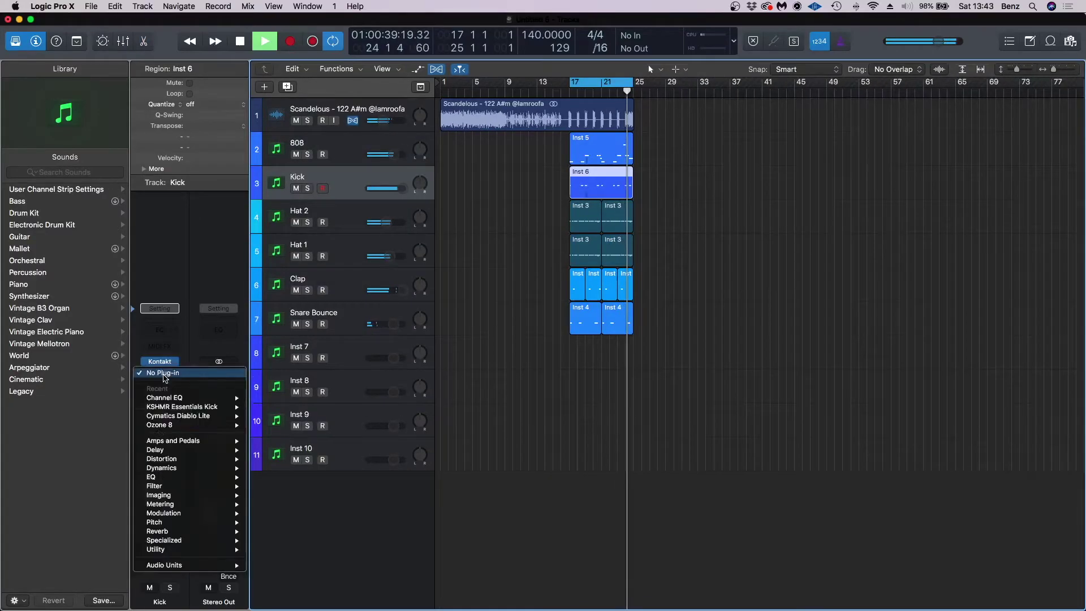
mouse_move(170, 564)
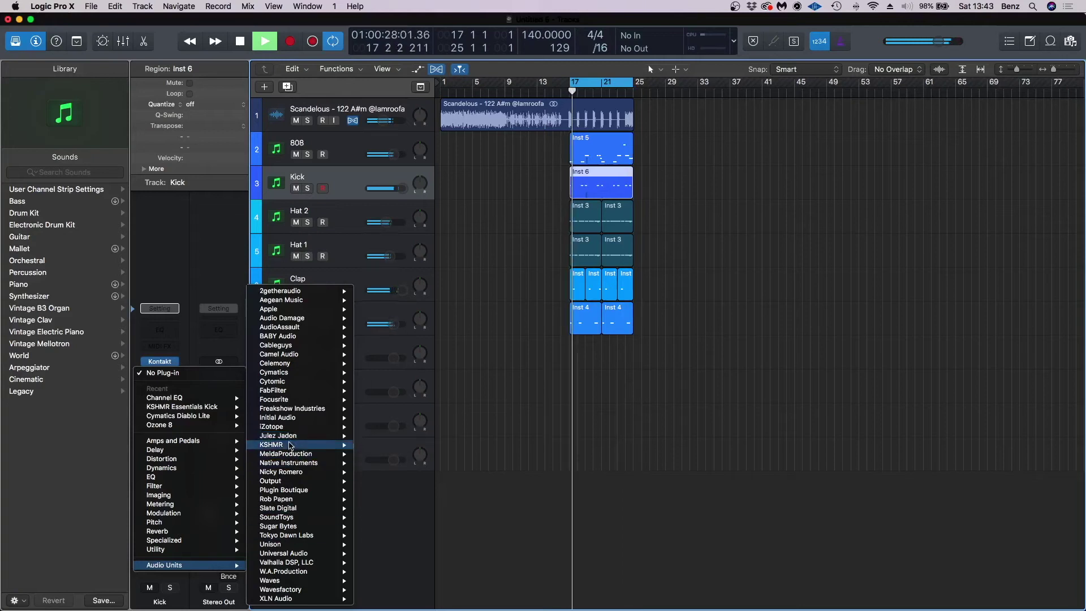
mouse_move(289, 445)
click(407, 445)
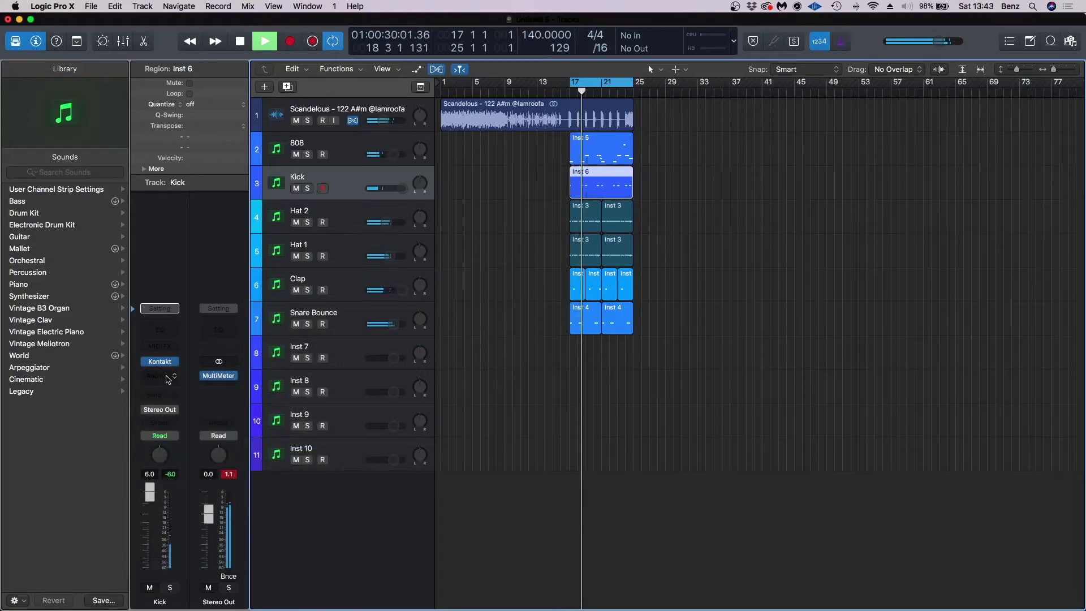
Step: Insert the KSHMR Essentials Kick audio effect on the Kick track
click(168, 378)
mouse_move(170, 565)
mouse_move(276, 446)
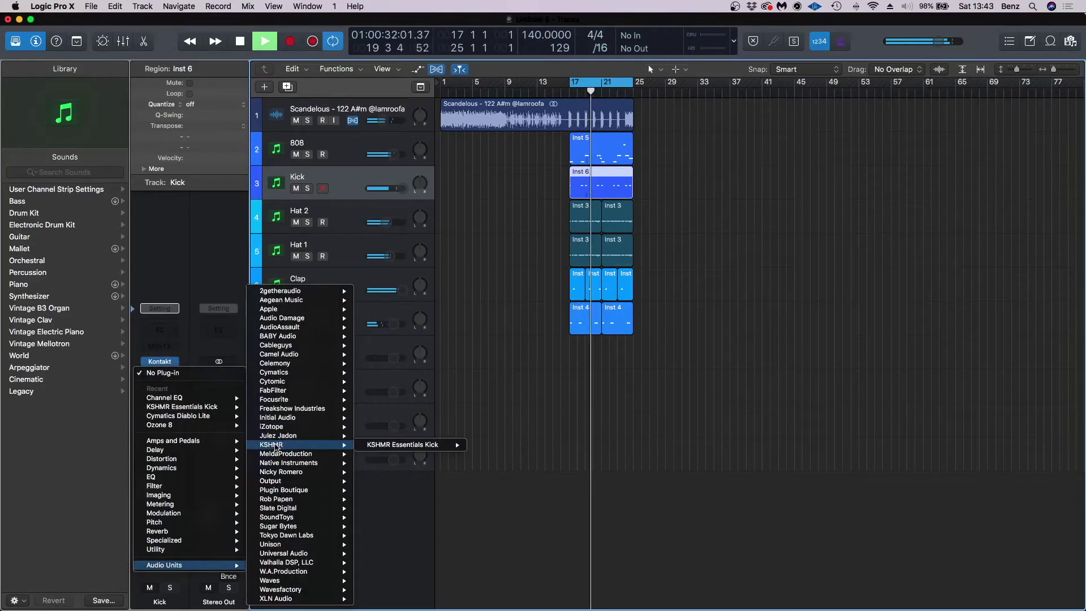
mouse_move(403, 444)
click(489, 444)
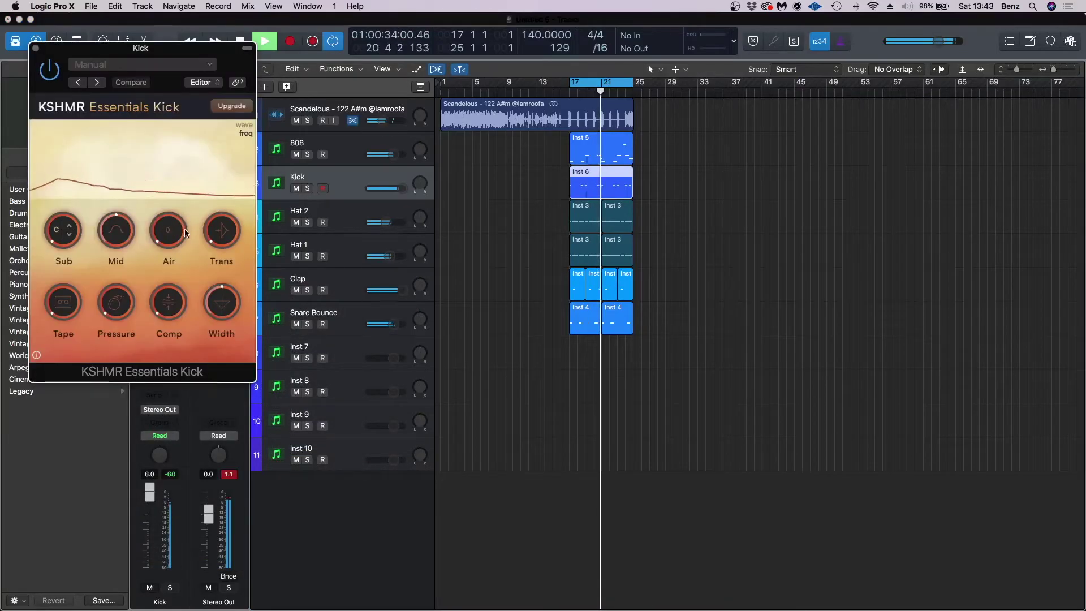
Step: Raise Comp, Air and Pressure in KSHMR Essentials Kick, close its window and lower the Kick fader to 4.9 dB
drag(169, 302, 172, 227)
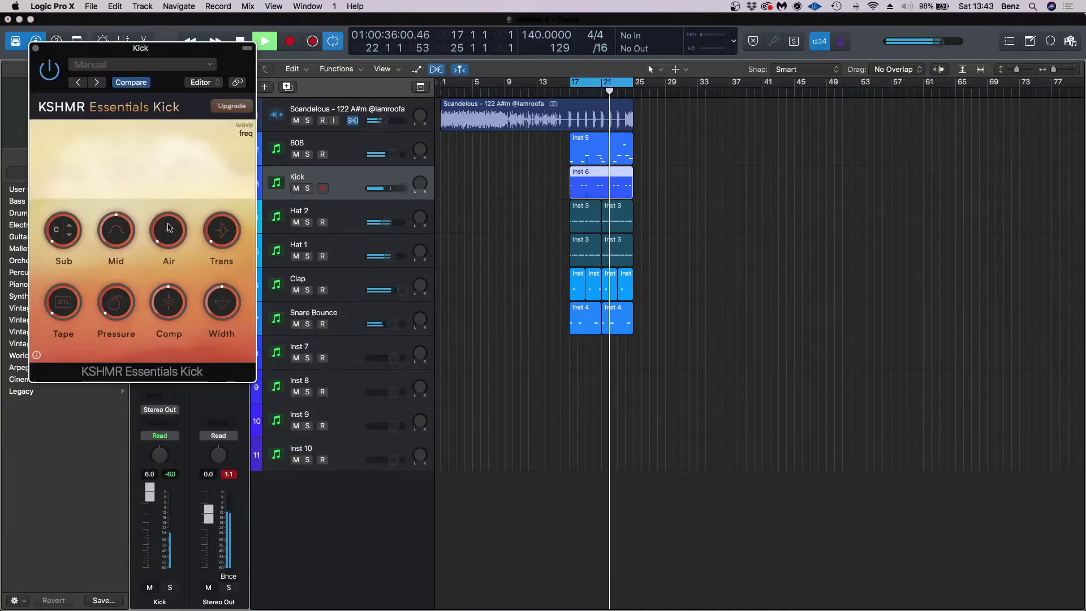
drag(172, 50, 871, 133)
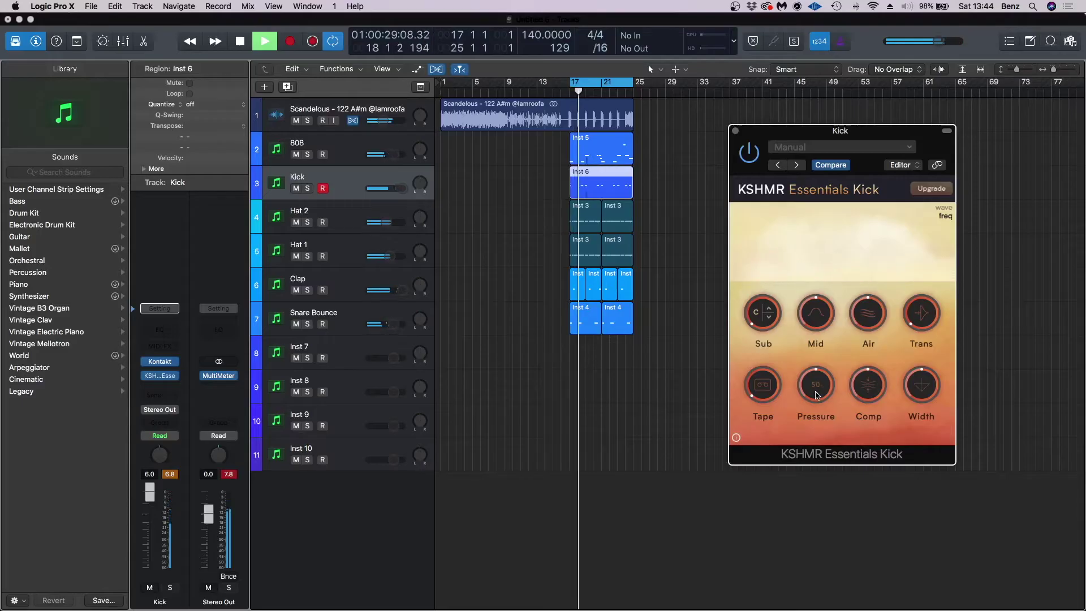
key(space)
key(space)
click(735, 131)
key(space)
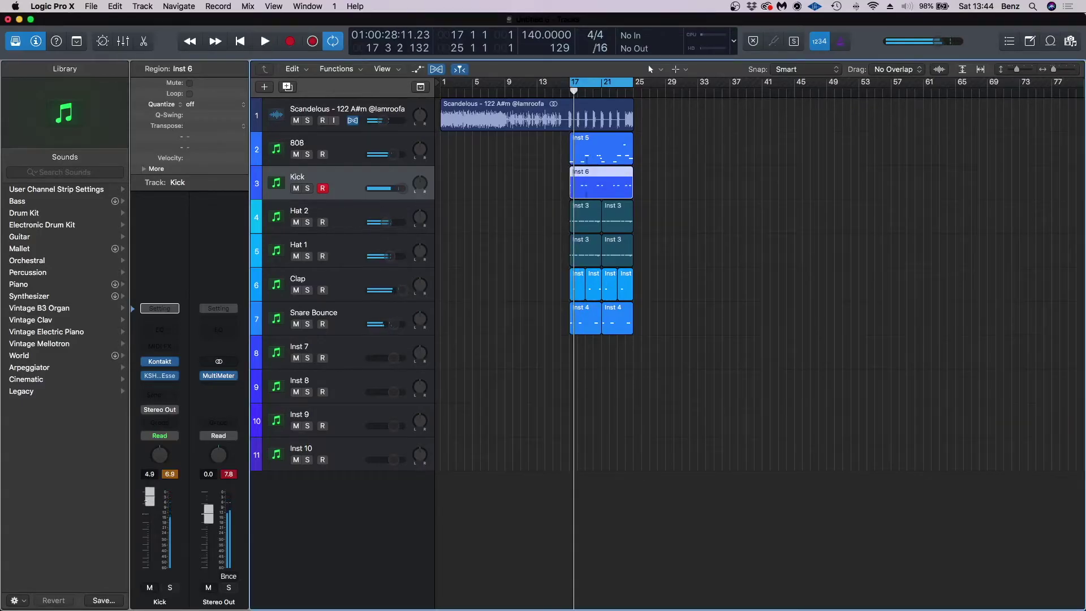
Step: Lower the Kick fader to 2.0 dB during playback and select the 808 track
key(space)
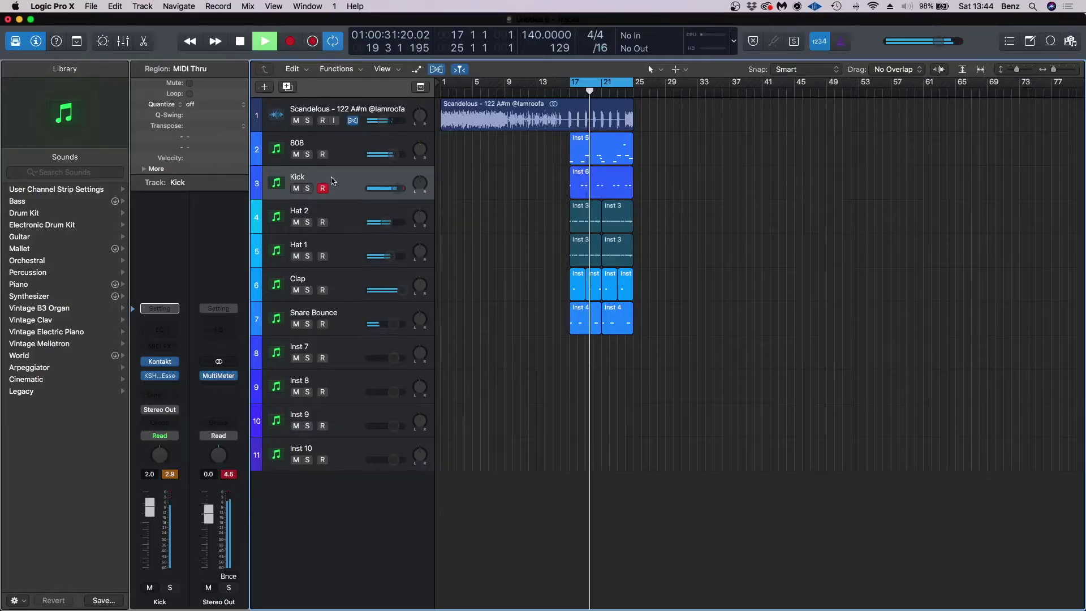
click(282, 150)
key(space)
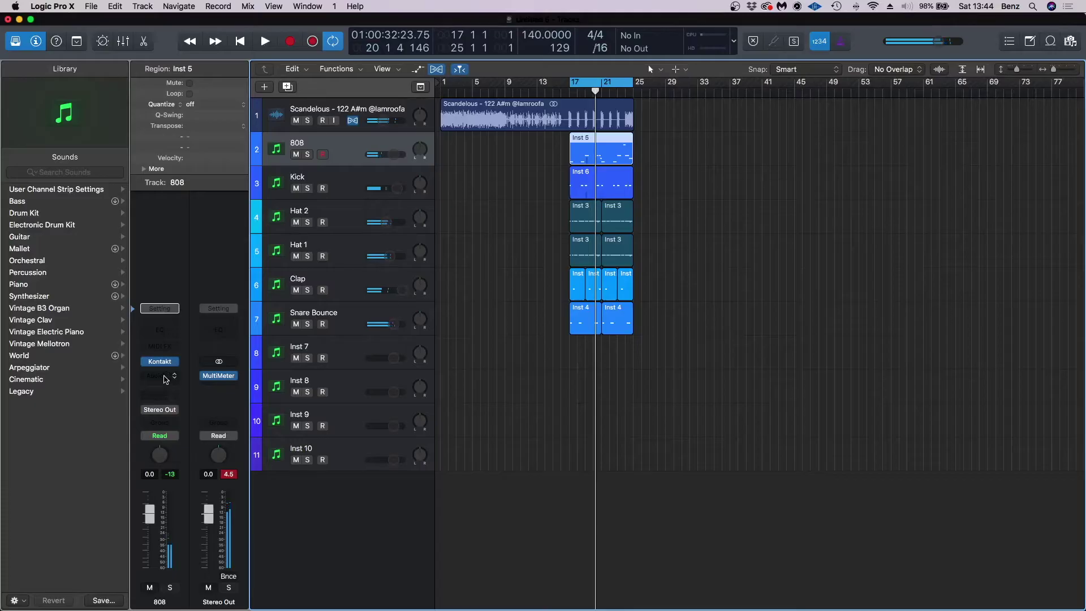
Step: Insert the Distortion audio effect on the 808 track
click(164, 377)
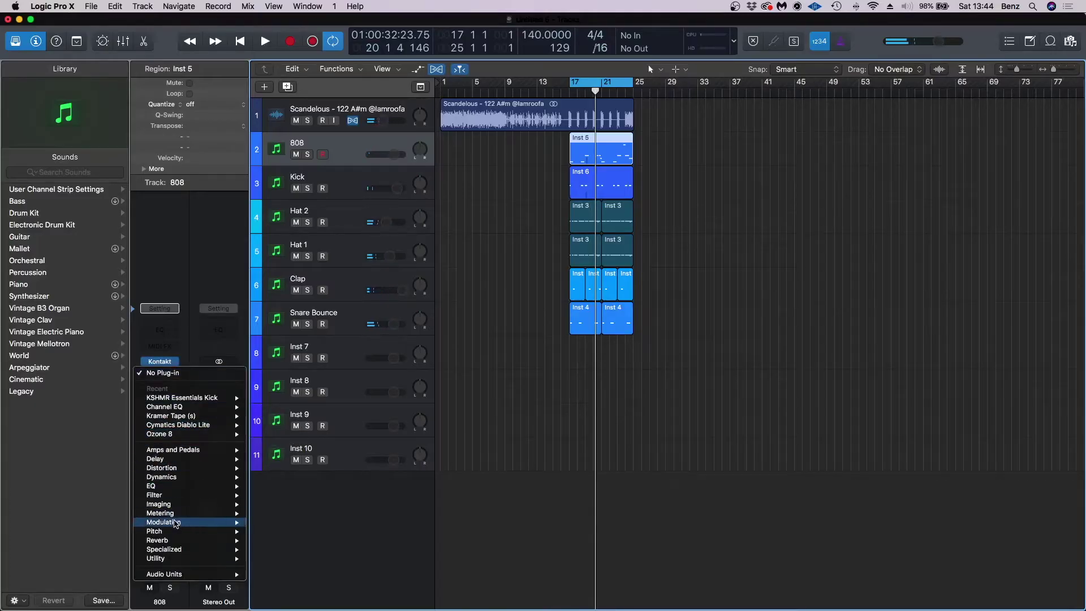
mouse_move(170, 469)
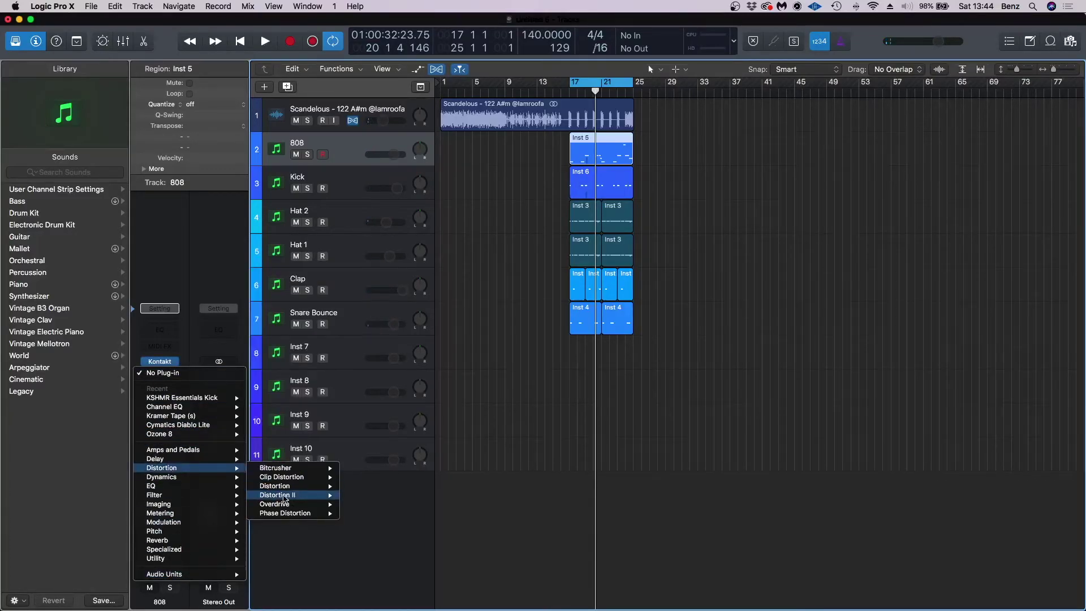
mouse_move(277, 487)
click(363, 486)
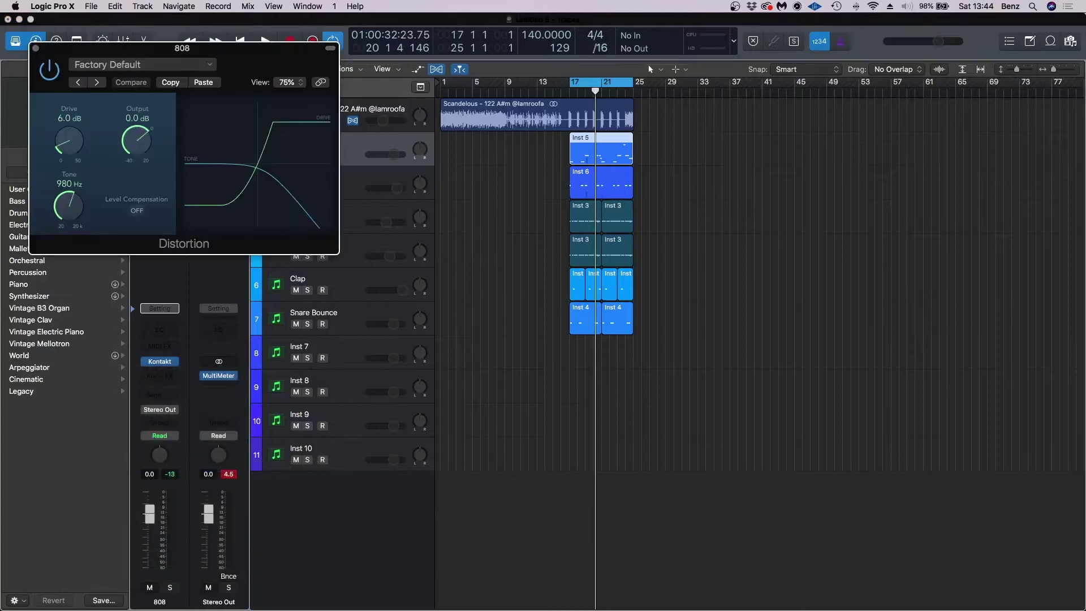
Step: Set the Distortion output on the 808 to -11.0 dB during playback and close the plug-in window
key(space)
drag(225, 41, 877, 153)
drag(790, 255, 800, 301)
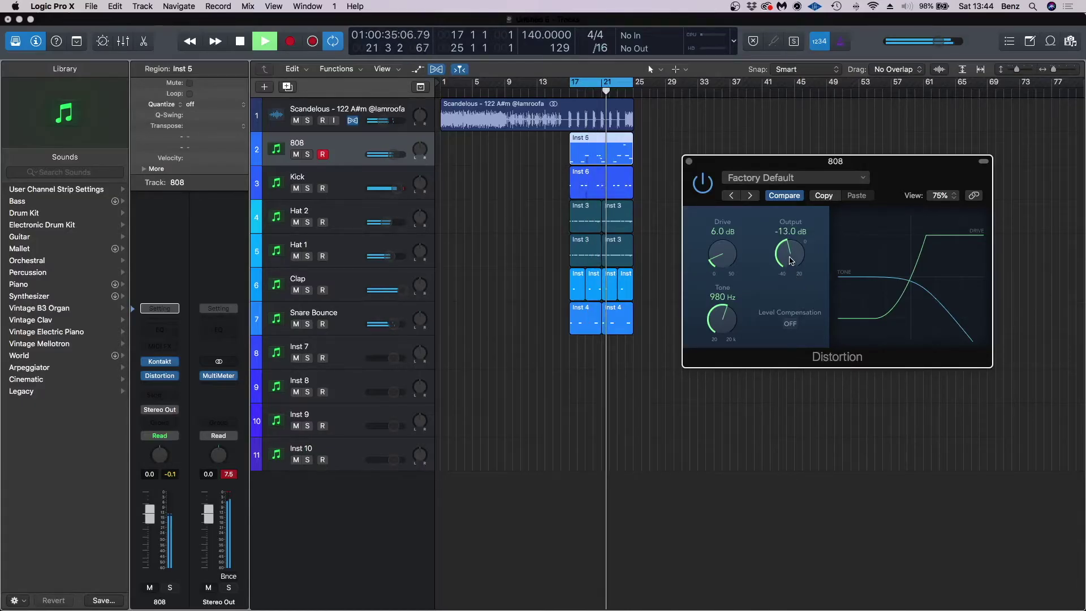
drag(790, 260, 791, 254)
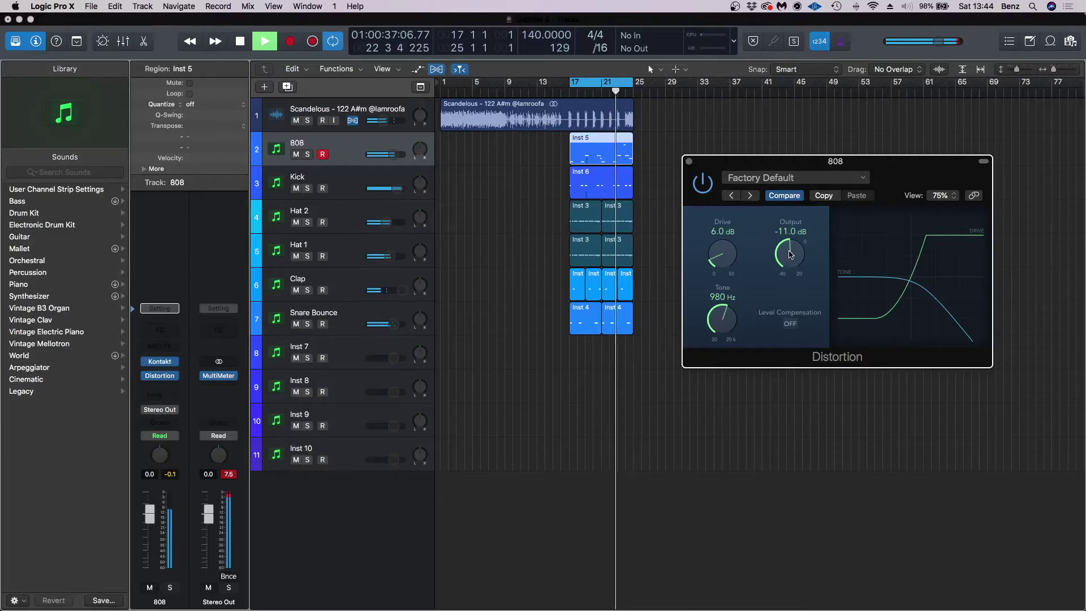
click(689, 162)
Step: Try Force Legato to following notes on all 808 notes except the four short ones in bar 20, and undo it
ctrl+alt+click(529, 245)
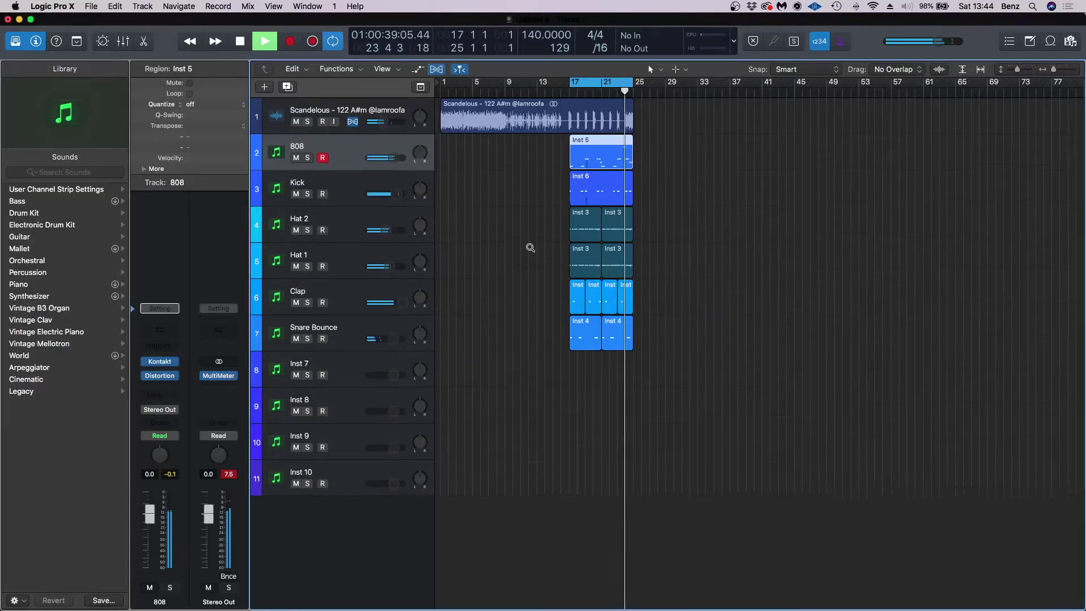
ctrl+alt+click(526, 247)
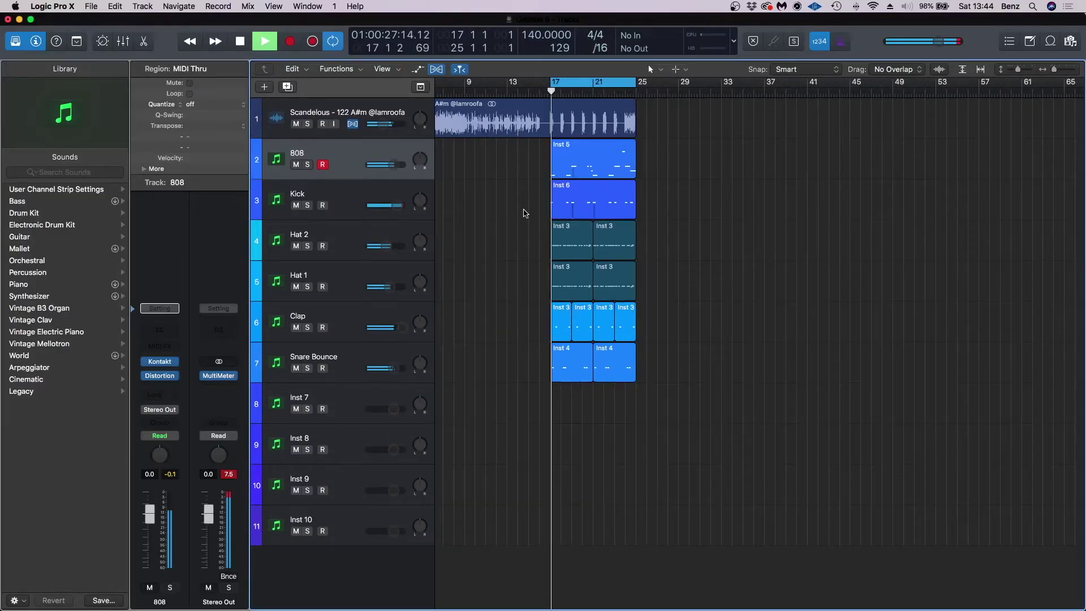
double_click(563, 160)
key(super+a)
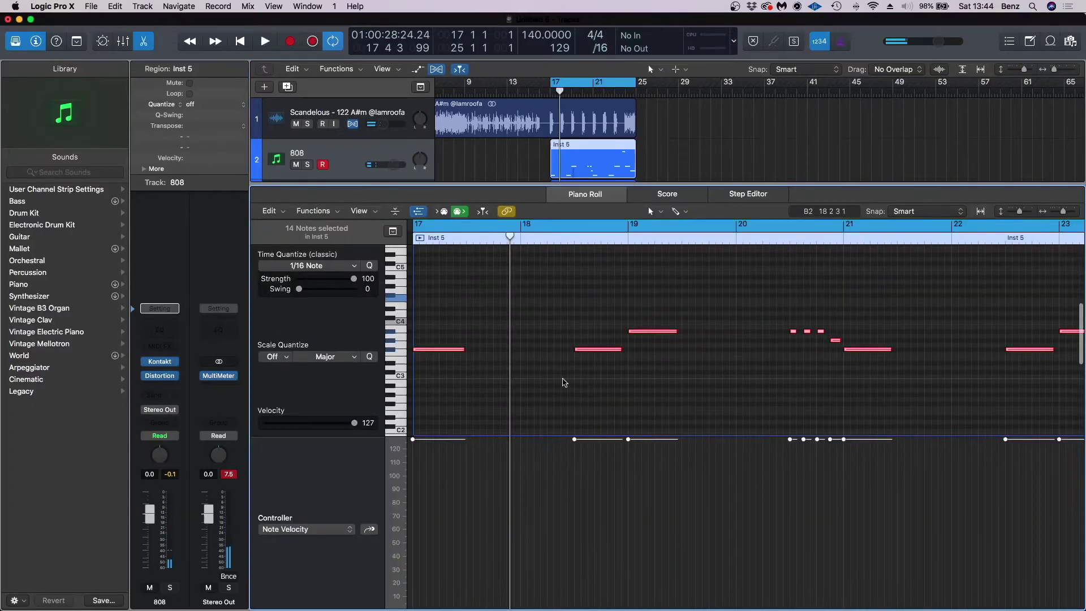
drag(762, 317, 840, 355)
scroll(791, 348, right, 10)
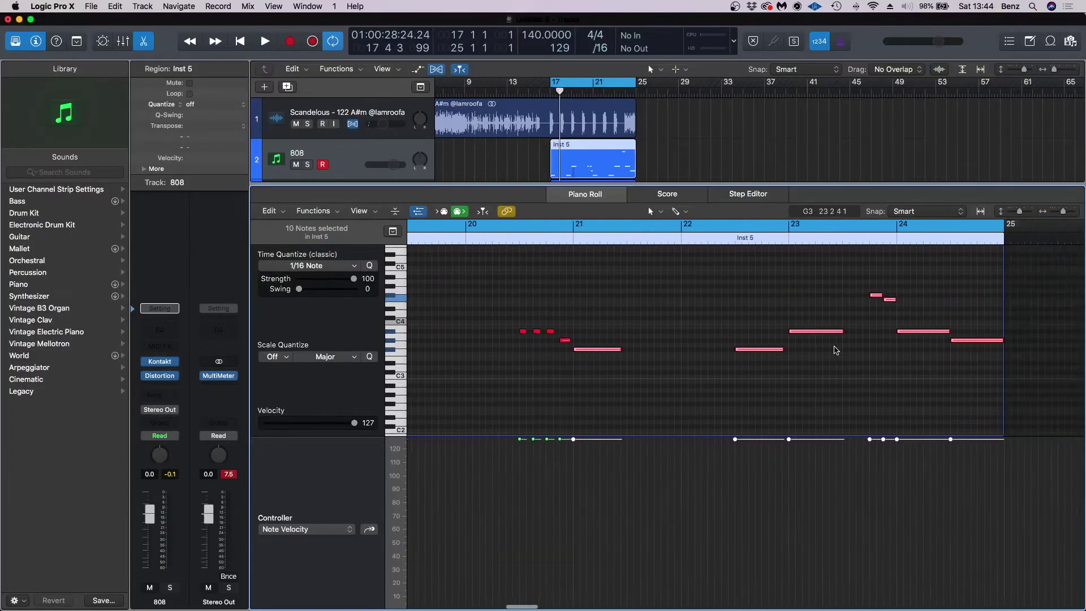
right_click(718, 351)
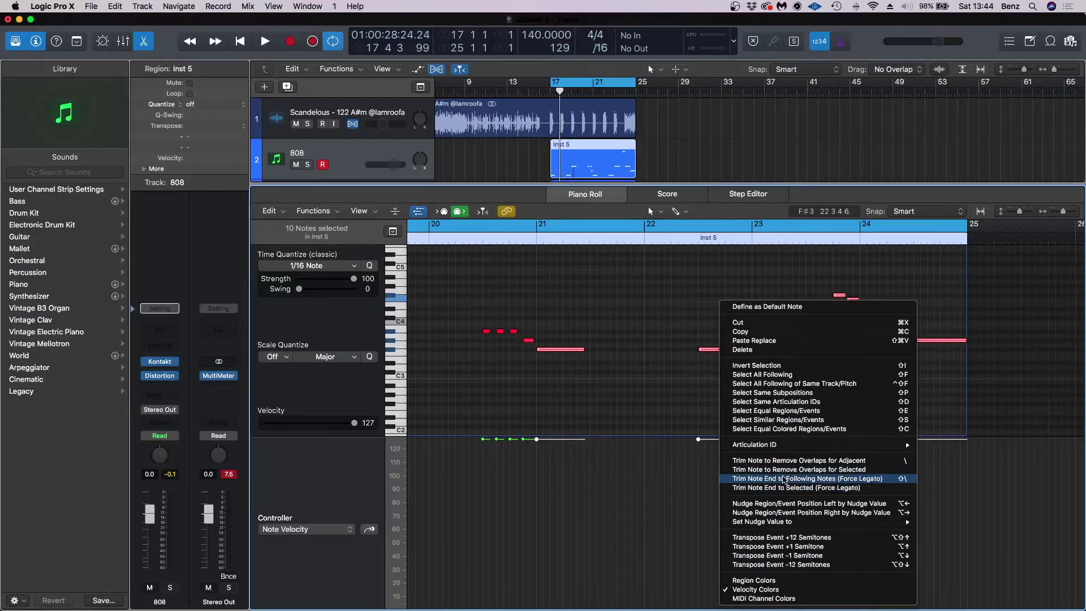
click(780, 478)
key(space)
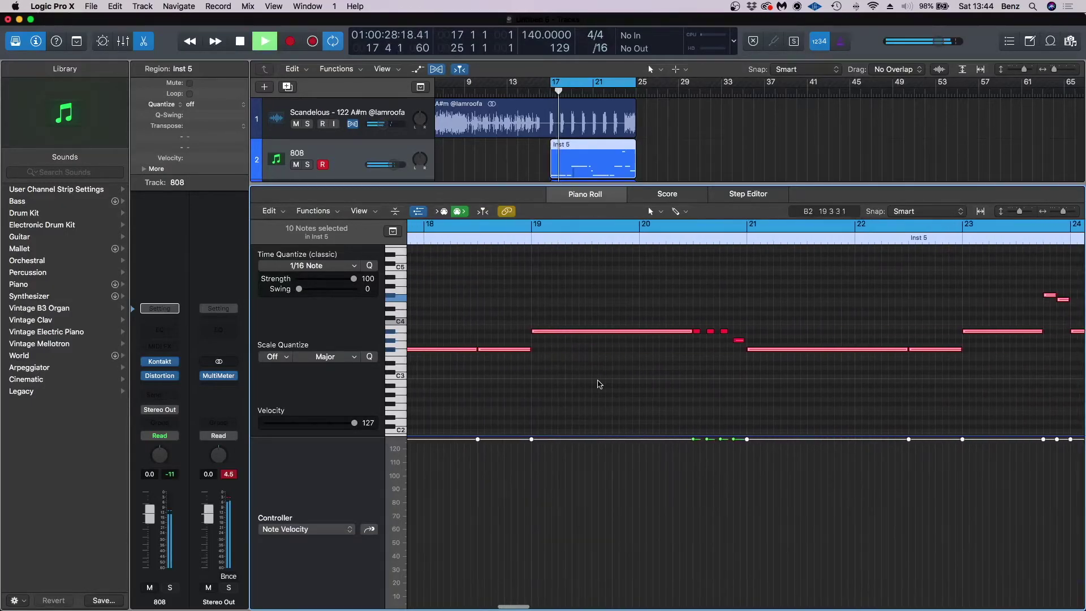
key(super+z)
key(space)
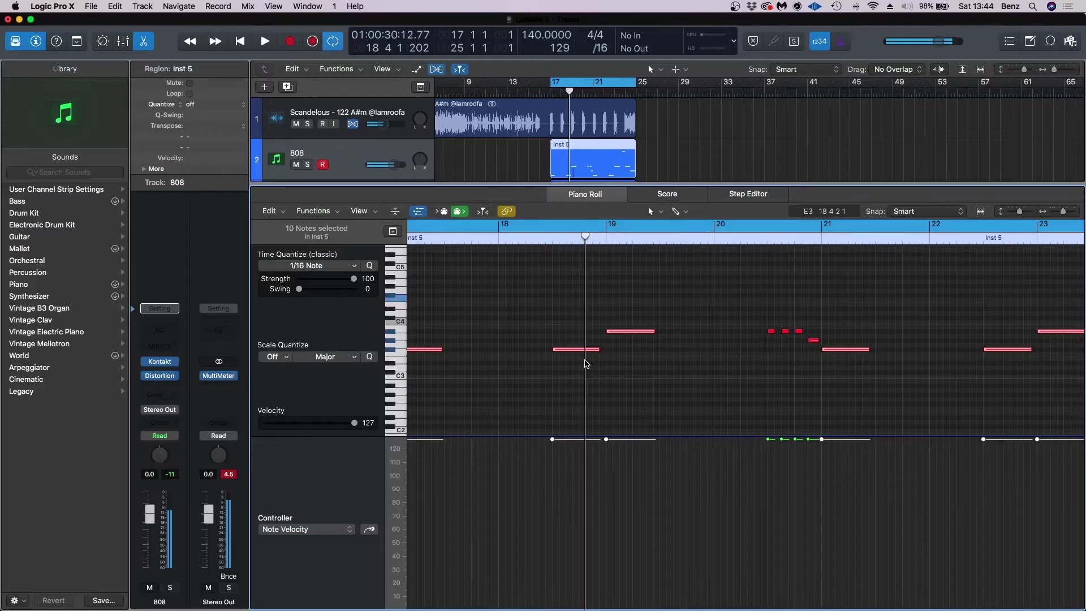
Step: Play back the 808 line with its current note lengths and close the Piano Roll
key(space)
scroll(584, 361, down, 3)
scroll(585, 360, right, 2)
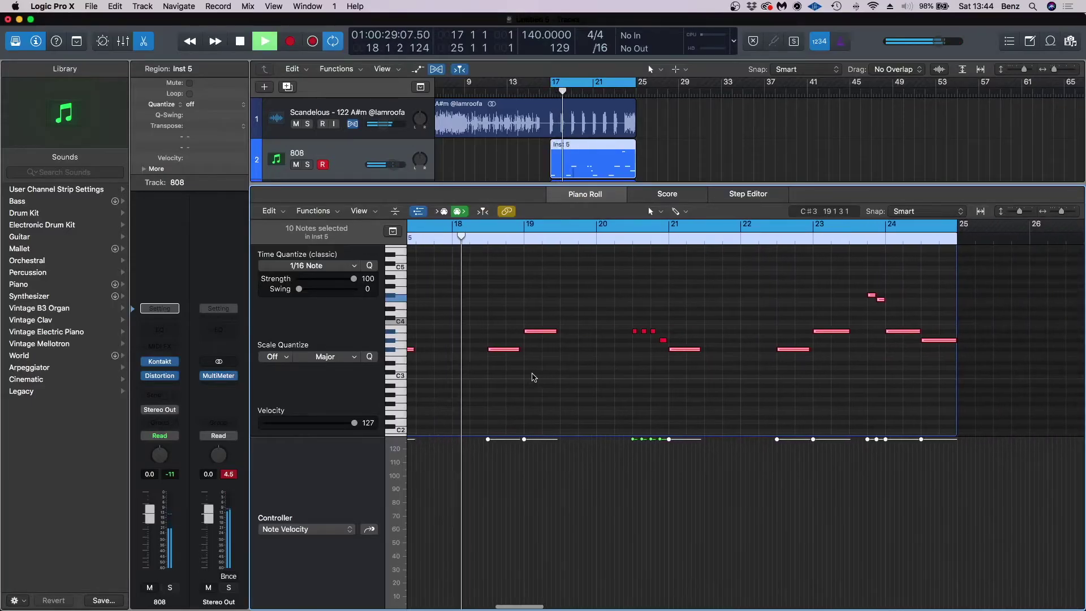
click(532, 376)
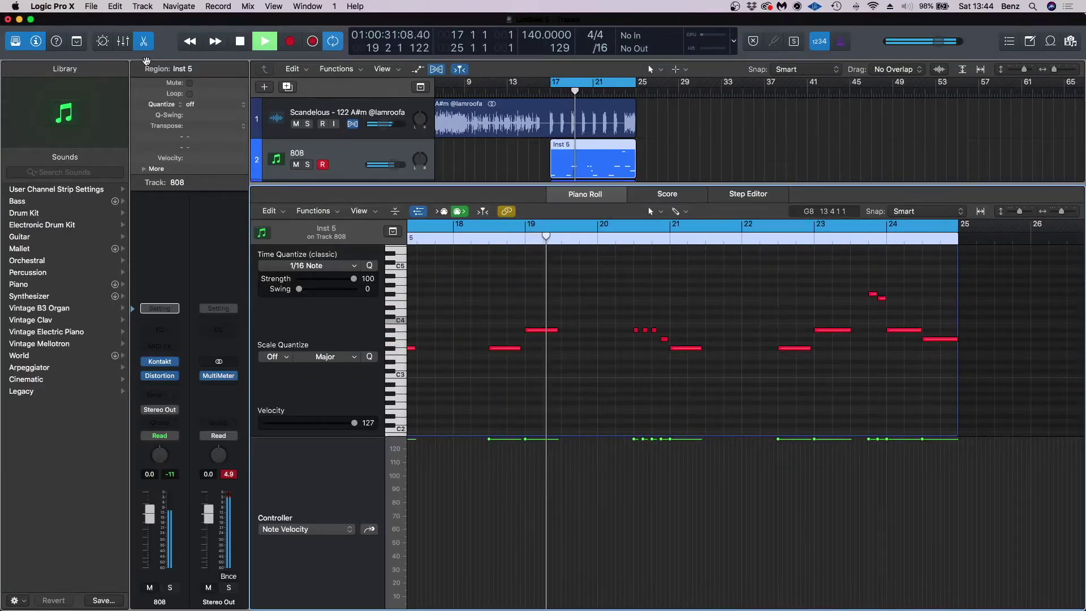
key(p)
scroll(543, 324, down, 3)
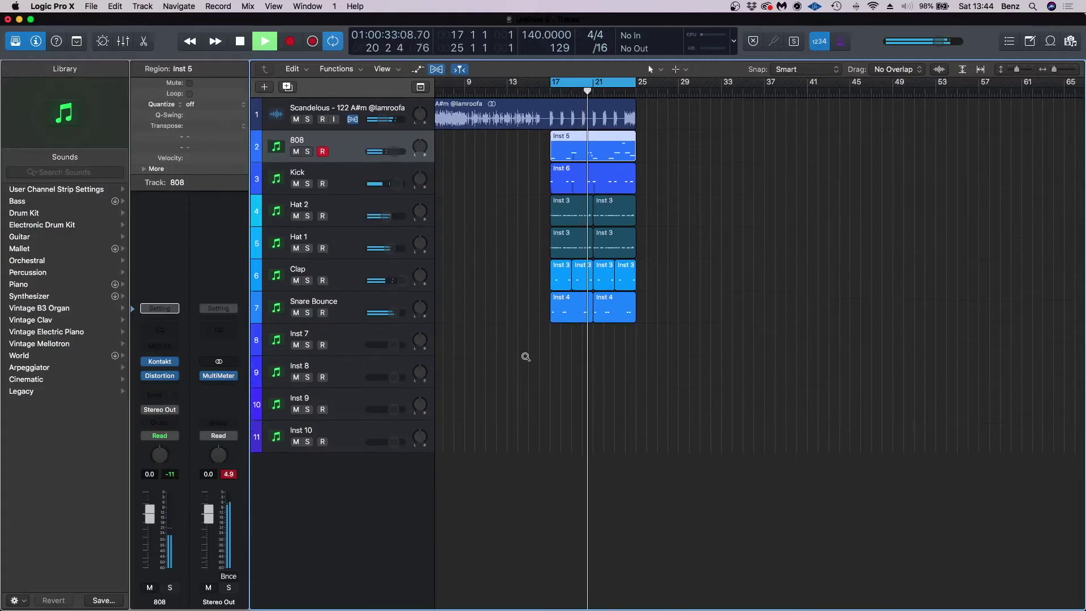
click(526, 358)
key(space)
Step: Insert a stereo Omnisphere instrument on the Inst 7 track
click(342, 347)
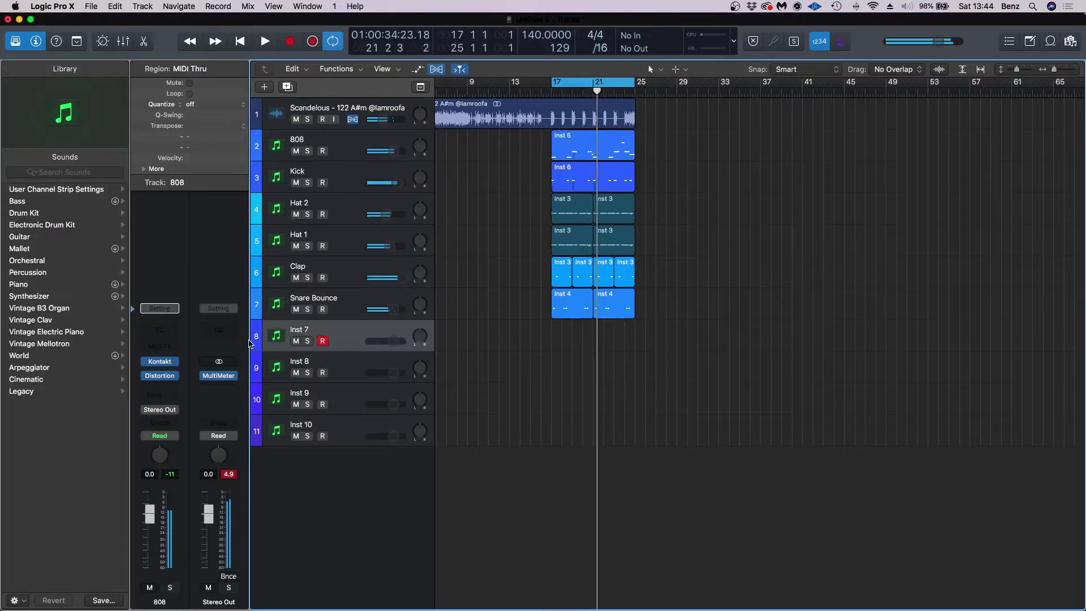
click(160, 360)
mouse_move(177, 401)
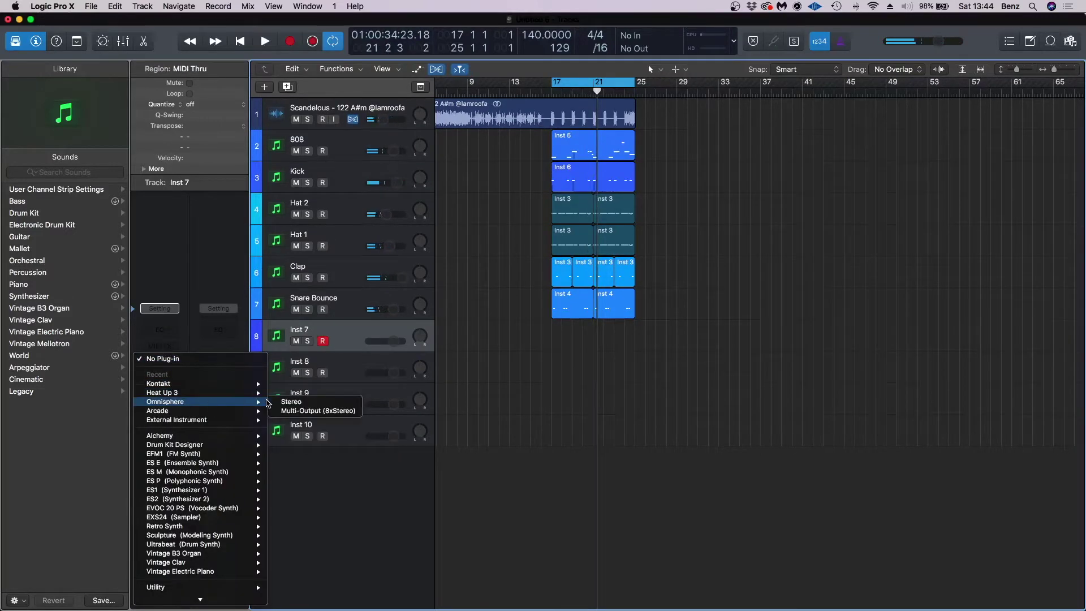
click(300, 403)
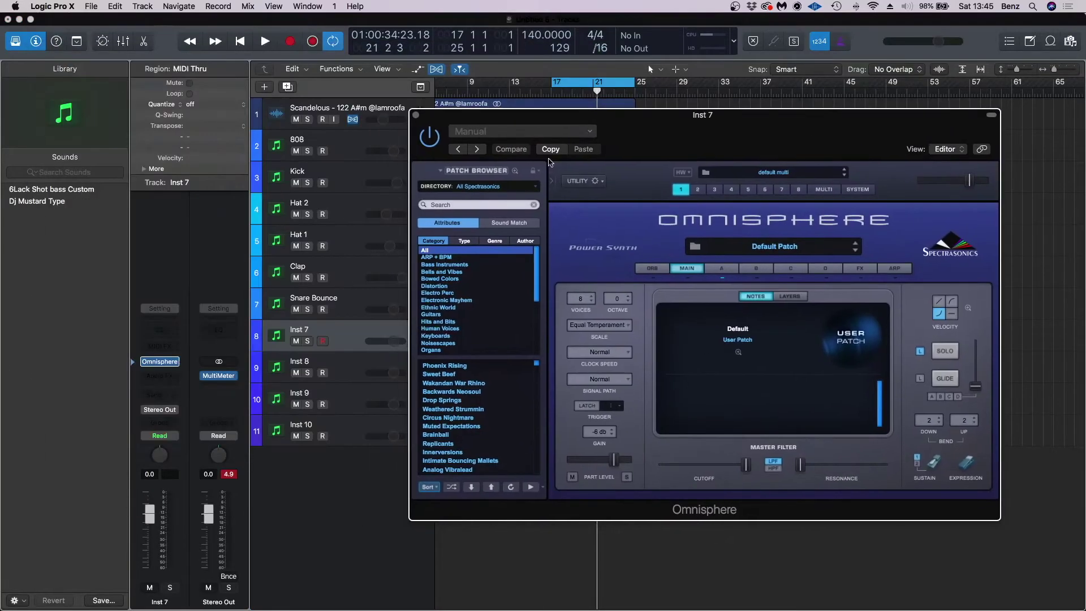
Step: Expand Omnisphere's patch browser, set the directory to Moog Tribute Library and browse the Synth Sweep category
click(515, 172)
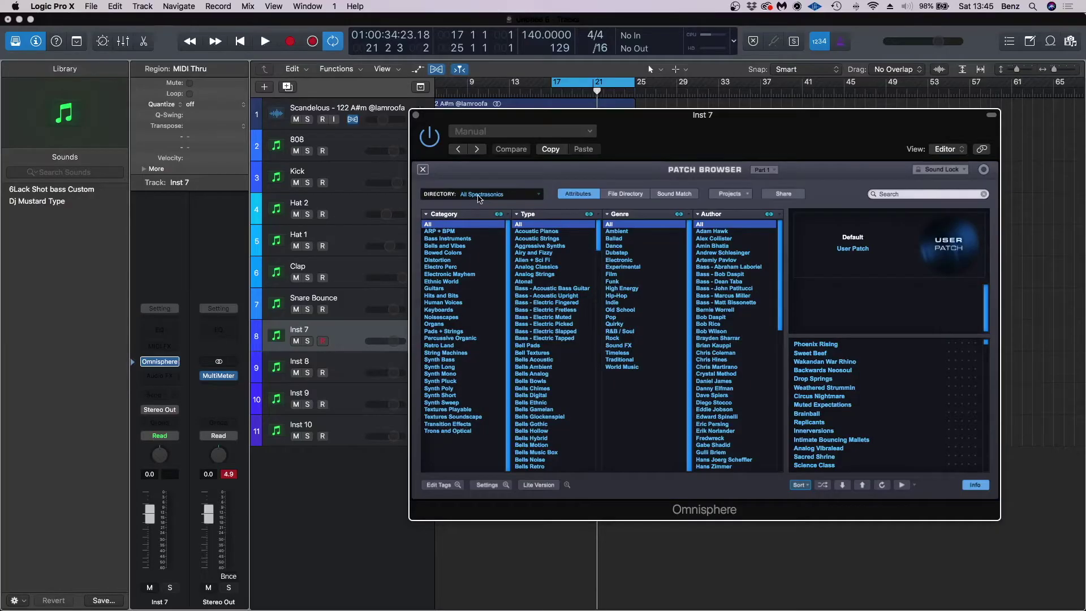
click(479, 195)
click(481, 253)
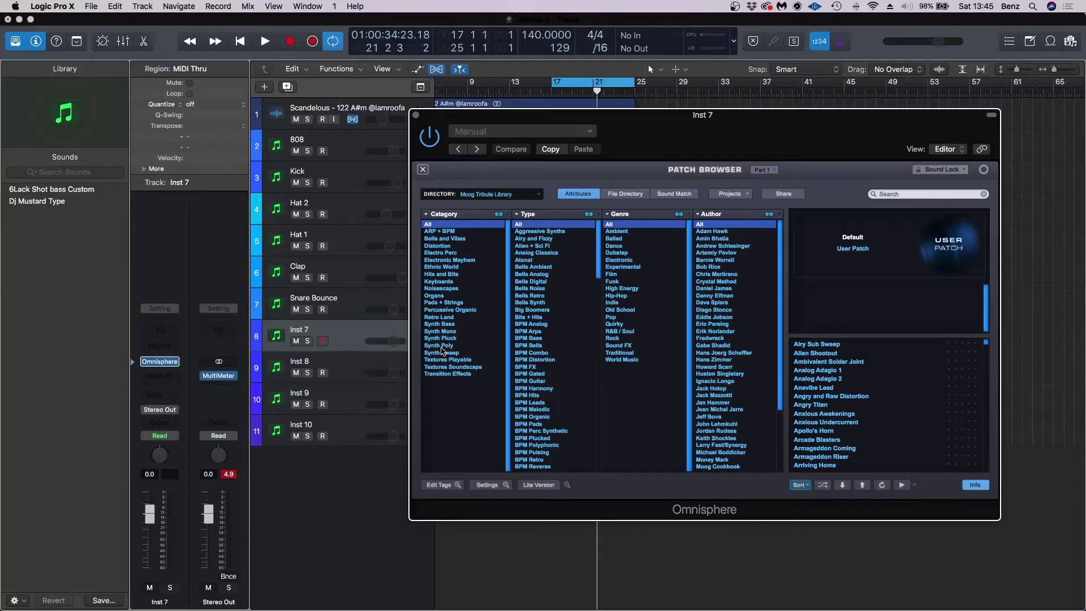
click(436, 353)
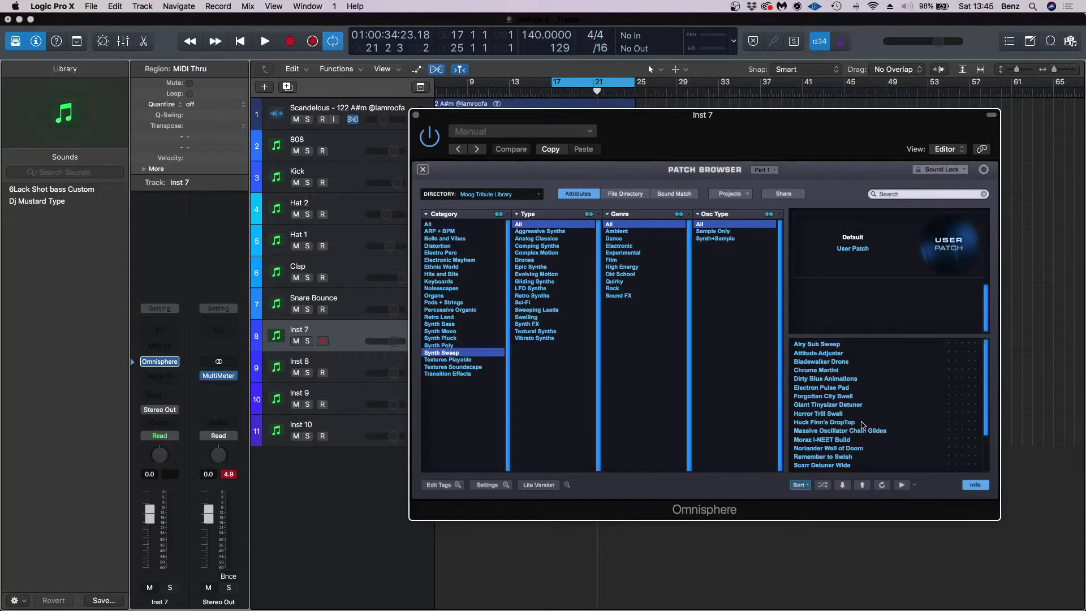
scroll(871, 424, down, 3)
Step: Load the Solid Living Deep Bass patch from the Synth Bass category, look at its layer settings and close Omnisphere
click(441, 324)
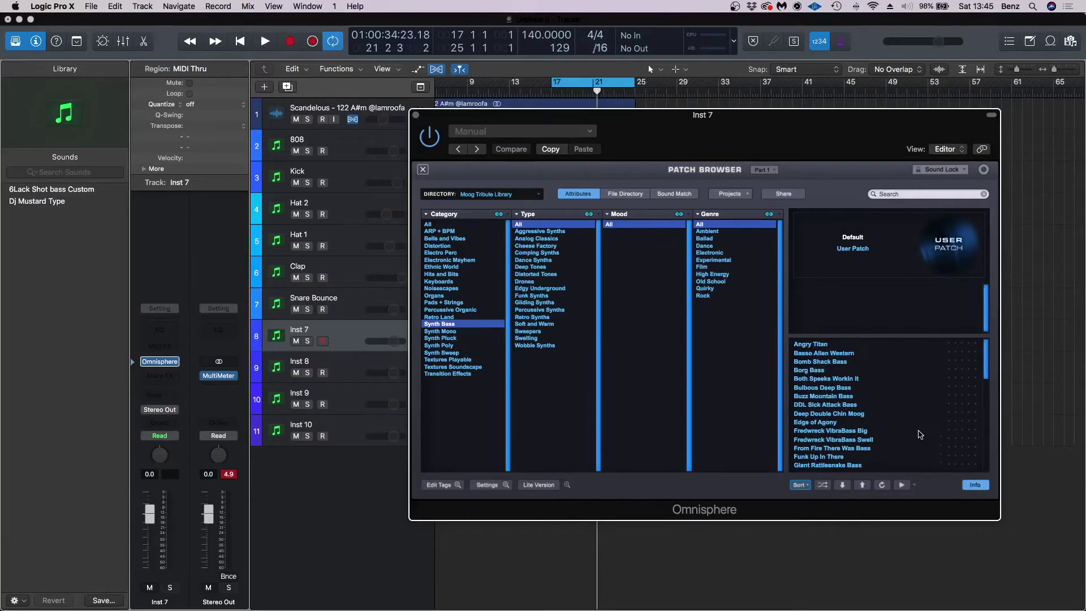
scroll(859, 429, down, 5)
click(842, 354)
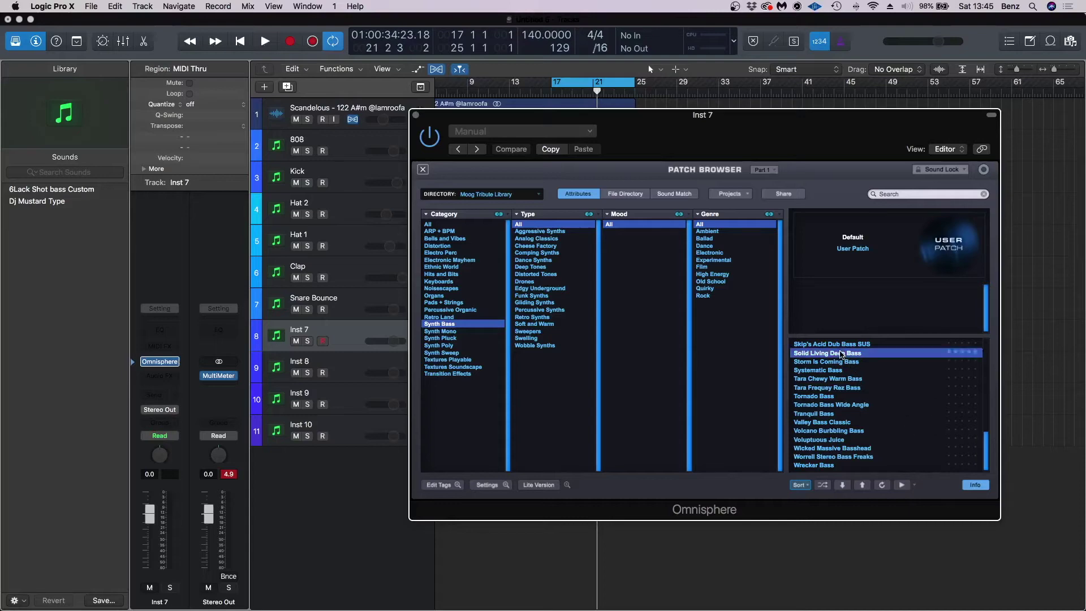
click(422, 169)
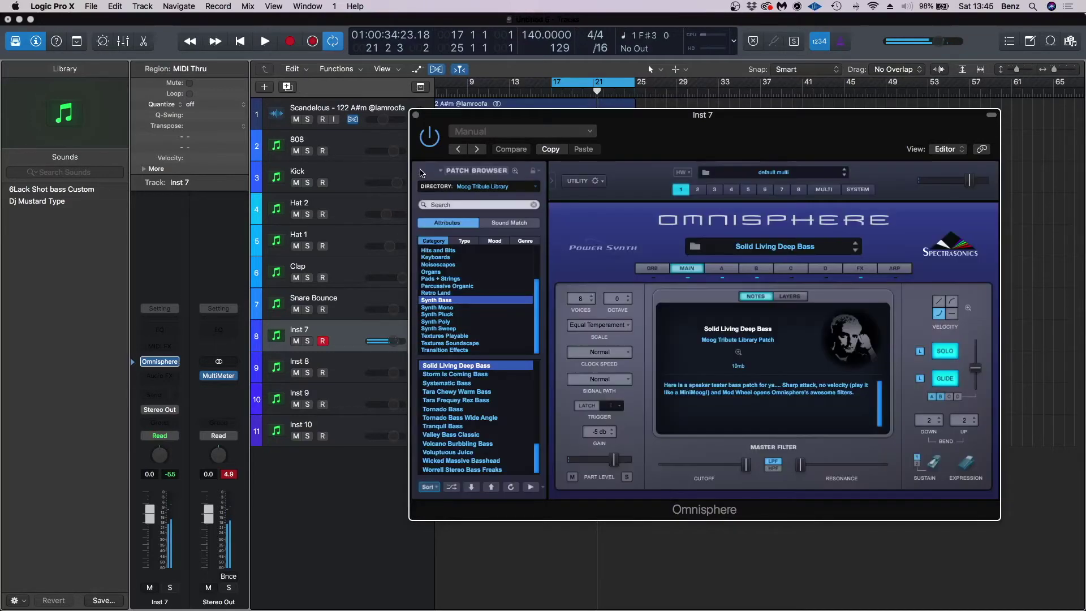
click(722, 269)
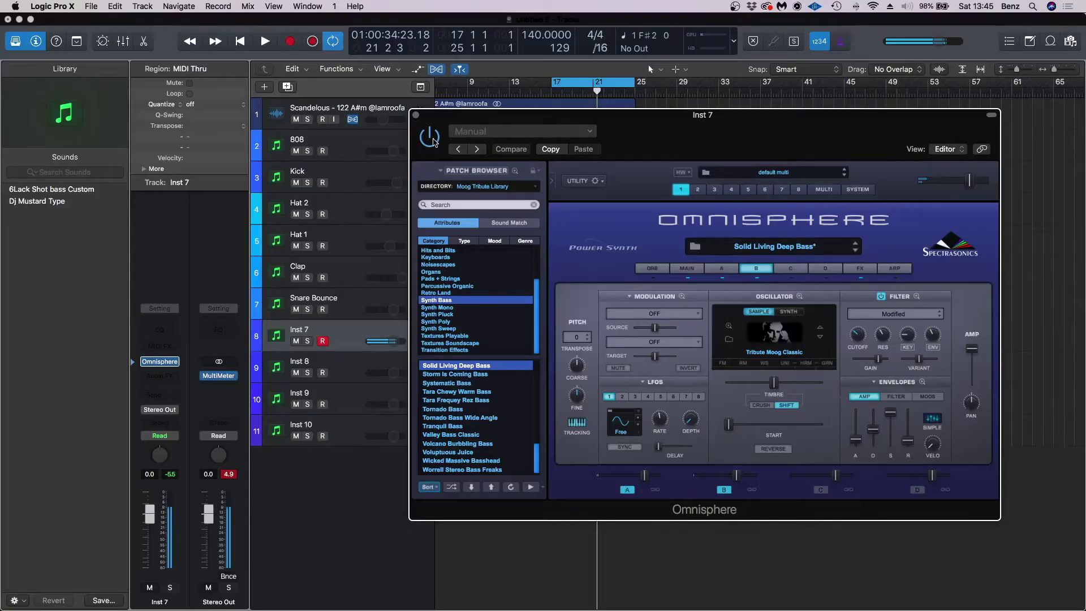
click(415, 116)
Step: Lower the Inst 7 fader to -11.6 dB and capture a bass line played over the loop as a region from bar 17
click(265, 42)
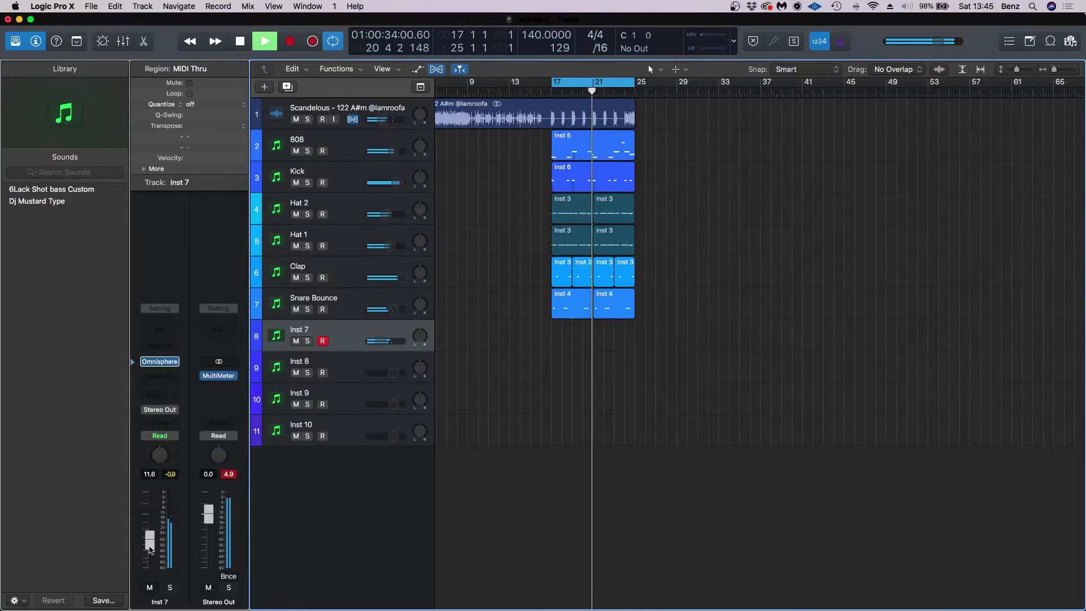
key(shift+r)
key(space)
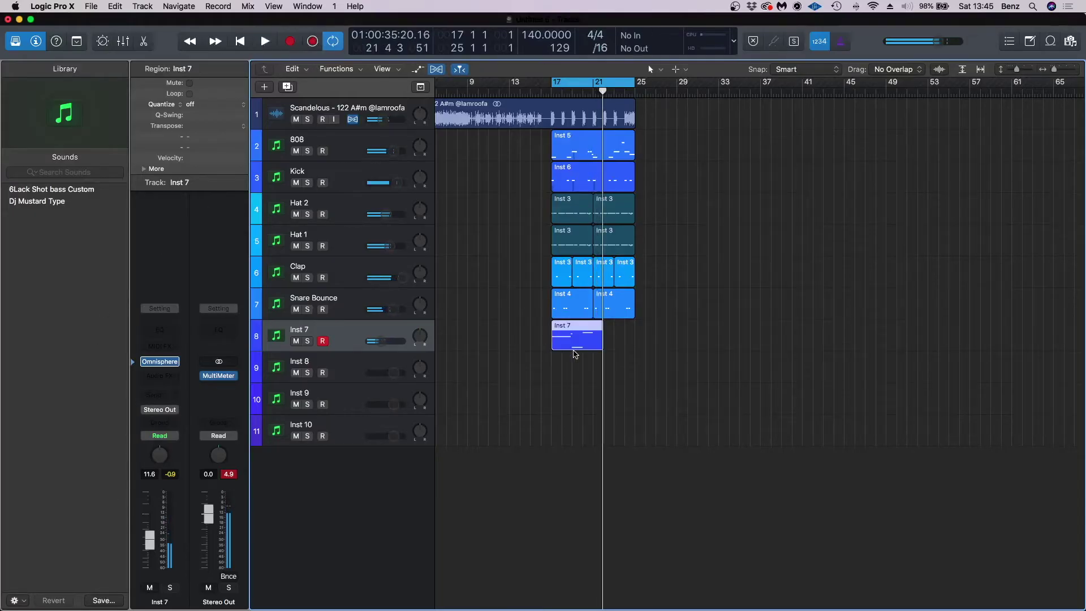
Step: Raise the velocity of all four Inst 7 bass notes to 127 and trim the region to end at bar 21
double_click(584, 349)
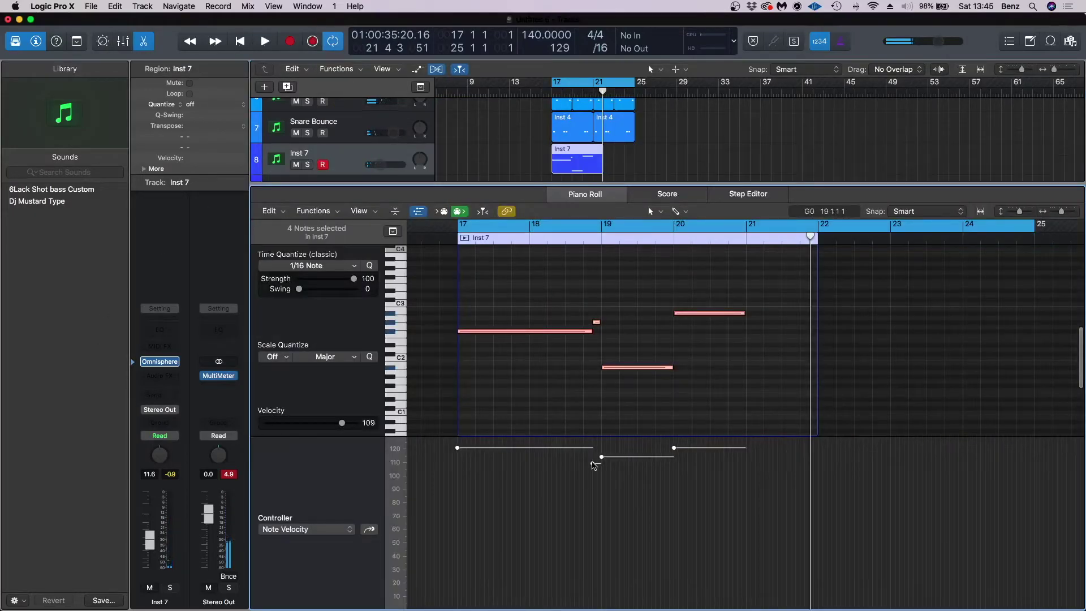
drag(594, 465, 594, 298)
drag(602, 162, 593, 163)
Step: Mute the 808 track and play the loop with the new bass line
scroll(296, 129, up, 5)
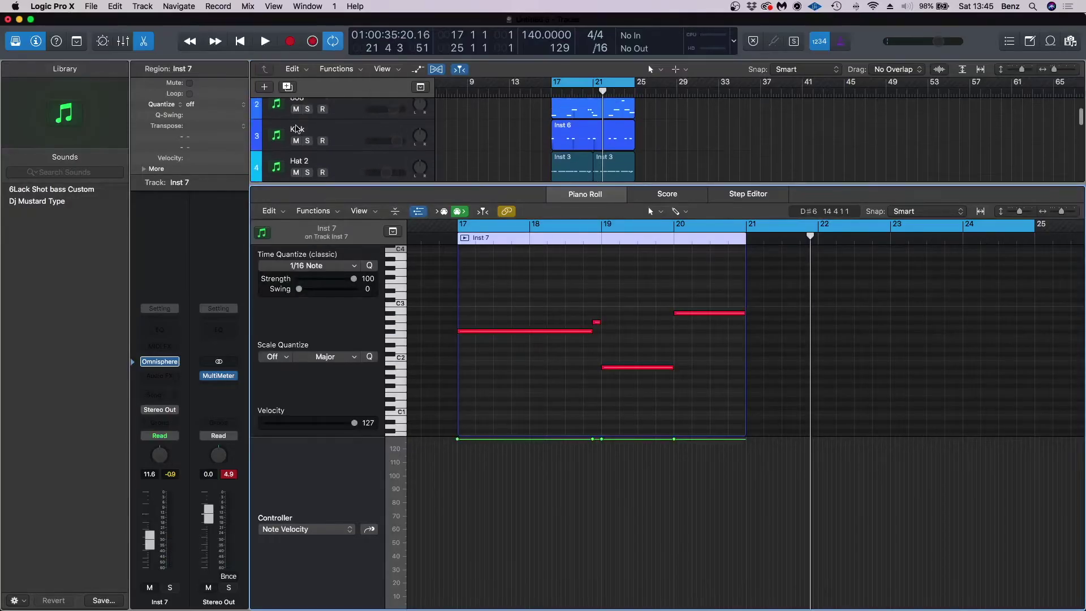
click(295, 114)
key(space)
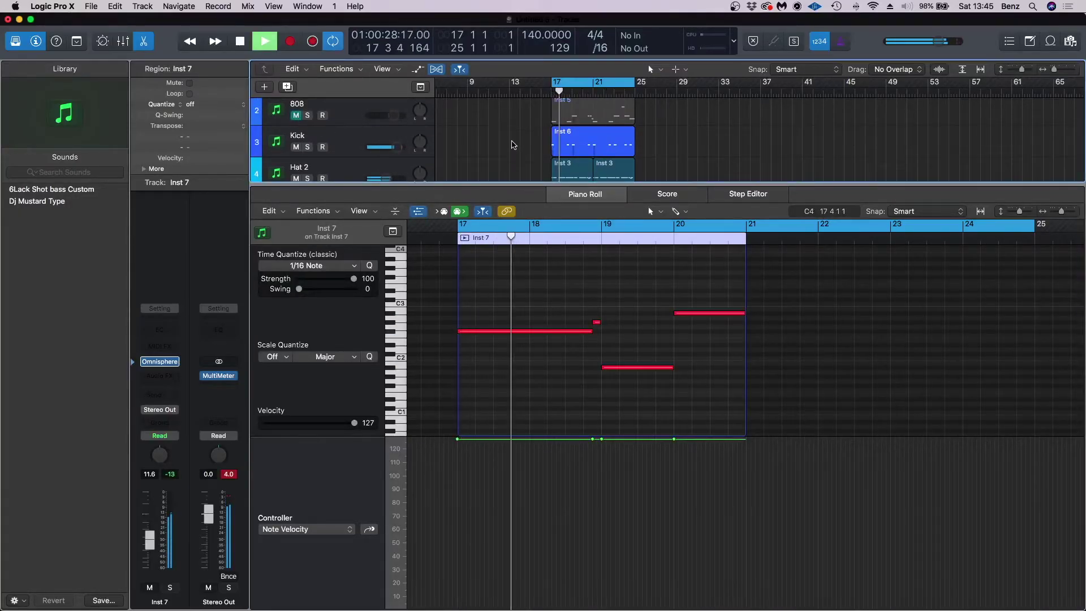
Step: Repeat the four-bar Inst 7 bass region from bar 21 to bar 25 and select both regions
scroll(512, 145, down, 6)
click(571, 137)
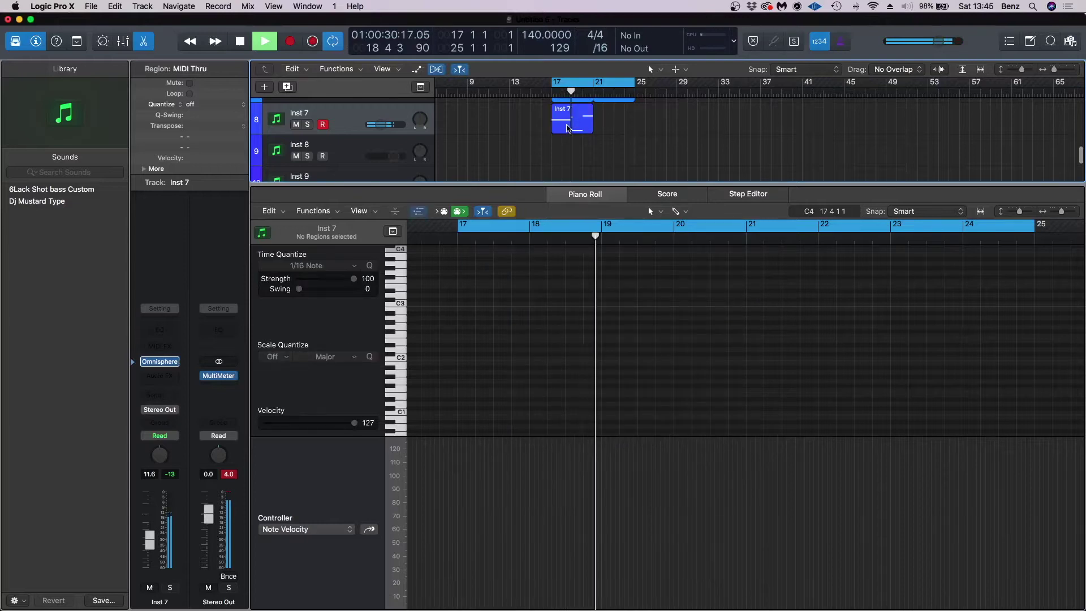
click(568, 127)
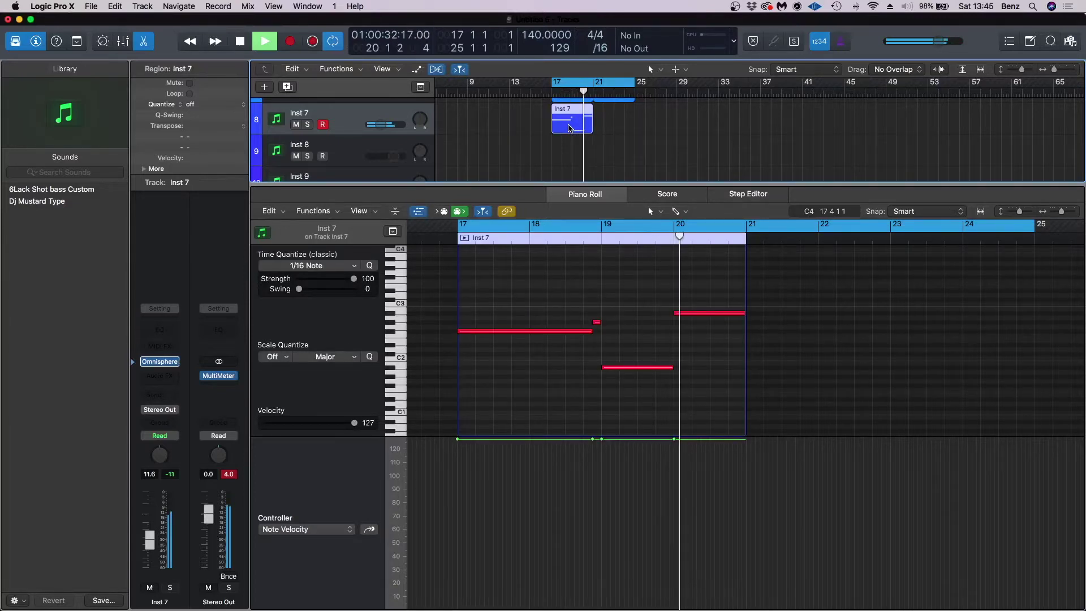
key(super+r)
key(cmd+a)
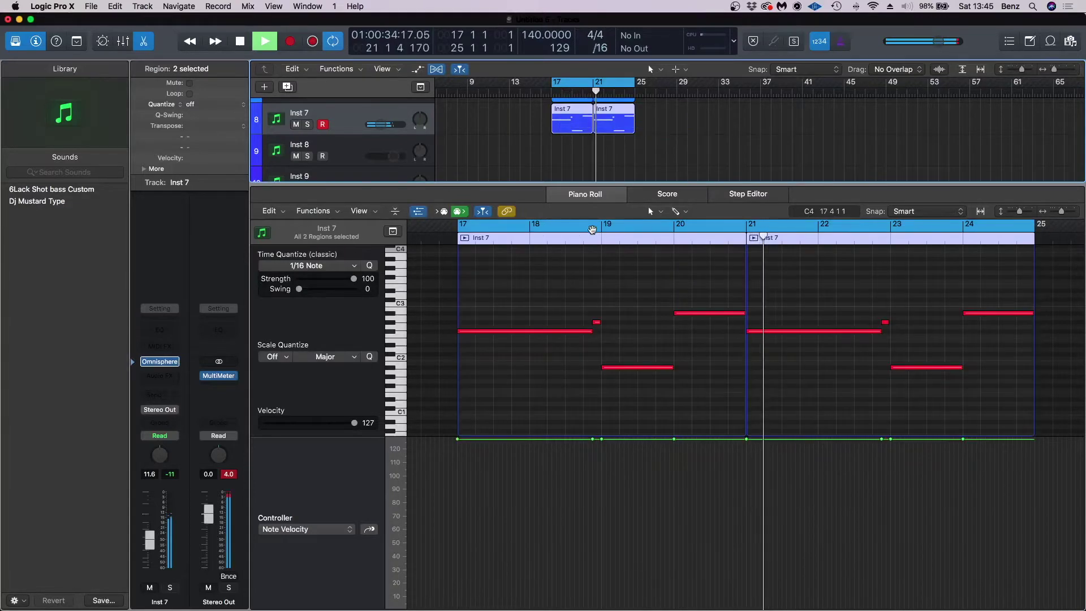
Step: Shorten the last note of the second bass region to half a bar and add a lower note filling bar 24, keeping it playing
scroll(774, 346, down, 3)
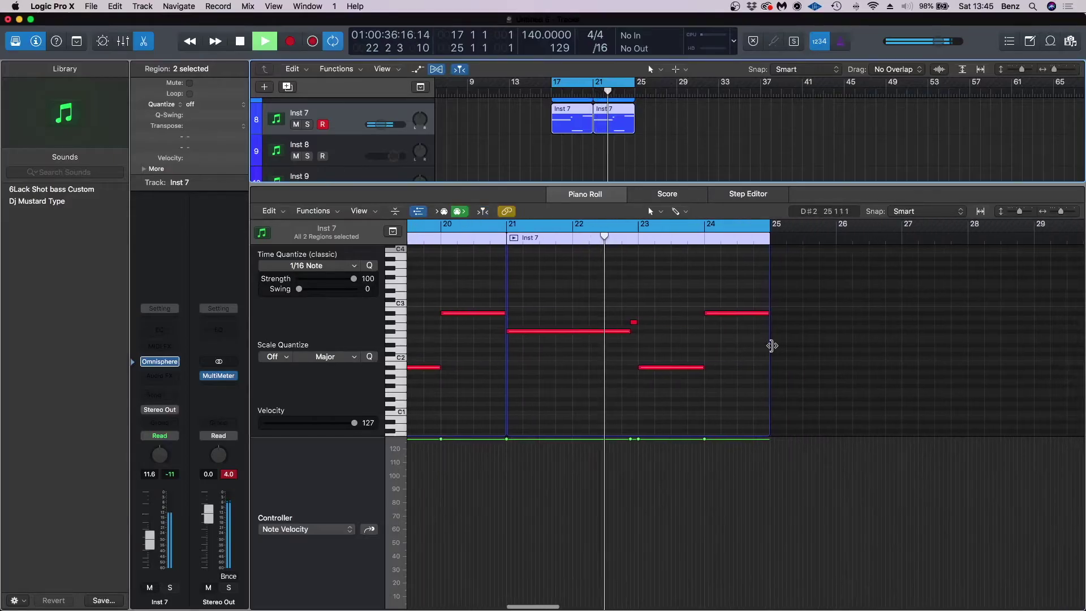
click(652, 325)
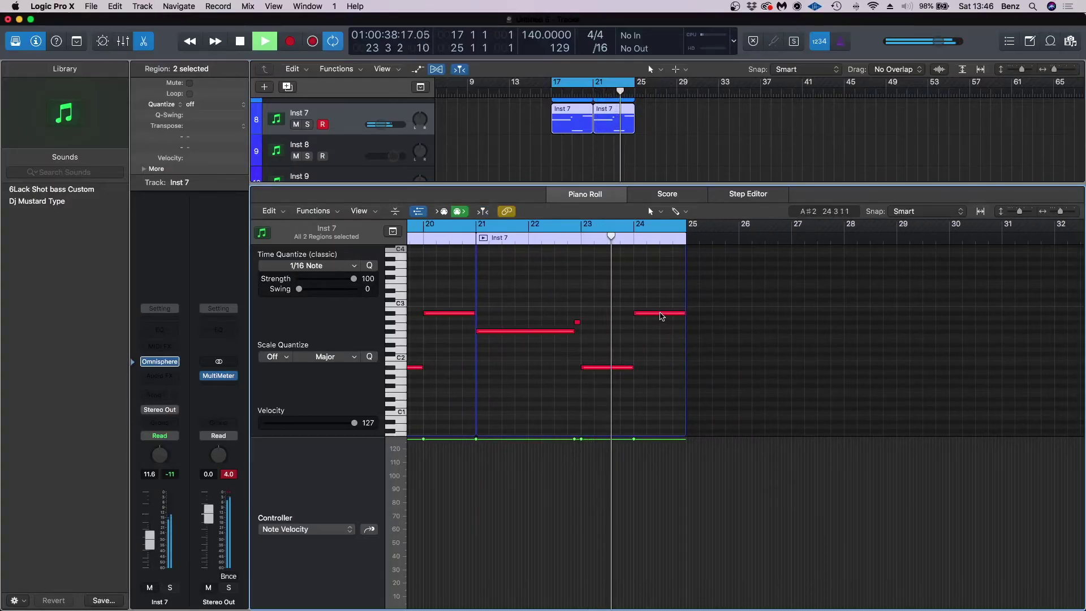
key(space)
drag(660, 315, 684, 323)
scroll(620, 243, left, 5)
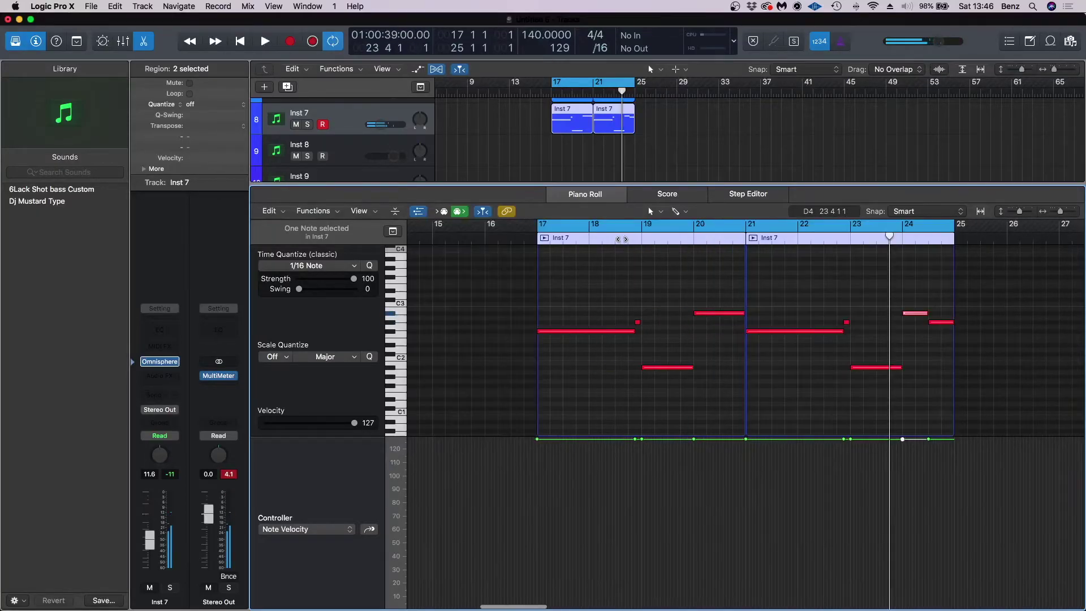
key(space)
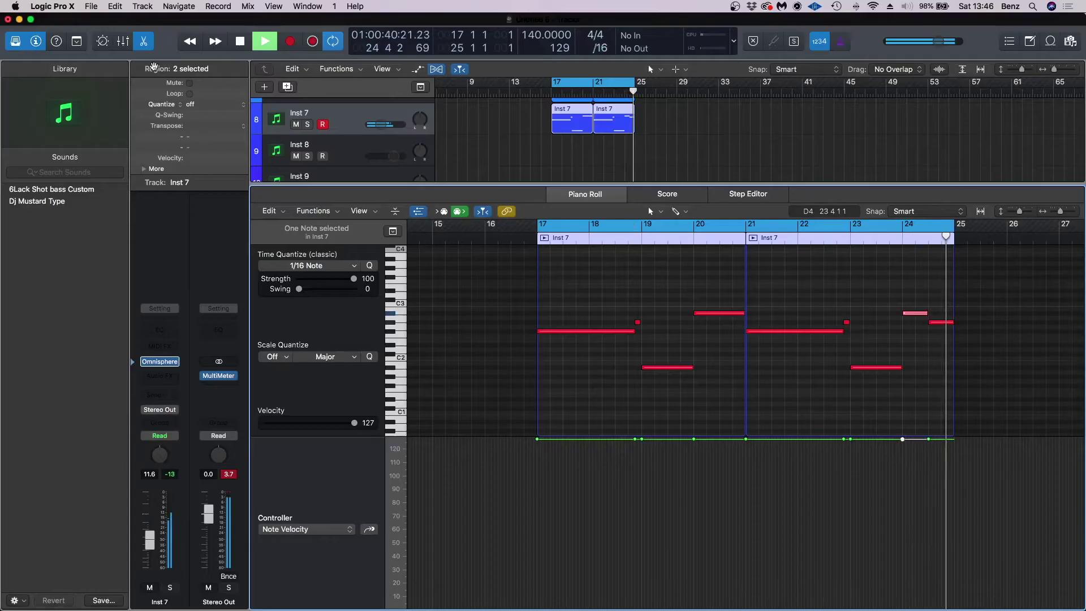
Step: Close the note editor, rename the Inst 7 track to Bass and move it directly below the 808 track
key(e)
key(super+Left)
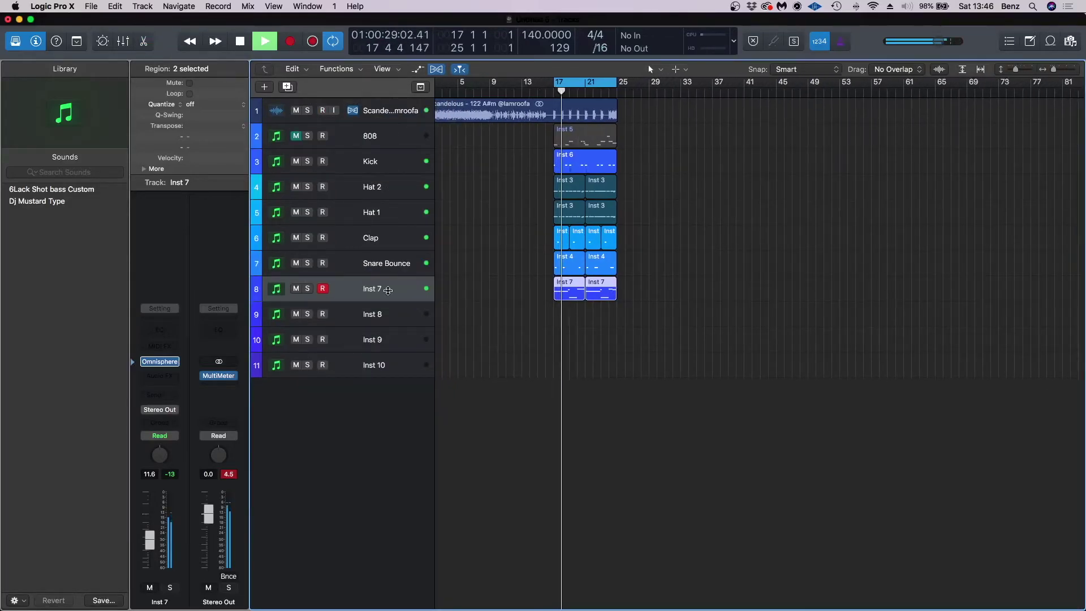
double_click(368, 289)
text(Bass)
key(Return)
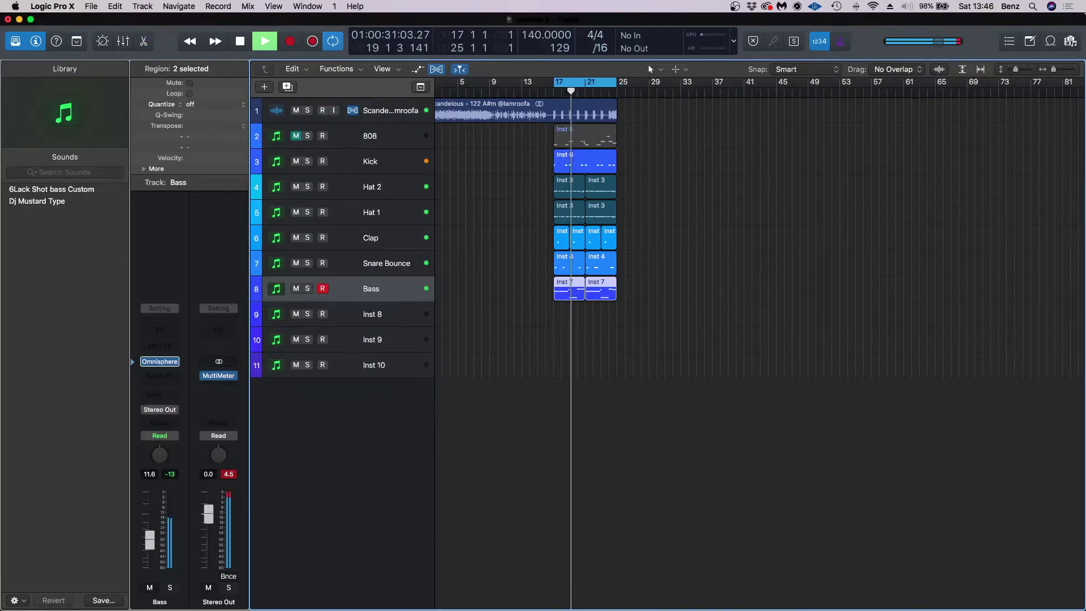
drag(370, 285, 373, 161)
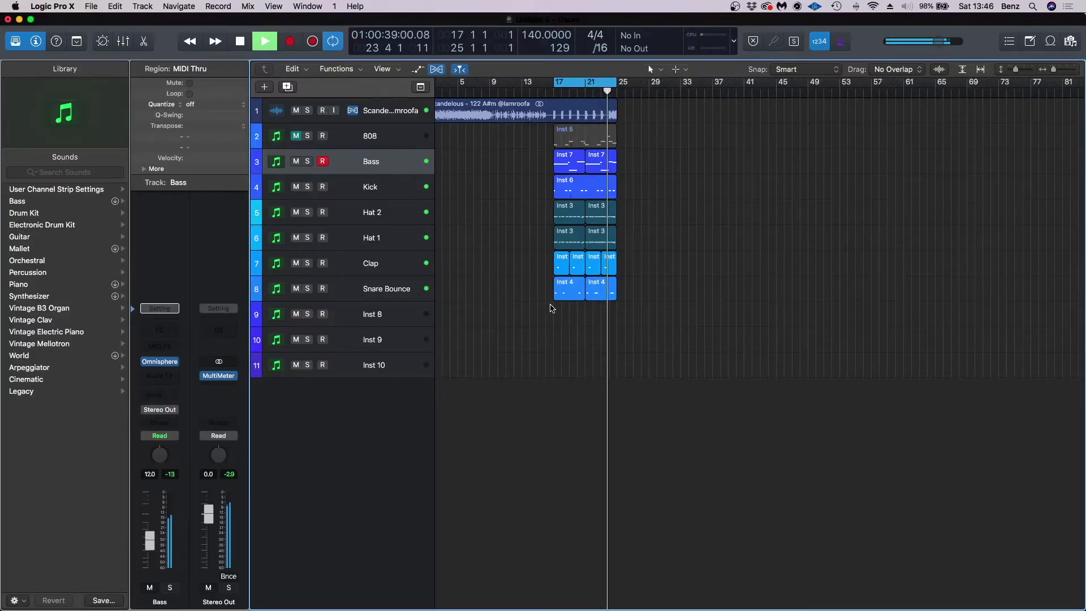
Step: Move all 808, bass and drum regions to start at bar 9 and play them with the cycle range set to bars 9 to 17
key(b)
key(space)
drag(672, 329, 490, 136)
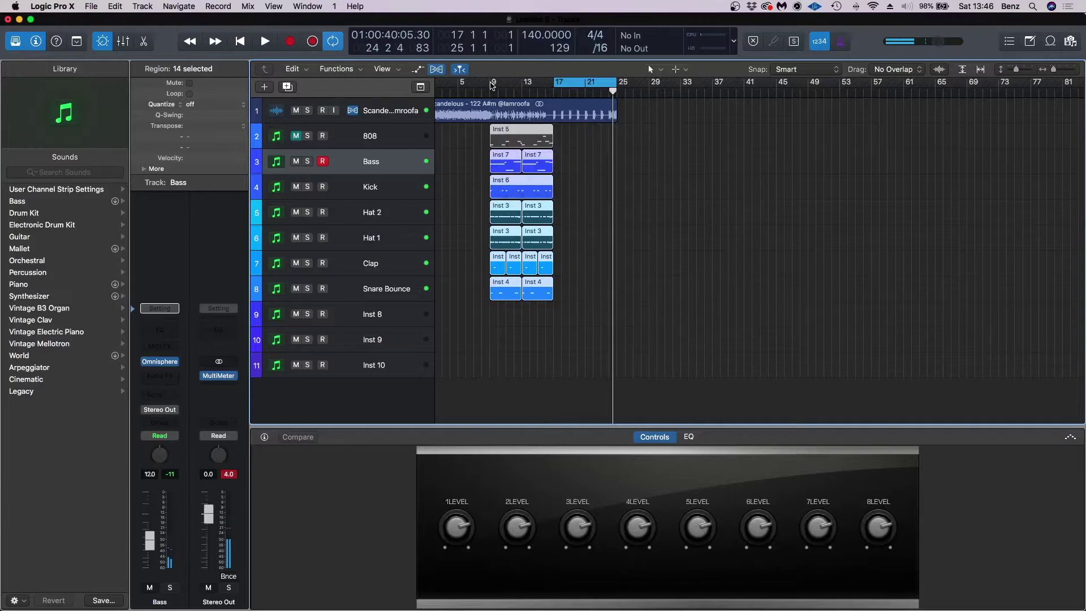
drag(487, 82, 553, 97)
key(space)
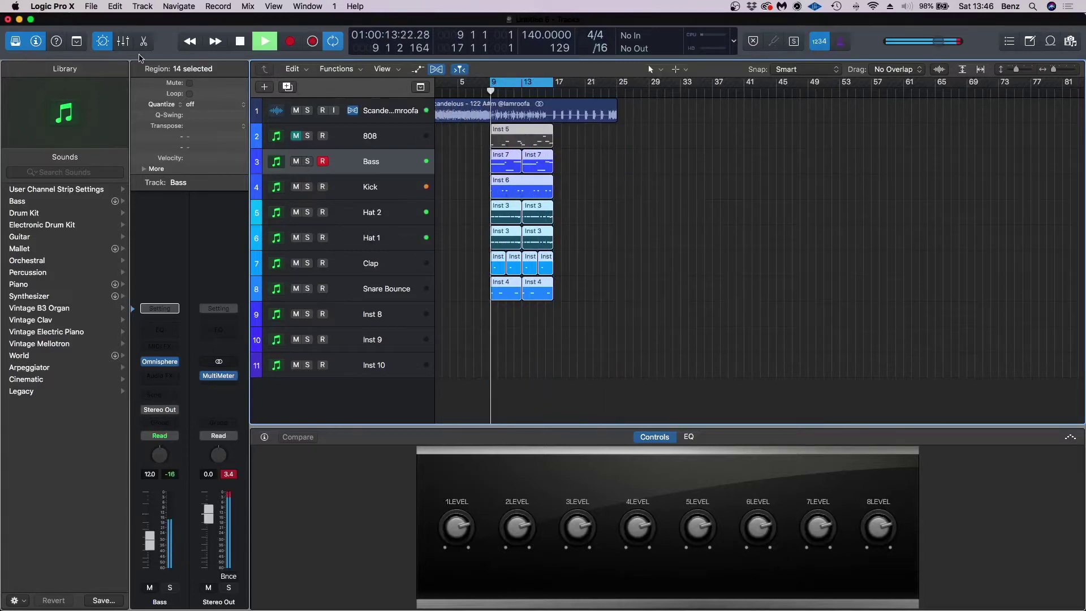
click(102, 41)
click(618, 255)
scroll(622, 254, up, 4)
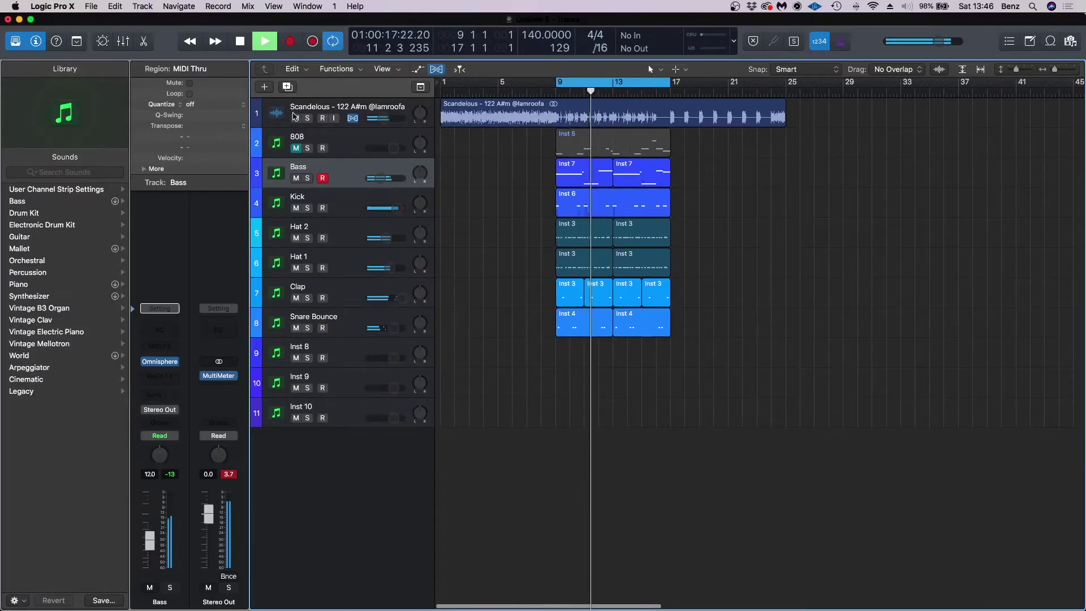
Step: Create two duplicates of the Scandelous audio track with the same channel settings
click(293, 116)
key(super+d)
key(super+d)
Step: Split the Scandelous loop at bars 9 and 17 and move its first section down to the Audio 2 track
key(t)
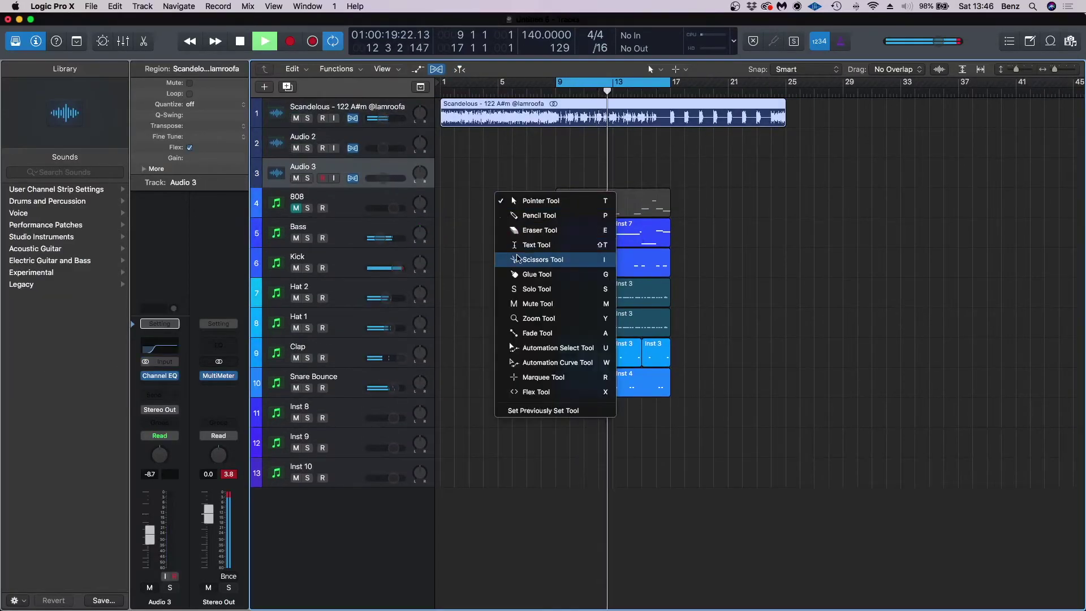
click(525, 264)
click(827, 69)
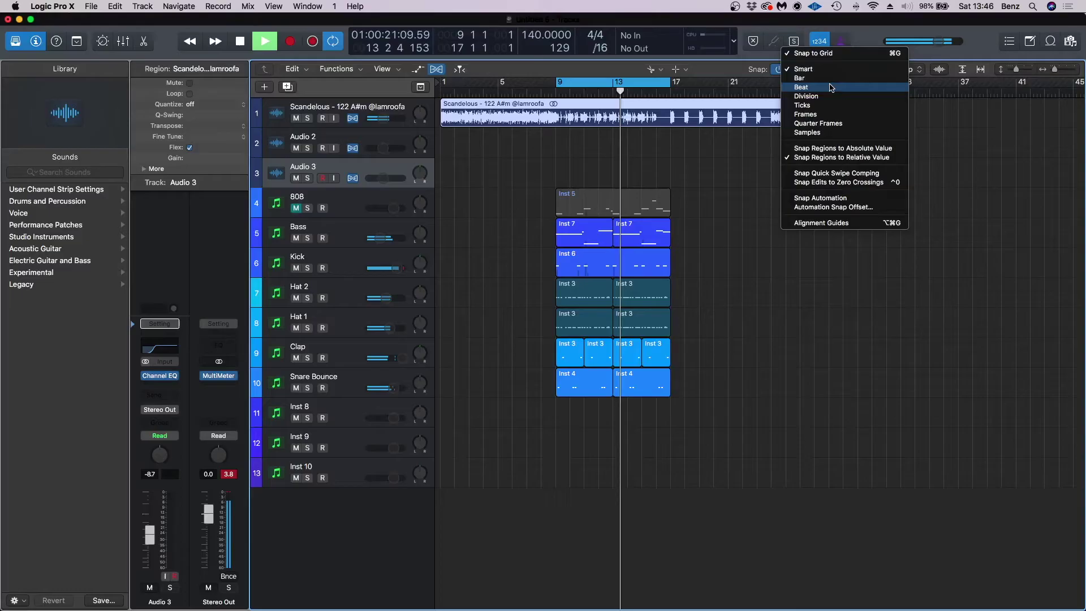
click(831, 148)
click(557, 116)
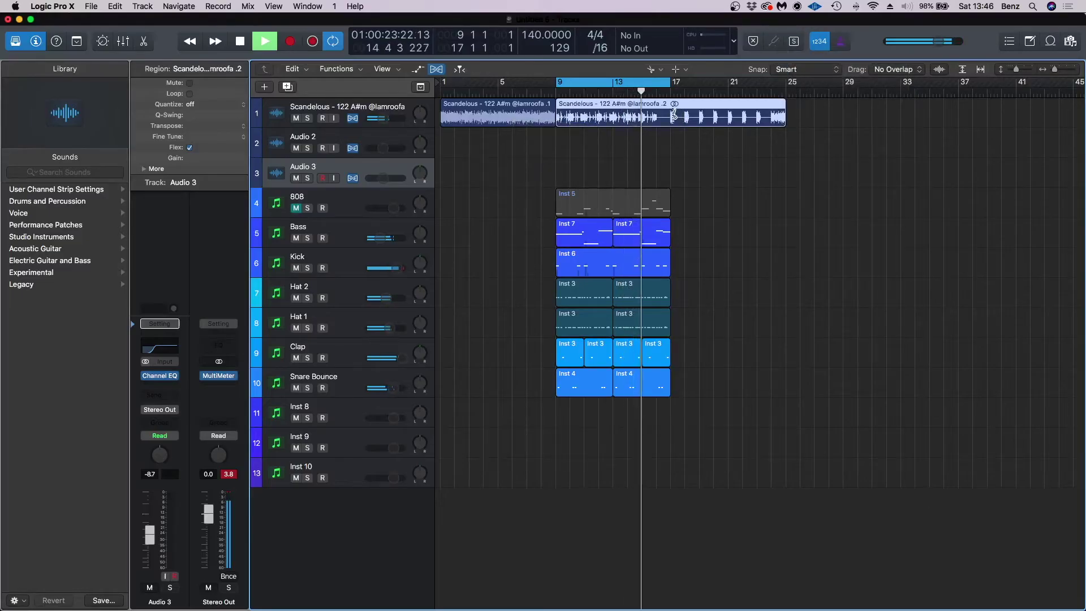
key(t)
click(674, 112)
key(space)
drag(511, 121, 512, 142)
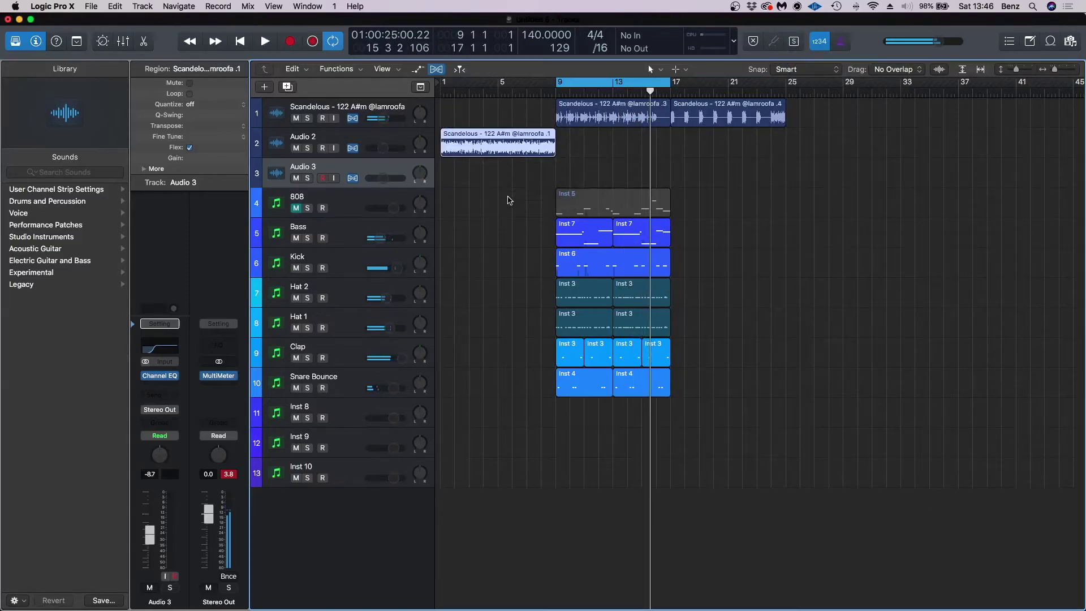
Step: Move all 808, bass and drum regions to start at bar 1 and play them with the cycle range set to bars 1 to 9
drag(508, 198, 656, 456)
drag(601, 207, 485, 207)
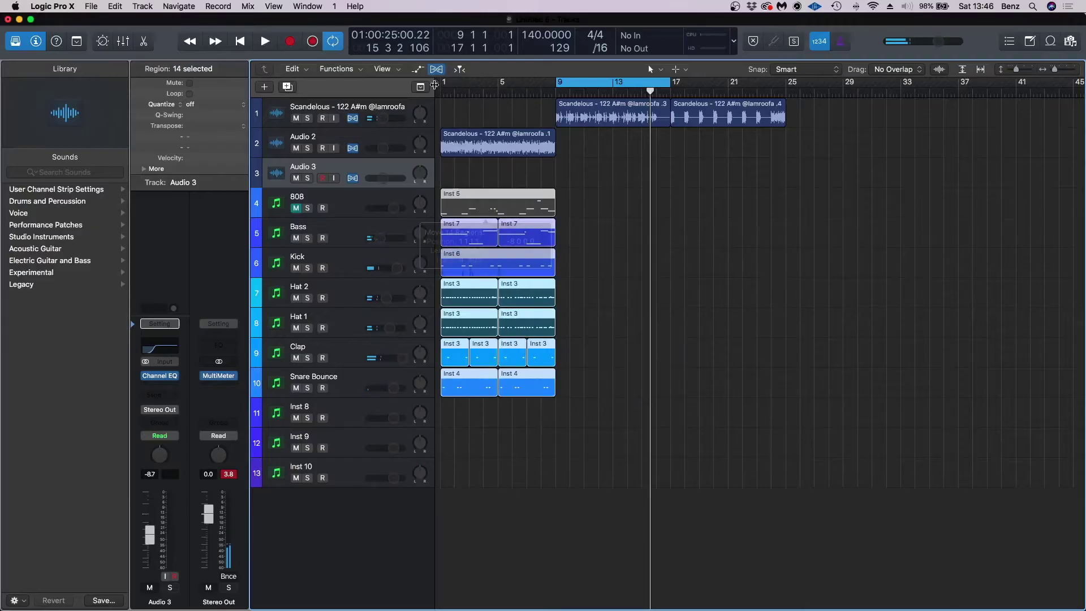
drag(443, 82, 557, 98)
key(space)
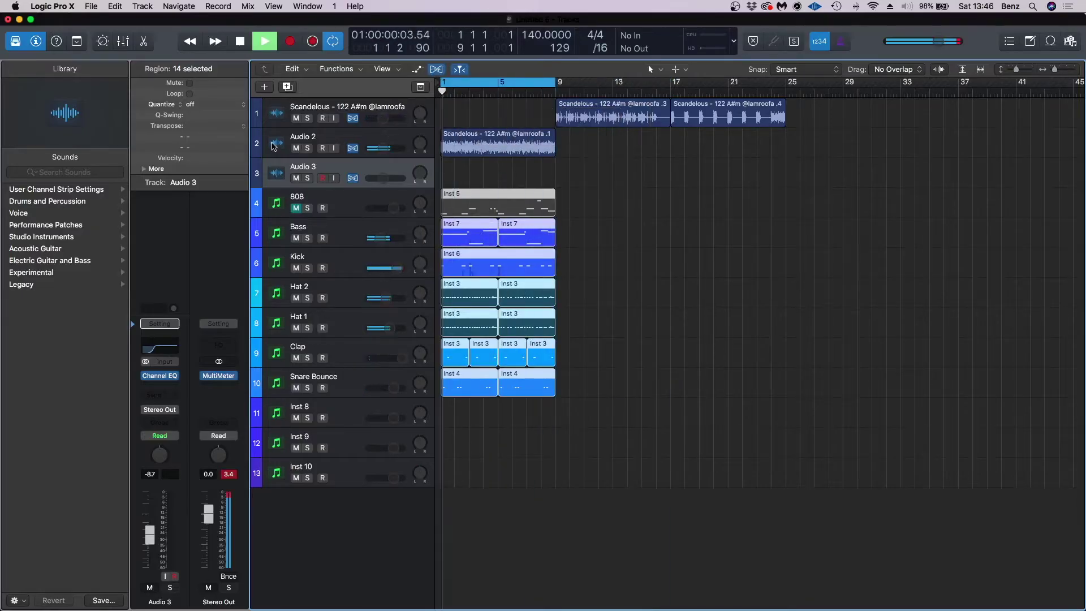
Step: Apply a 24 dB/Oct high cut at 2000 Hz in the Audio 2 track's Channel EQ
click(498, 144)
click(168, 354)
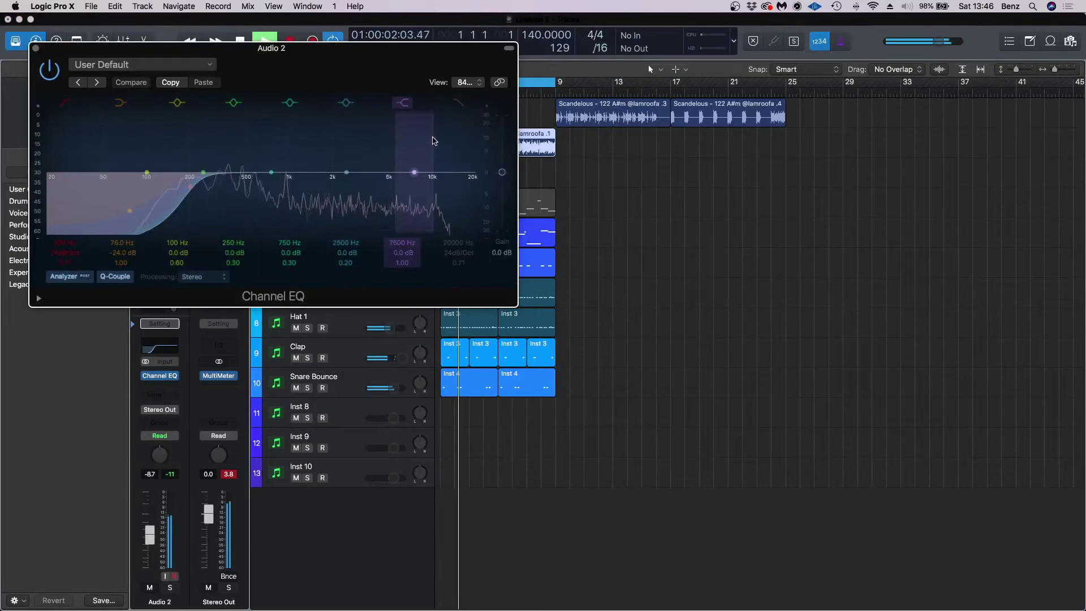
drag(358, 191, 298, 195)
drag(293, 70, 860, 374)
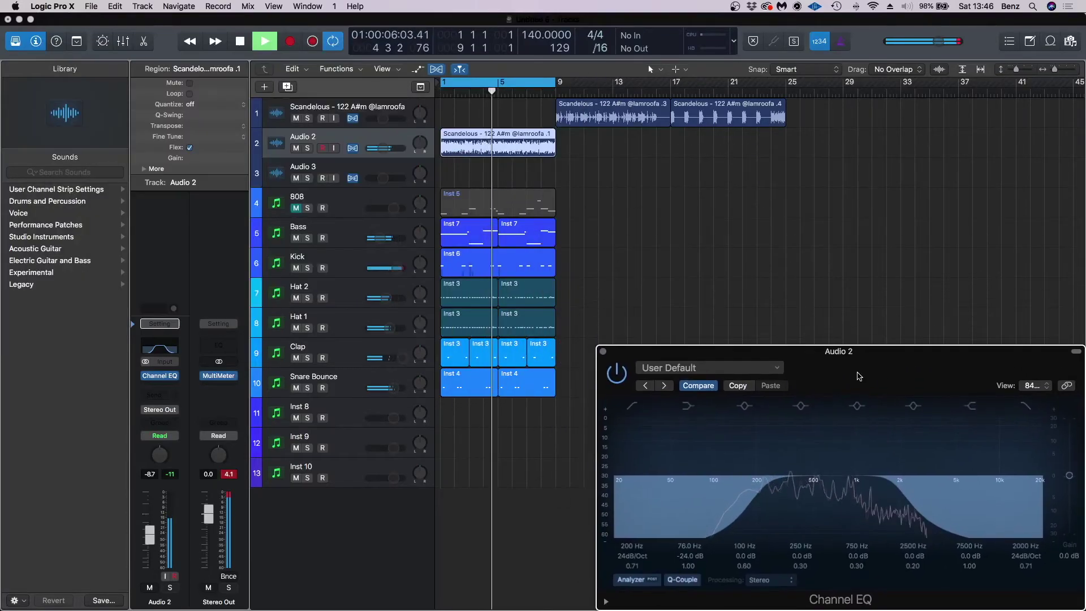
Step: Insert a stereo HY-TP2 after the Channel EQ on Audio 2, load its Drill 2 preset and close both plug-in windows
click(164, 385)
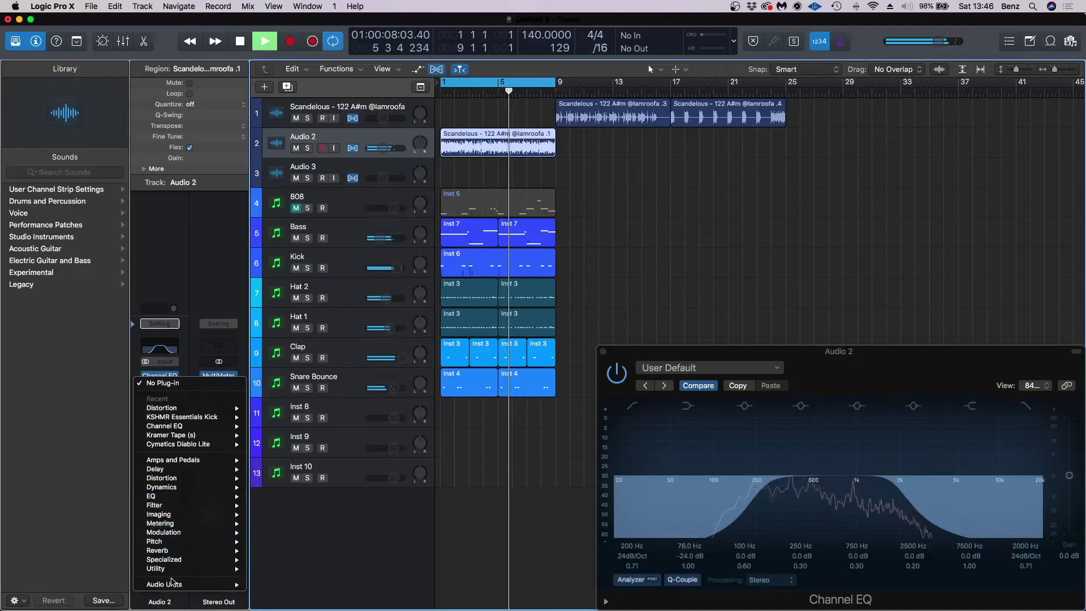
mouse_move(186, 584)
mouse_move(349, 390)
mouse_move(383, 390)
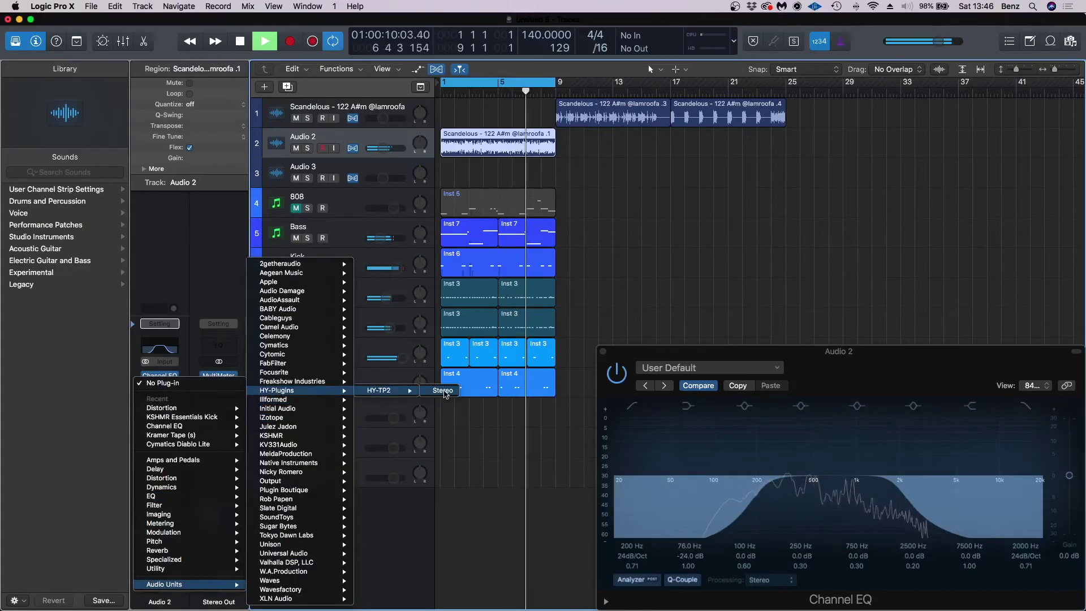
click(440, 391)
click(97, 83)
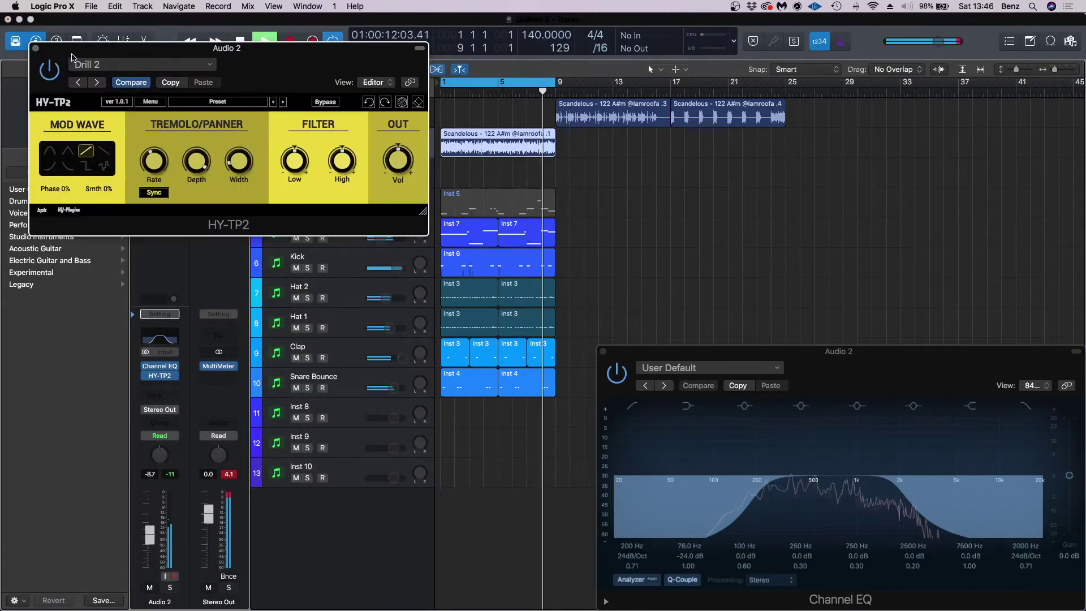
drag(72, 49, 729, 3)
click(691, 20)
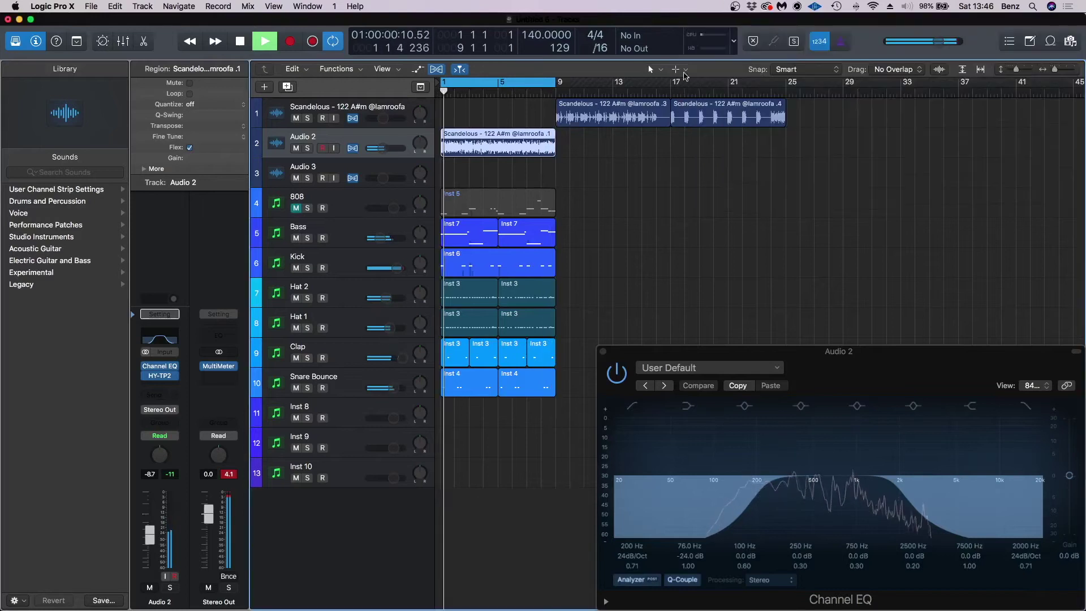
click(603, 353)
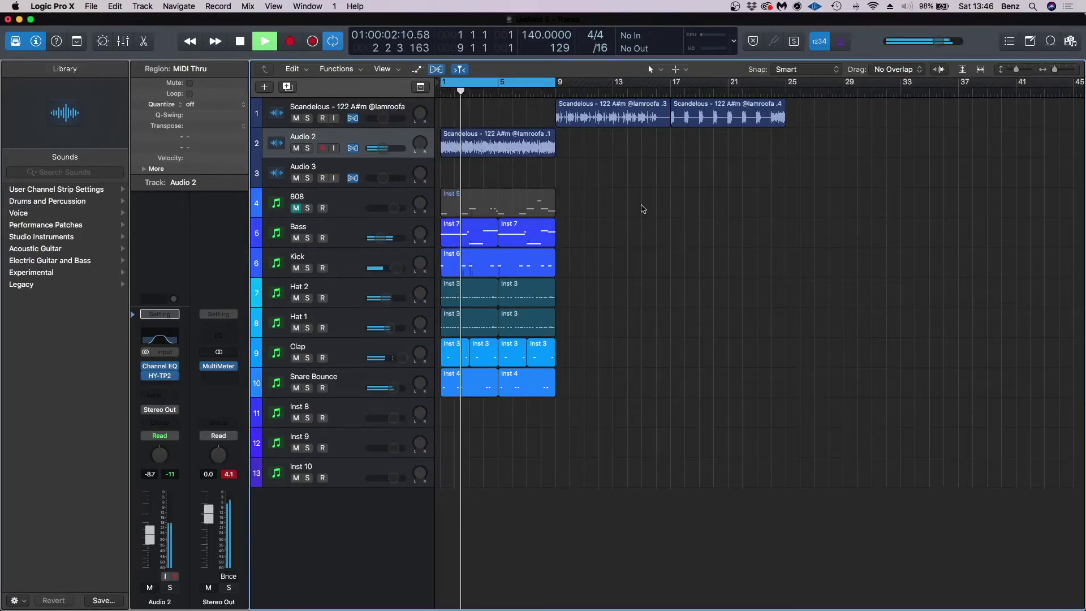
Step: Copy the Scandelous section at bar 17 to bar 1 of the Audio 3 track and play the loop
key(space)
drag(693, 119, 463, 179)
key(space)
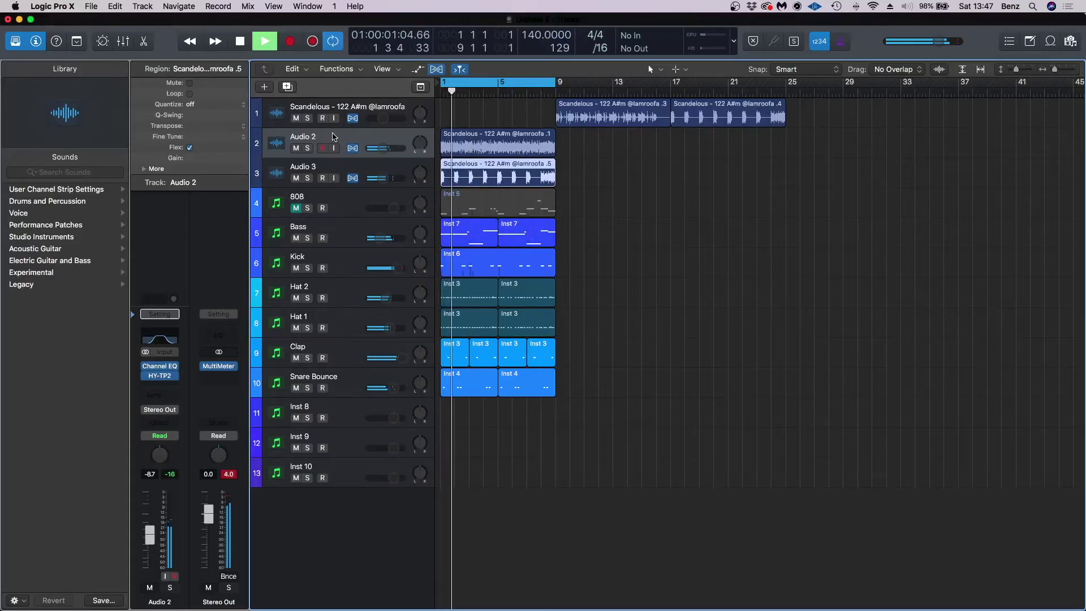
Step: Lower the Audio 2 fader to -9.0 dB and copy its Channel EQ to the slot below HY-TP2
click(331, 141)
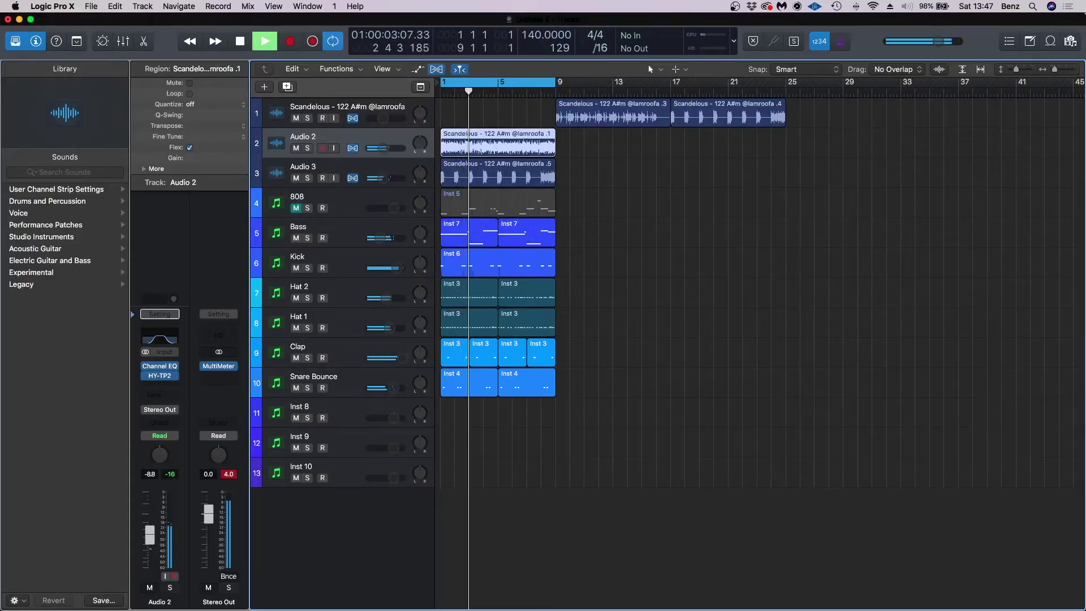
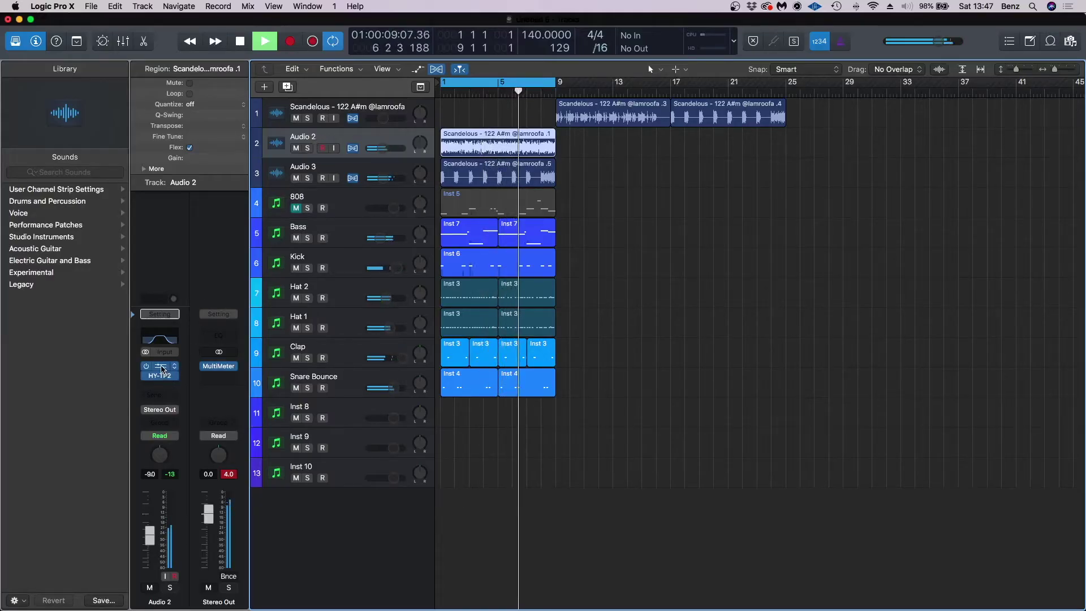
drag(159, 367, 161, 384)
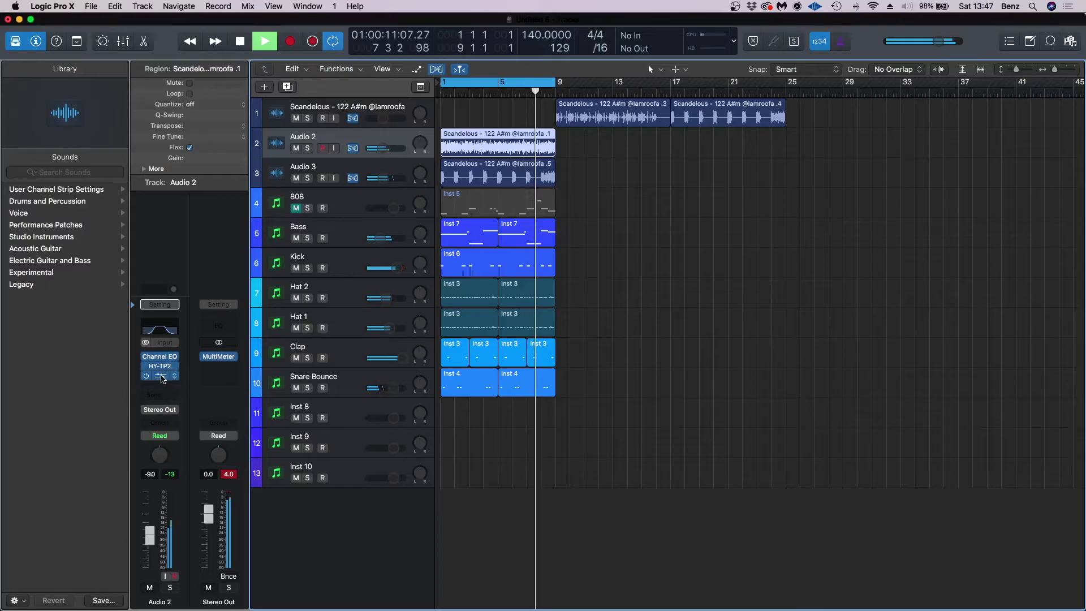
click(699, 276)
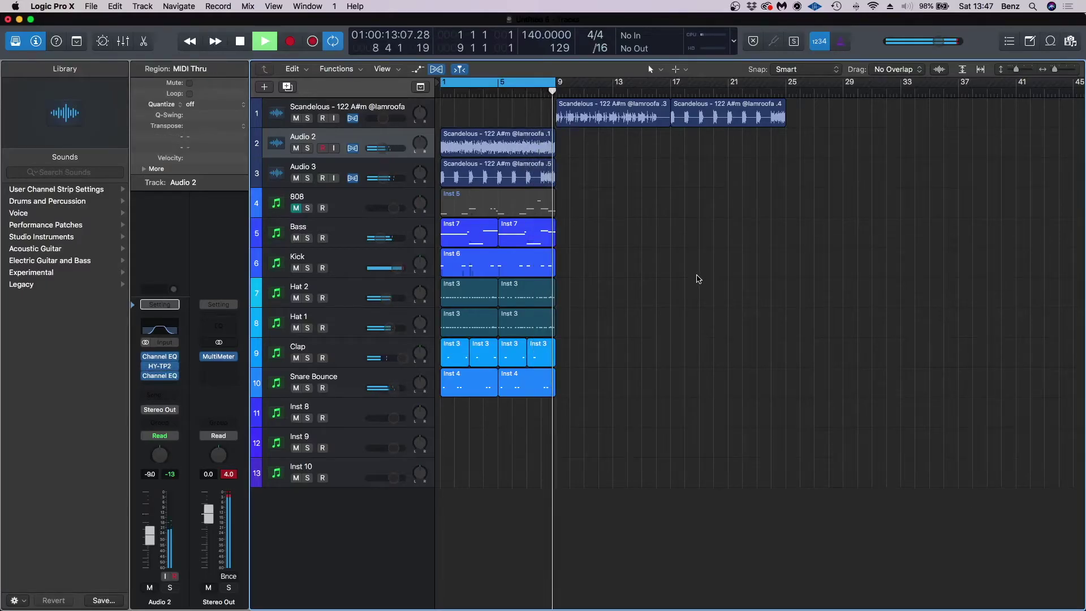
Step: Move the Scandelous section at bar 9 on the first track to bar 1 and play the layered loop
scroll(633, 280, down, 3)
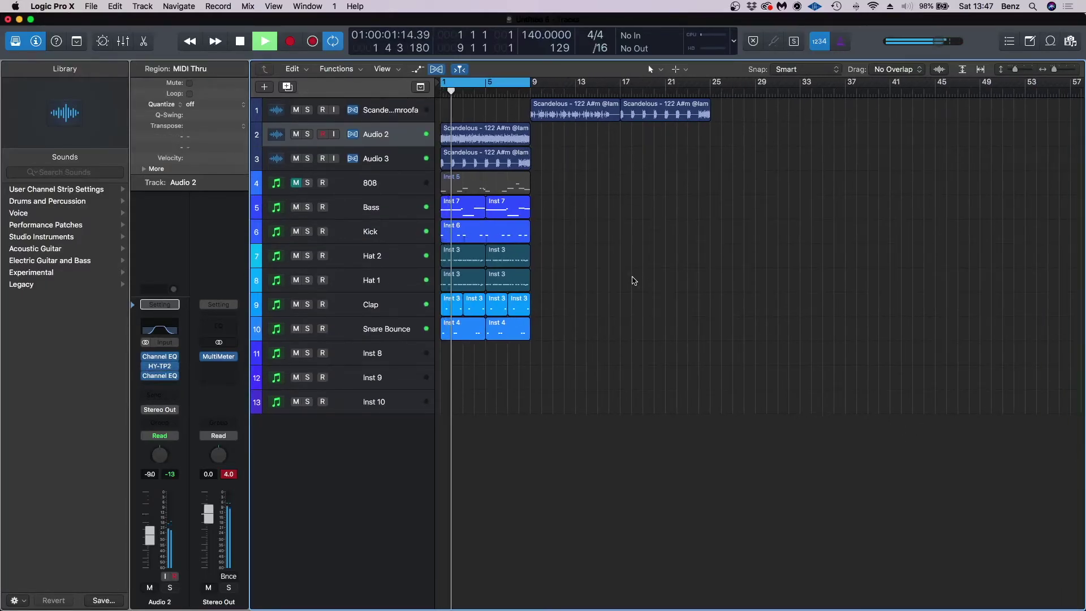
scroll(567, 277, up, 2)
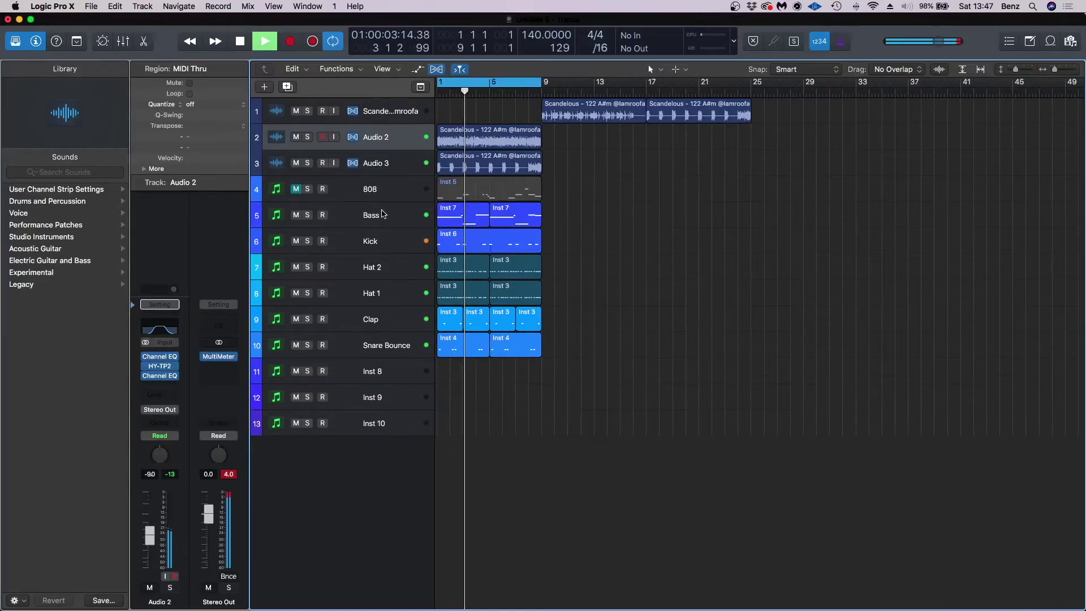
scroll(589, 233, down, 1)
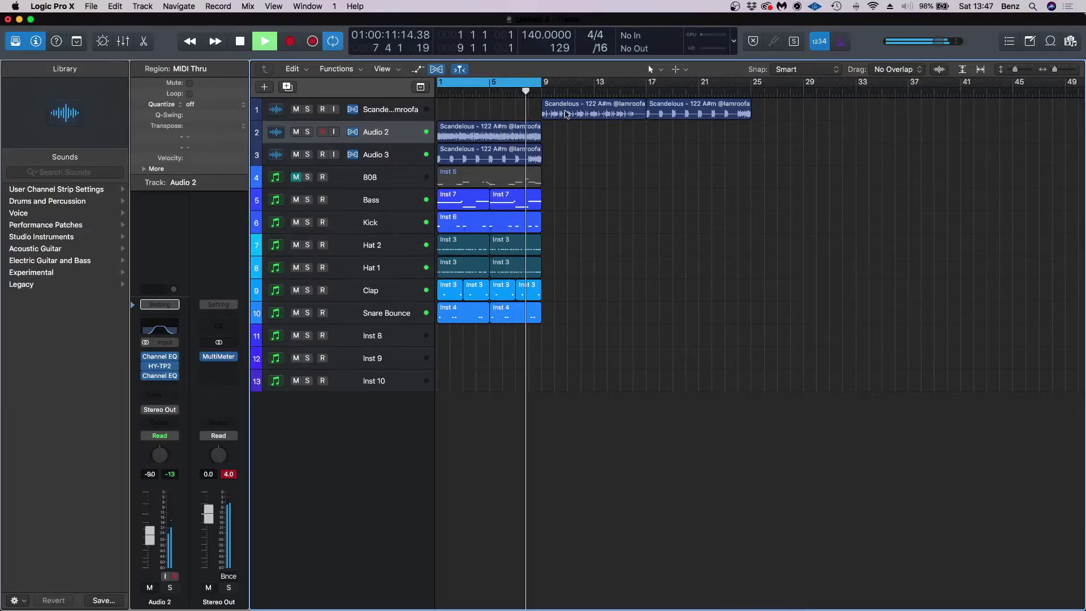
drag(565, 113, 460, 110)
key(space)
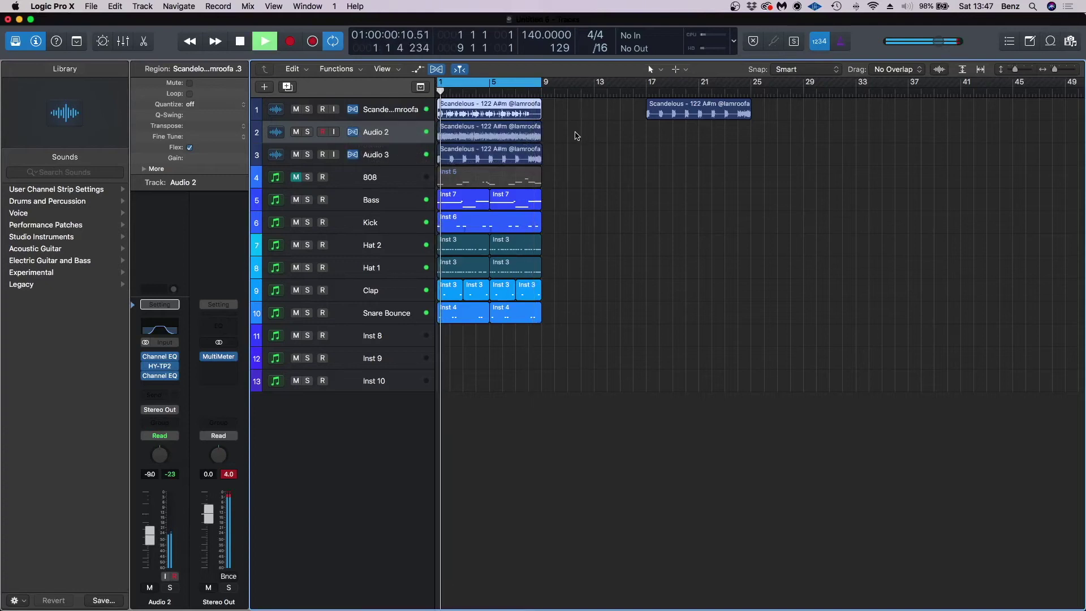
Step: Select the first Scandelous track and delete the leftover region at bar 17
click(381, 111)
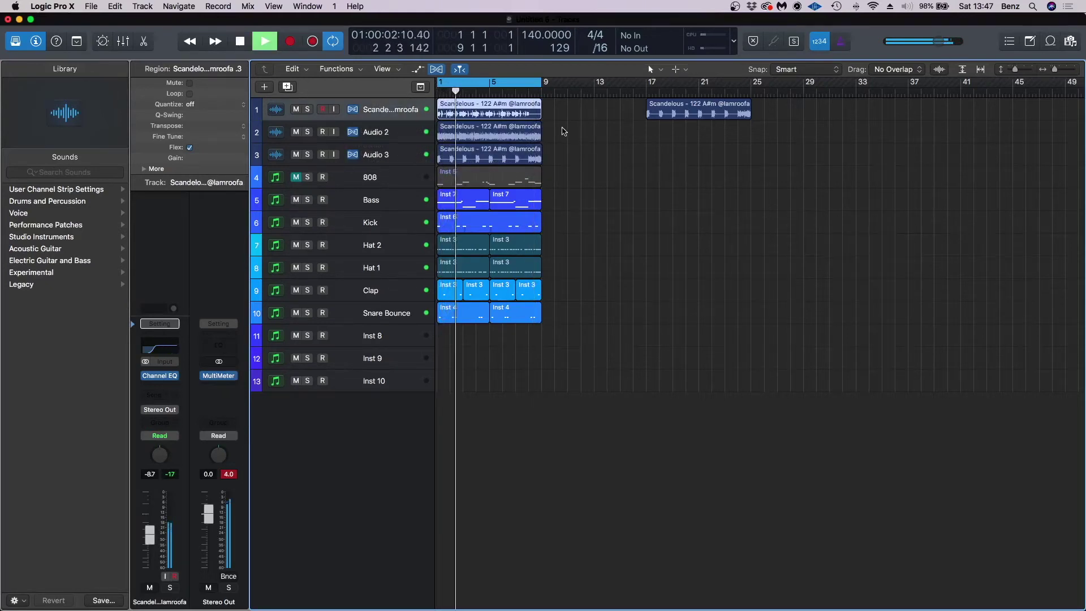
click(582, 134)
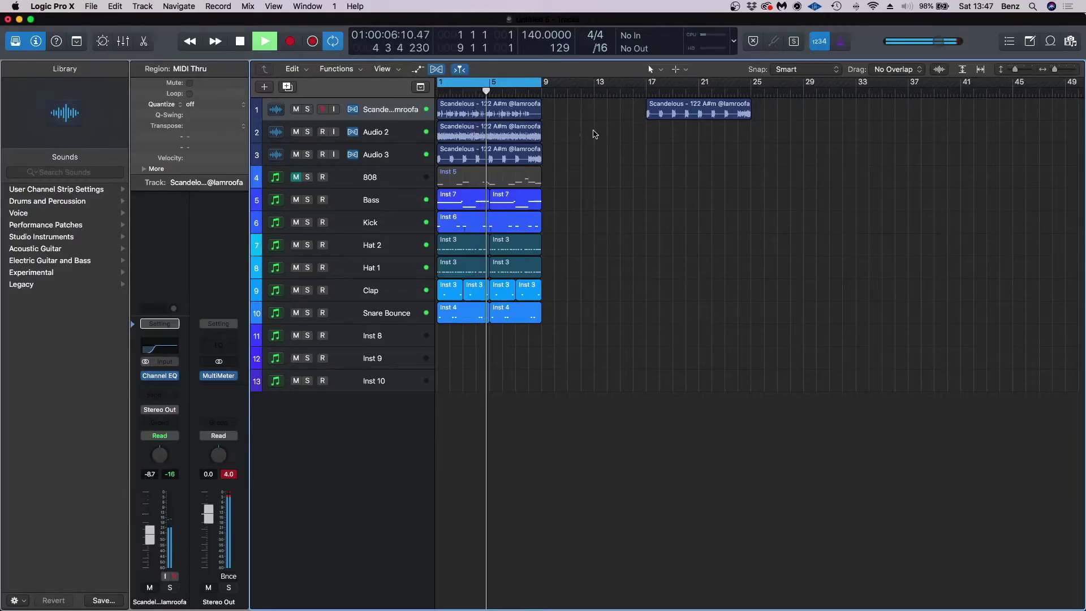
drag(594, 134, 705, 113)
key(BackSpace)
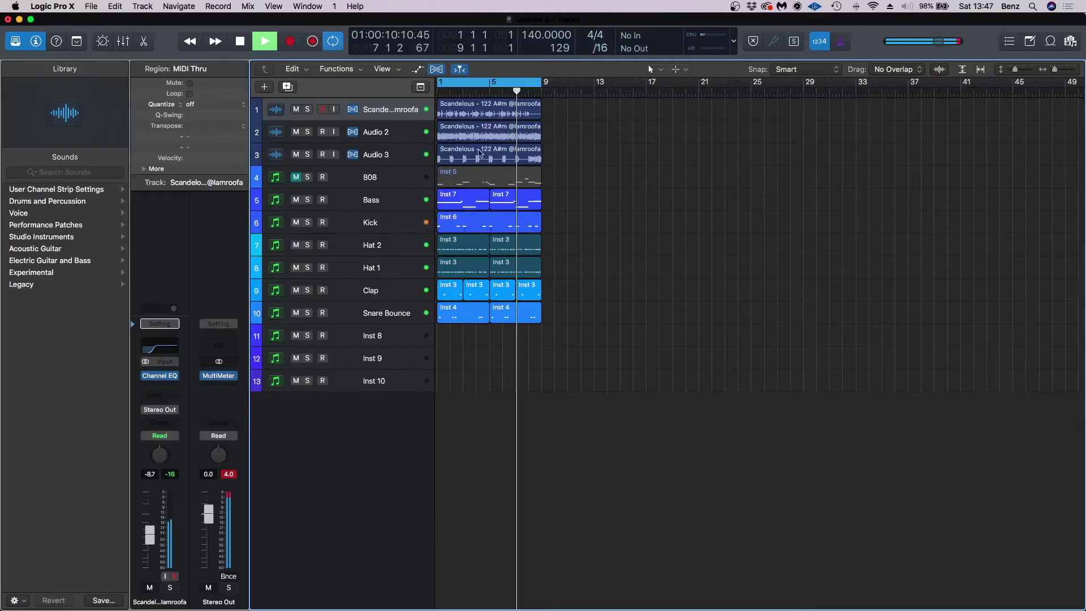
Step: Mute the first Scandelous track and load Kontakt as the instrument on the Inst 8 track
click(404, 337)
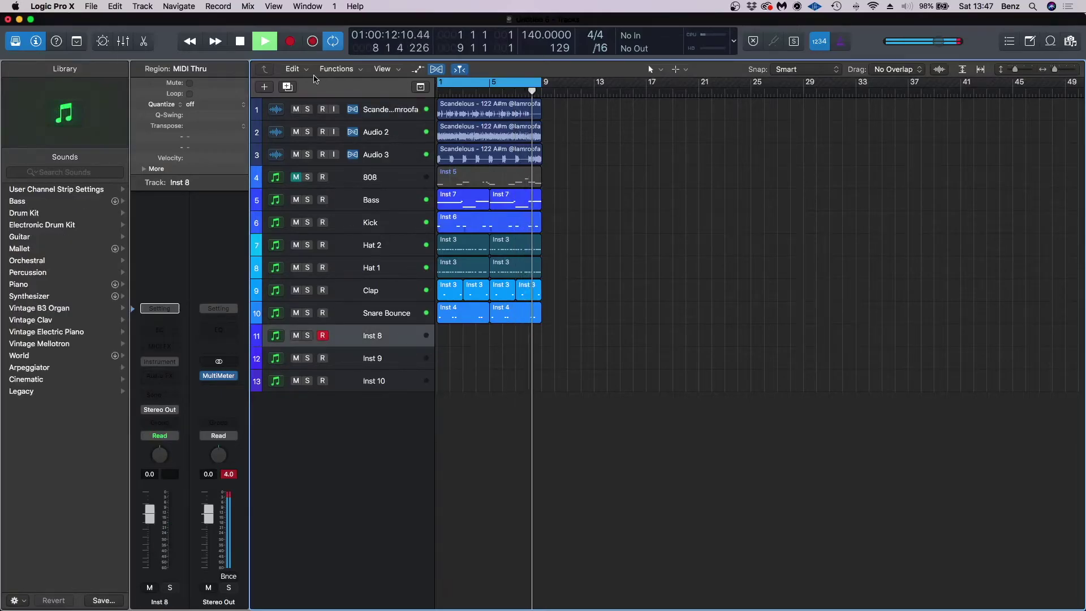
click(294, 109)
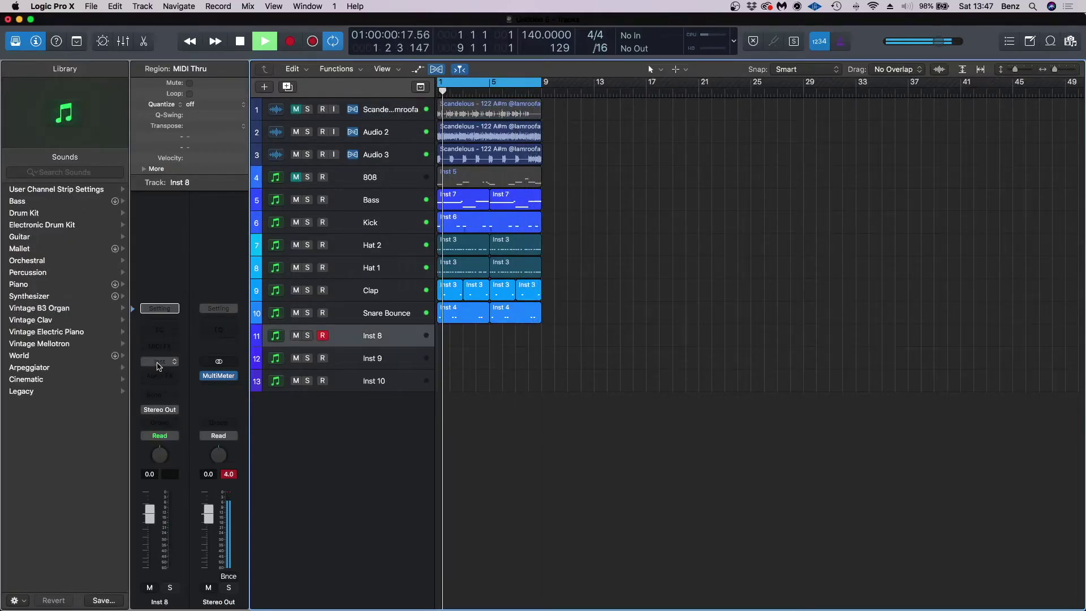
click(163, 361)
mouse_move(165, 384)
click(291, 402)
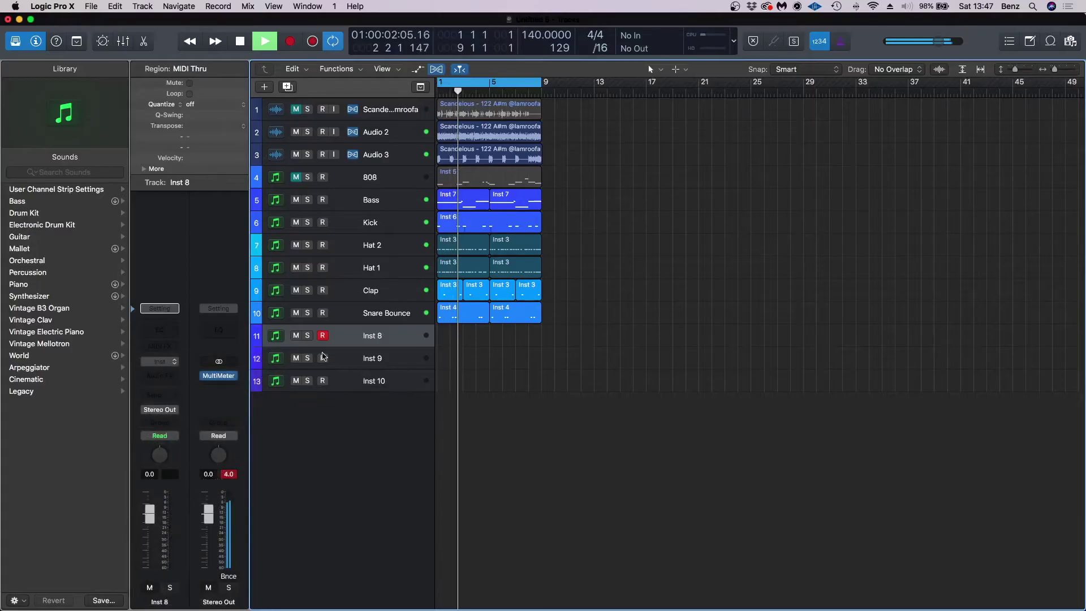
drag(342, 48, 794, 6)
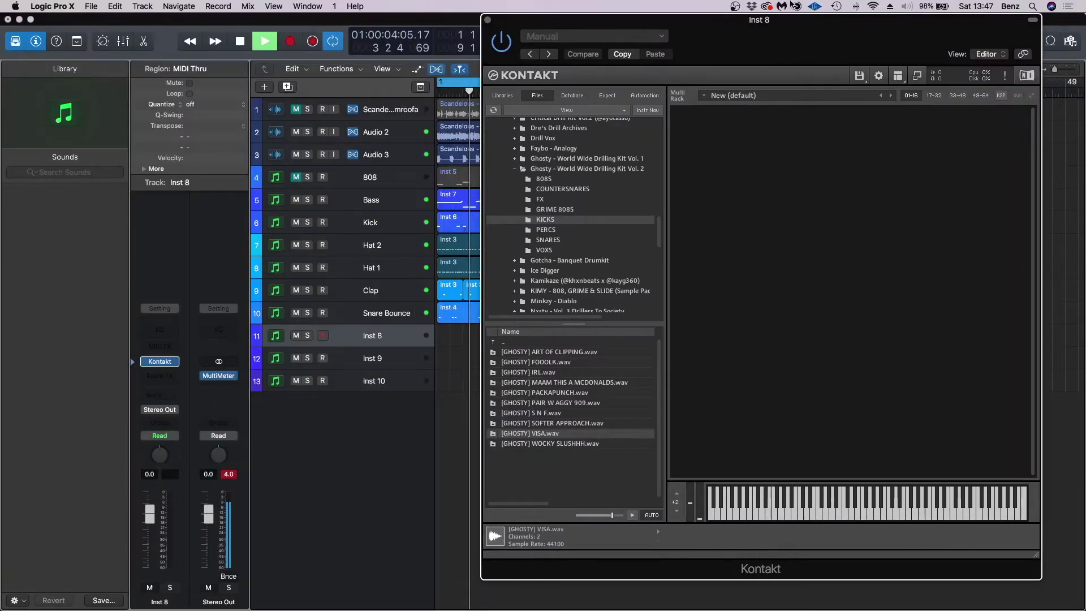
Step: Audition the percussion samples in Ghosty - World Wide Drilling Kit Vol. 2 with the Inst 8 fader raised to 2.9 dB
click(544, 231)
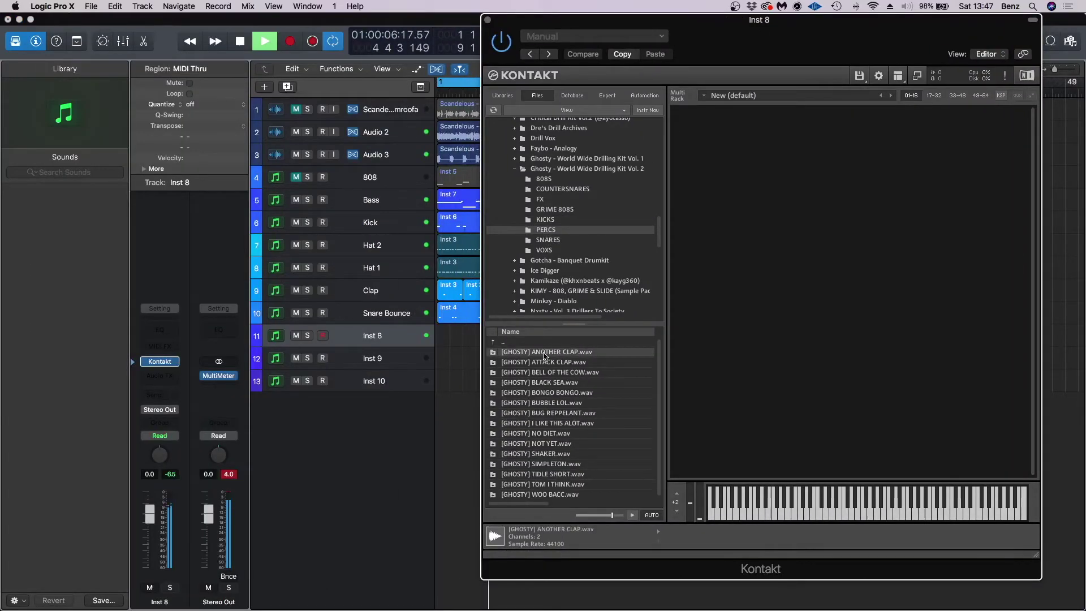
key(Down)
click(259, 471)
click(529, 374)
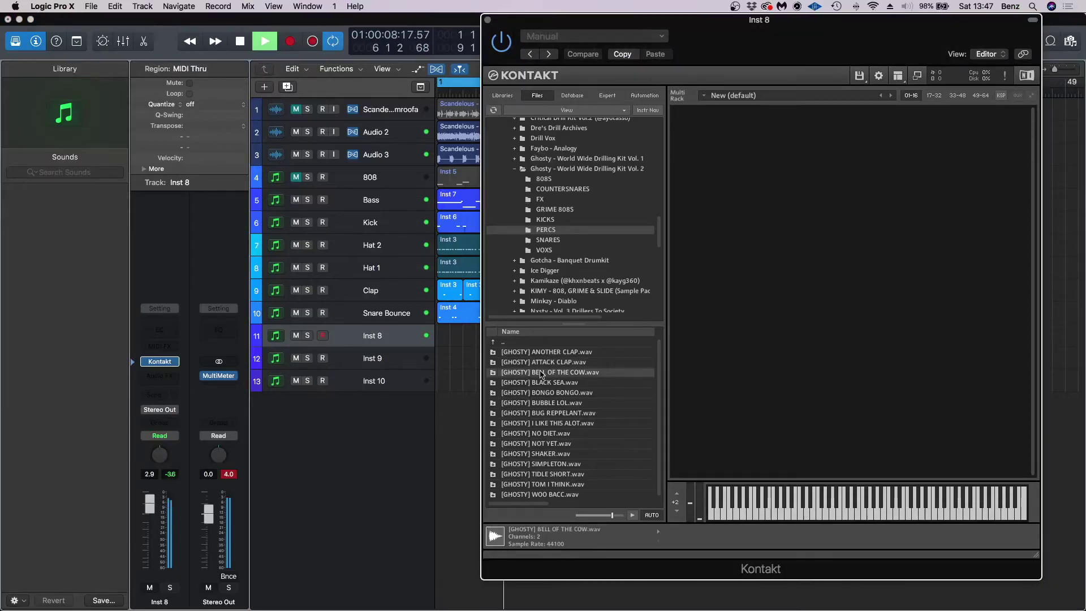
key(Down)
key(Down)
key(Down)
key(Down)
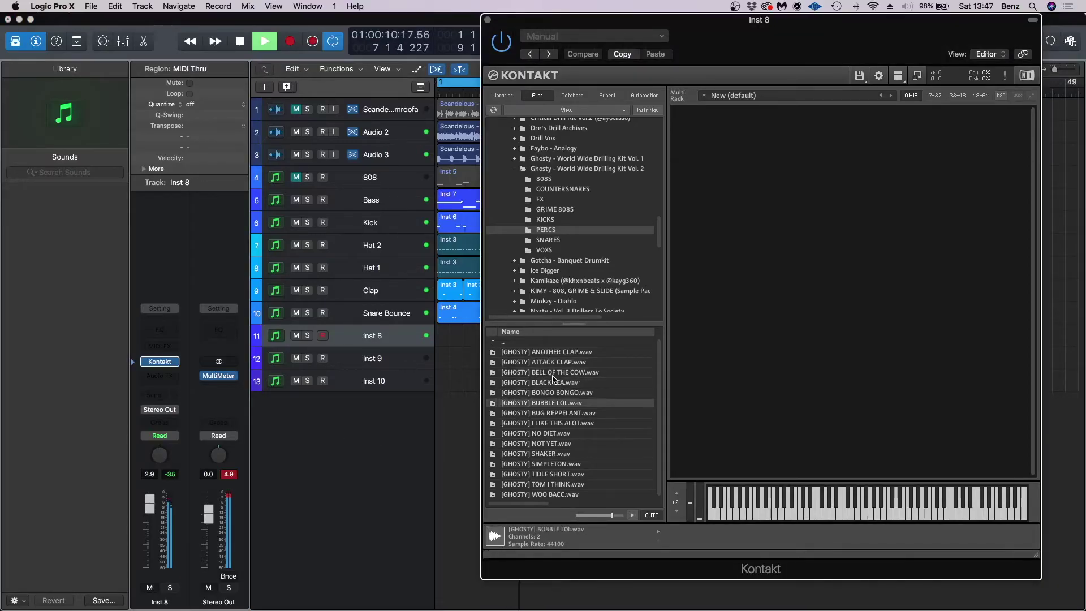
key(Down)
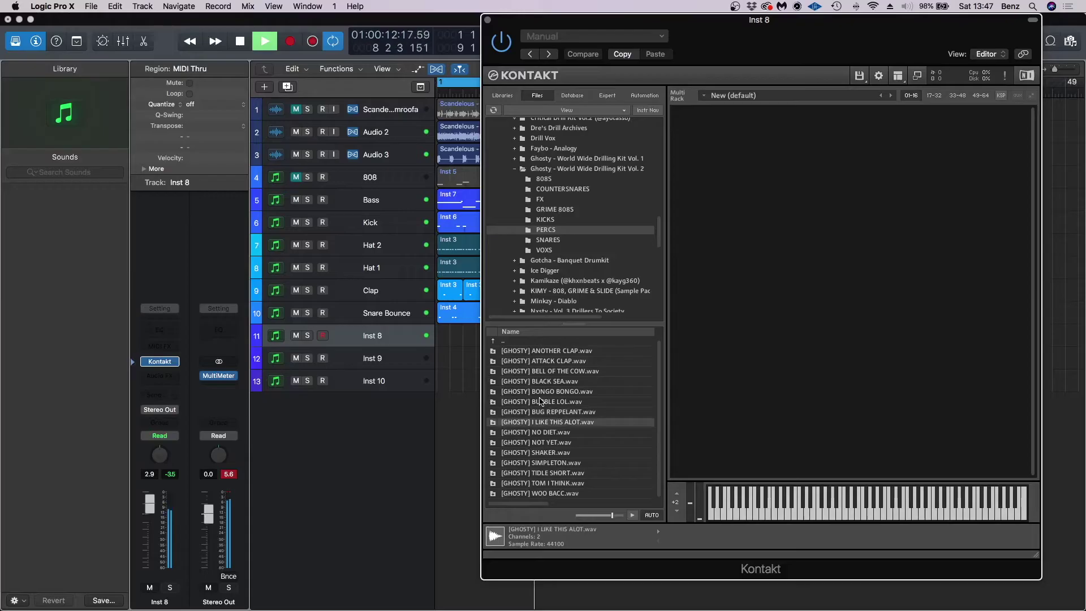
click(542, 473)
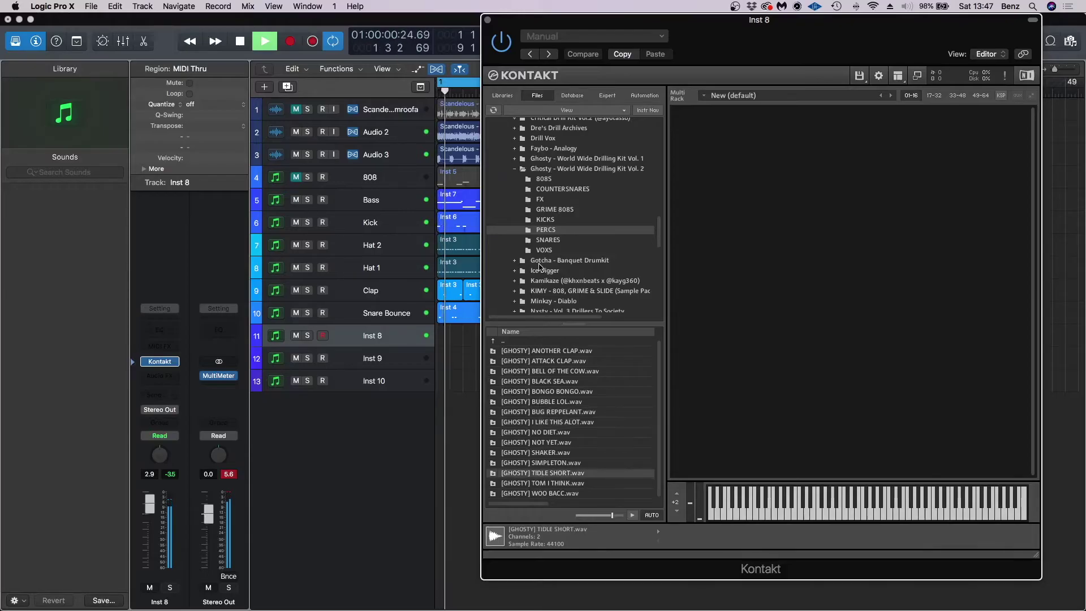
Step: Collapse the Ghosty Vol. 2 kit and open the Fx folder of the ICE DIGGER Wonder Drum kit
click(526, 168)
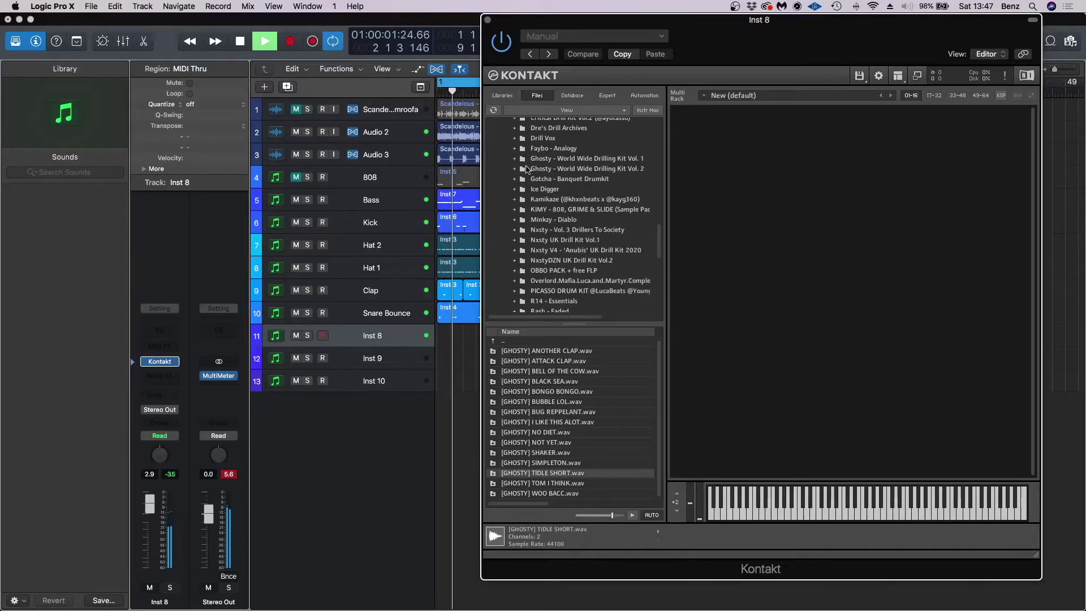
click(543, 190)
double_click(541, 352)
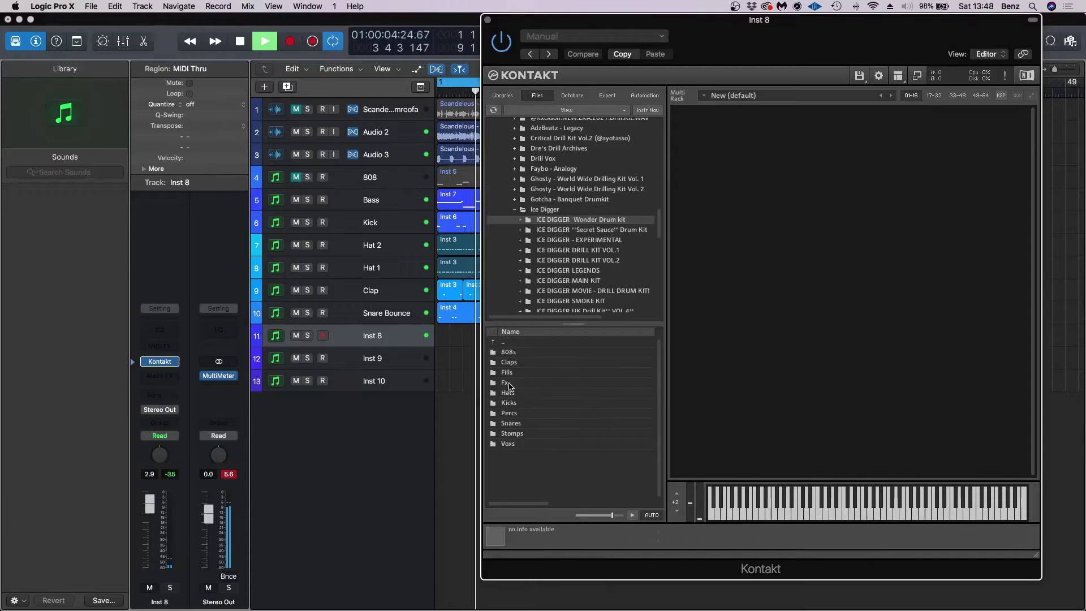
double_click(509, 383)
Step: Audition the Fx samples of the ICE DIGGER Wonder Drum kit to find an effect for the beat
click(531, 353)
key(Down)
key(Down)
key(Down)
key(Down)
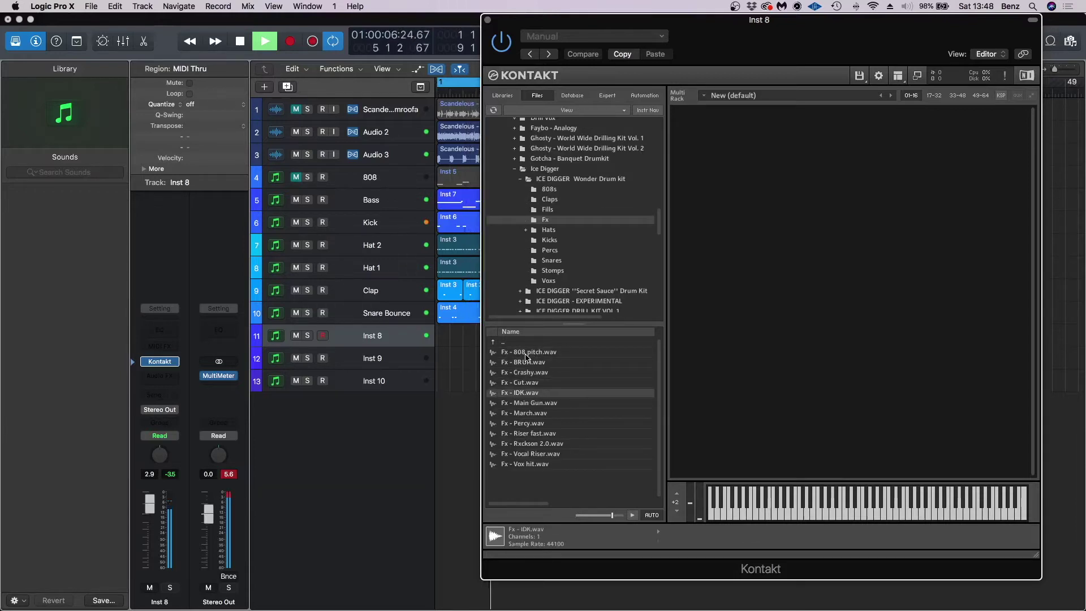
click(526, 365)
key(Down)
key(Down)
key(Down)
key(Down)
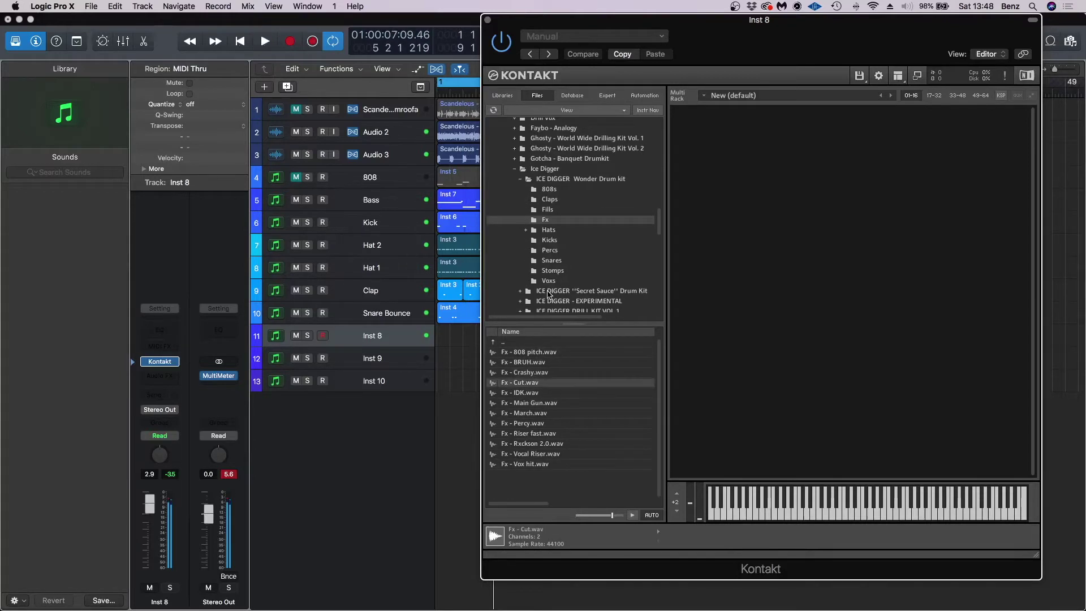
key(Down)
click(549, 251)
click(545, 221)
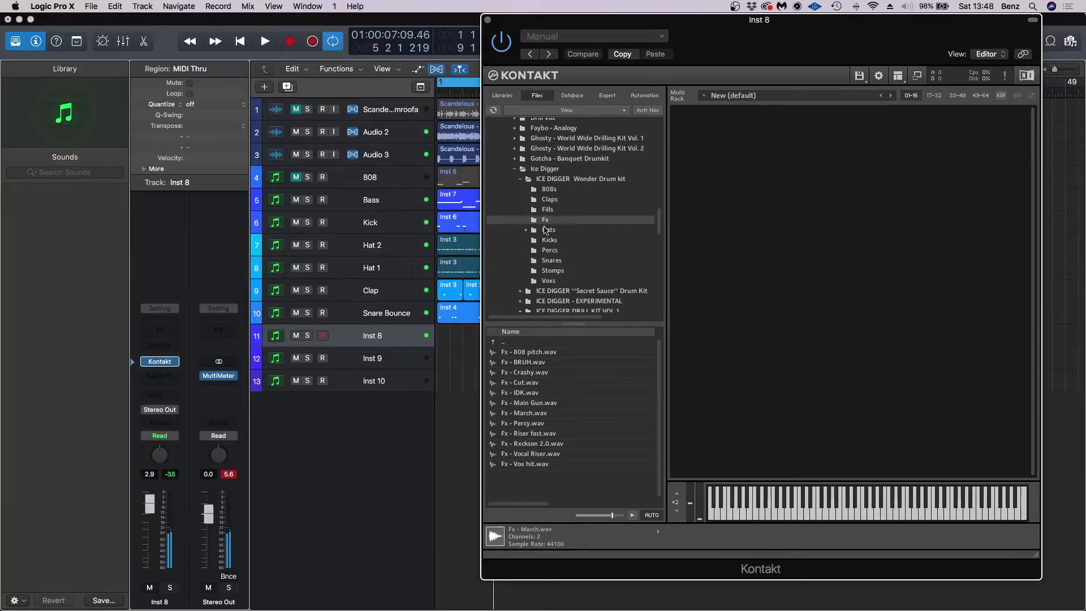
key(Up)
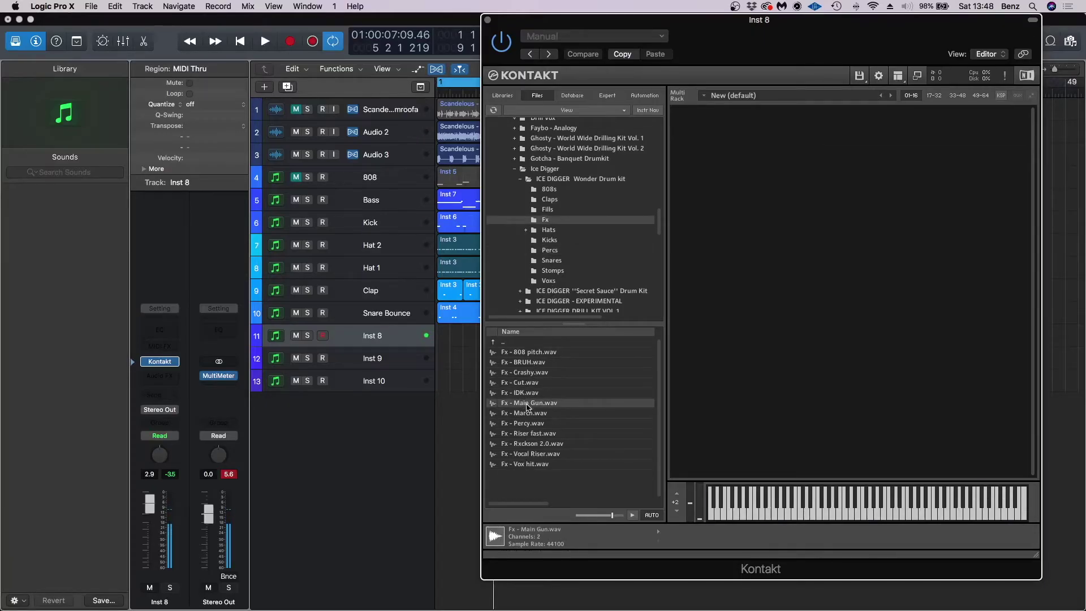
Step: Load Fx - Main Gun.wav into Kontakt and insert a stereo Tape Delay on the Inst 8 track
double_click(527, 404)
click(161, 377)
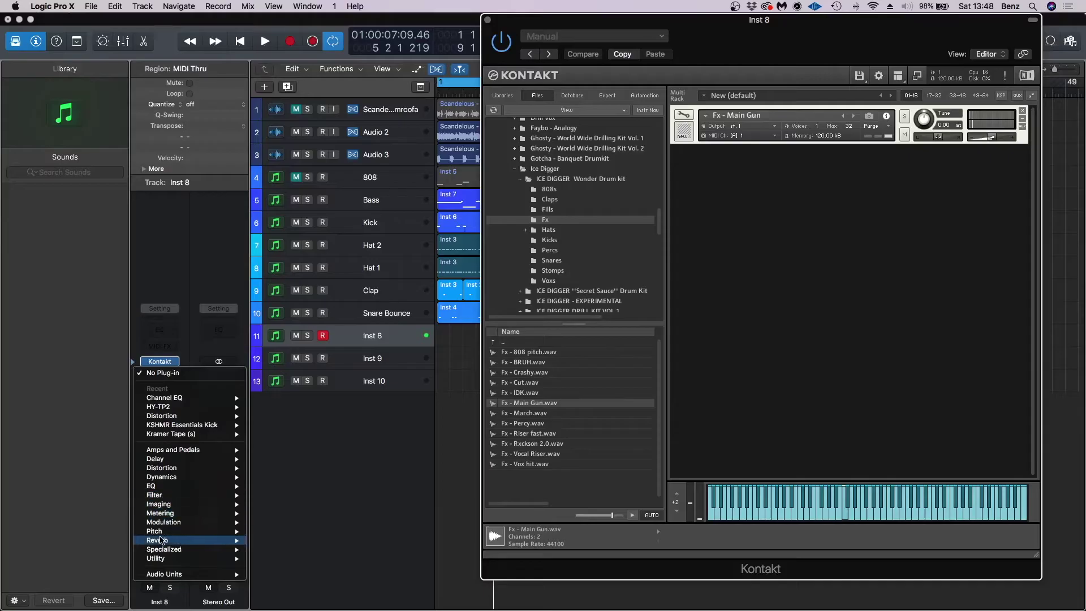
mouse_move(164, 458)
mouse_move(290, 496)
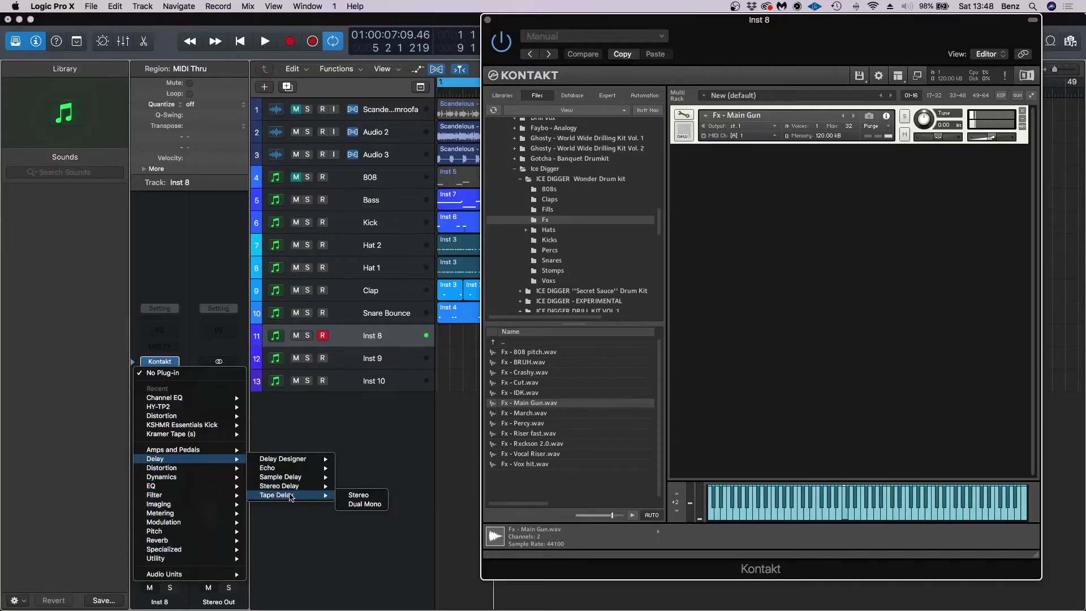
click(360, 495)
Step: Open the Main Gun instrument's edit view and set the Tape Delay to a 1/2 note with 100% dry output
click(683, 115)
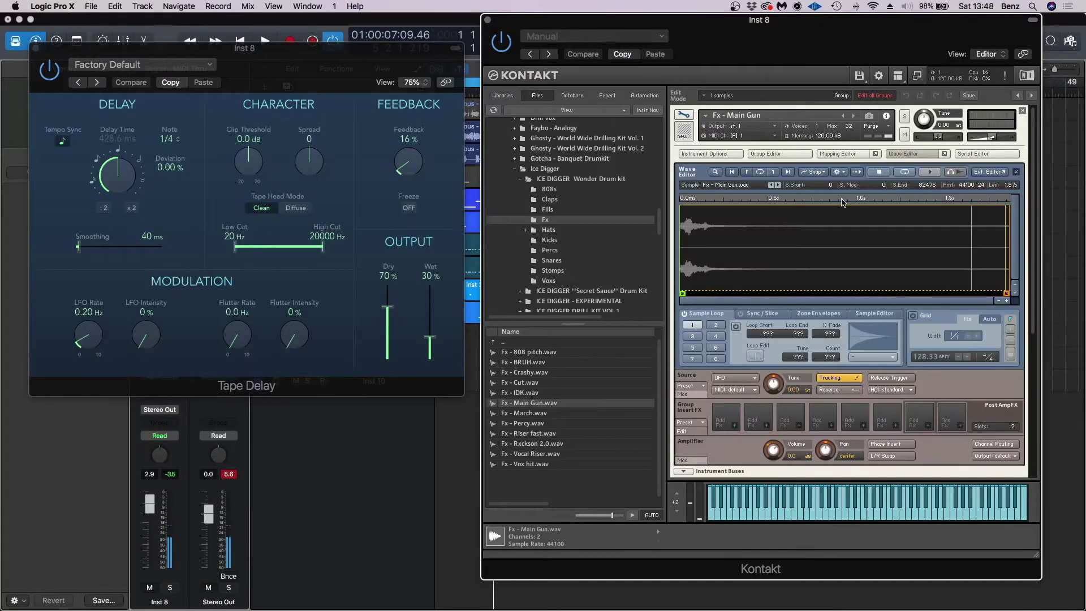
click(169, 140)
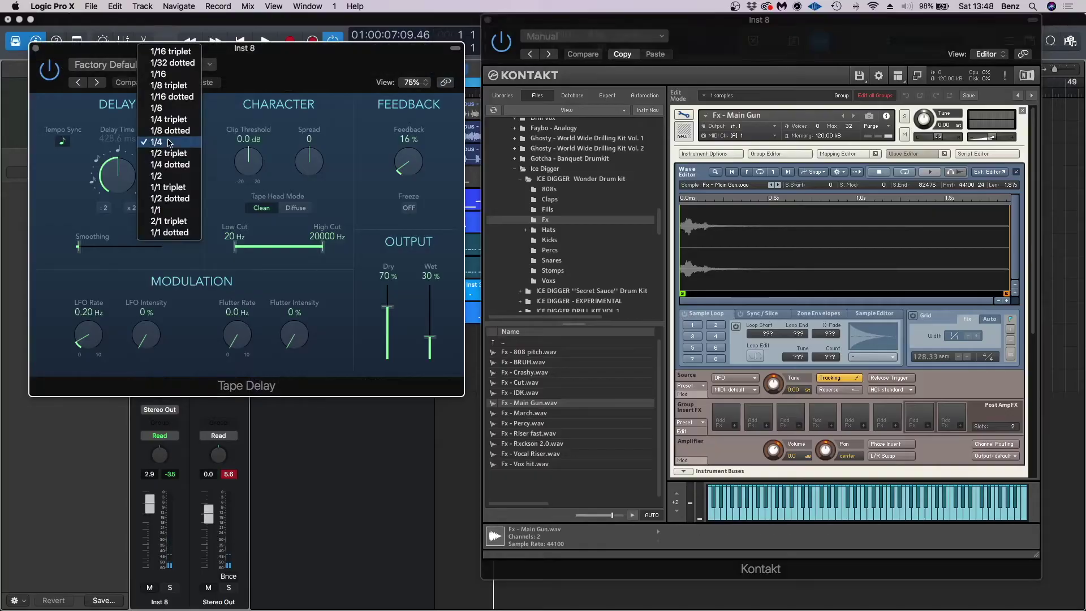
click(156, 176)
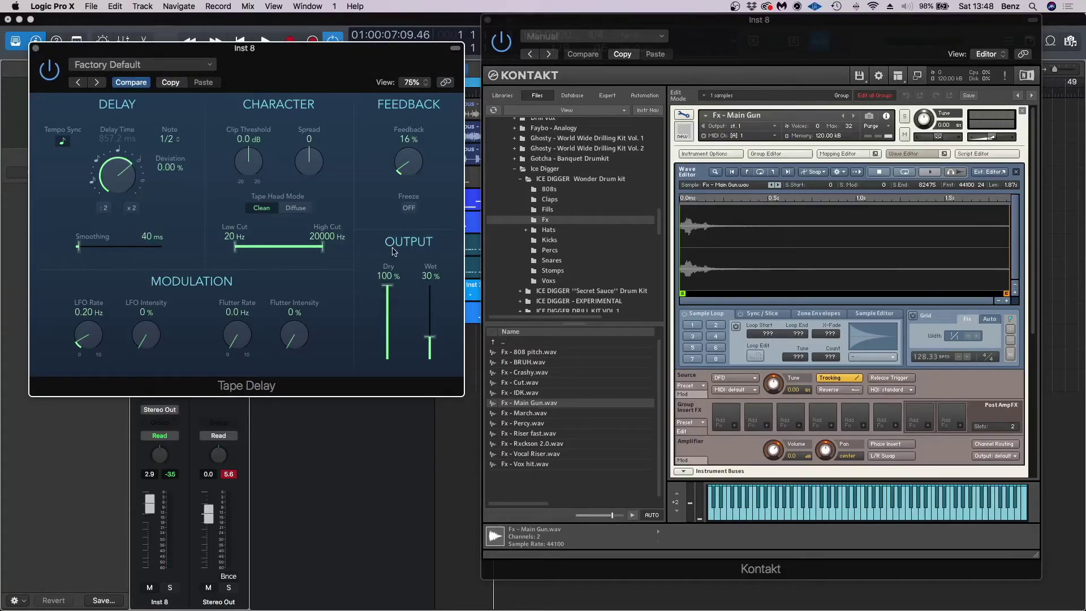
click(36, 48)
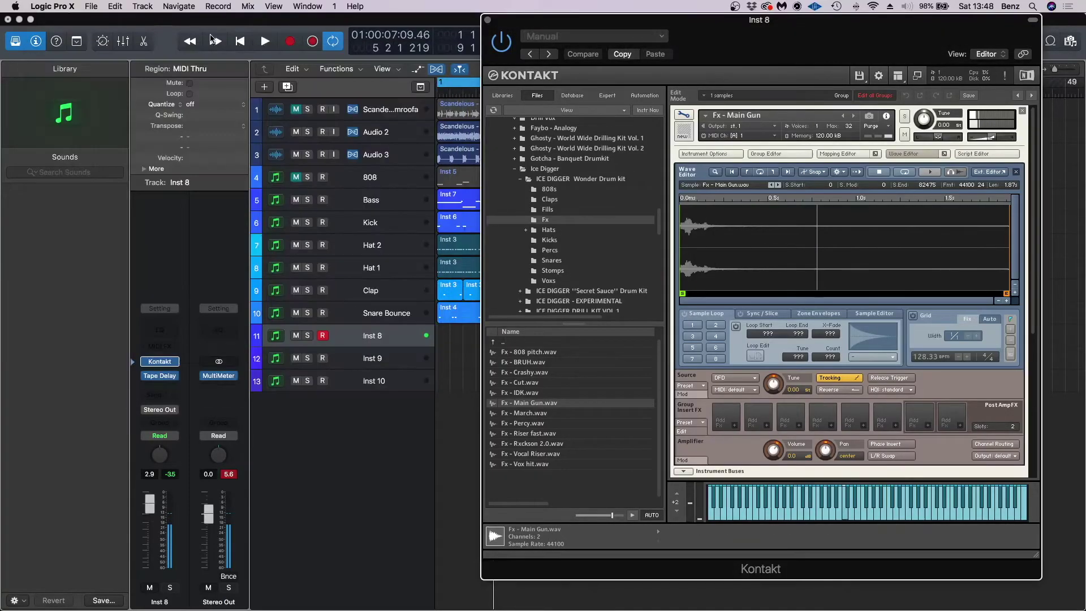
click(487, 20)
Step: Raise the Inst 8 fader to 6.0 dB and capture the gun note played live over the loop as a region at bar 1
click(264, 43)
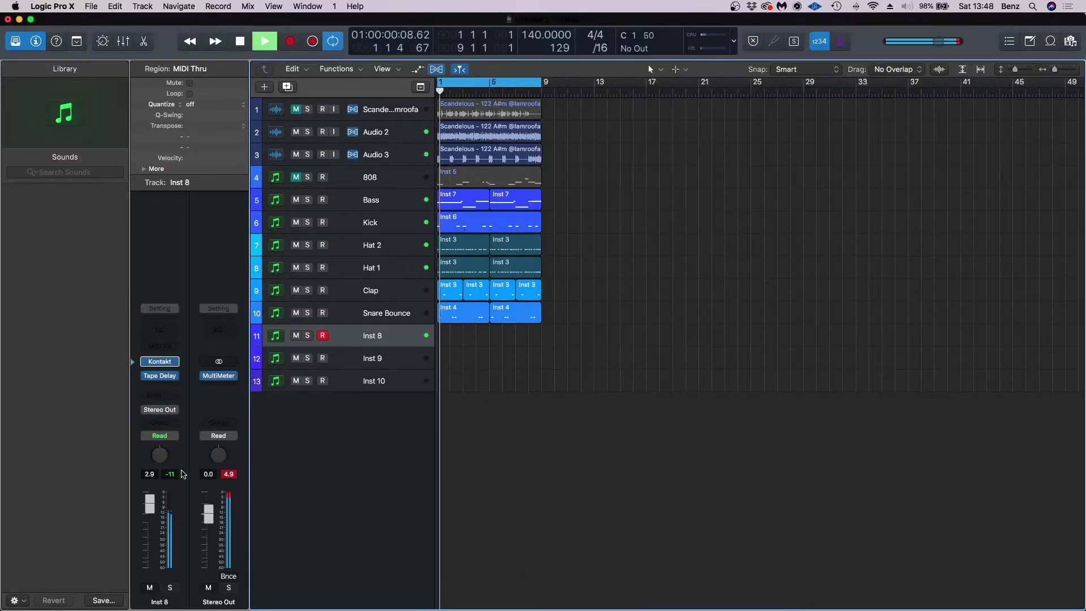
click(313, 42)
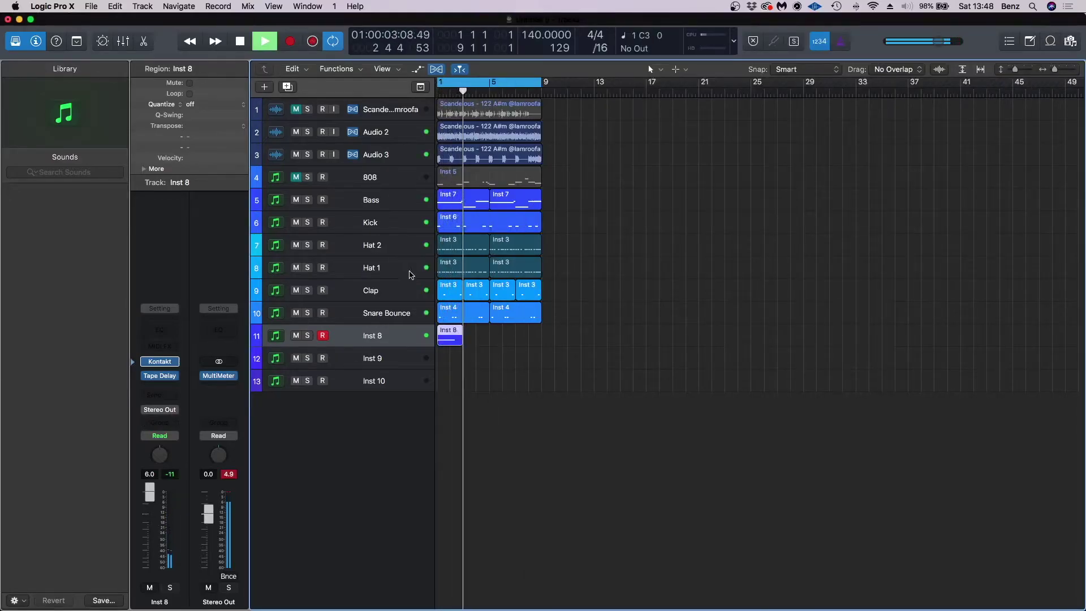
Step: Extend the Inst 8 region to bar 5 and repeat it once to fill the eight-bar loop
double_click(457, 340)
click(468, 171)
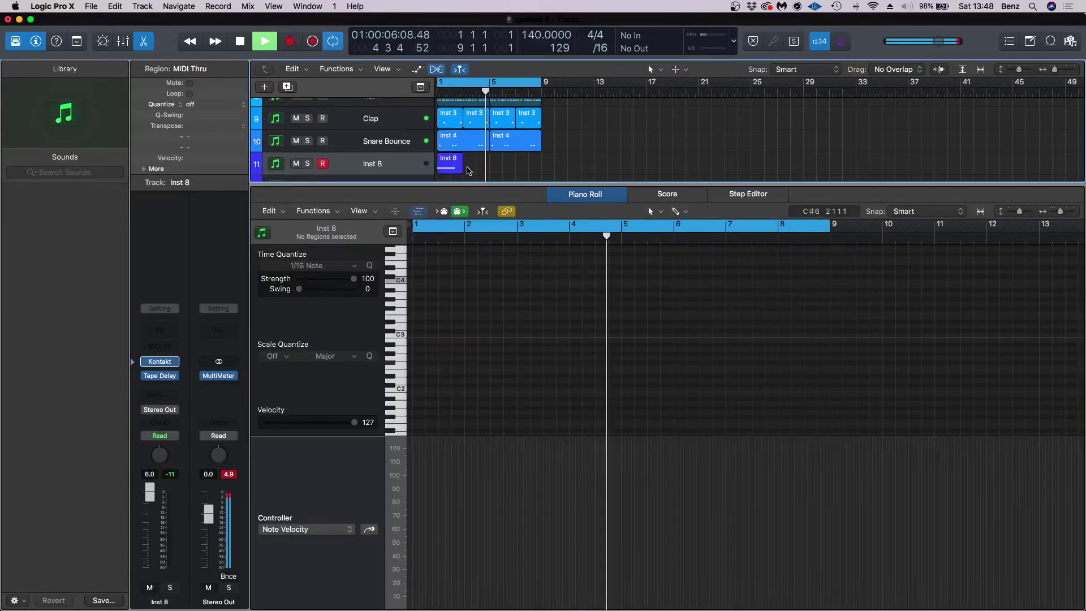
drag(460, 171, 489, 169)
key(super+r)
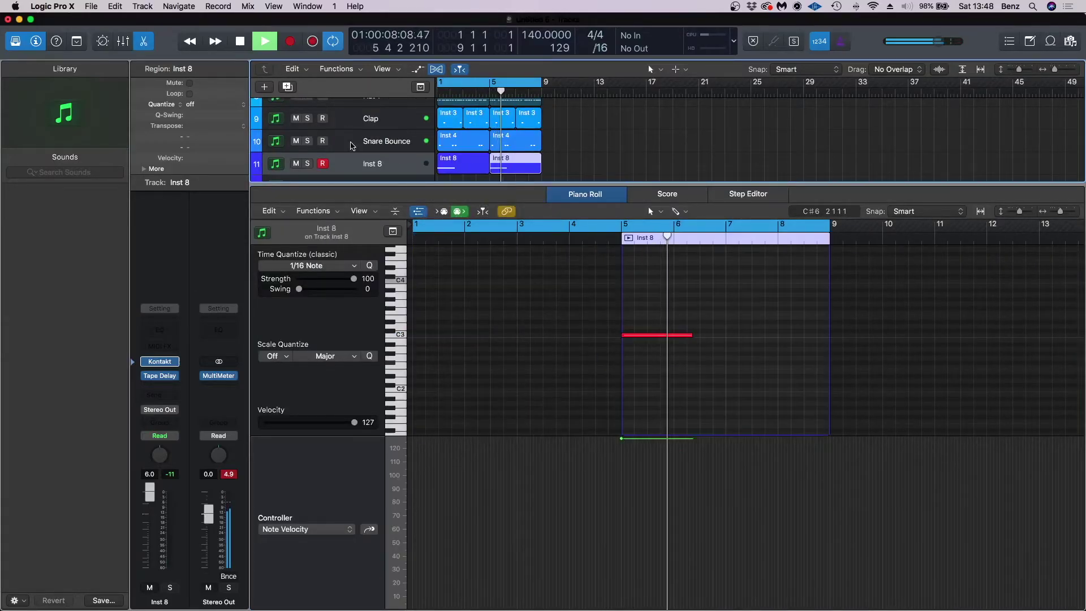
click(142, 42)
scroll(566, 362, down, 3)
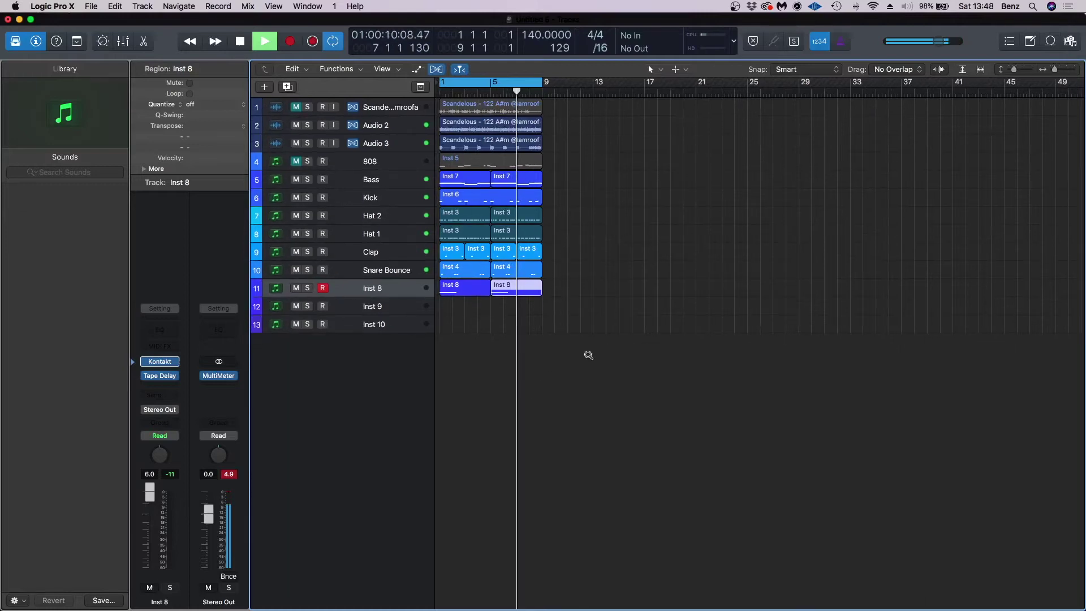
Step: Rename the Inst 8 track as Shot
double_click(368, 288)
text(Shot)
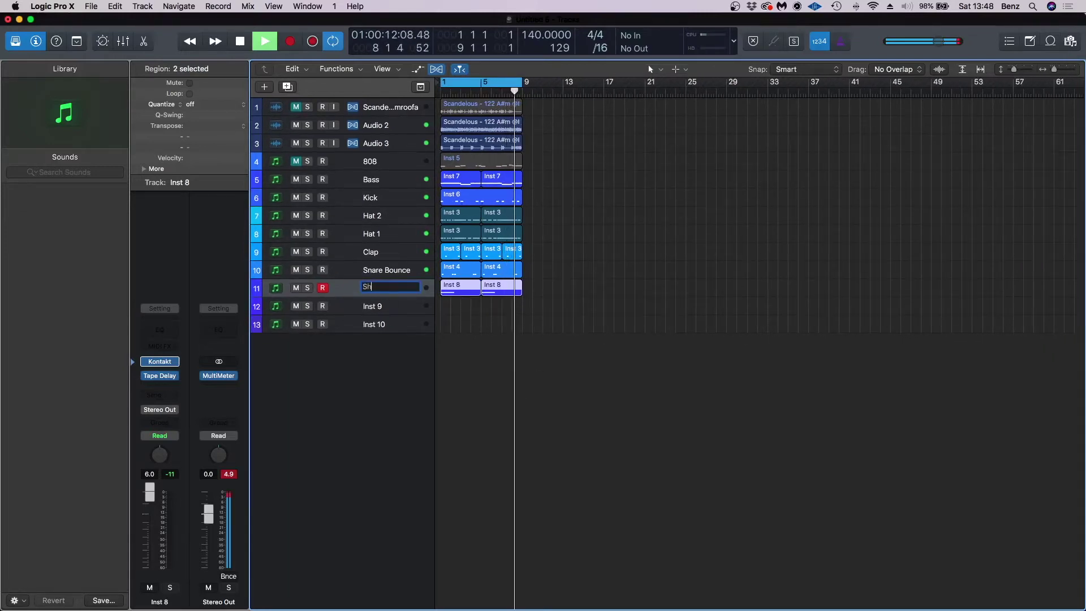
key(Return)
Step: Load Kontakt as the instrument on the Inst 9 track
click(370, 305)
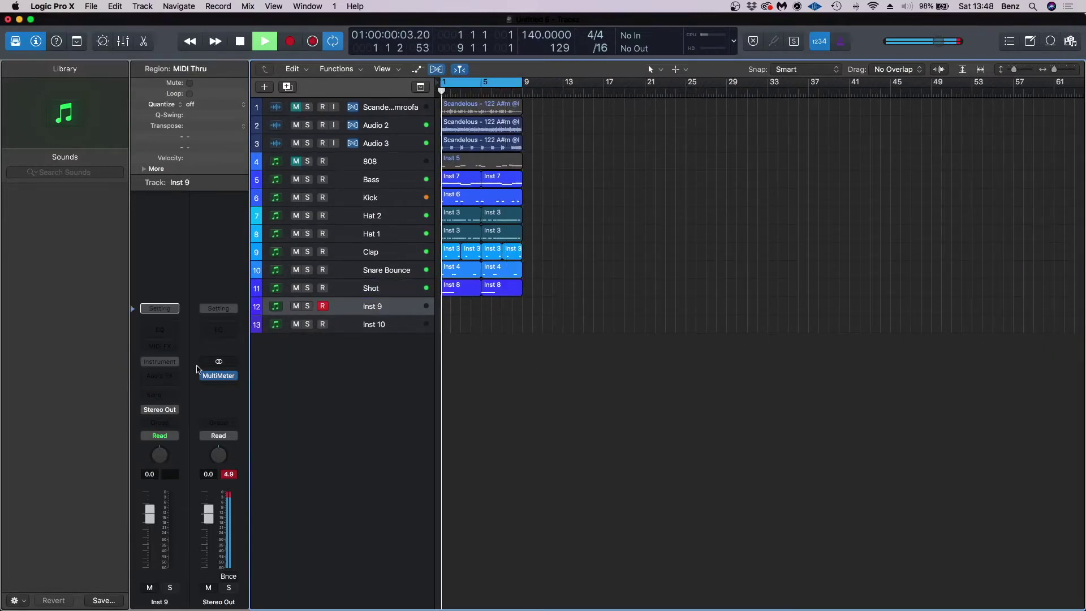
click(159, 361)
mouse_move(223, 383)
click(299, 393)
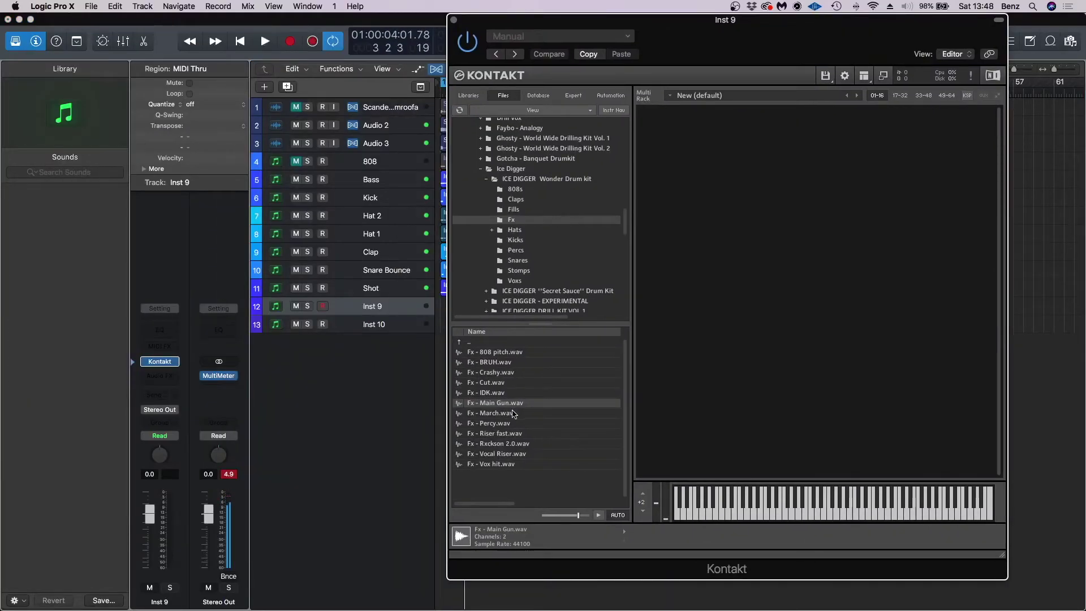
Step: Audition the remaining Wonder Drum kit Fx samples and load Fx - Vocal Riser.wav into Kontakt
key(Down)
key(Down)
key(Down)
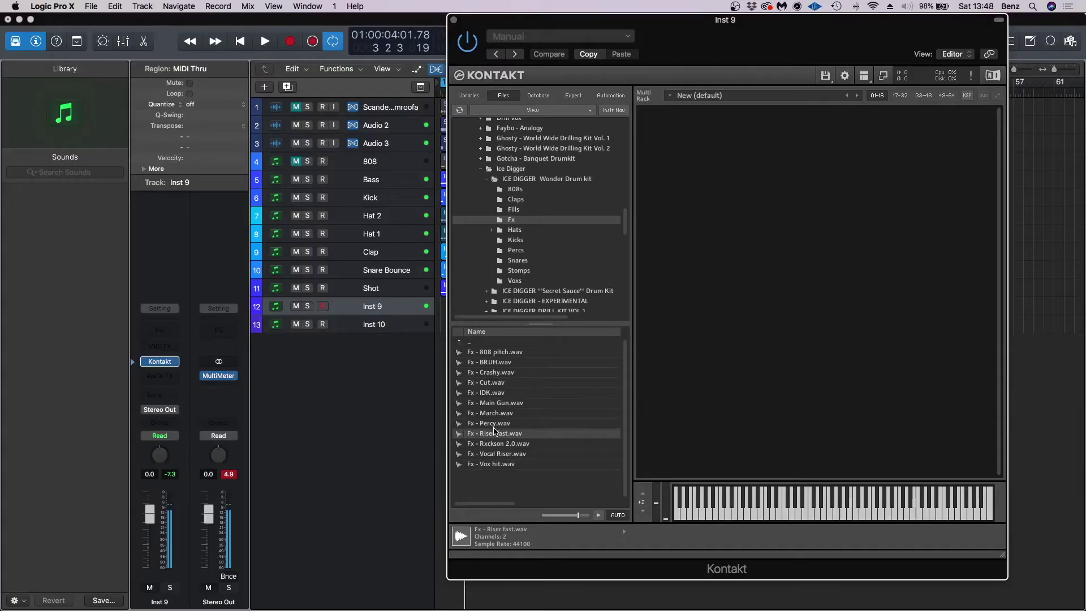
key(Down)
key(Down)
key(Down)
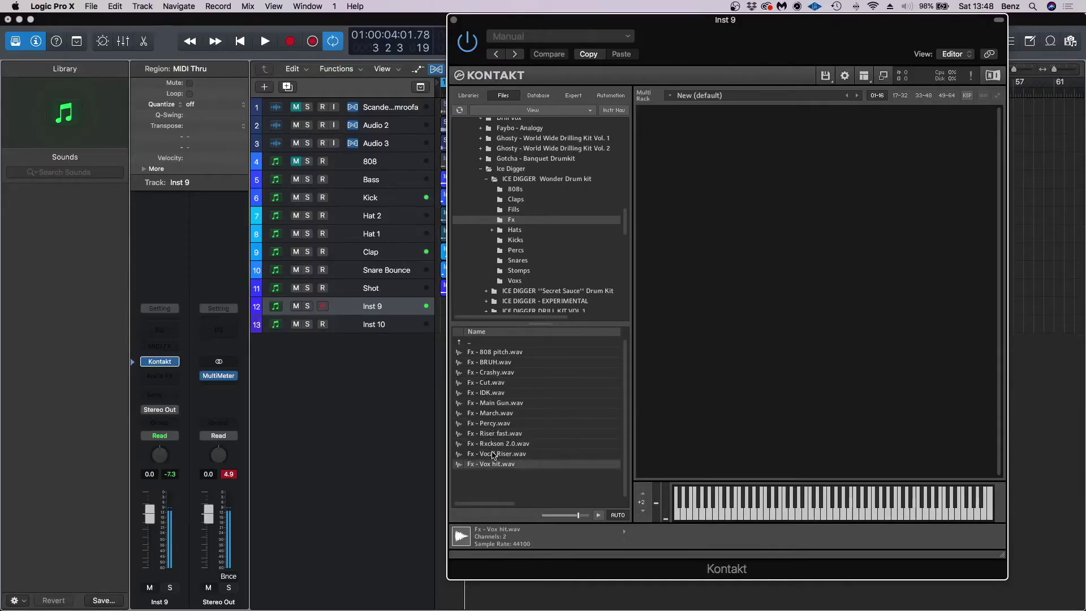
click(484, 454)
double_click(488, 455)
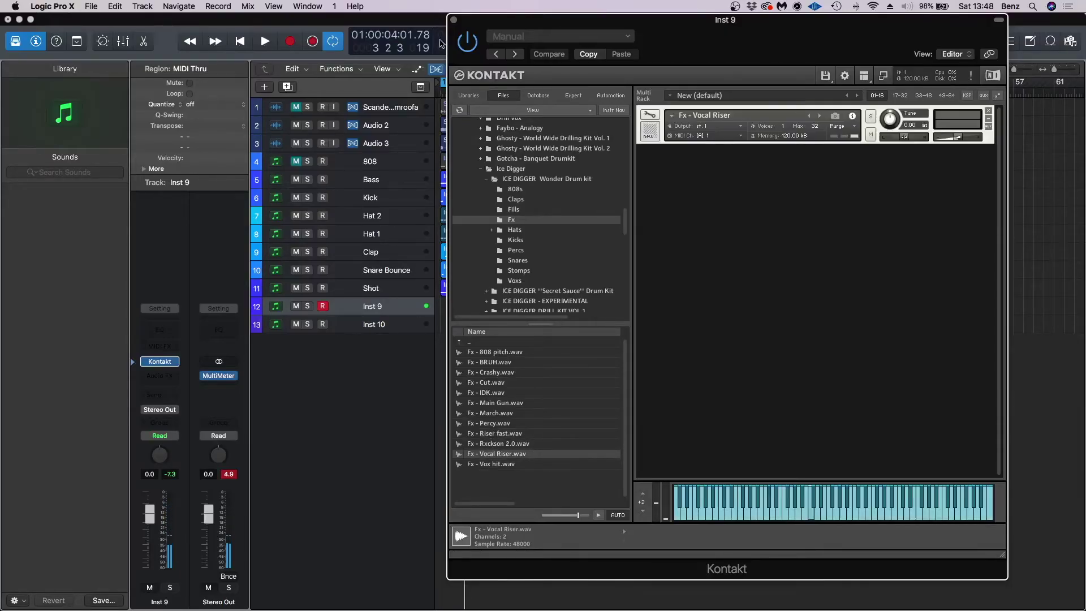
Step: Raise the Inst 9 fader to 6.0 dB and capture the vocal riser played over the loop as a region at bar 8
click(454, 21)
key(space)
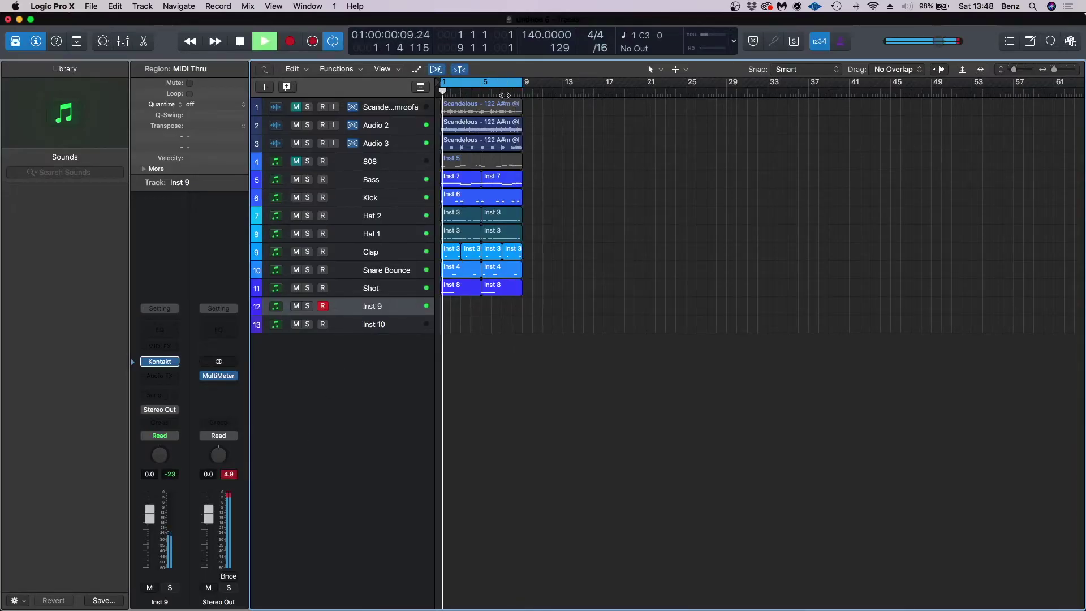
drag(146, 502, 156, 431)
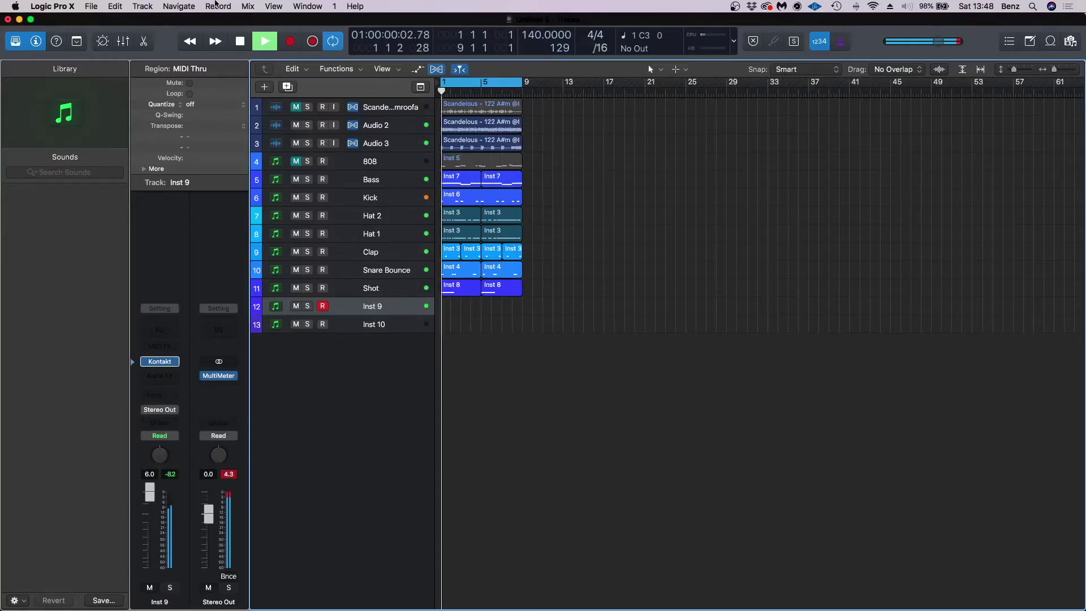
click(313, 42)
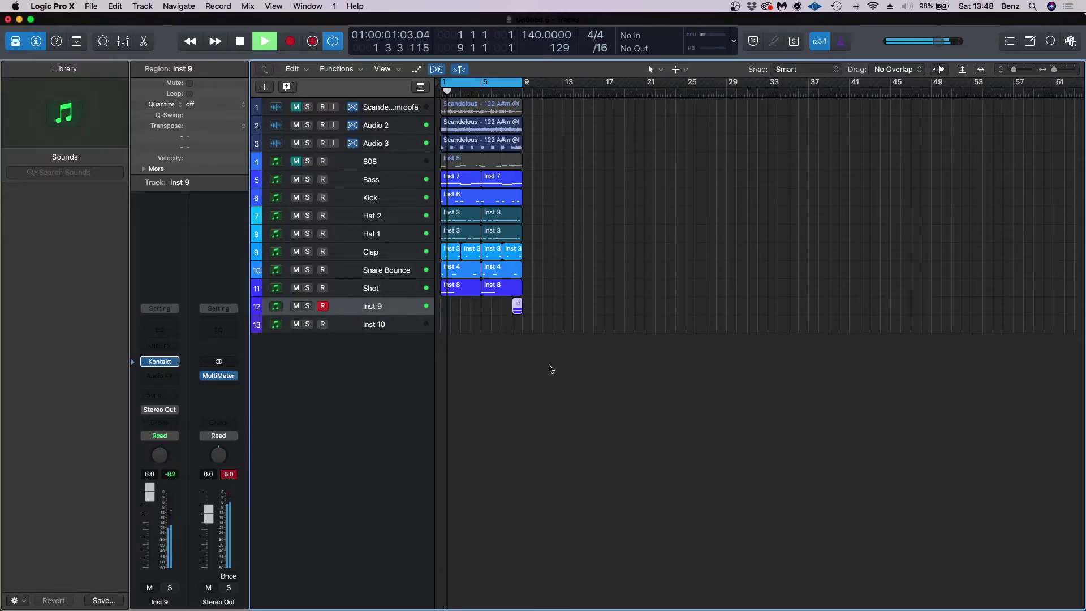
Step: Lower the vocal riser note in bar 8 of the Inst 9 region to A#2 and audition it with the beat
double_click(517, 306)
key(space)
drag(801, 336, 809, 348)
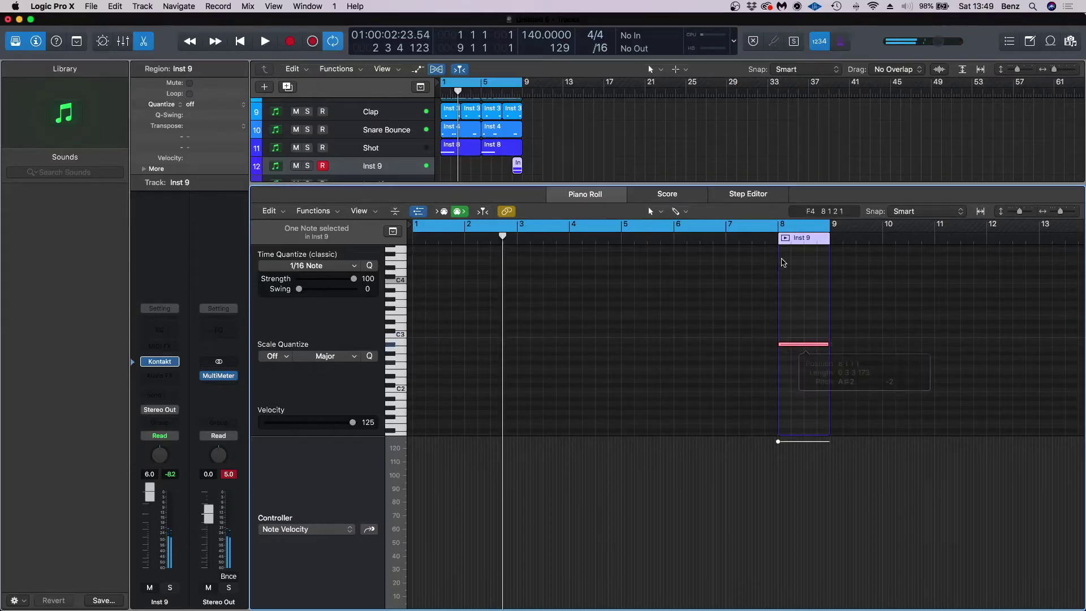
key(shift+space)
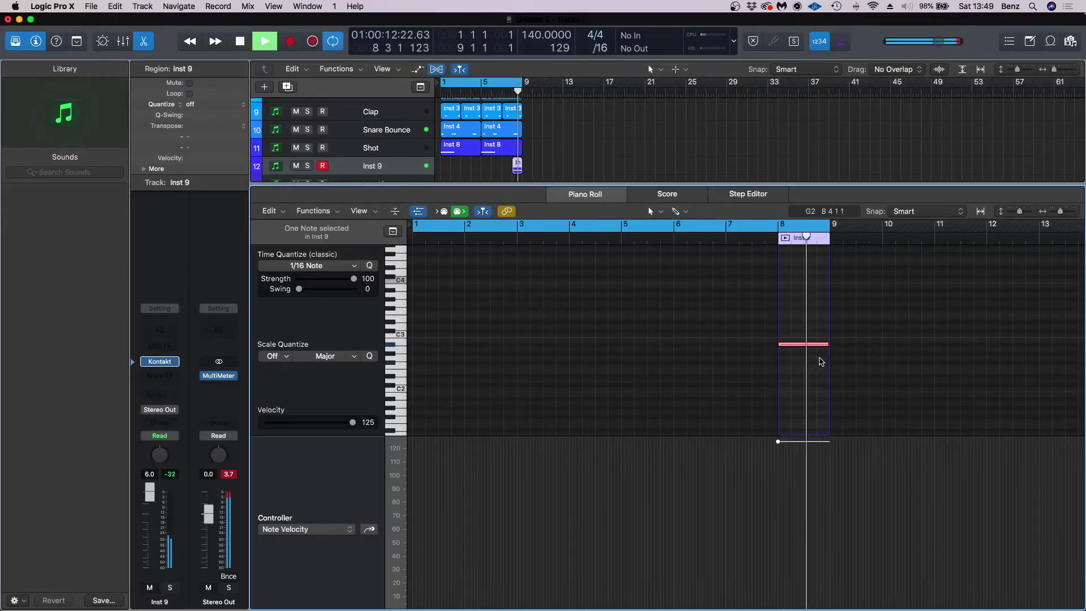
key(space)
Step: Lower the vocal riser note one more semitone, audition it, and extend its end to the end of bar 8
drag(814, 346, 815, 348)
key(space)
key(space)
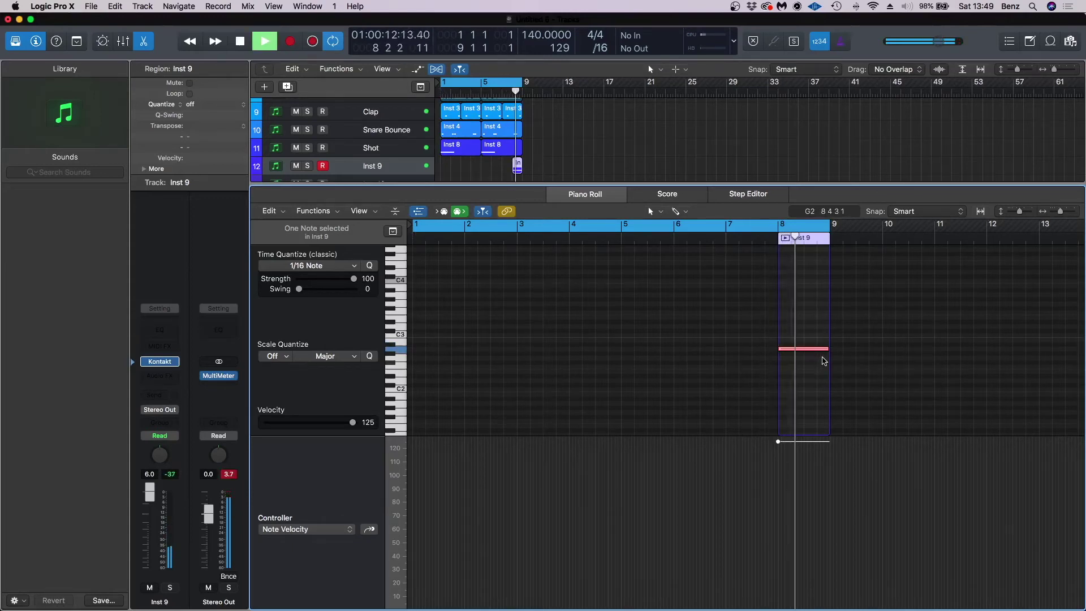
drag(825, 350, 829, 350)
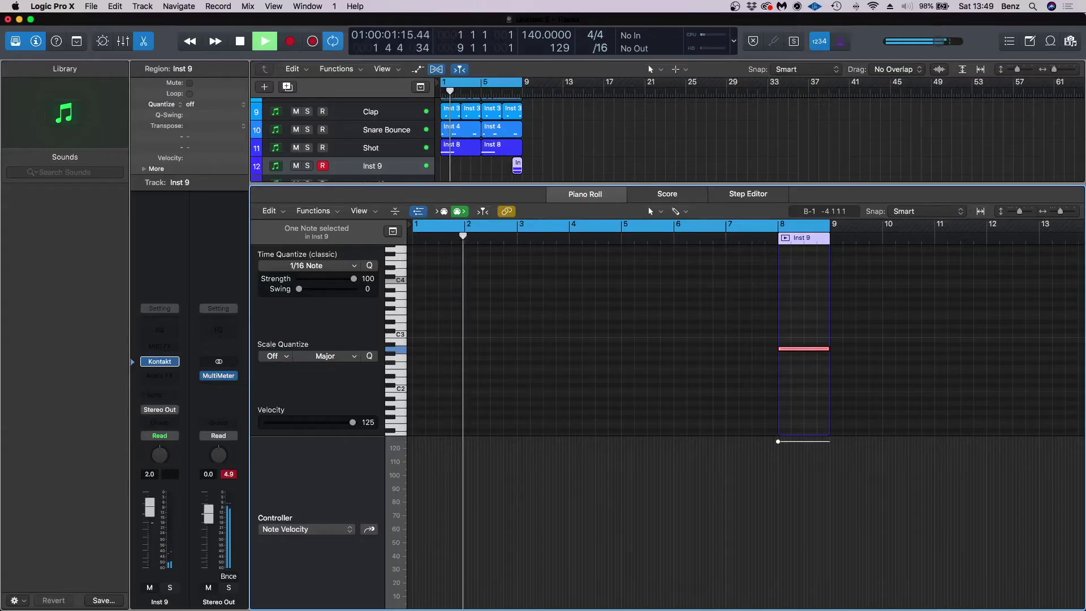
key(e)
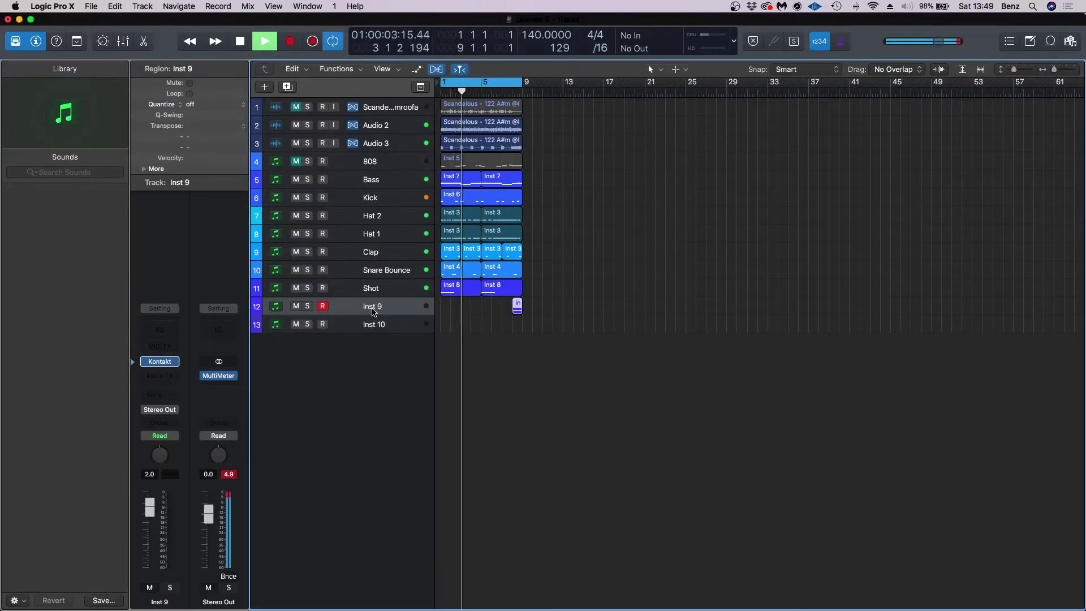
Step: Rename the Inst 9 track as Rise 1
double_click(373, 308)
text(Rise 1)
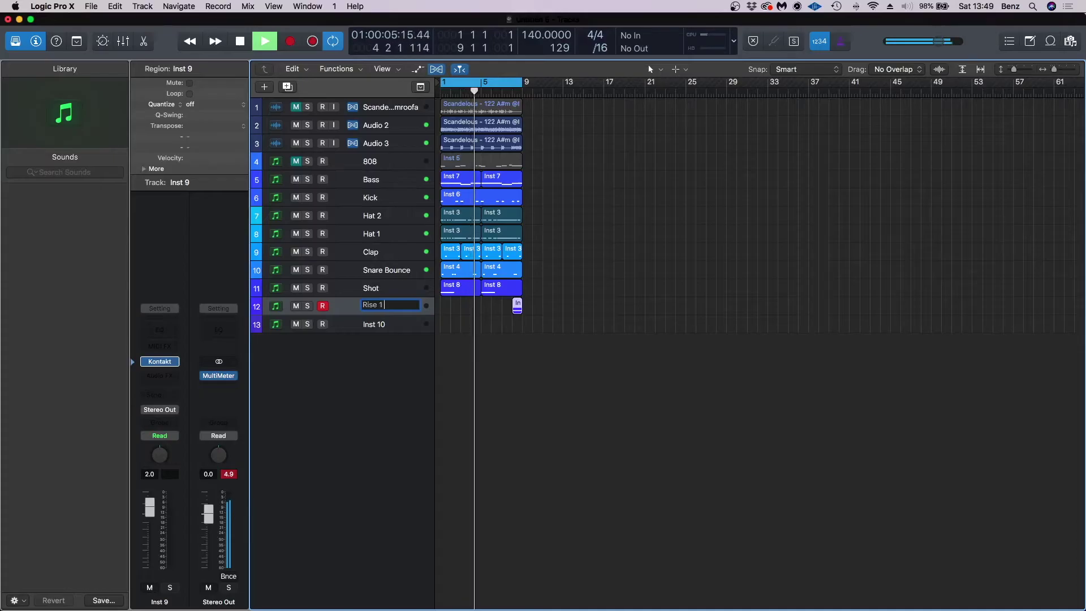
key(Return)
Step: Load Kontakt as the instrument on the Inst 10 track and load Fx - Riser fast.wav into it
click(366, 323)
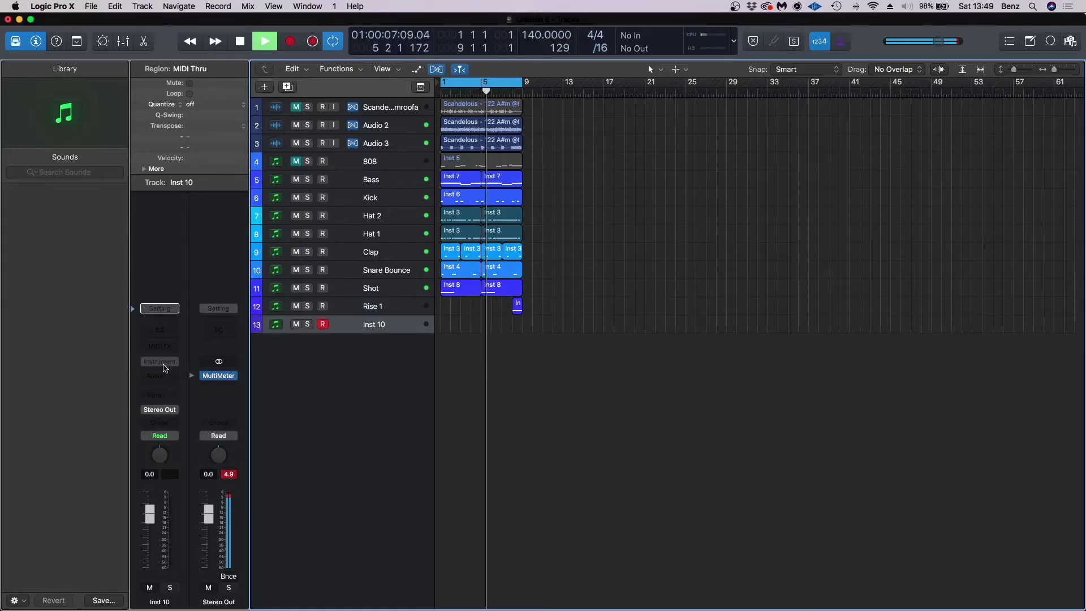
click(160, 361)
mouse_move(232, 380)
click(316, 393)
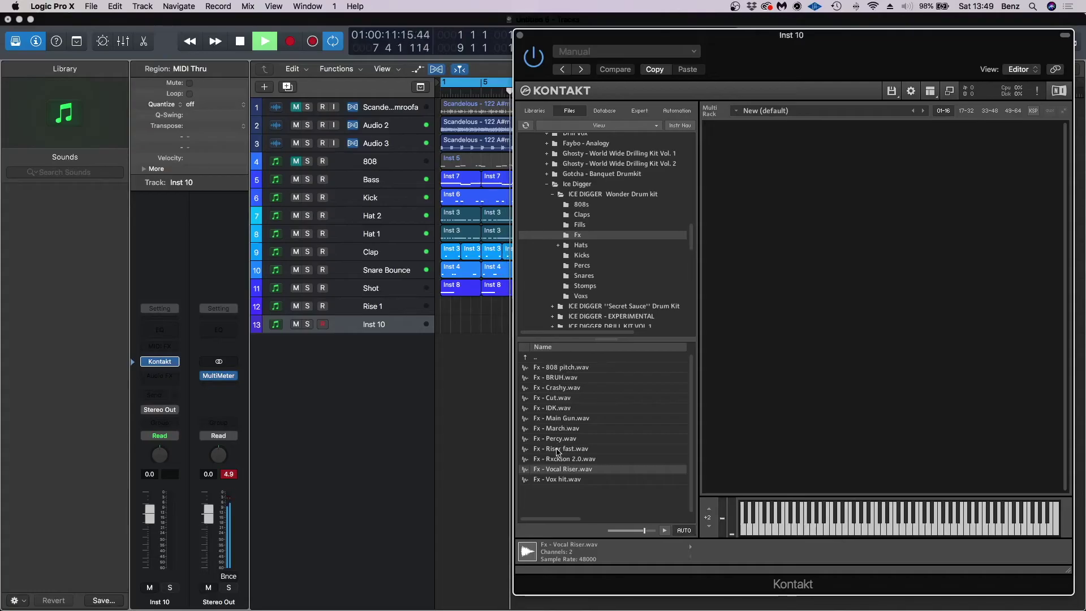
click(558, 449)
double_click(554, 450)
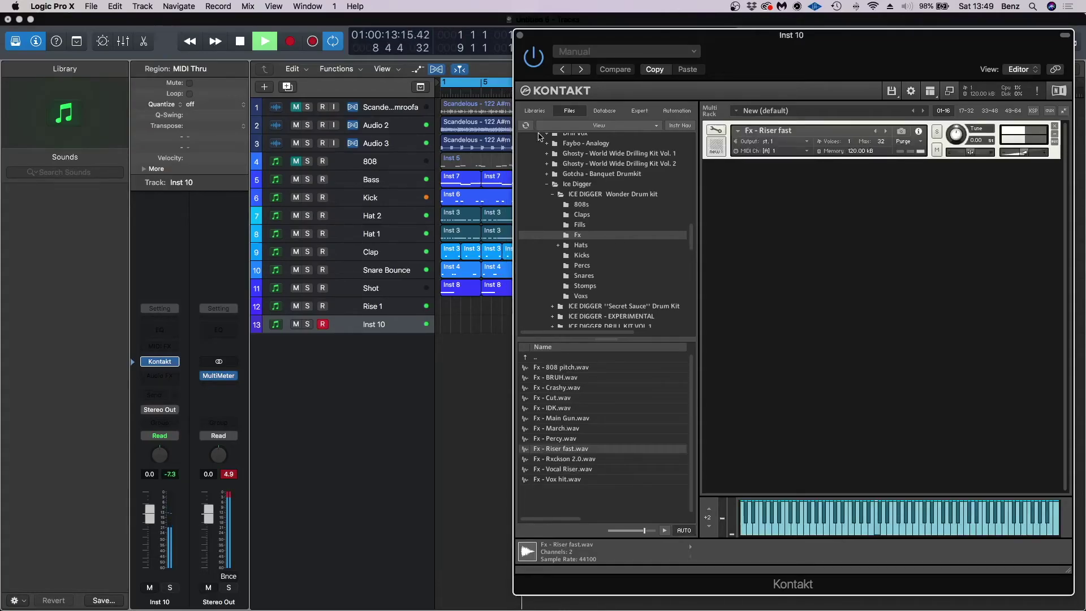
click(520, 35)
Step: Play the loop from bar 7 and capture the fast riser played over it as an Inst 10 region at bar 8
click(501, 91)
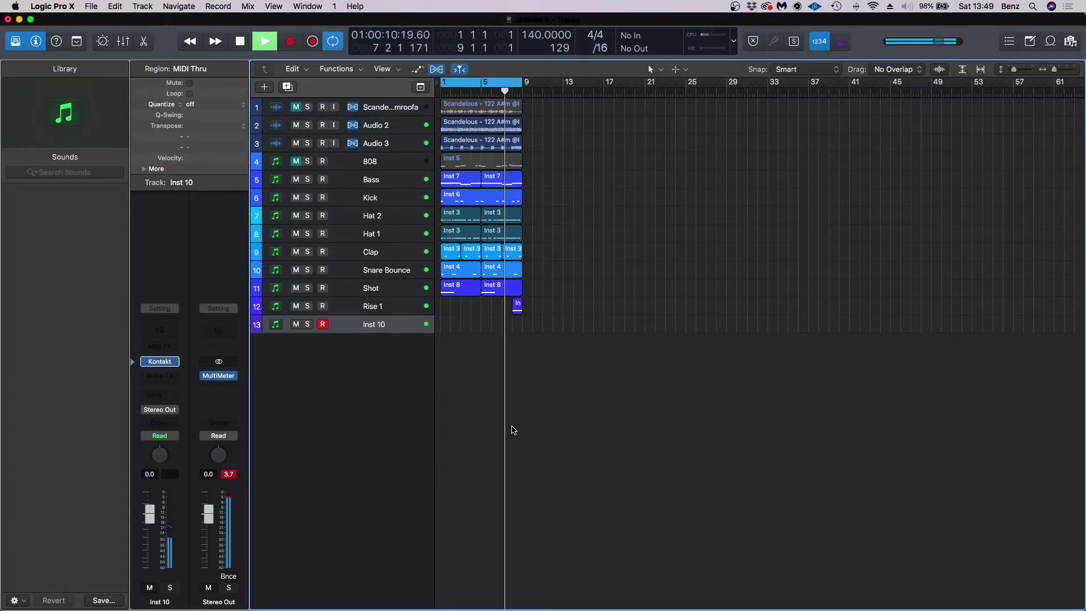
scroll(512, 426, up, 5)
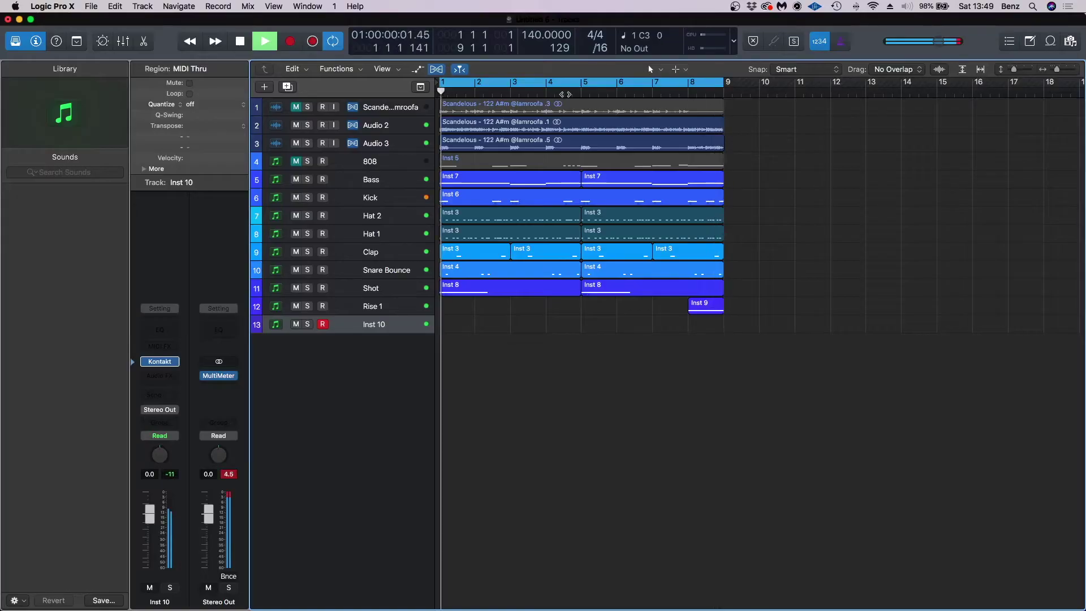
key(shift+r)
Step: Set the fast riser note at the end of bar 8 to one beat long with a velocity of 127
double_click(719, 329)
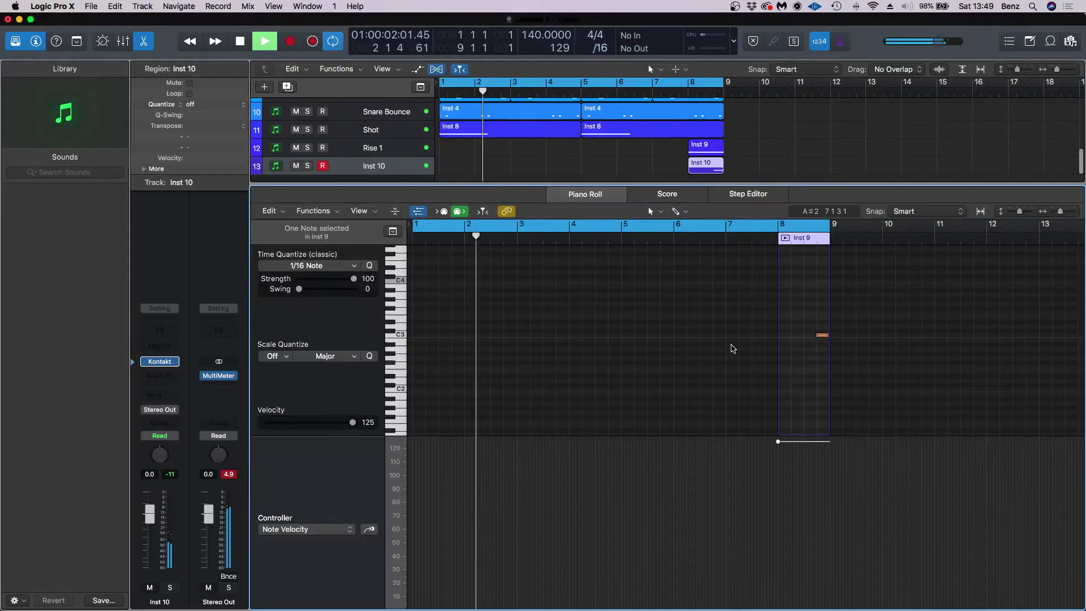
key(space)
drag(815, 334, 828, 337)
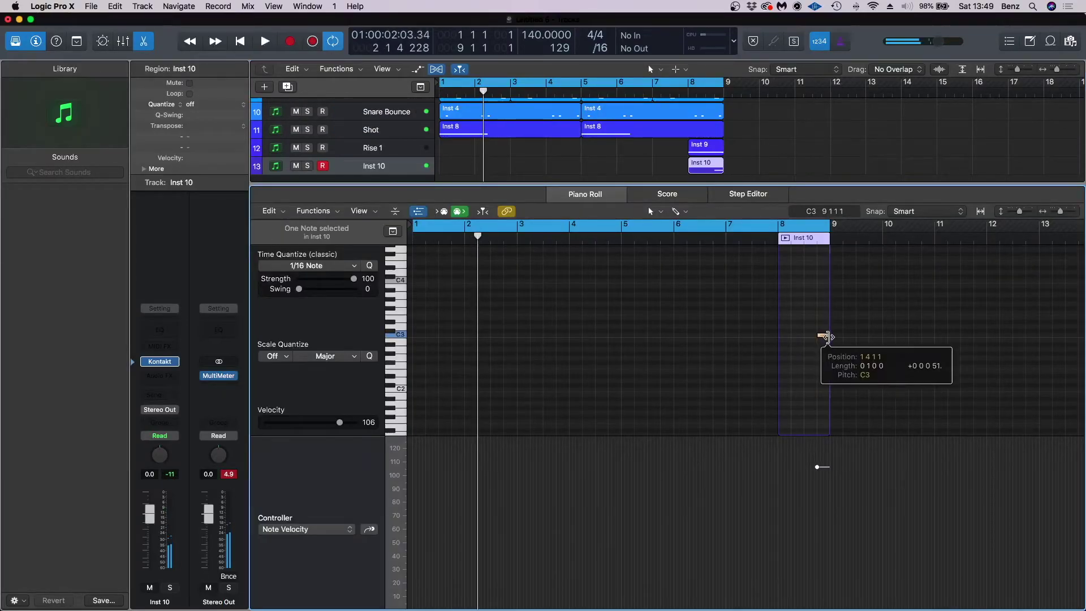
drag(817, 467, 816, 436)
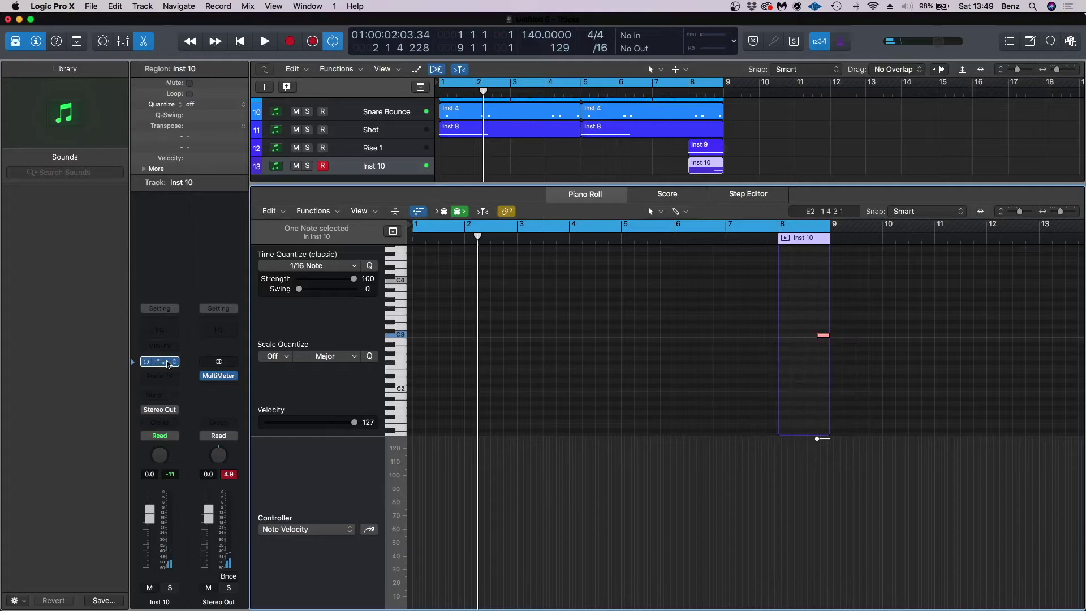
Step: Open the Fx - Riser fast instrument for editing in Kontakt on the Inst 10 track
click(166, 362)
click(722, 134)
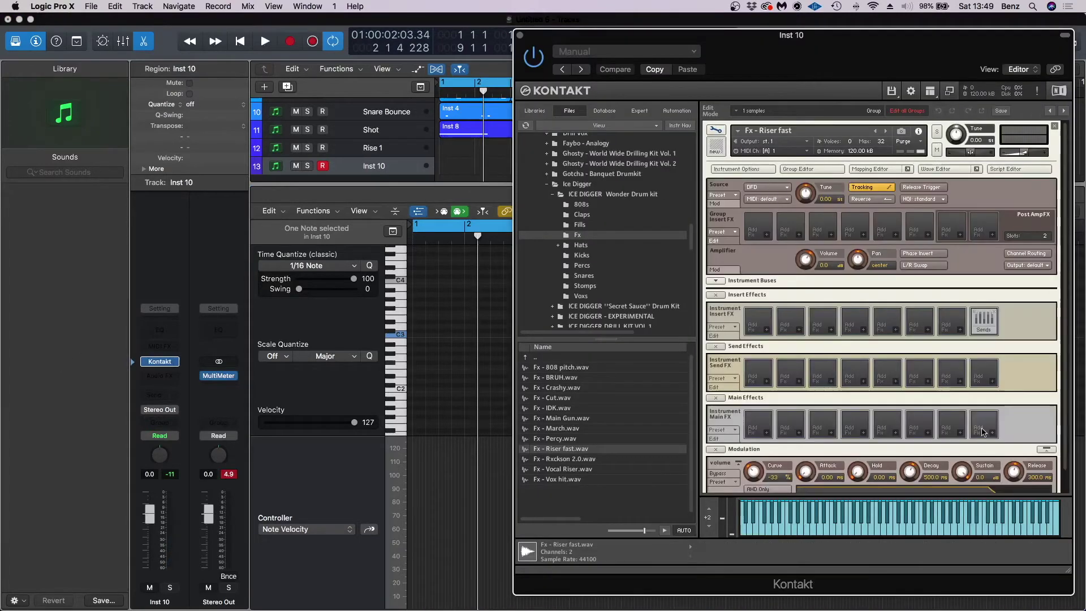
Step: Shorten the Fx - Riser fast volume envelope release to about 9.1 ms and return to the arrangement with playback running
scroll(996, 441, down, 2)
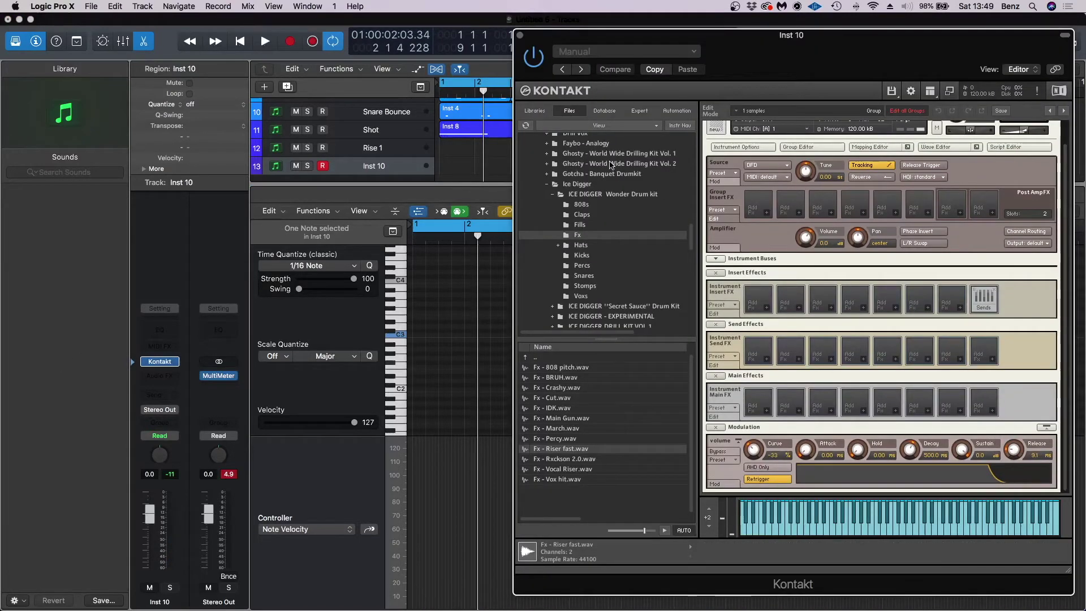
click(520, 35)
key(space)
click(141, 41)
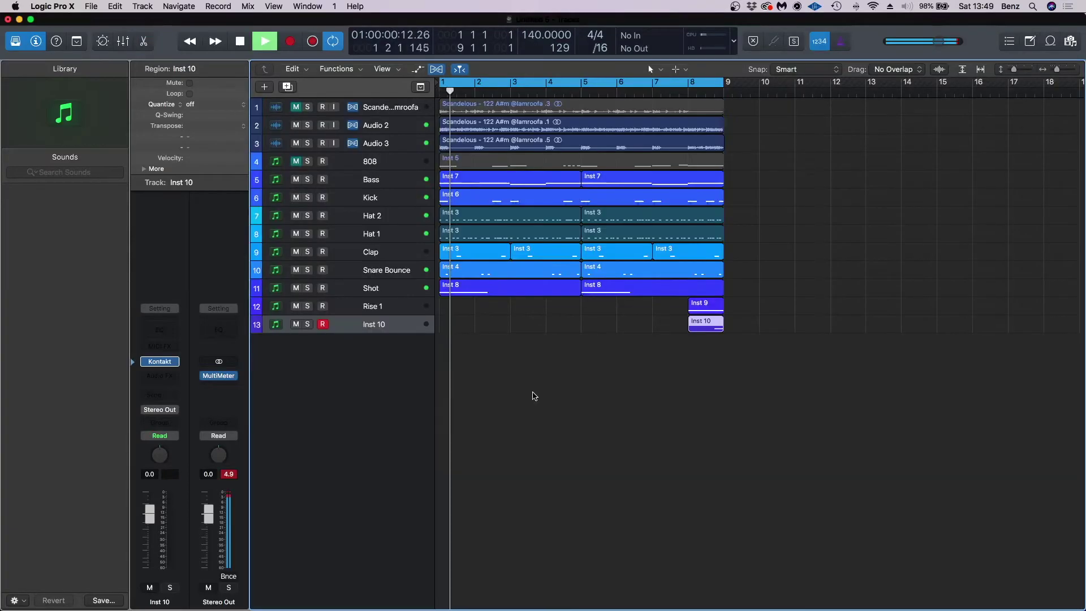
Step: Rename track 13 as Rise 2
double_click(374, 303)
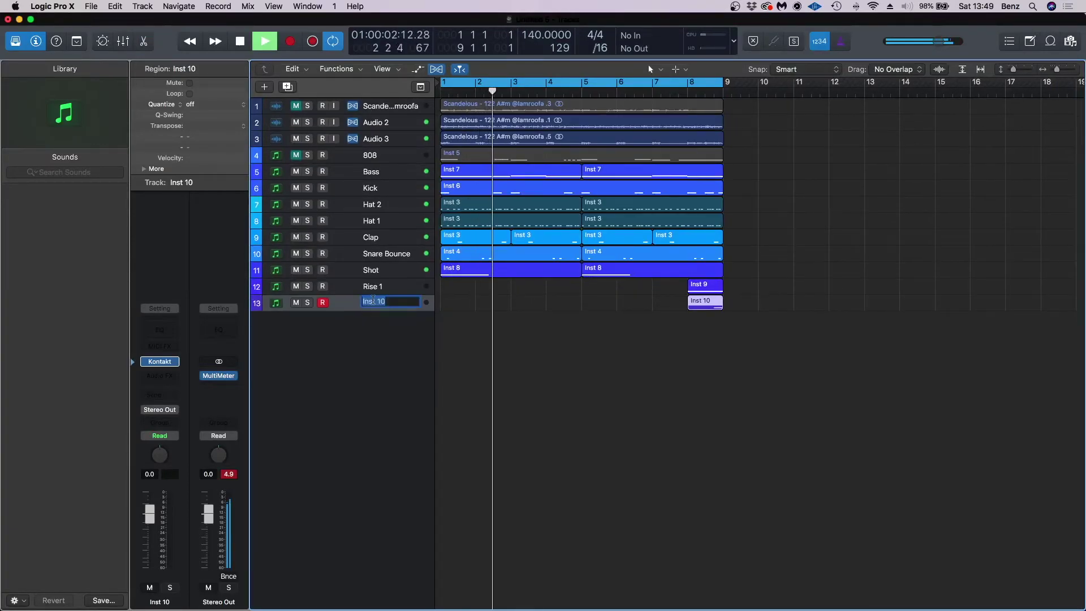
text(Rise 2)
key(Return)
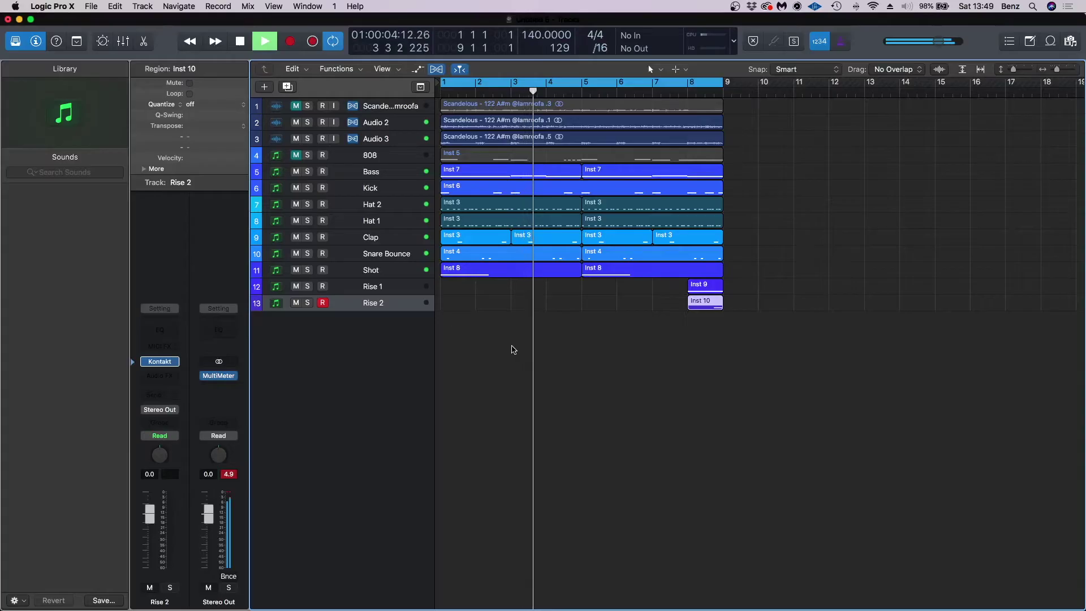
Step: Duplicate the Rise 2 track with its Kontakt instrument as a new empty track below it
key(super+d)
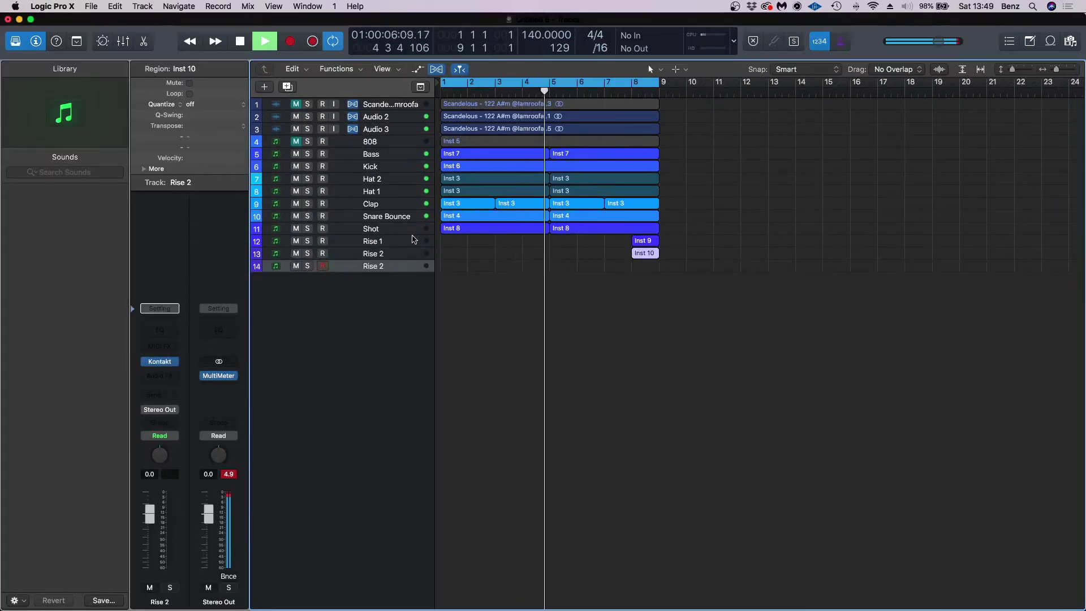
click(489, 312)
scroll(490, 313, up, 2)
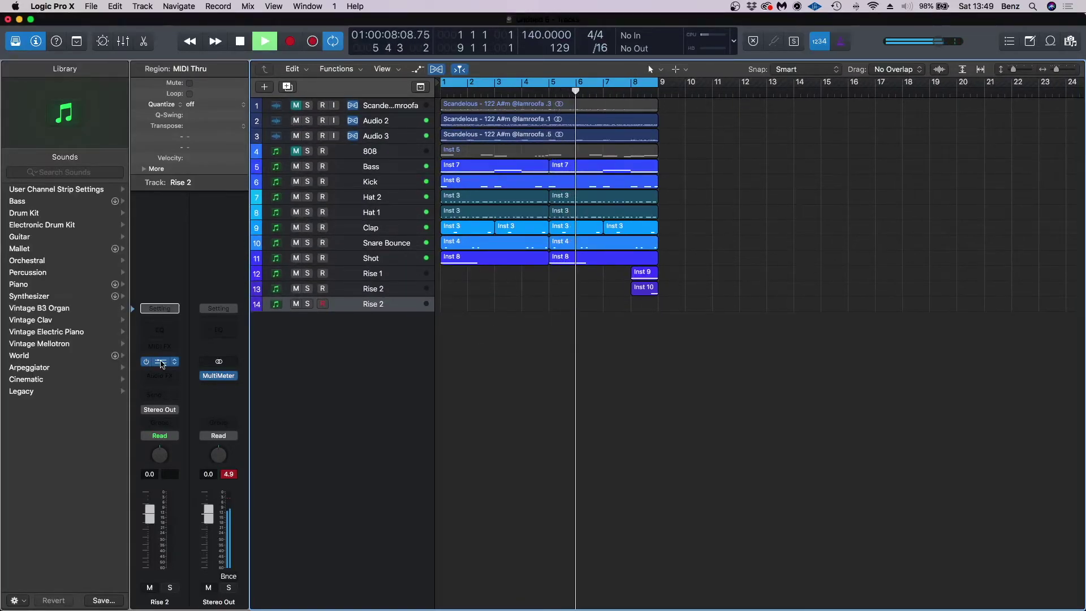
Step: In the duplicate track's Kontakt, find and audition Perc (Indigo).wav in the percs folder of the Saint.Cardona.Fallin.Angel kit
drag(295, 46, 626, 45)
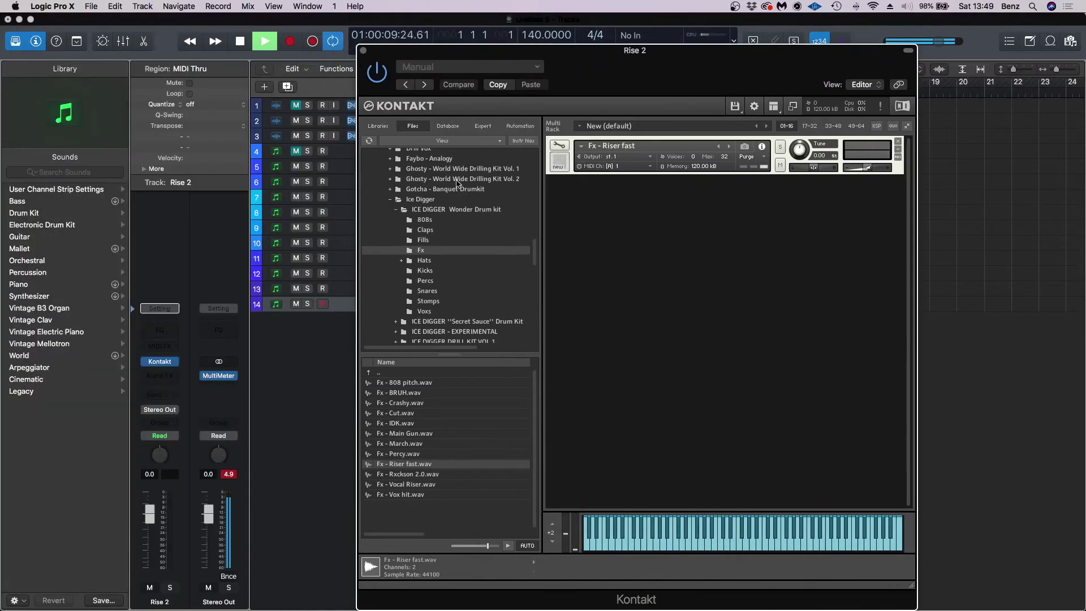
click(389, 199)
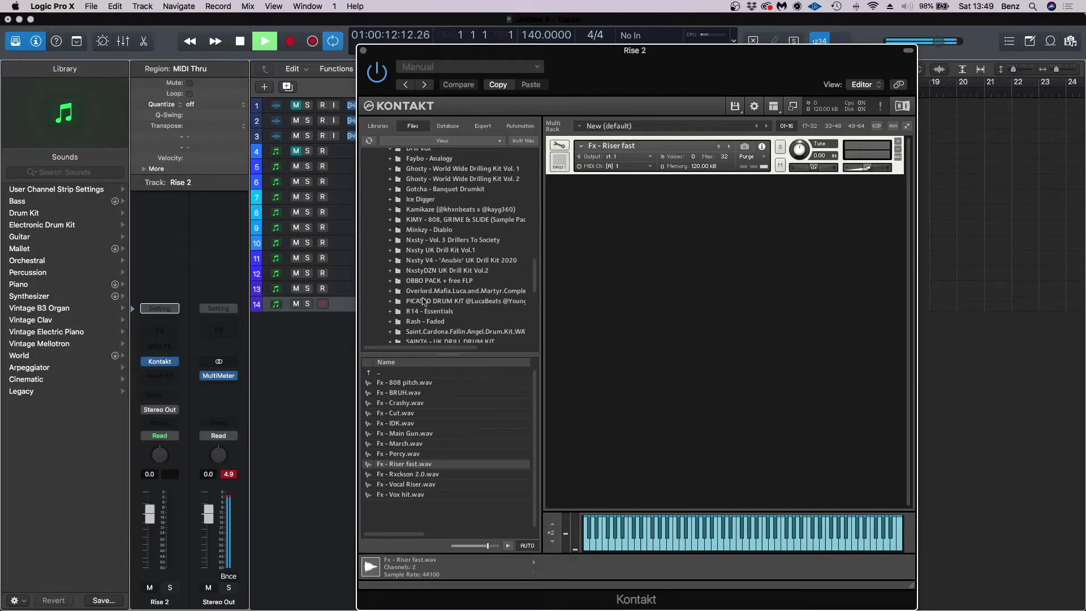
scroll(428, 301, down, 3)
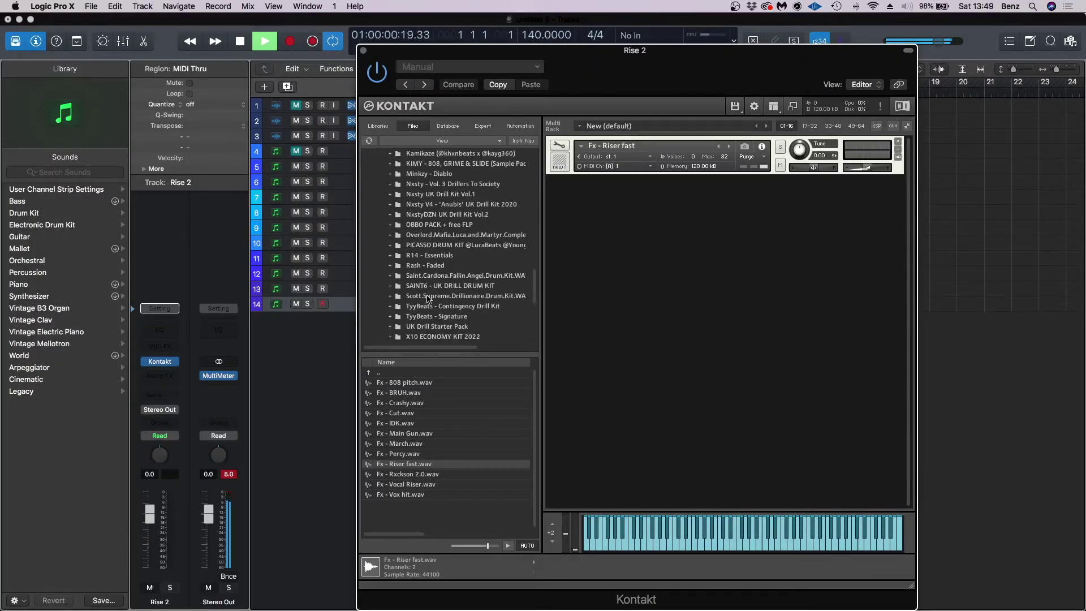
click(435, 277)
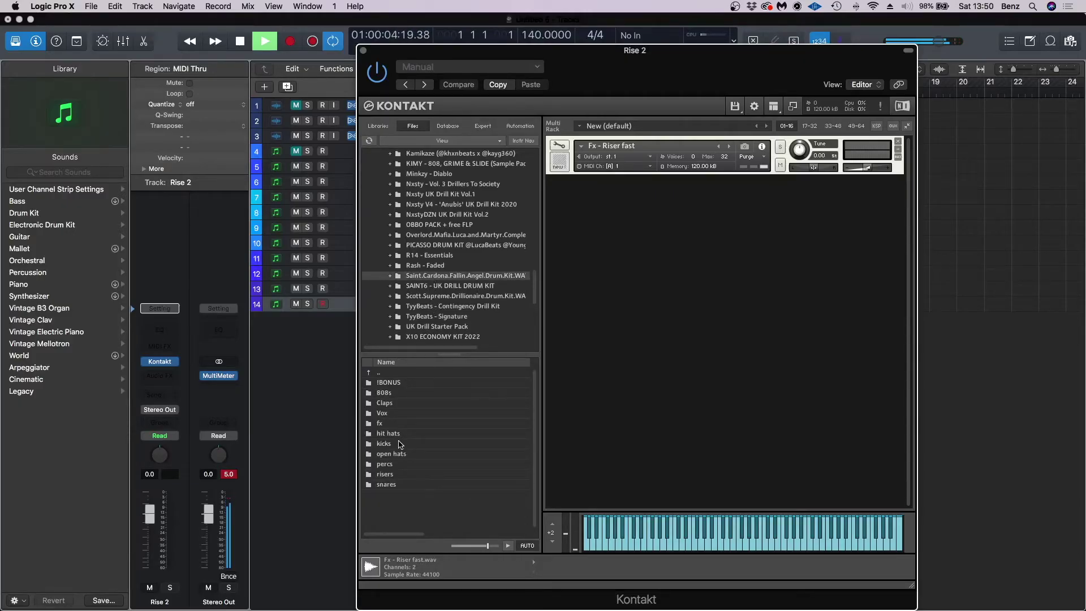
double_click(385, 465)
click(391, 444)
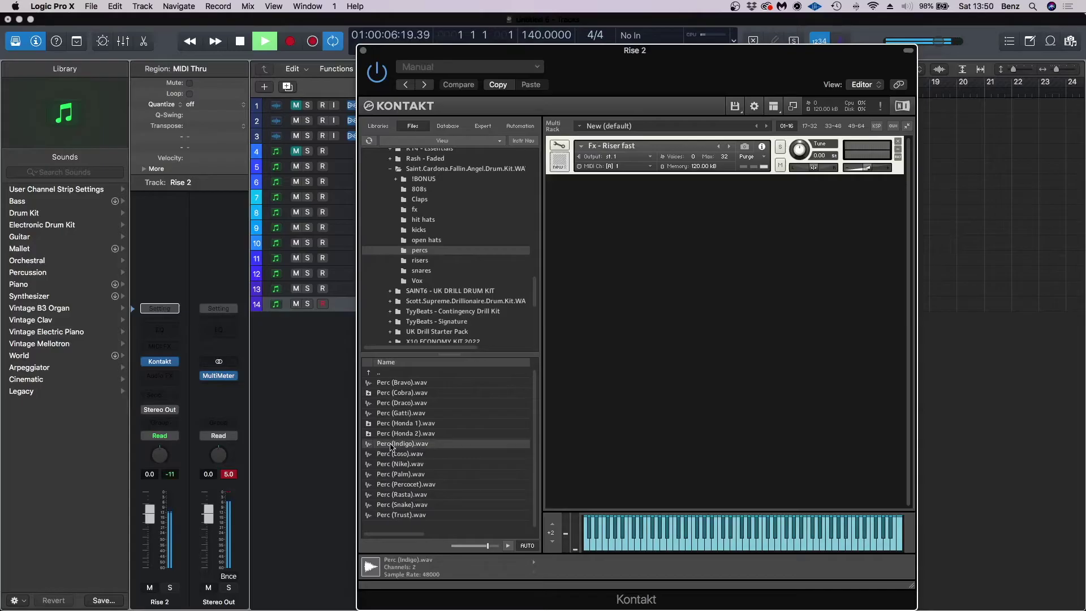
Step: Replace the Fx - Riser fast instrument with Perc (Indigo).wav and close the Kontakt window
click(898, 142)
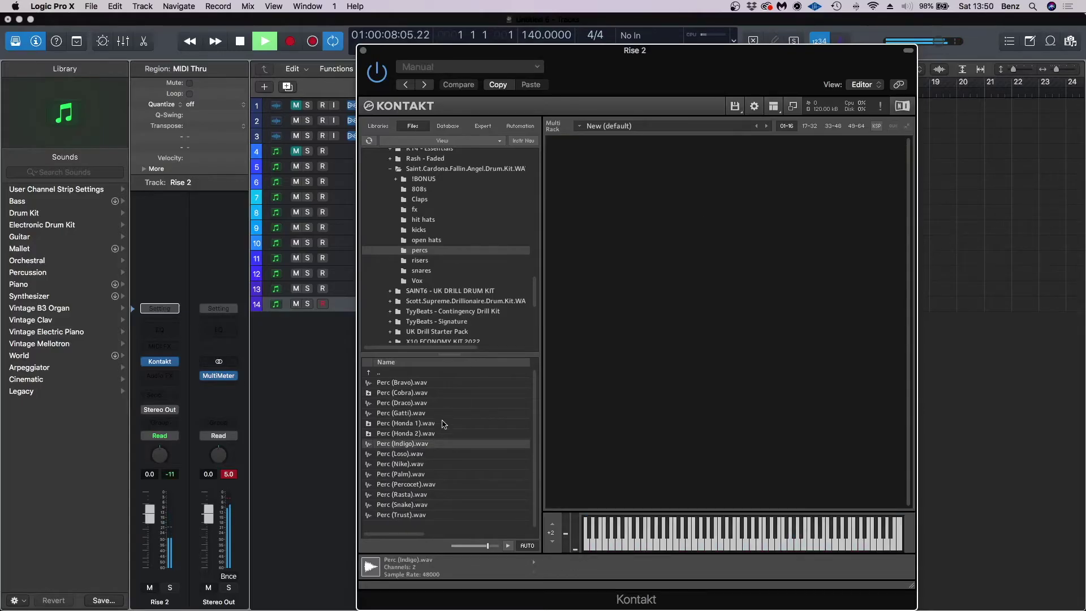
double_click(402, 445)
click(363, 51)
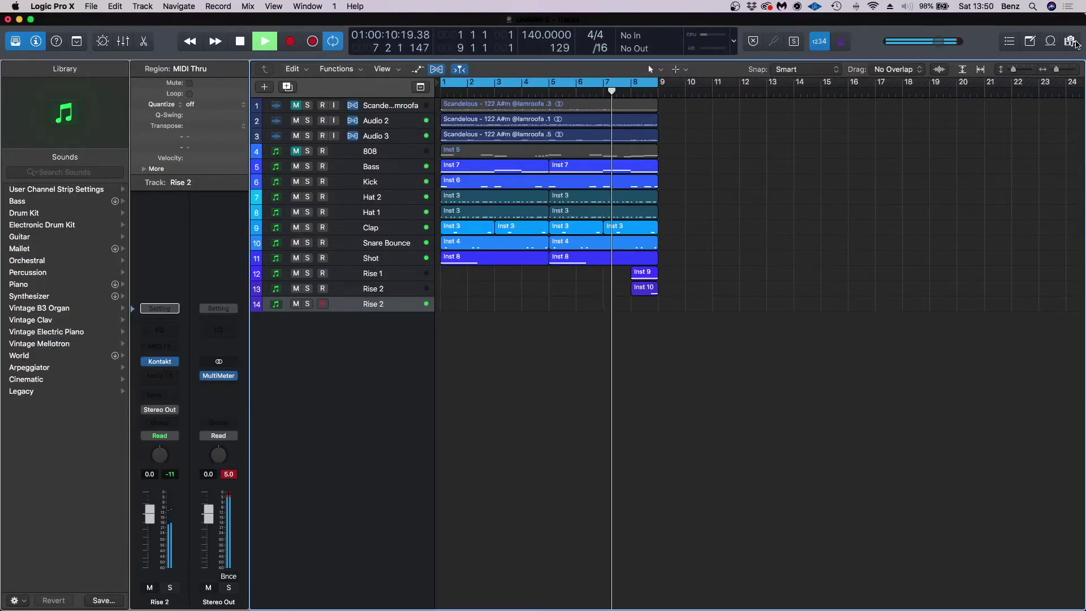
Step: Stop playback and browse all files to the Hats/Counter Snares/Percs MIDI folder of the Benz - D&G Drill Drum Kit
click(1072, 42)
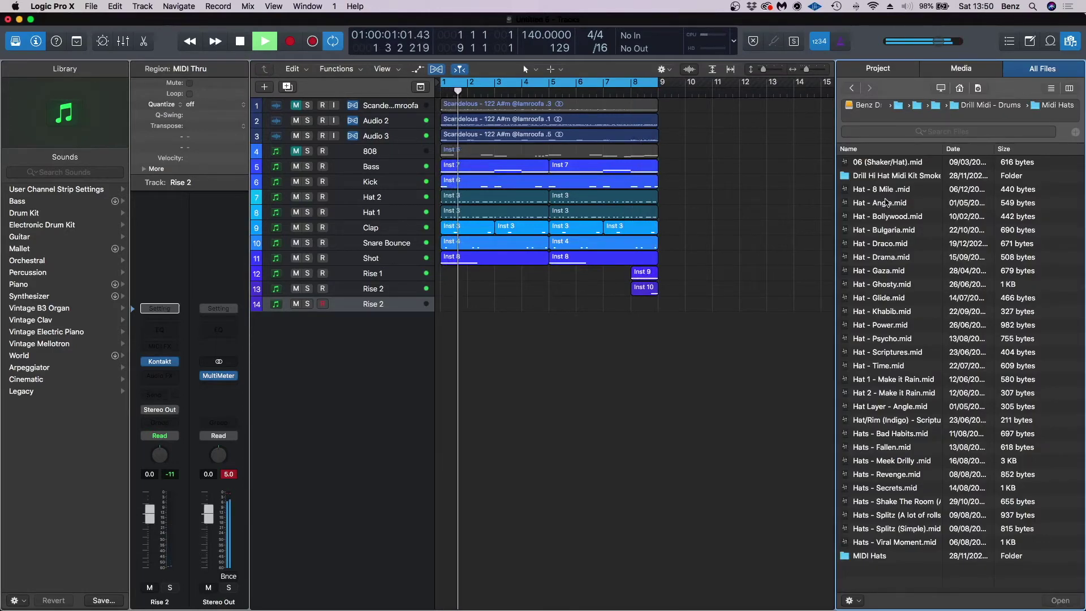
key(space)
click(974, 106)
click(952, 106)
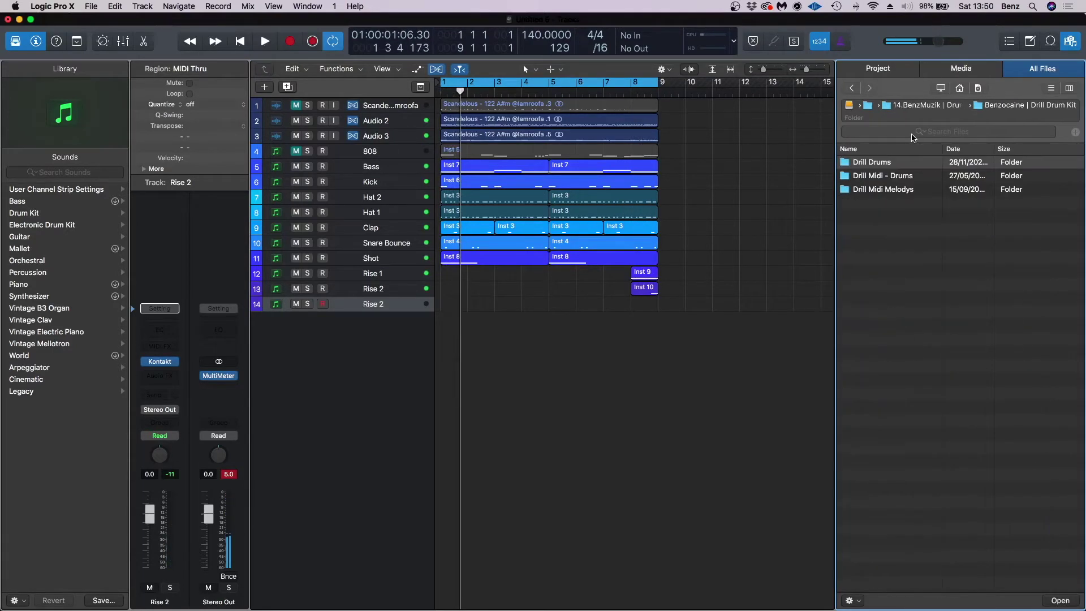
click(930, 106)
double_click(886, 190)
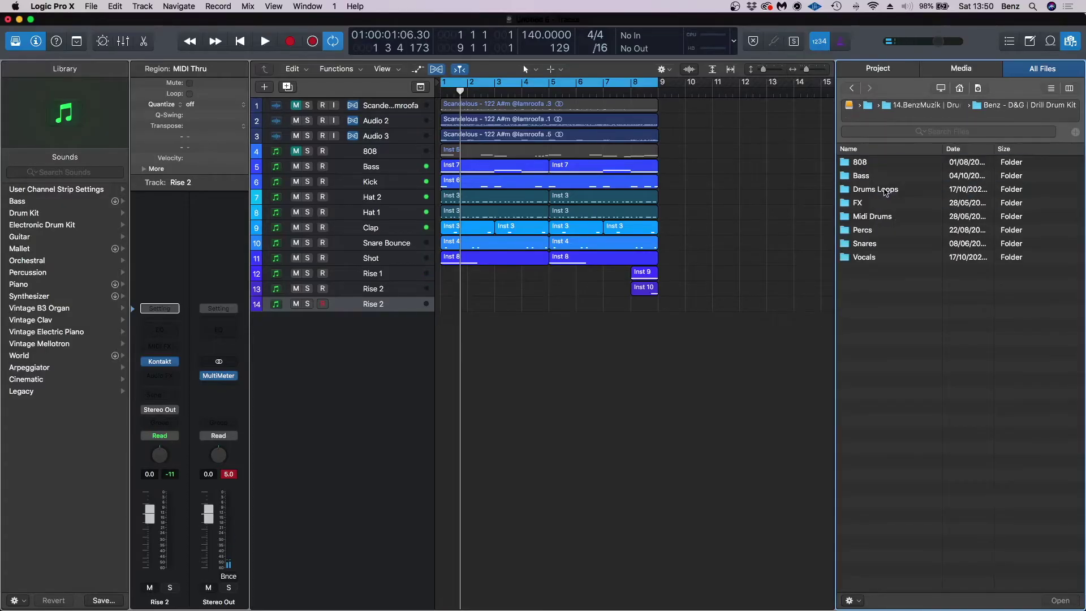
double_click(870, 218)
double_click(872, 176)
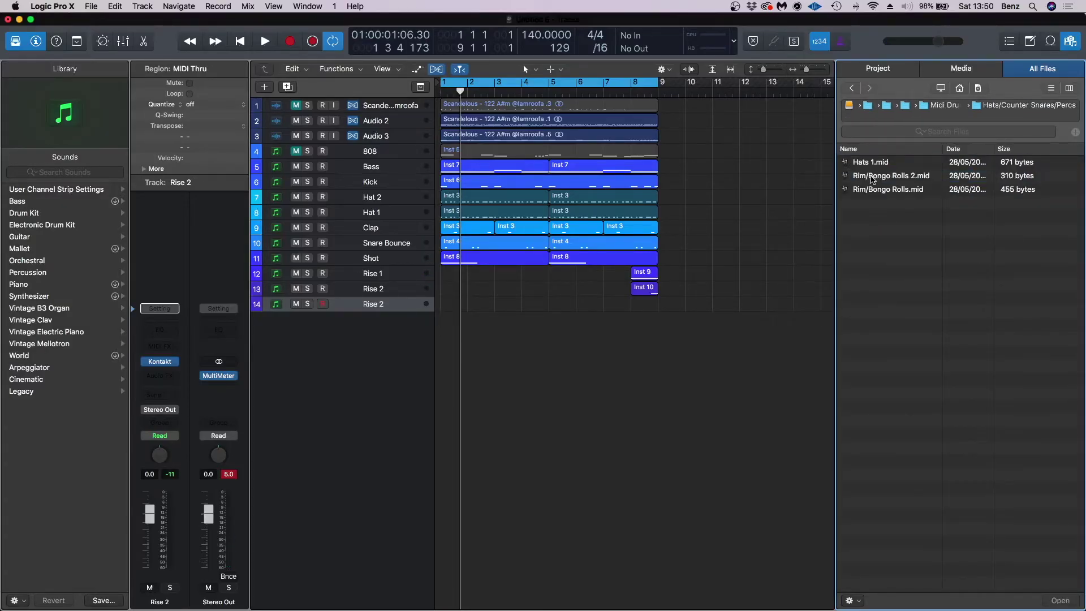
Step: Place Rim/Bongo Rolls.mid at bar 1 on track 14 and lower that track's volume to -2.4 dB during playback
drag(869, 193, 453, 305)
key(space)
click(408, 303)
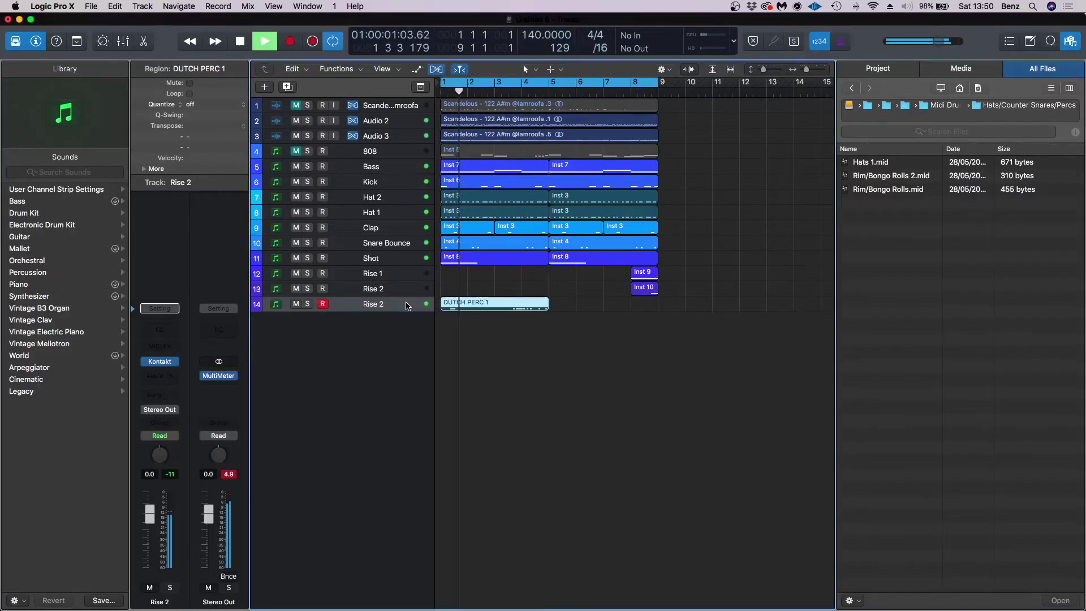
drag(149, 514, 149, 521)
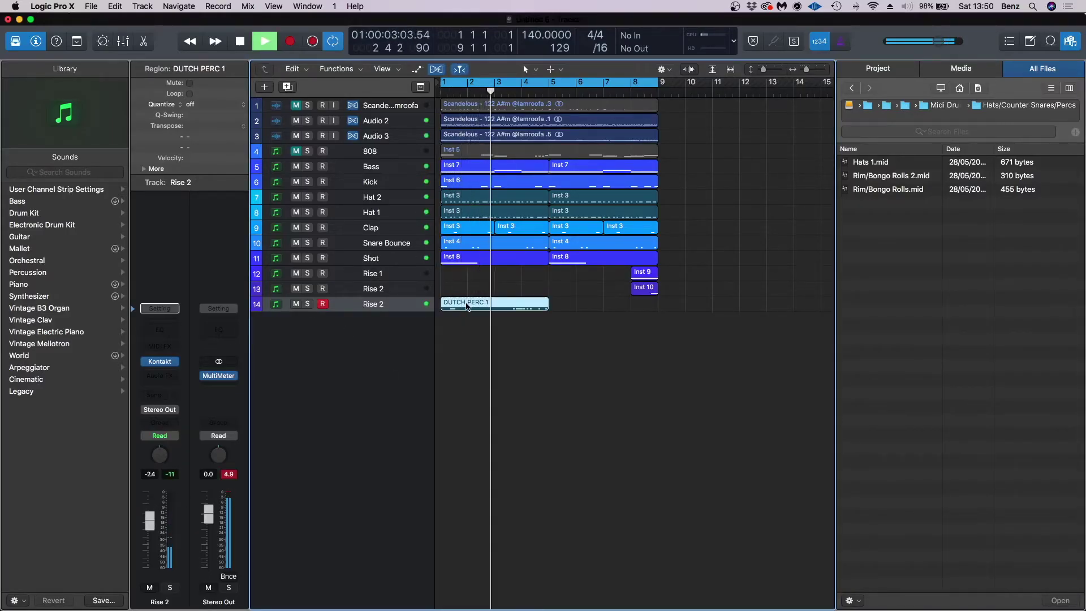
Step: Open the DUTCH PERC 1 region's notes and expand the amplifier modulation settings of its Perc (Indigo) instrument
double_click(467, 305)
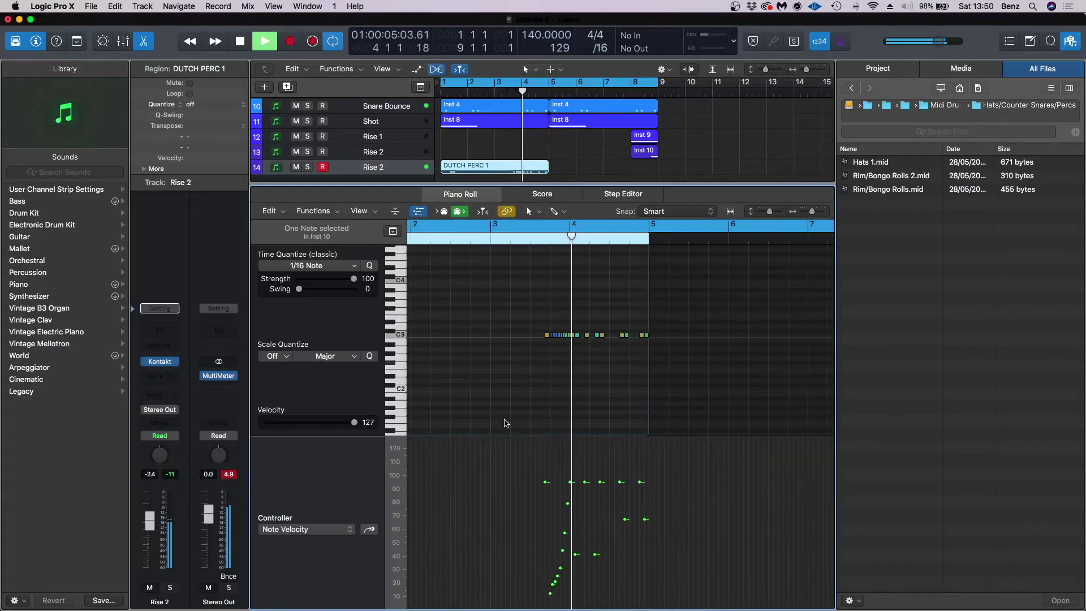
click(160, 361)
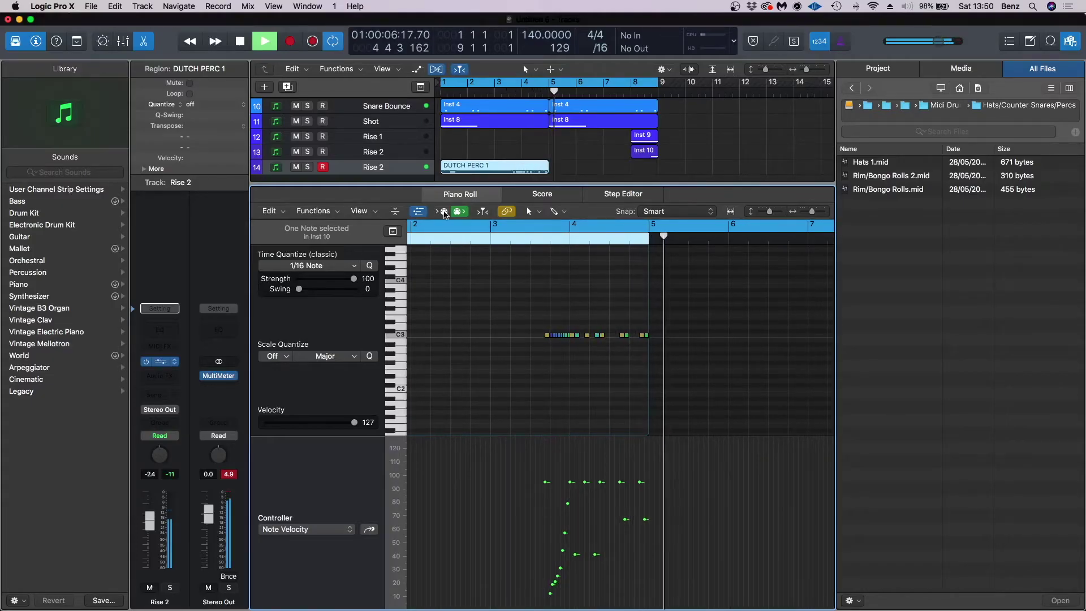
key(space)
click(559, 146)
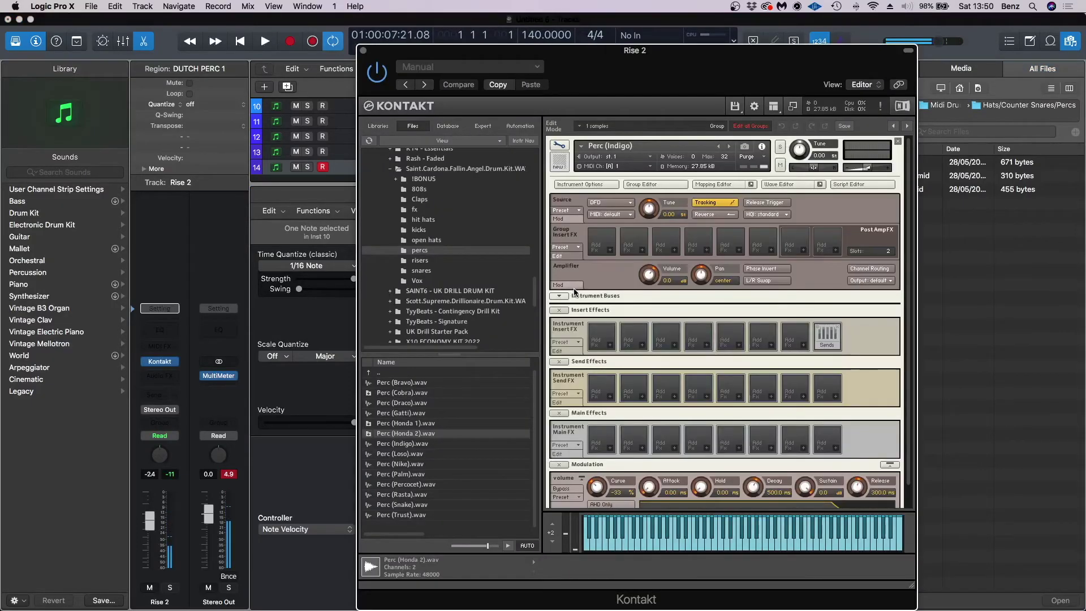
click(573, 287)
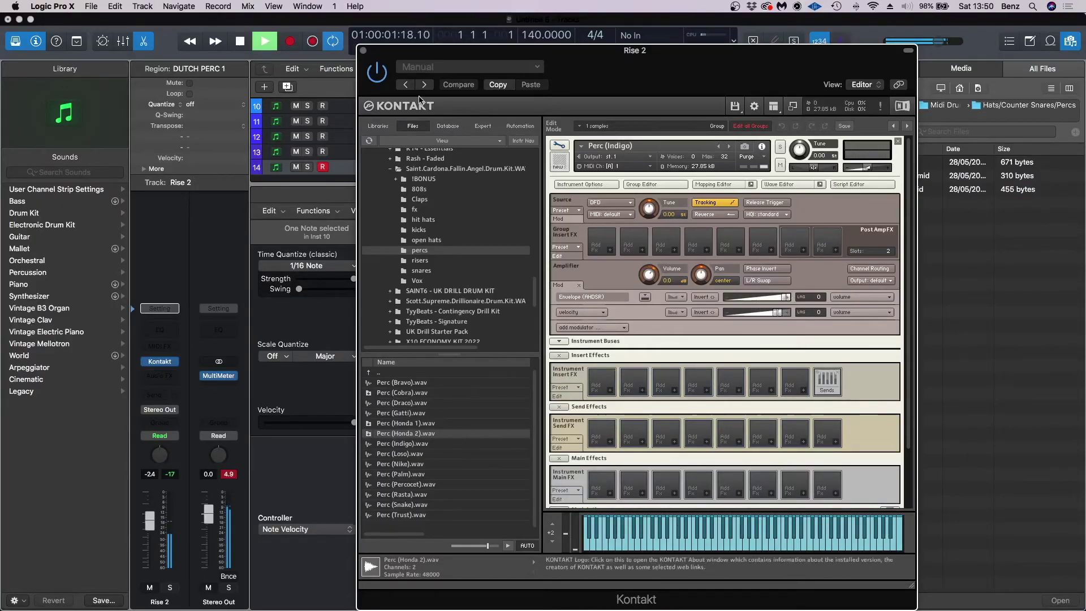
click(363, 51)
key(space)
Step: Select and audition the opening roll of DUTCH PERC 1, lower the track's volume to -4.0 dB, and close the note editor
drag(493, 328, 437, 337)
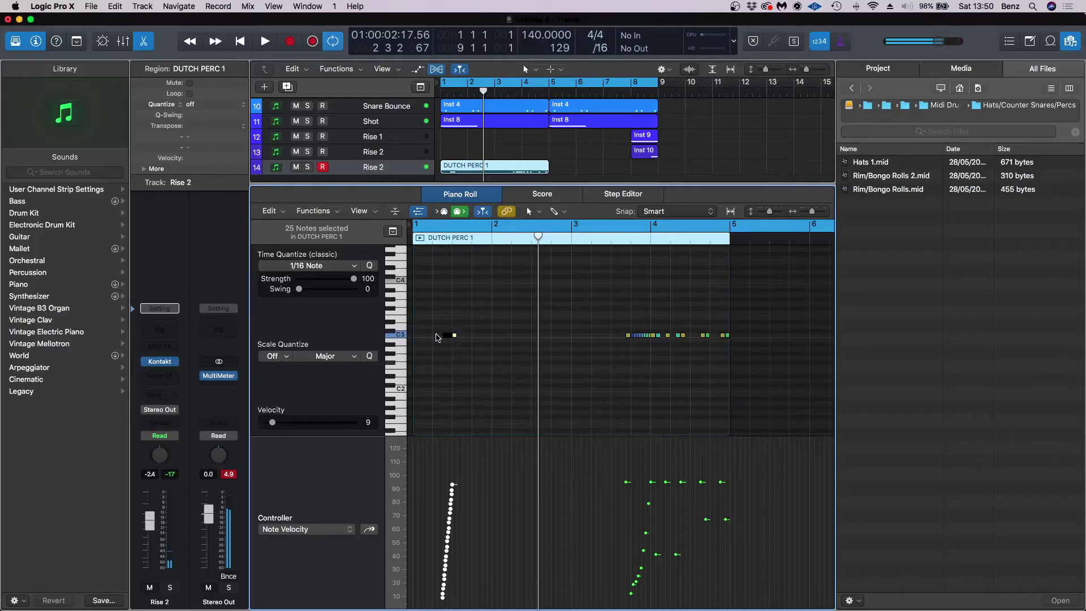
scroll(443, 338, up, 4)
key(space)
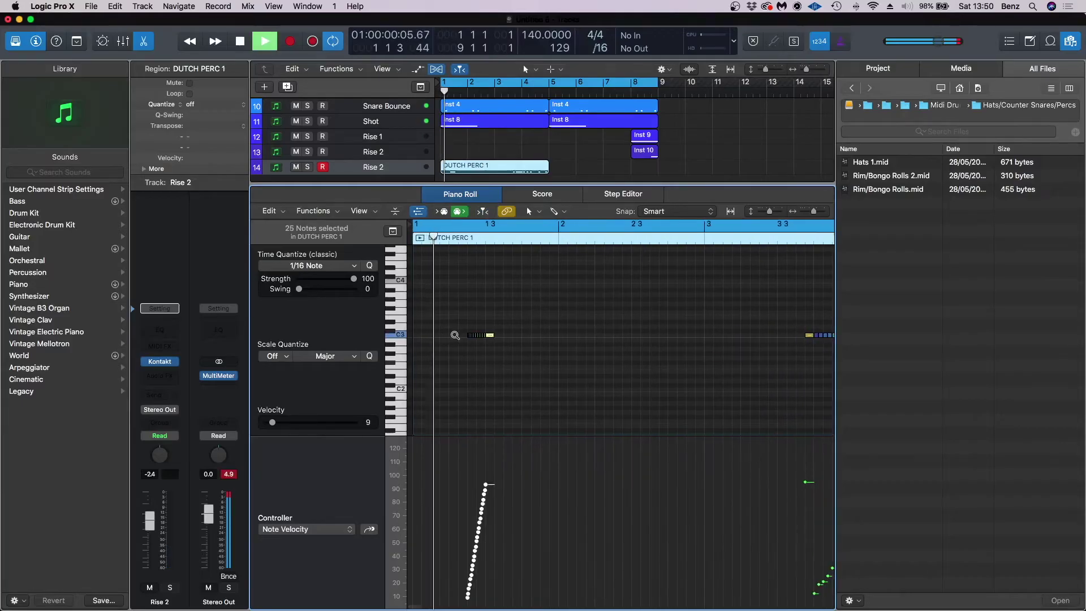
scroll(455, 334, down, 3)
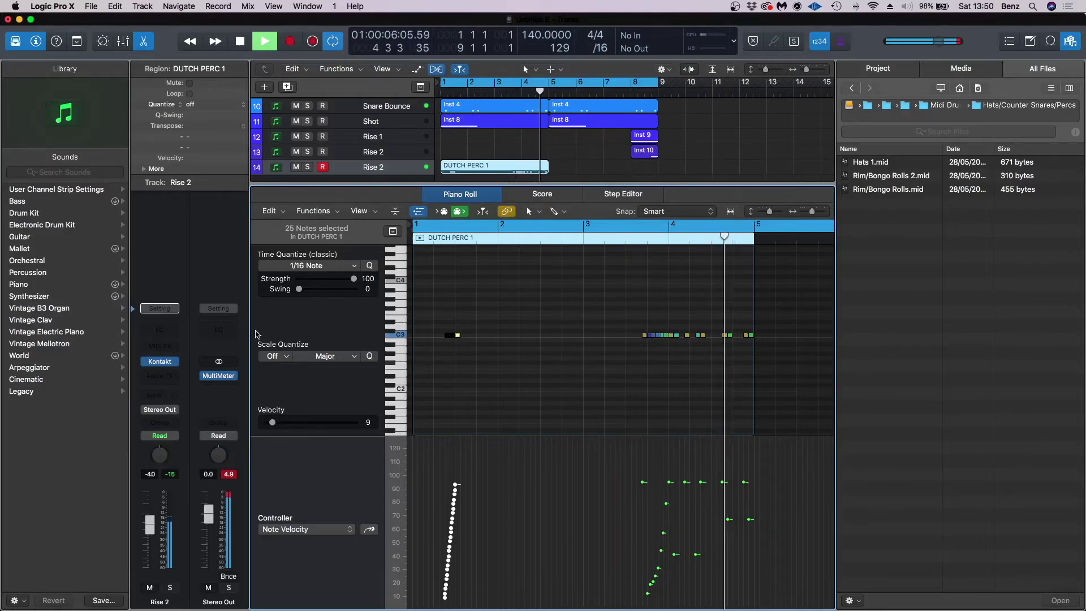
key(e)
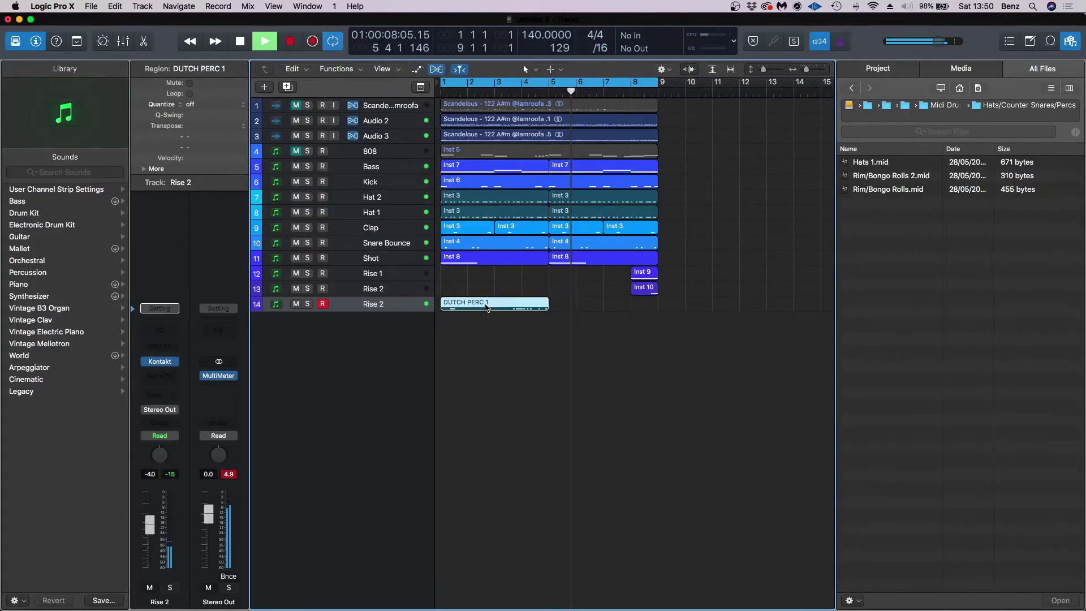
Step: Repeat the DUTCH PERC 1 region once so the percussion fills bars 5 to 8, and select both regions
key(super+r)
key(super+Left)
key(super+Left)
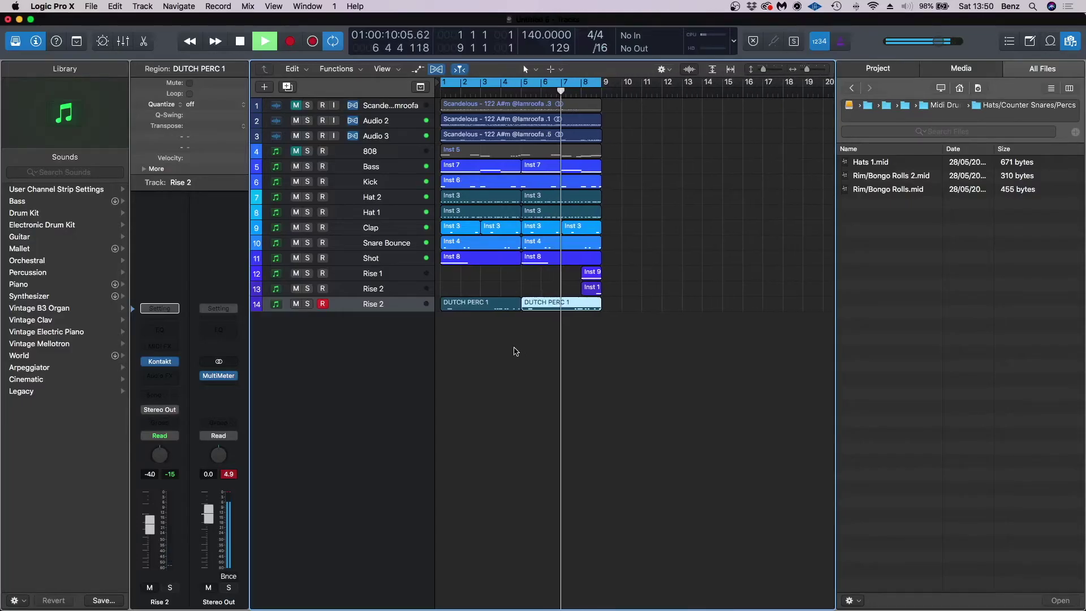
click(526, 322)
Step: Rename track 14 as Bongo and deselect its regions
double_click(366, 304)
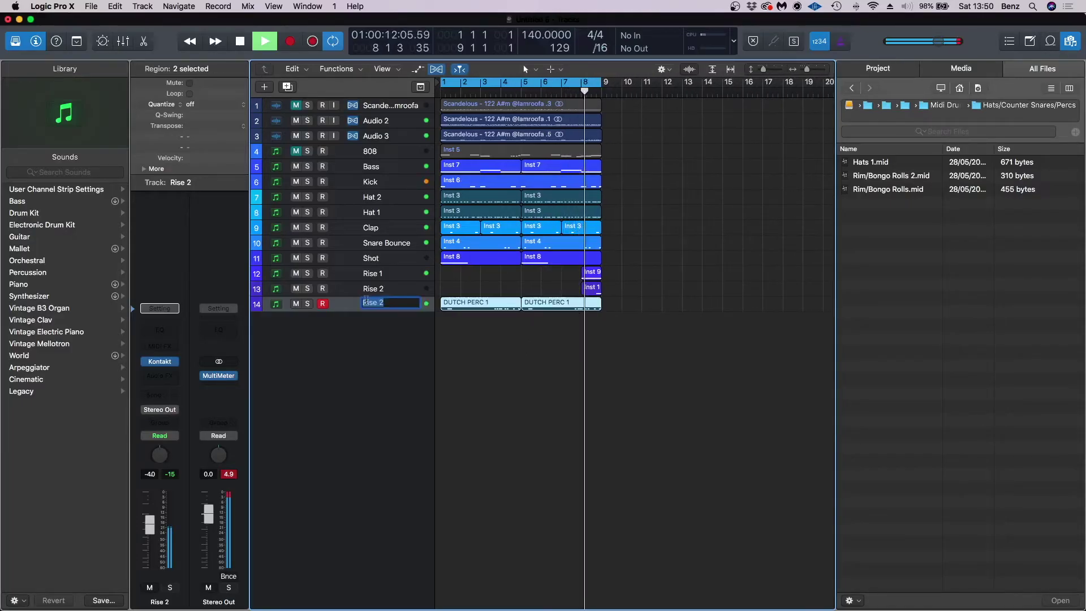
text(Perc)
key(Return)
text(Bongo)
click(509, 354)
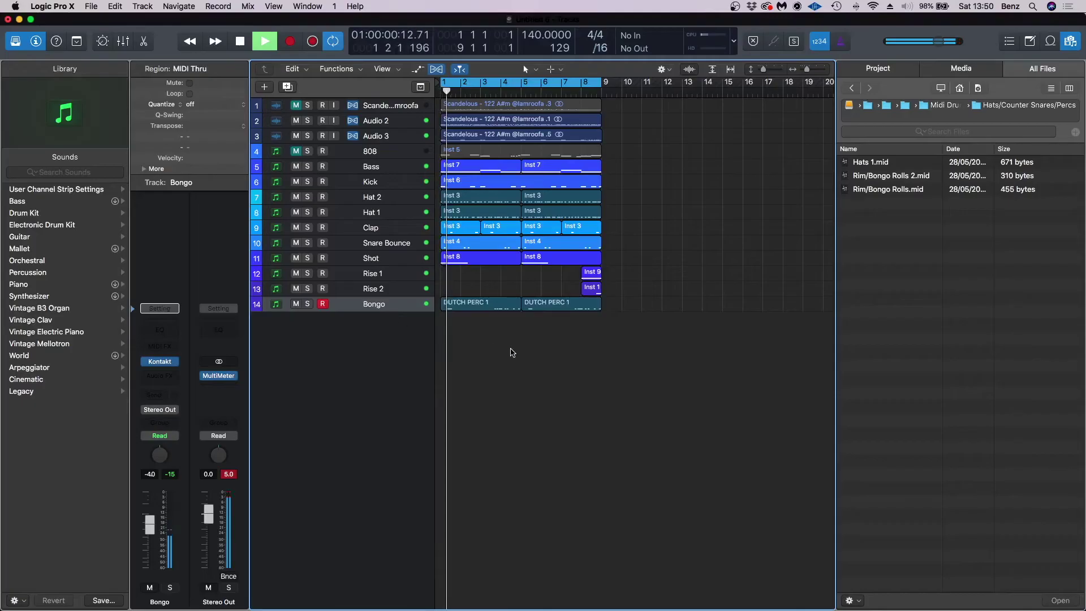
Step: Hide the file browser and duplicate the Bongo track with its Kontakt instrument
key(f)
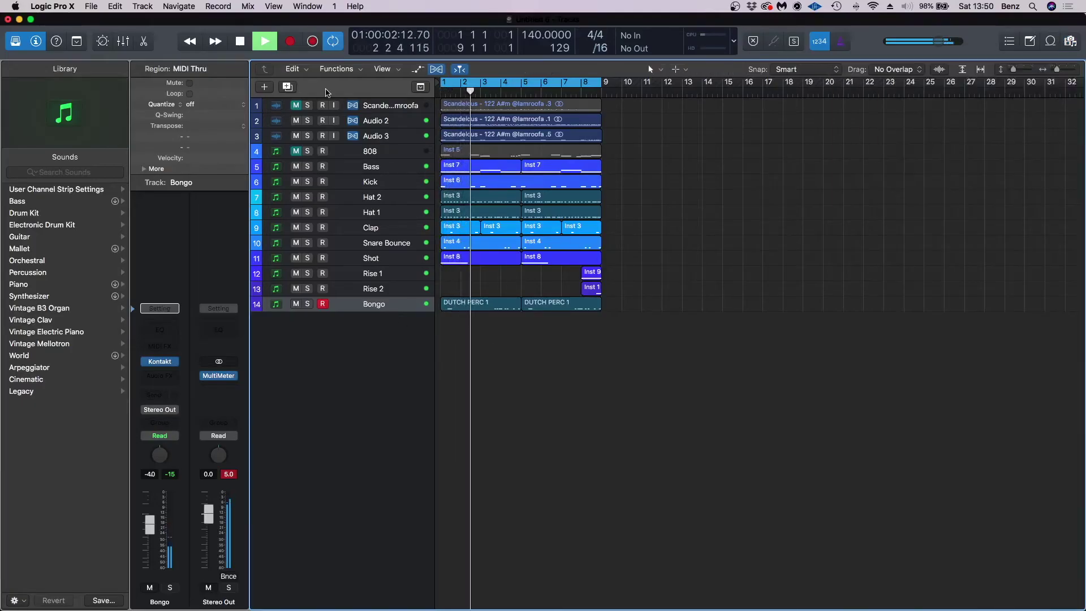
key(super+d)
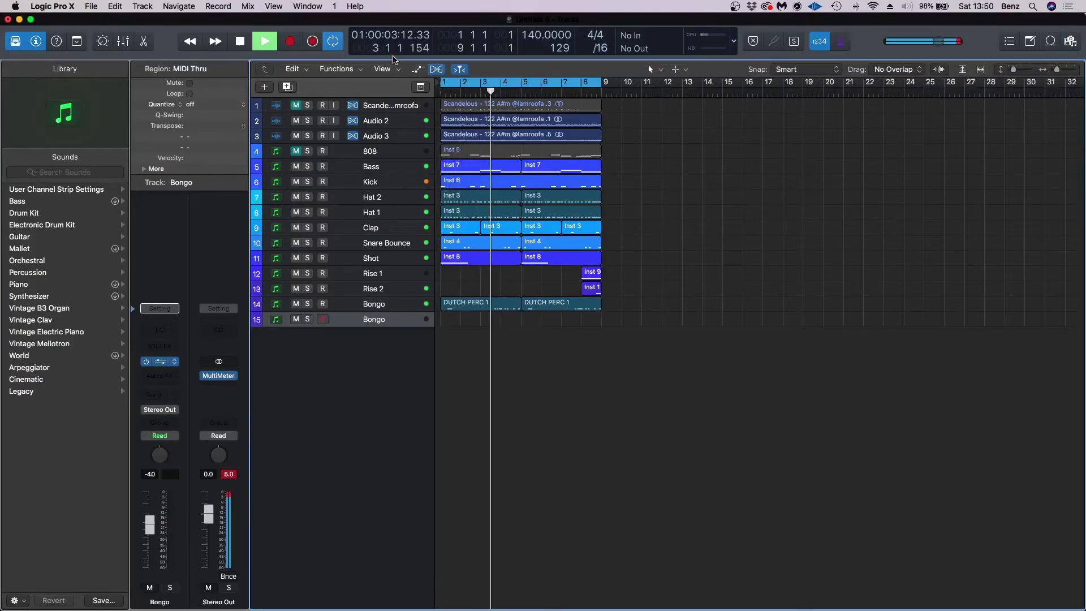
Step: Open Kontakt on the duplicated Bongo track and audition samples in the PERCS folder of Ghosty - World Wide Drilling Kit Vol. 2
drag(393, 44, 826, 31)
click(490, 148)
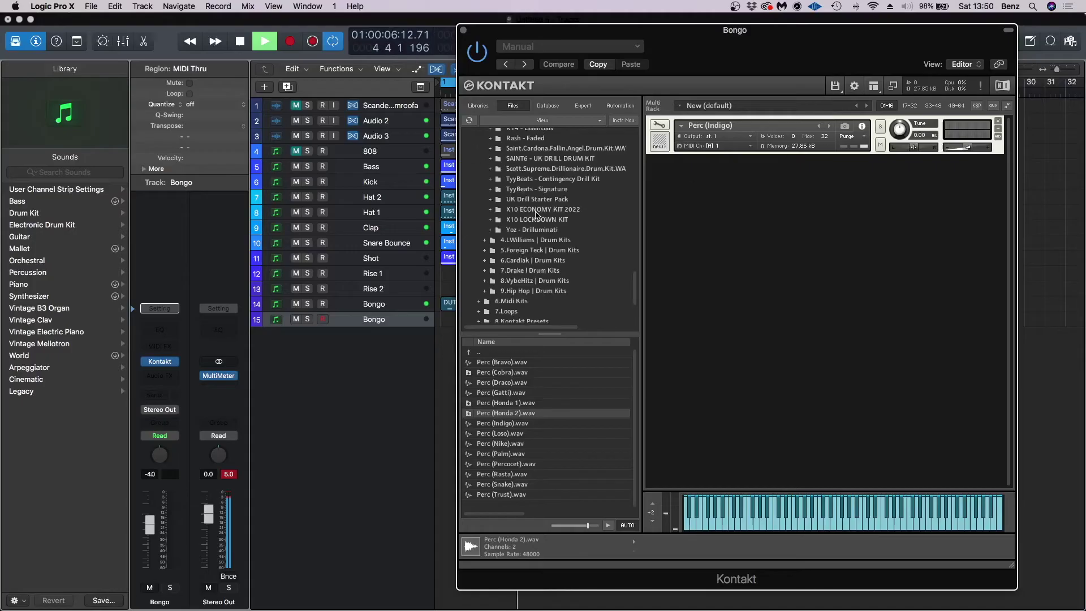
scroll(534, 220, up, 5)
scroll(535, 217, up, 3)
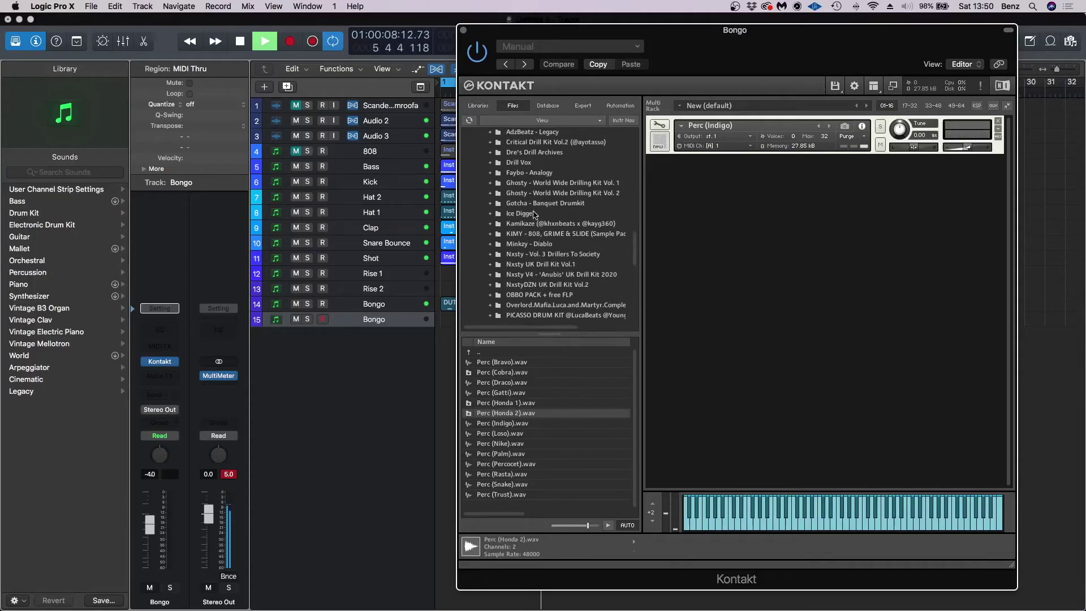
click(534, 195)
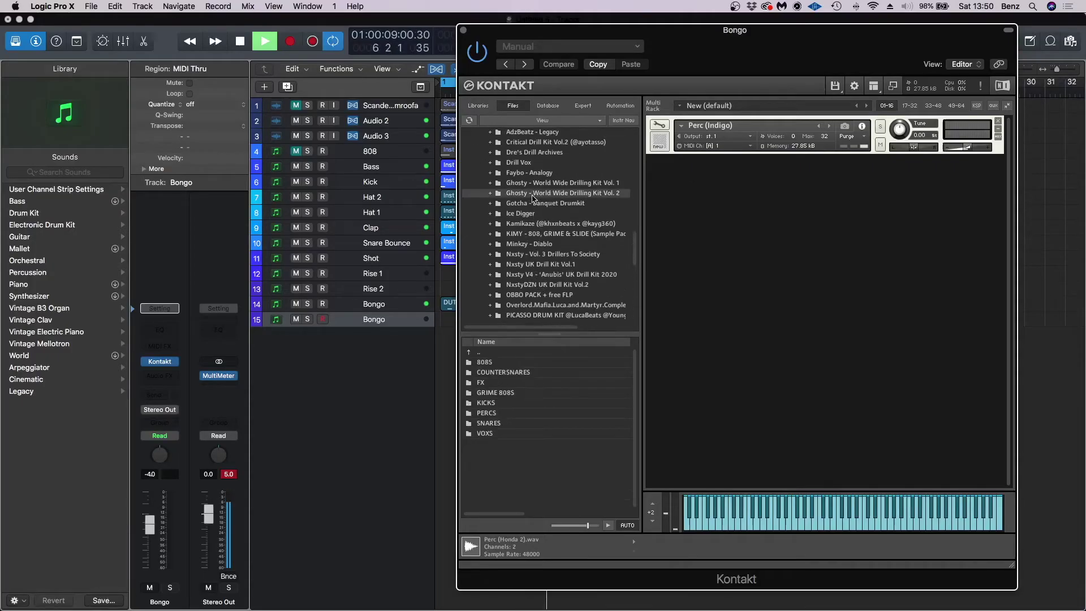
double_click(485, 413)
click(514, 433)
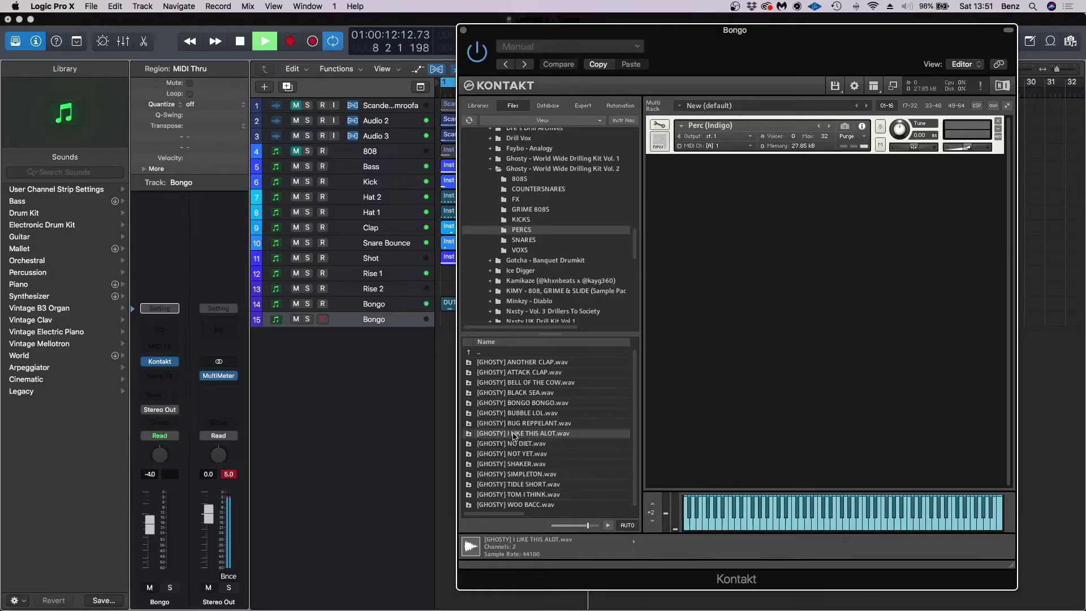
click(515, 424)
key(Down)
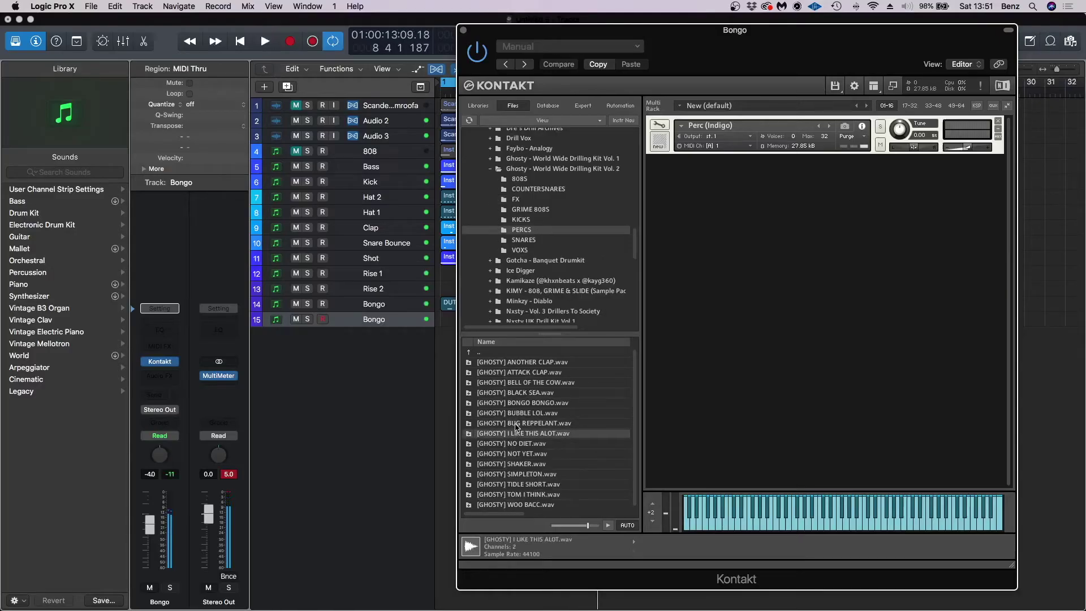
Step: Check the PERCS and FX folders of Ghosty Vol. 1, and audition GRIME RISE and I WILL ADD BOUNCE in the Vol. 2 FX folder
click(526, 159)
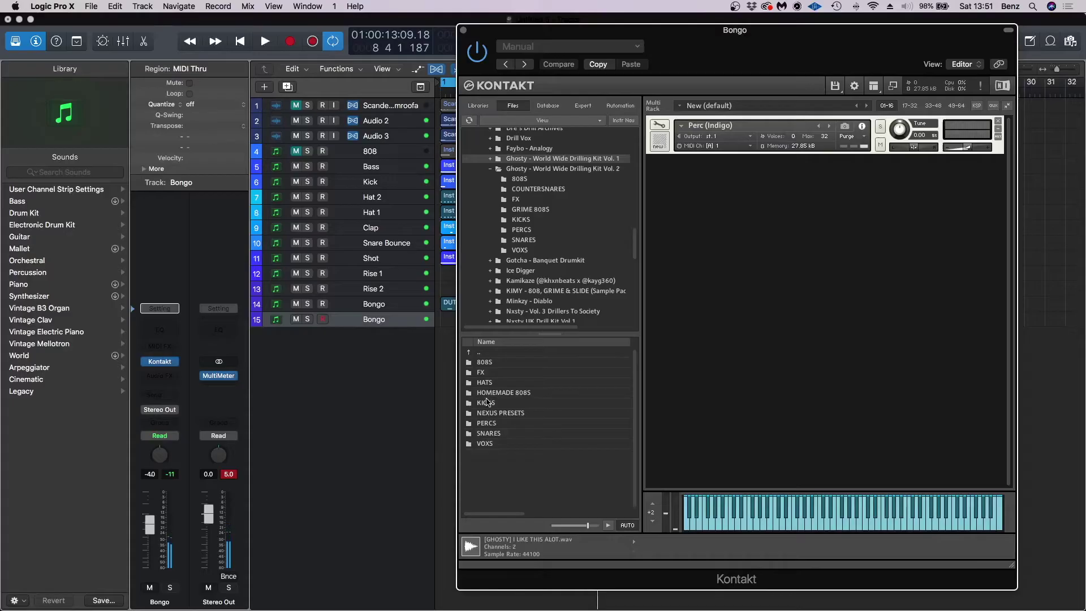
double_click(486, 423)
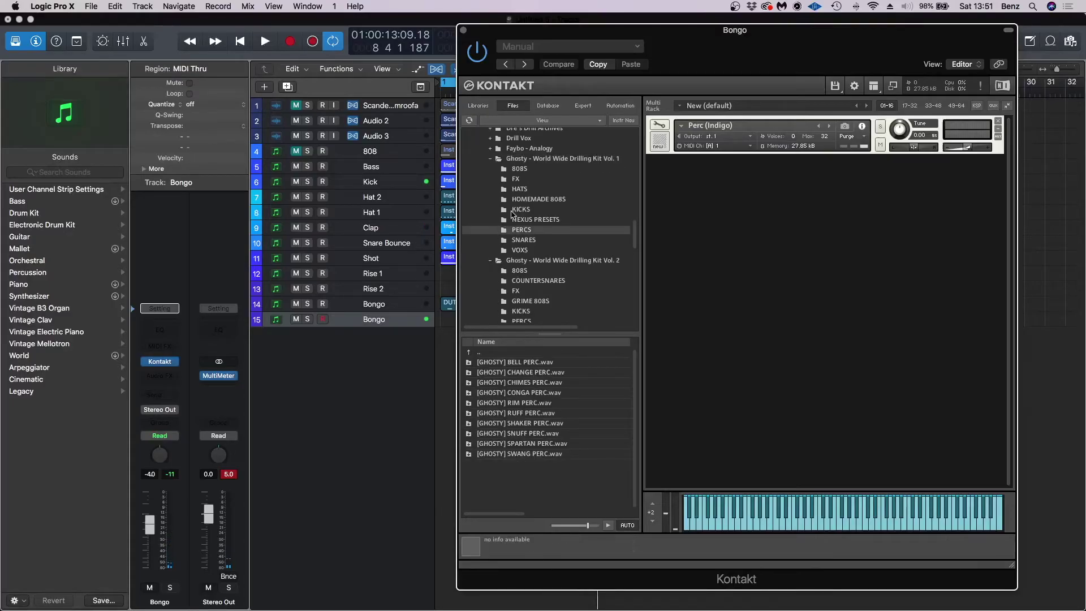
click(516, 179)
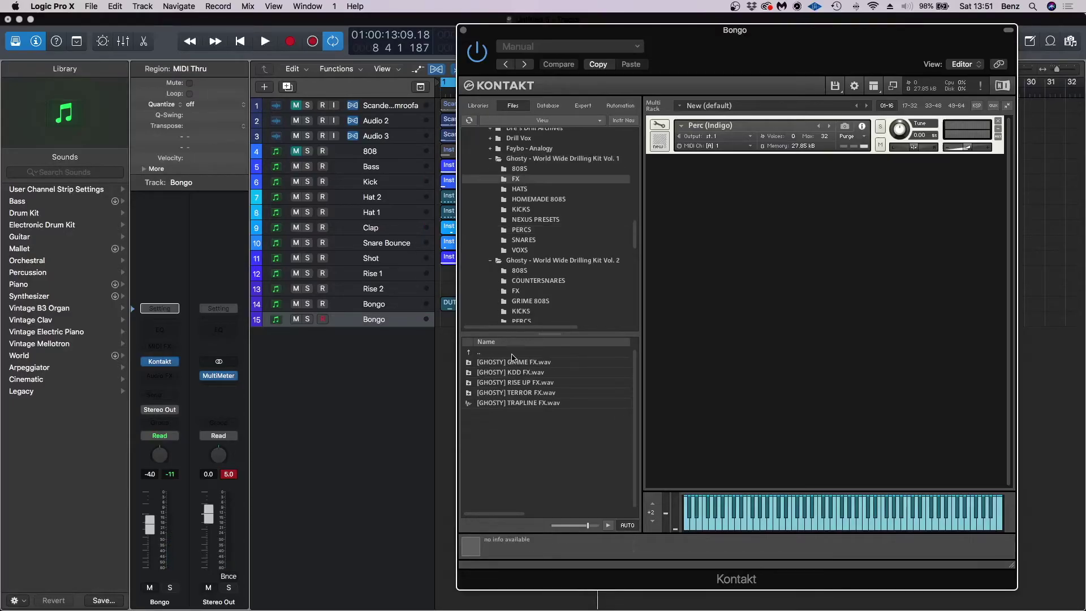
click(516, 291)
click(512, 415)
click(518, 423)
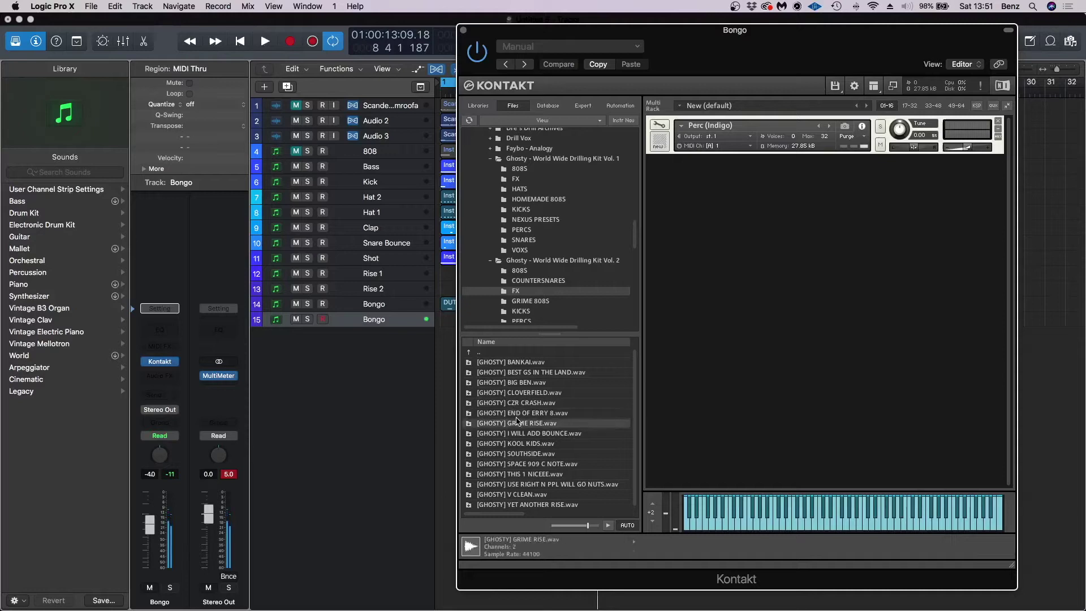
click(517, 433)
Step: Replace the Perc (Indigo) instrument with the sample [GHOSTY] I WILL ADD BOUNCE.wav and close the Kontakt window
click(998, 121)
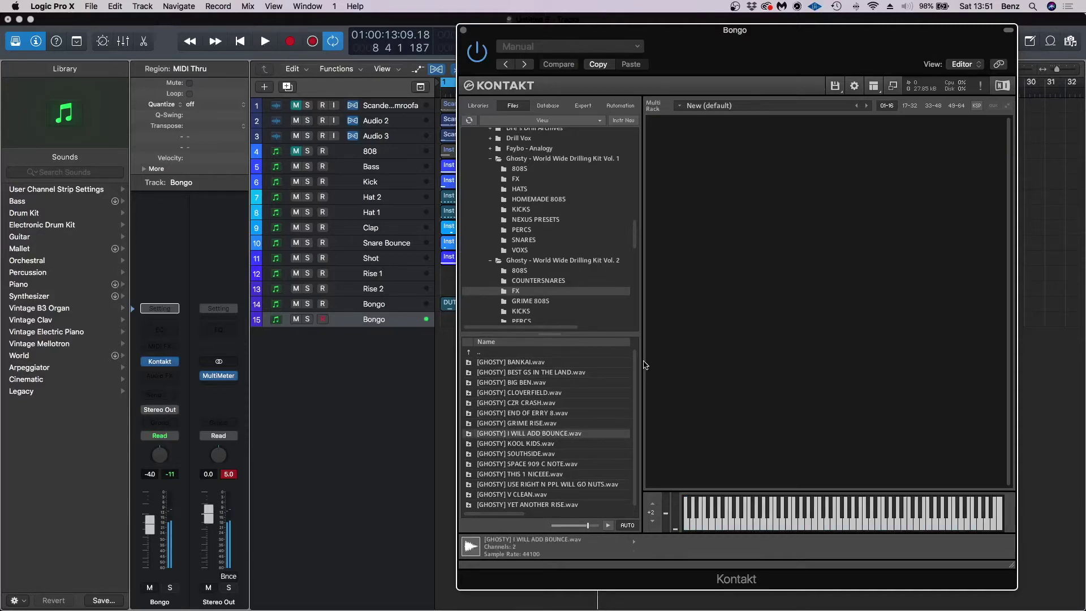
double_click(528, 433)
click(463, 30)
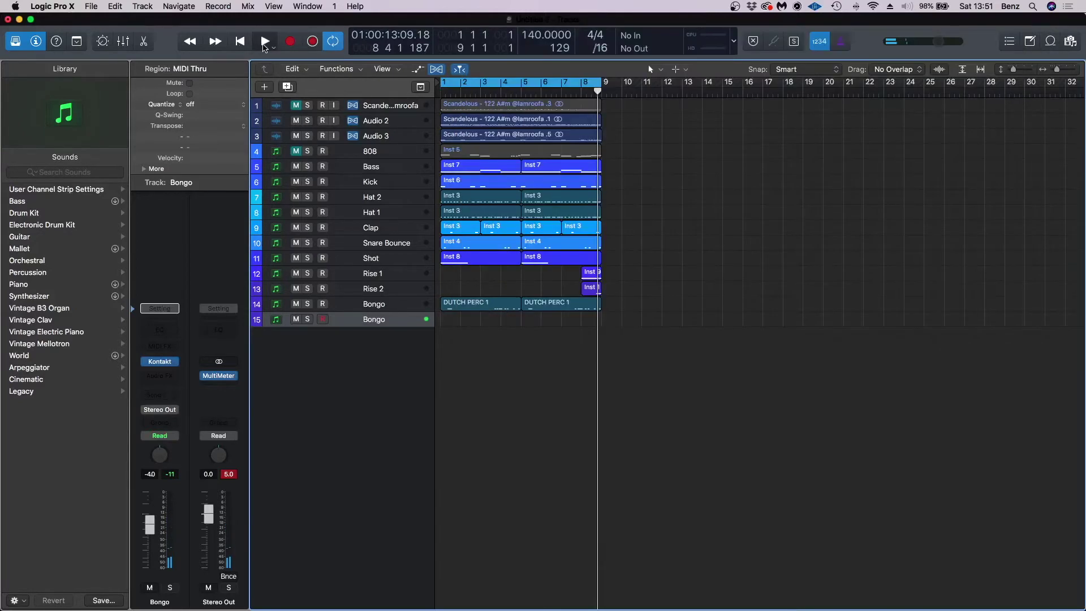
Step: Play the beat, set track 15's volume to -3.6 dB, and record a single C3 note in bar 2
click(265, 41)
drag(149, 533, 148, 531)
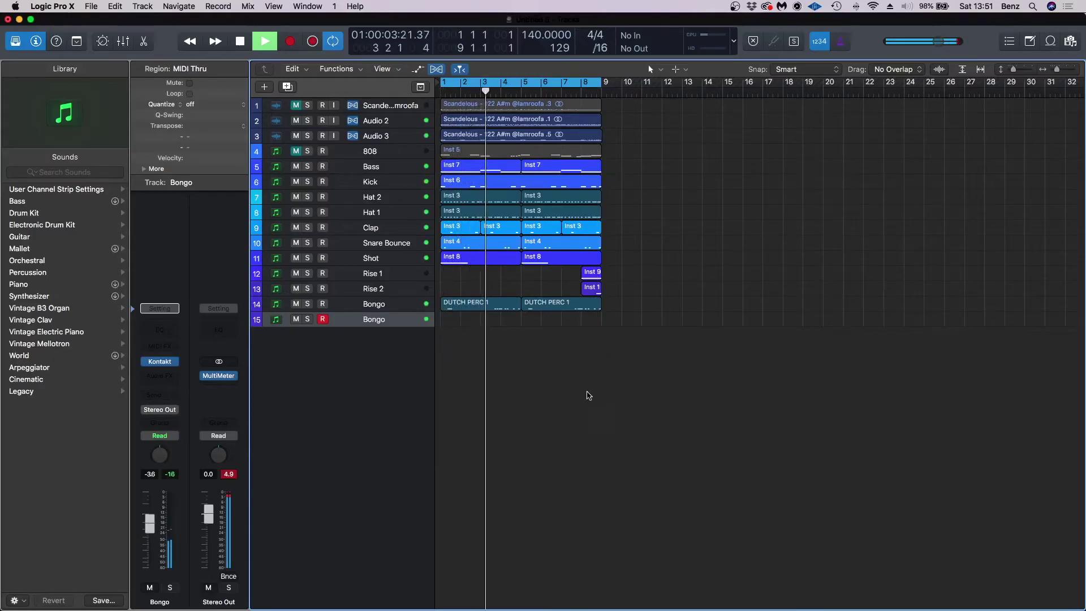
double_click(469, 319)
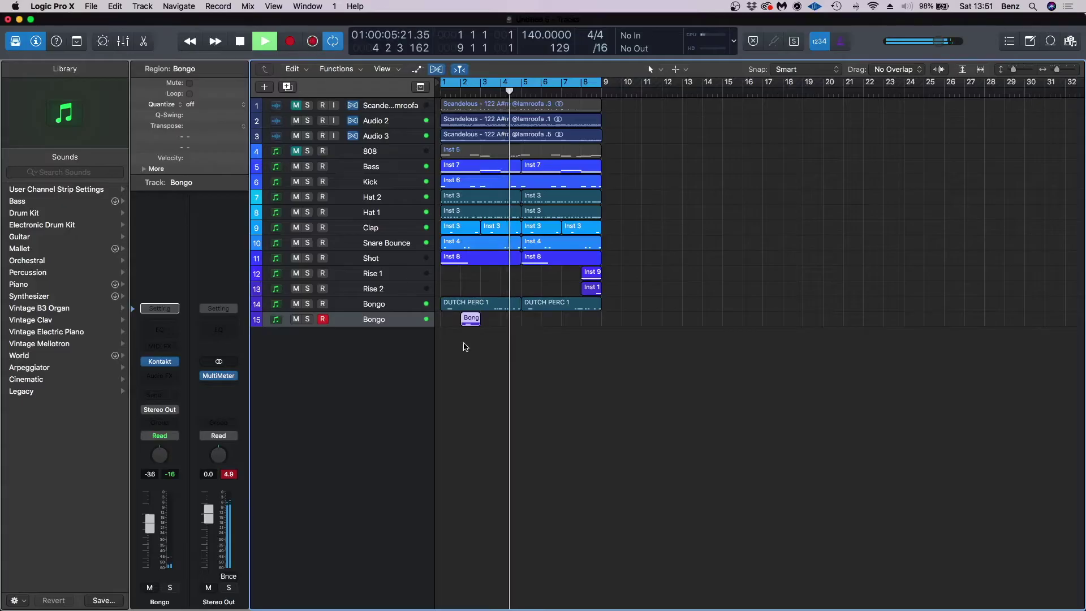
Step: Extend the track 15 region to span bars 1 to 4 and set its C3 note's velocity to 127
drag(462, 320, 521, 320)
key(space)
double_click(499, 320)
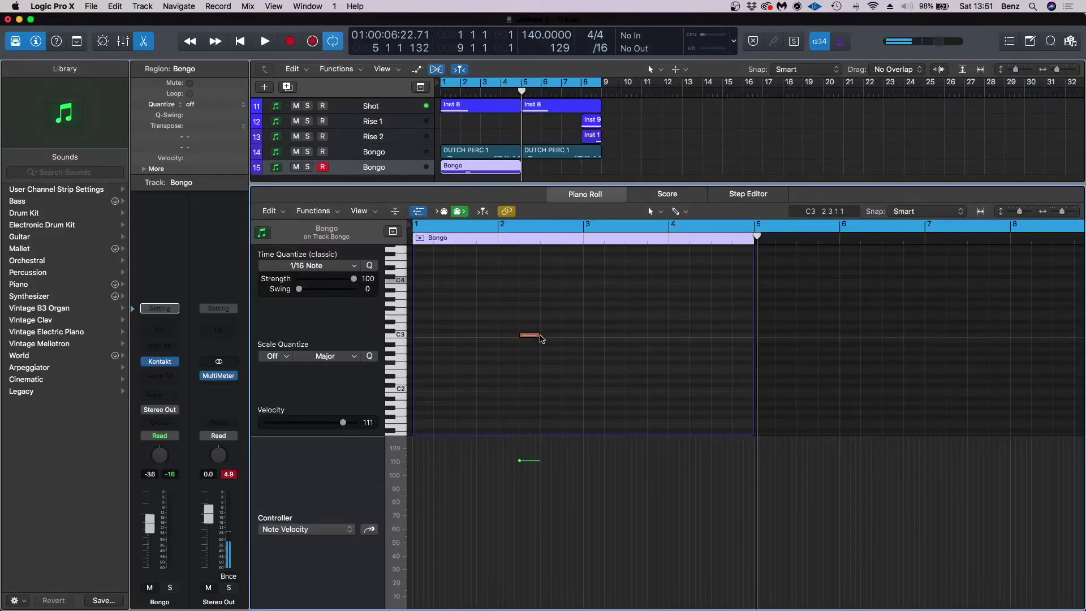
drag(519, 460, 524, 398)
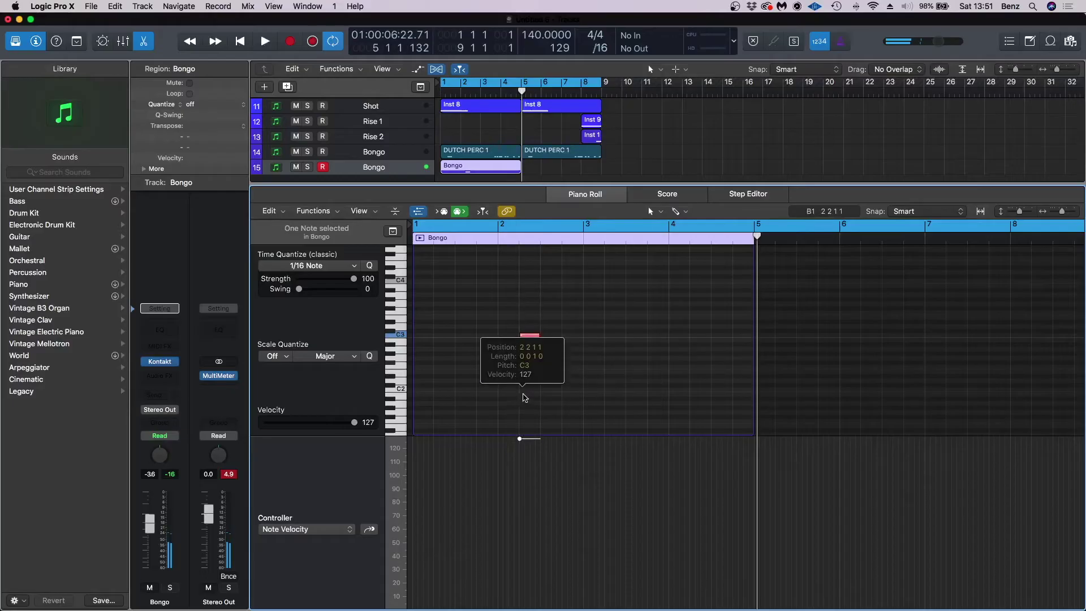
click(525, 393)
Step: Raise track 15's volume to 1.4 dB during playback and repeat its region once to fill bars 5 to 8
key(space)
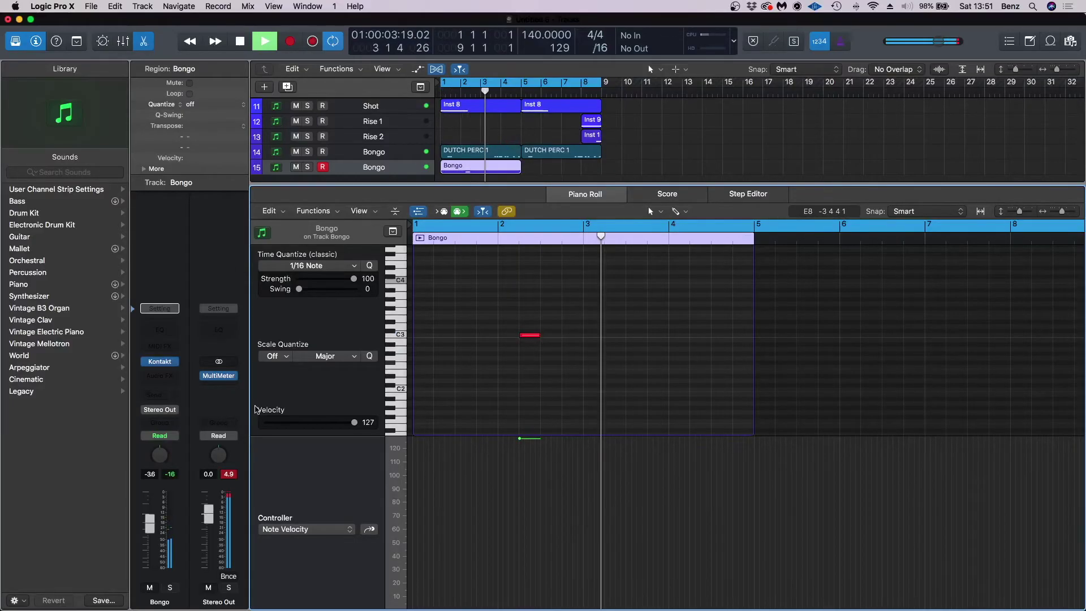
key(e)
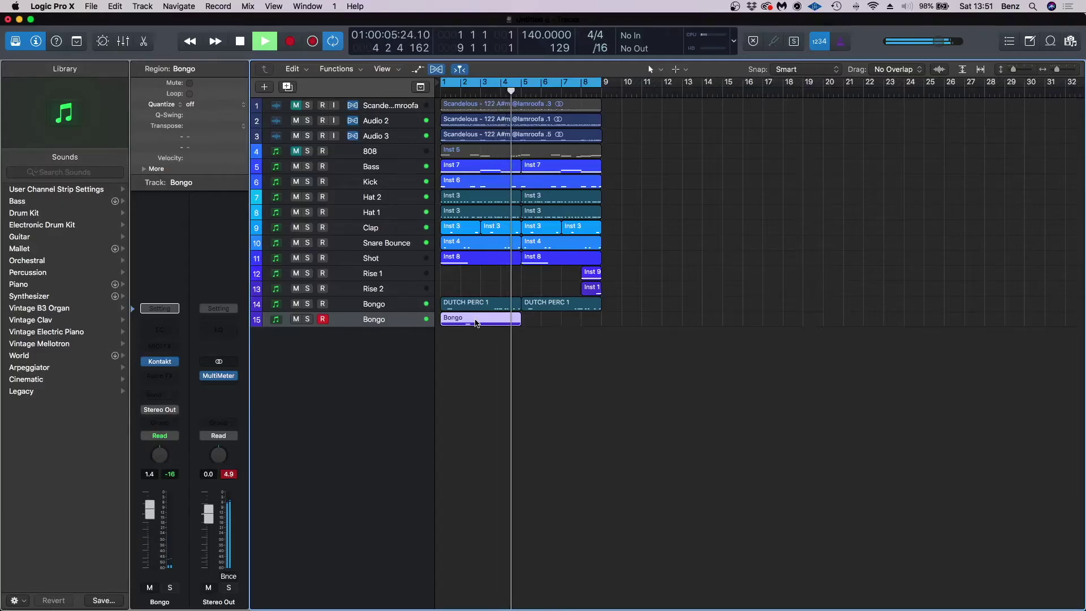
key(super+r)
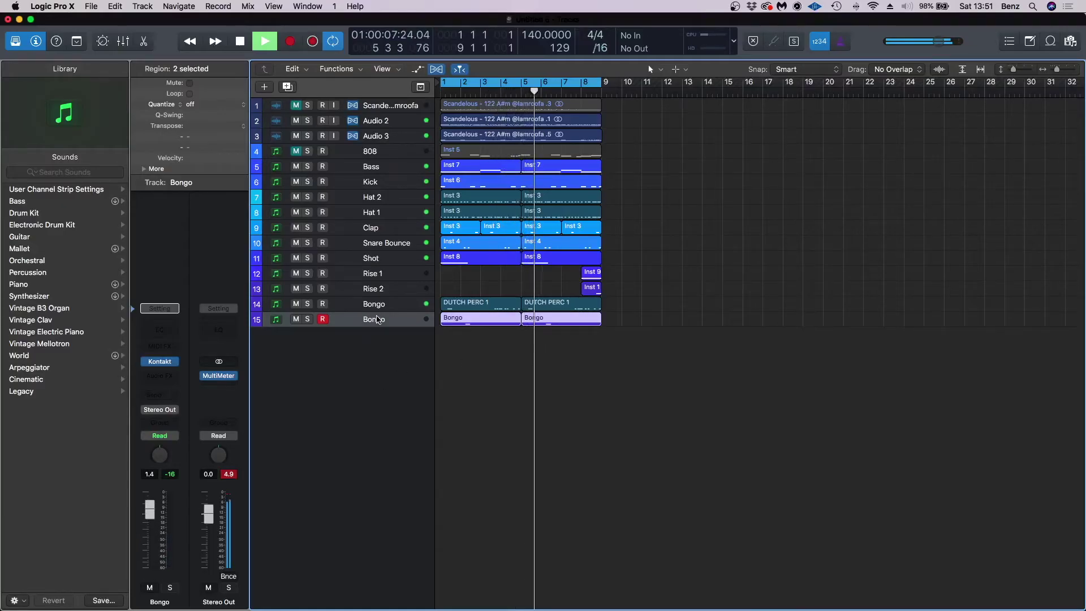
Step: Rename track 15 as Snuff
double_click(378, 319)
text(Snuff)
key(Return)
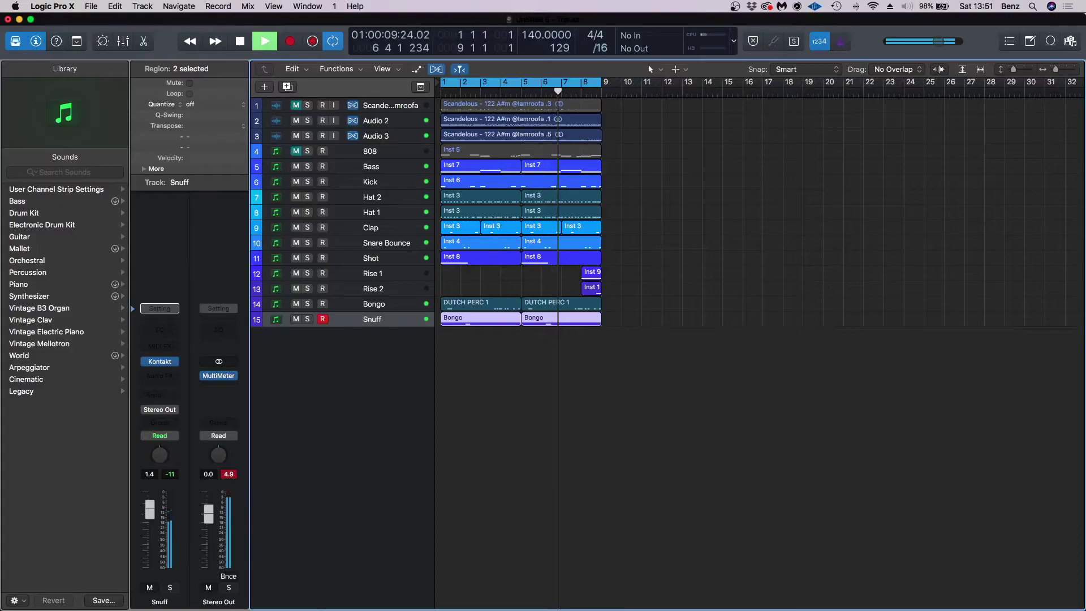
Step: Duplicate the Snuff track with its Kontakt instrument and replace the copy's sample with [GHOSTY] GRIME RISE.wav
key(super+d)
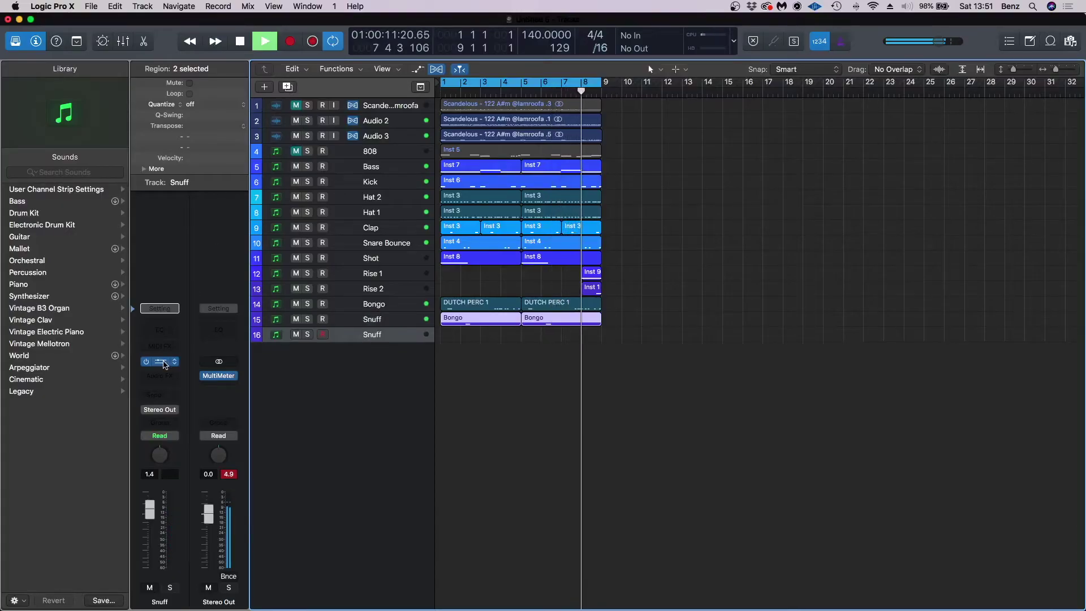
click(160, 362)
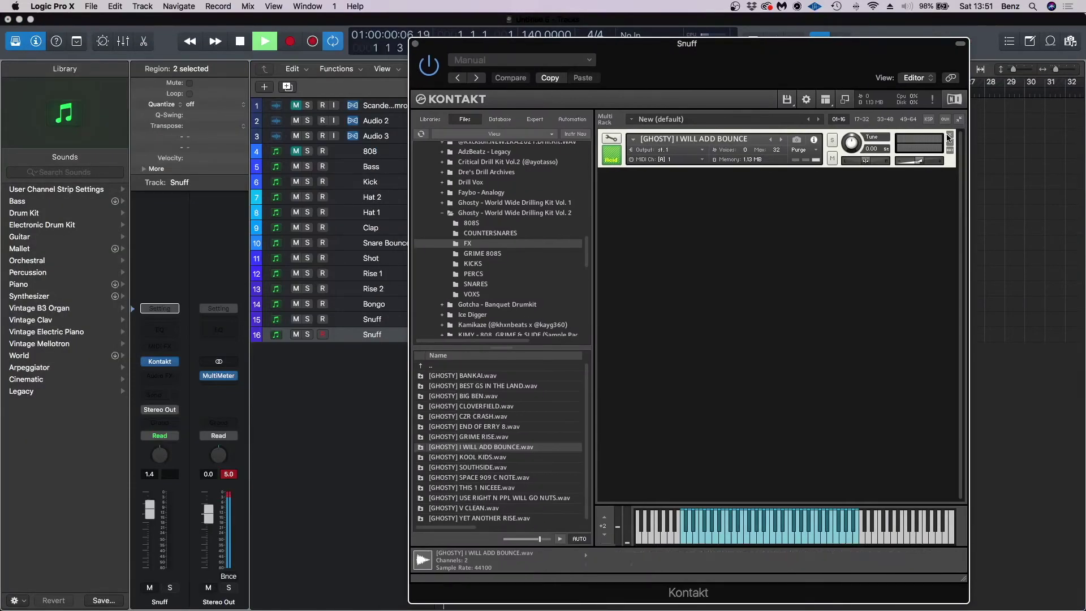
click(948, 136)
double_click(463, 436)
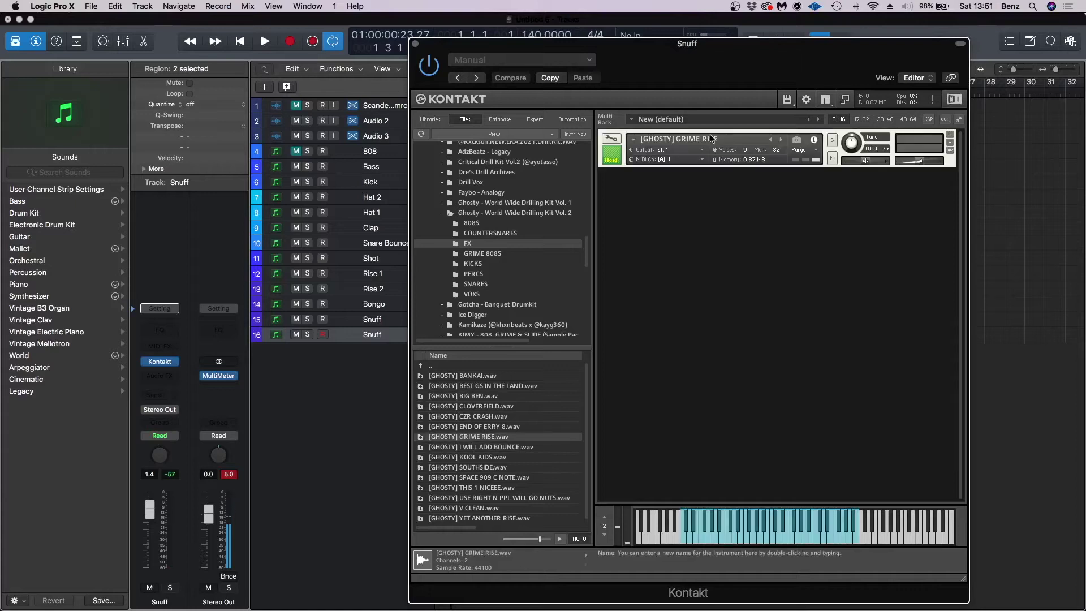
click(611, 138)
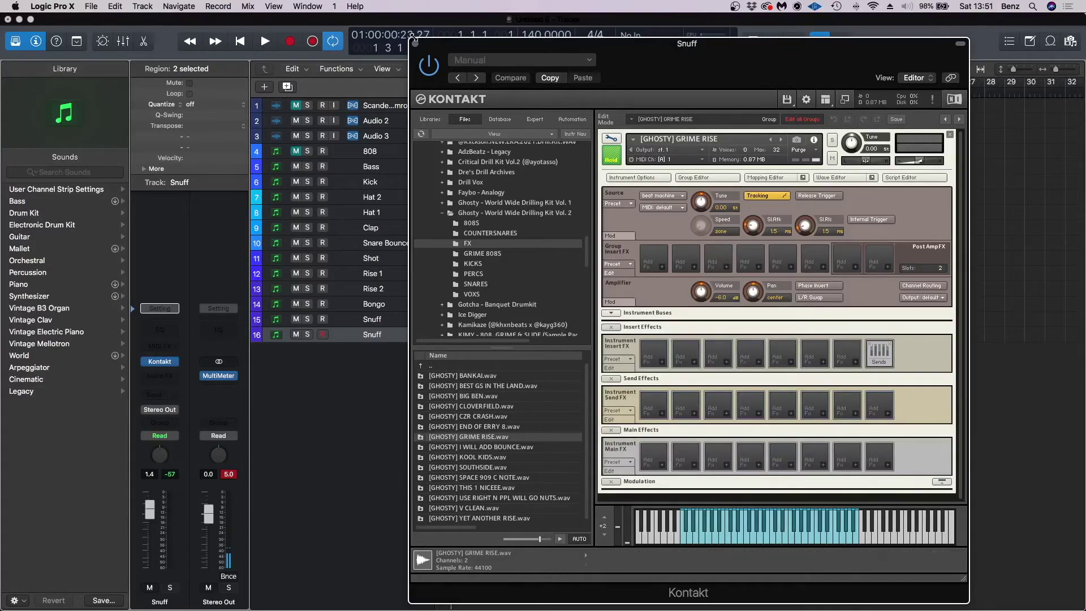
click(415, 44)
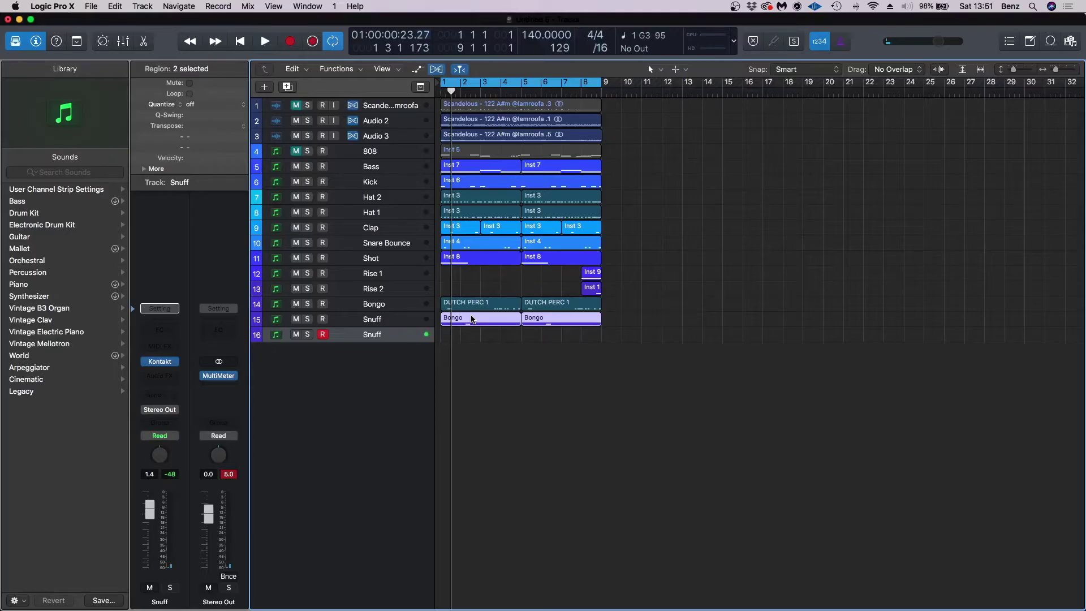
Step: Raise track 16's volume to 6.0 dB and record a long F#3 note across bars 1 and 2 over the beat
click(266, 41)
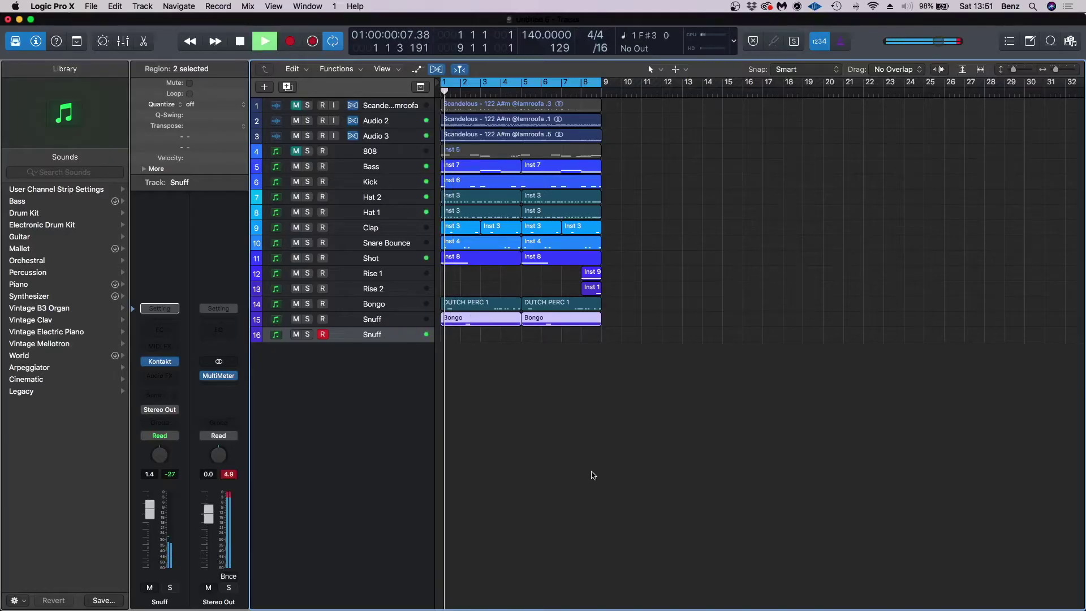
click(589, 472)
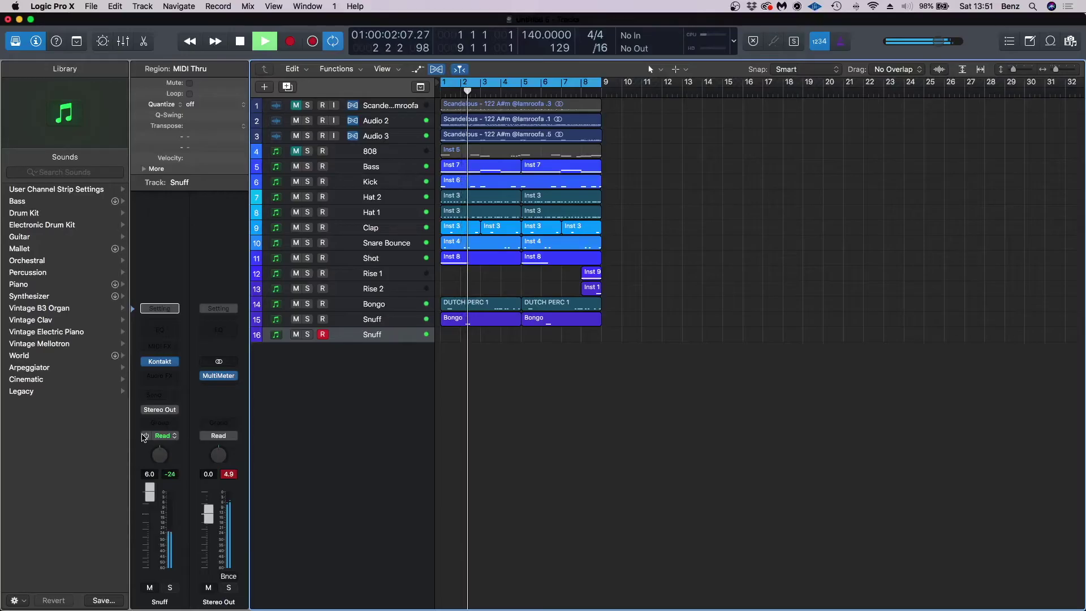
click(311, 44)
key(space)
Step: Trim the end of track 16's F#3 note slightly and set its velocity to 127 in the Piano Roll
double_click(459, 333)
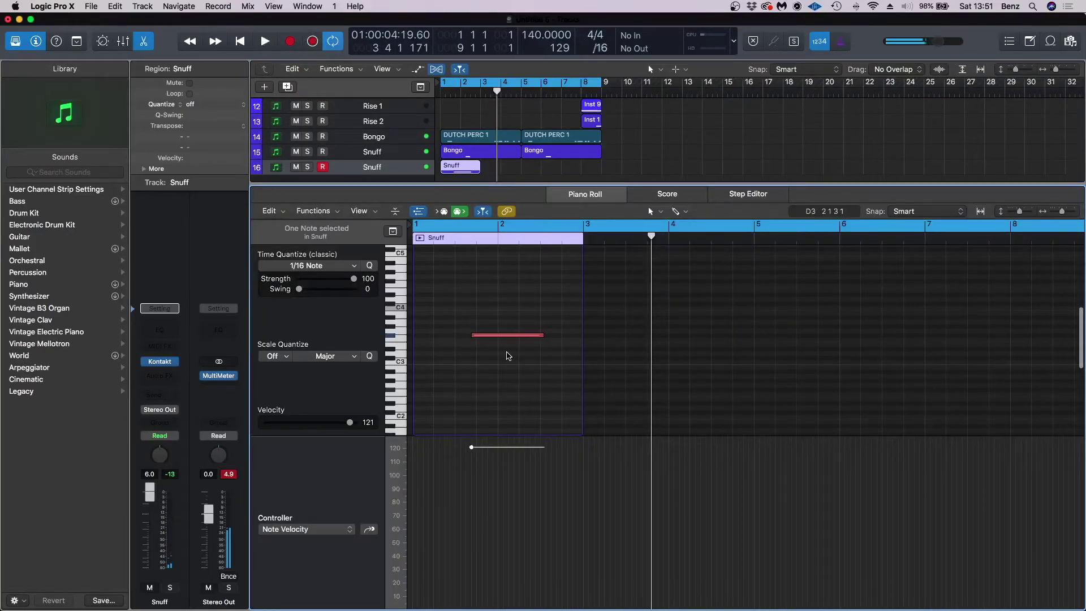
drag(542, 336, 539, 335)
key(space)
drag(472, 447, 472, 437)
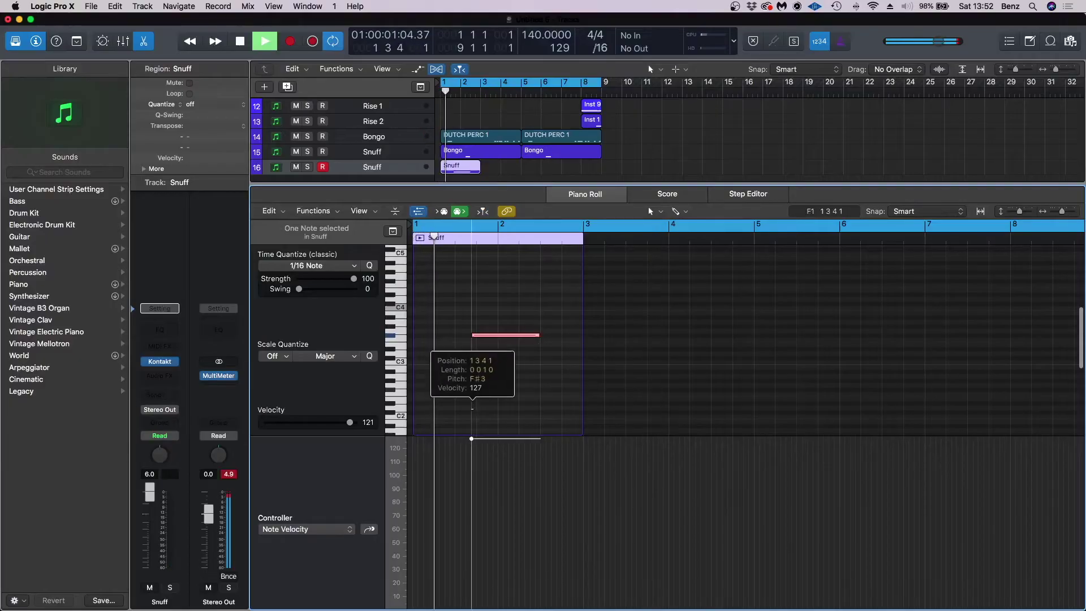
click(498, 388)
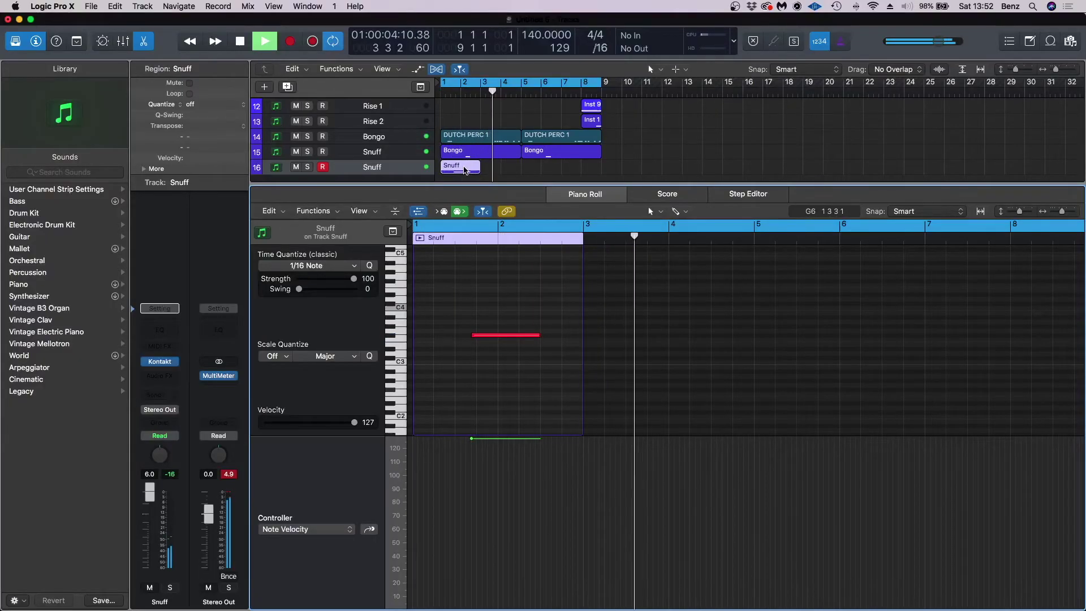
Step: Move the track 16 region two bars later and extend its start back so it spans bars 1 to 4
drag(480, 170, 442, 170)
key(space)
key(space)
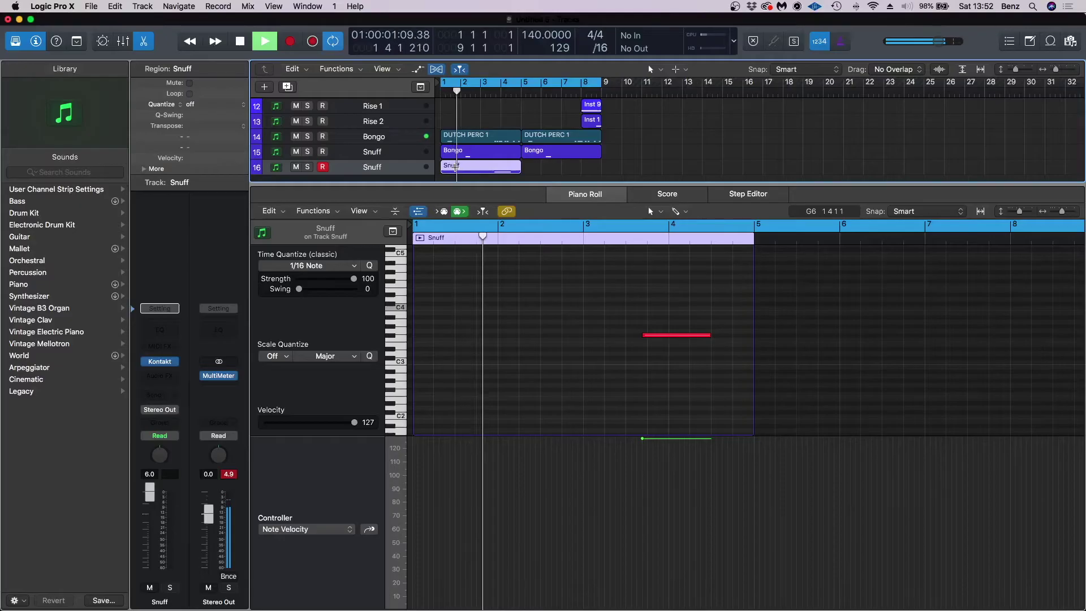
Step: Repeat the track 16 region once to fill bars 5 to 8 and rename the track as Grime Rise
key(super+r)
key(e)
click(367, 338)
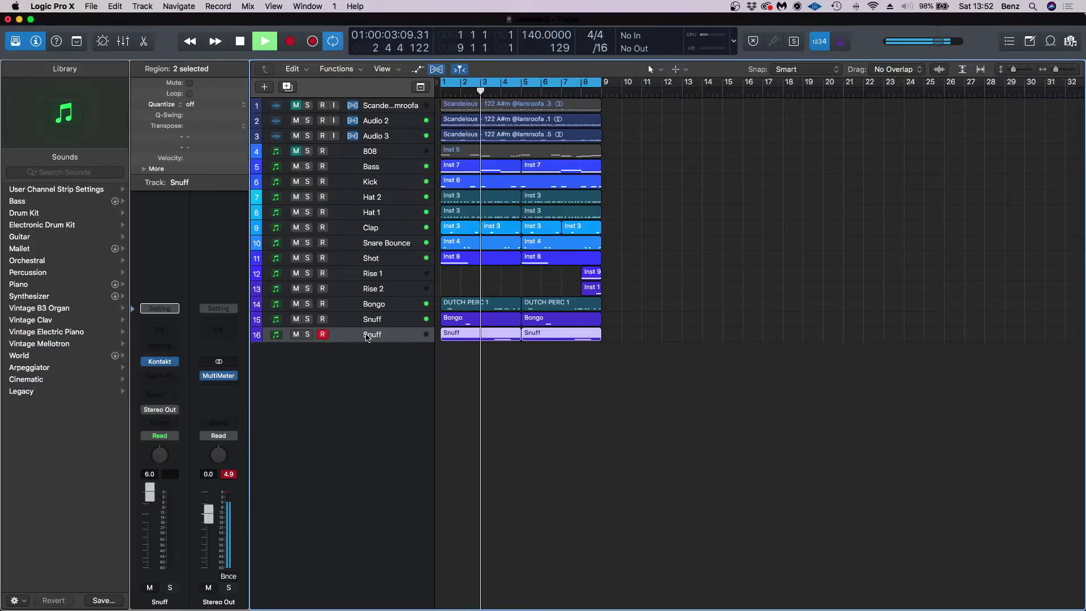
double_click(366, 336)
text(Grime R)
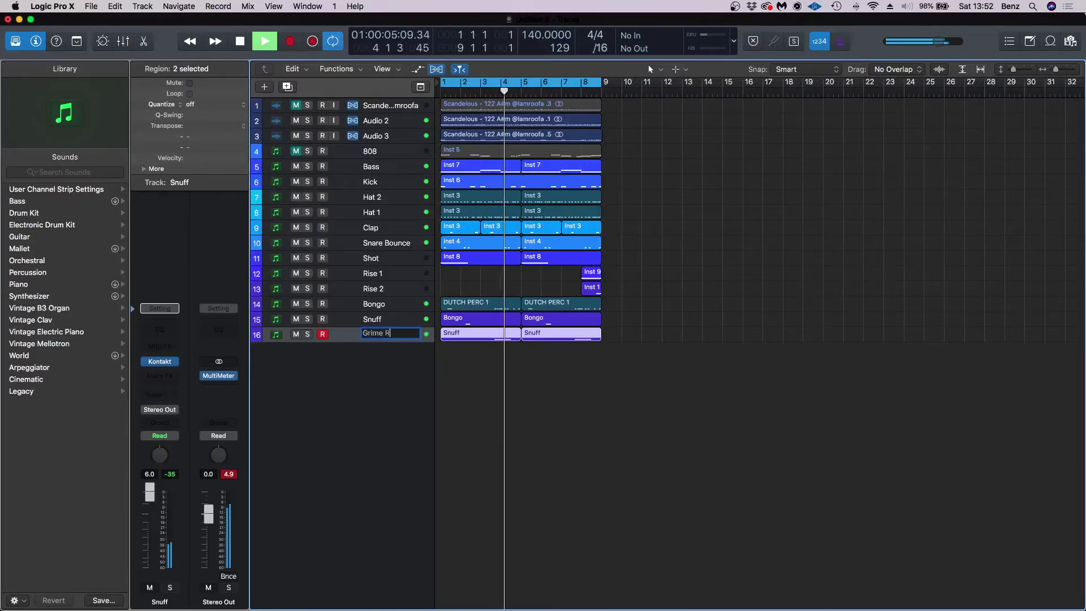
text(ise)
key(Return)
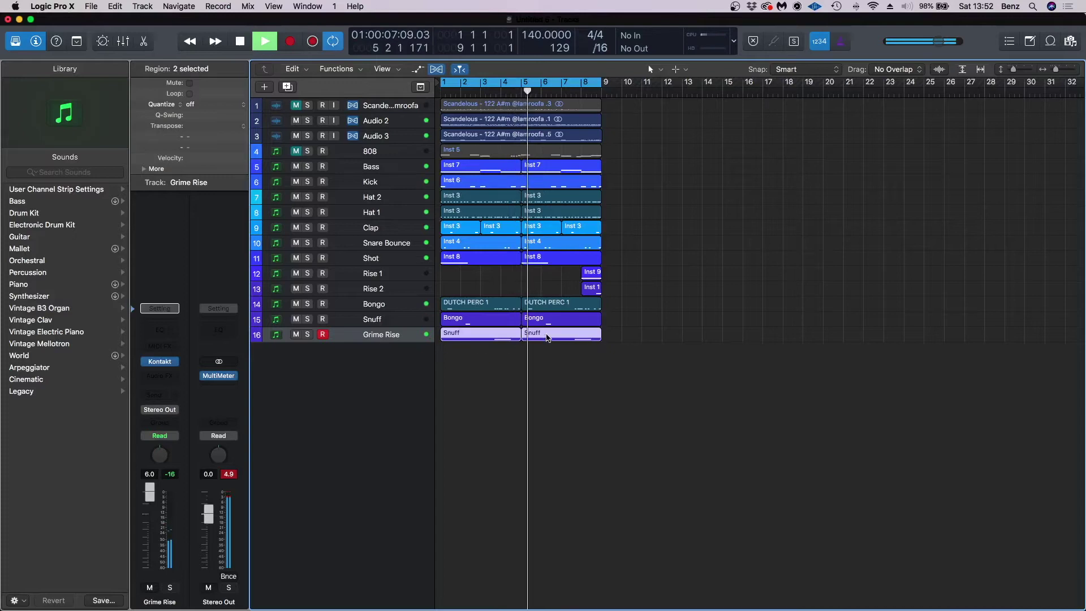
Step: Transpose both F#3 notes in the Grime Rise regions up by about four semitones and play them with the beat
key(e)
click(686, 336)
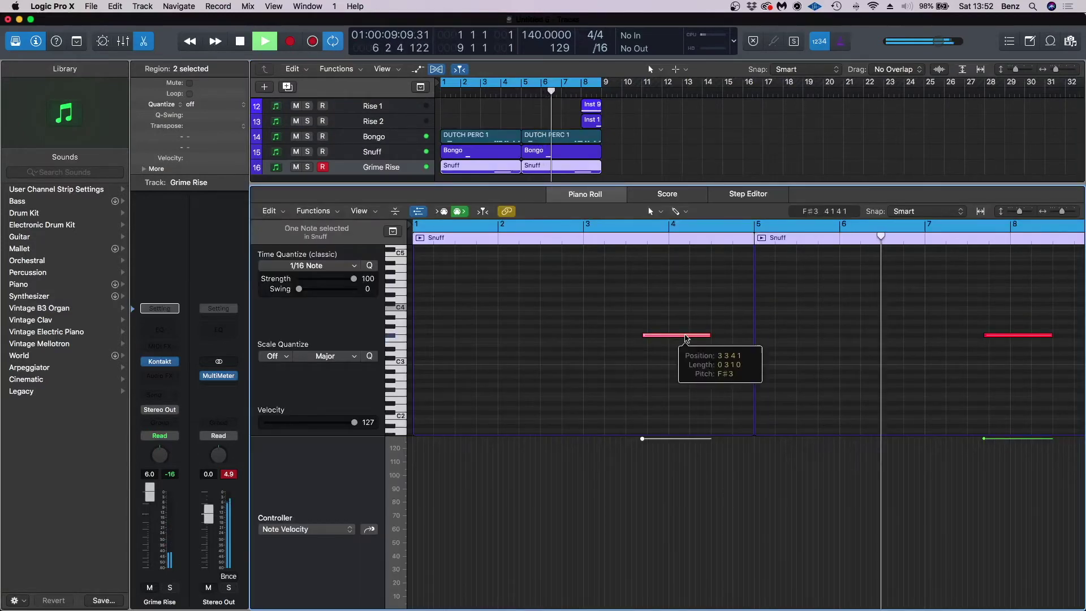
drag(642, 362, 1008, 318)
click(608, 362)
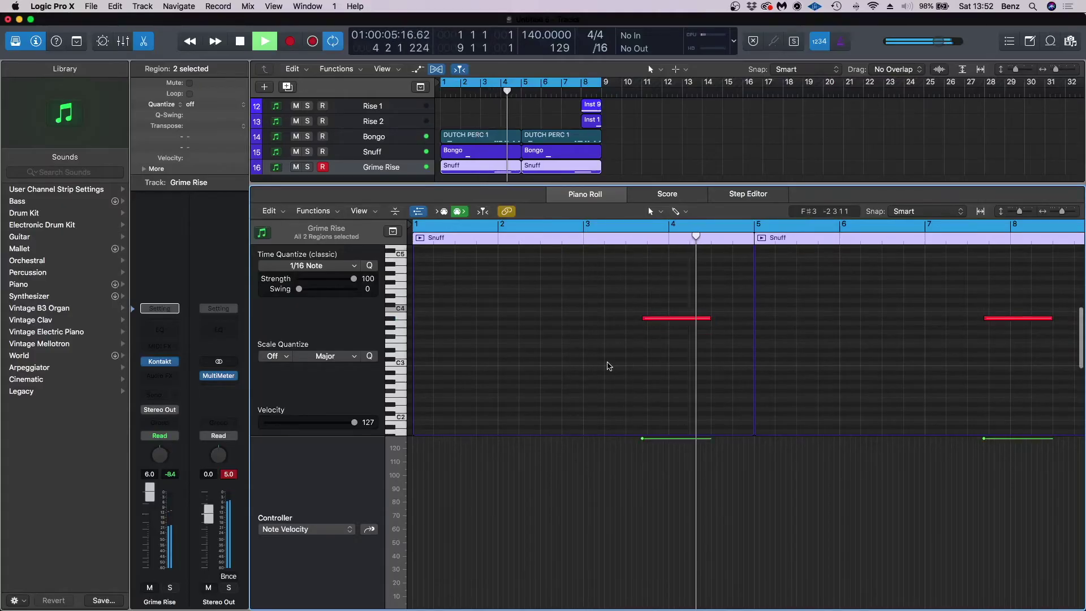
Step: Replay the beat from the start and lower the Grime Rise track's volume to about -0.2 dB
key(space)
key(space)
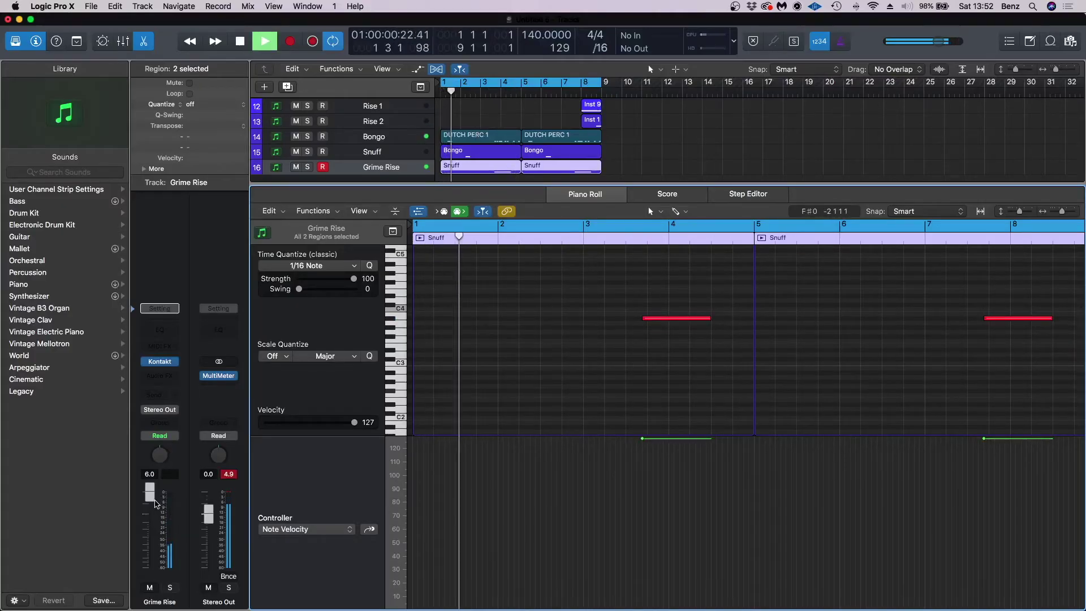
drag(155, 501, 154, 519)
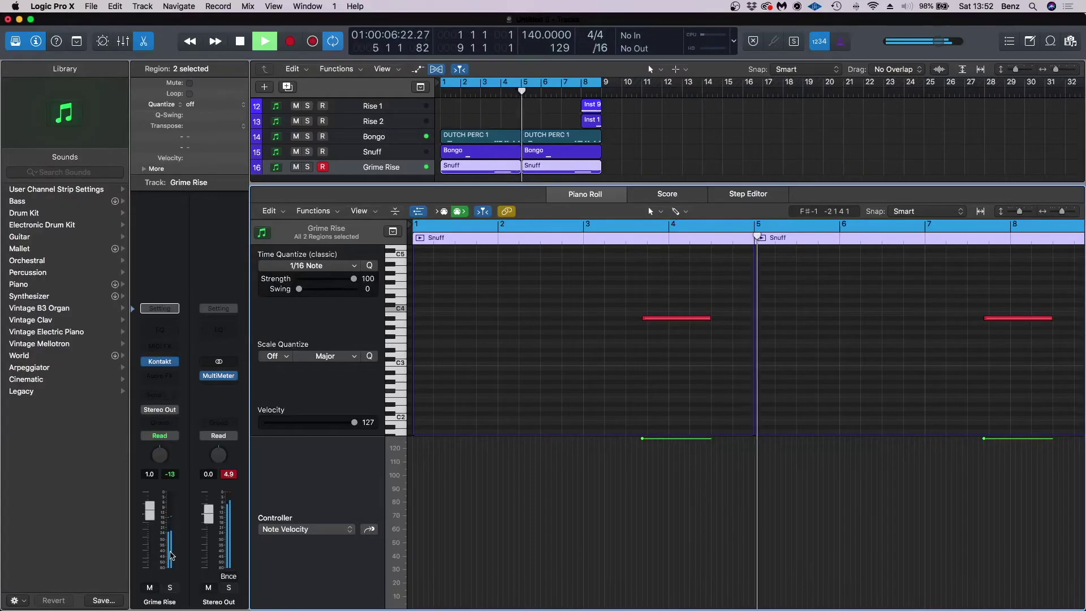
key(space)
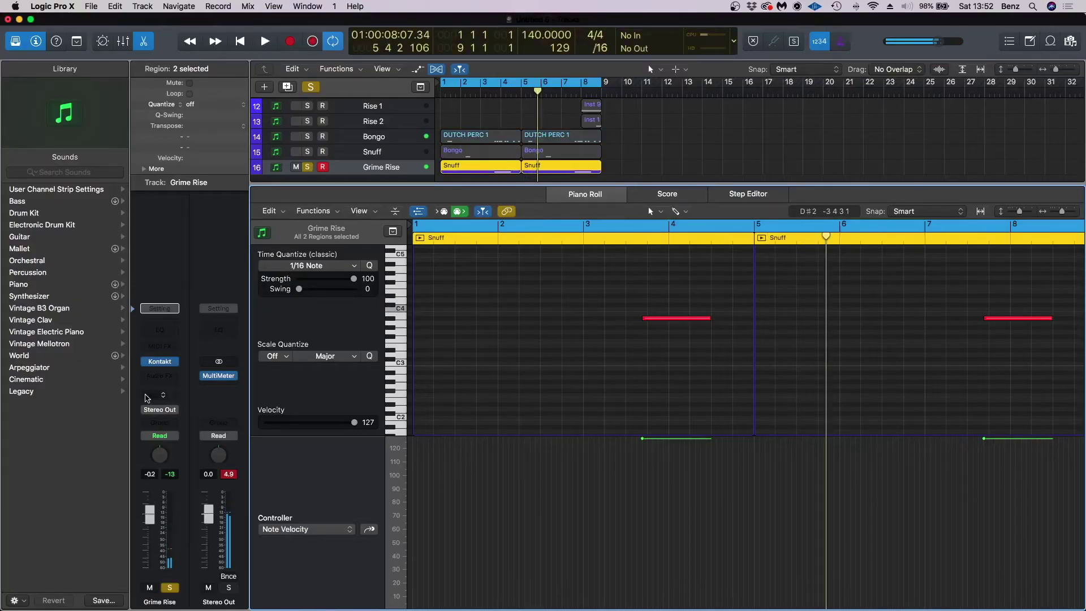
Step: Insert a Tape Delay on the Grime Rise track with a 1/2 note delay and 100% dry output
click(158, 380)
mouse_move(162, 461)
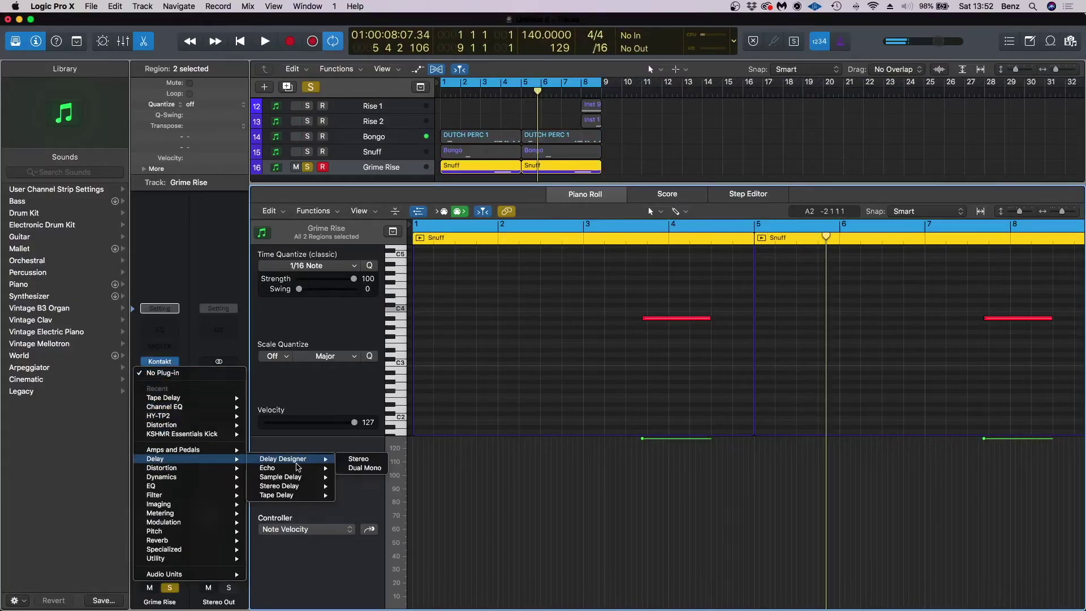
click(352, 496)
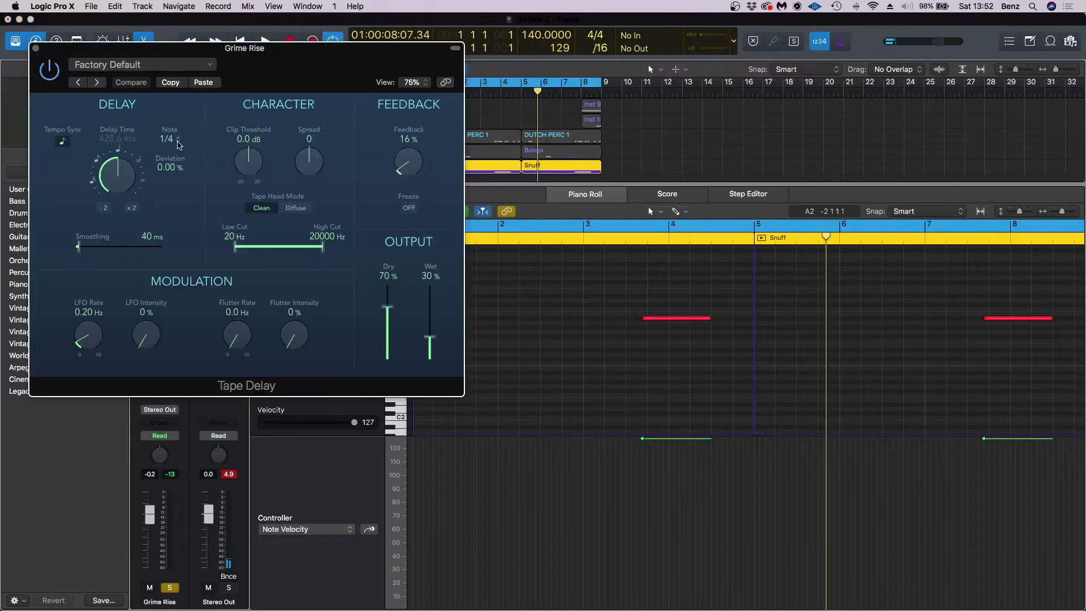
click(168, 145)
click(159, 176)
drag(387, 307, 388, 286)
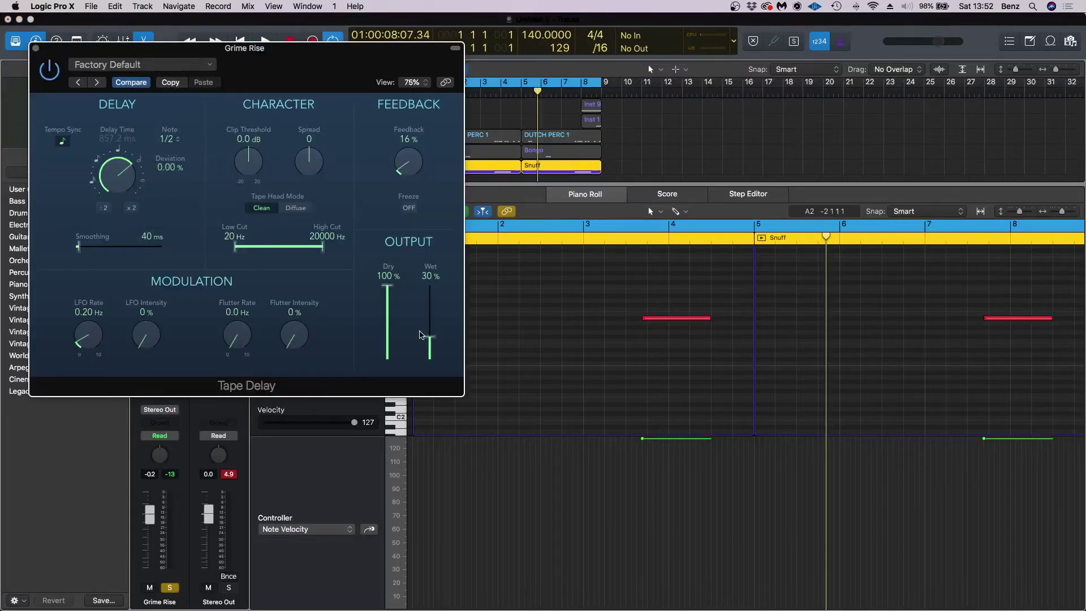
Step: Reduce the Tape Delay's feedback to 9% while playing Grime Rise in solo, and return to the full beat
key(Return)
key(space)
click(586, 238)
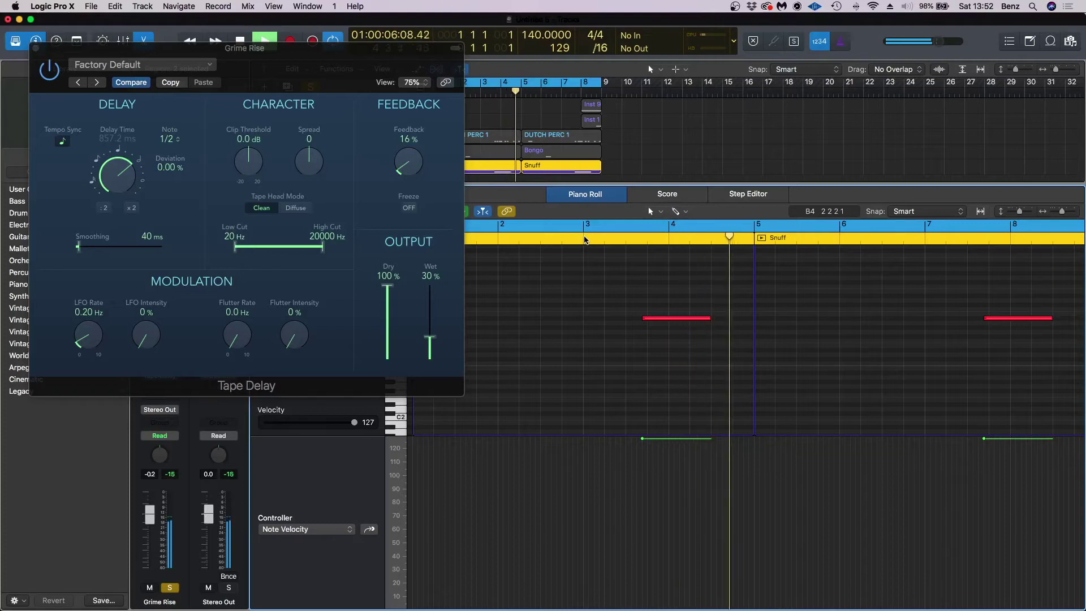
drag(408, 170, 407, 175)
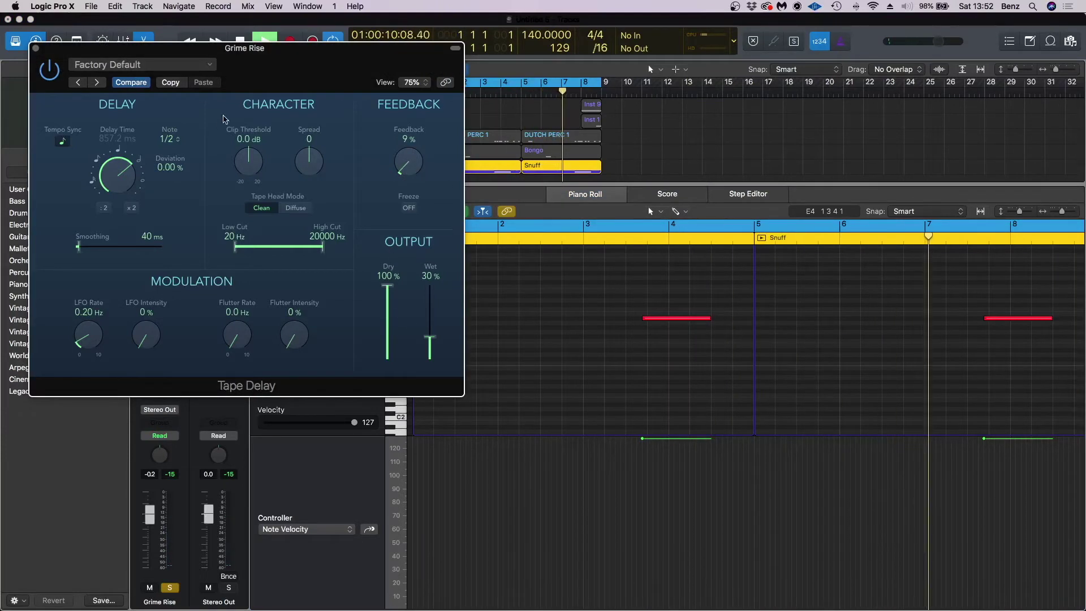
drag(264, 76, 599, 224)
click(307, 166)
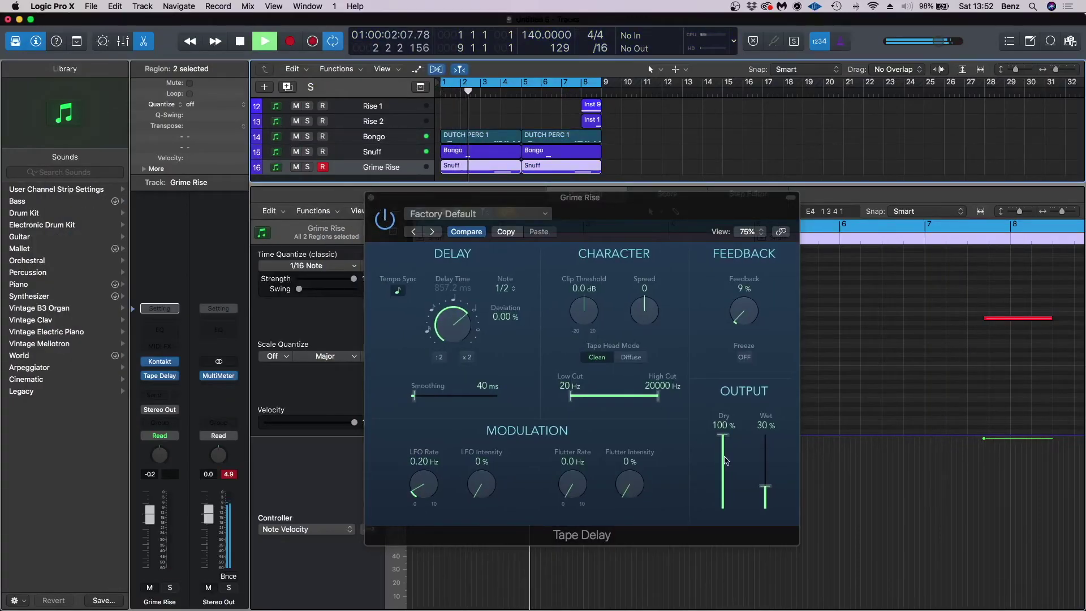
Step: Set the Grime Rise Tape Delay's feedback to 7% and its wet output to 24%, and close the plug-in
drag(765, 492, 765, 480)
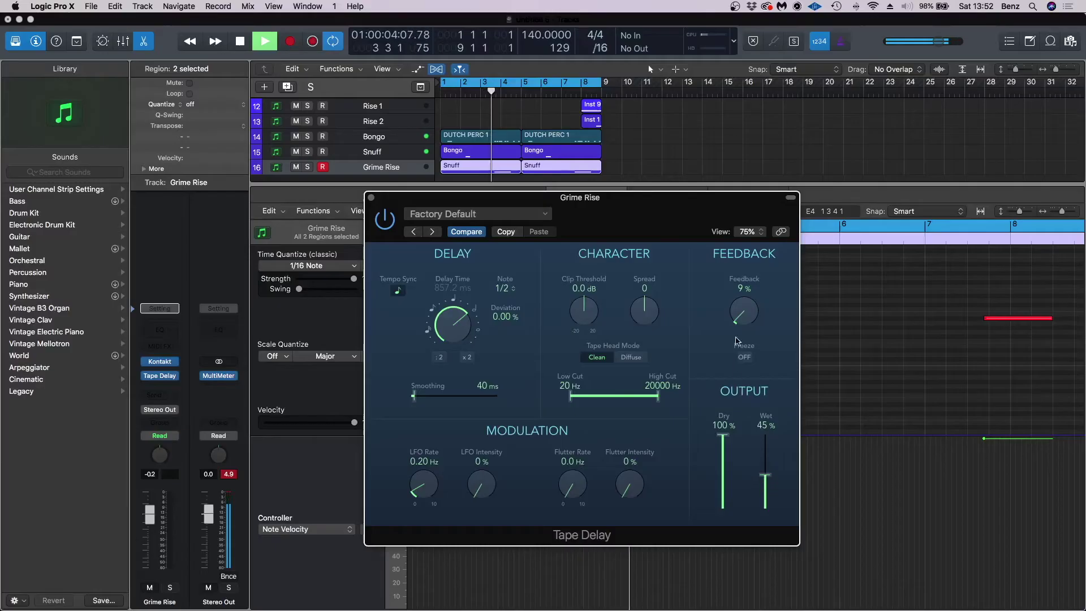
drag(744, 312, 744, 315)
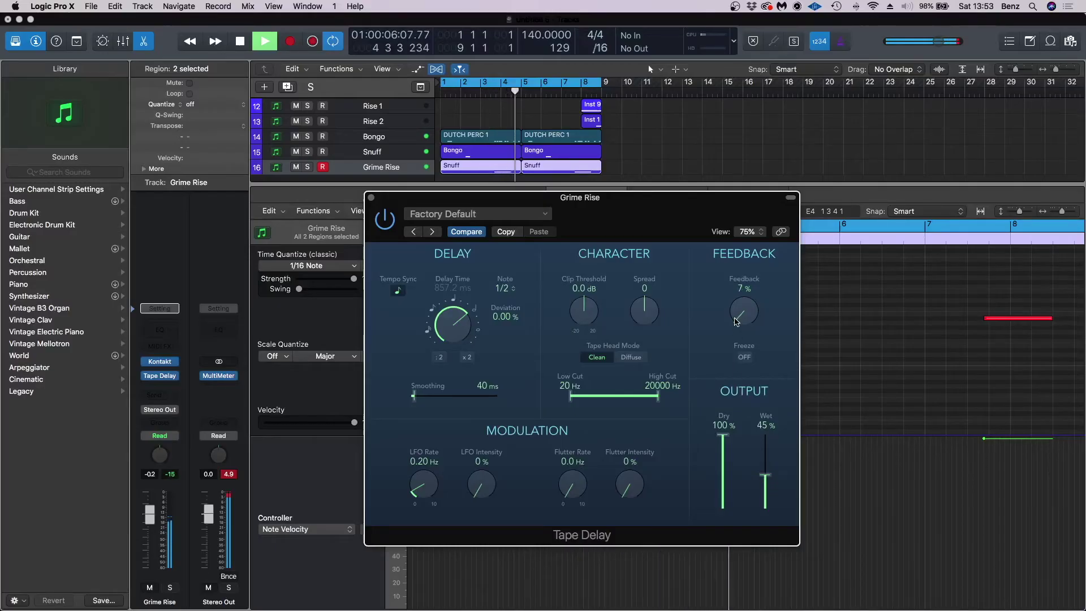
drag(765, 475, 764, 499)
click(371, 197)
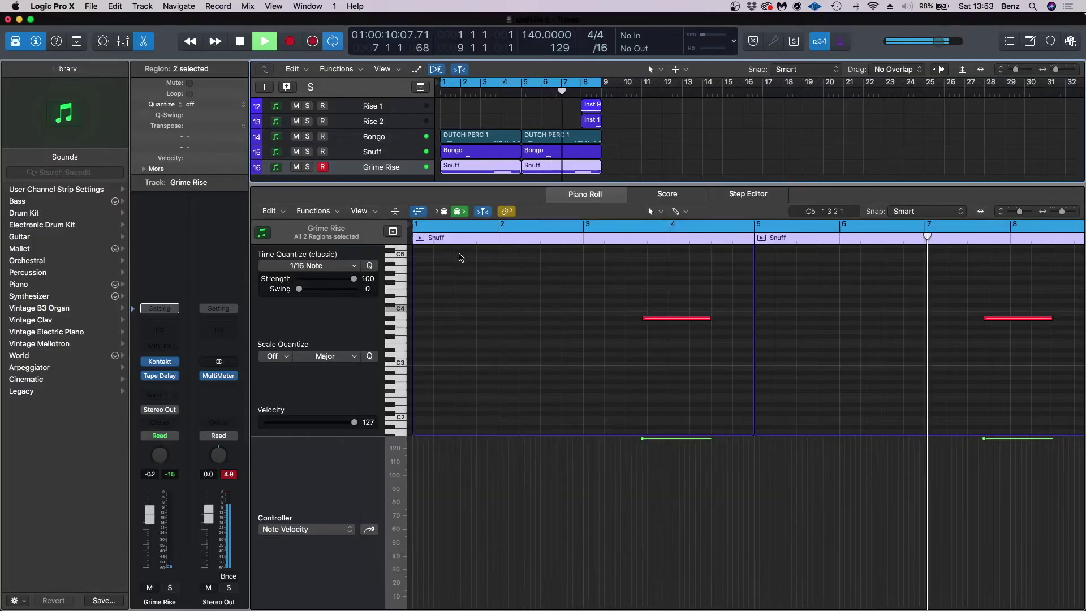
Step: Change the Grime Rise Tape Delay to a 1/1 note with 21% wet output and replay from around bar 3
click(161, 376)
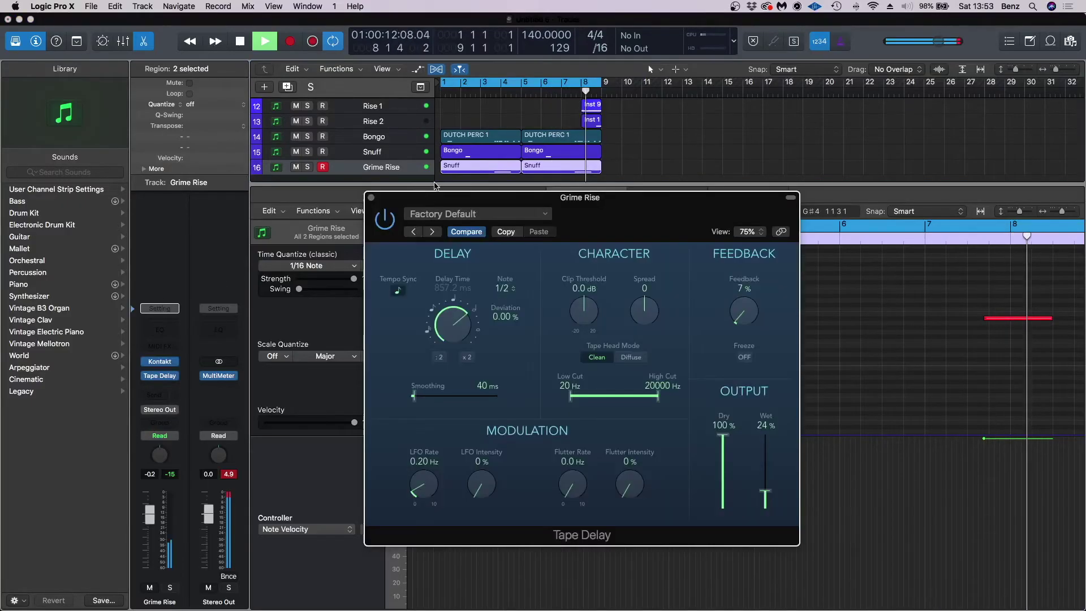
click(504, 292)
click(493, 324)
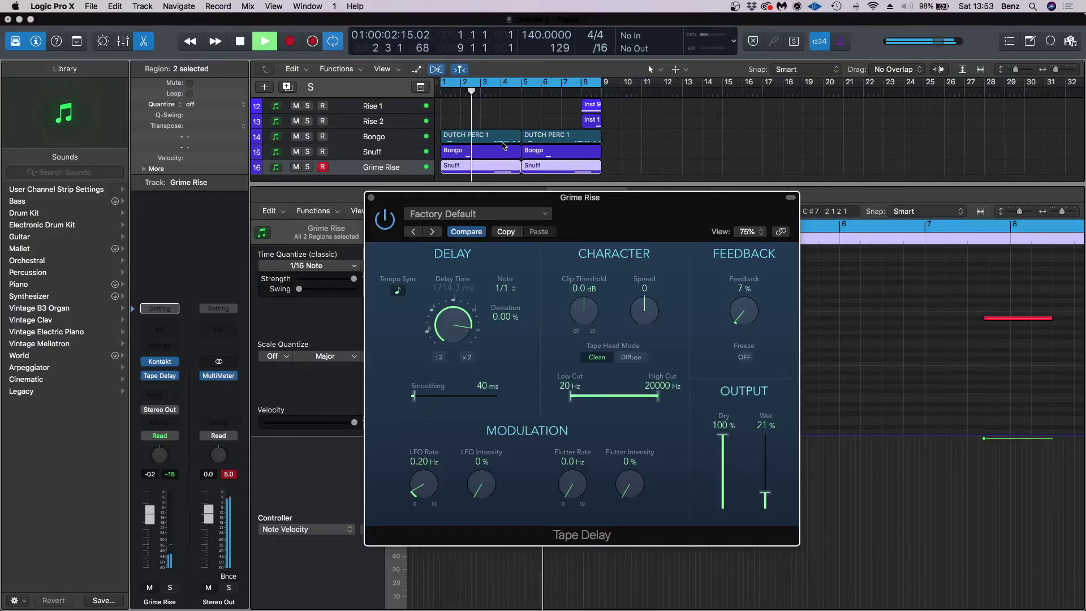
click(490, 93)
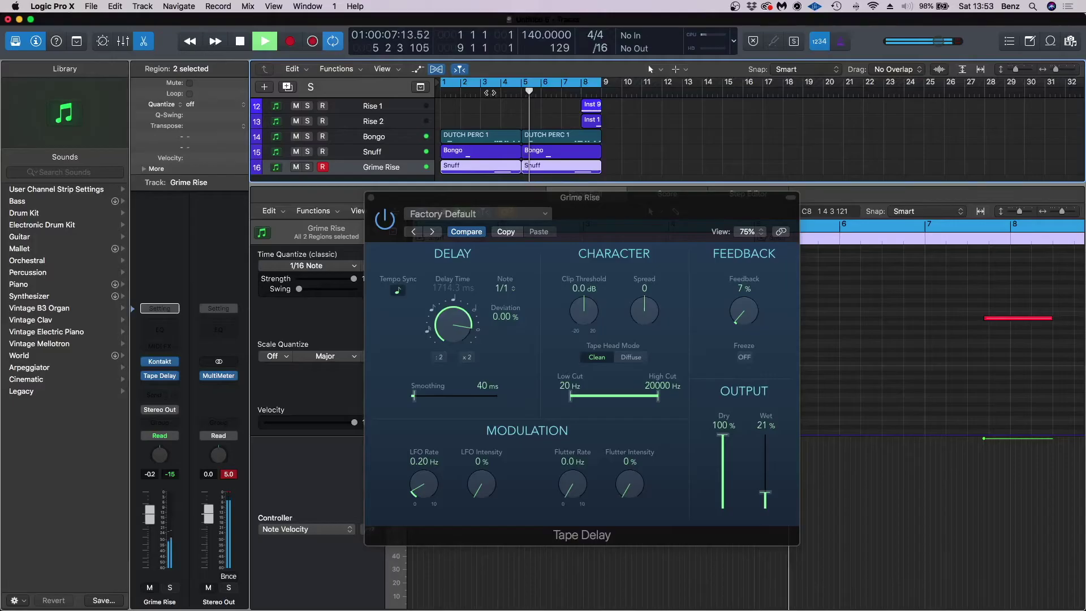
Step: Hide the plug-in window, audition Grime Rise in solo from around bar 3, and play it with the full beat again
key(v)
key(s)
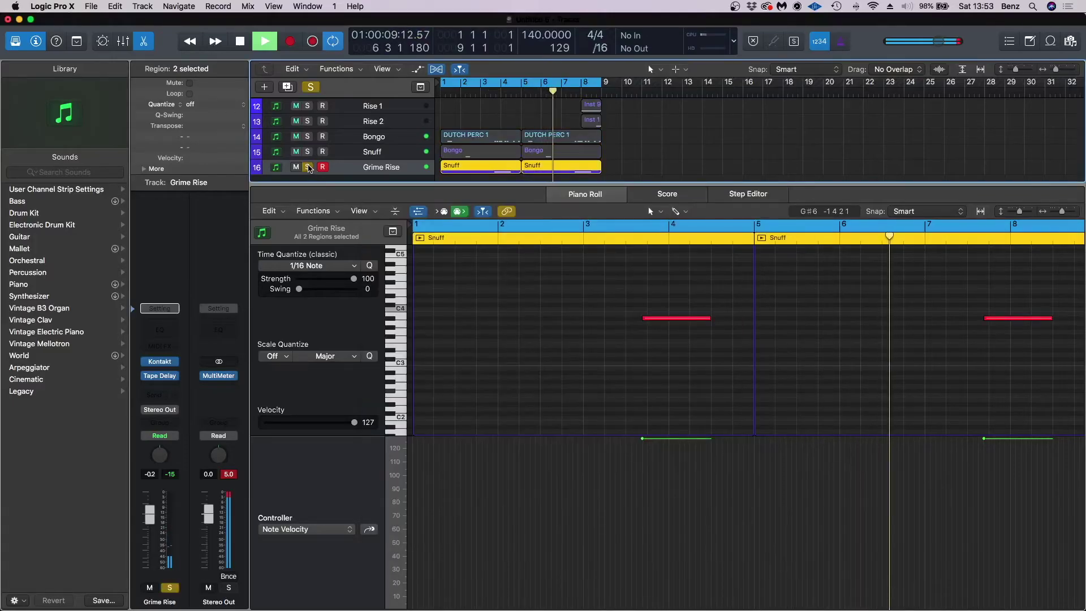
click(488, 94)
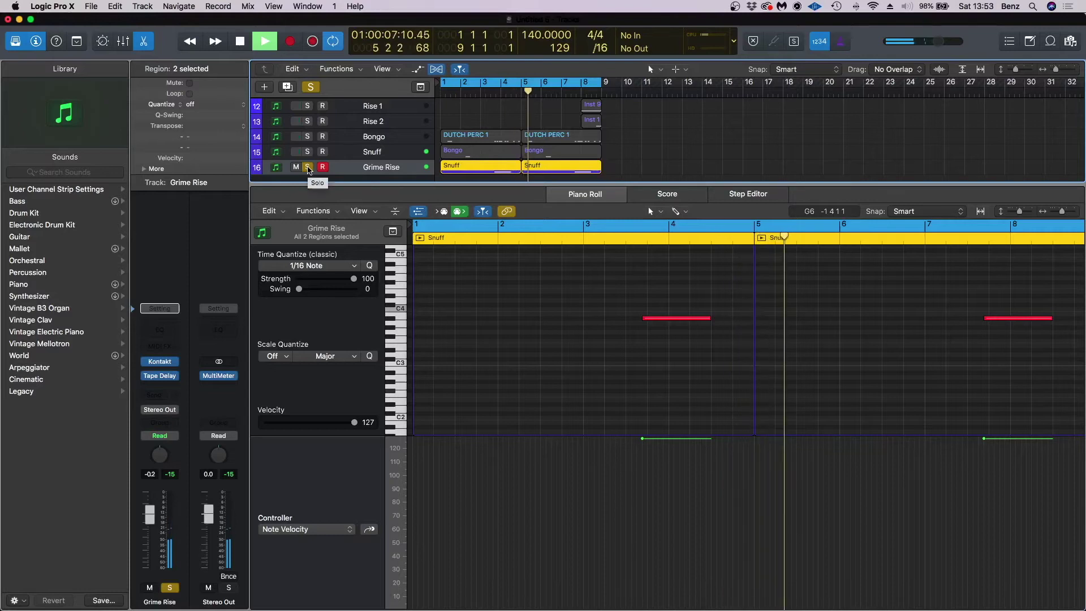
click(307, 168)
key(space)
key(space)
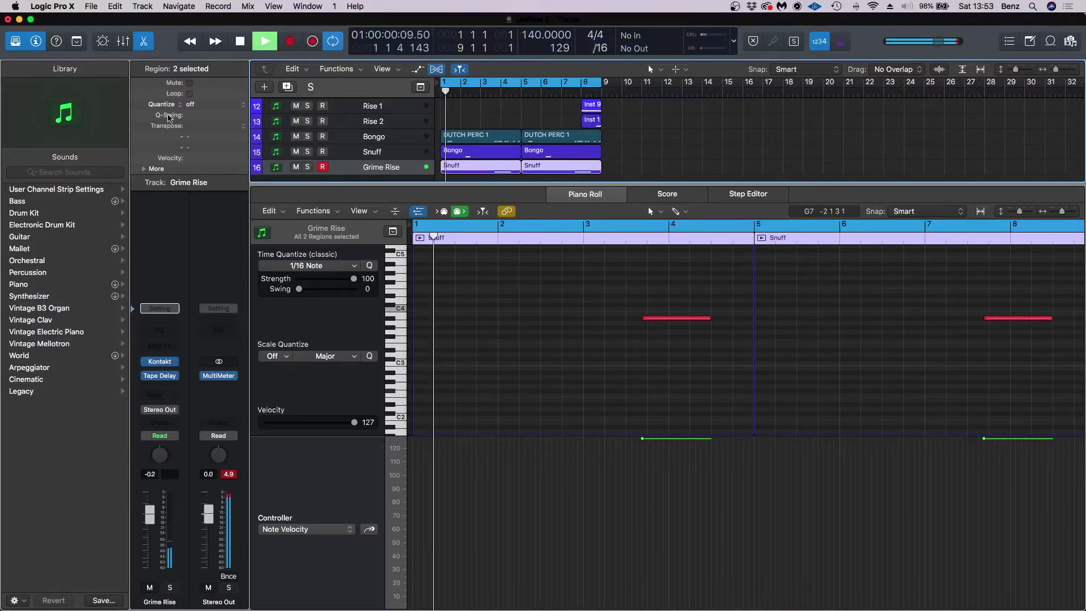
Step: Repeat all the eight-bar regions twice to fill 24 bars and extend the cycle range to bar 25
click(142, 40)
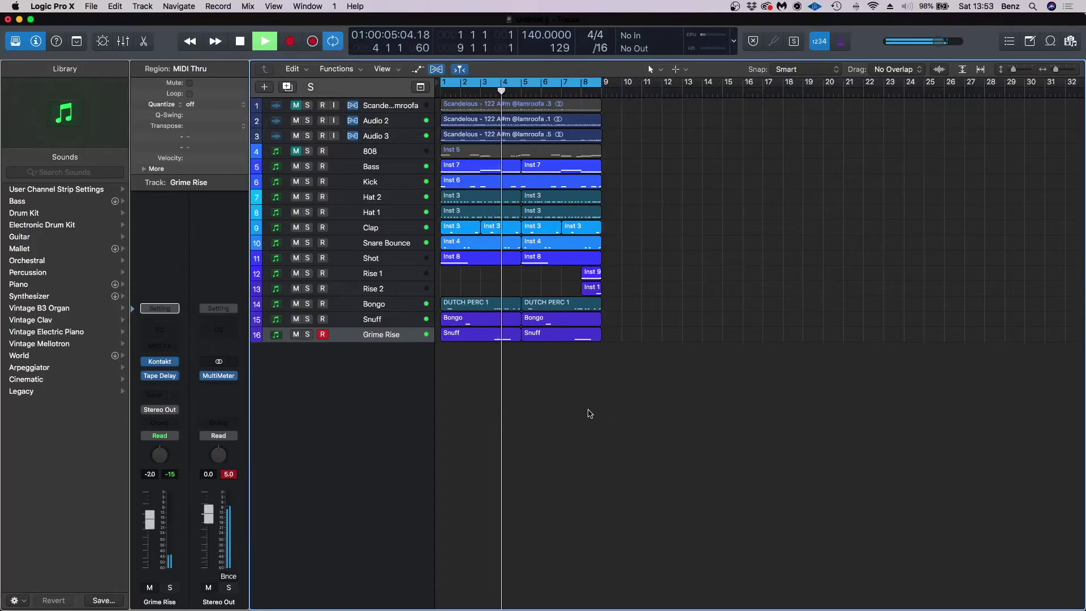
scroll(588, 412, down, 5)
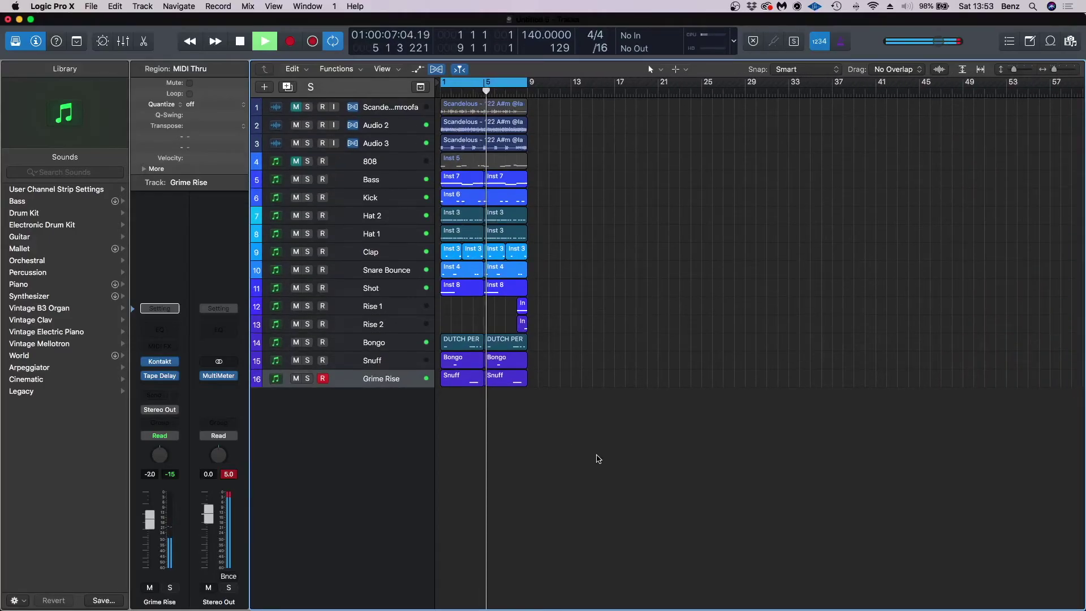
drag(598, 425, 626, 112)
key(space)
drag(528, 84, 701, 84)
scroll(586, 216, up, 3)
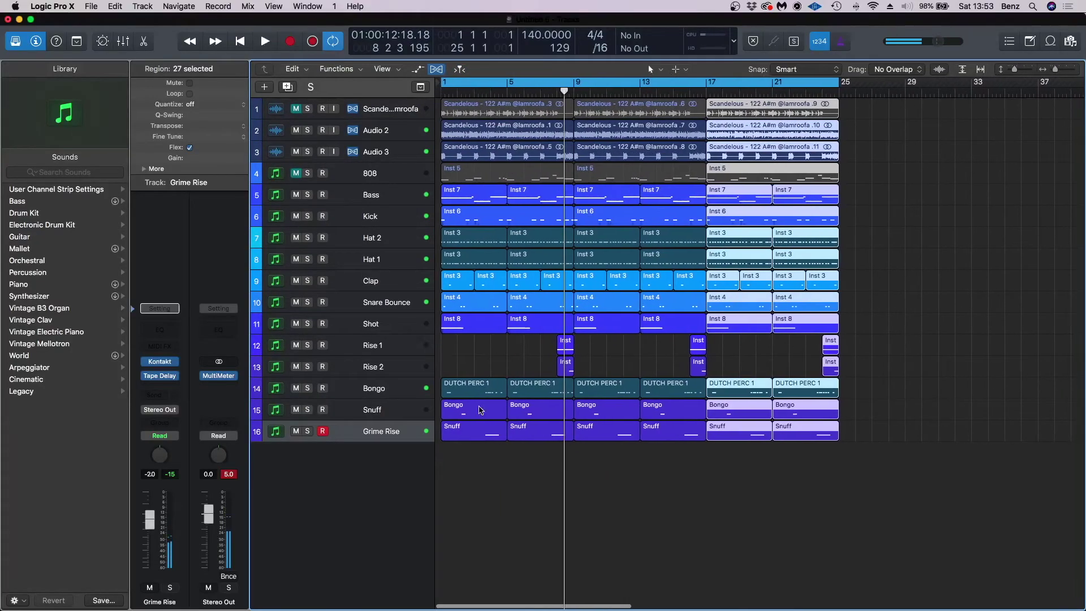
Step: Delete every region in bars 1 to 8 except those on the first two audio tracks, Rise 1 and Rise 2
drag(447, 467, 545, 180)
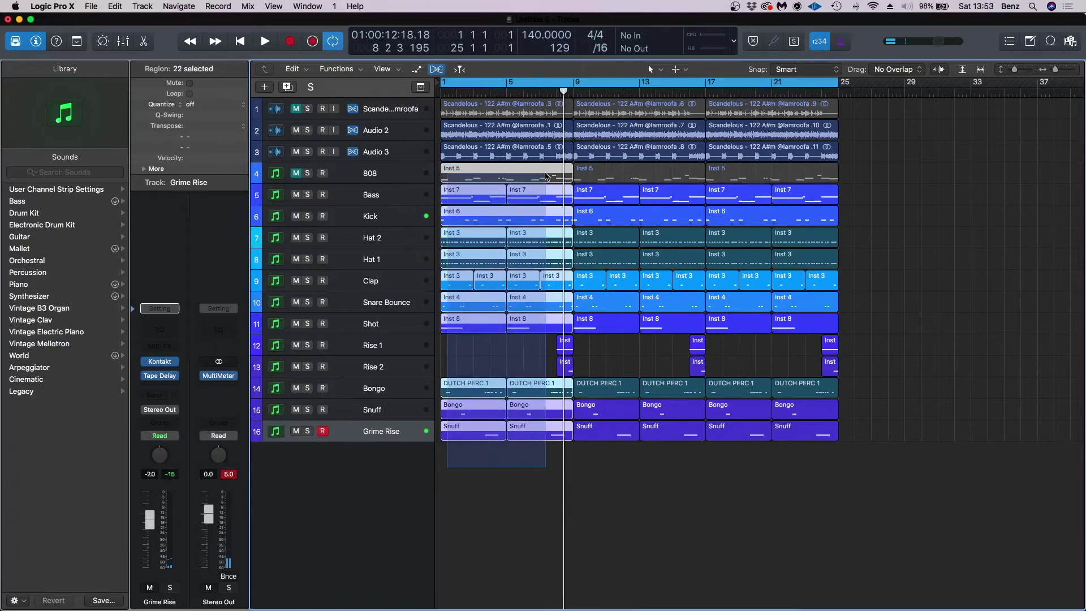
key(Delete)
key(Return)
click(497, 153)
key(space)
key(Delete)
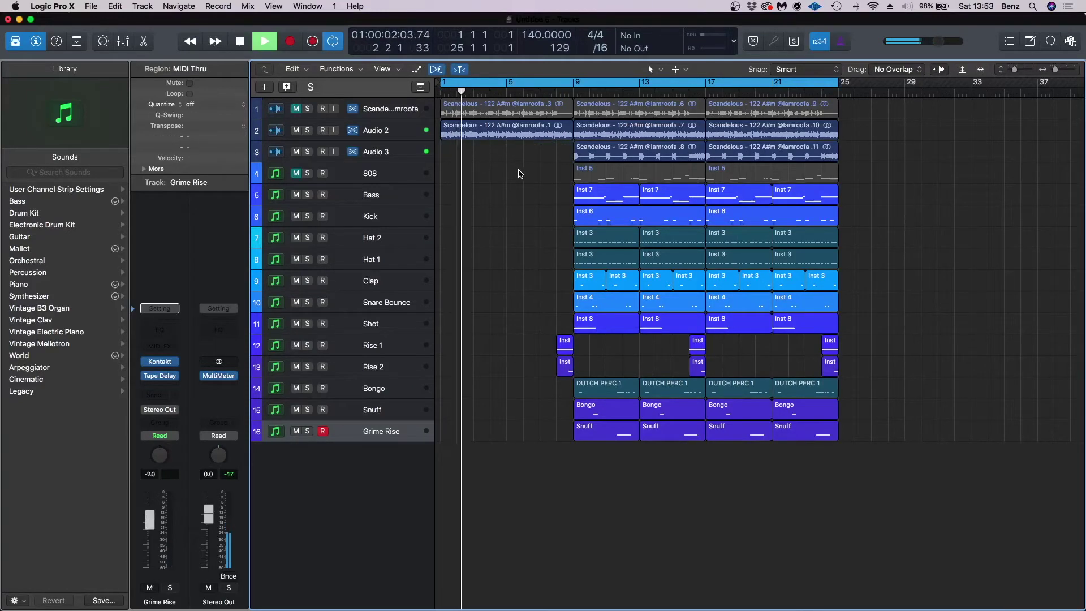
Step: Delete the Kick, Audio 2 and Clap regions in bars 9 to 16
scroll(588, 213, up, 3)
scroll(589, 214, right, 3)
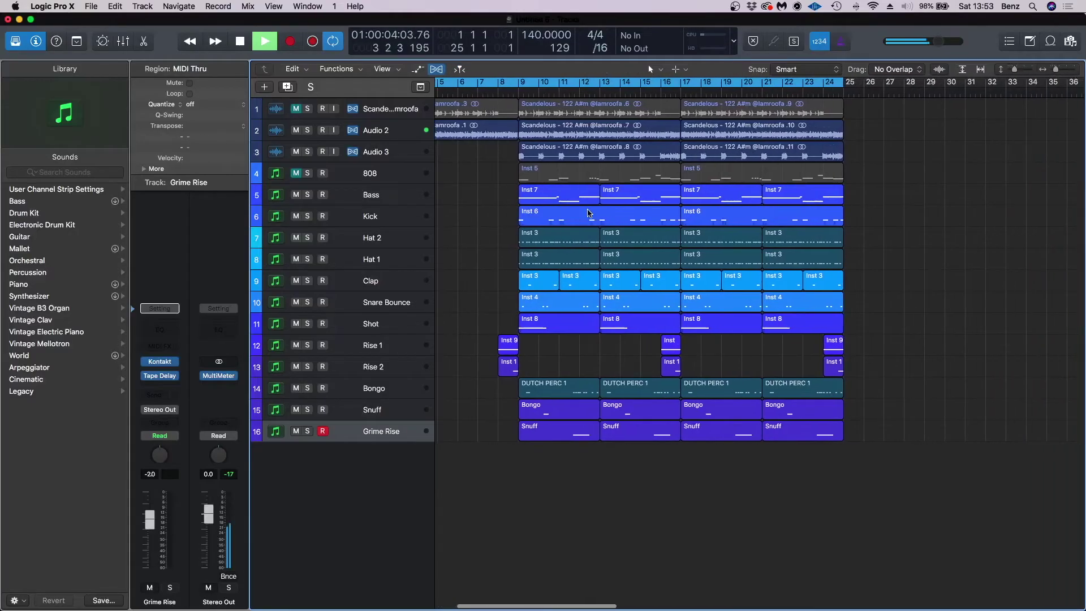
scroll(512, 234, left, 1)
drag(512, 218, 679, 215)
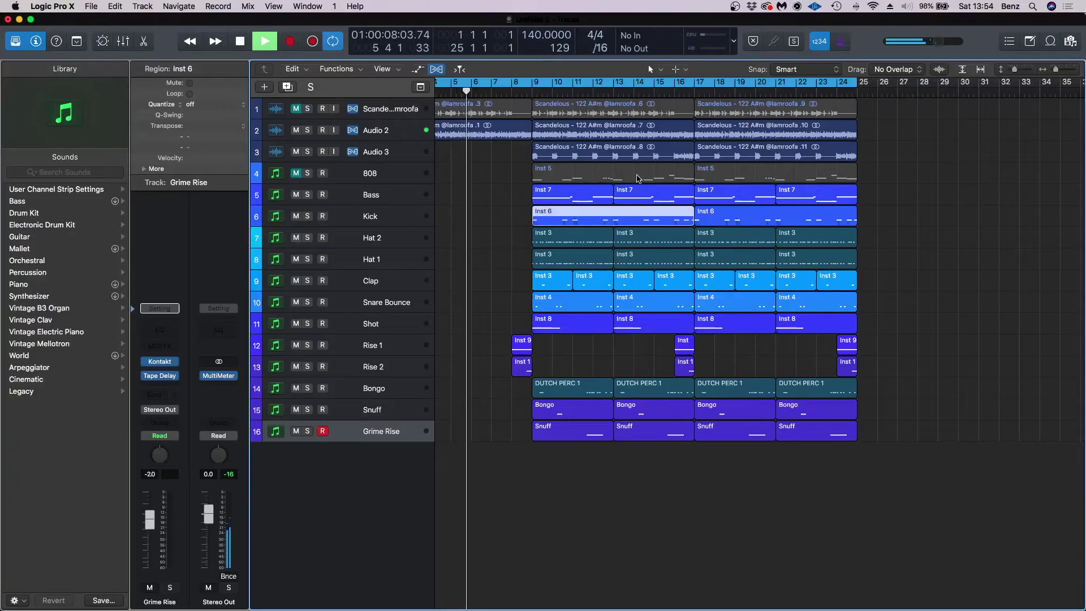
key(Delete)
click(588, 133)
key(Delete)
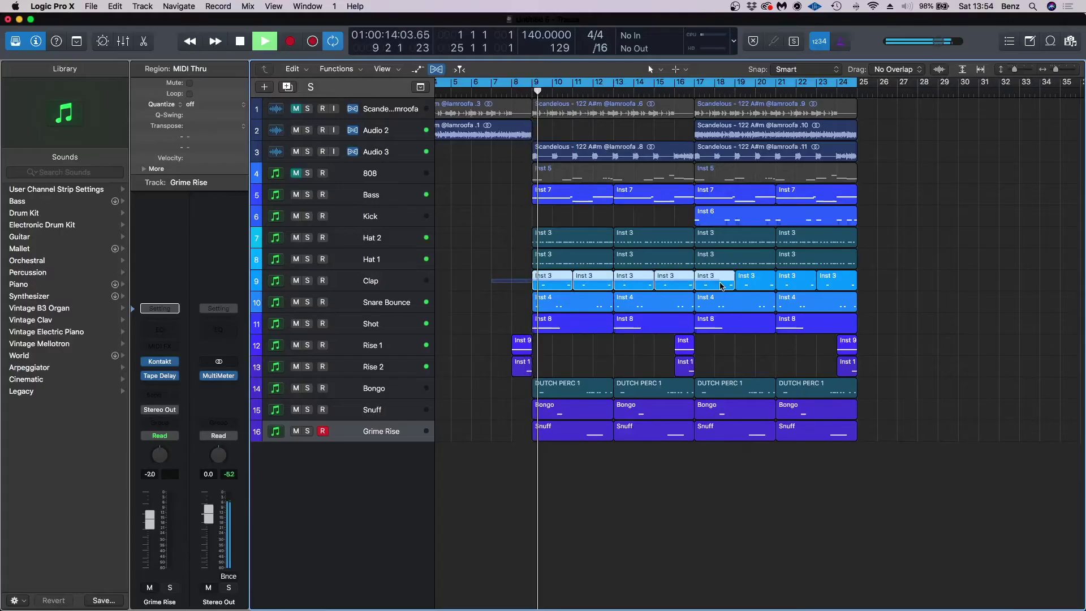
drag(681, 286, 494, 277)
key(Delete)
scroll(502, 242, left, 3)
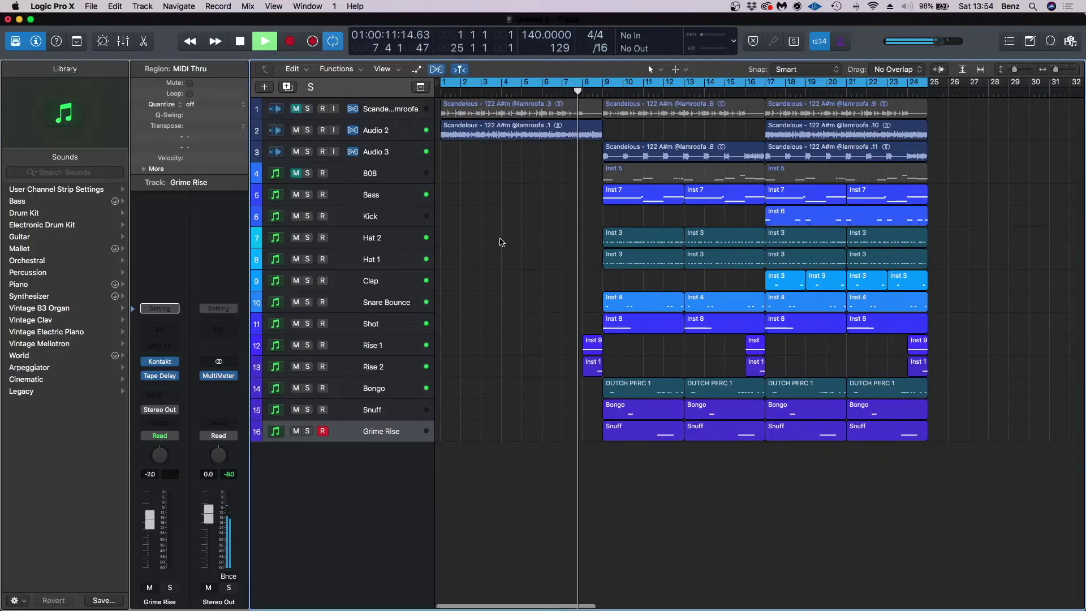
Step: Shorten the bar 13 regions of both hats, Snare Bounce, Shot, Bongo, Snuff and Grime Rise to end halfway through bar 16
scroll(523, 383, right, 2)
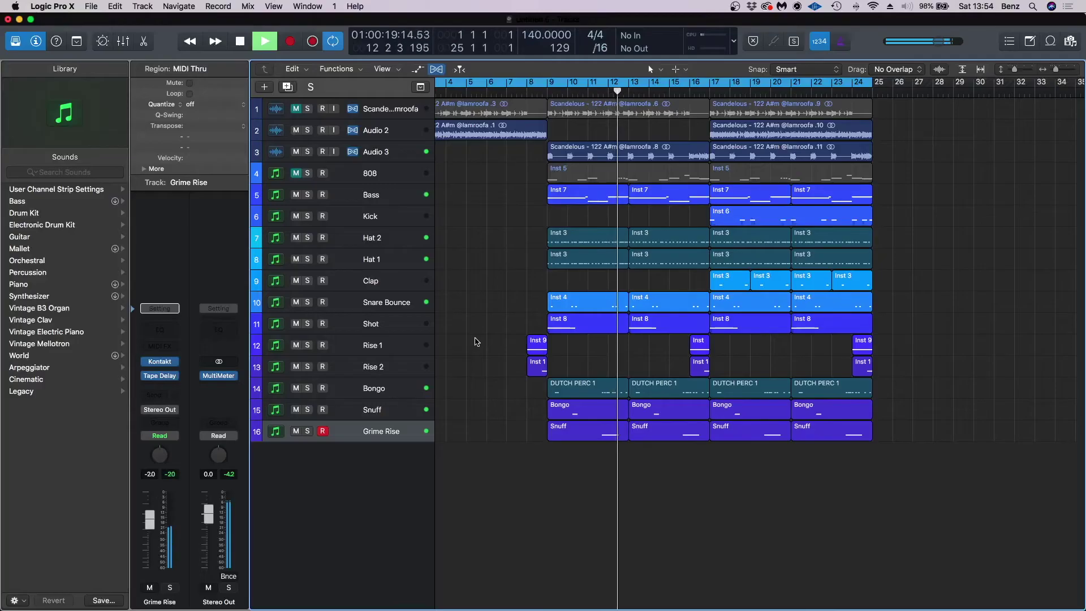
key(super+Right)
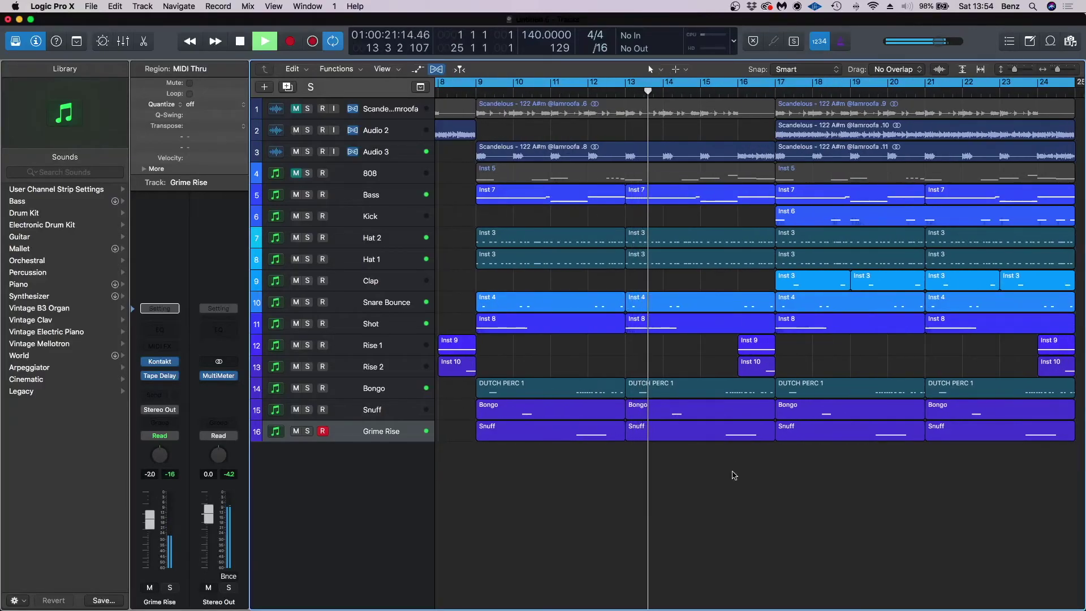
drag(733, 473, 758, 242)
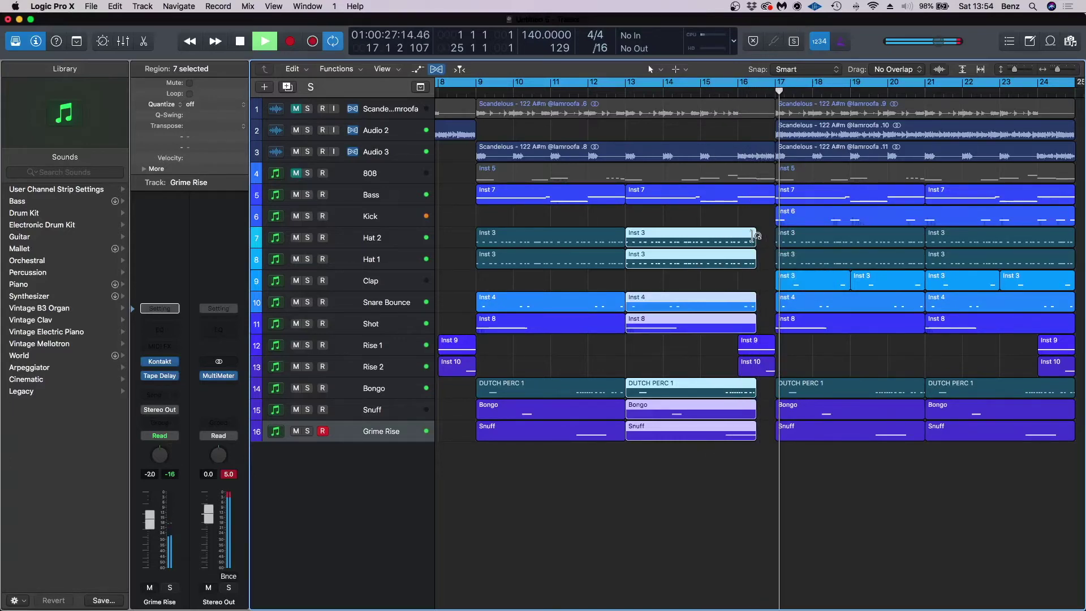
Step: Delete the two Bass regions in bars 9 to 16 and play the arrangement from around bar 8
scroll(735, 225, left, 5)
scroll(709, 257, down, 2)
scroll(709, 257, left, 1)
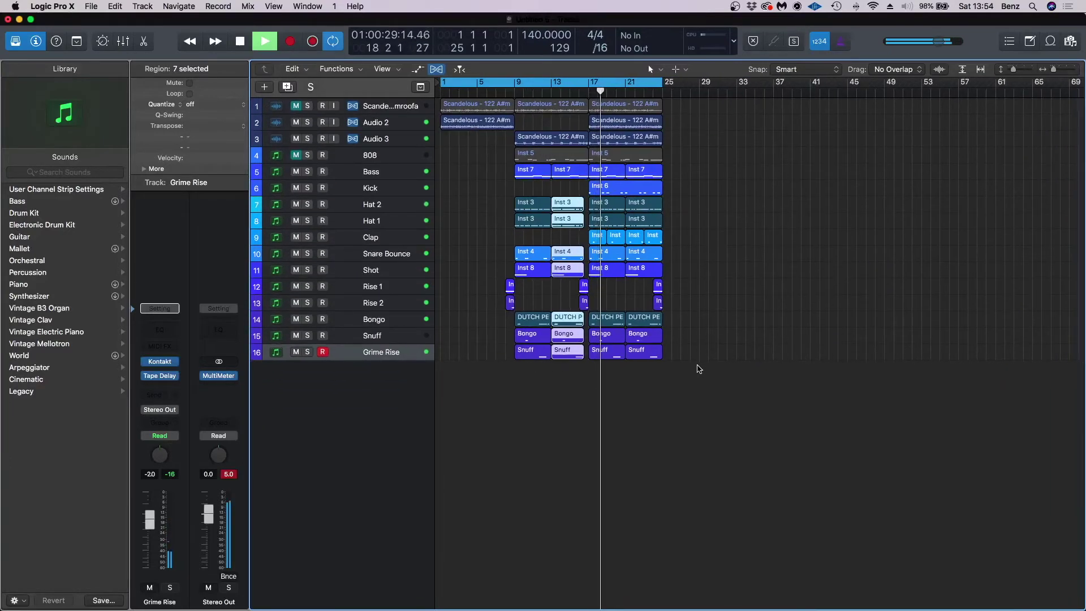
scroll(683, 357, right, 3)
scroll(683, 357, up, 1)
drag(524, 196, 578, 180)
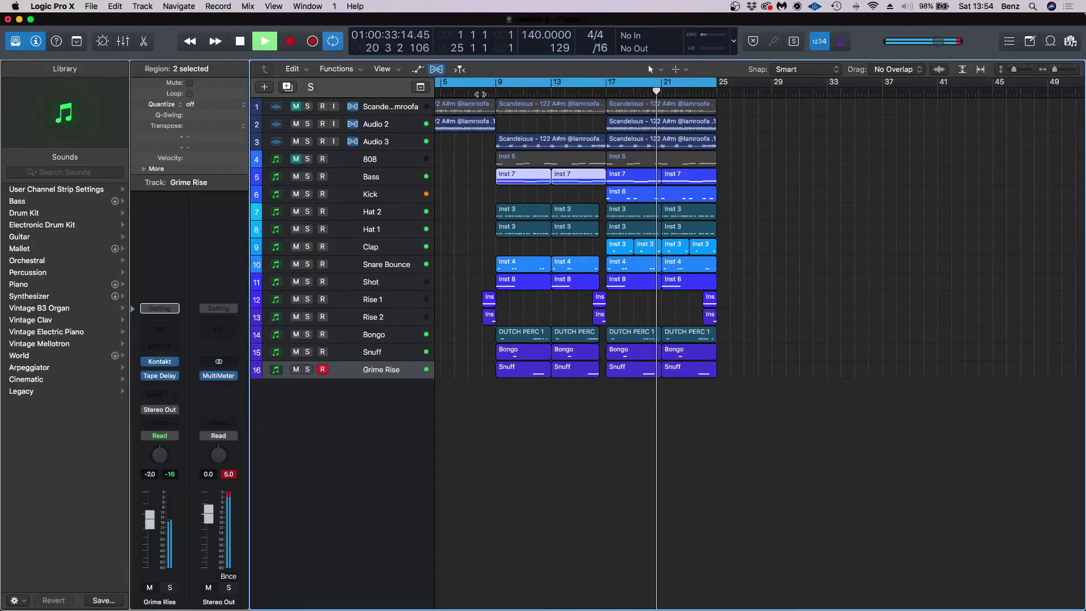
key(Delete)
click(482, 93)
scroll(509, 124, left, 3)
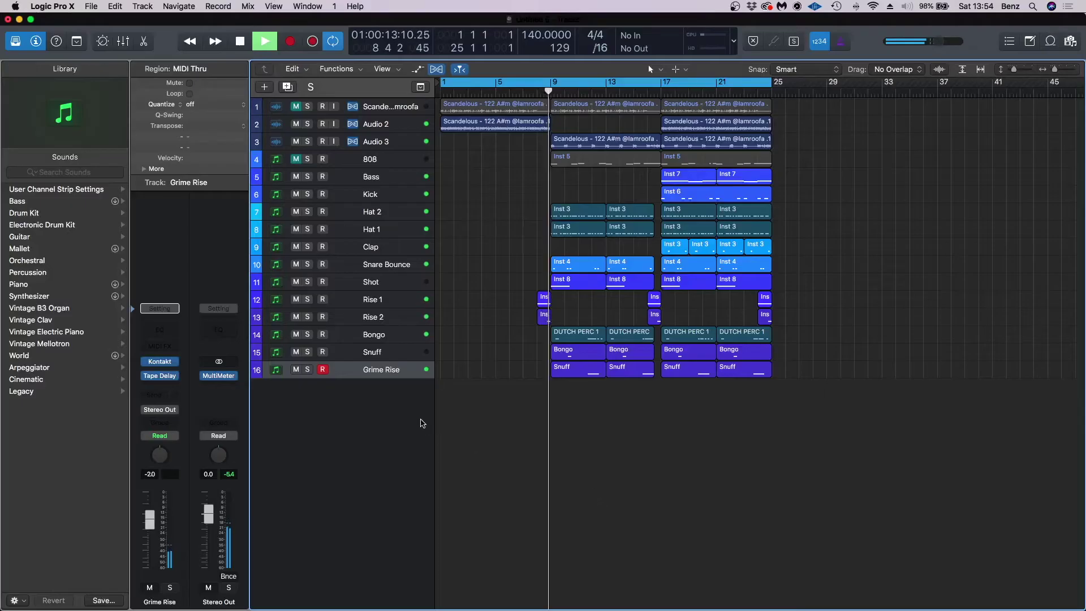
Step: Insert the Tape Delay plug-in on the Snuff track
click(369, 355)
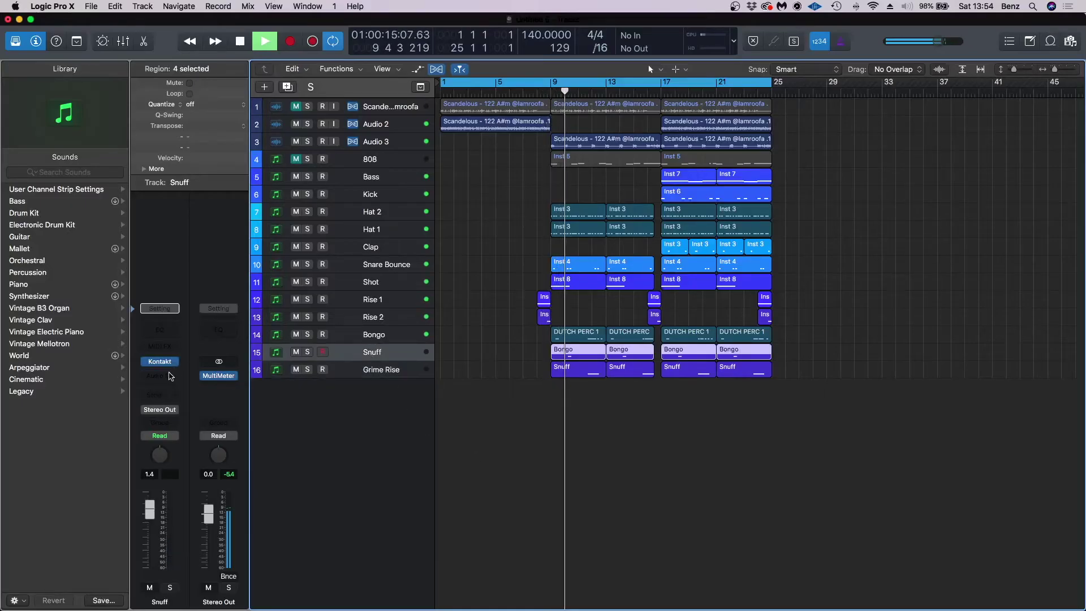
click(170, 375)
mouse_move(174, 401)
click(269, 398)
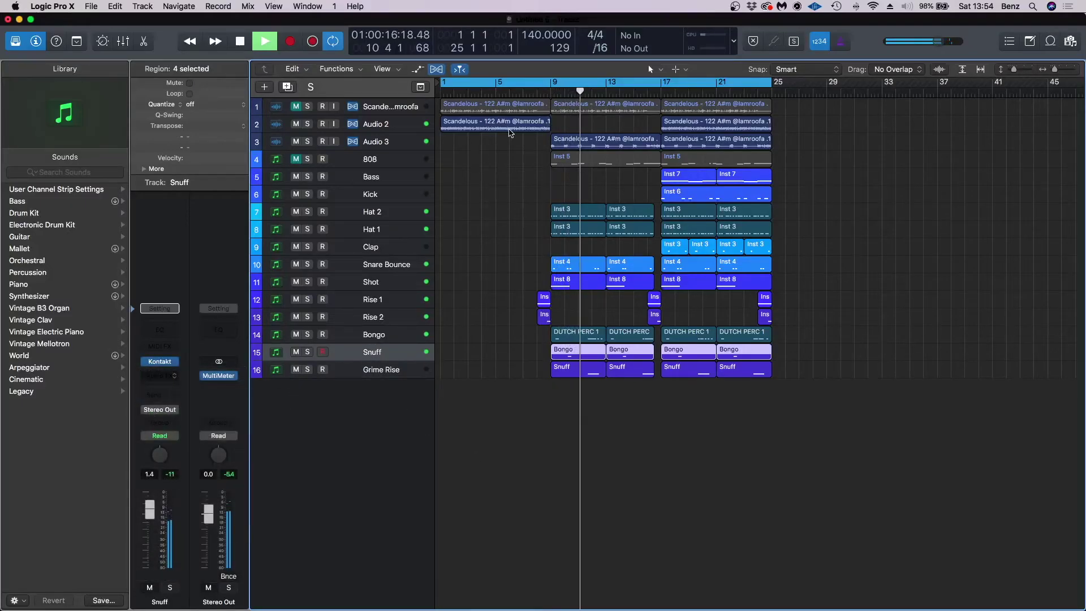
Step: Set the Snuff track's Tape Delay to a 1/2 note, 100% dry and 18% wet, and close its window
click(168, 139)
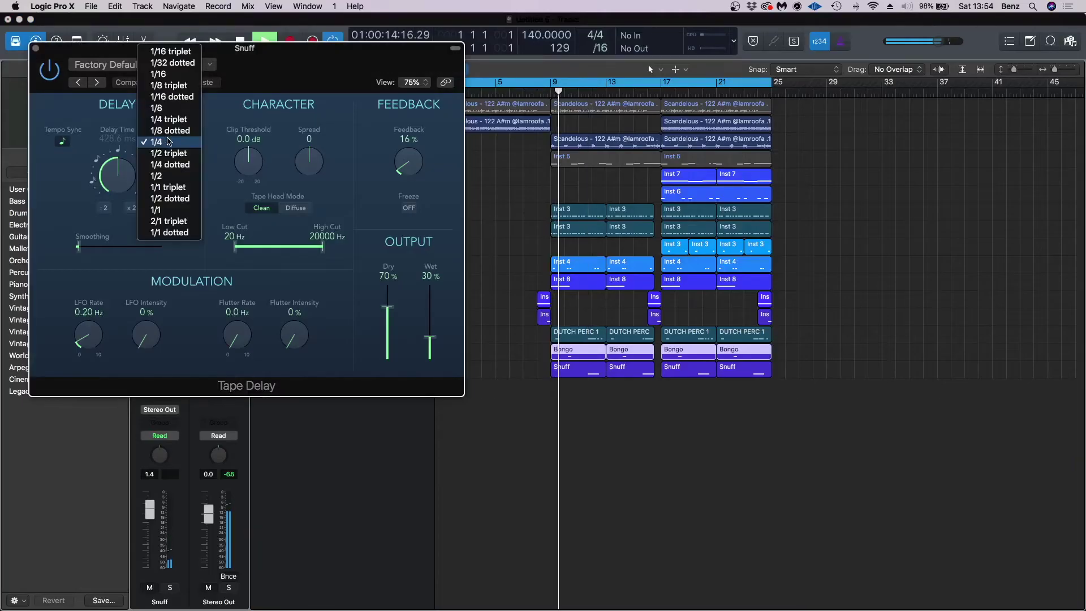
click(162, 176)
drag(388, 308, 388, 286)
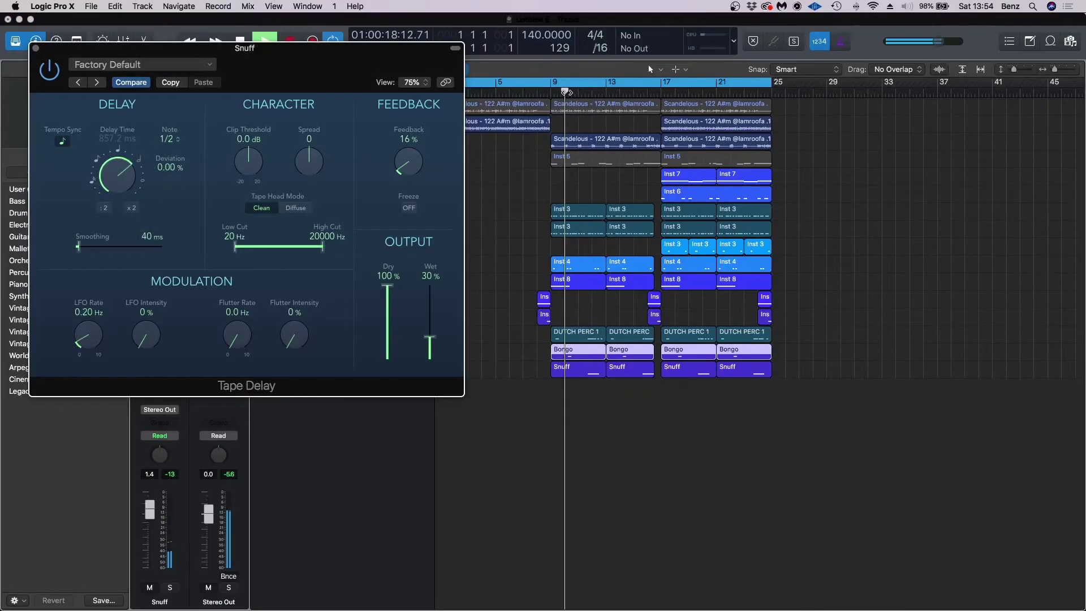
drag(430, 339, 429, 349)
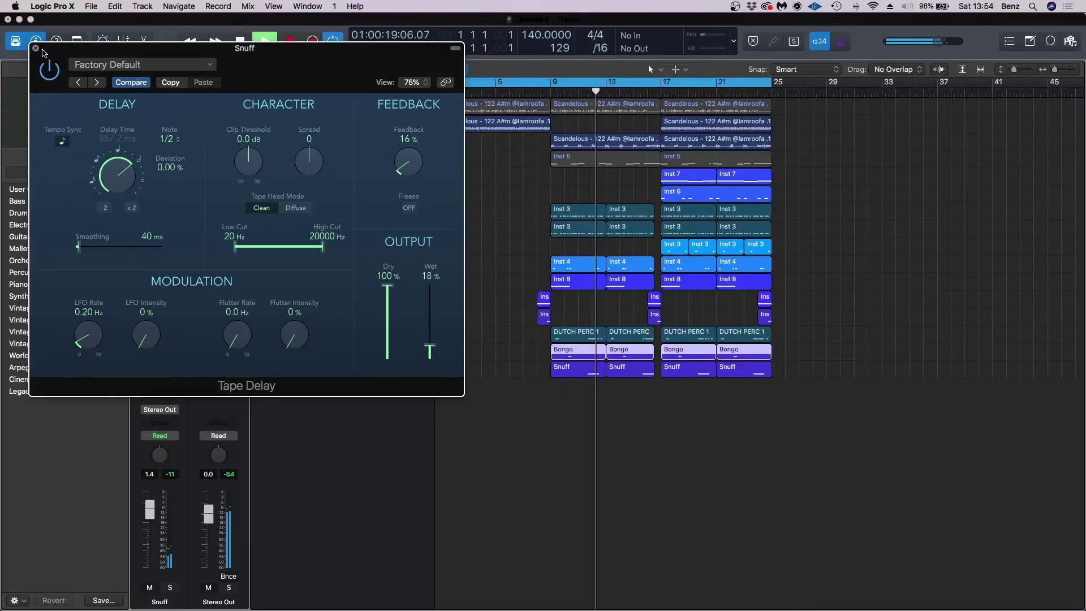
click(35, 48)
click(735, 486)
Step: Copy the bars 17 to 24 regions of all tracks except the first into bars 25 to 32 and extend the cycle range to bar 33
scroll(585, 440, left, 2)
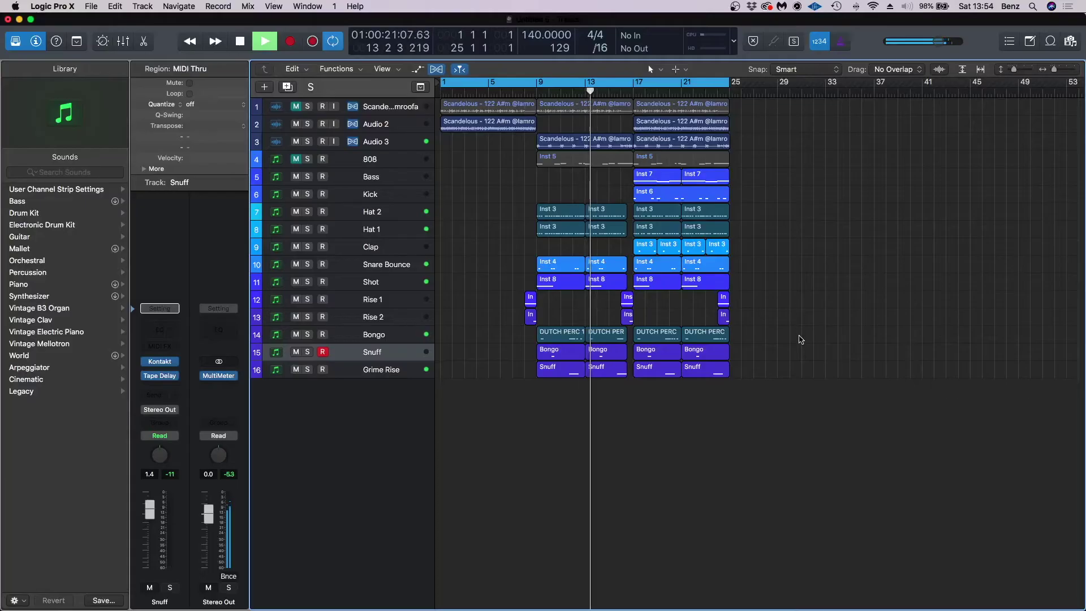
scroll(800, 337, up, 1)
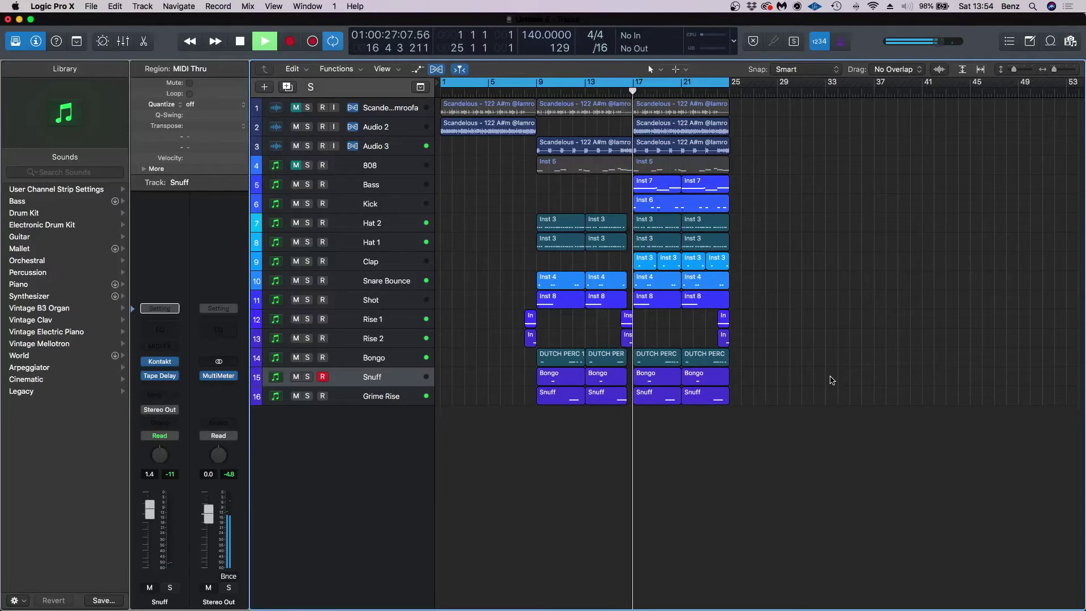
drag(843, 473, 740, 120)
drag(727, 83, 826, 113)
key(super+Down)
click(877, 176)
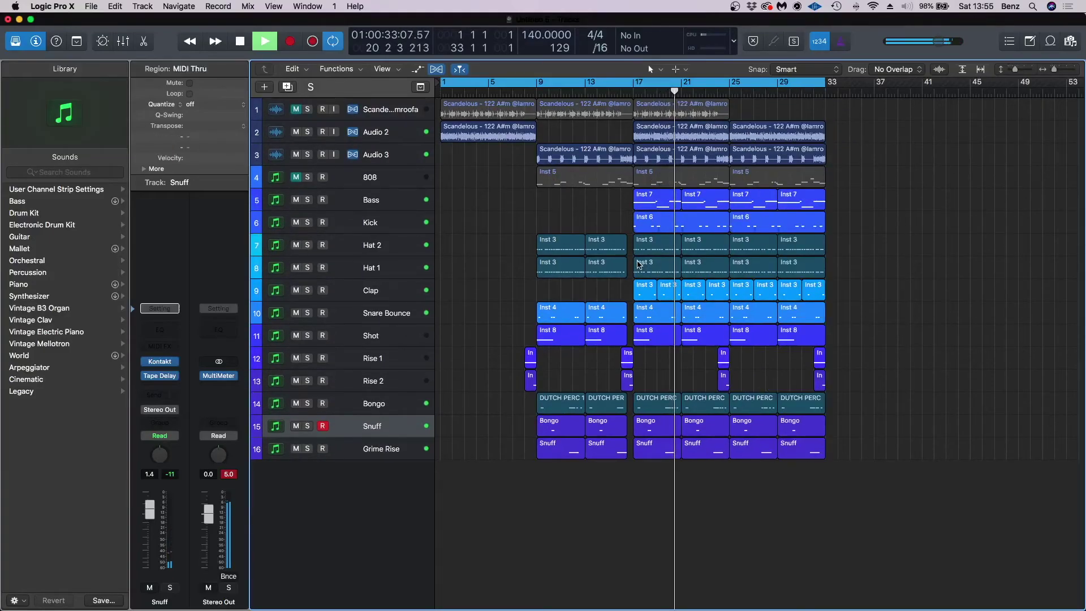
Step: Duplicate the Audio 2 track, copy its regions in bars 17 to 32 onto the duplicate and solo it
key(super+Left)
key(super+Left)
key(super+Up)
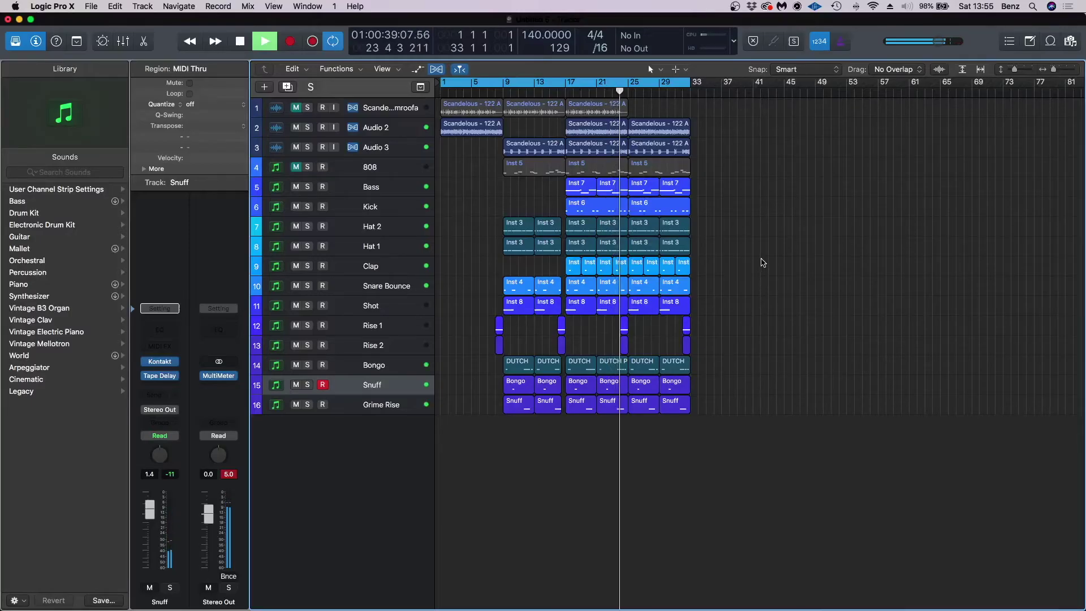
key(super+Down)
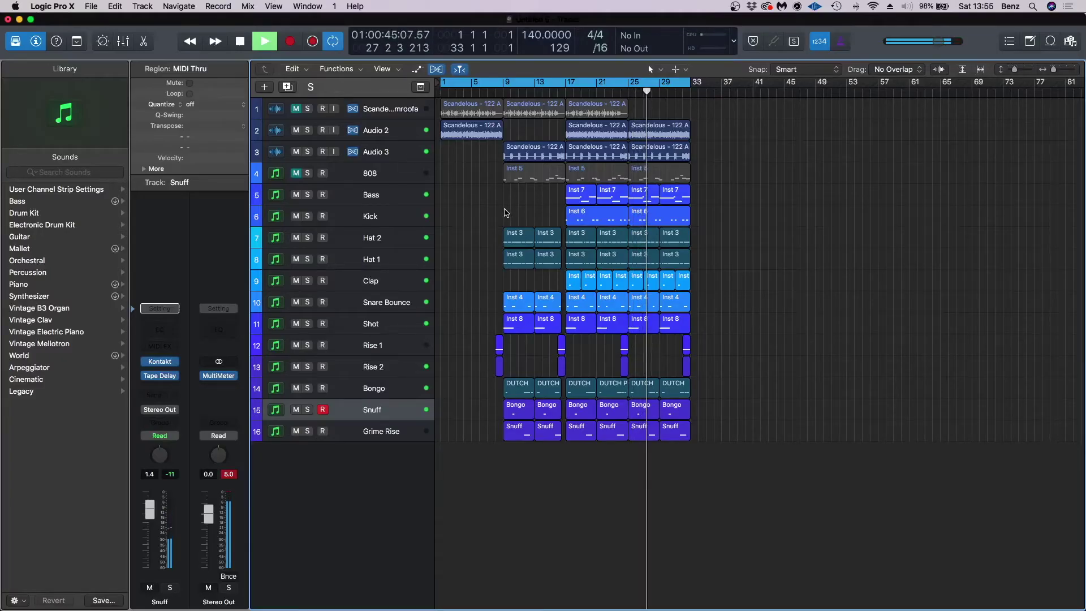
click(365, 130)
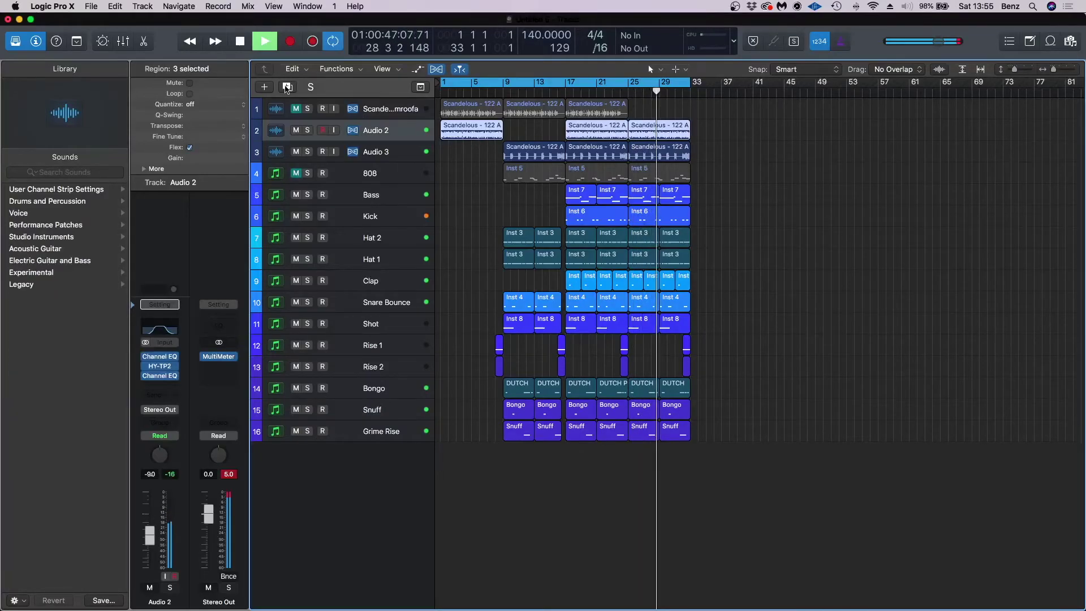
click(288, 86)
key(space)
drag(641, 146, 609, 154)
key(s)
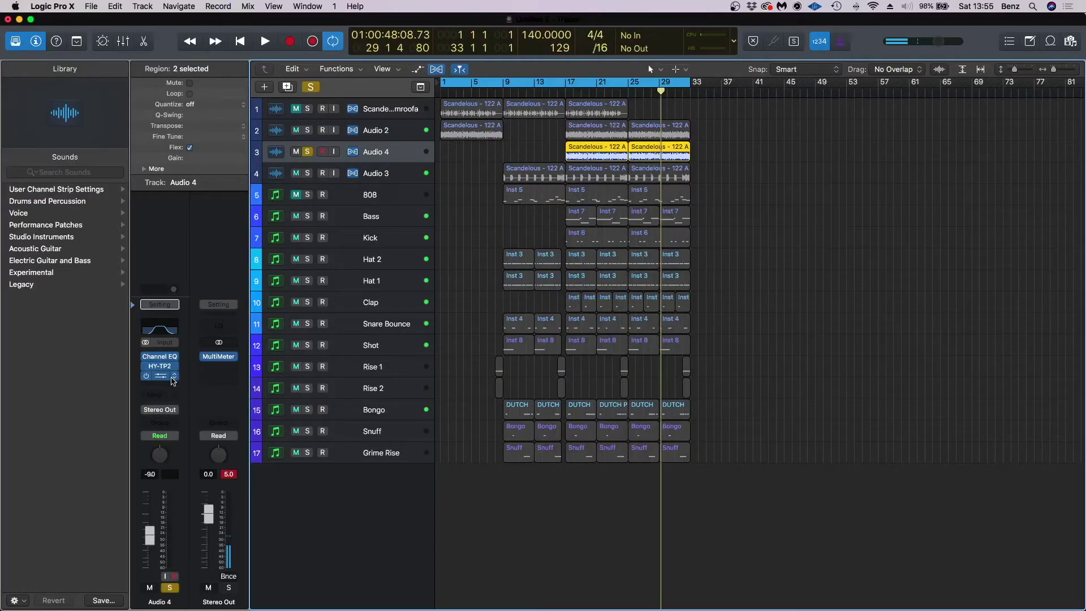
Step: Insert the stereo Waves SoundShifter Pitch plug-in on the duplicate Audio 4 track, transposed by an octave
click(172, 378)
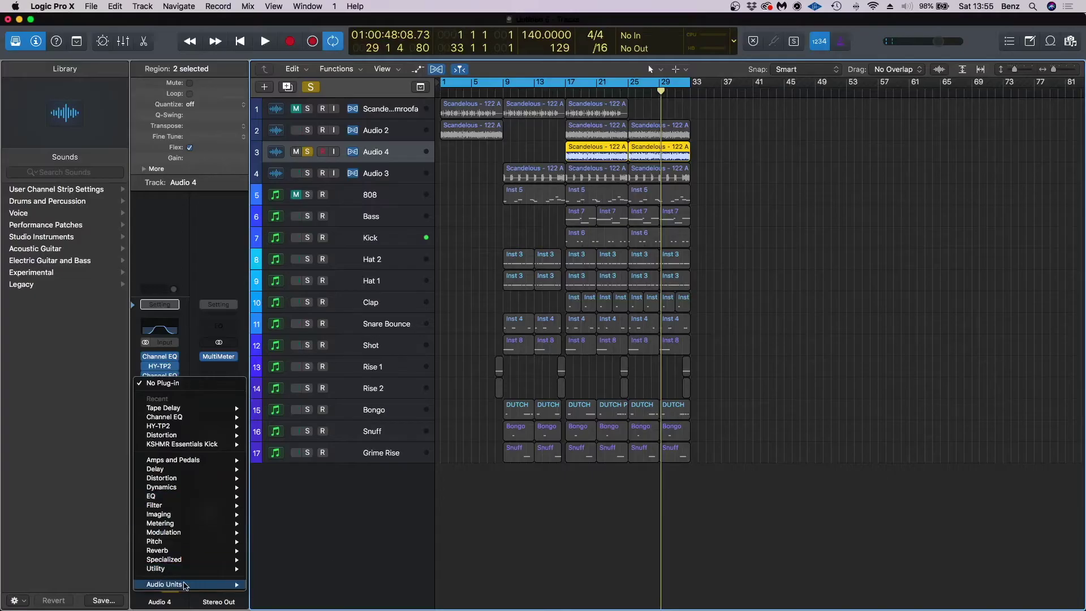
mouse_move(185, 585)
mouse_move(270, 581)
scroll(405, 470, down, 20)
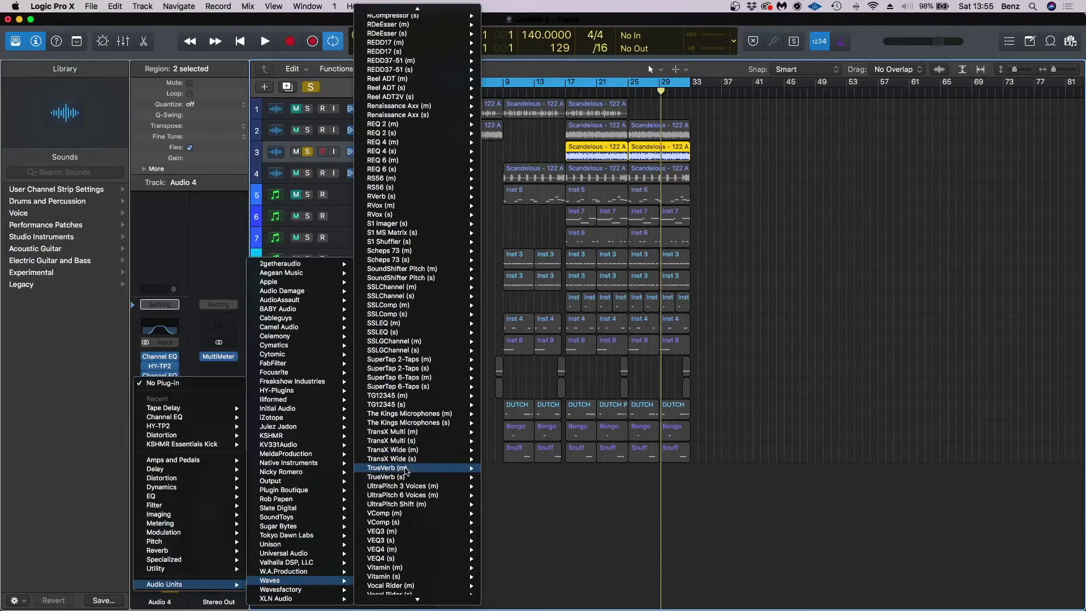
scroll(405, 470, down, 10)
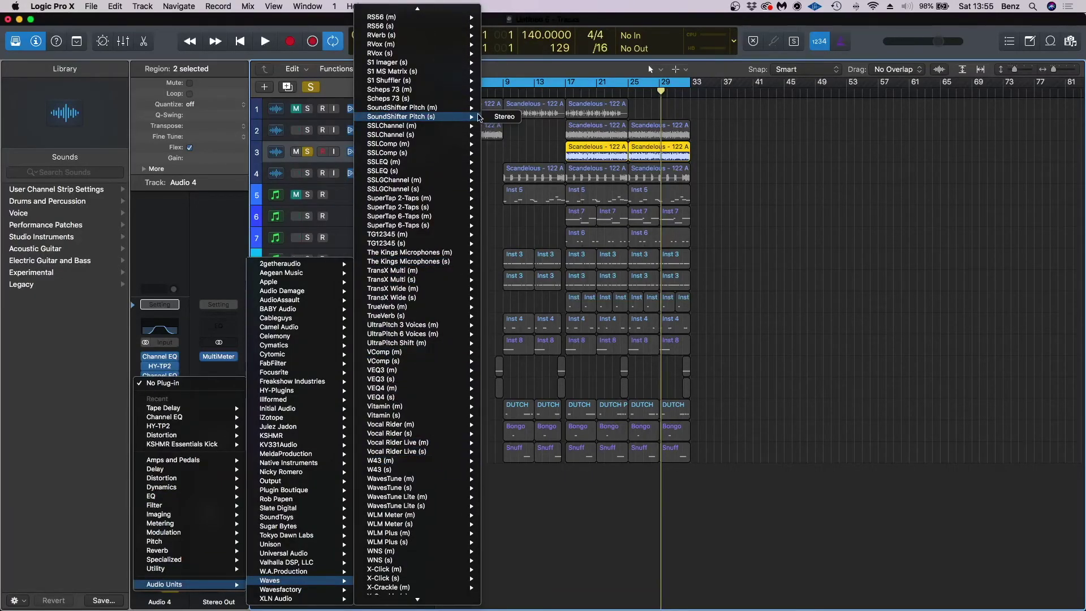
click(503, 117)
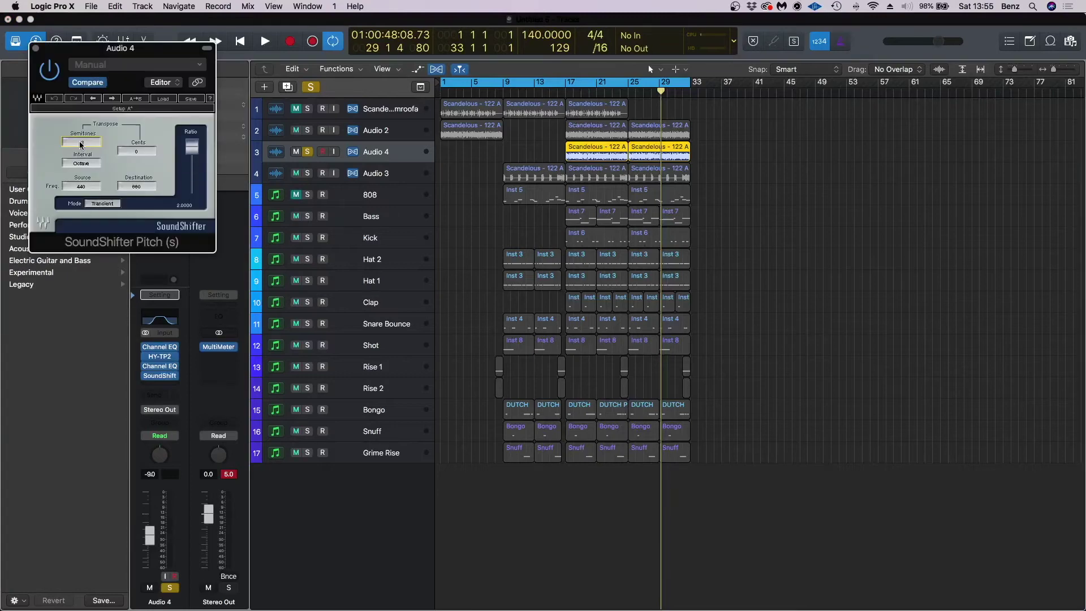
click(36, 49)
Step: Play the pitched Audio 4 track from bar 17, unsolo it and delete the track
key(shift+Return)
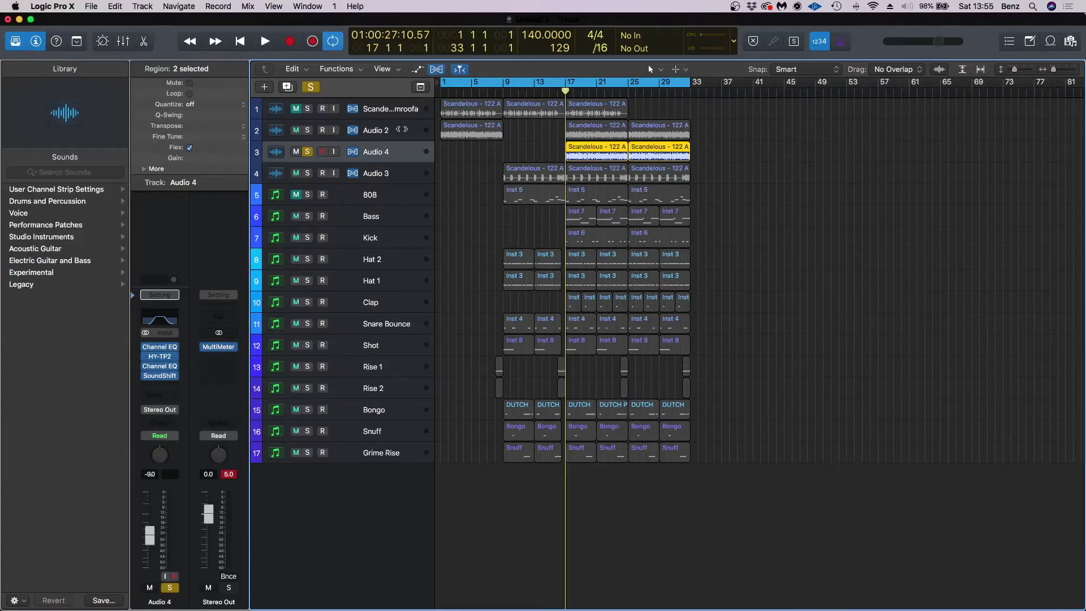
click(309, 151)
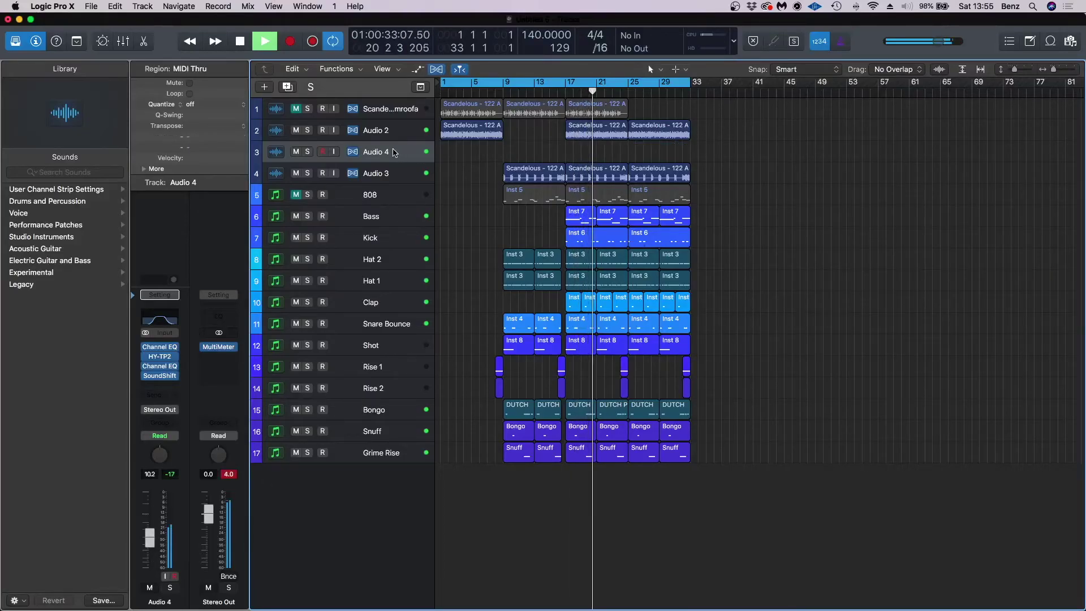
key(super+BackSpace)
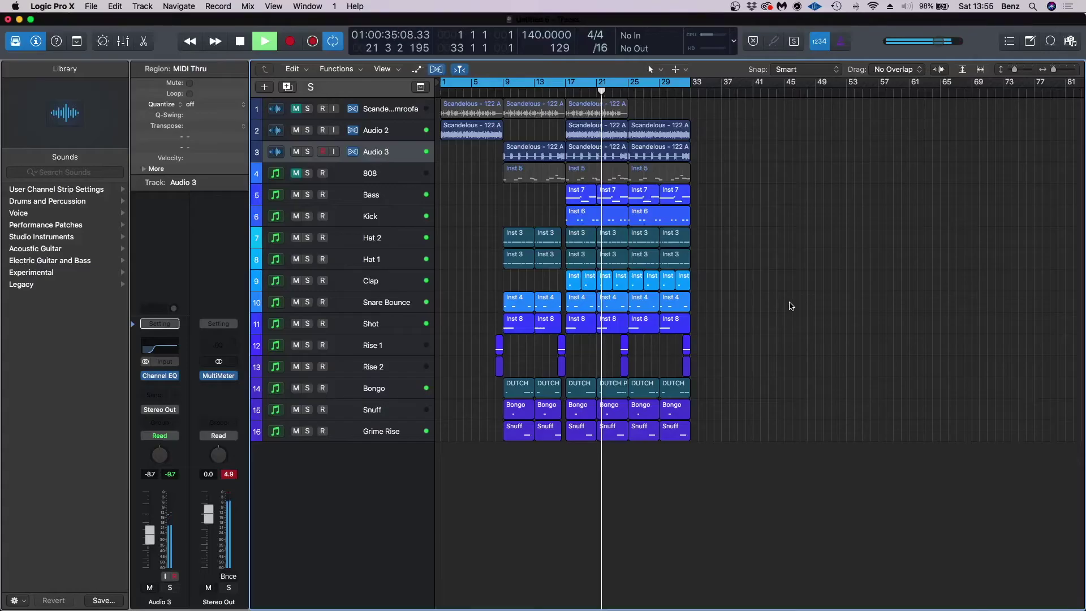
Step: Give all regions on the three audio tracks a fade-in and fade-out of 1
shift+click(388, 115)
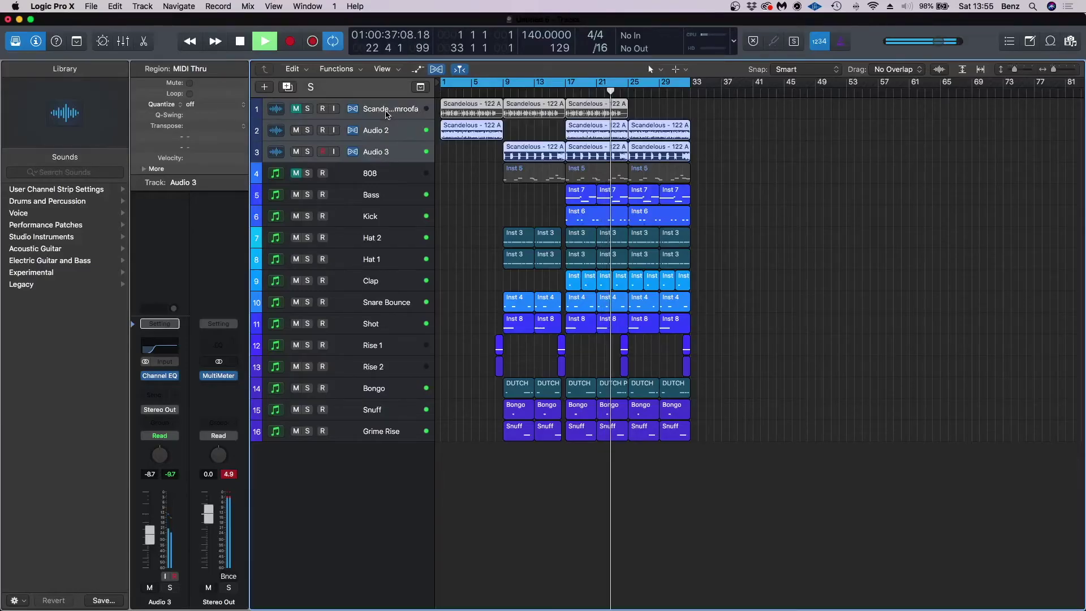
click(144, 169)
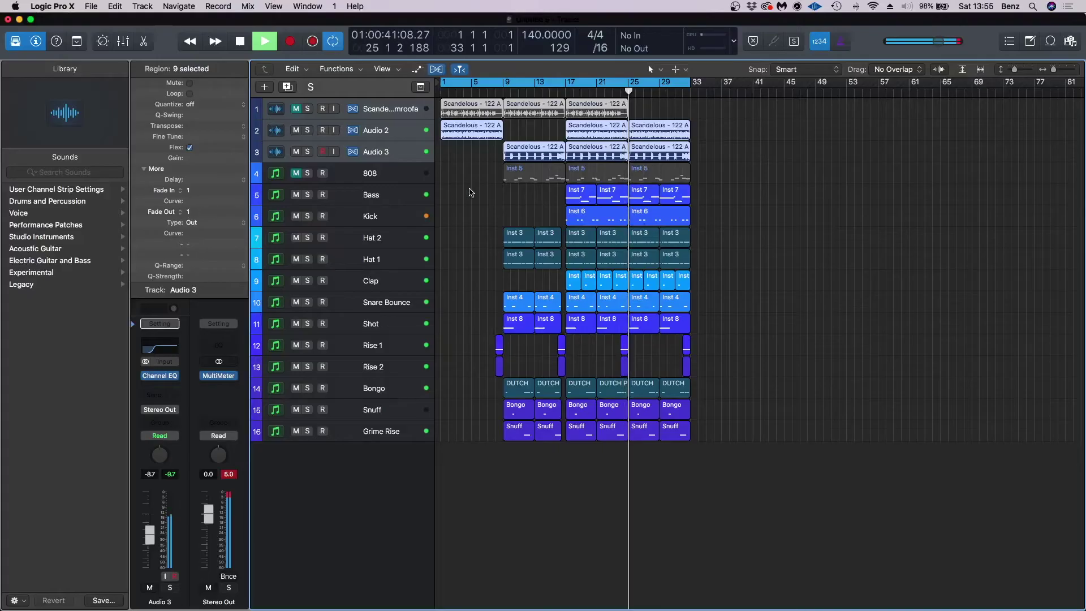
Step: Move the first audio track's bar 17 region to bar 25, unmute the track and delete its two earlier regions
drag(593, 108, 656, 109)
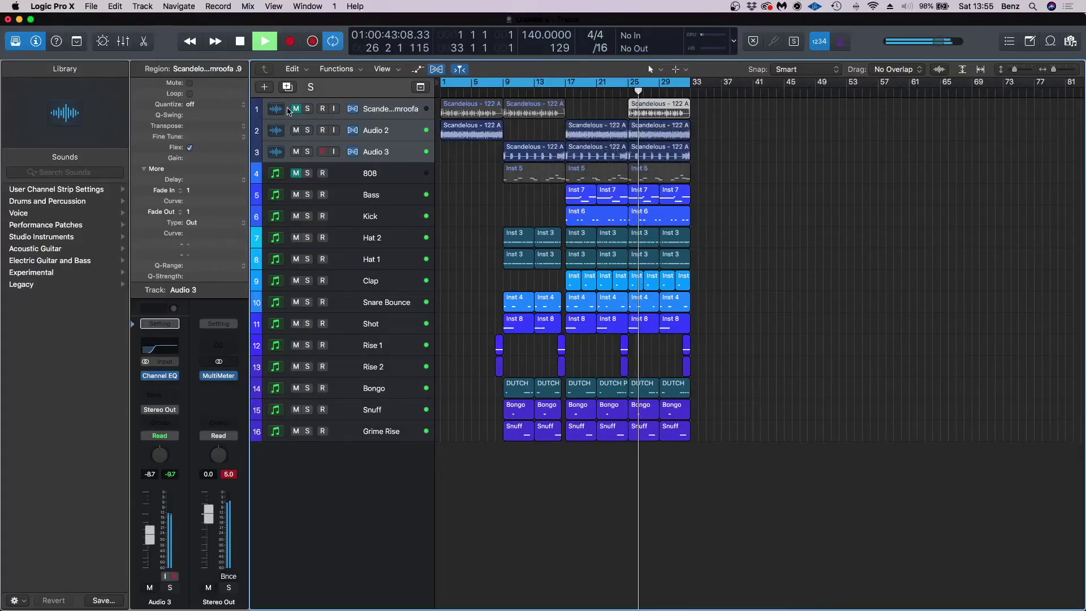
click(294, 109)
drag(587, 108, 460, 112)
key(BackSpace)
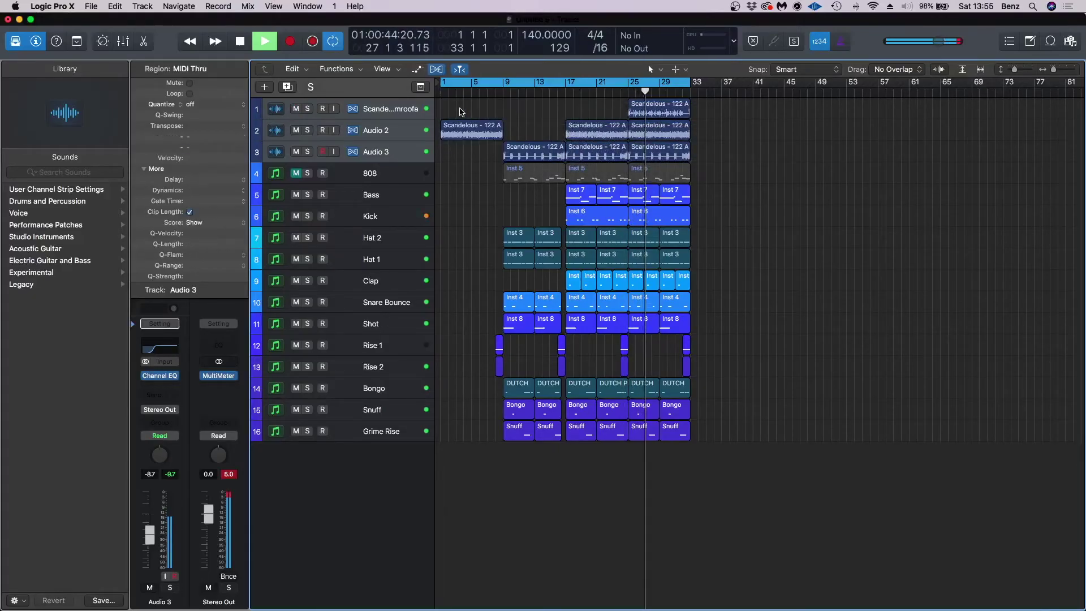
click(400, 112)
Step: Copy the bars 25 to 32 regions from Audio 3 down to Grime Rise into bars 33 to 48 and extend the cycle range to bar 60
scroll(478, 465, left, 3)
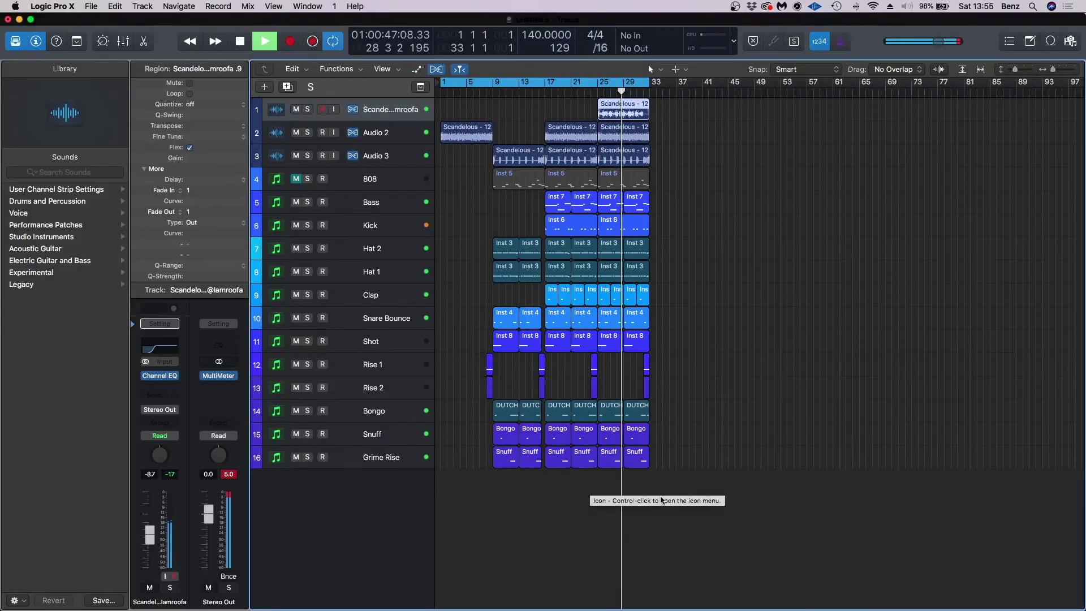
drag(710, 503, 663, 155)
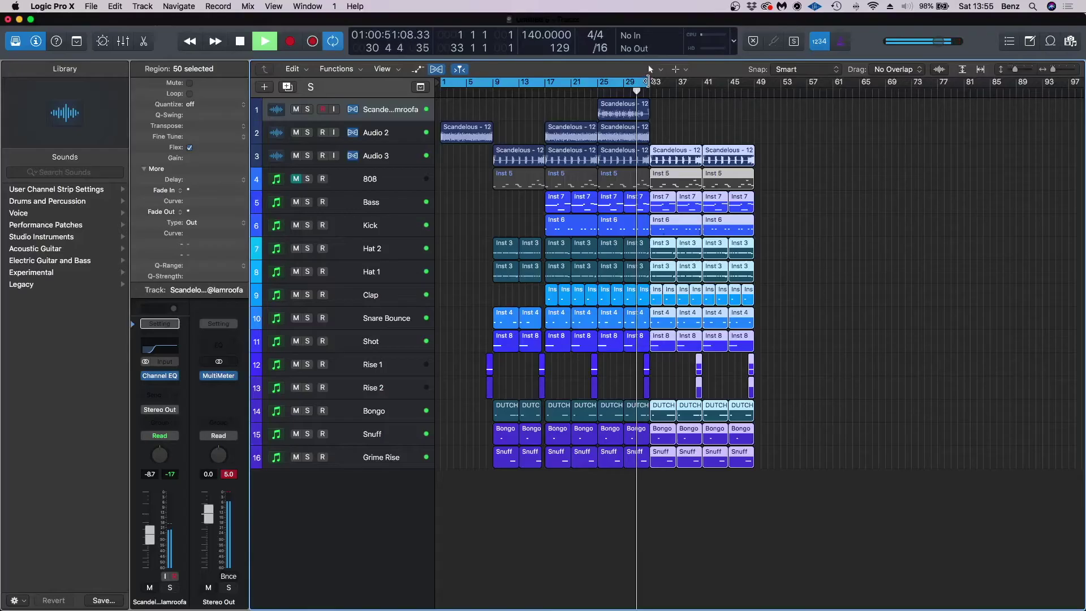
drag(648, 81, 824, 88)
scroll(795, 110, up, 5)
scroll(795, 112, right, 5)
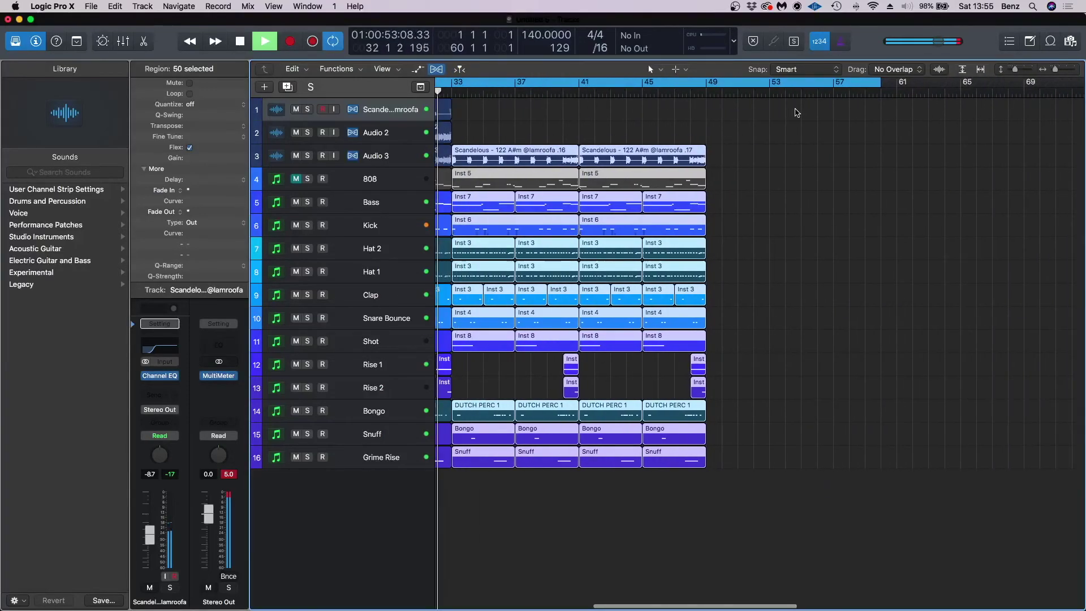
Step: Delete the Kick region in bars 33 to 40 and play the transition from around bar 31
click(796, 113)
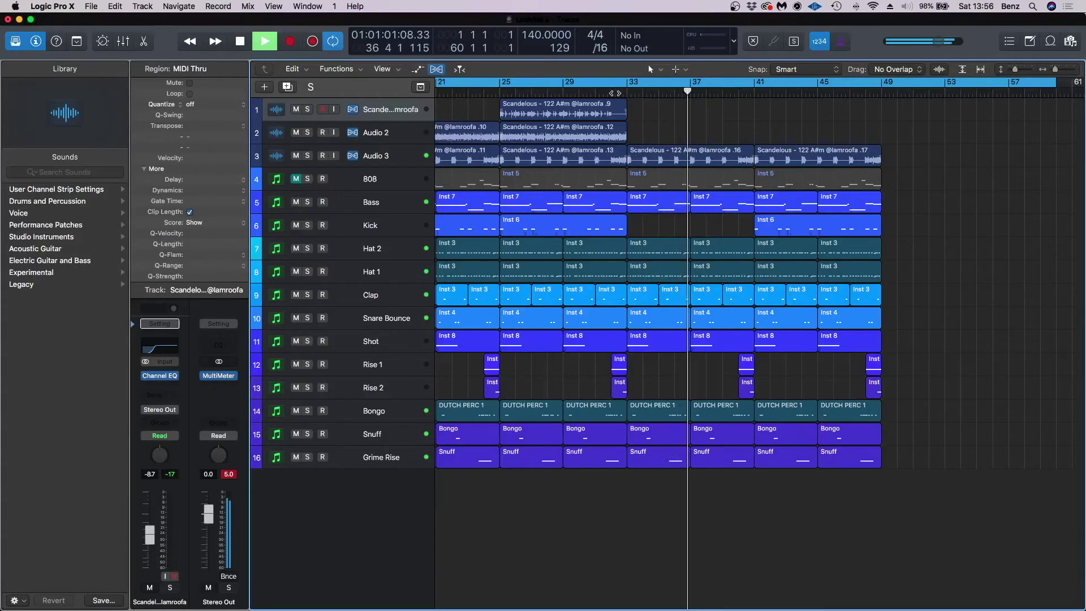
scroll(614, 93, right, 1)
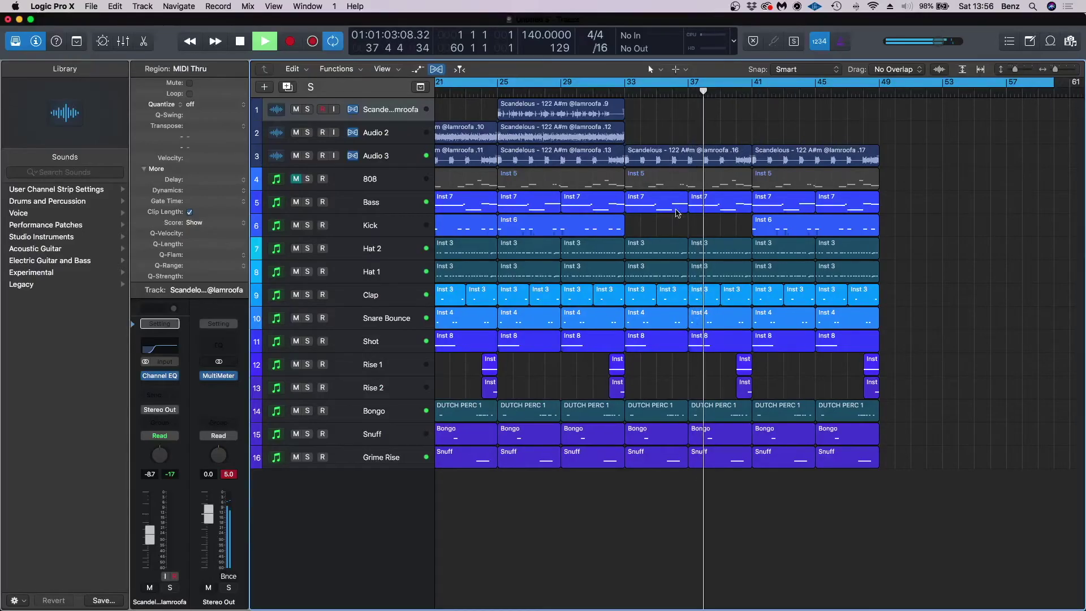
click(591, 94)
Step: Trim half a bar off the start of the Hat 2 and Hat 1 regions at bar 33
key(super+Right)
key(super+Right)
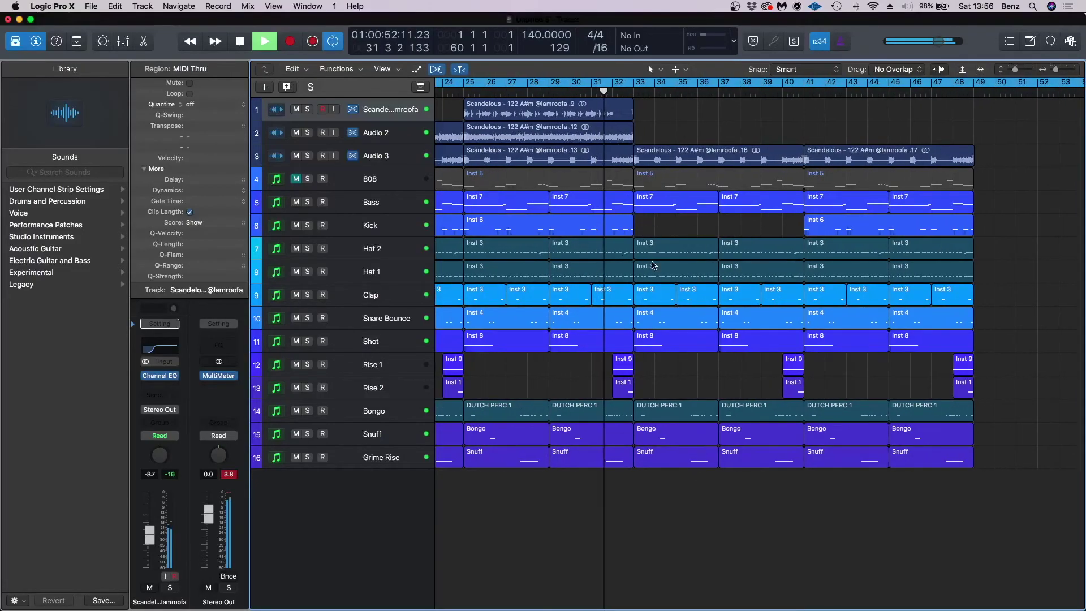
drag(642, 231, 645, 280)
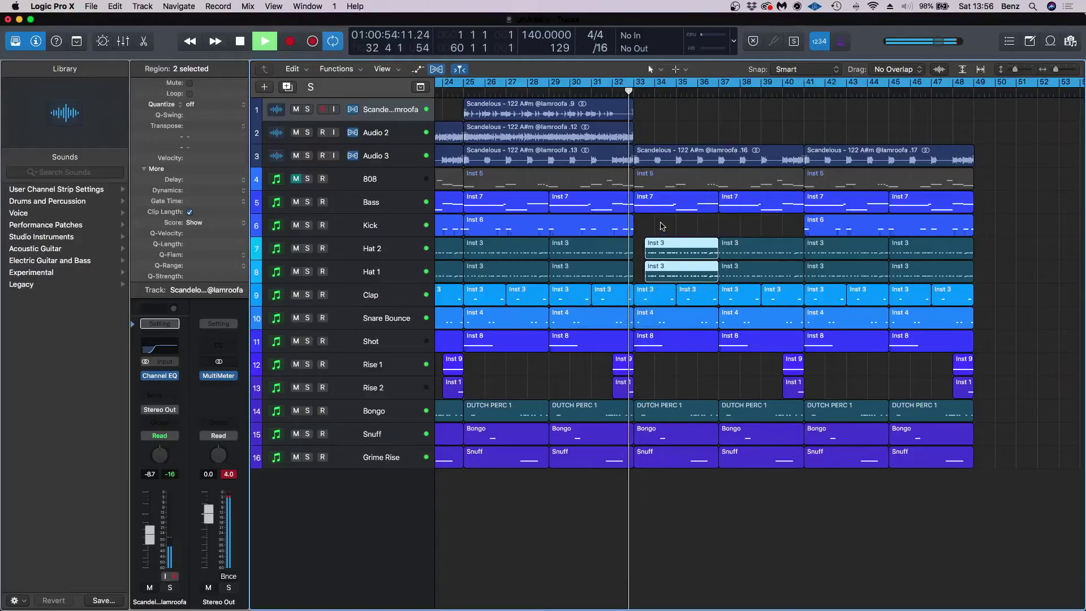
click(661, 225)
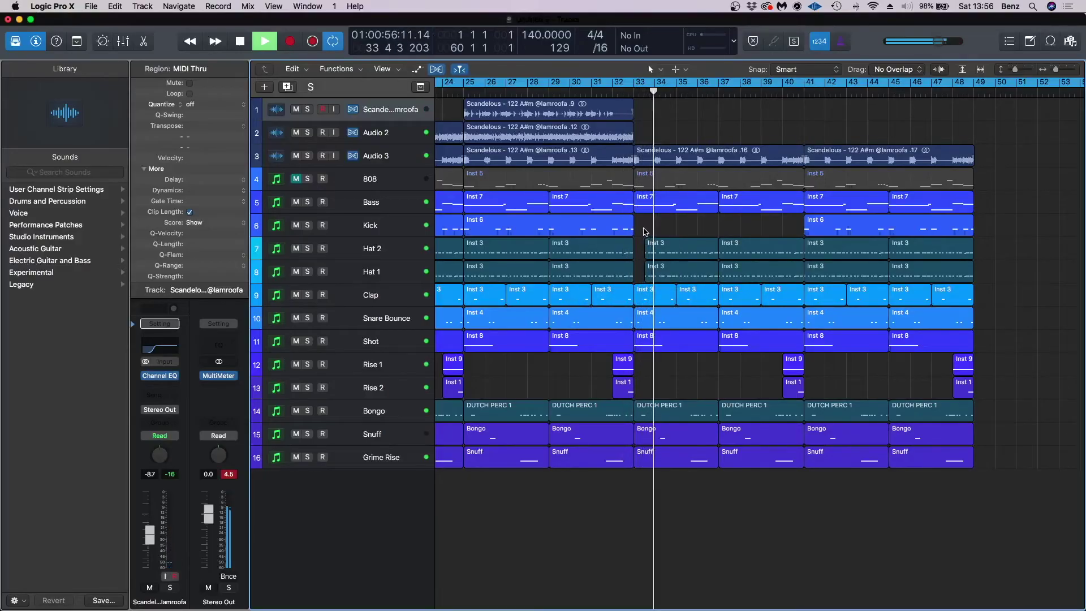
Step: Add eight-bar outro regions at bar 49 on the first audio track and Audio 3, copied from Audio 3's bar 41 region
scroll(642, 228, down, 2)
scroll(643, 228, down, 3)
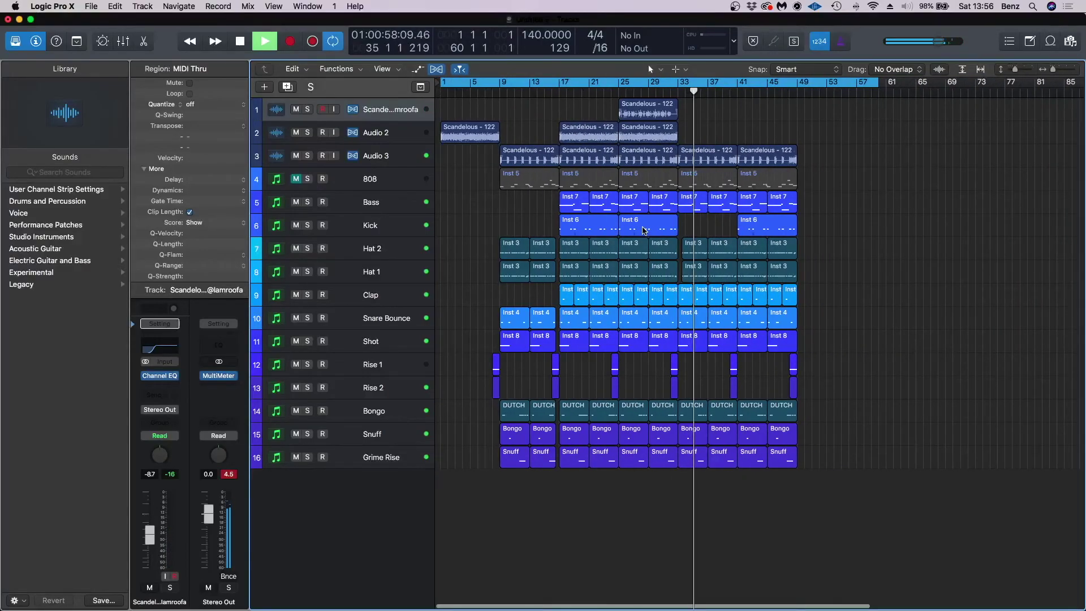
scroll(643, 228, down, 2)
scroll(600, 363, up, 2)
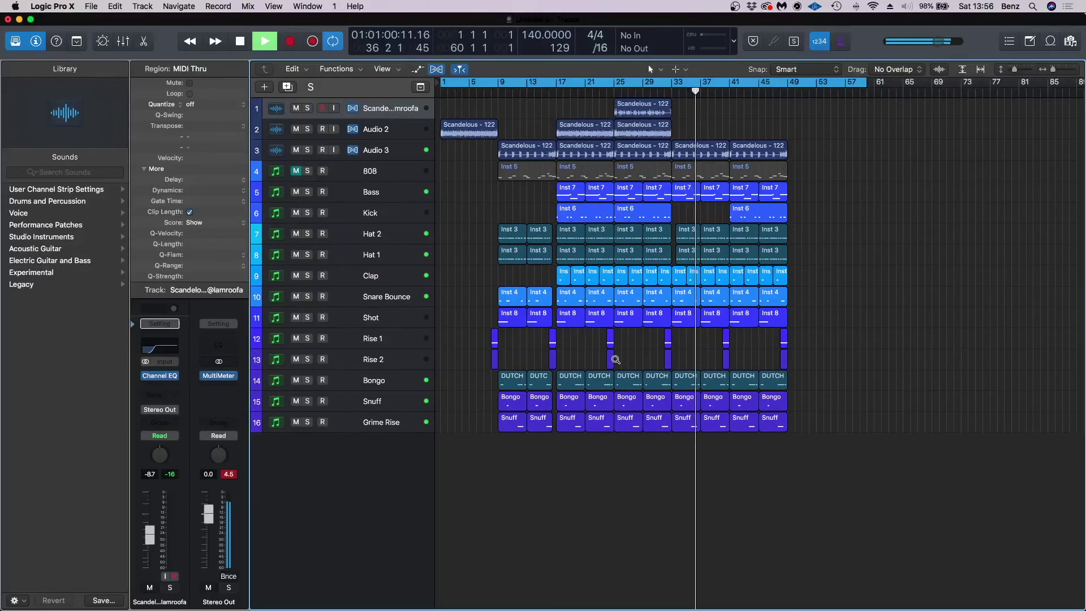
scroll(615, 362, up, 2)
scroll(615, 361, up, 1)
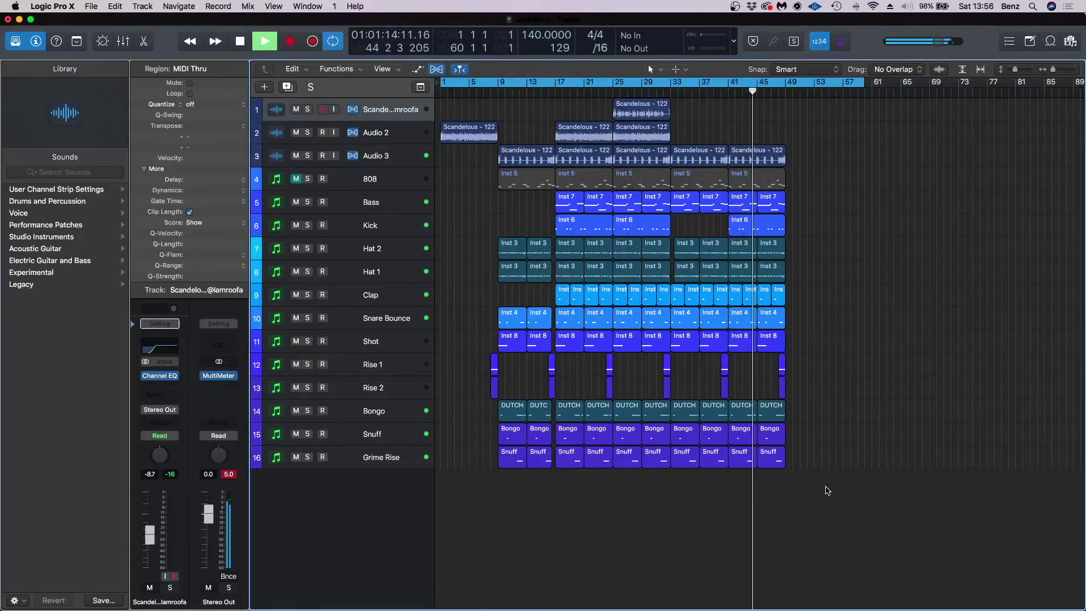
drag(767, 155, 819, 111)
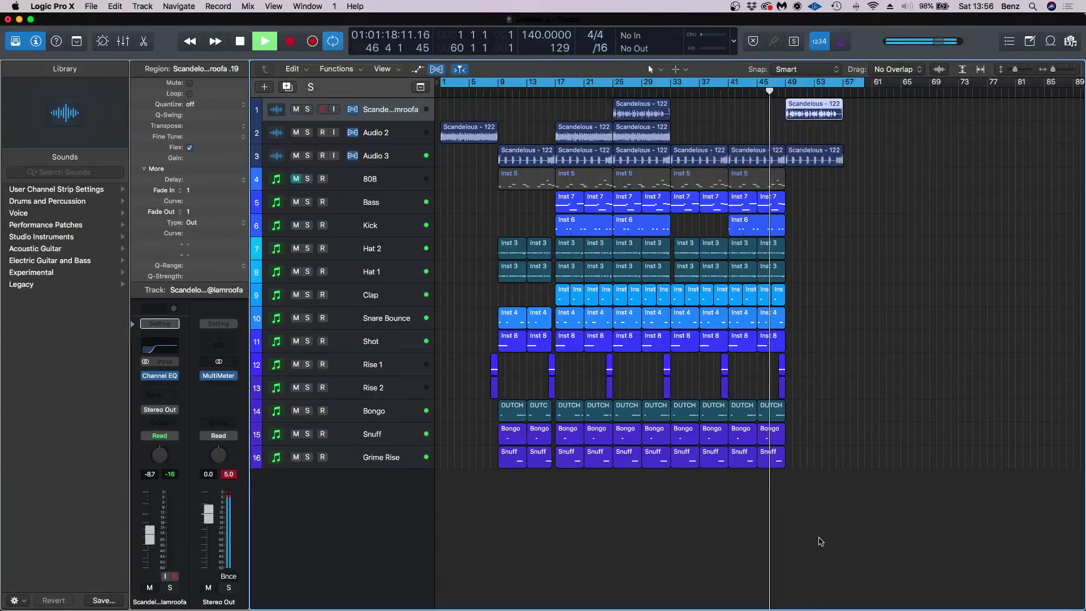
Step: Repeat the bars 41 to 48 regions from Bass down to Grime Rise into bars 49 to 56 and delete the Clap region at bar 49
drag(816, 541, 731, 202)
key(super+r)
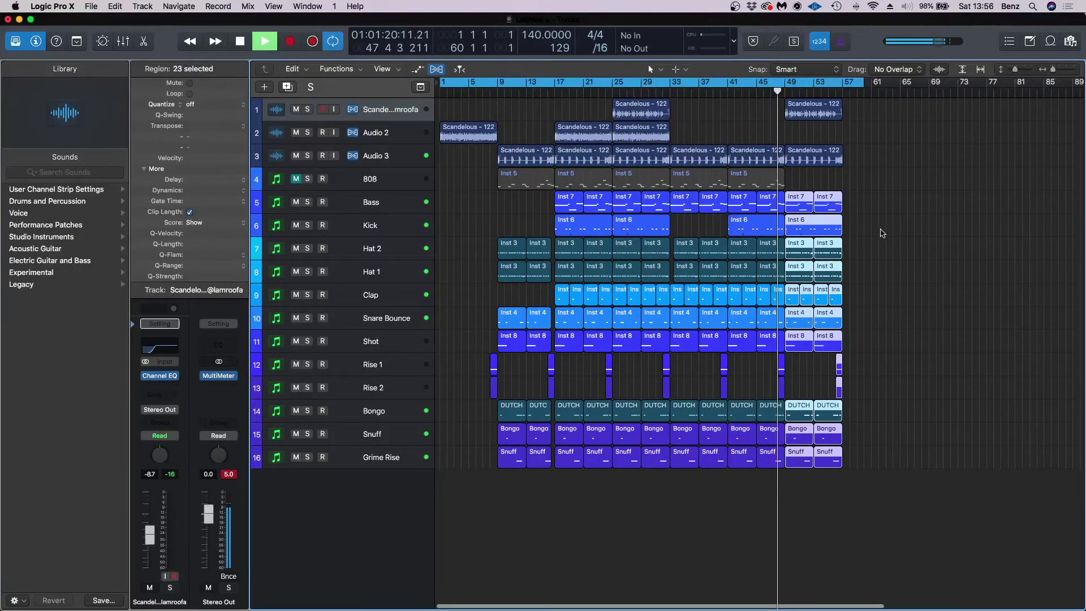
click(882, 233)
click(791, 300)
key(Delete)
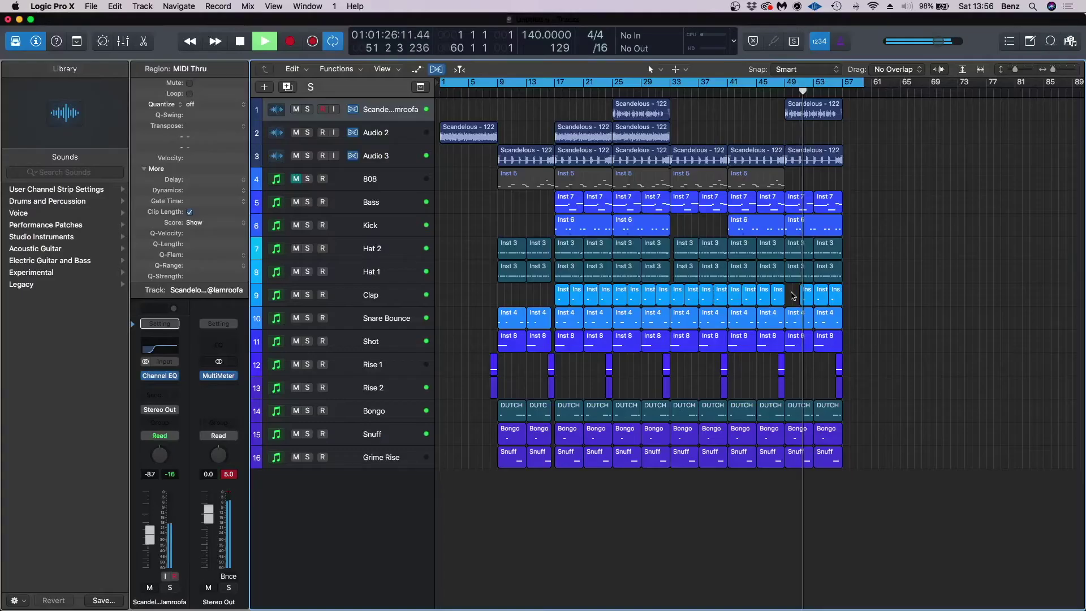
Step: Repeat the bar 49 melody regions on the first audio track and Audio 3 at bar 57 and extend the cycle range to bar 71
drag(852, 178, 942, 85)
click(884, 235)
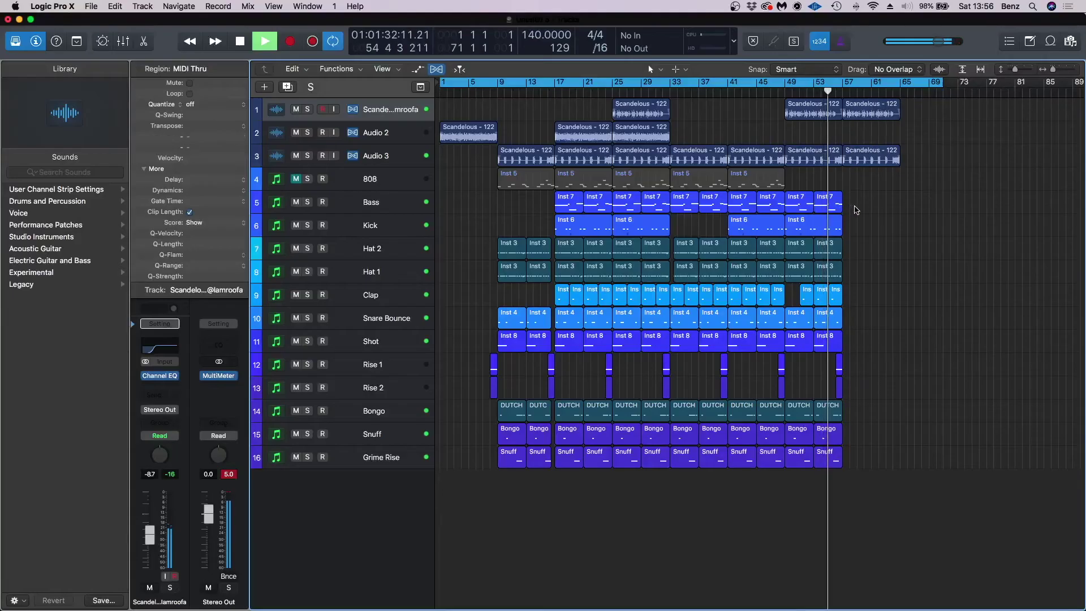
Step: Repeat the lower percussion and effects regions into bars 57 to 64, keeping only Shot down to Grime Rise and removing the Snare Bounce copies
drag(860, 484, 853, 318)
drag(851, 287, 915, 299)
key(BackSpace)
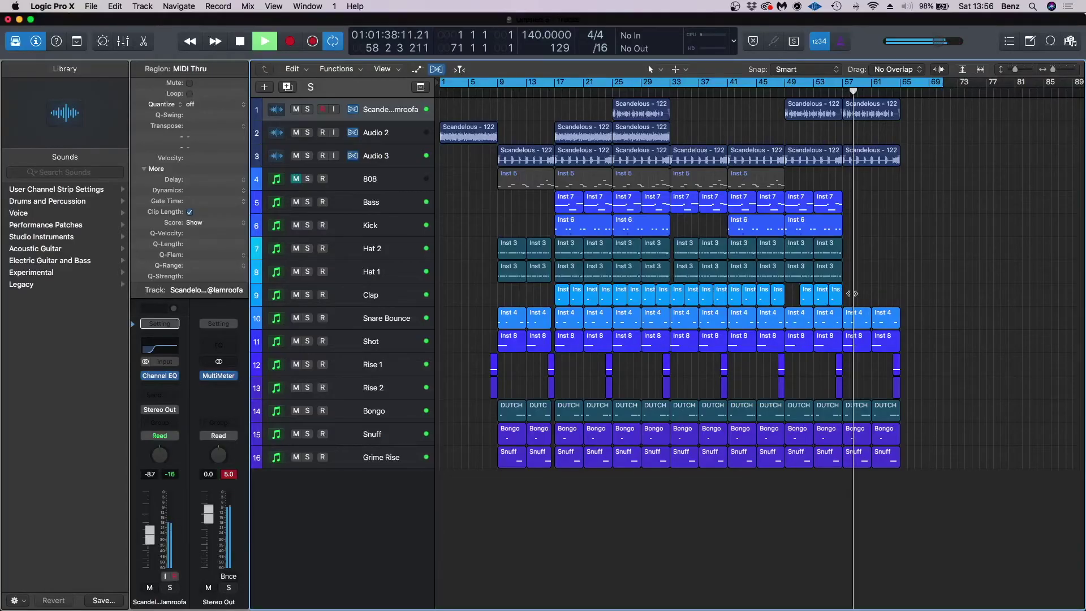
drag(852, 293, 894, 315)
key(BackSpace)
scroll(729, 320, down, 3)
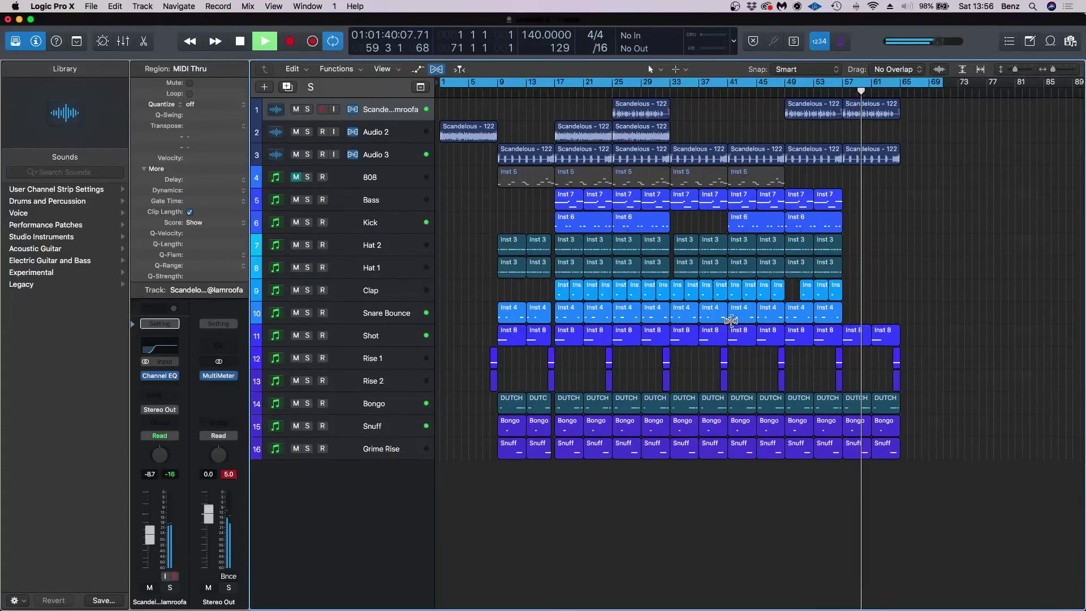
Step: Copy all regions in bars 17 to 64 on every track to bar 65 and extend the cycle range to bar 113
click(384, 131)
click(382, 150)
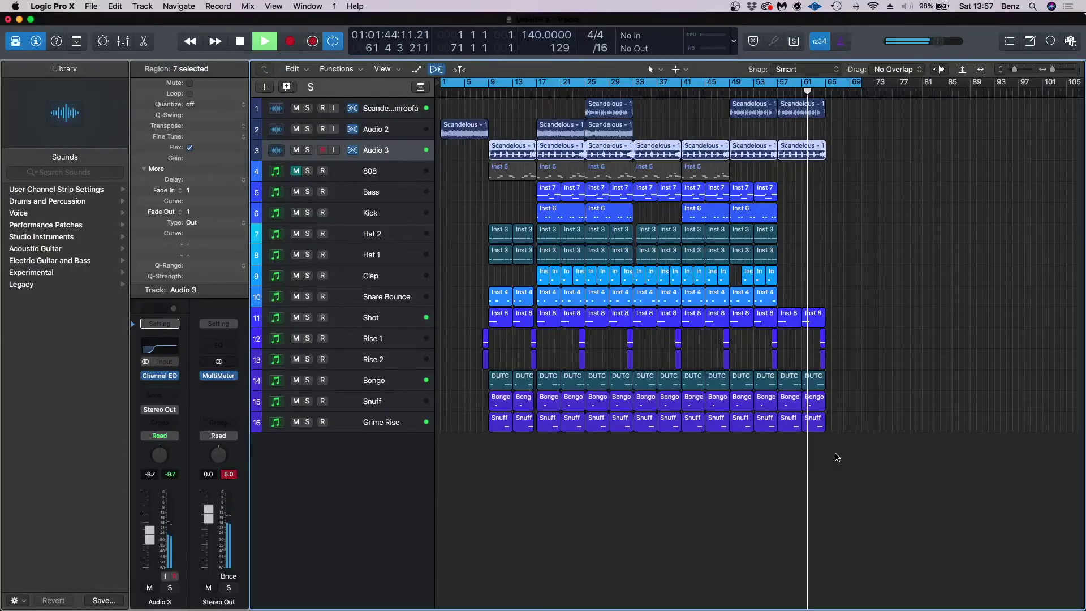
drag(894, 452, 540, 103)
drag(554, 130, 842, 130)
key(super+Left)
drag(764, 85, 965, 83)
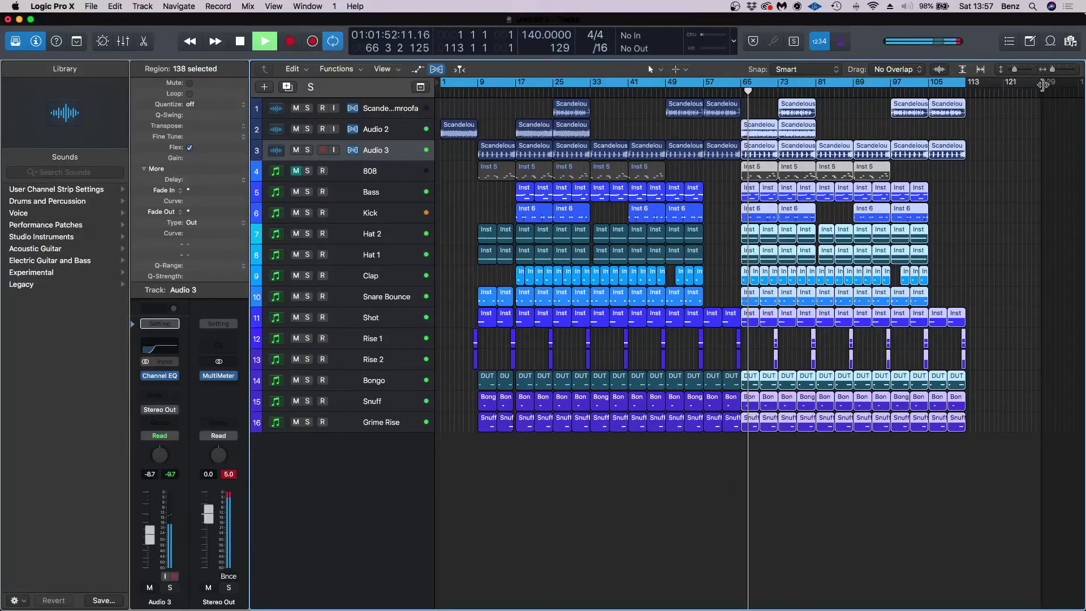
Step: Move the project end to bar 139 and extend the cycle range to bar 129
drag(1043, 84, 1084, 85)
drag(928, 92, 996, 148)
scroll(998, 160, up, 1)
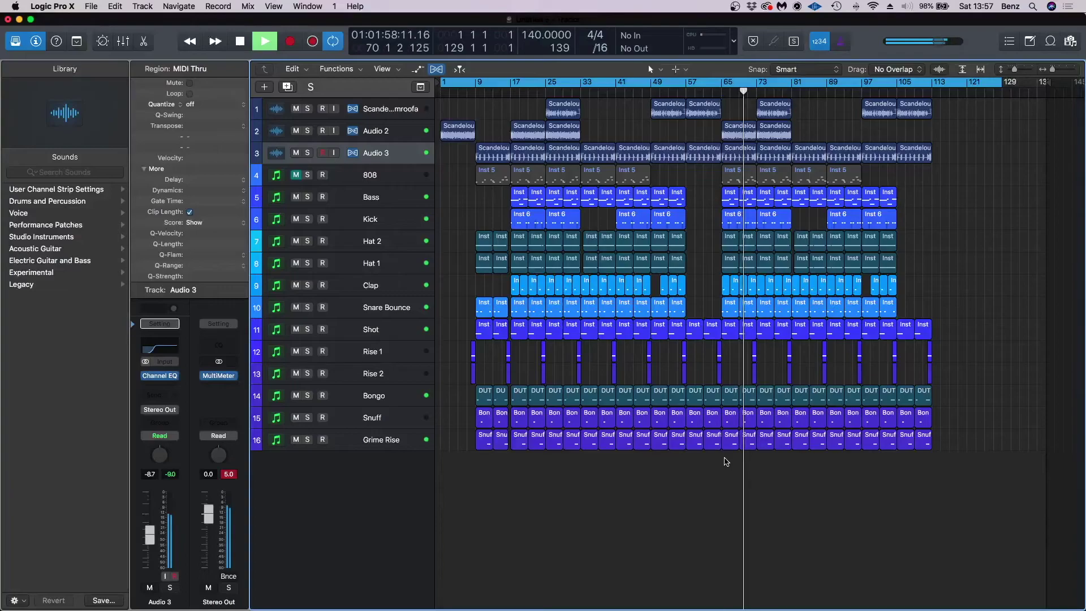
Step: Copy the bars 65 to 80 regions to bar 113, moving the project end to bar 148 and the cycle end to bar 145
drag(740, 237, 947, 132)
drag(1046, 83, 1072, 83)
drag(1002, 83, 1069, 96)
Step: Copy an Audio 2 region to bar 129 as a closing melody with a fade-out of 7291, and end the cycle range at bar 137
click(986, 132)
drag(1010, 131, 1022, 132)
click(1027, 159)
key(t)
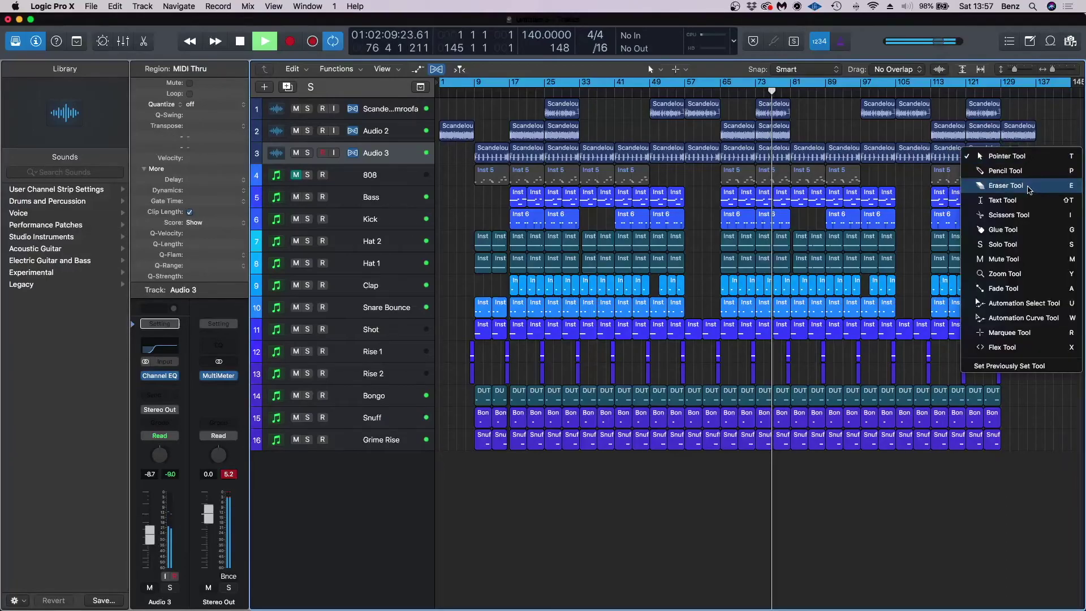
click(1003, 289)
click(1033, 132)
drag(1033, 132, 1016, 133)
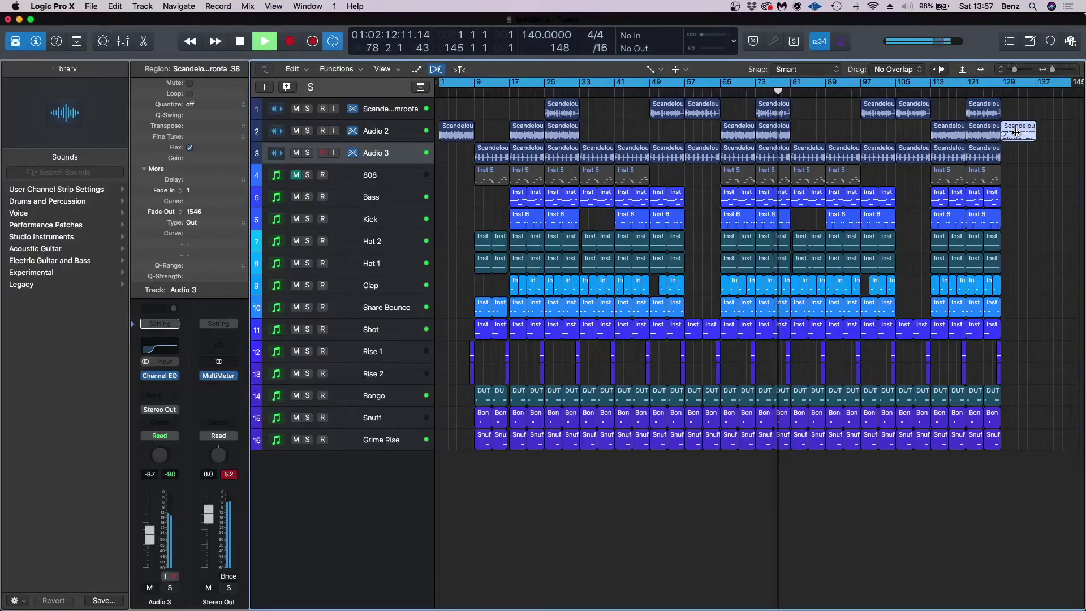
key(t)
click(1019, 133)
drag(1067, 85, 1035, 108)
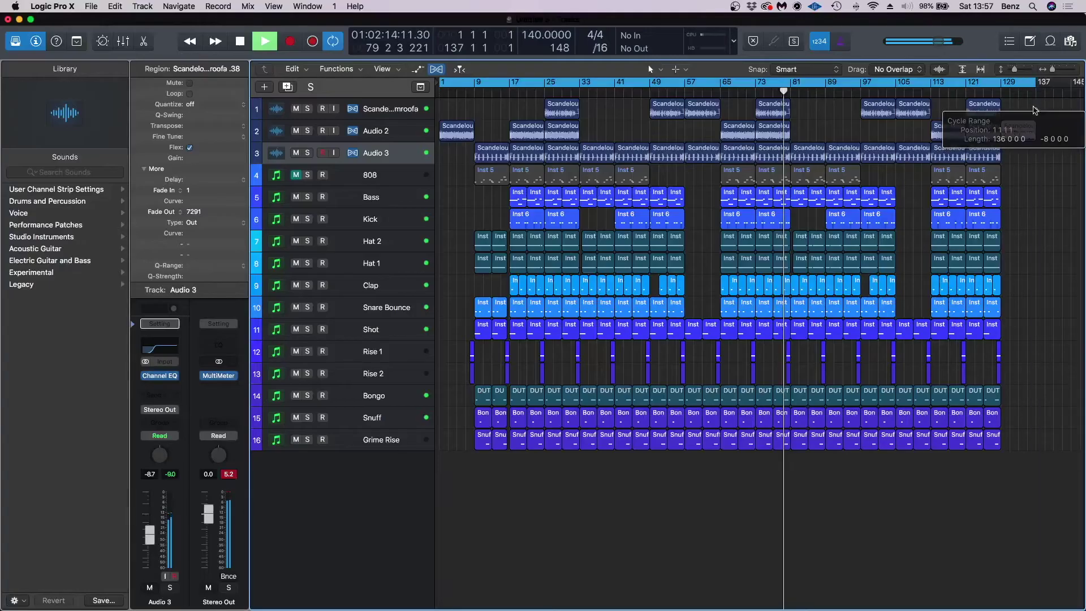
Step: Set the cycle to the eight bars from bar 65 and play them with Bass muted and 808 unmuted
drag(725, 85, 757, 85)
key(space)
click(295, 197)
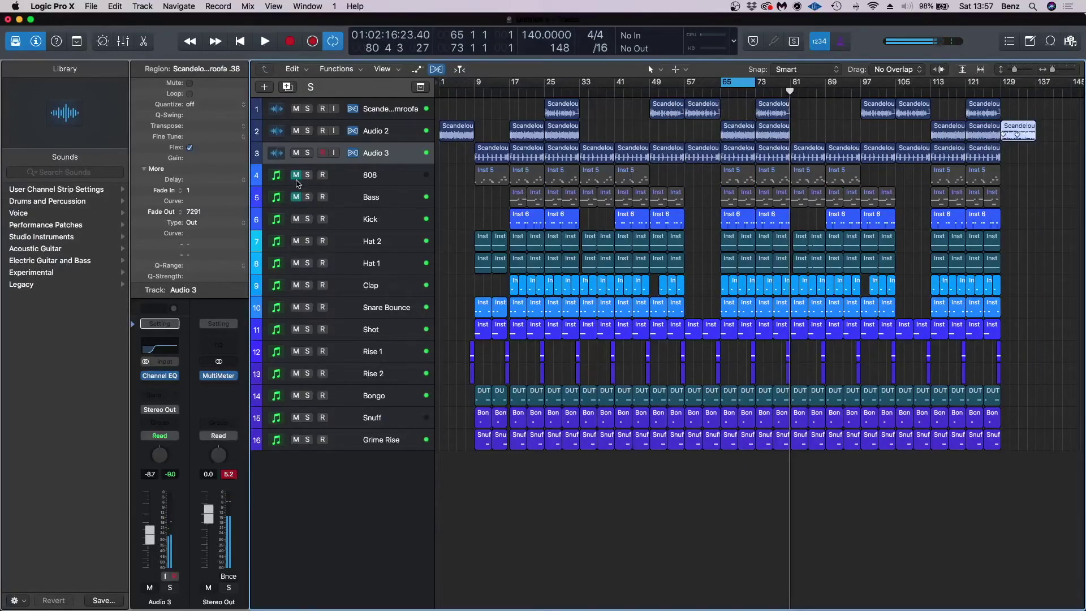
click(296, 175)
key(space)
Step: Open the Kontakt sampler on the 808 track and mute its [GHOSTY] MY FAV instrument
click(391, 175)
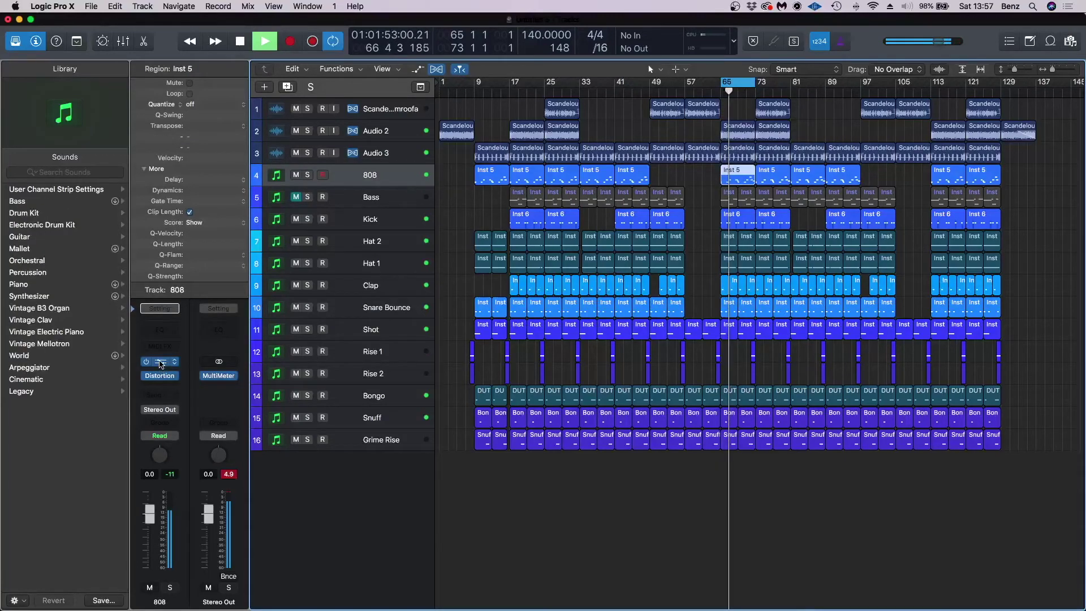
click(160, 362)
click(696, 204)
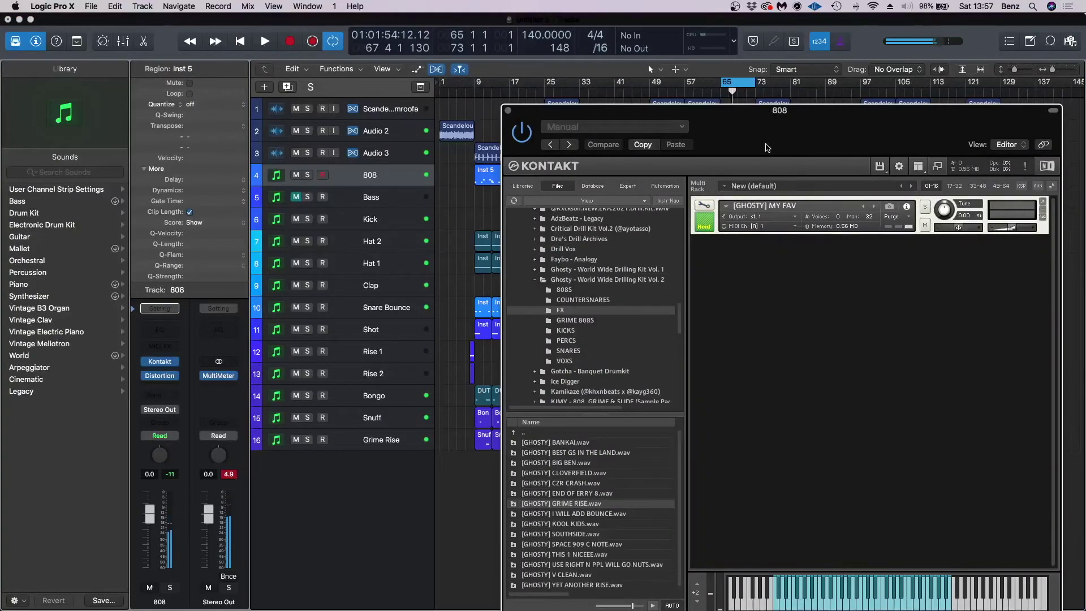
click(862, 160)
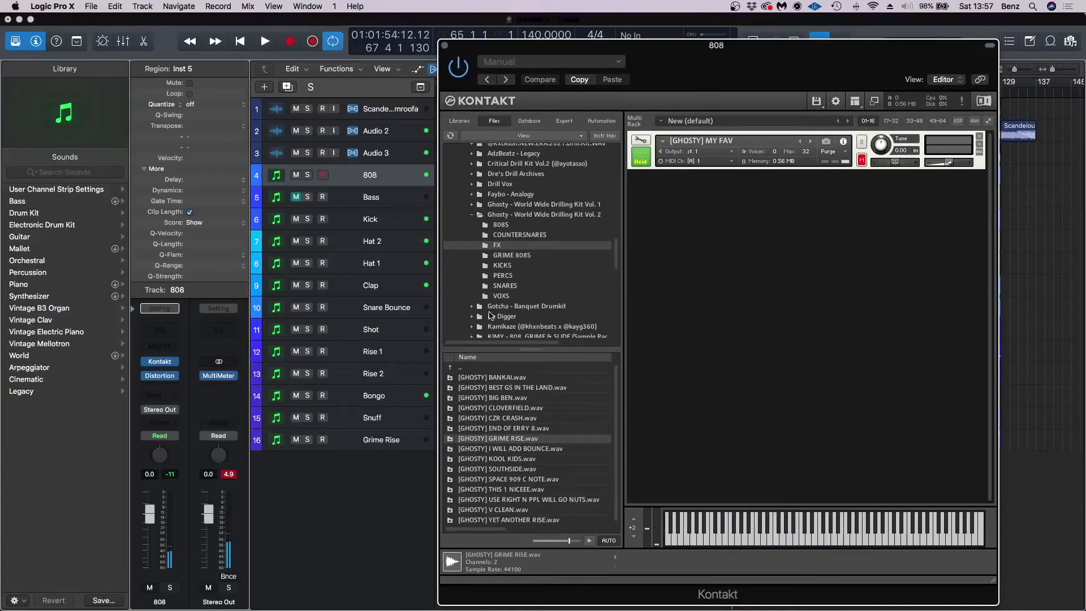
Step: Preview the samples in the 808S folder of Ghosty - World Wide Drilling Kit Vol. 2, stepping down to THE PIANIST, and collapse the kit
click(500, 225)
click(488, 479)
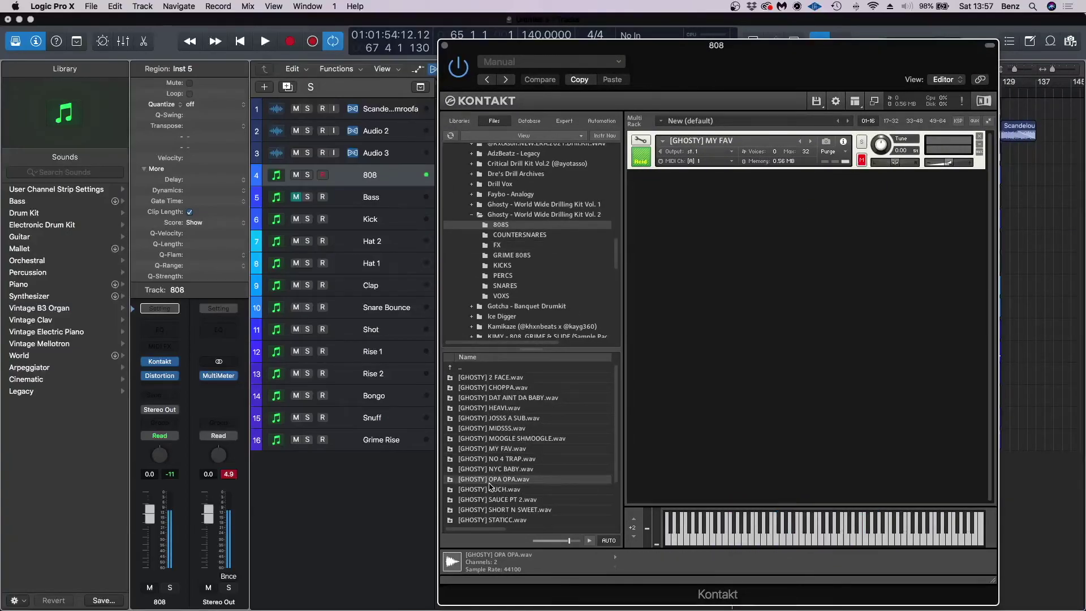
scroll(491, 484, down, 5)
click(493, 472)
key(Down)
key(Down)
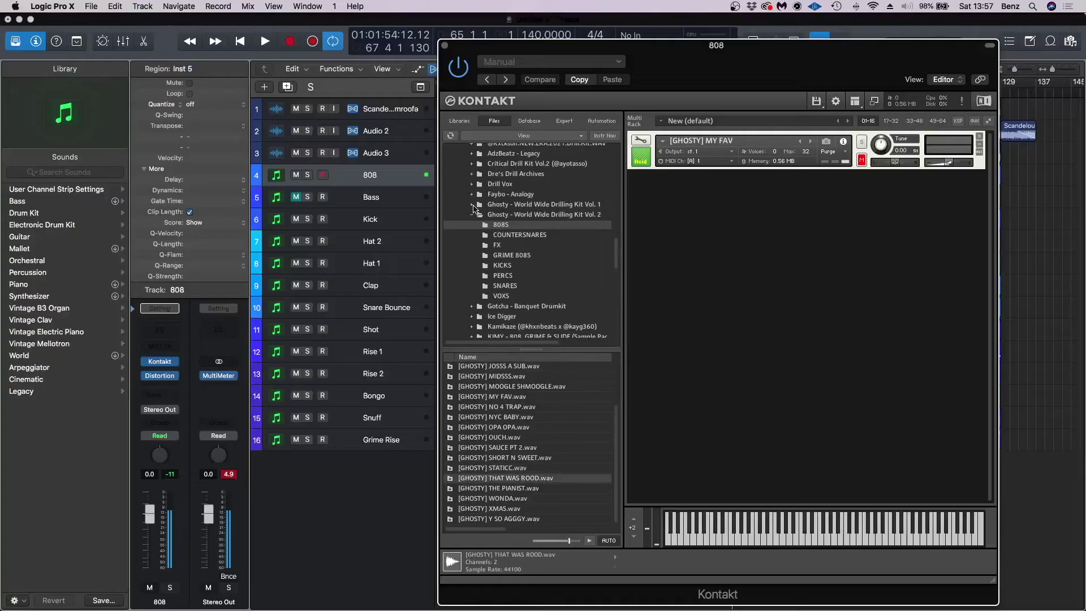
click(473, 214)
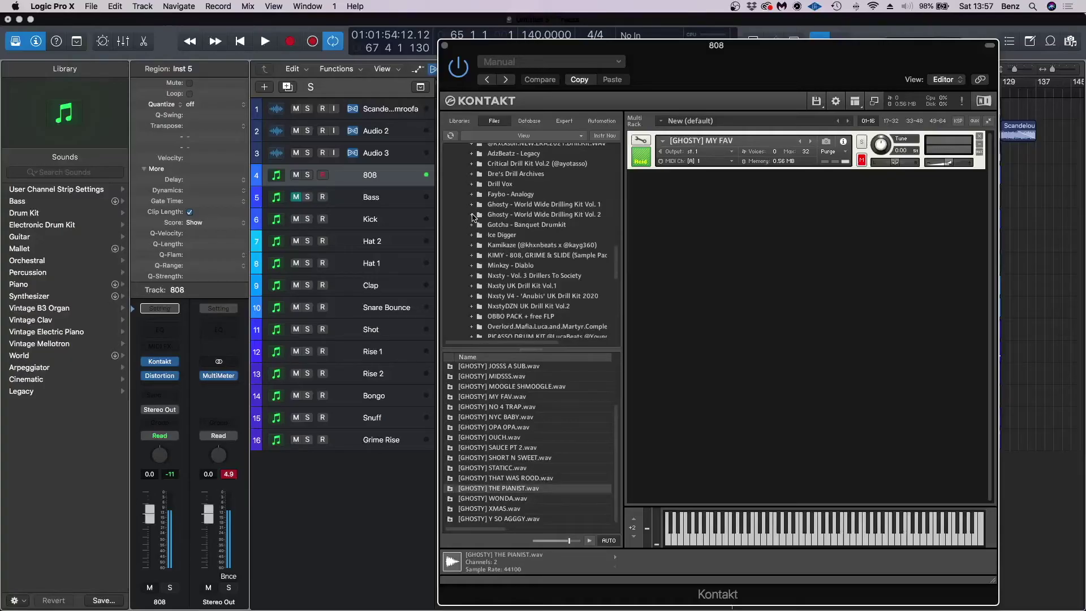
Step: Browse the drill drum kit folders, including Kamikaze and Ice Digger, and open ICE DIGGER MAIN KIT
click(510, 247)
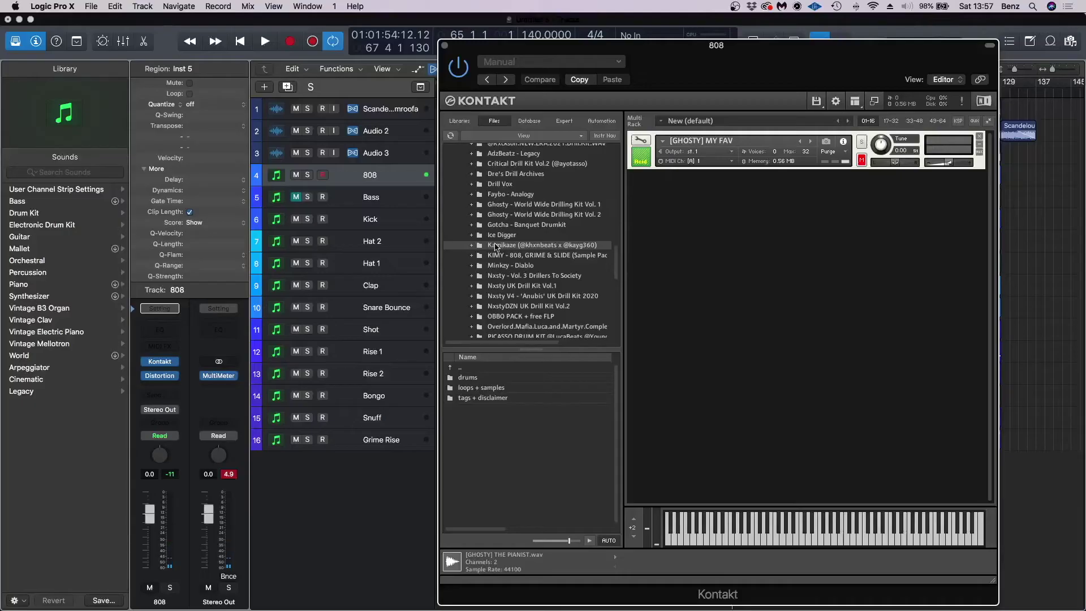
scroll(503, 308, up, 10)
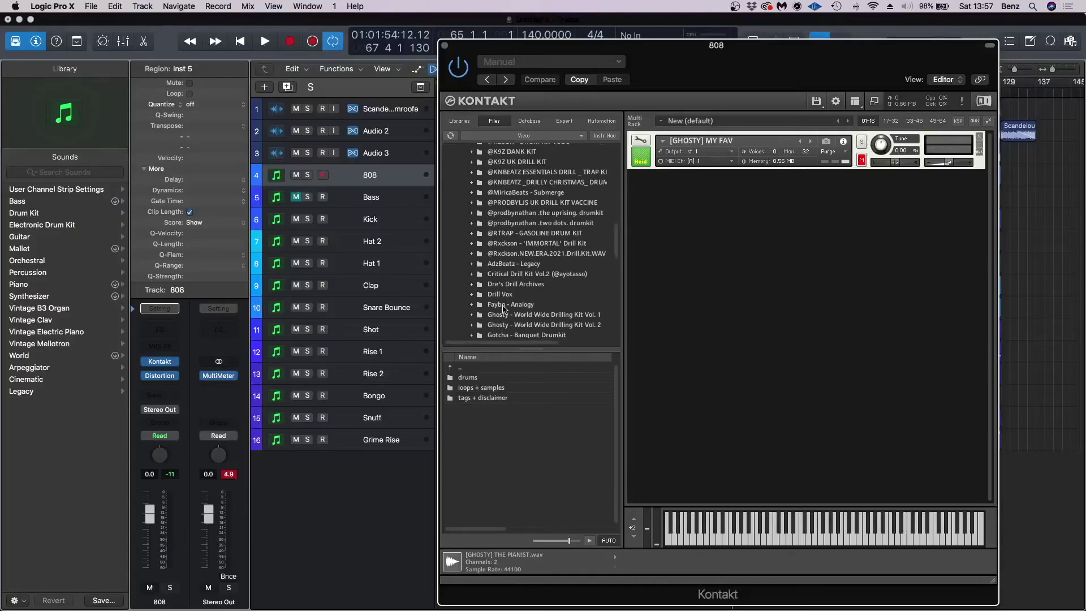
scroll(503, 308, up, 3)
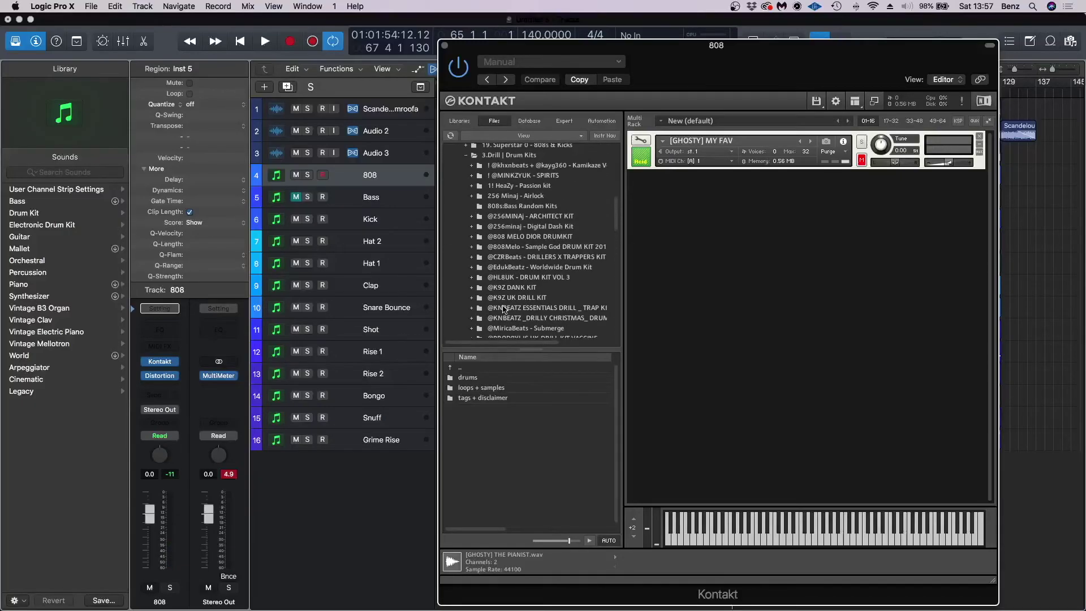
scroll(504, 308, down, 6)
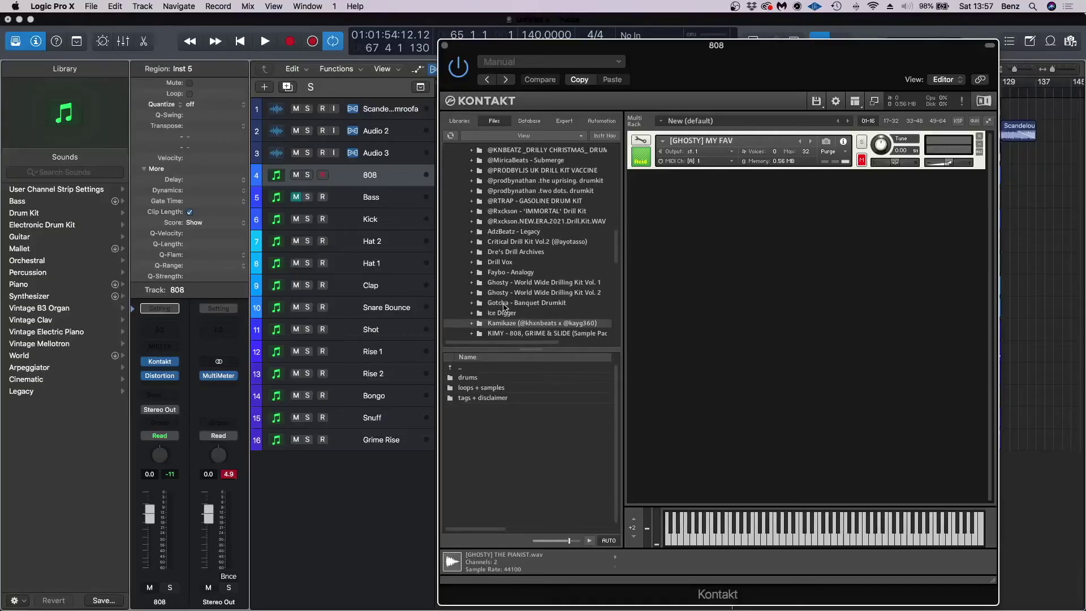
click(502, 313)
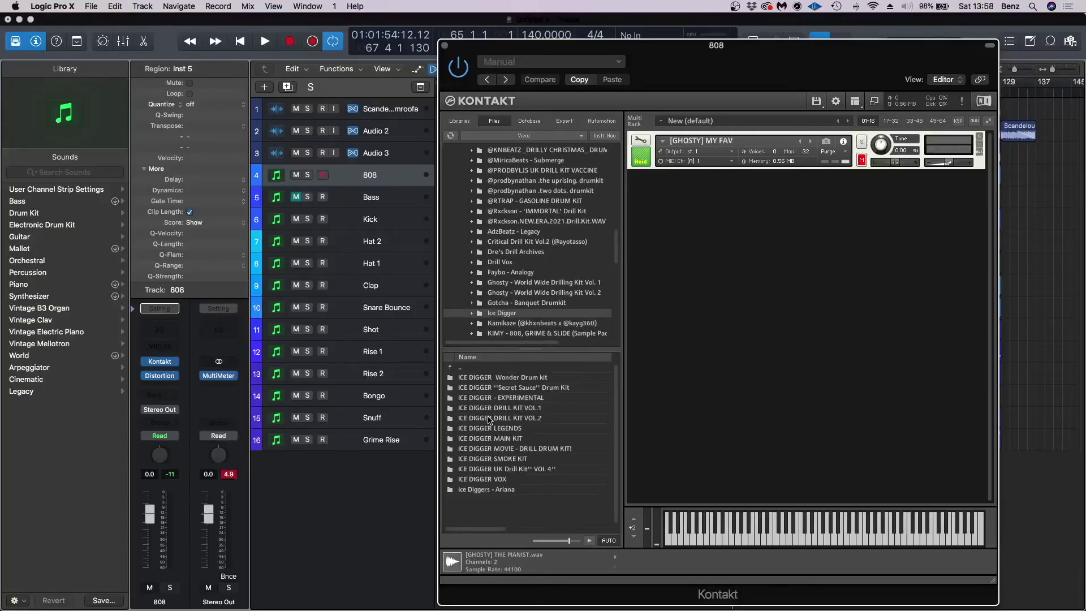
double_click(489, 398)
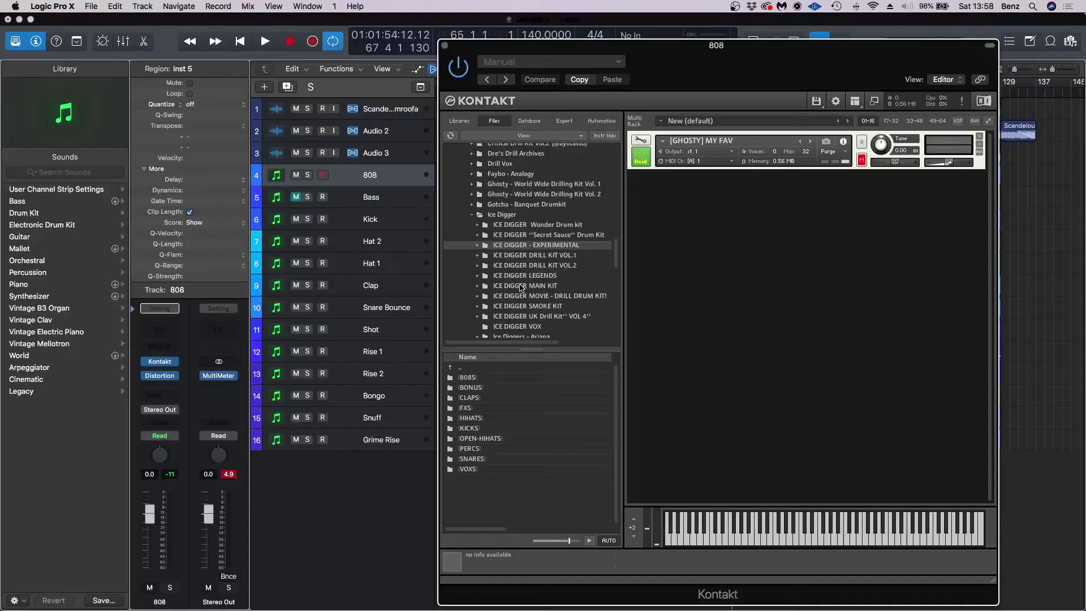
click(521, 288)
Step: Preview the samples in ICE DIGGER MAIN KIT's 808 folder, from Dior 808 down to the Drillers bass sounds
double_click(484, 377)
click(492, 377)
key(Down)
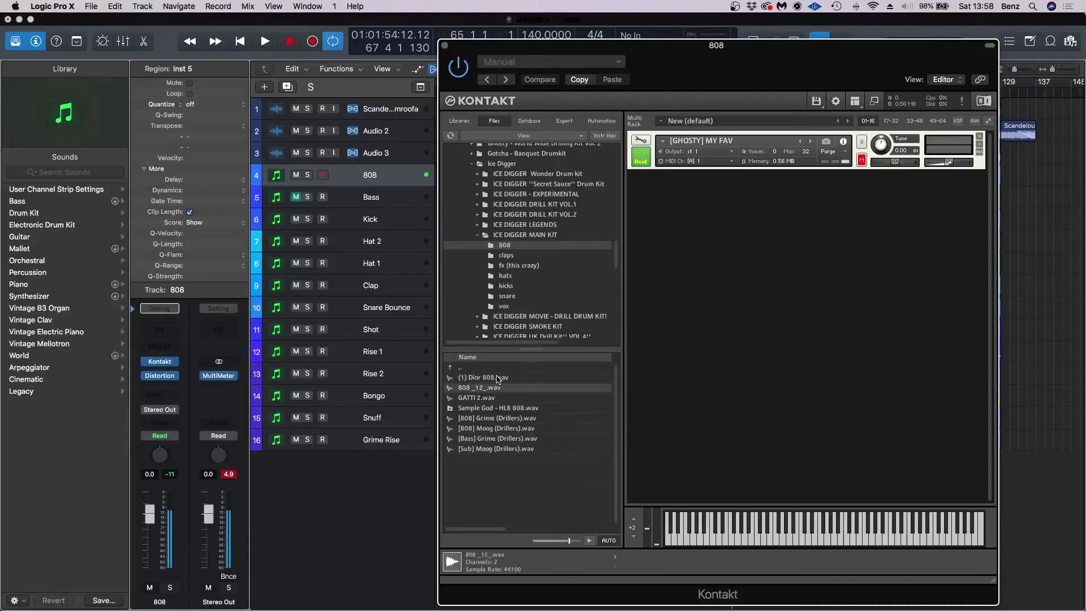
key(Down)
key(Down)
key(Down)
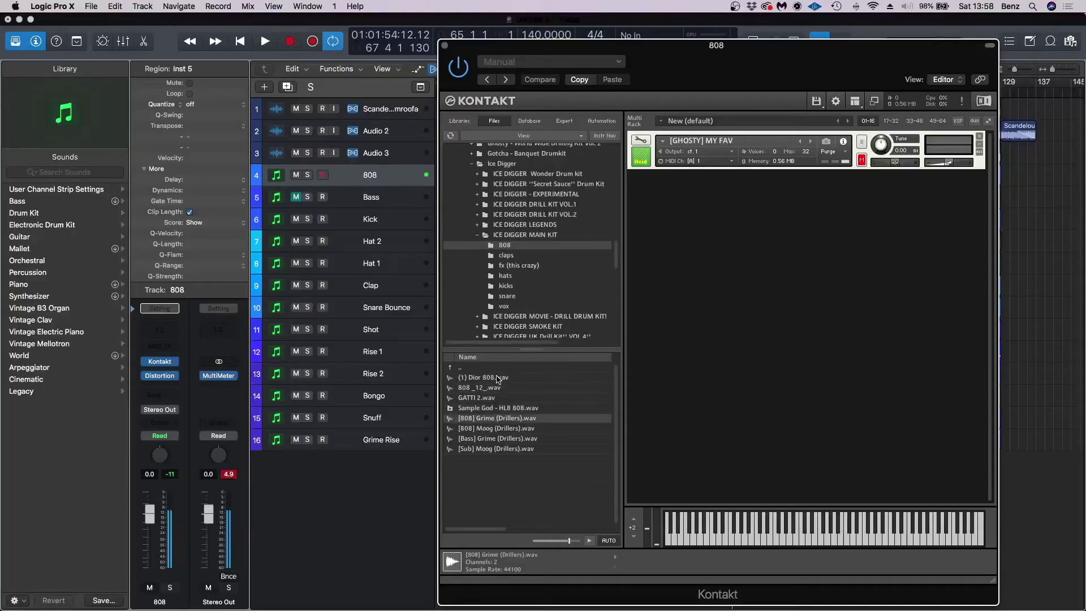
key(Down)
key(Down)
key(Down)
scroll(481, 241, up, 3)
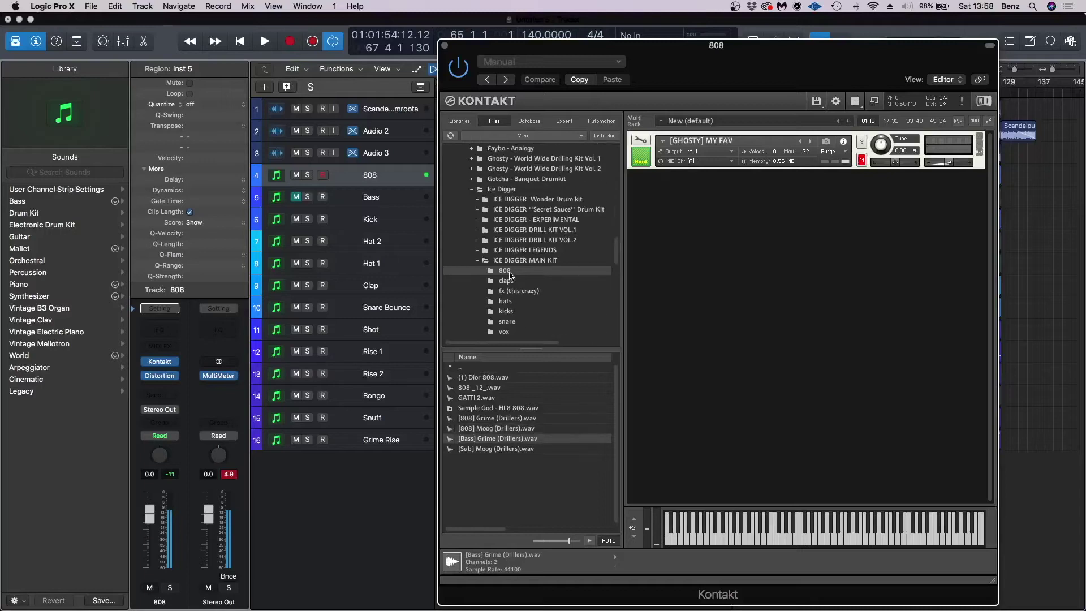
Step: Preview the samples in the 808 folder of the first Kamikaze kit under Drill Drum Kits, from Ballistic 808 to Tickle 808
scroll(481, 240, up, 15)
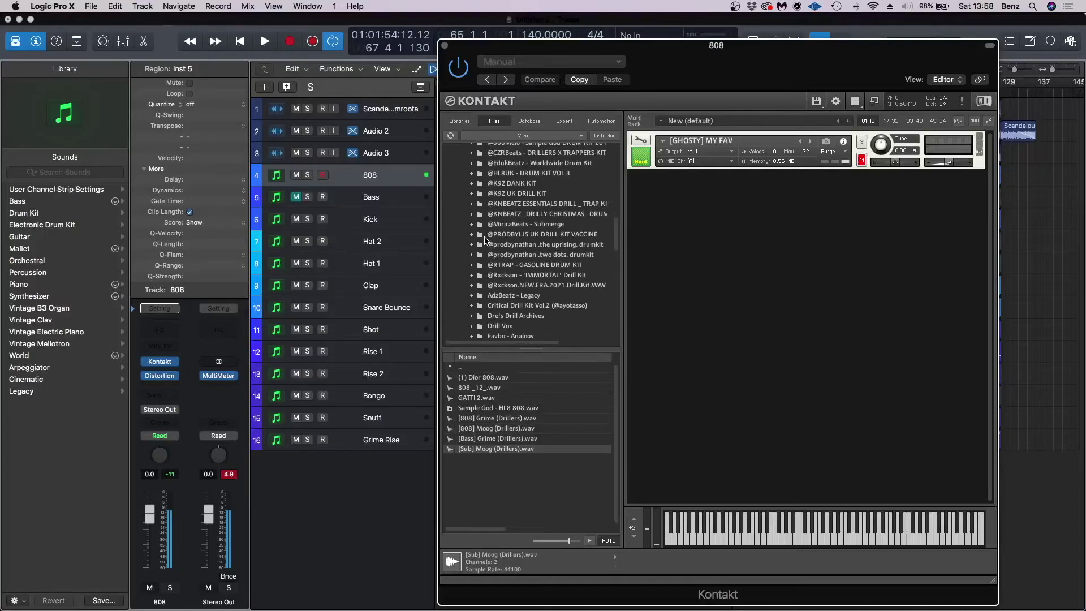
scroll(485, 248, up, 4)
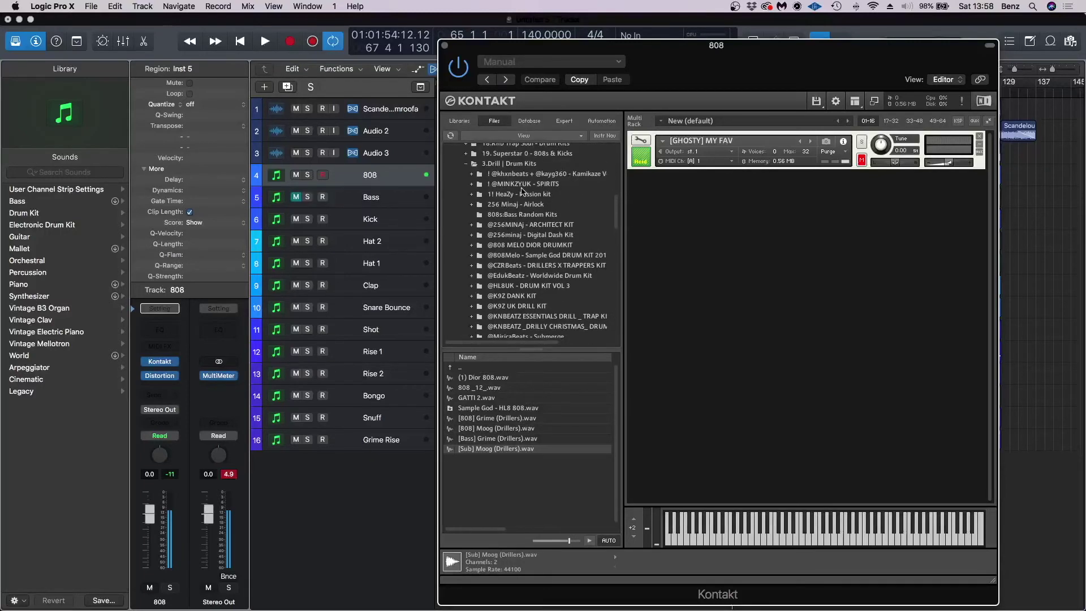
click(537, 175)
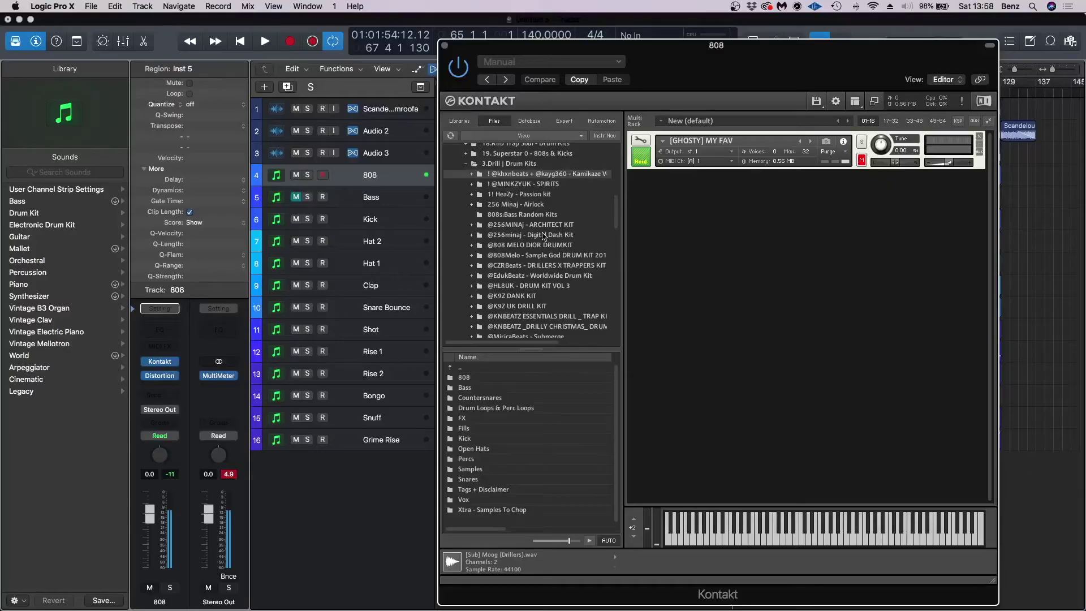
double_click(478, 377)
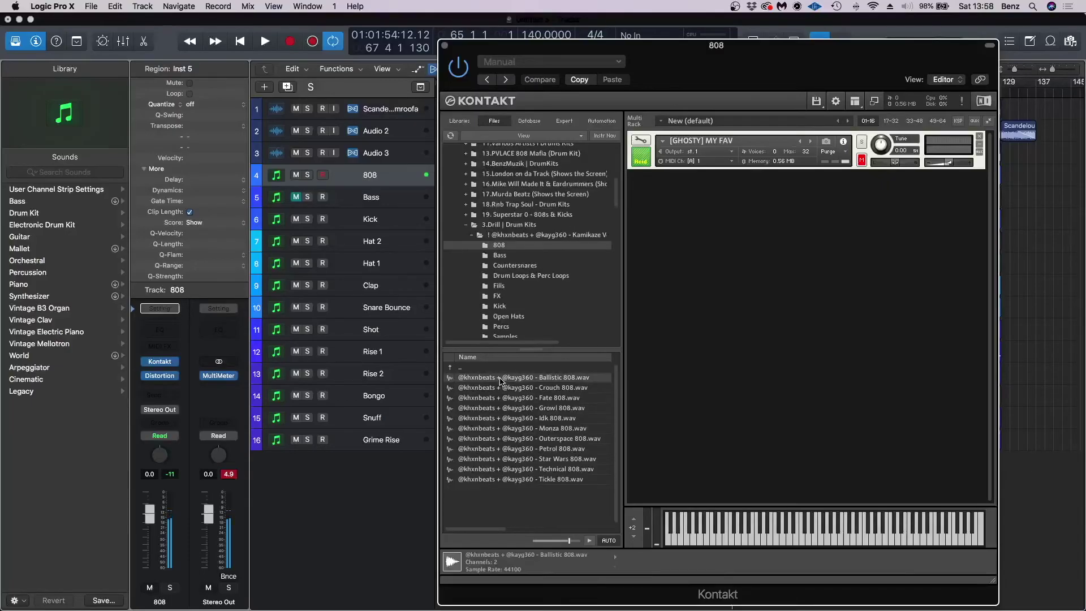
key(Down)
key(Down)
key(Down)
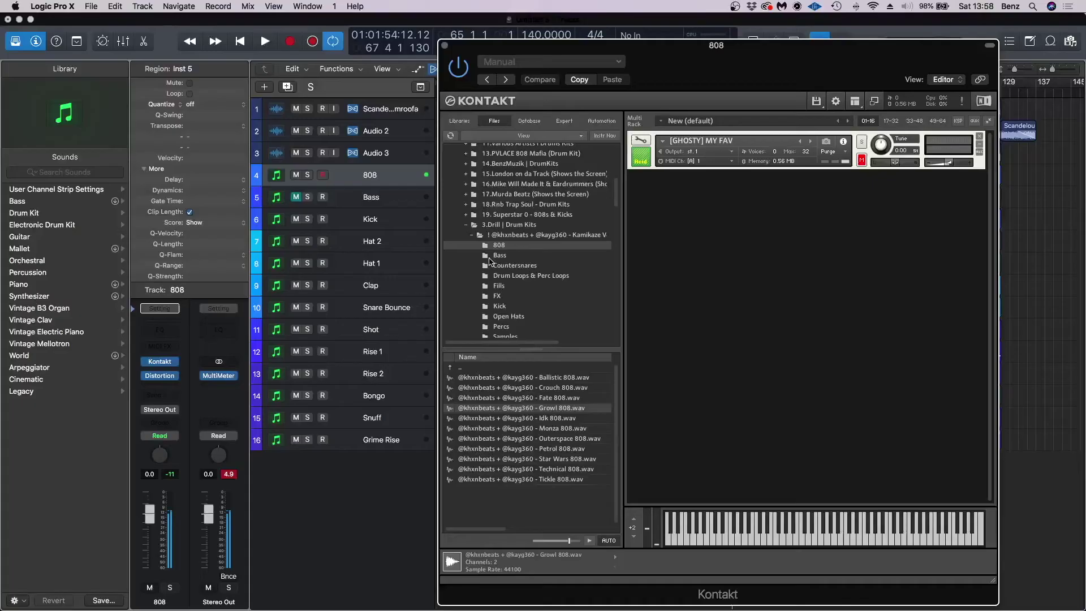
key(Down)
key(Down)
key(Down)
key(Down)
key(Down)
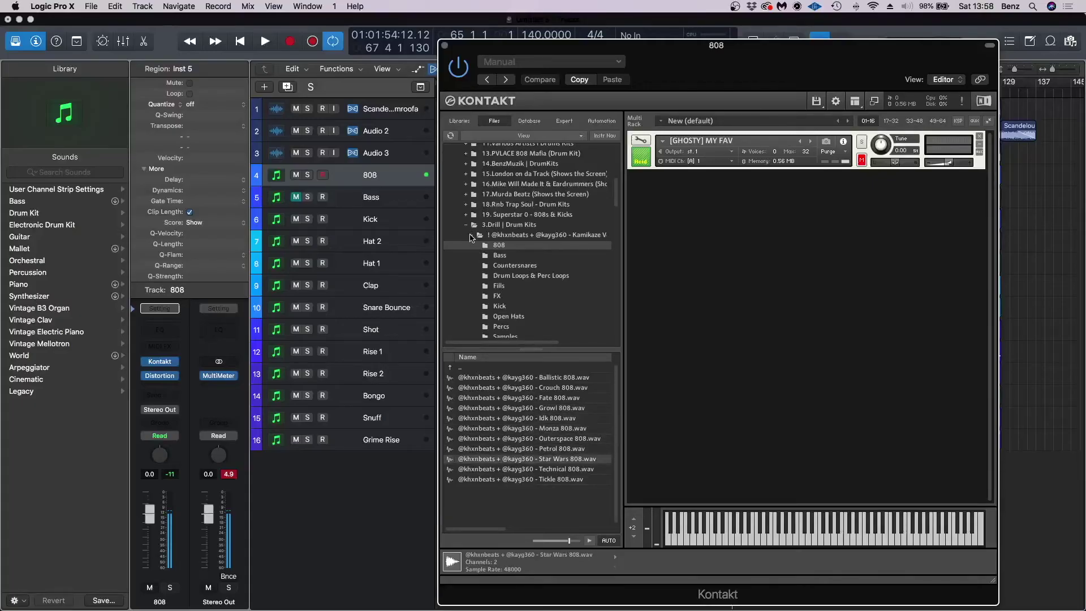
key(Down)
key(Down)
Step: Preview the samples in the 808S folder of the SPIRITS kit, stepping from BASS 808 down to SUB 808 and back to SOUTH 808
click(470, 235)
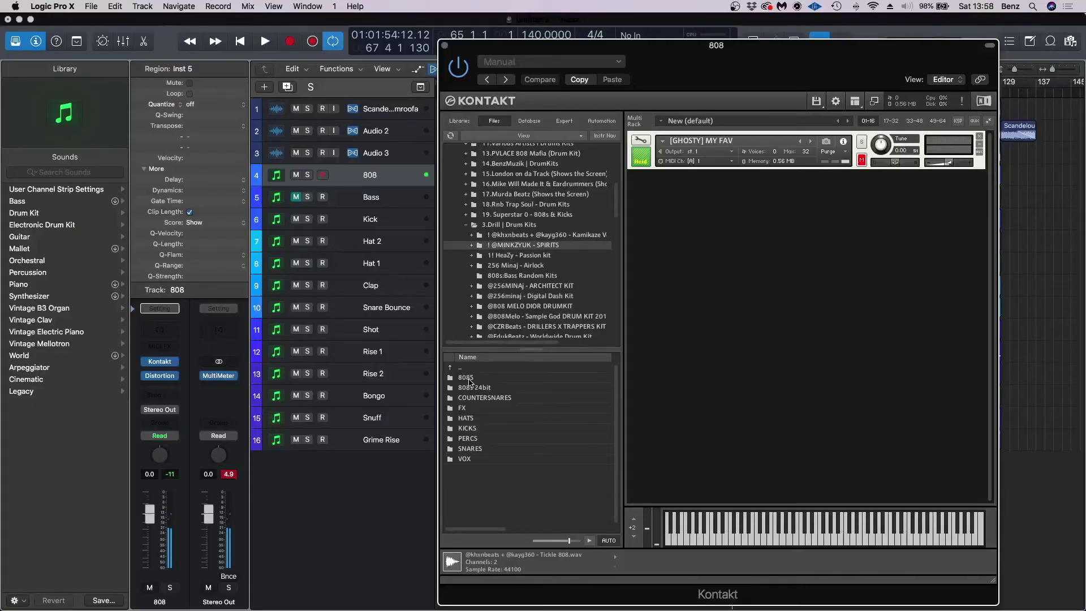
double_click(469, 377)
key(Down)
key(Down)
key(Down)
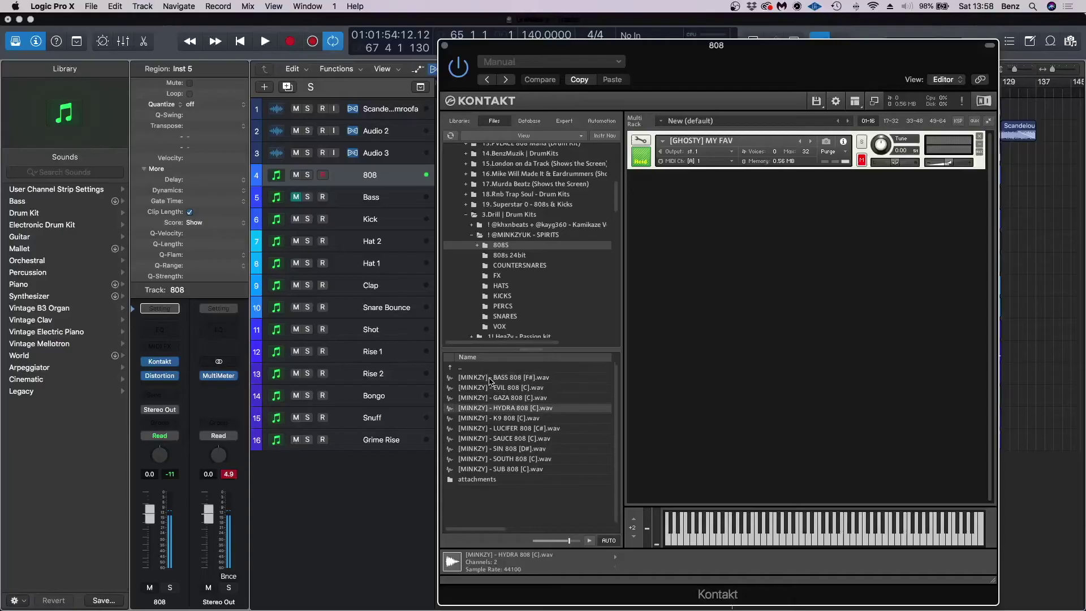
key(Down)
key(Down)
key(Down)
key(Down)
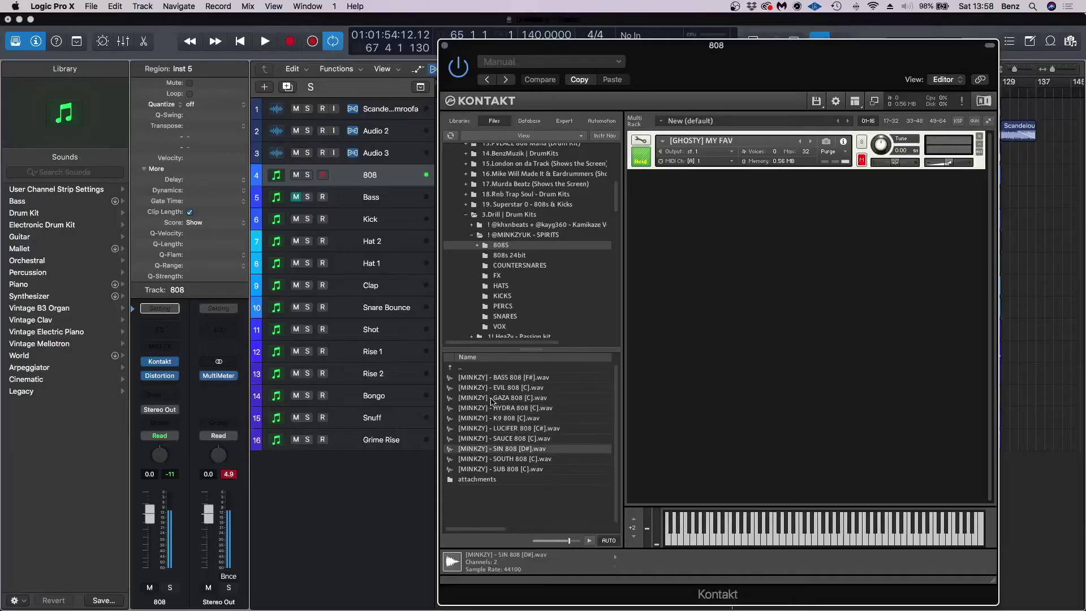
key(Down)
key(Down)
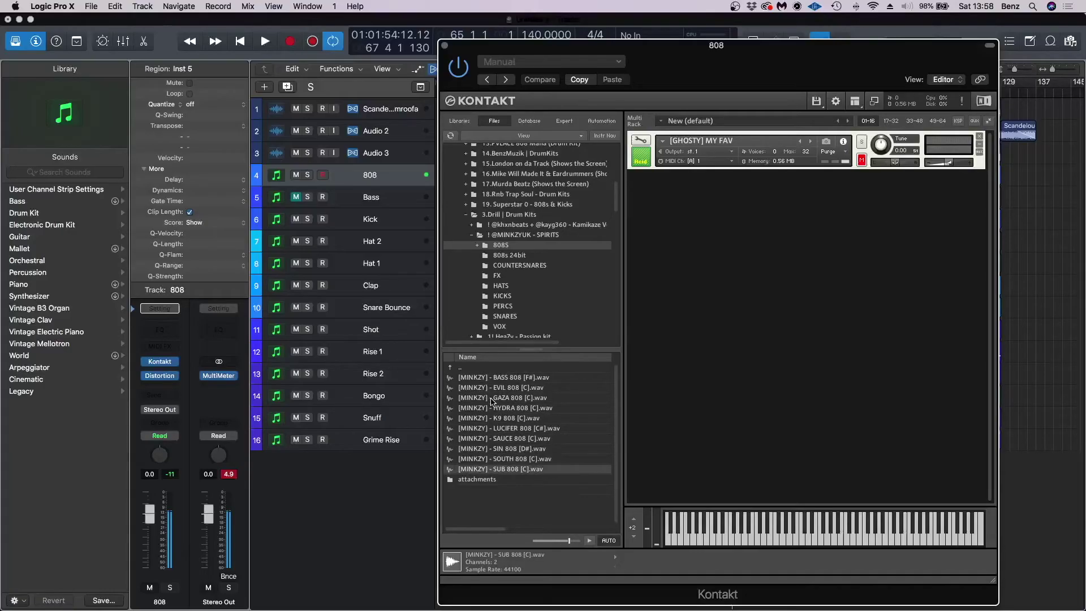
key(Up)
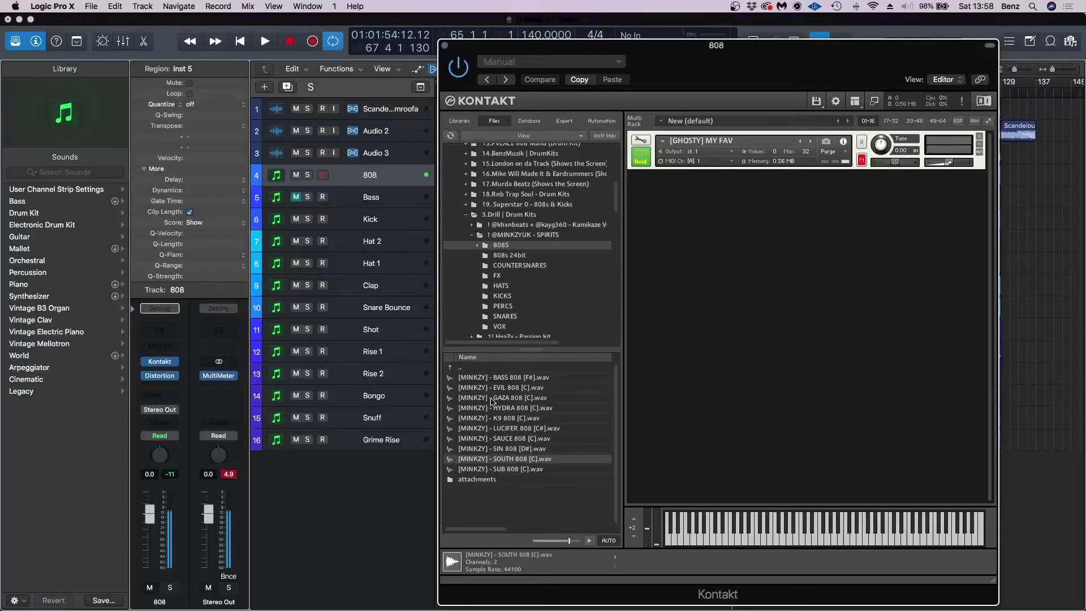
Step: Open the 808 folder of the HeaZy - Passion kit and lower the 808 track's volume to -3.5 dB
click(472, 236)
click(512, 247)
double_click(467, 379)
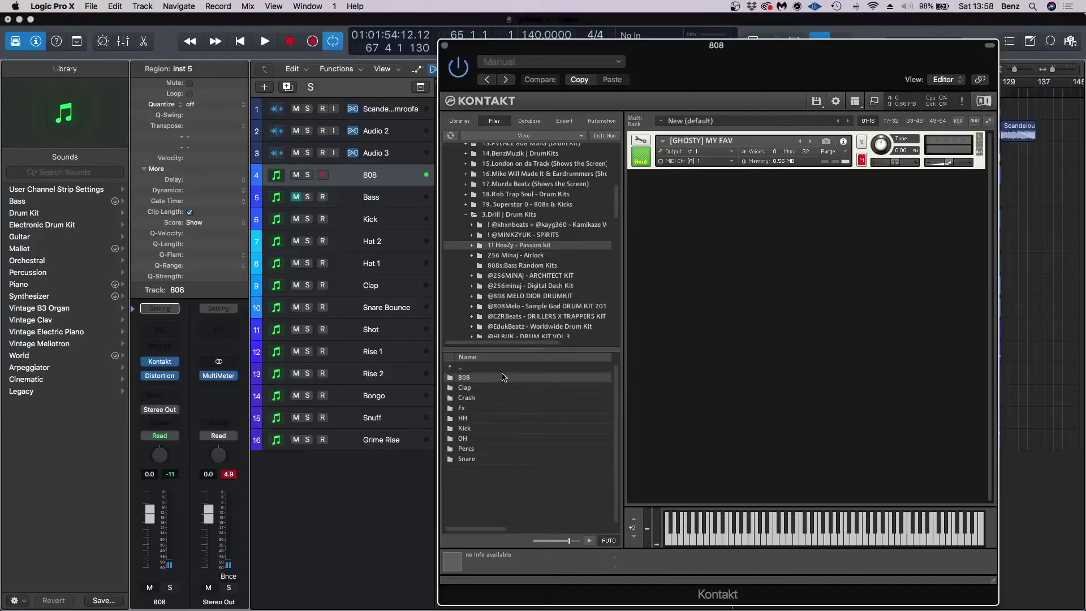
key(Down)
drag(172, 516, 173, 525)
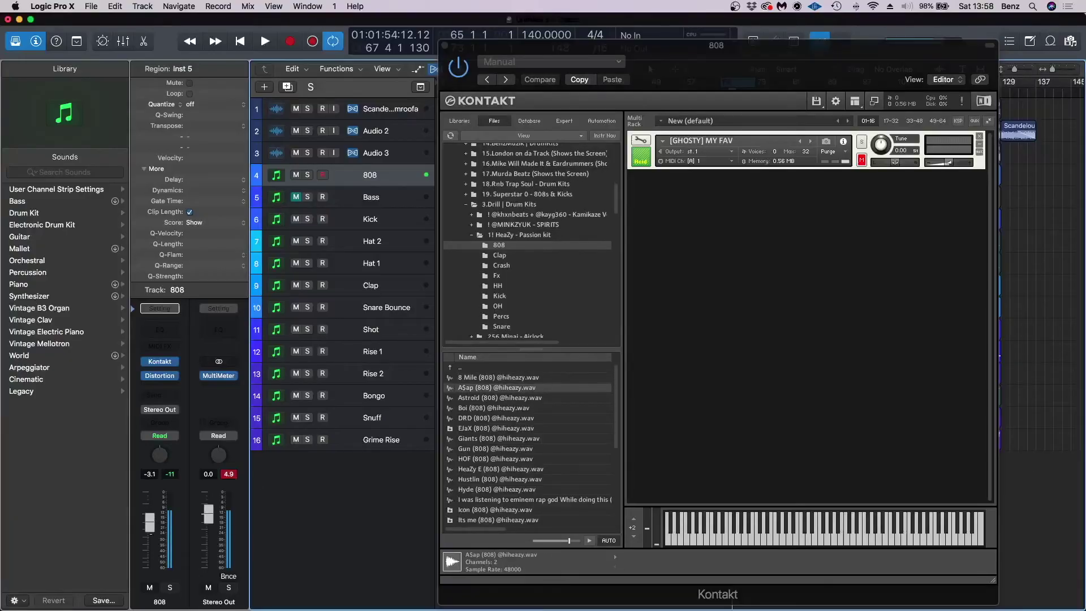
Step: Preview the HeaZy - Passion kit 808 samples from Astroid down to HeaZy E
key(Down)
key(Down)
key(Down)
key(Down)
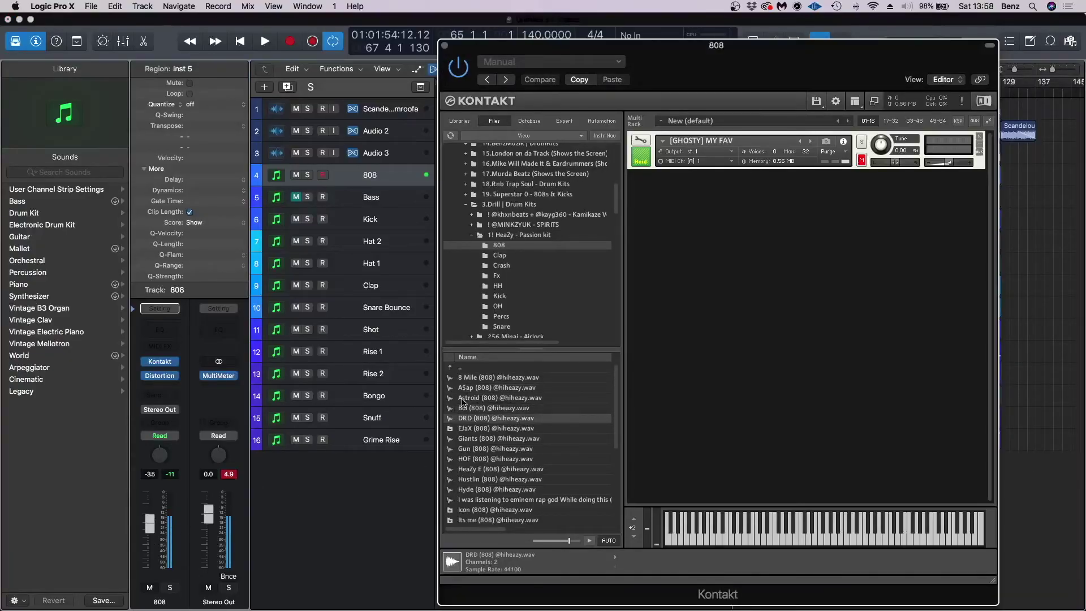
key(Down)
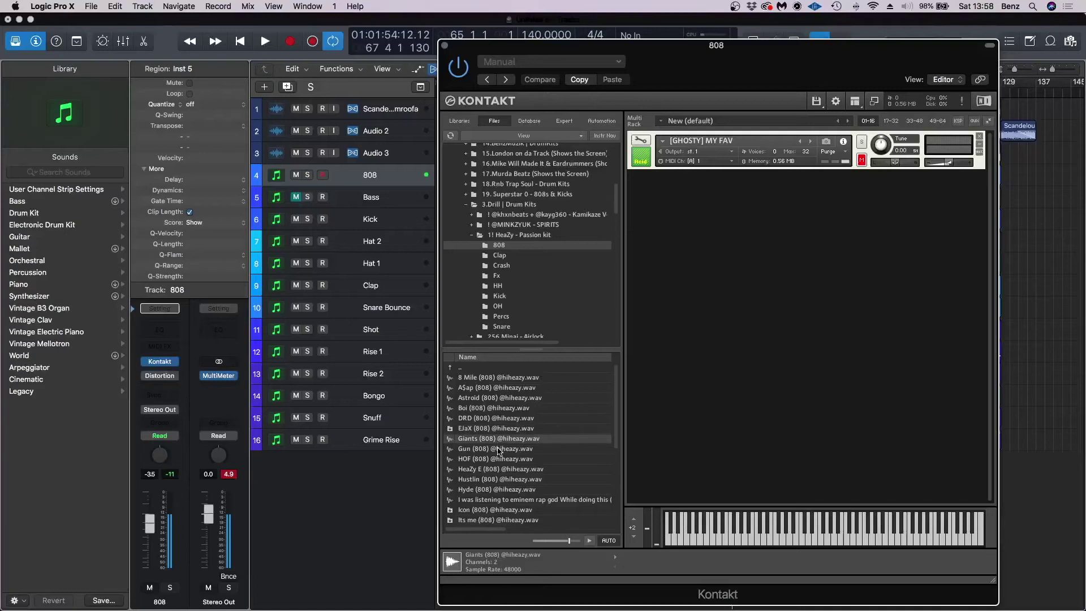
key(Down)
scroll(503, 419, down, 3)
key(Down)
key(Up)
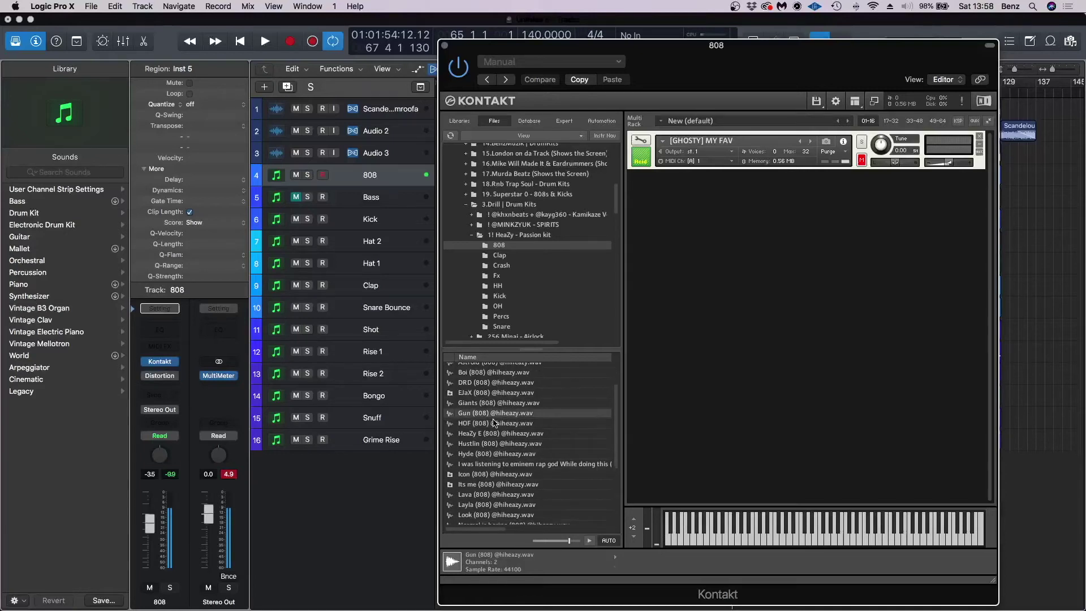
key(Down)
key(Down)
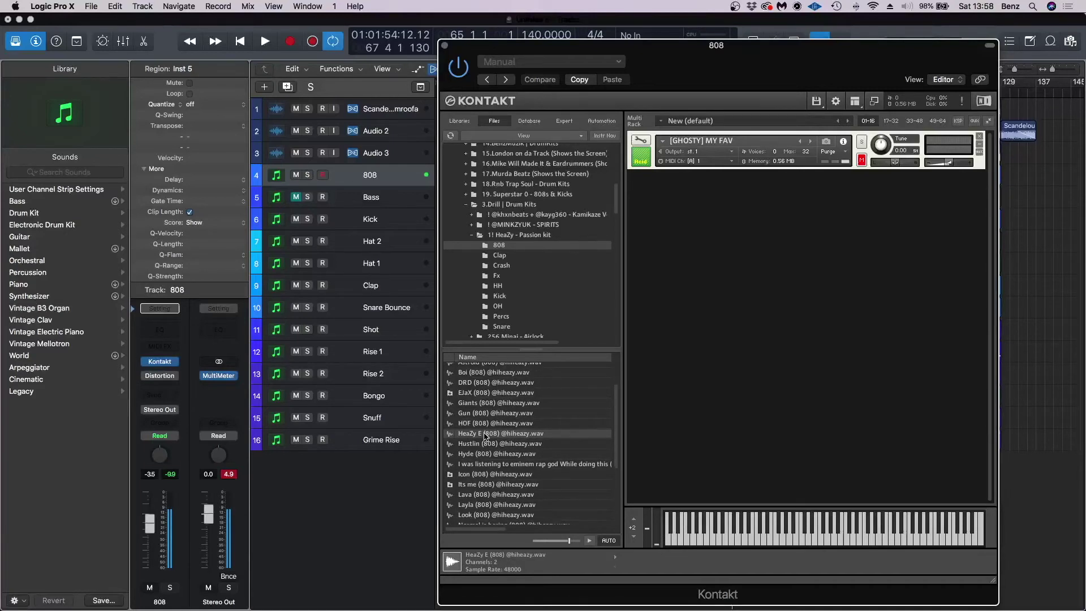
Step: Load the HeaZy E (808) sample into Kontakt as a second instrument and play it against the looped section
drag(487, 433, 706, 212)
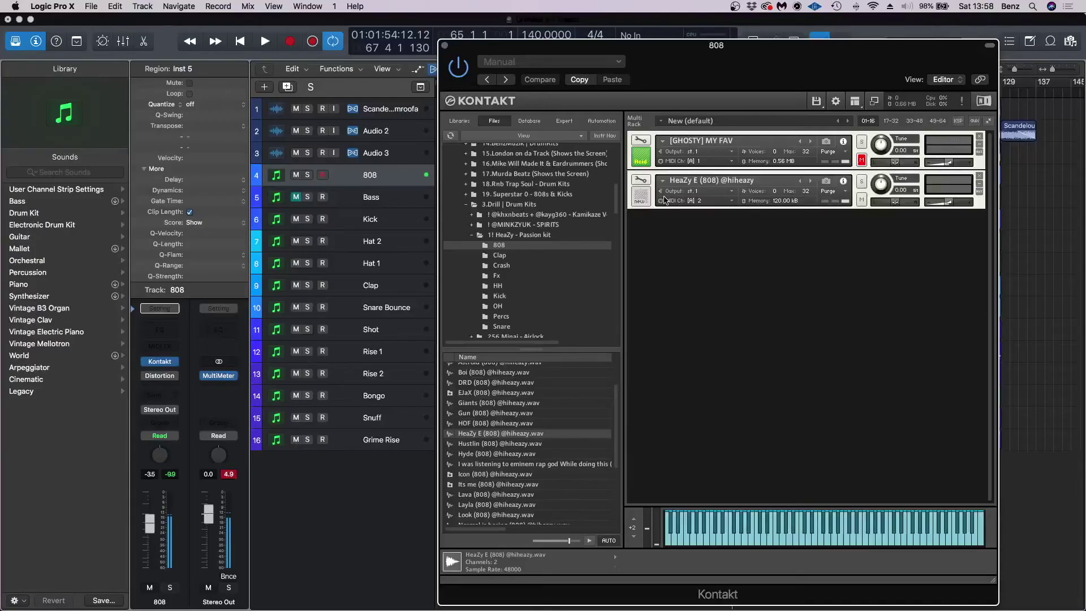
key(space)
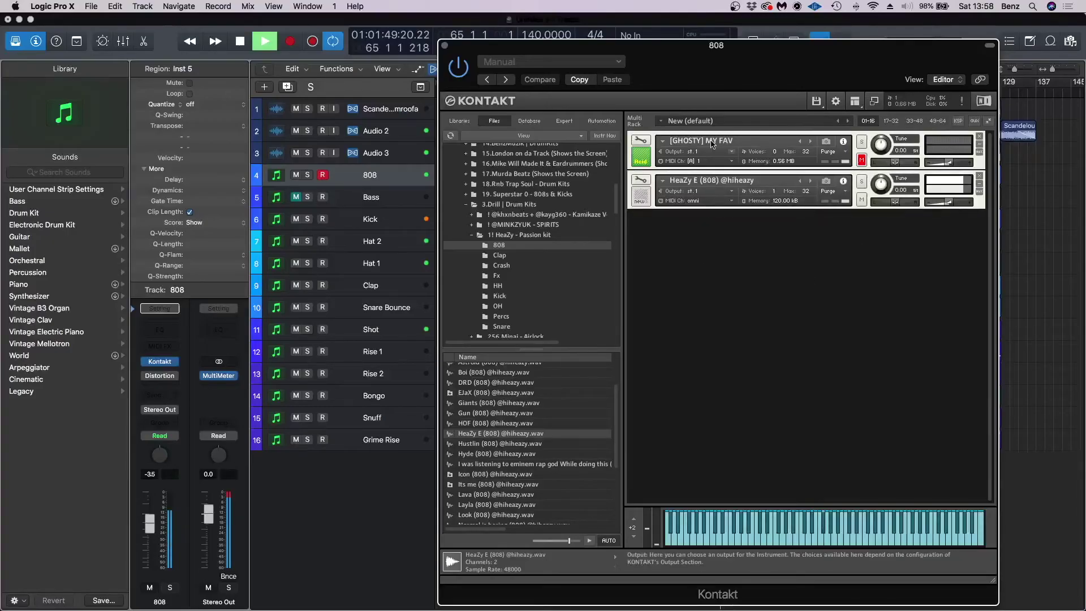
drag(717, 45, 715, 293)
Step: Open the 808 region at bar 65 and force legato on all its notes except the short fill notes before bar 69
drag(705, 174, 740, 176)
double_click(739, 178)
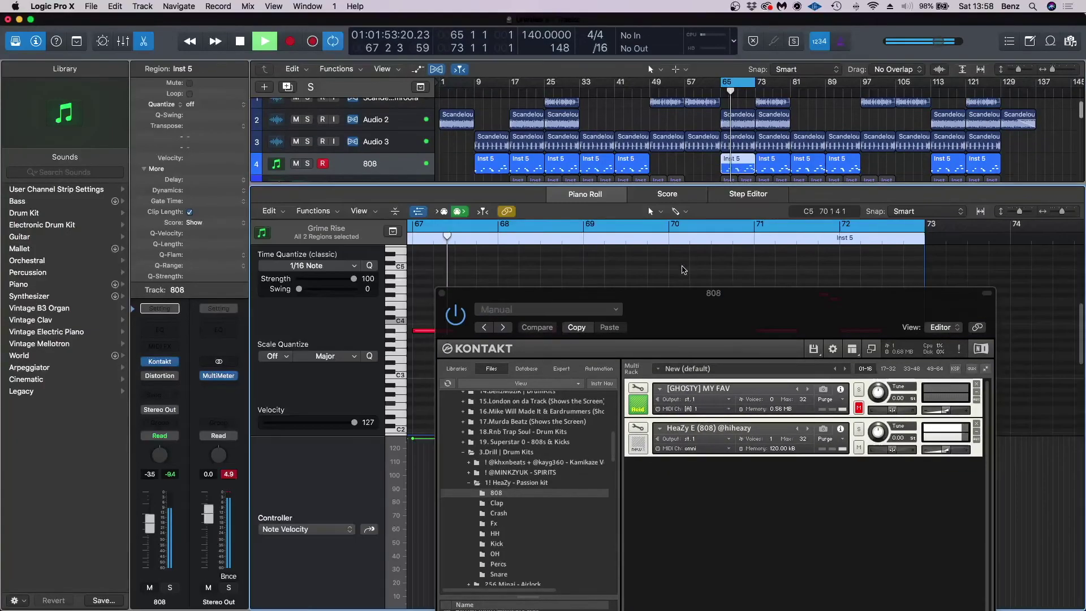
click(442, 293)
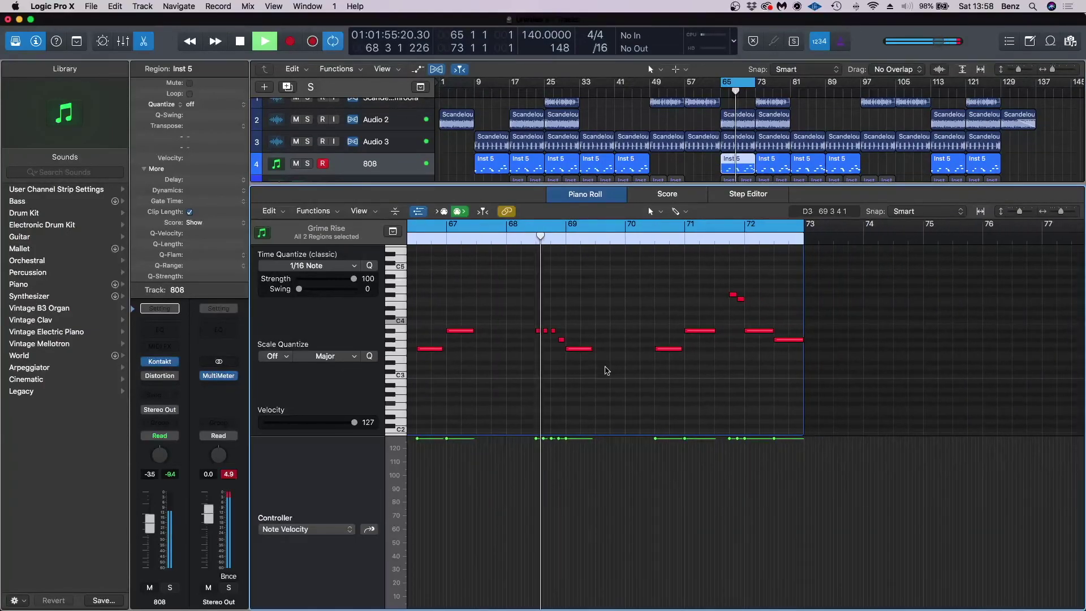
key(super+a)
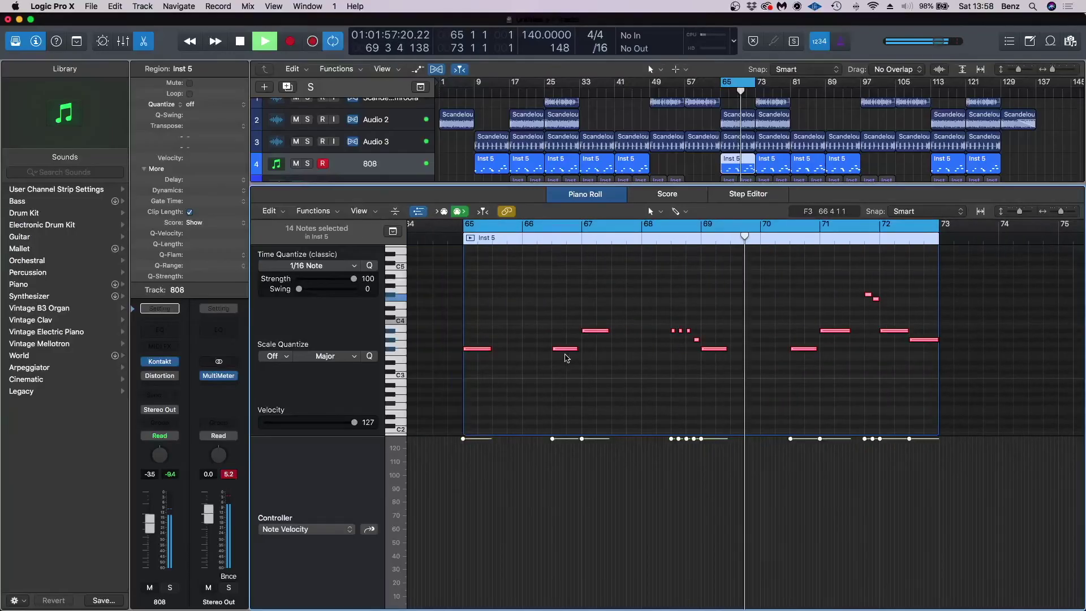
drag(664, 316, 702, 361)
right_click(590, 334)
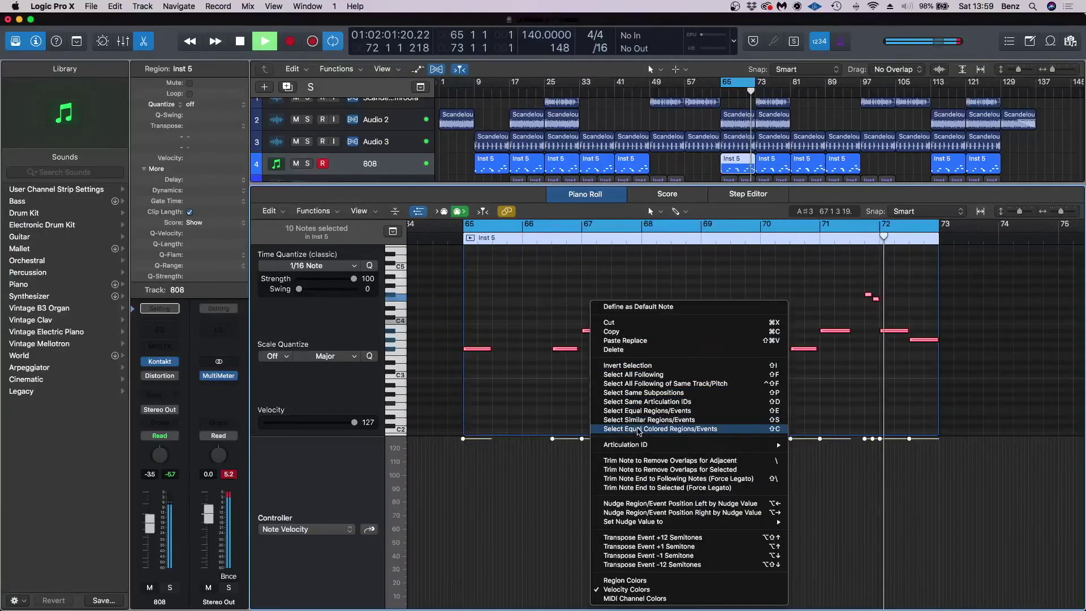
click(644, 477)
key(space)
key(space)
key(space)
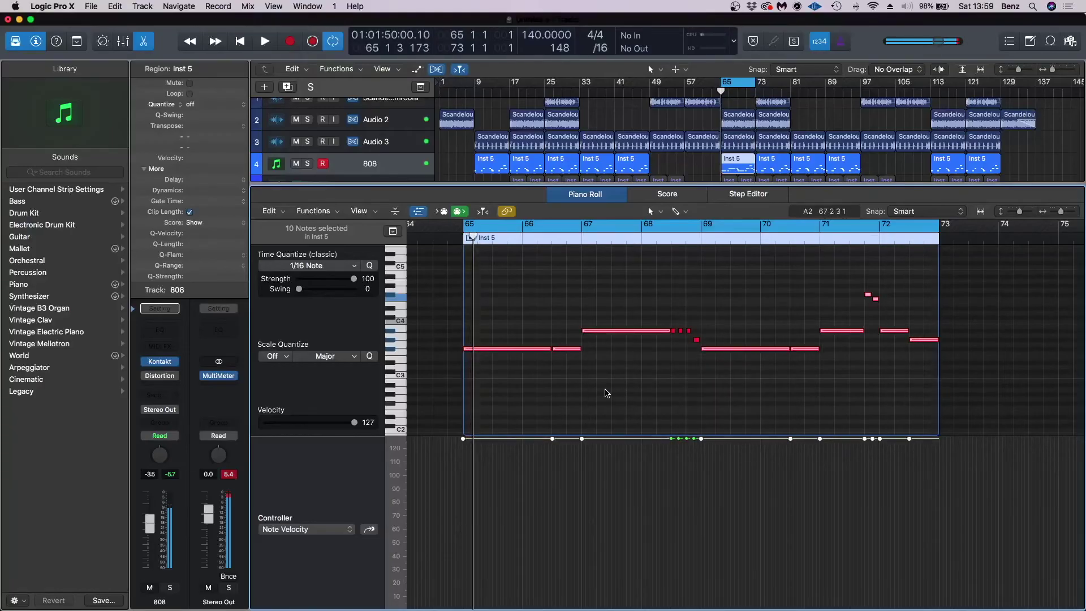
Step: Copy the A#3 note at bar 71 into the gap before bar 72 and shorten the copy to one beat
click(174, 363)
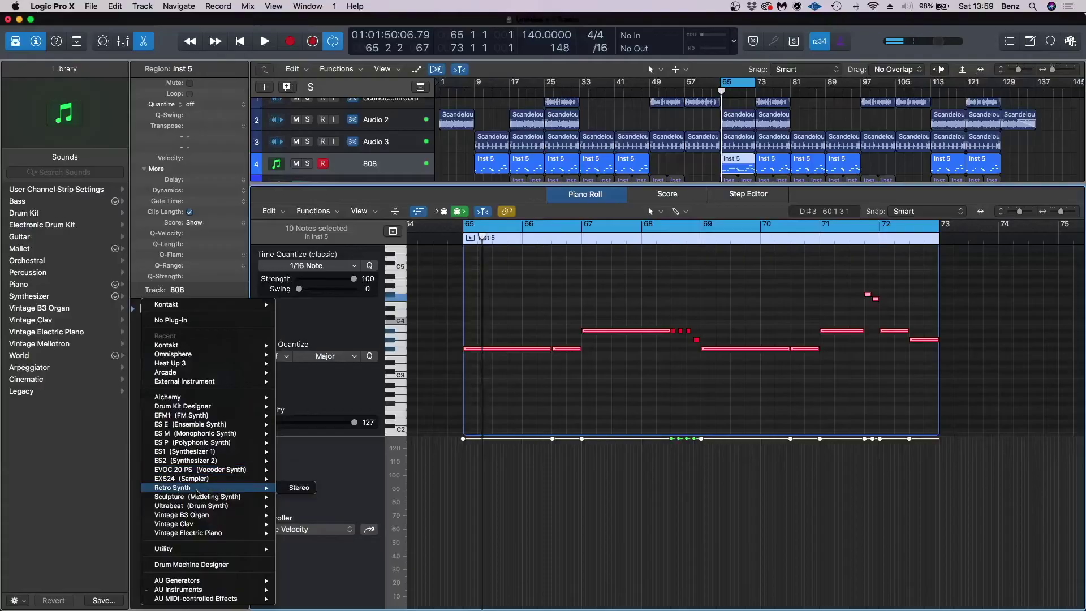
click(653, 374)
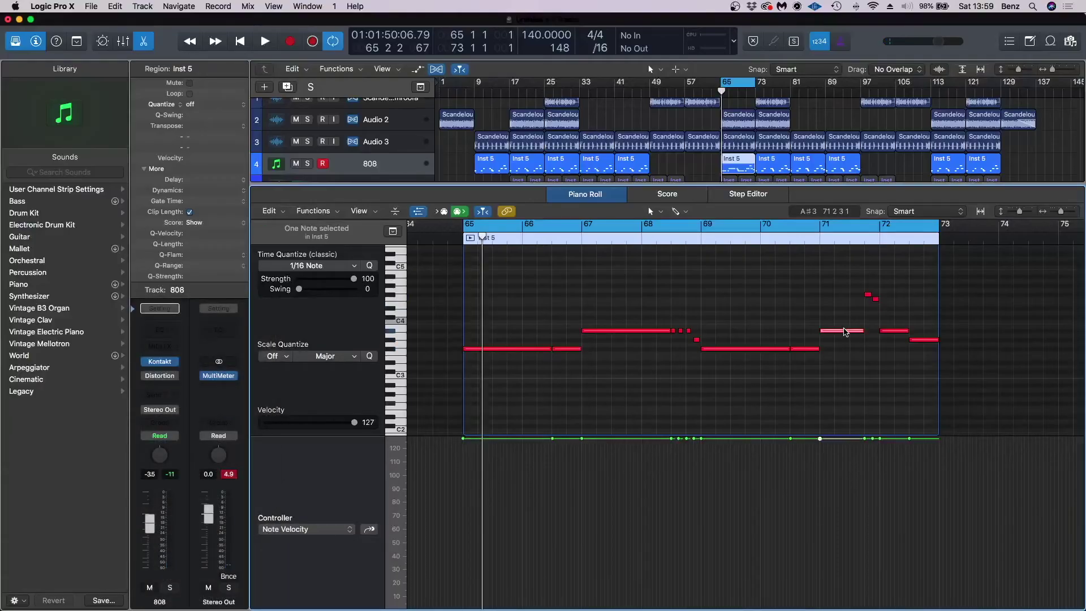
drag(844, 332, 879, 334)
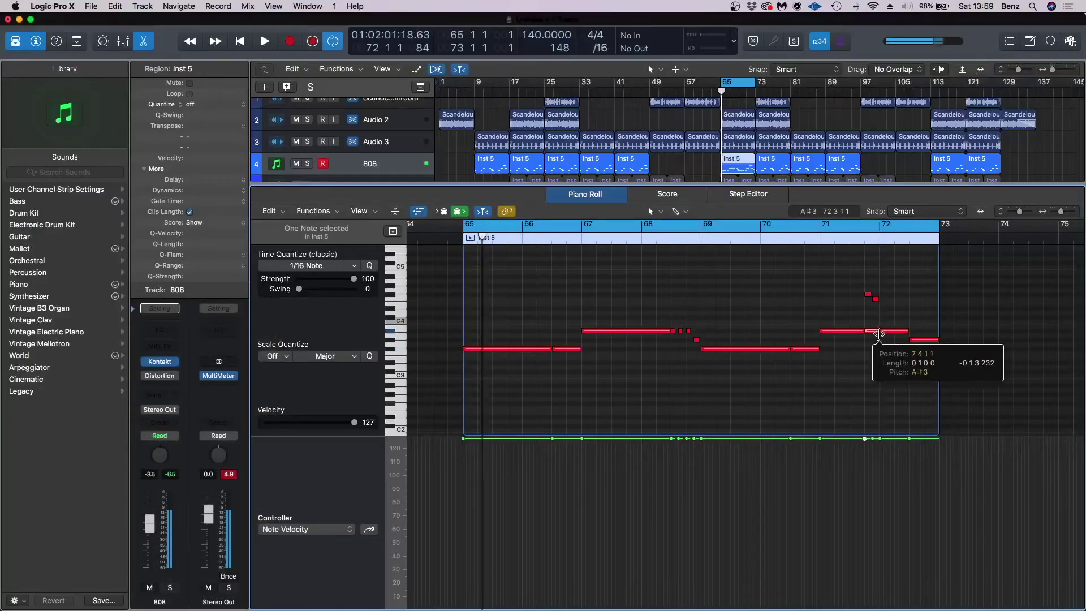
Step: Replace Kontakt on the 808 track with the EXS24 sampler and load Emerald 808 from the Ayotasso 808s
click(177, 363)
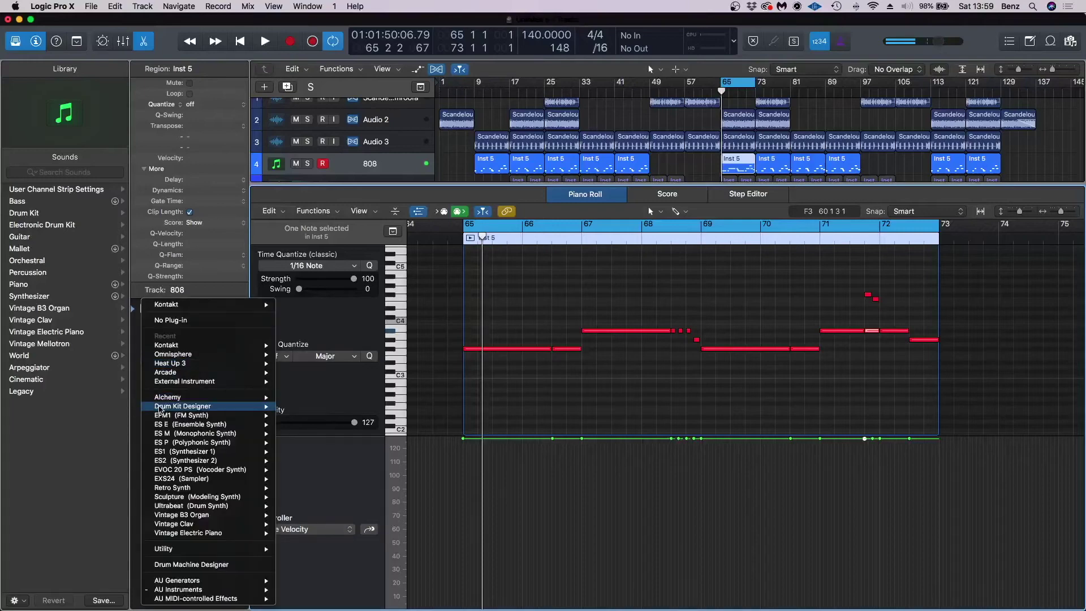
mouse_move(179, 479)
click(304, 489)
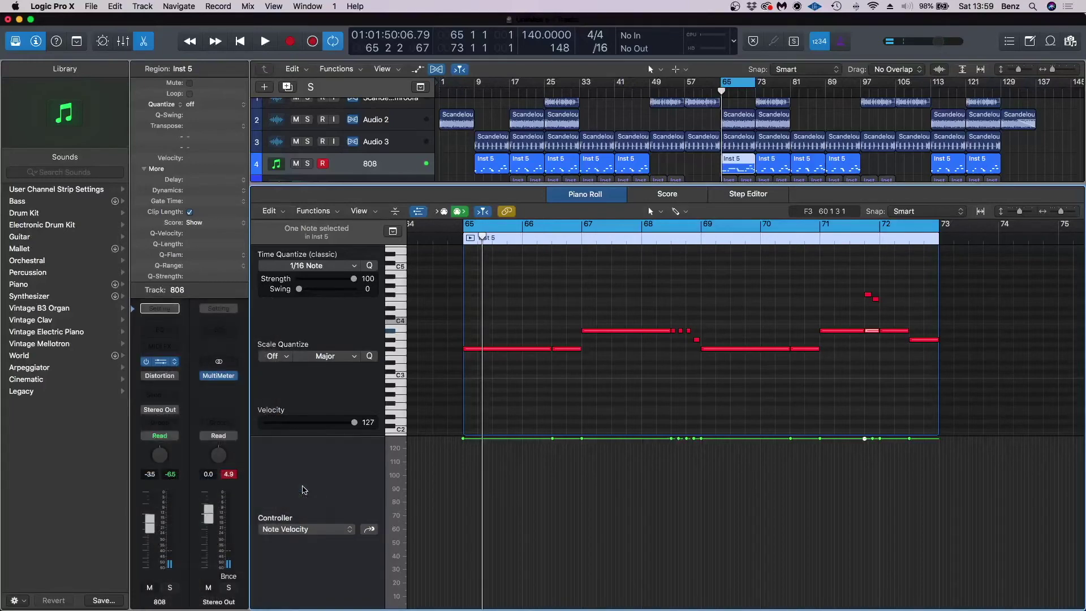
click(297, 112)
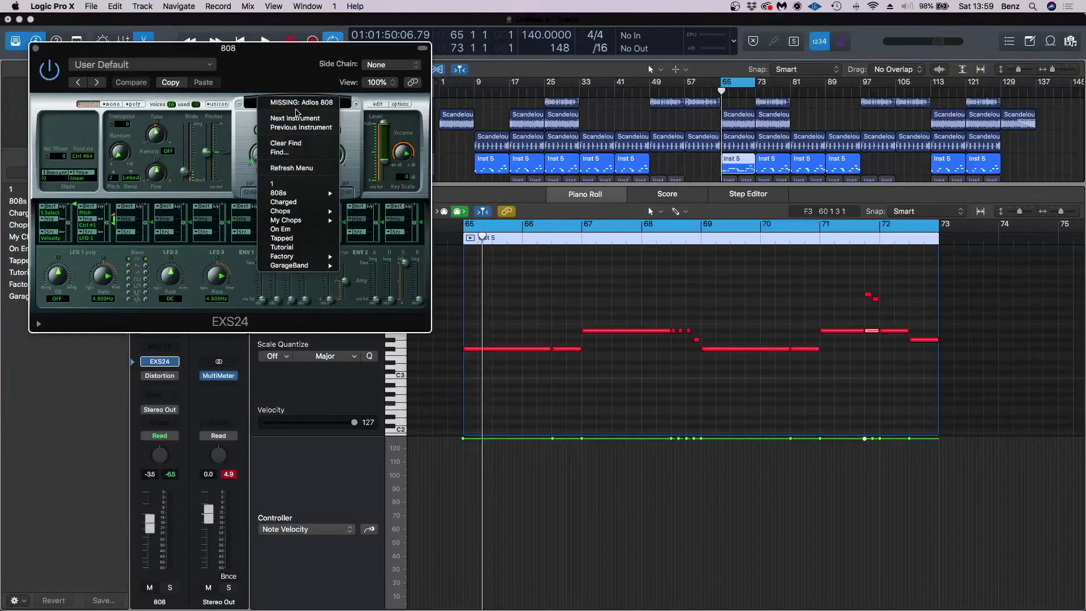
click(474, 197)
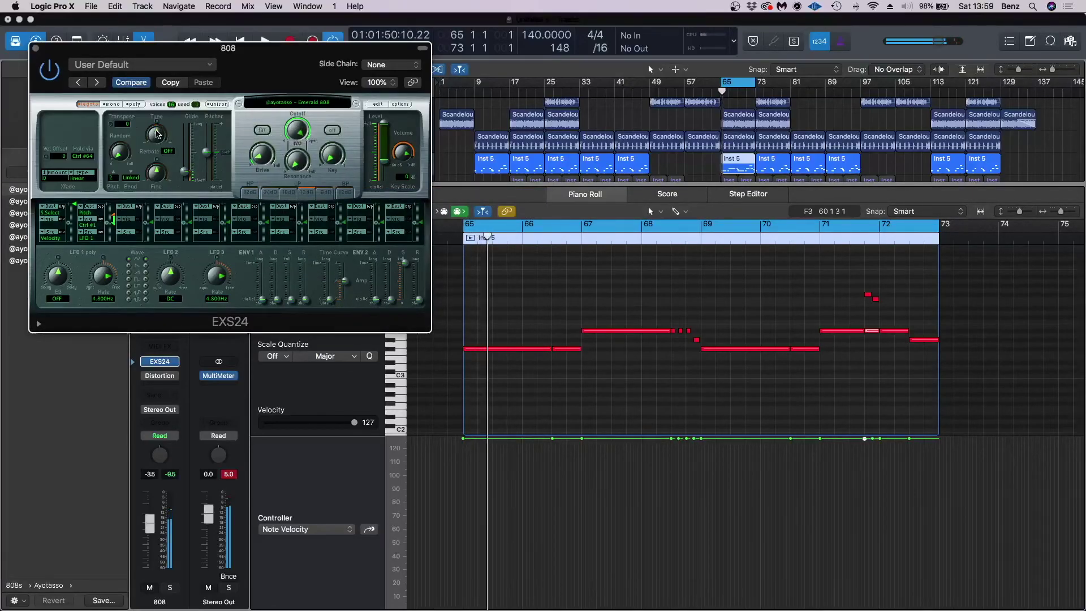
Step: Audition the next Ayotasso instruments in EXS24 with the beat, choose Smoke 808, and close the sampler window
drag(256, 73, 330, 127)
click(430, 161)
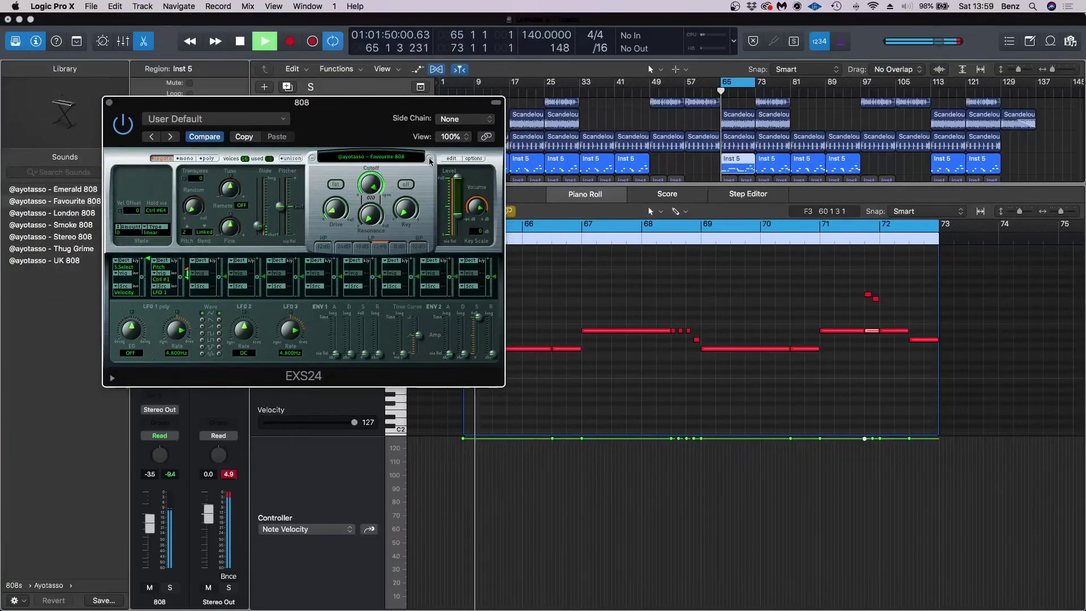
click(430, 161)
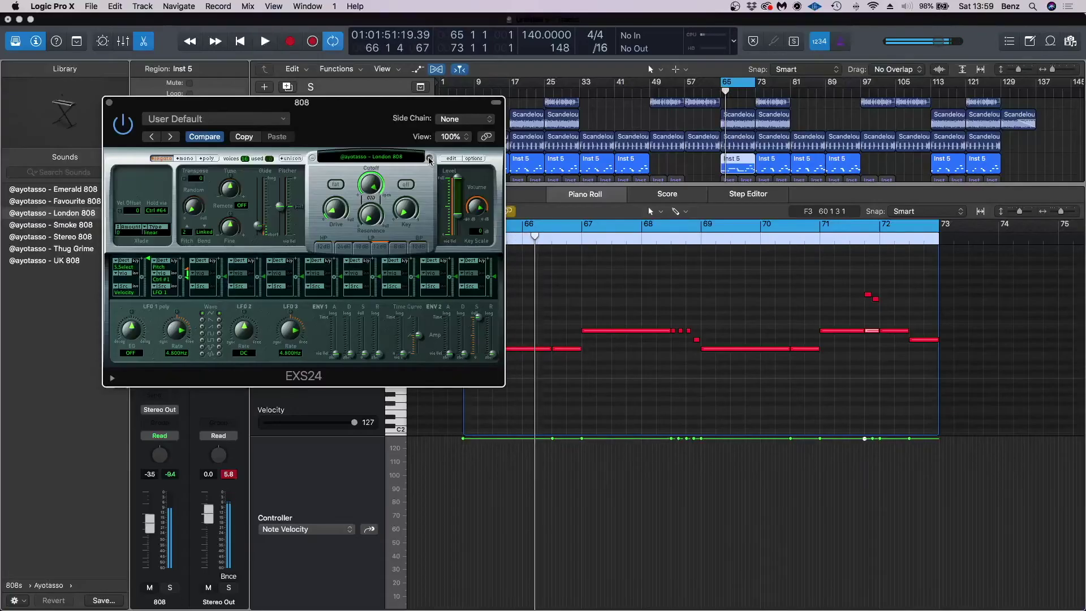
click(429, 161)
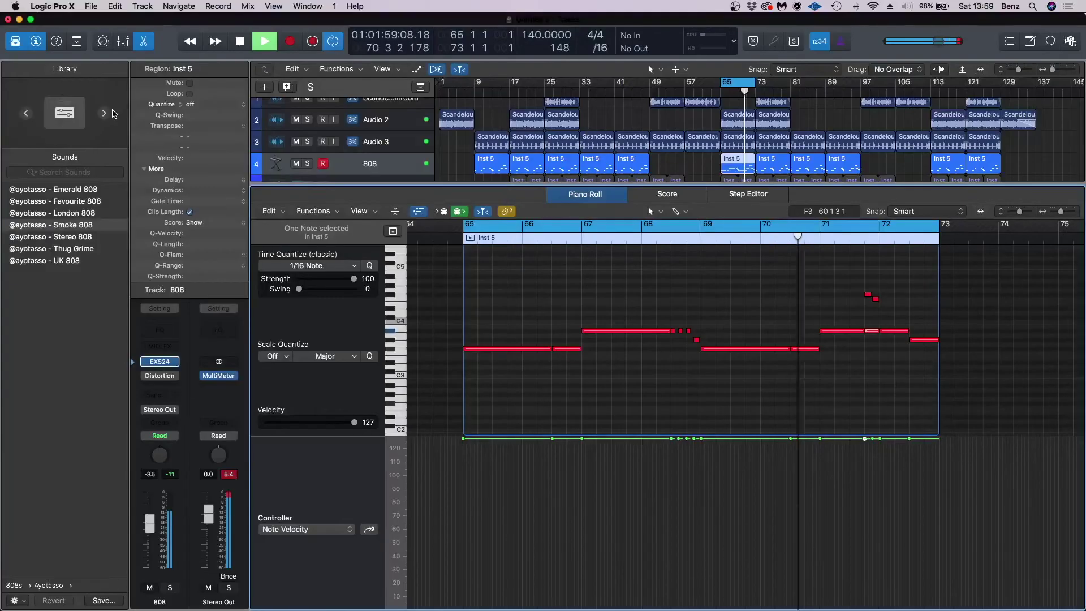
click(110, 103)
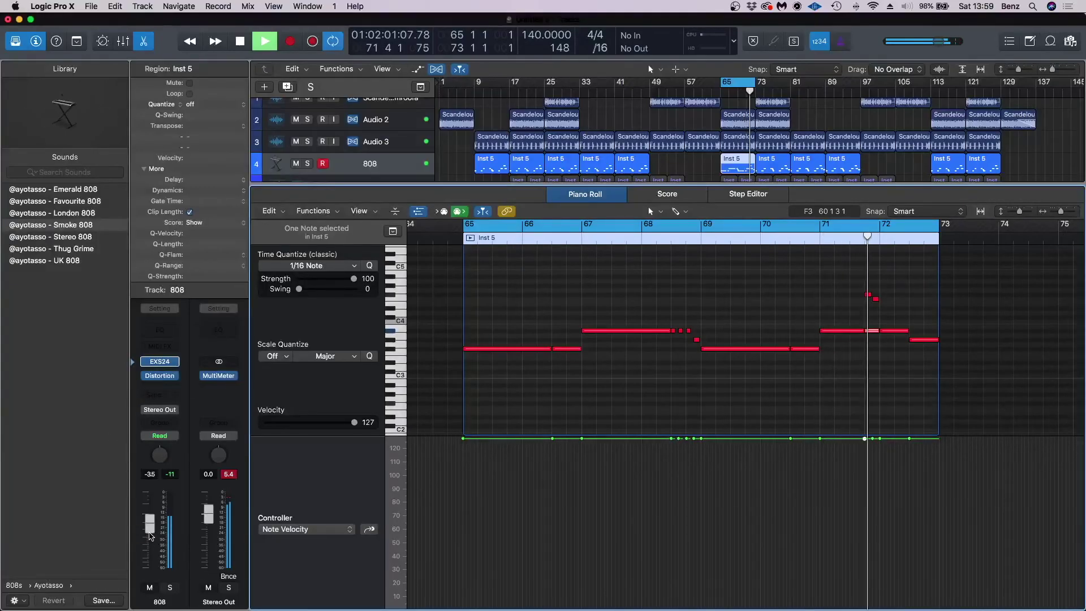
Step: Copy the high slide notes into a rising three-note run over the last note of bar 72 and play it back
click(821, 379)
scroll(820, 378, right, 3)
scroll(818, 375, up, 3)
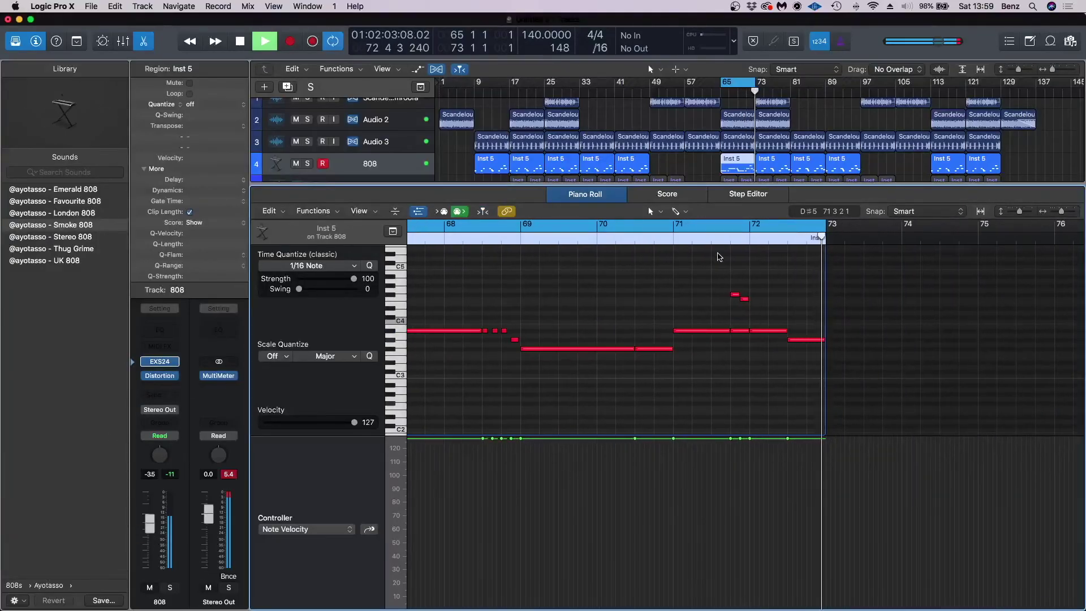
click(716, 236)
scroll(733, 310, up, 3)
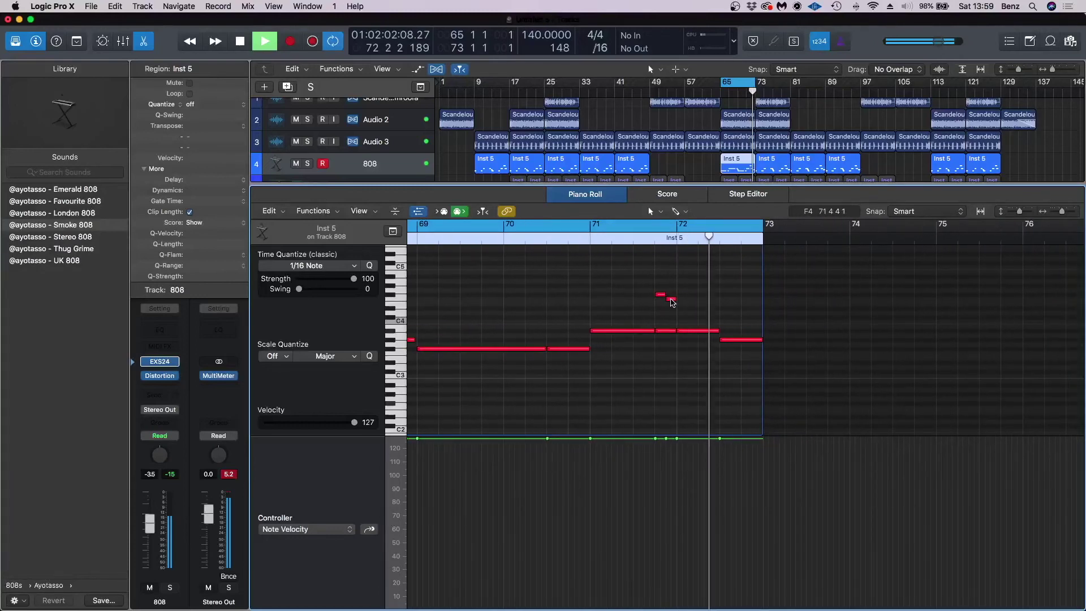
key(space)
alt+drag(671, 299, 746, 281)
click(676, 237)
key(space)
click(747, 376)
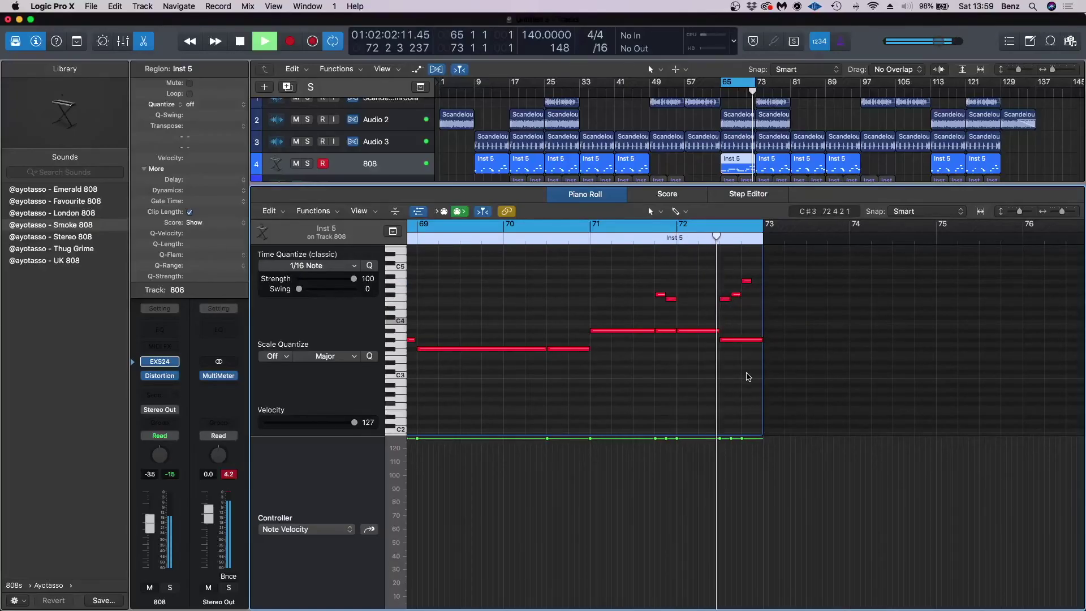
Step: Extend the rising run at the end of bar 72 with a fourth, higher note and play back the ending
key(space)
scroll(764, 314, right, 10)
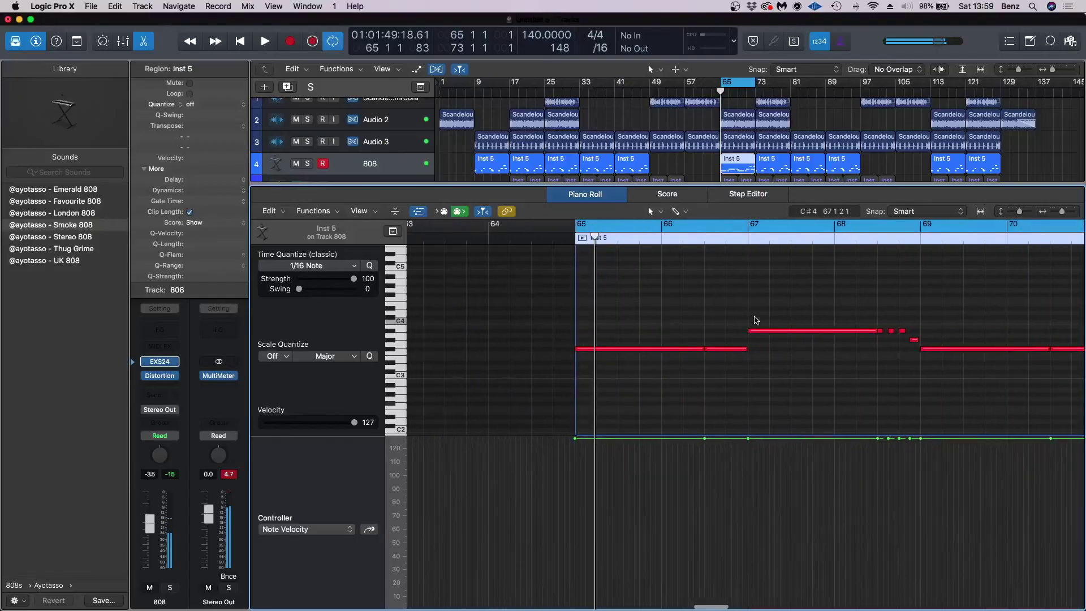
scroll(759, 321, right, 2)
drag(706, 281, 718, 276)
key(space)
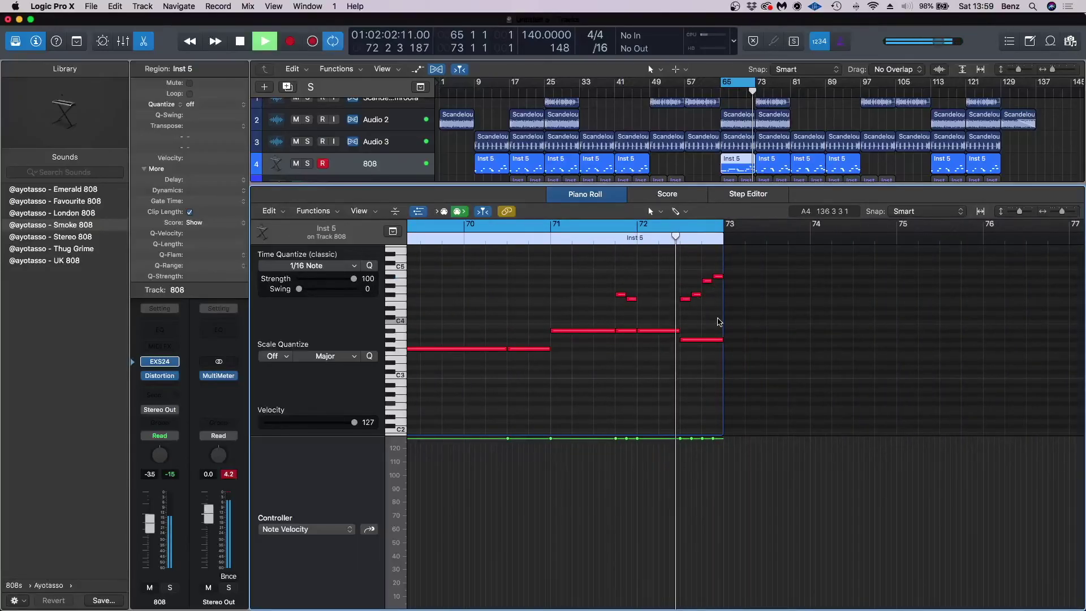
key(space)
scroll(760, 317, right, 15)
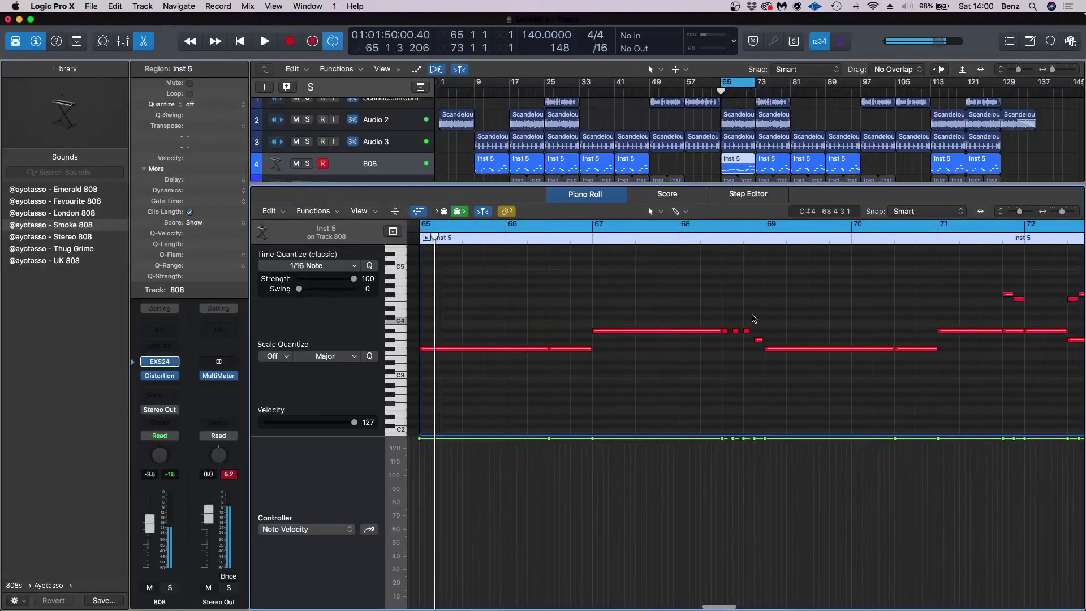
Step: Set the rising run's third note in bar 72 to A4, transpose all four run notes up an octave, and play back the ending
click(525, 282)
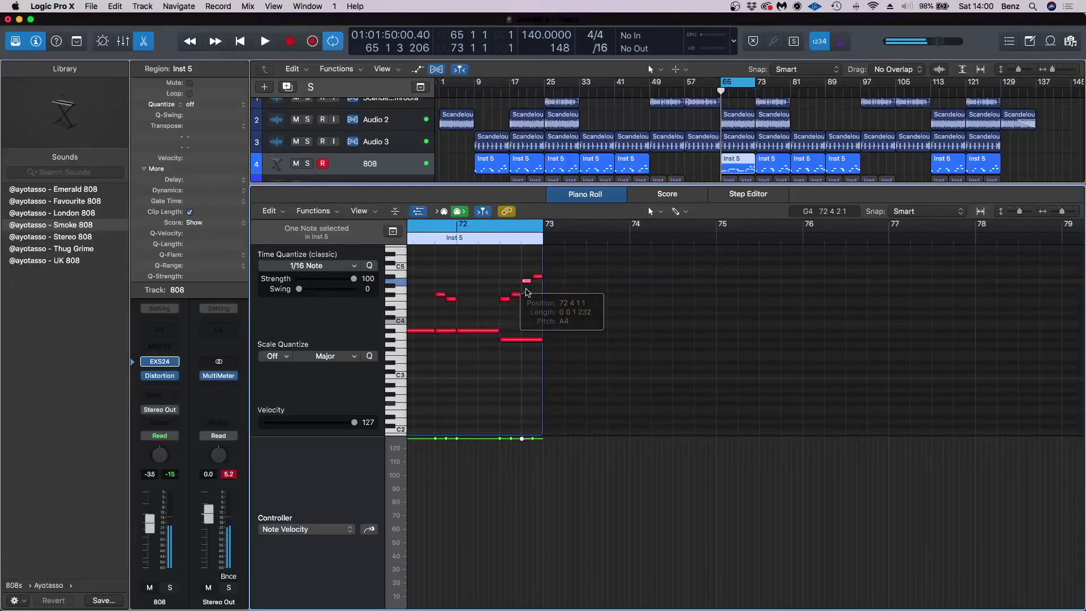
drag(499, 311, 543, 271)
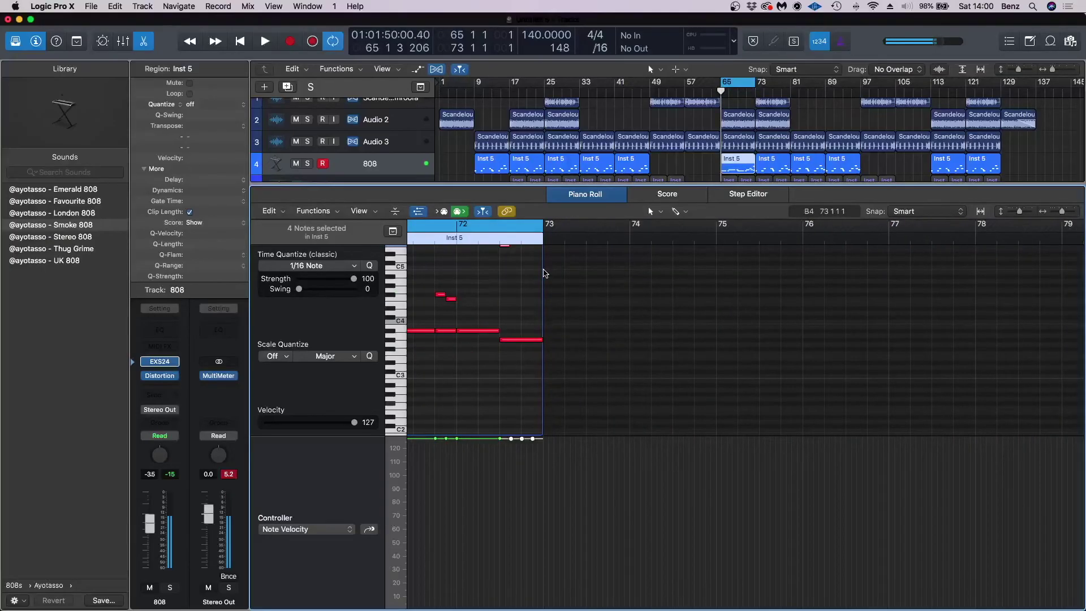
click(487, 240)
key(space)
scroll(504, 344, up, 3)
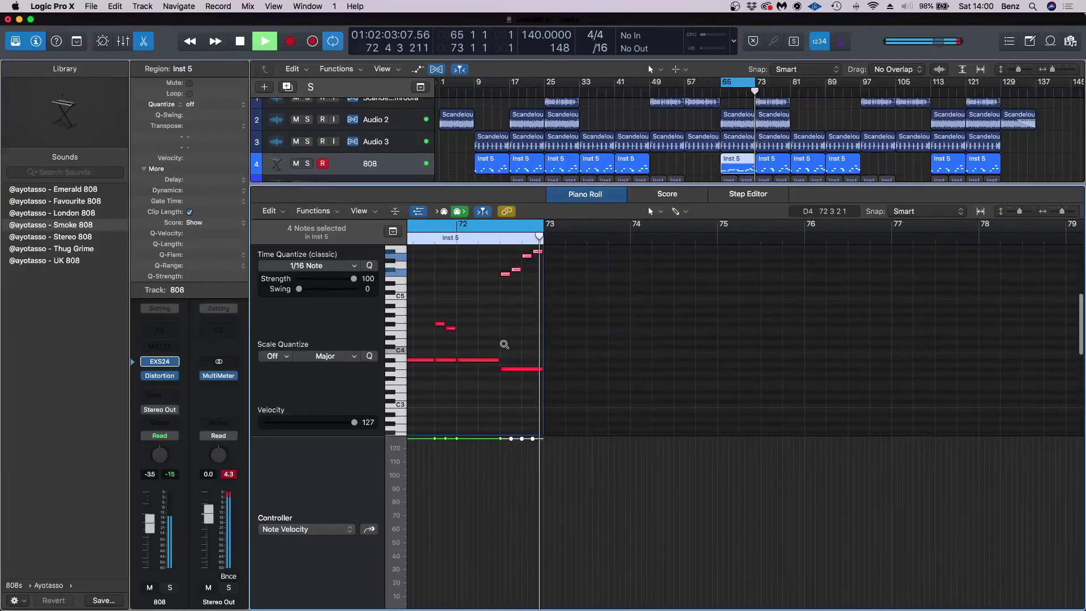
scroll(504, 344, left, 10)
scroll(504, 344, right, 10)
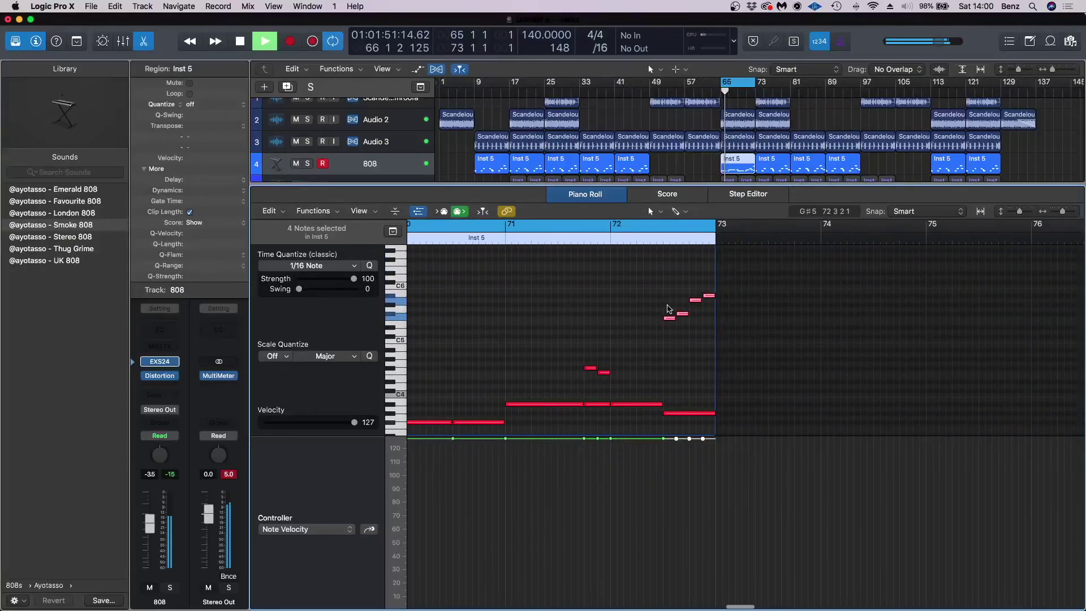
key(space)
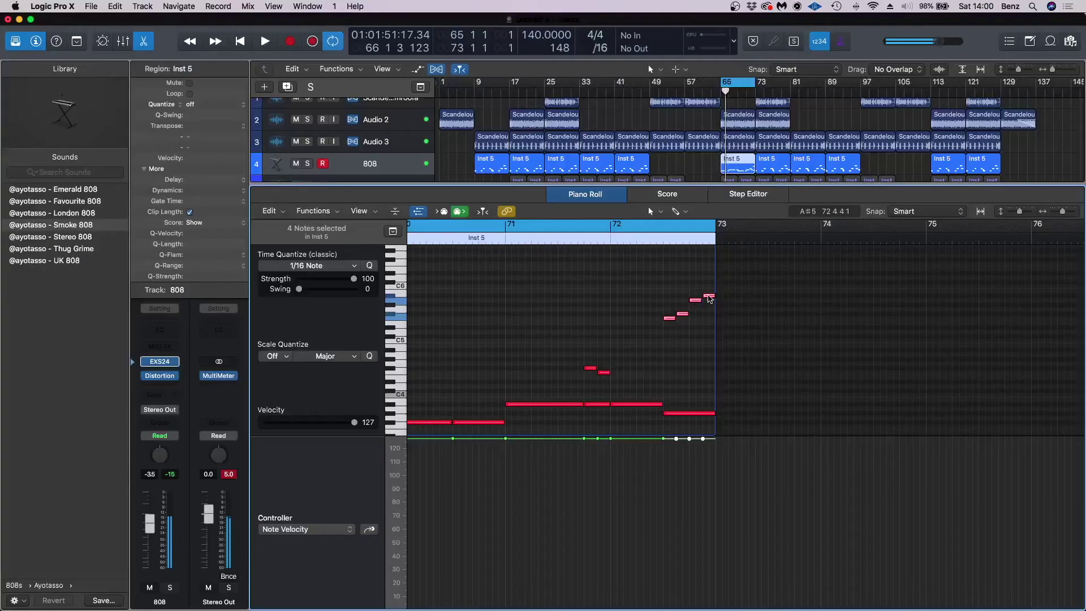
Step: Lower the third note of the rising run by one semitone, play back the ending, and close the Piano Roll
drag(696, 303, 695, 306)
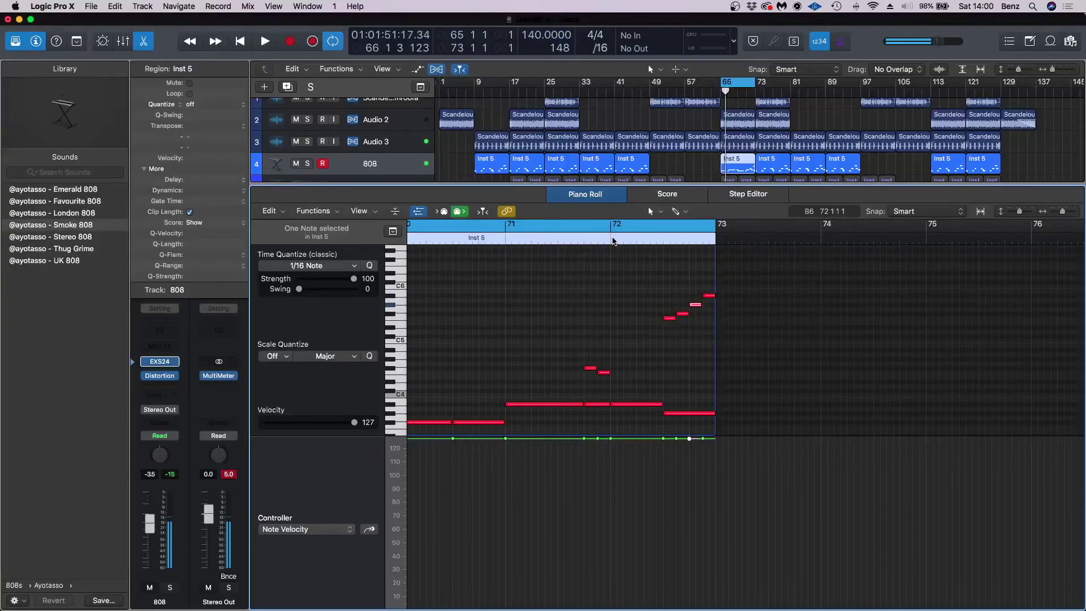
click(680, 331)
key(space)
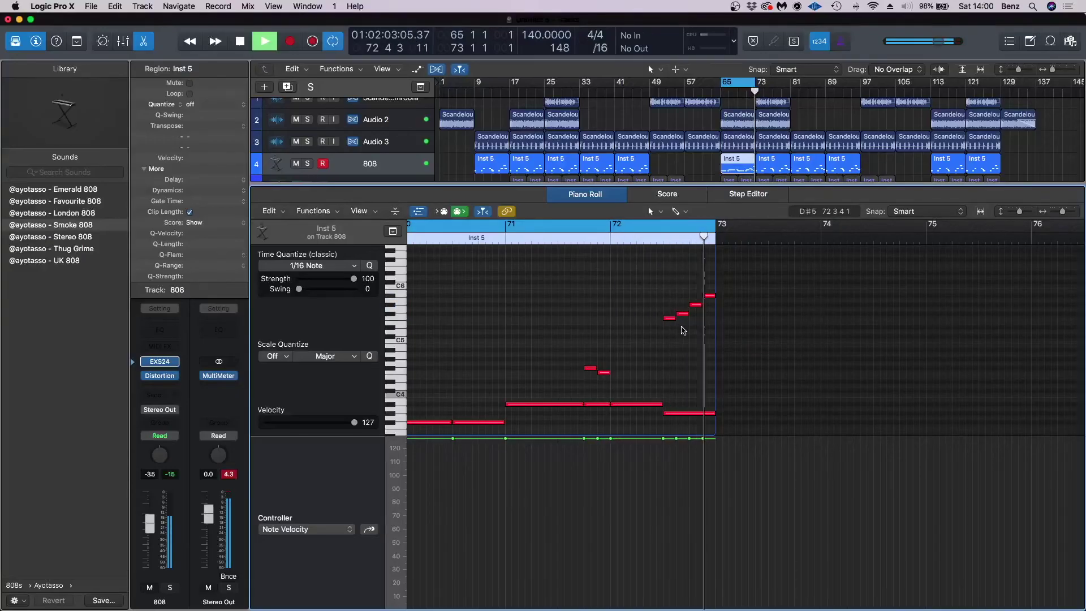
scroll(694, 313, right, 10)
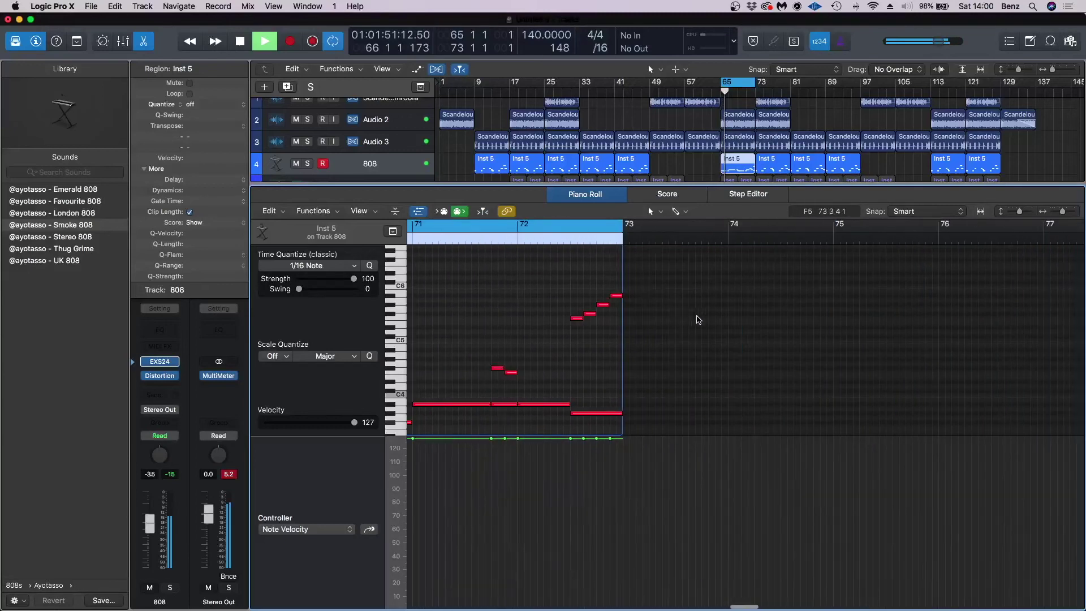
drag(610, 336, 529, 281)
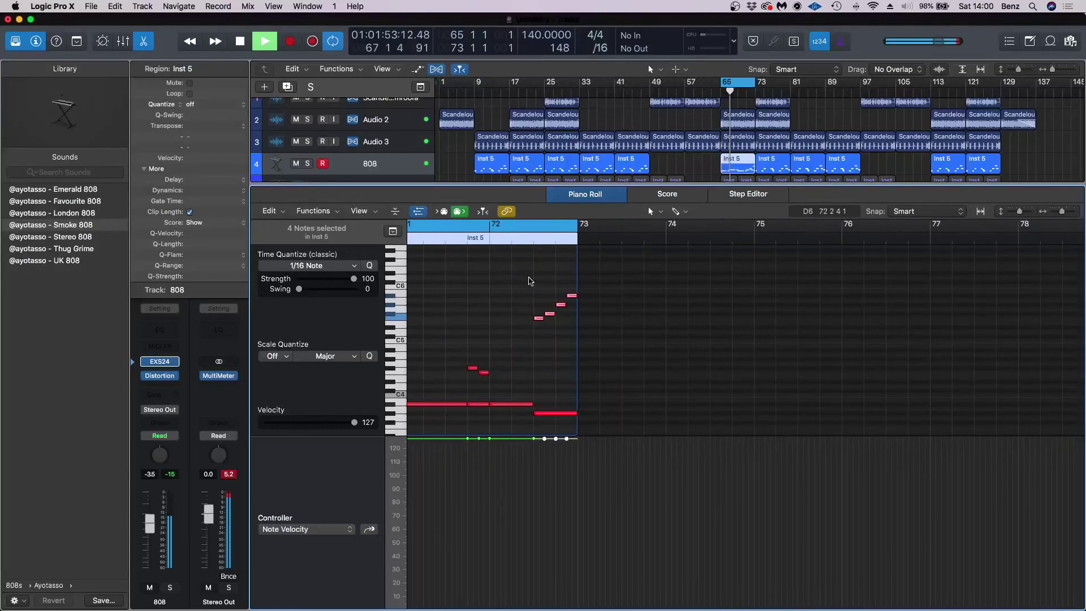
click(150, 48)
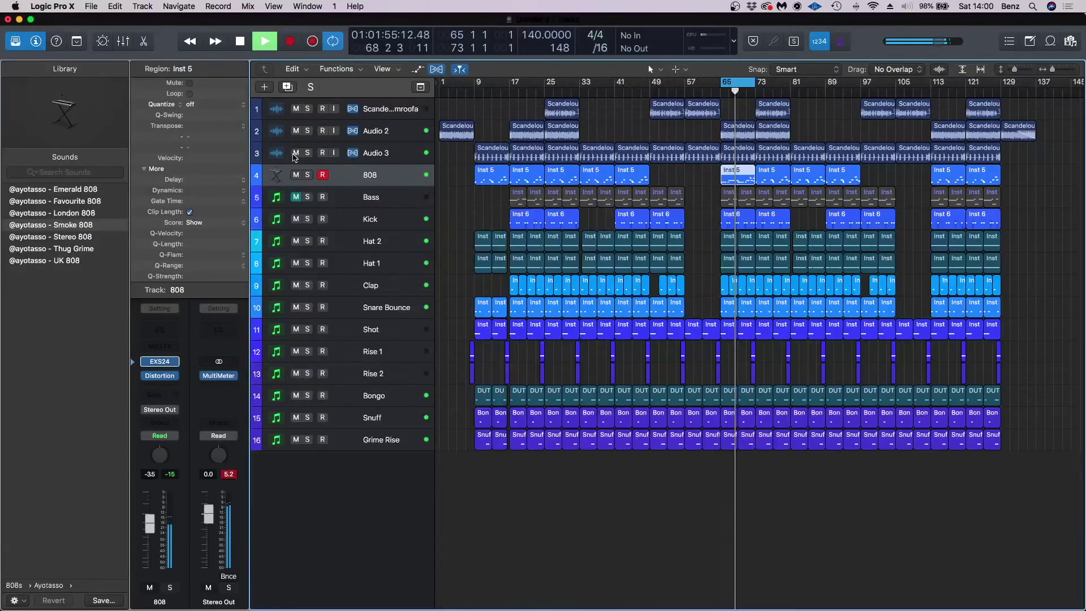
Step: Copy the revised 808 region from bar 65 over the other 808 regions in the arrangement and stop playback
click(737, 182)
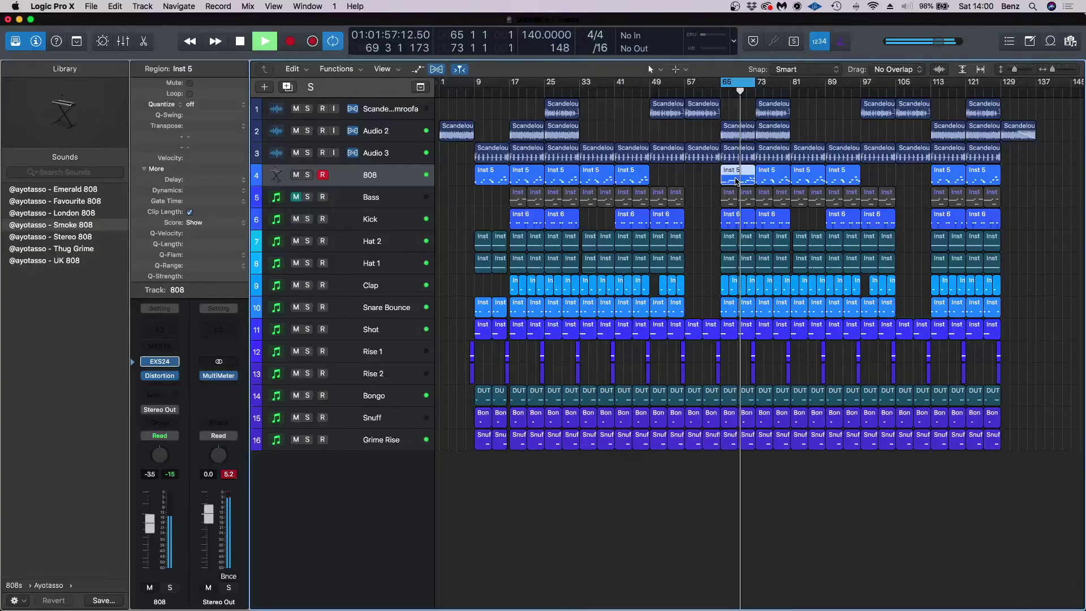
key(super+Left)
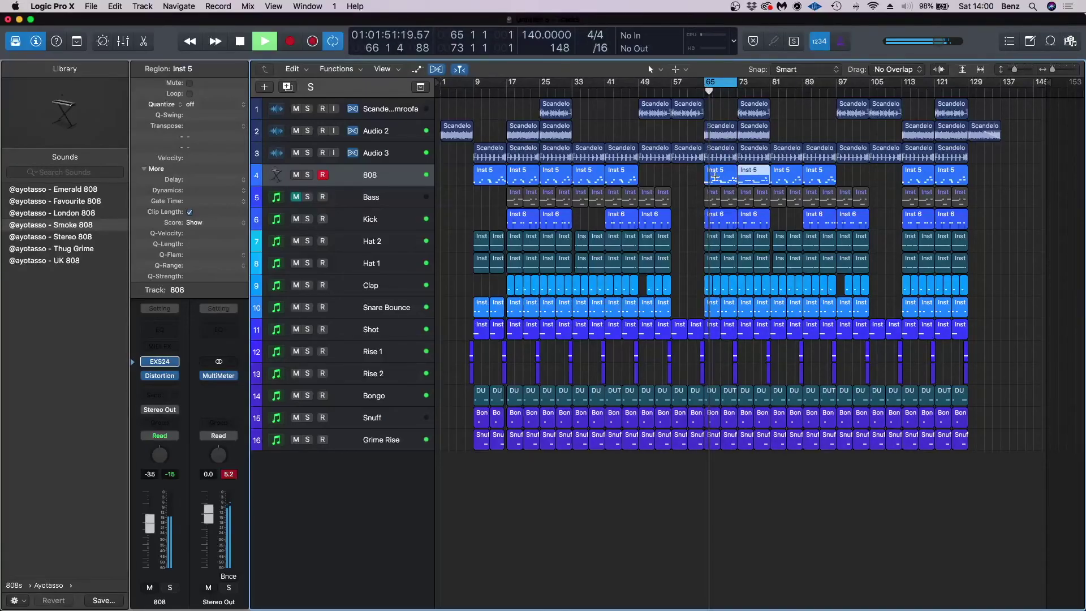
drag(786, 180, 553, 179)
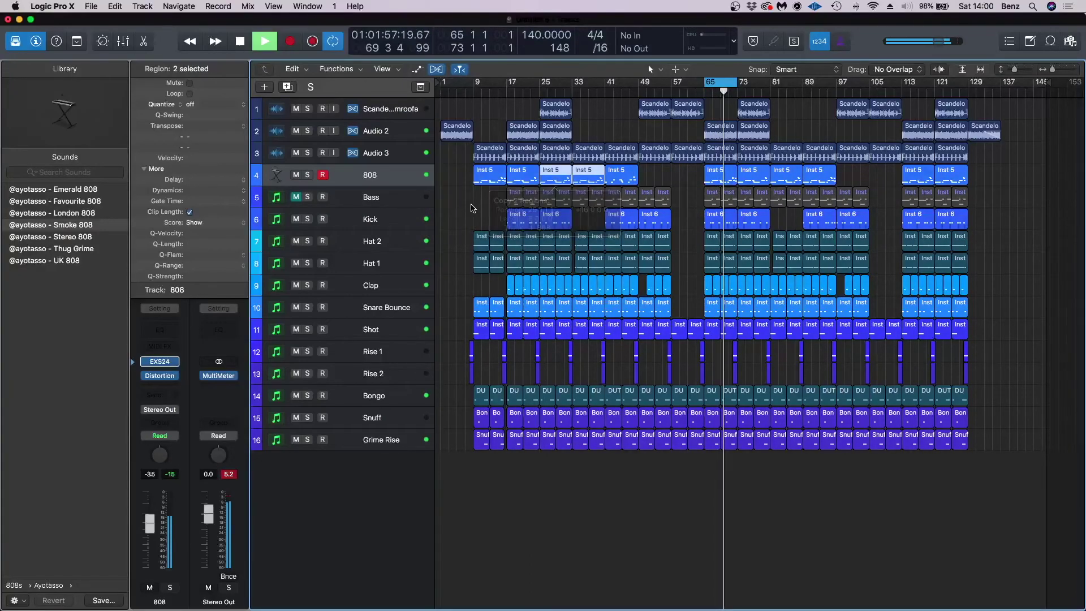
drag(484, 178, 615, 179)
click(677, 183)
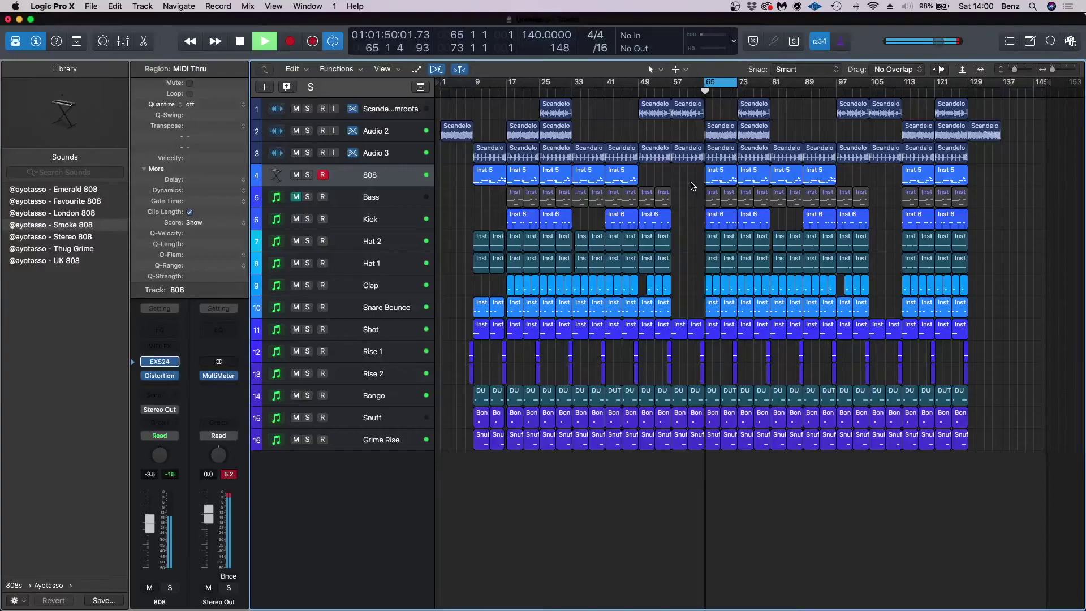
key(space)
Step: Unmute the Bass track, briefly solo it, and play the beat with the bass included
click(295, 197)
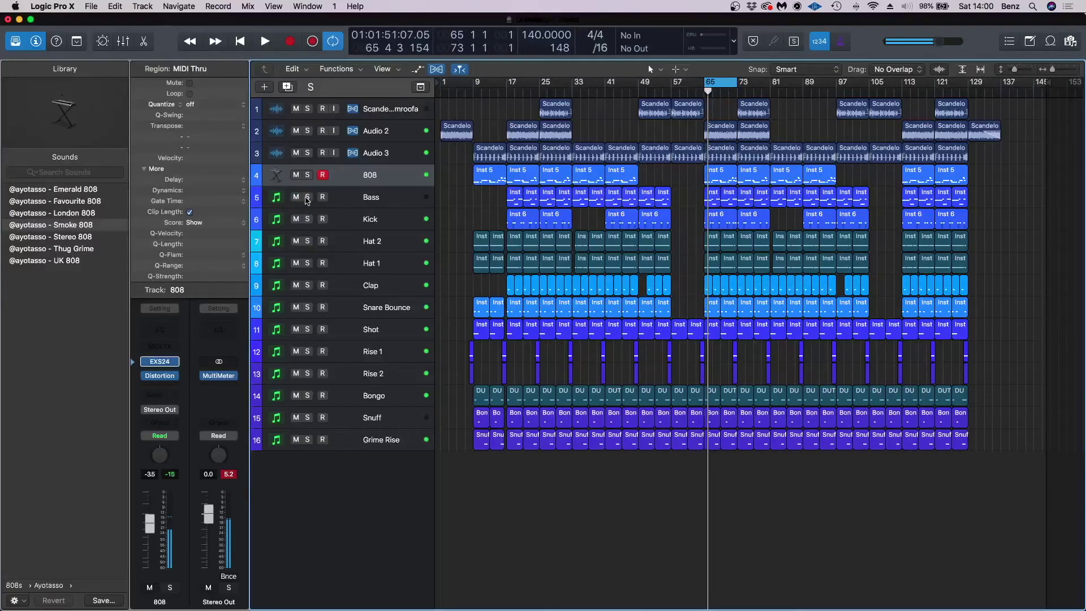
click(308, 197)
key(space)
click(307, 198)
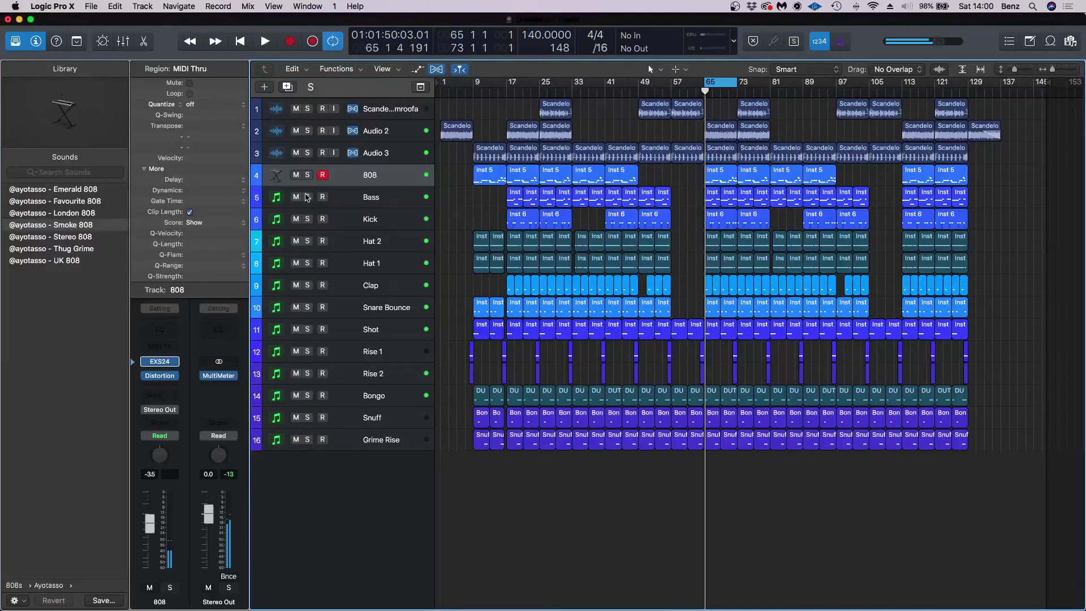
key(space)
Step: Set the Bass track's Channel EQ to a low cut at 124 Hz and a low shelf of -24 dB at 74 Hz
click(354, 198)
click(169, 332)
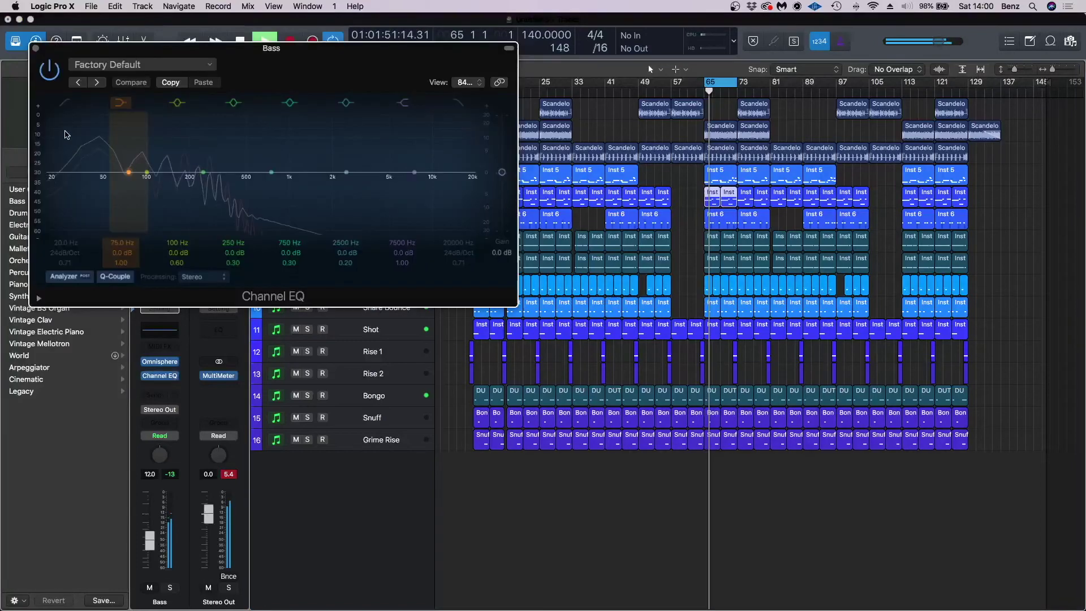
drag(66, 135, 203, 198)
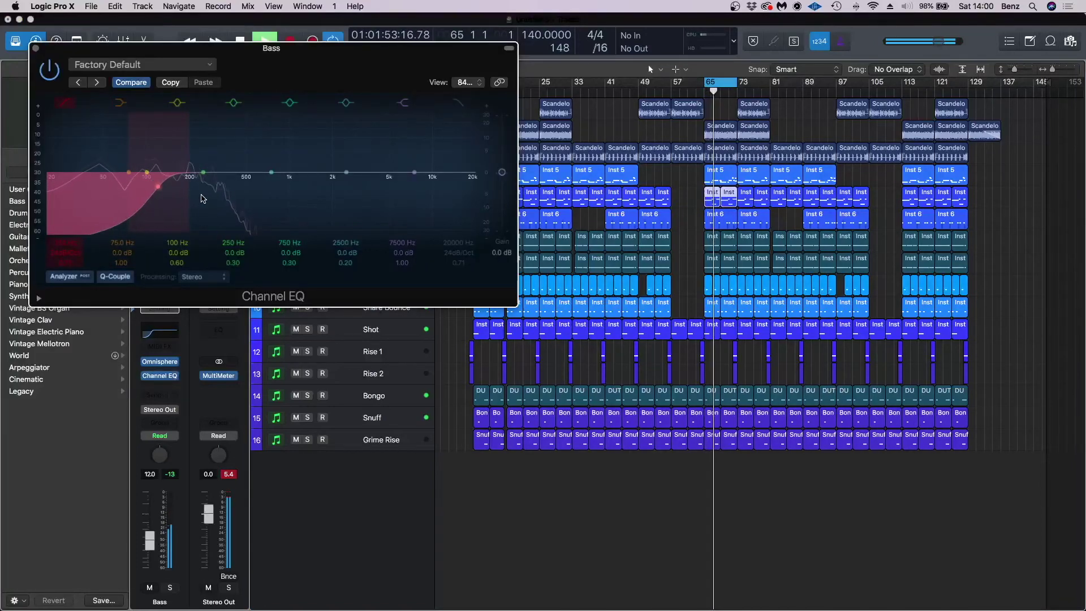
drag(128, 172, 127, 226)
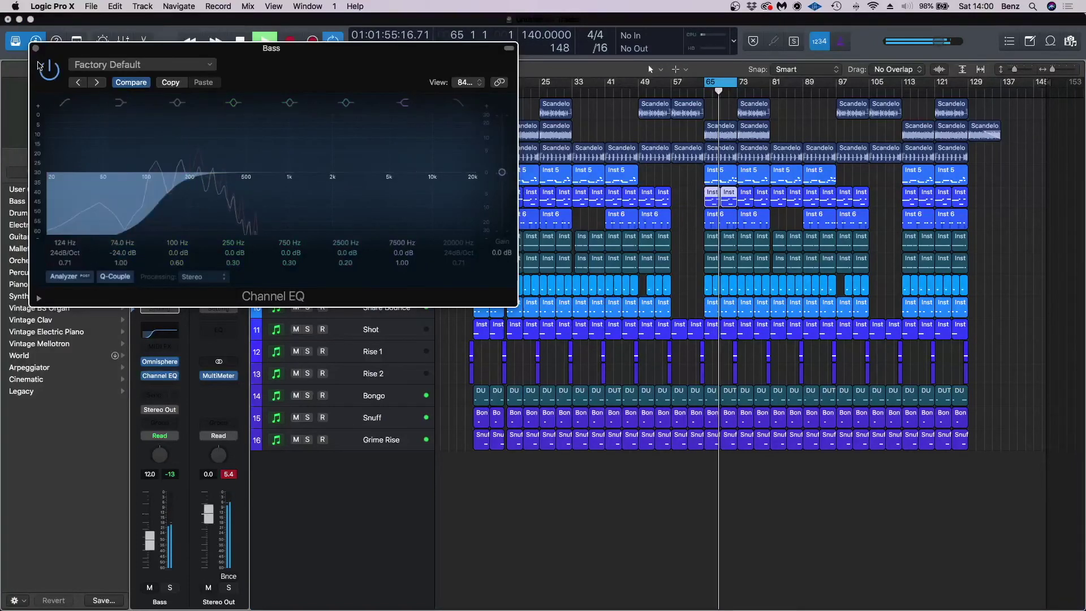
key(super+w)
Step: Copy the 808 region at bar 65 onto the Bass track and open the copy's notes in the Piano Roll
alt+drag(711, 180, 711, 200)
double_click(711, 200)
key(space)
scroll(771, 369, right, 8)
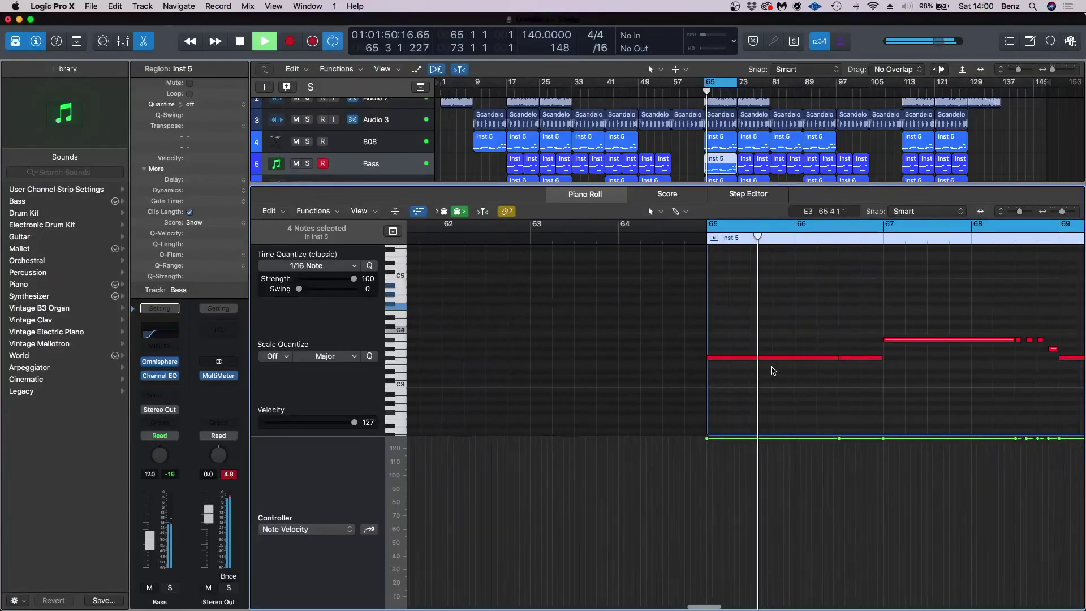
scroll(773, 366, down, 3)
click(668, 397)
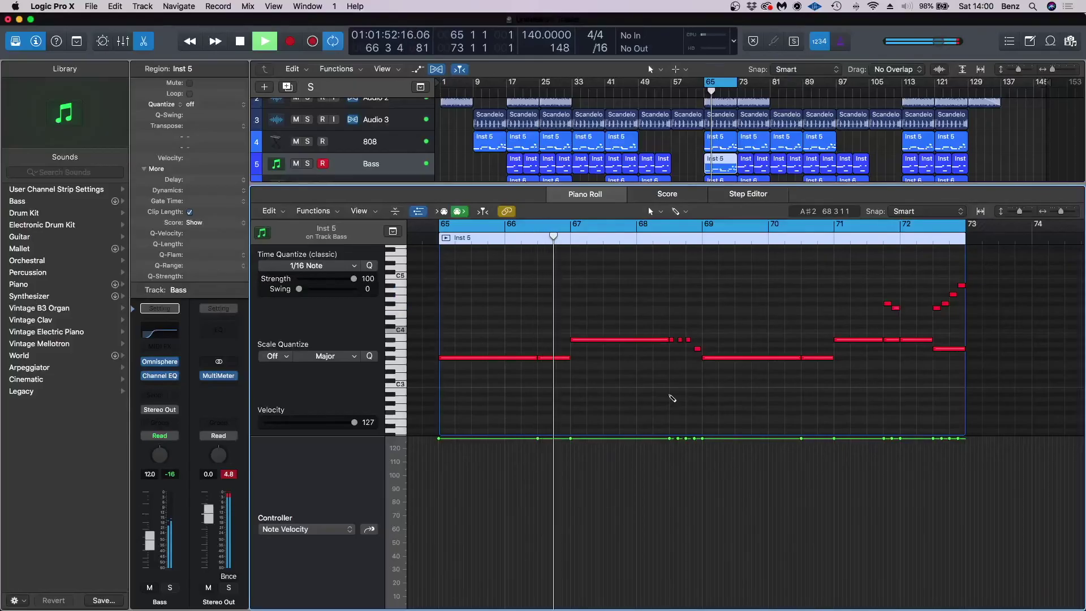
Step: Transpose all notes of the copied Bass region down one octave, play it with the beat, and close the Piano Roll
key(super+a)
key(alt+shift+Down)
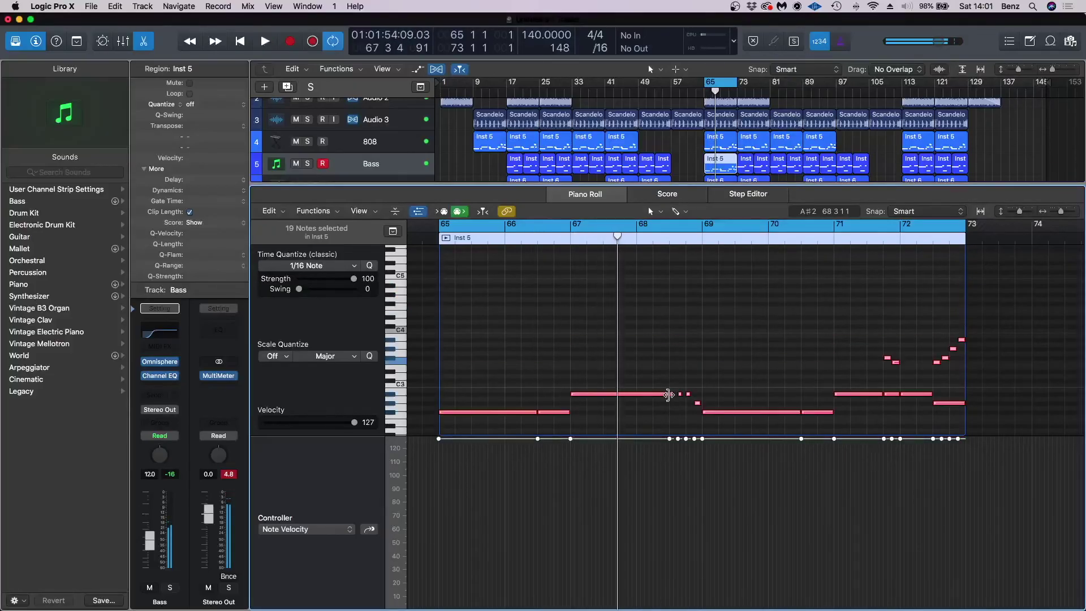
click(307, 164)
click(308, 164)
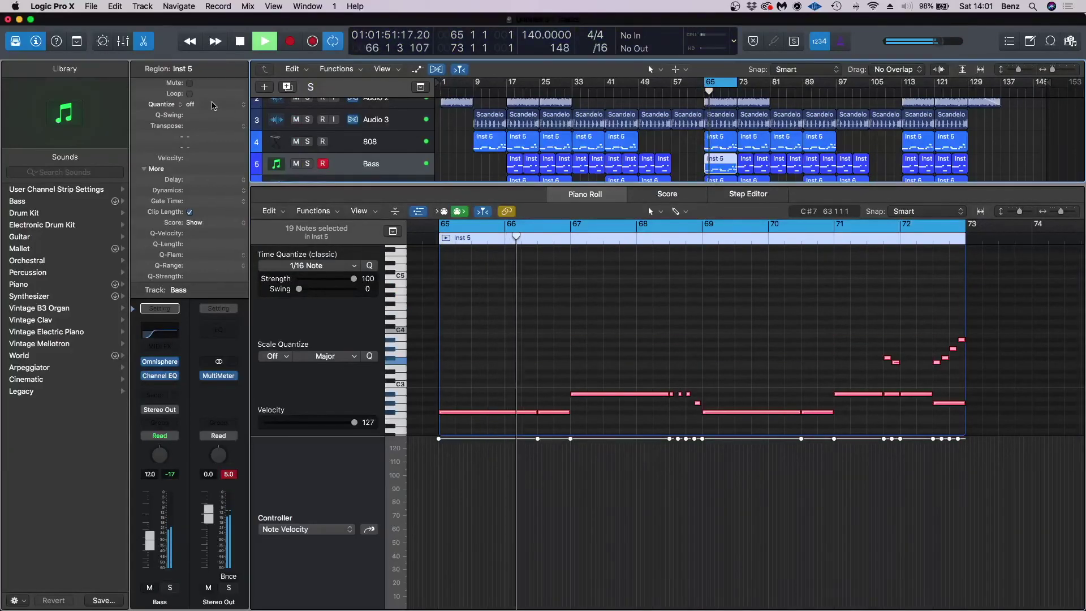
key(p)
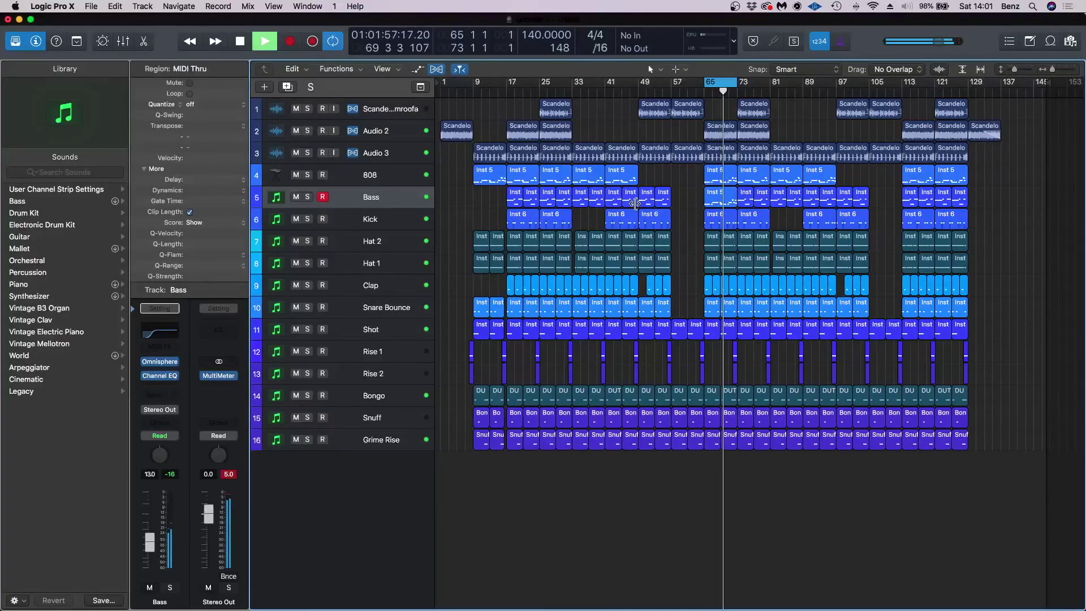
Step: Delete the two low notes beneath the high slide notes in bars 71 and 72 of the Bass region
double_click(713, 196)
click(673, 357)
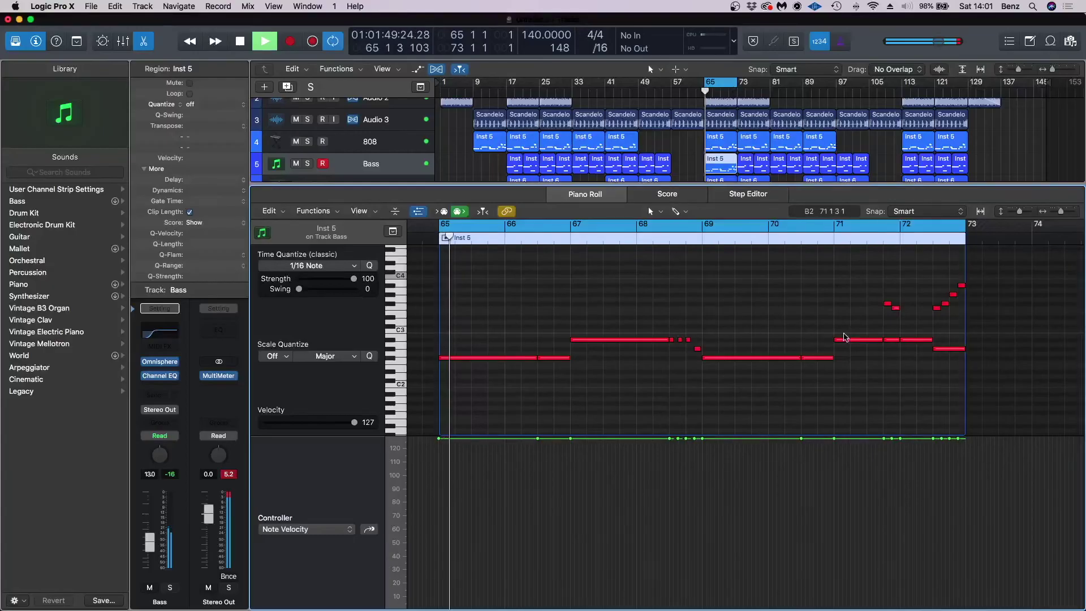
click(947, 349)
key(BackSpace)
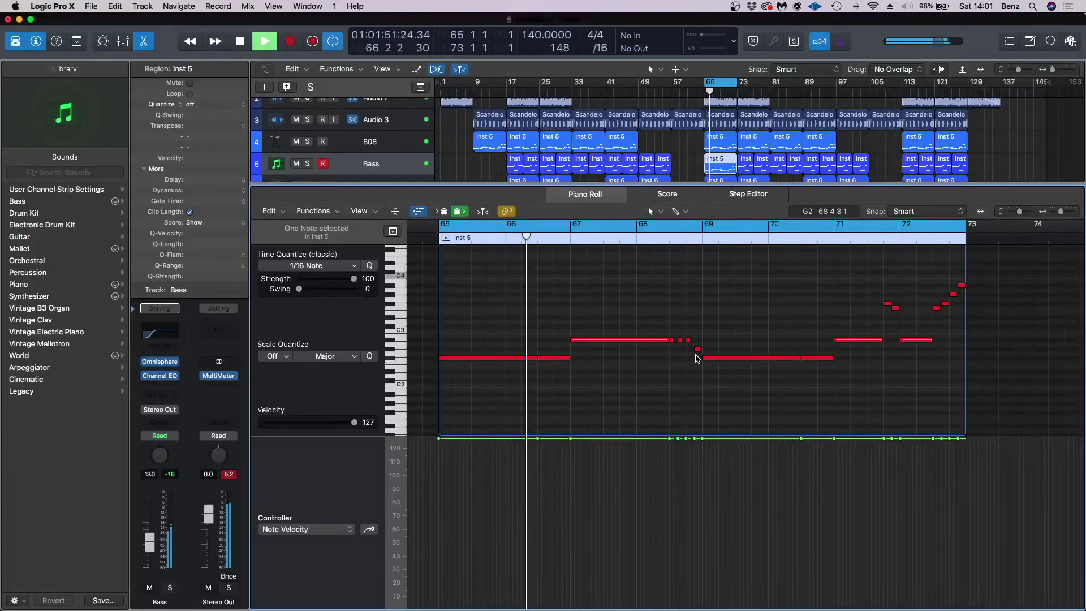
Step: Apply Force Legato to the four short notes at the end of bar 68 in the Bass region and close the Piano Roll
drag(701, 356, 670, 339)
right_click(670, 340)
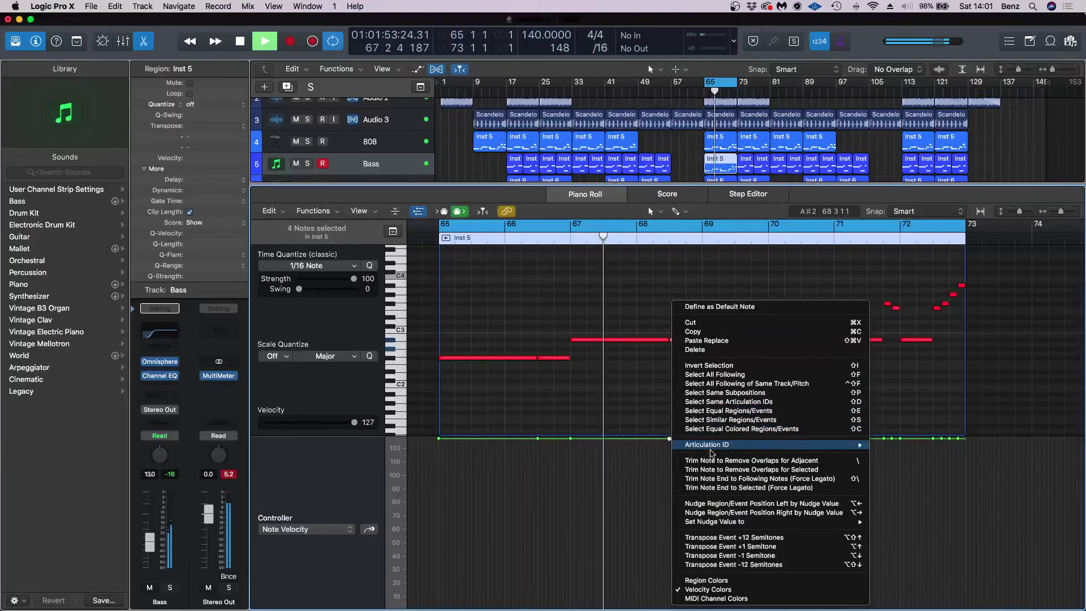
click(672, 376)
click(673, 380)
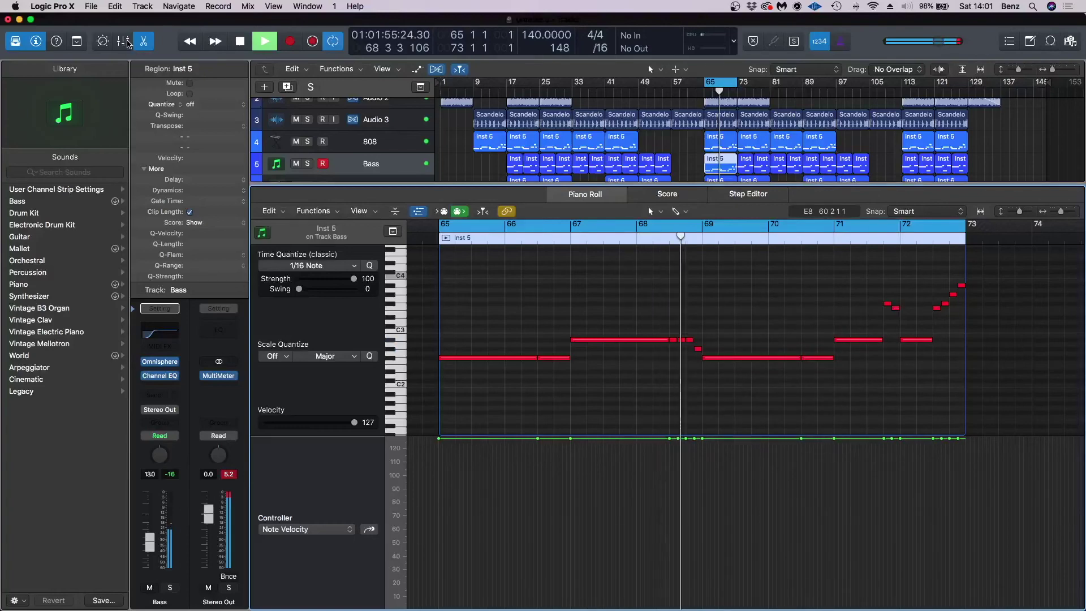
click(144, 41)
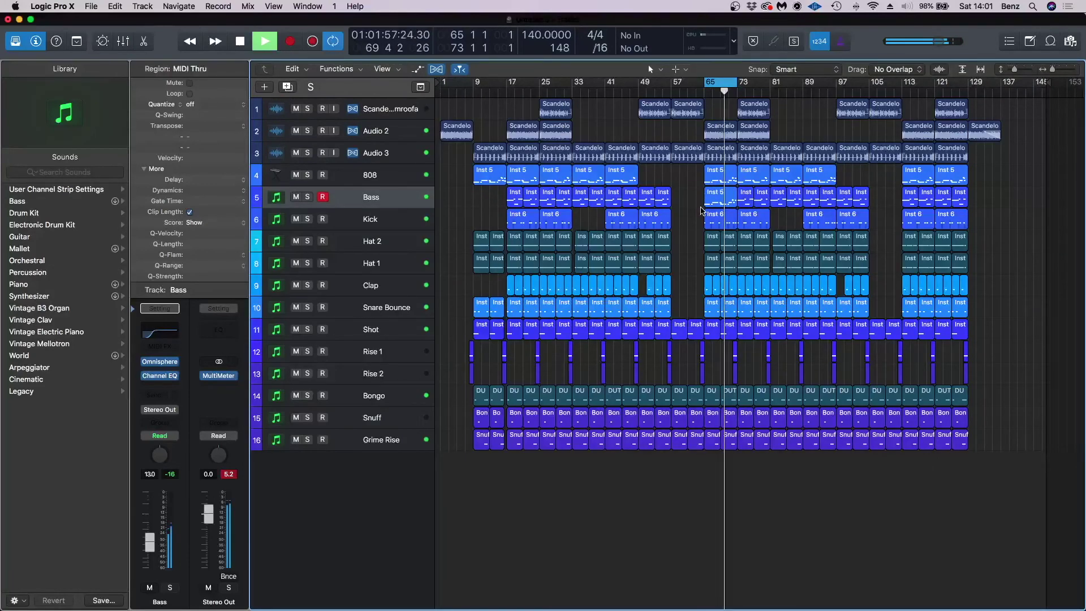
Step: Colour the 808 and Bass regions at bar 65 bright turquoise
drag(691, 182, 718, 200)
key(alt+c)
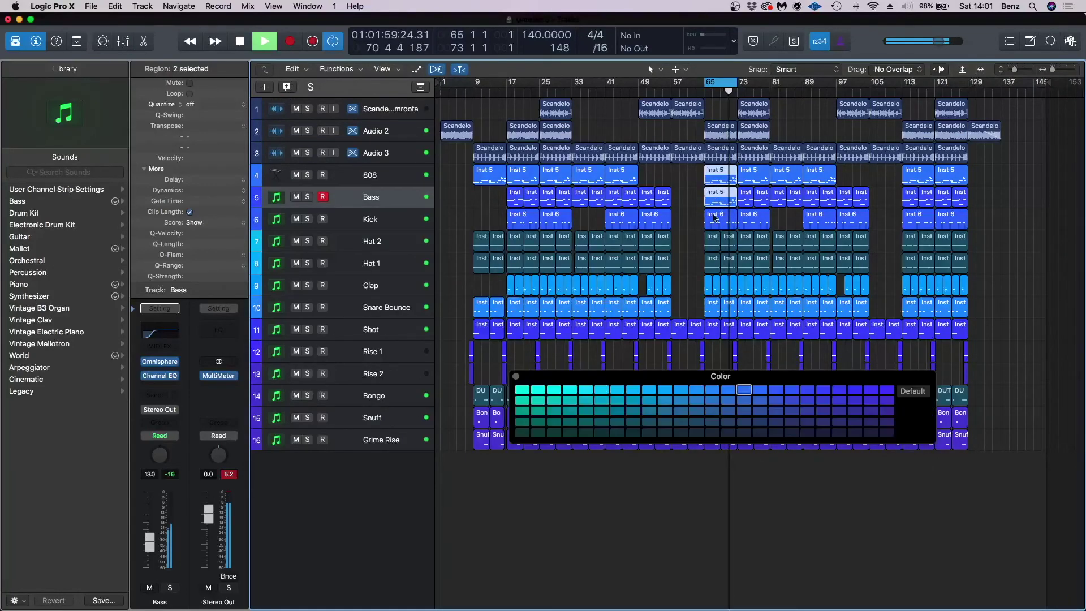
click(522, 389)
click(515, 376)
Step: Copy the turquoise 808 and Bass regions to bars 17, 25, 73, 113 and 121 and return playback to the song's start
drag(693, 175, 917, 179)
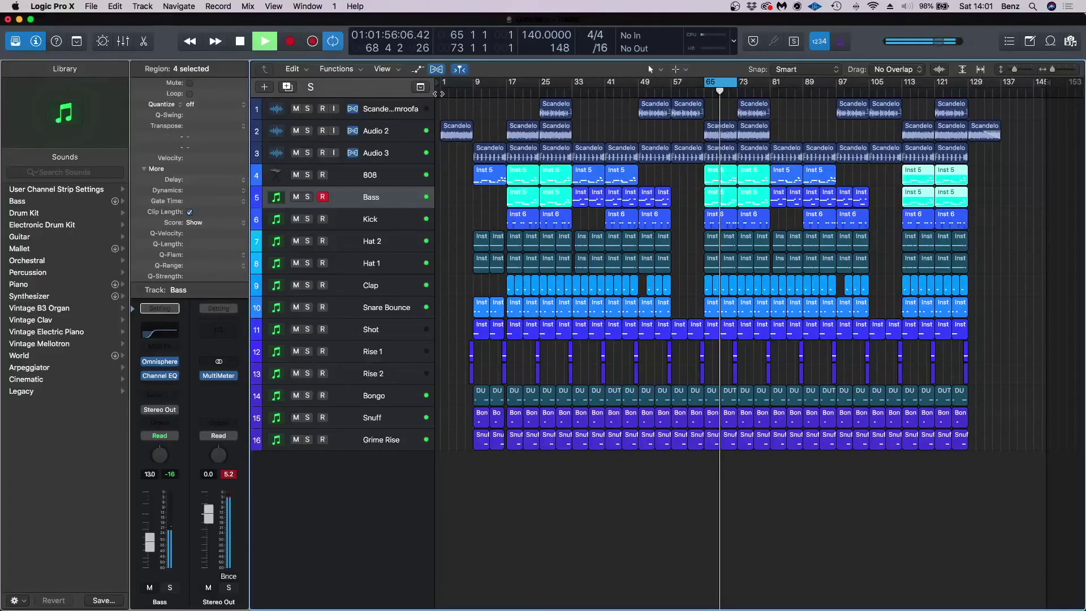
key(Return)
click(490, 212)
Step: Copy the turquoise Bass region to bar 9, delete the 808 region there, and check the copied bass notes in the Piano Roll
drag(523, 197, 490, 196)
click(489, 178)
key(BackSpace)
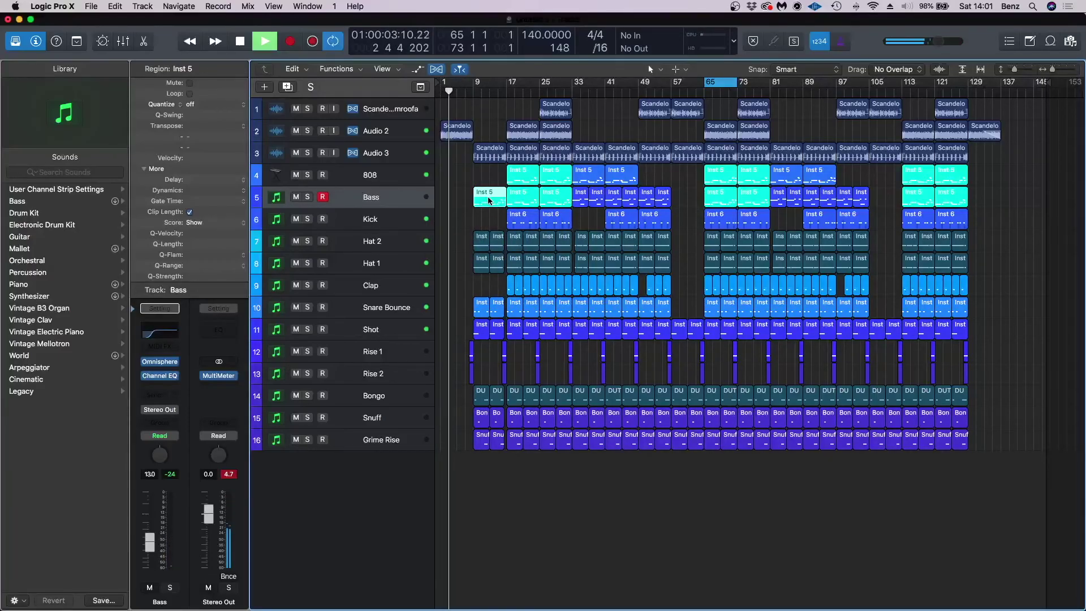
double_click(490, 201)
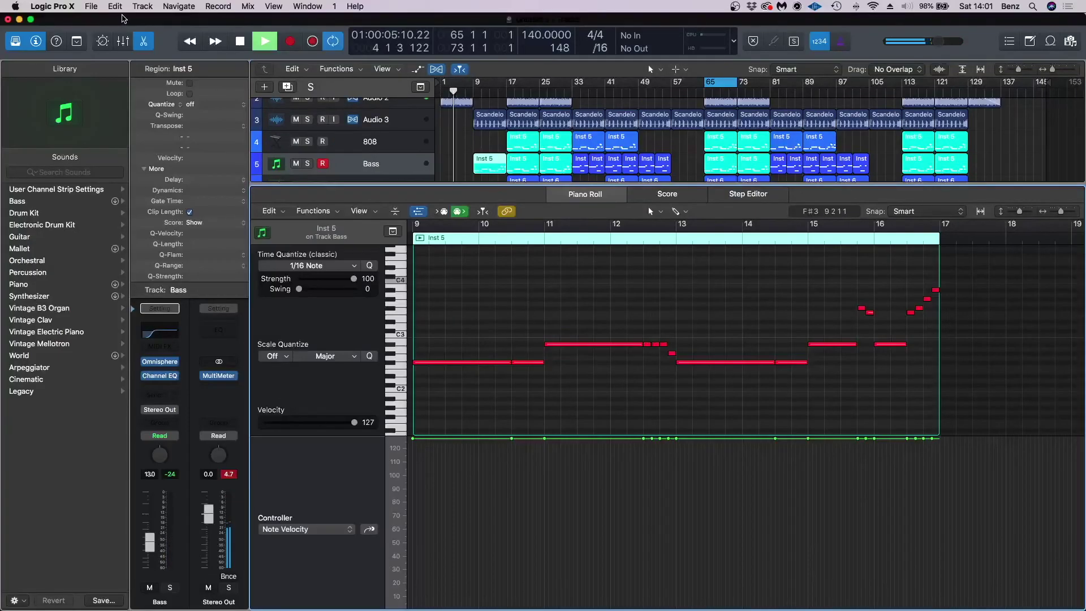
click(145, 43)
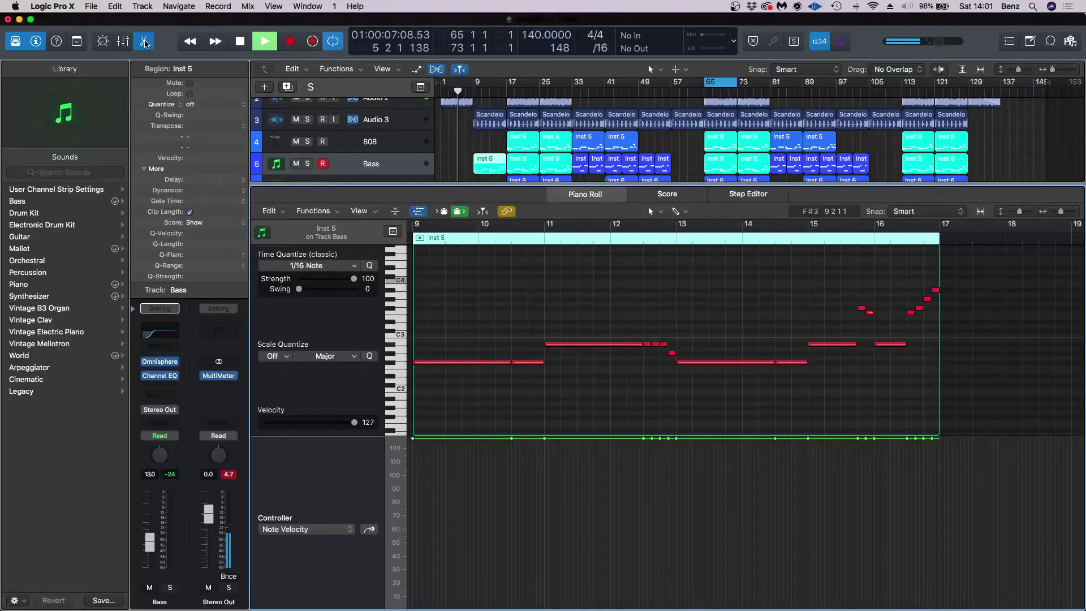
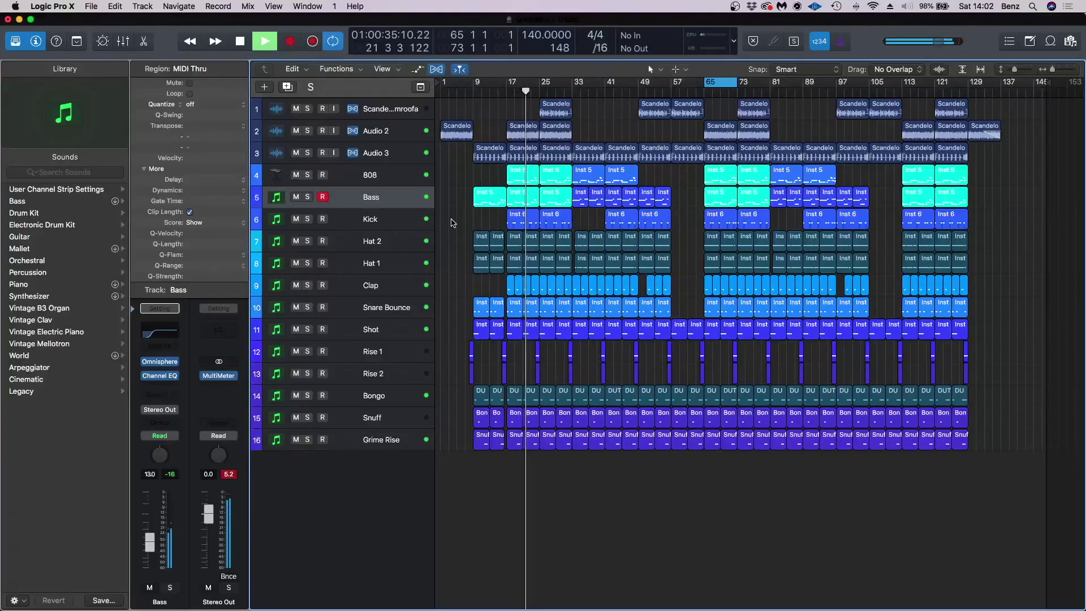
Step: Duplicate the Bass track, mute the original, and move all of its regions onto the duplicate track
click(287, 87)
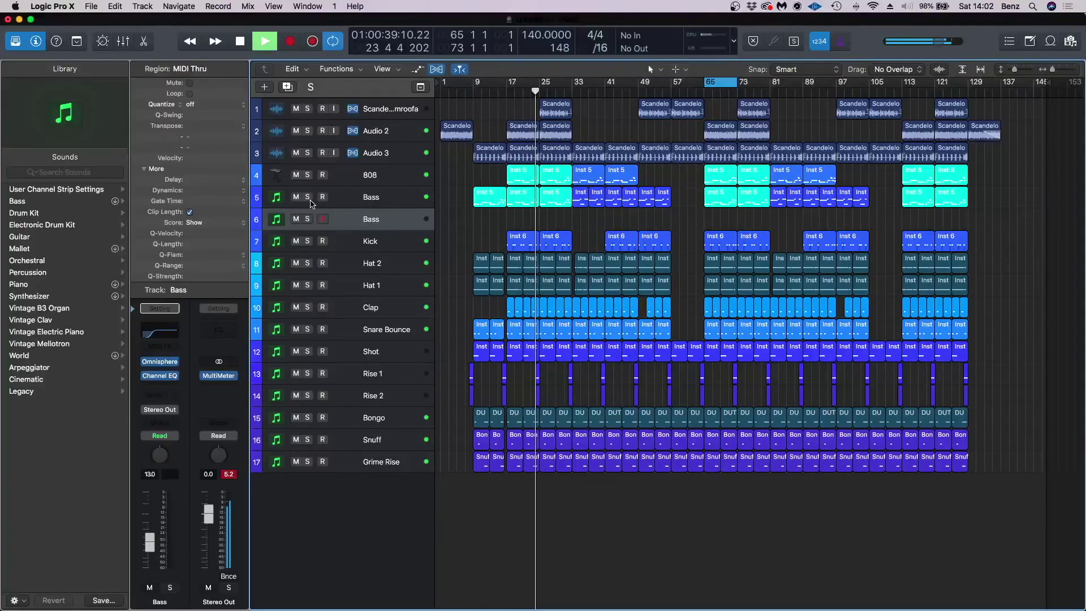
key(space)
key(ctrl+m)
drag(460, 201, 1025, 205)
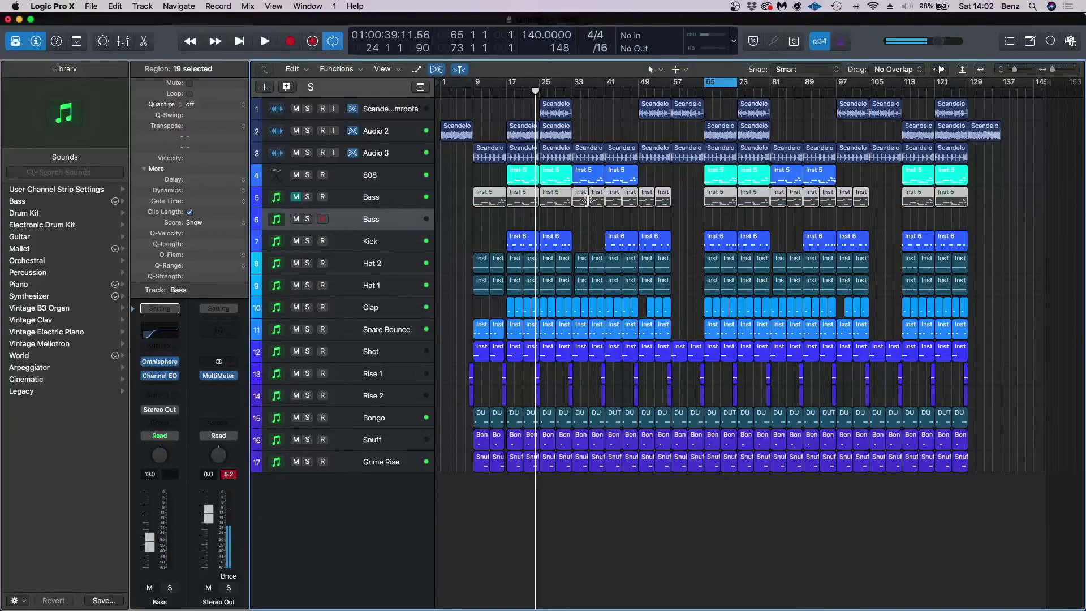
drag(559, 207, 559, 218)
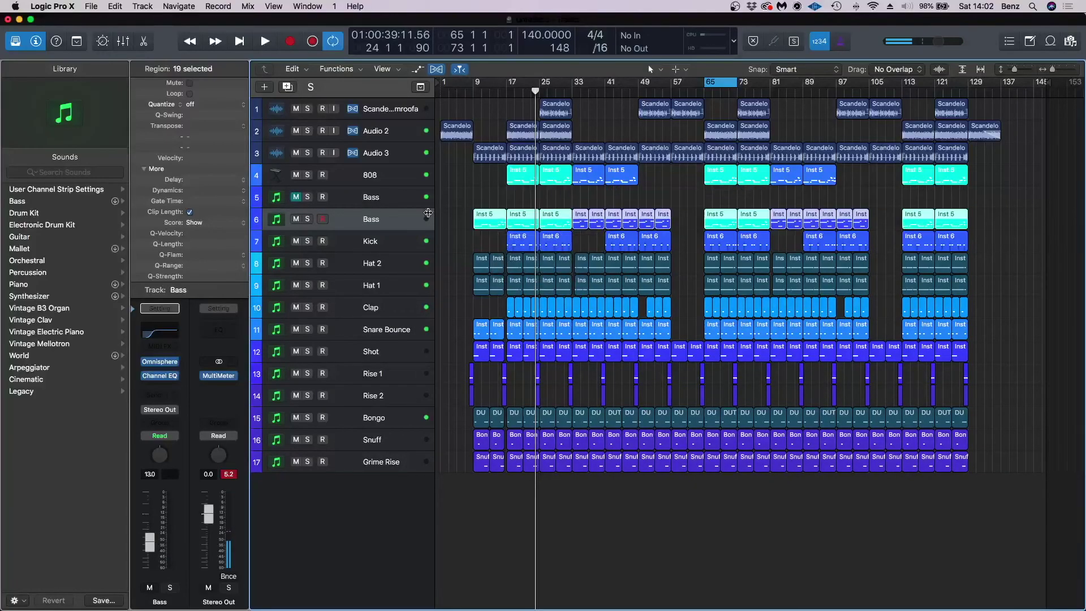
Step: Load Heat Up 3 on the duplicate Bass track and choose the Bass preset DRIZZY PAD 01 [TOD]
click(173, 362)
mouse_move(224, 376)
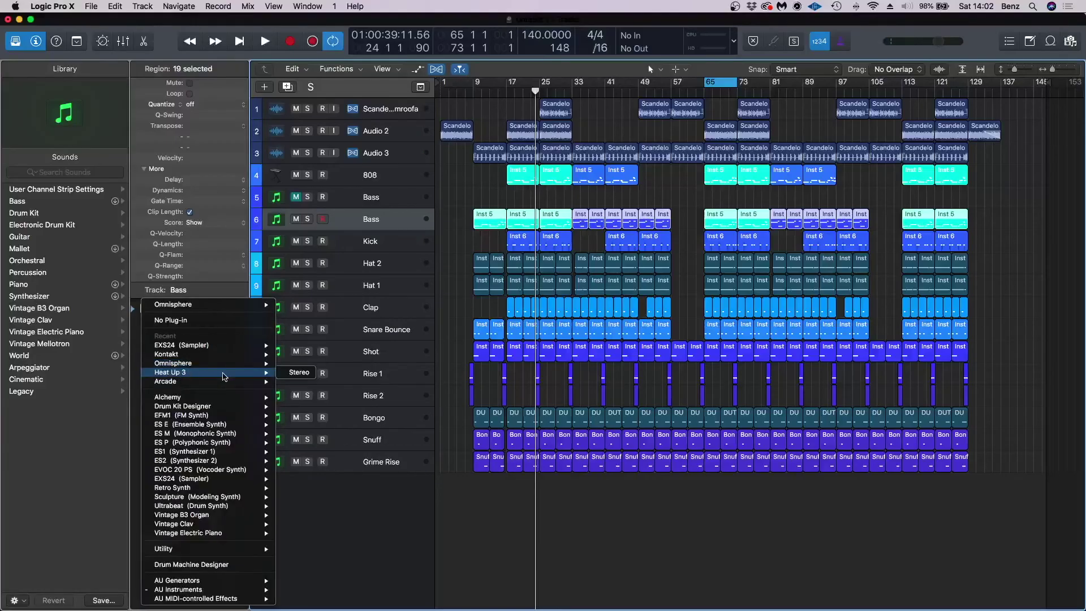
click(297, 373)
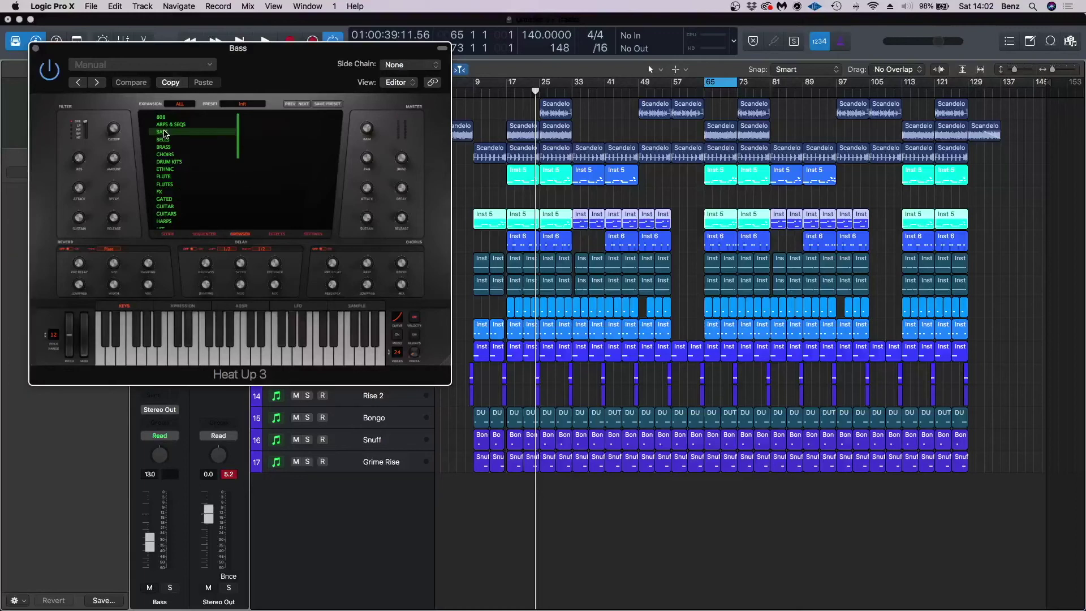
click(164, 133)
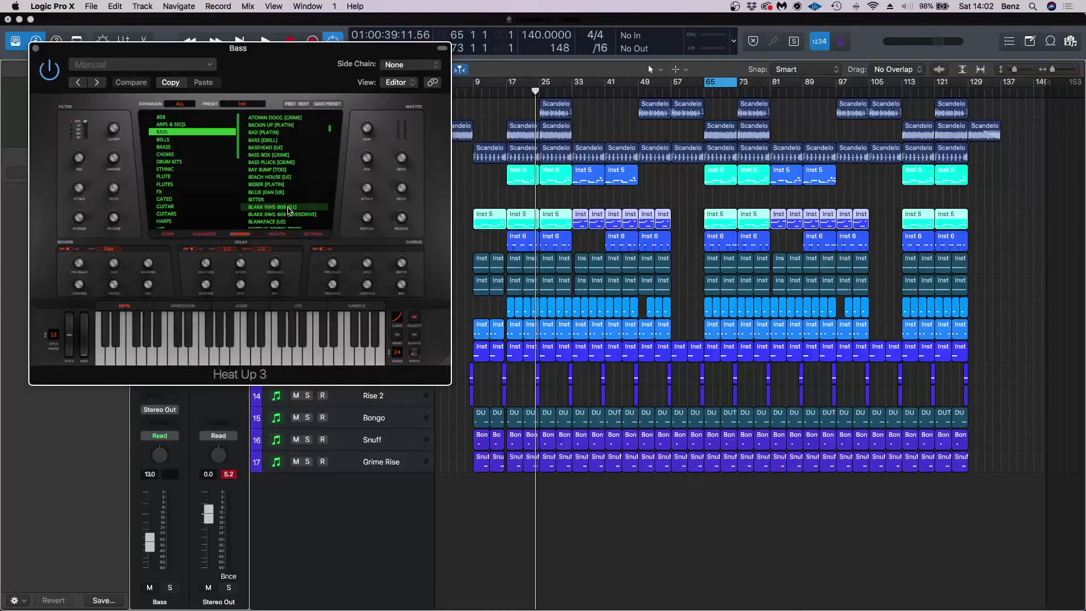
scroll(288, 210, down, 10)
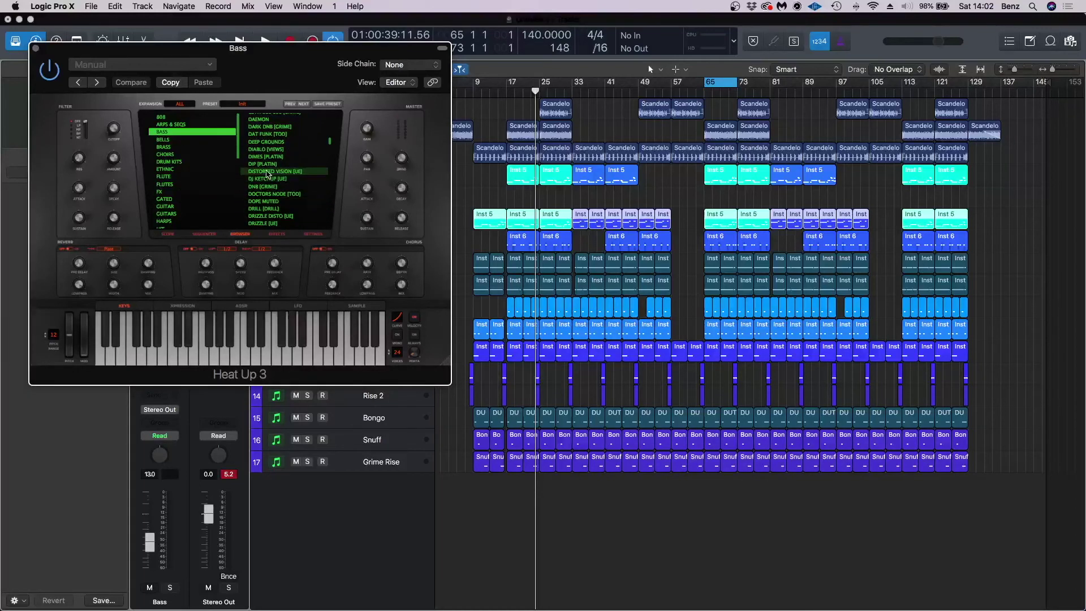
scroll(269, 181, down, 4)
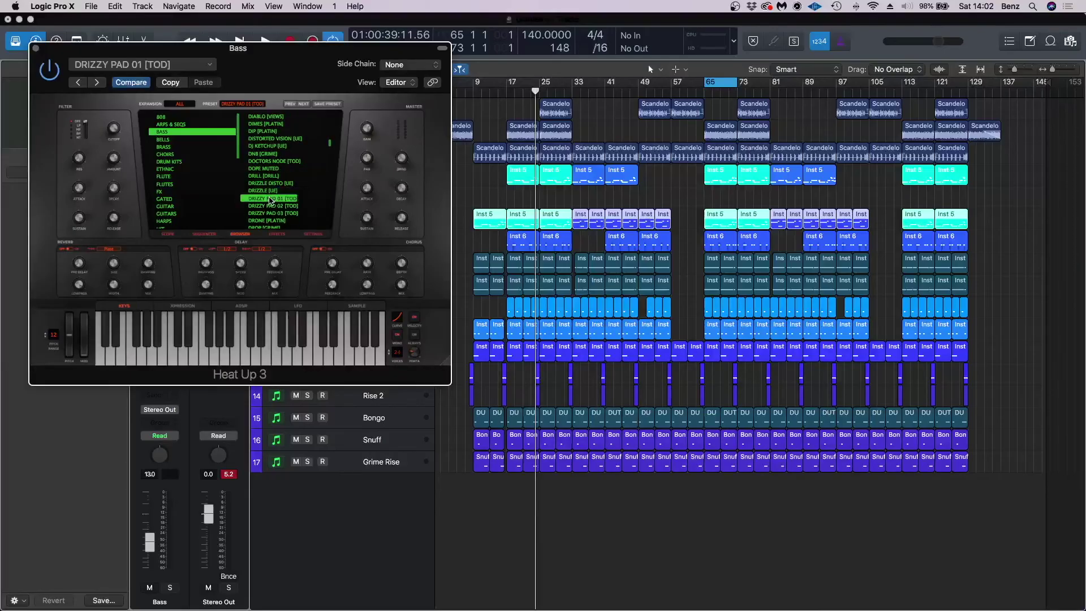
key(space)
Step: Audition the Heat Up 3 bass in solo and against the full beat, setting its track volume to -7.0 dB
drag(125, 49, 590, 372)
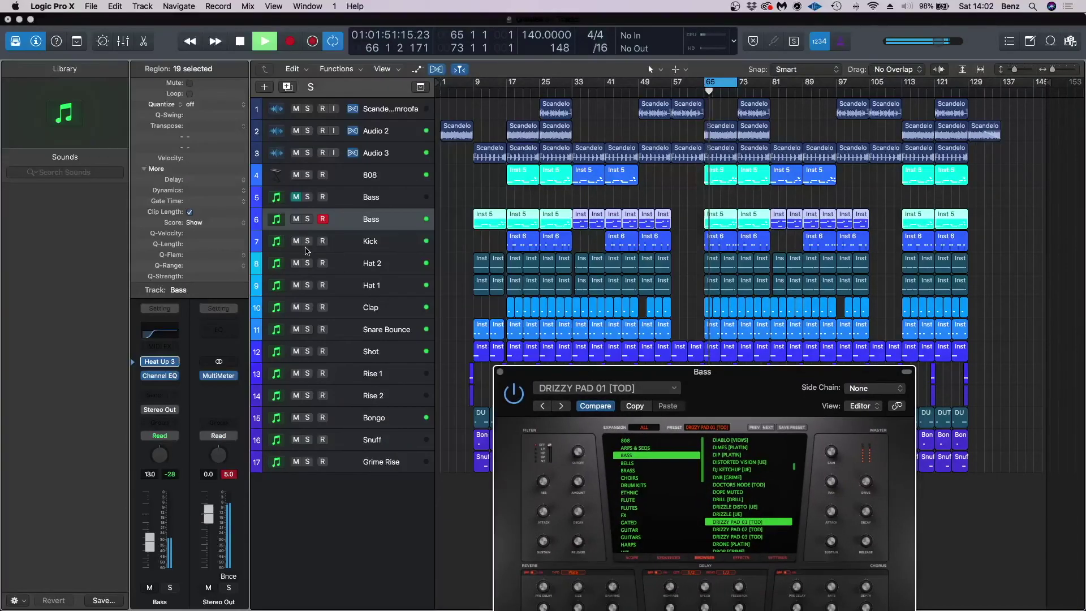
click(307, 220)
click(501, 372)
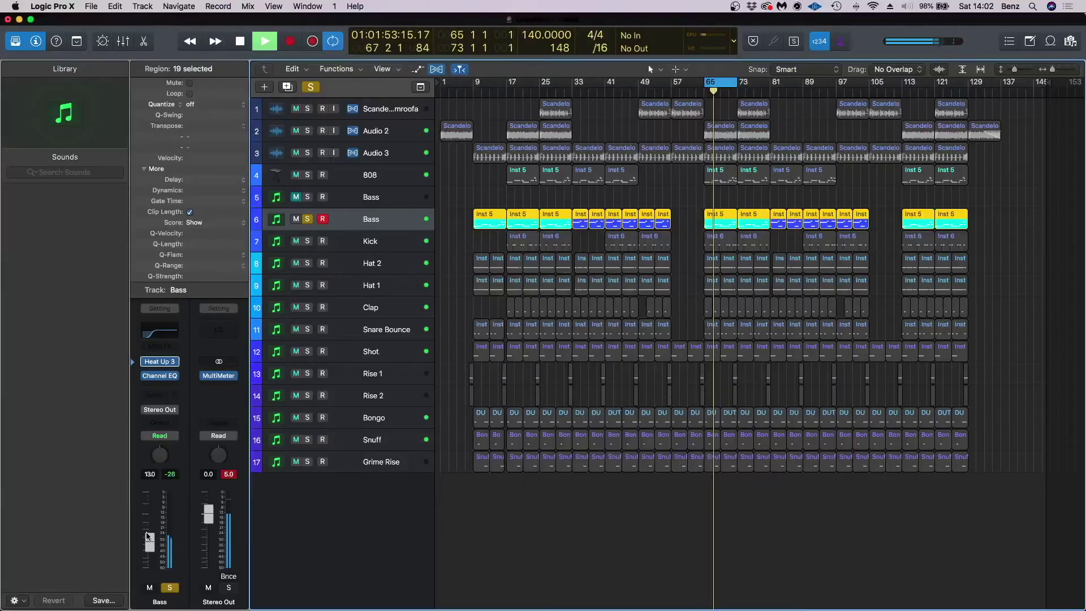
click(169, 587)
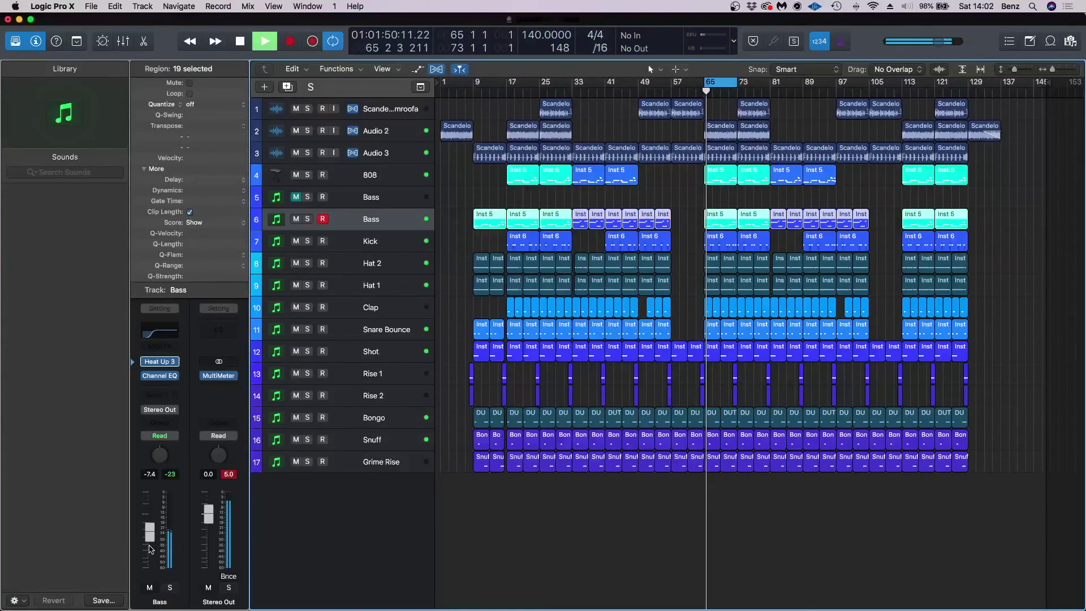
click(464, 310)
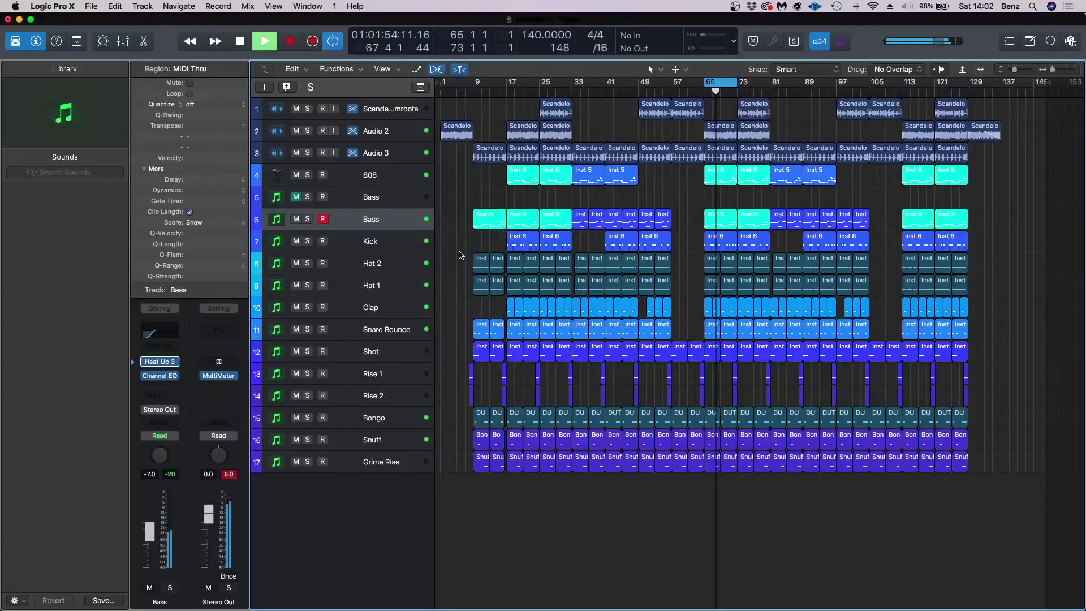
Step: In the Bass region at bar 9, delete the short note just before bar 15 and extend the preceding note to bar 15
click(473, 93)
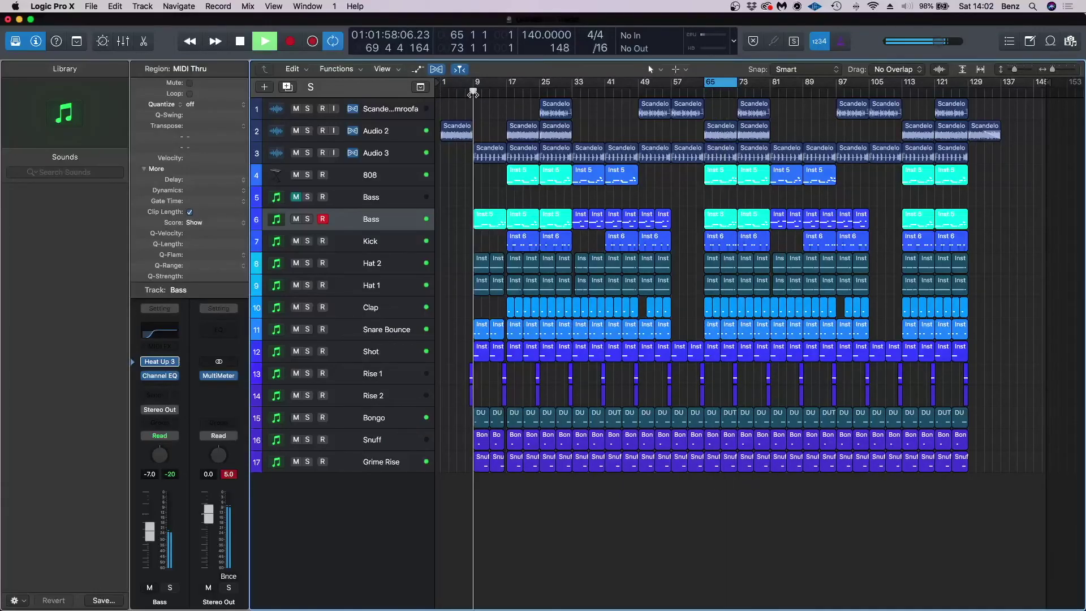
click(407, 221)
double_click(489, 219)
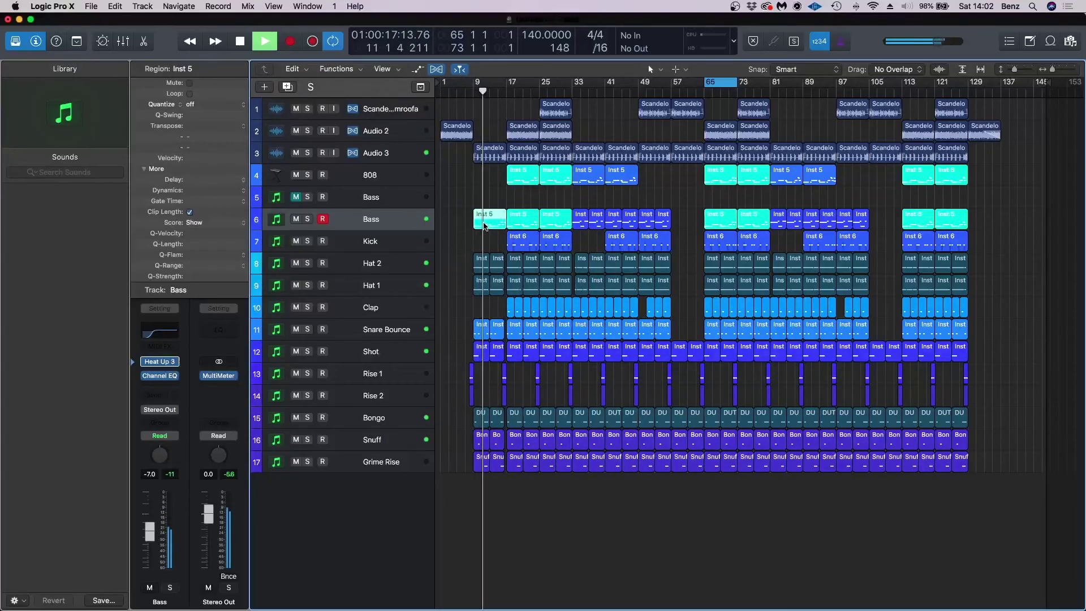
drag(511, 362, 622, 360)
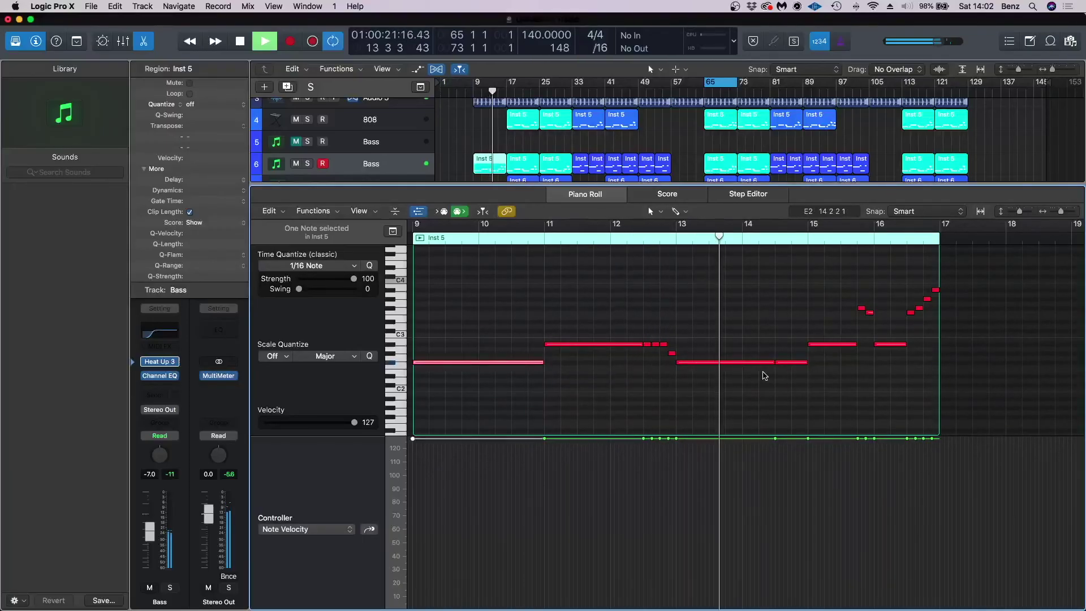
click(779, 377)
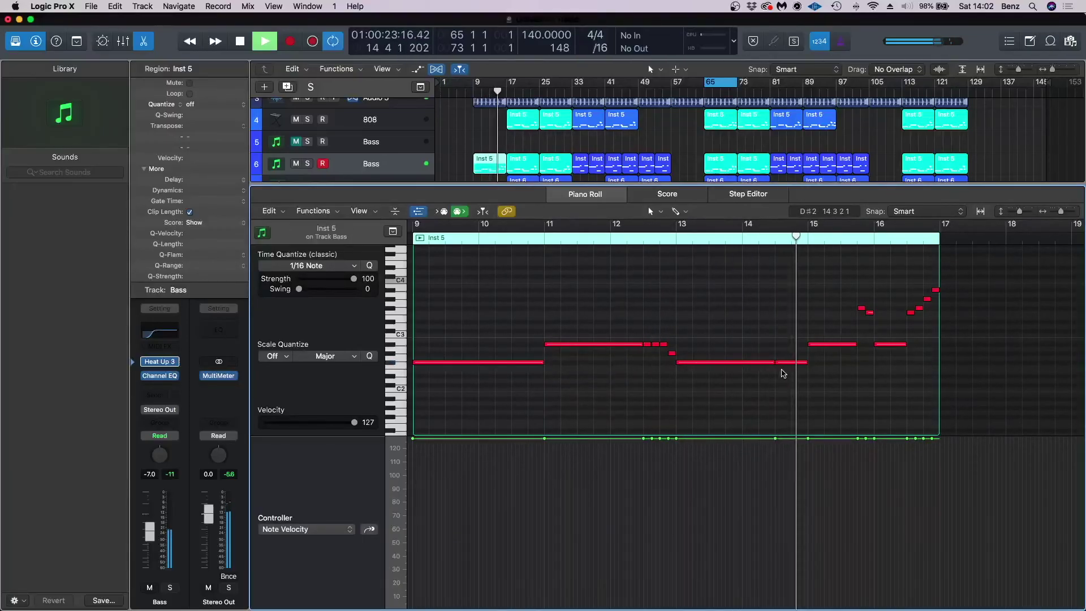
click(783, 362)
key(BackSpace)
drag(772, 362, 807, 363)
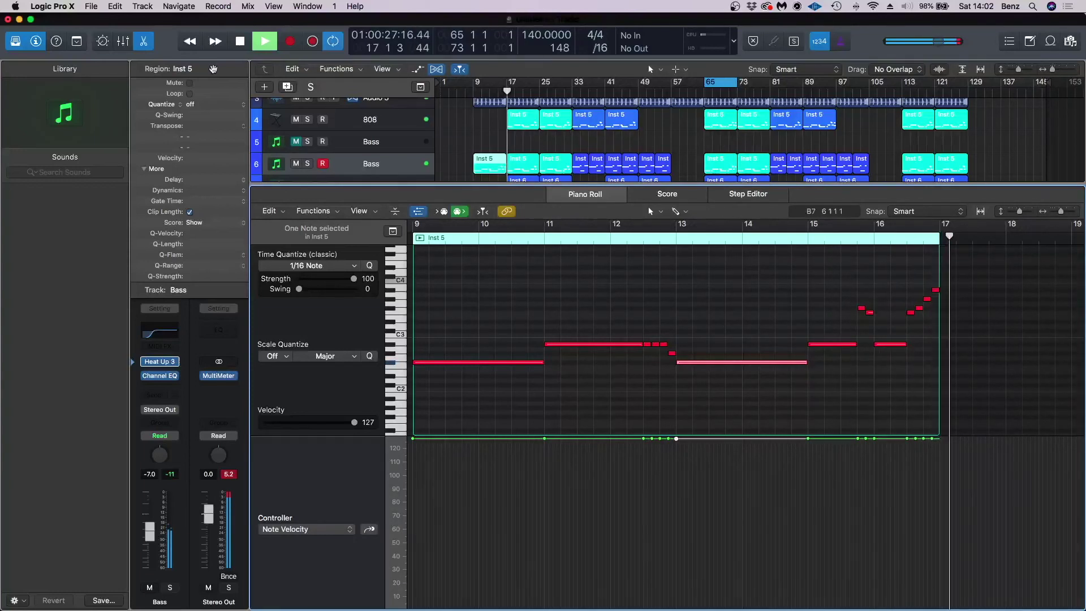
click(143, 40)
Step: Mute the dark blue Bass regions at bars 33–57 and 81–105, and copy the 808 region at bar 41 to bars 49 and 97
drag(582, 202, 677, 218)
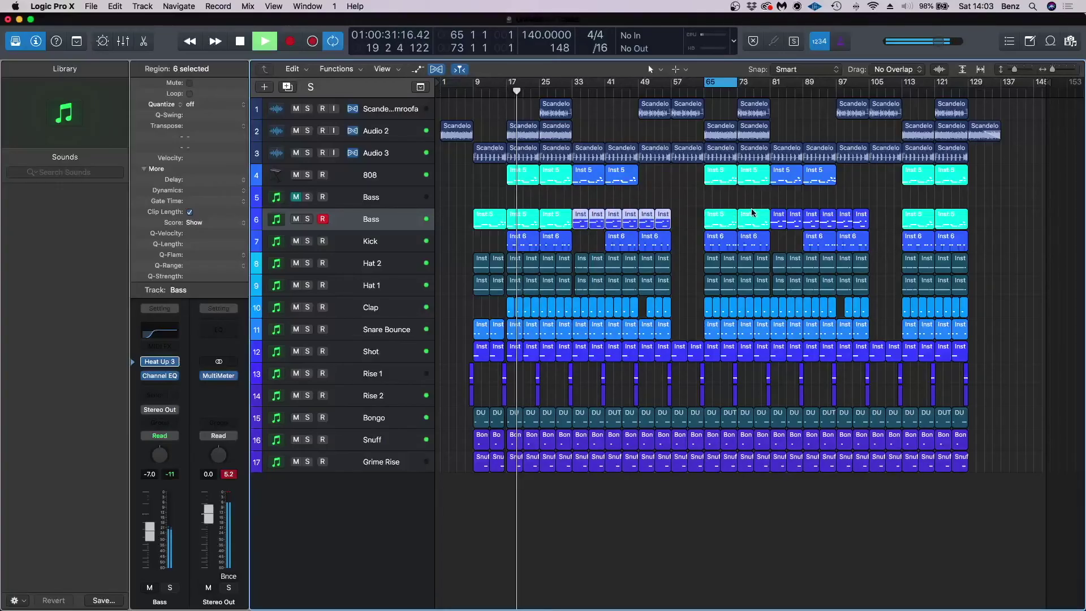
drag(779, 203, 871, 221)
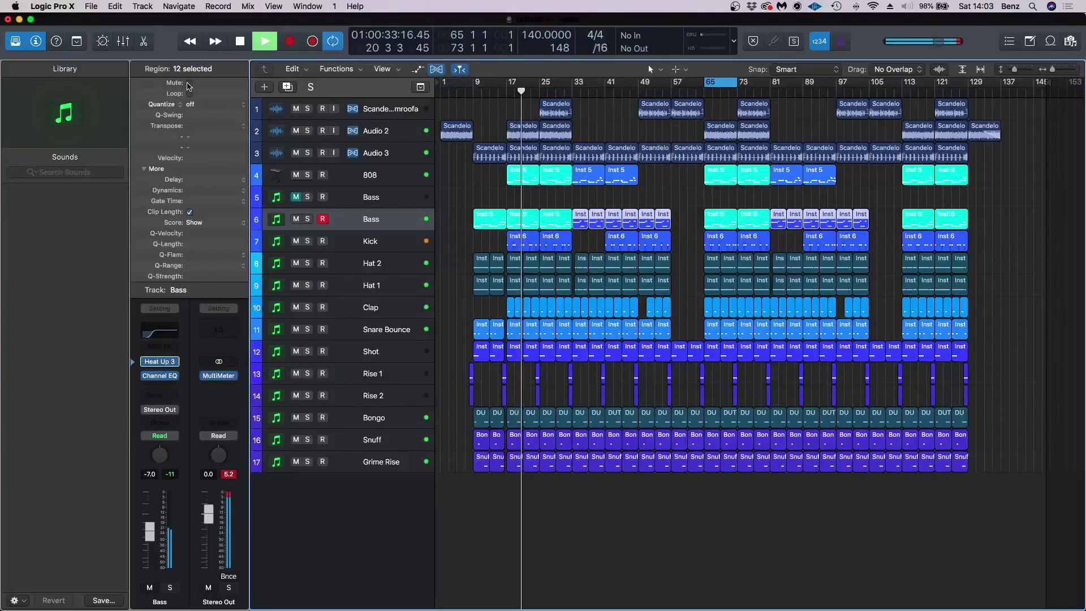
key(ctrl+m)
click(620, 198)
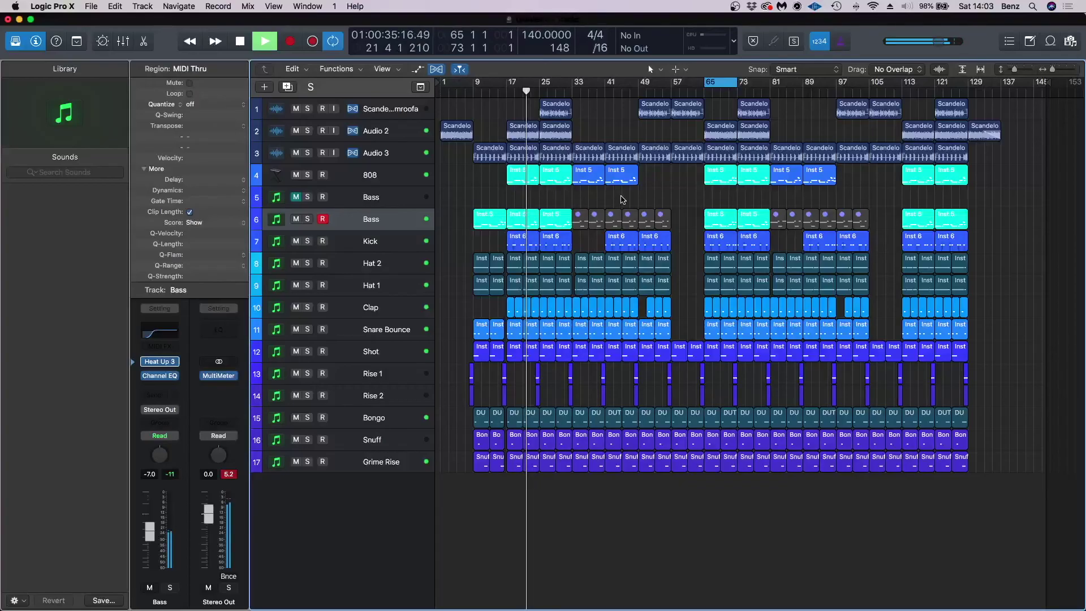
drag(621, 179, 654, 175)
drag(656, 176, 885, 180)
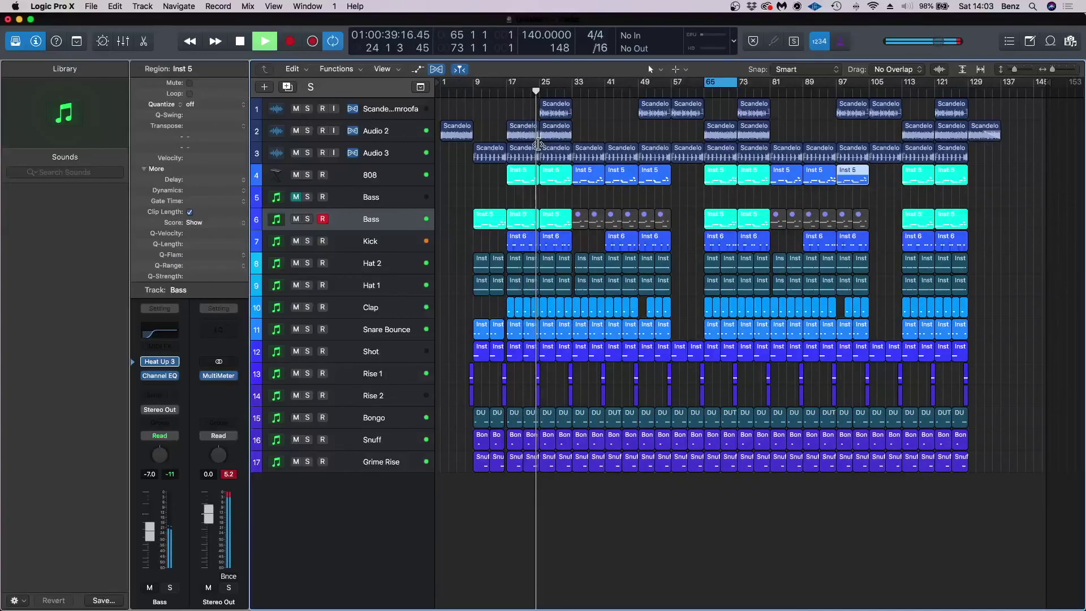
Step: Set the cycle range to the whole song, bars 1 to 137, and set the first audio track's volume to -7.0 dB
drag(442, 83, 1000, 138)
click(511, 509)
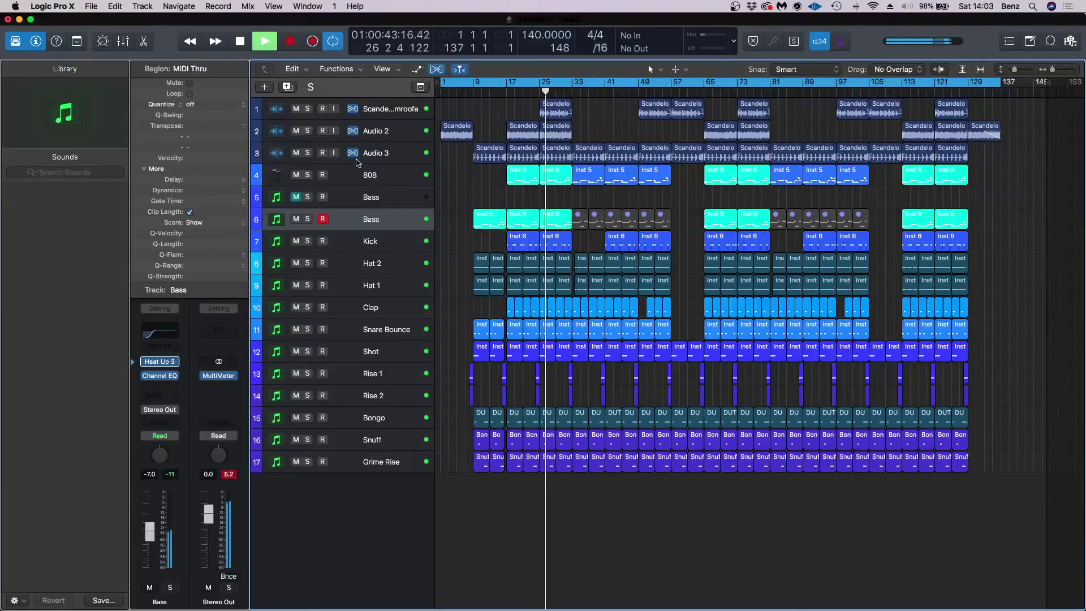
click(377, 114)
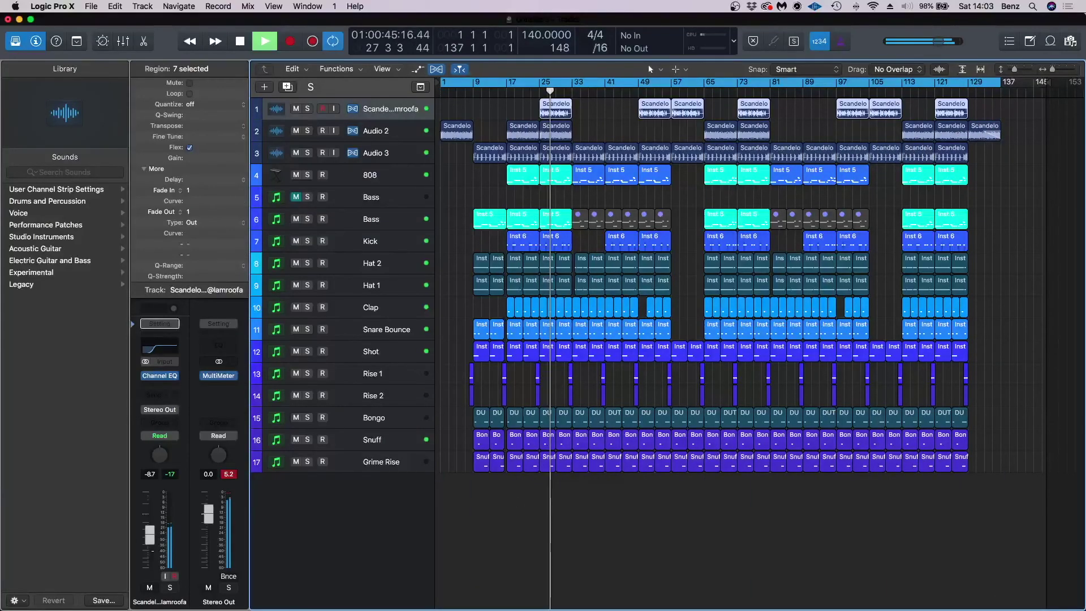
click(603, 503)
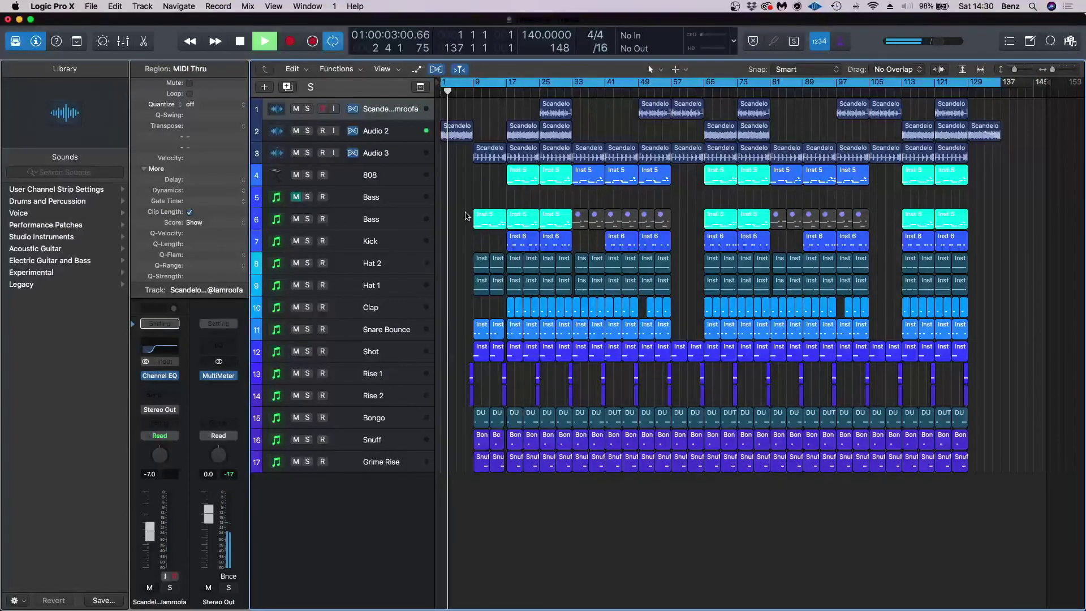
Step: Set the cycle range to bars 17–33, and show the Mixer enlarged to reveal the channels' plug-in slots
drag(507, 85, 572, 90)
click(123, 41)
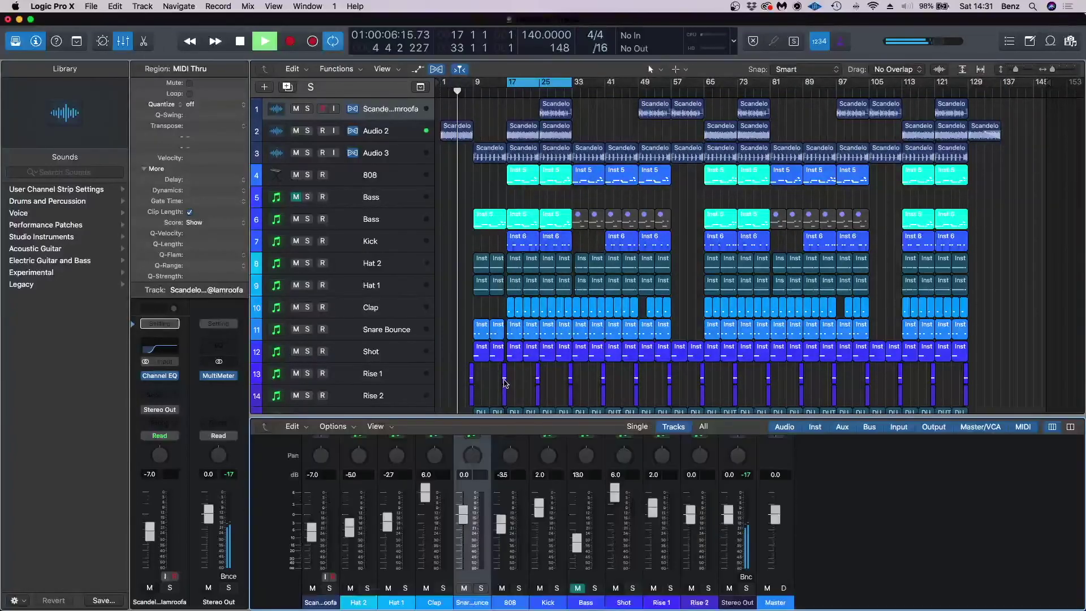
drag(556, 277, 557, 227)
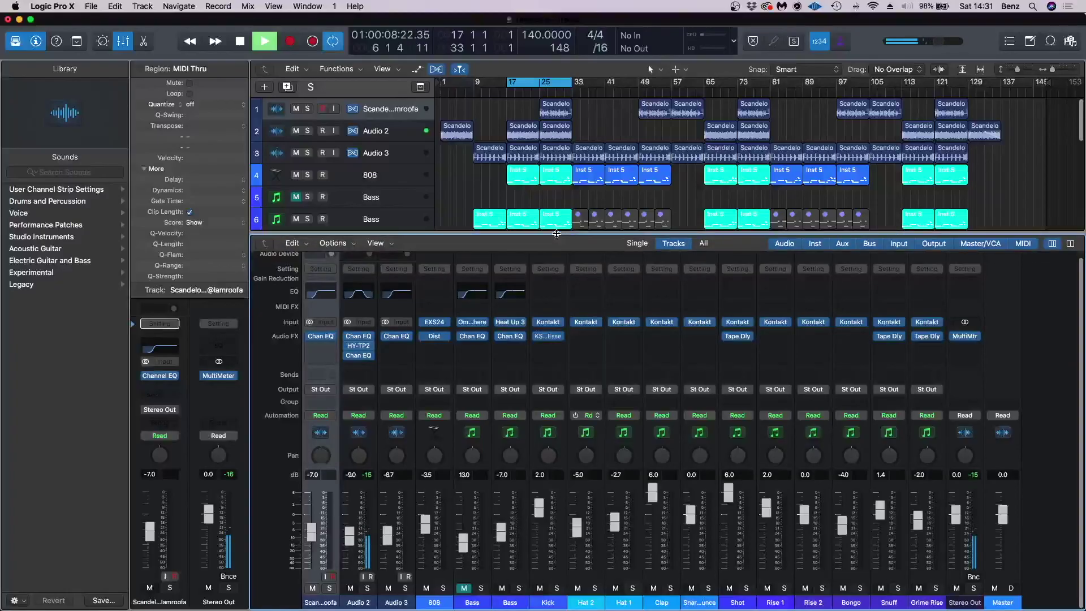
Step: Insert the Cymatics Diablo Lite plug-in after the MultiMeter on the Stereo Out channel
click(964, 346)
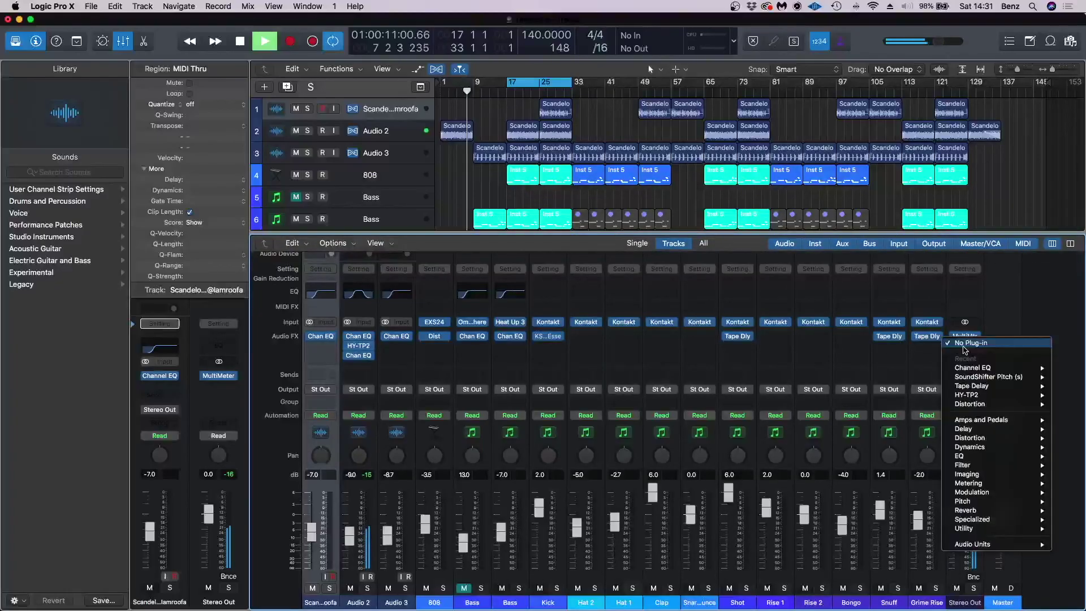
mouse_move(995, 544)
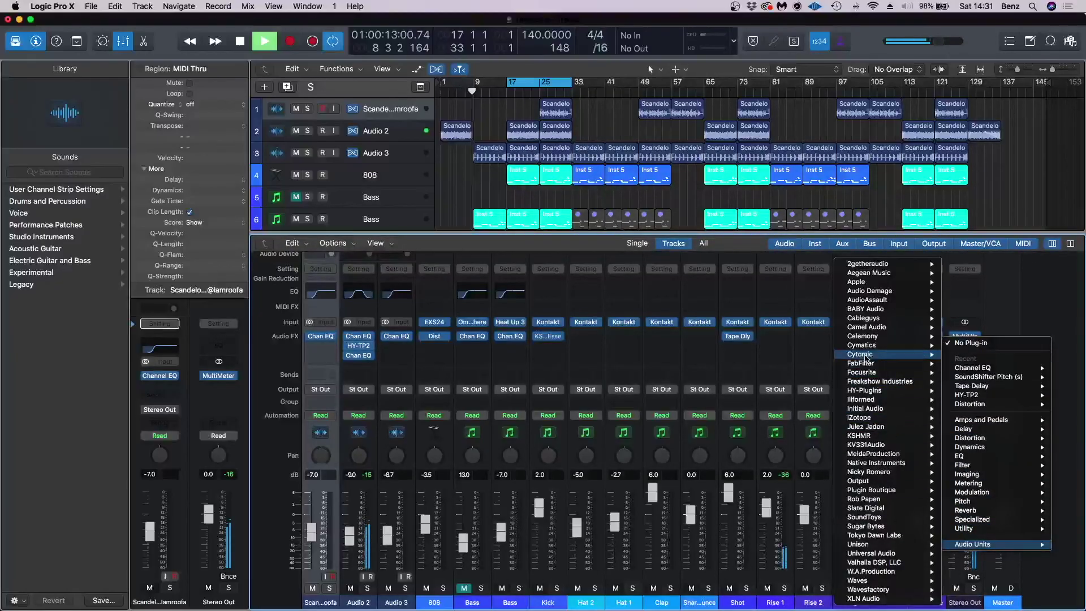
mouse_move(862, 327)
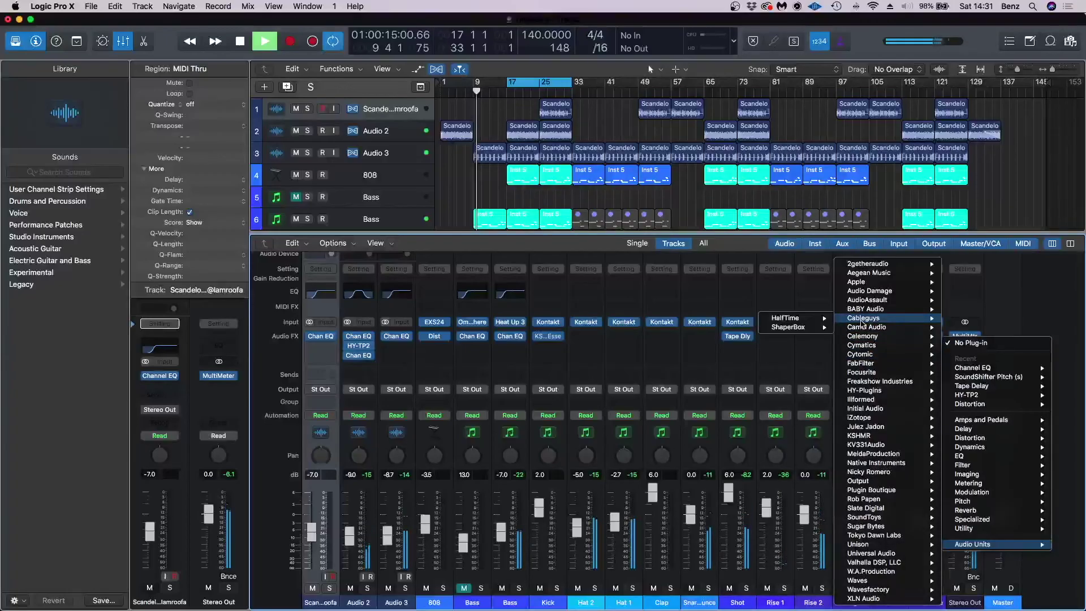
mouse_move(797, 320)
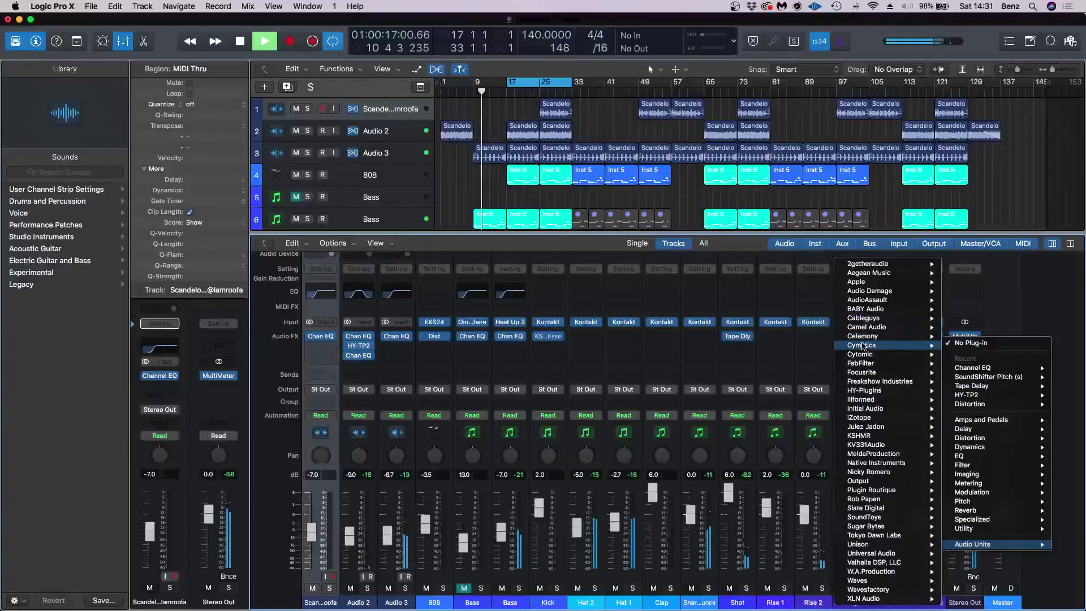
mouse_move(769, 345)
click(703, 345)
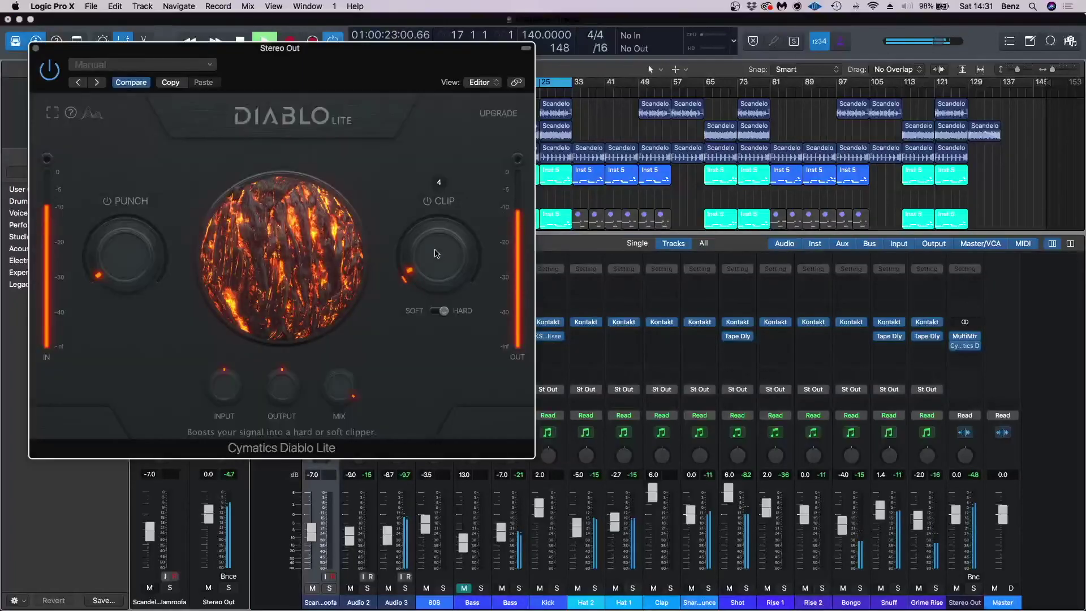
Step: Set Diablo Lite's Clip amount to 15, lower its Output gain, and close the plug-in window
drag(436, 253, 435, 246)
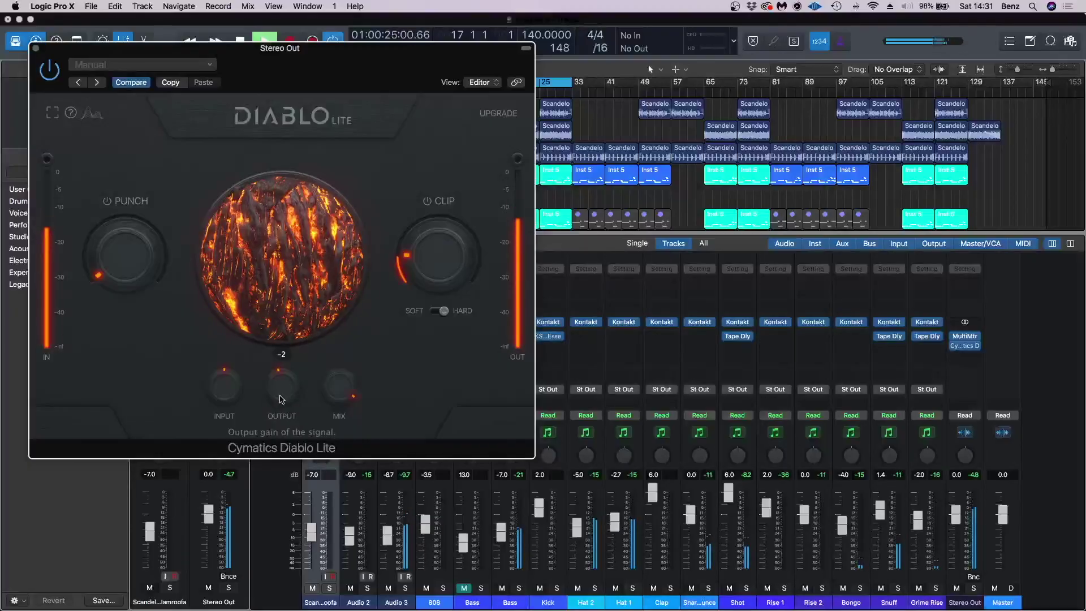
mouse_move(459, 257)
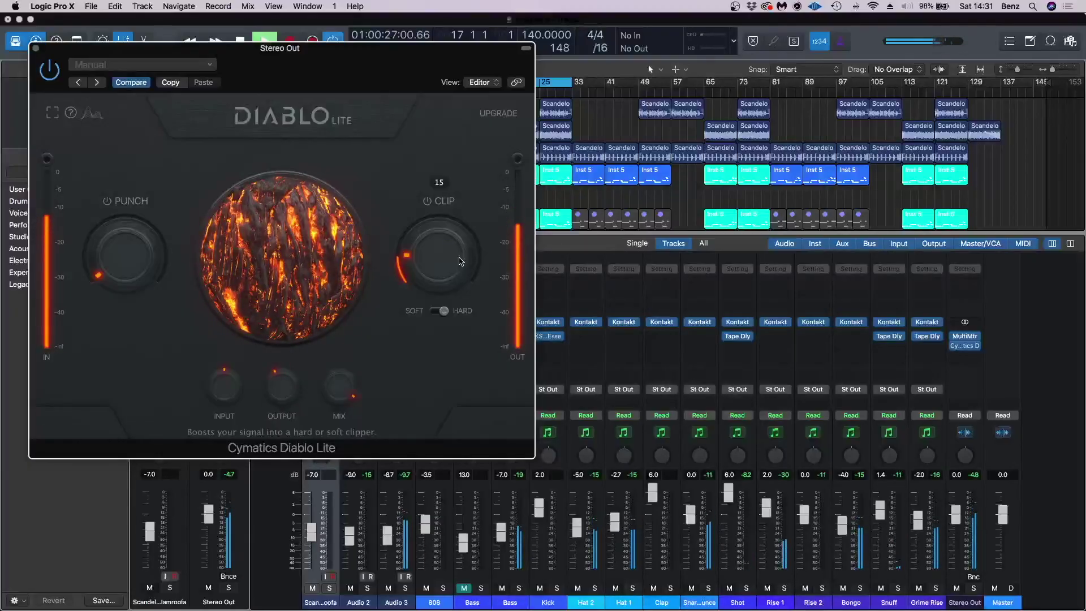
click(36, 49)
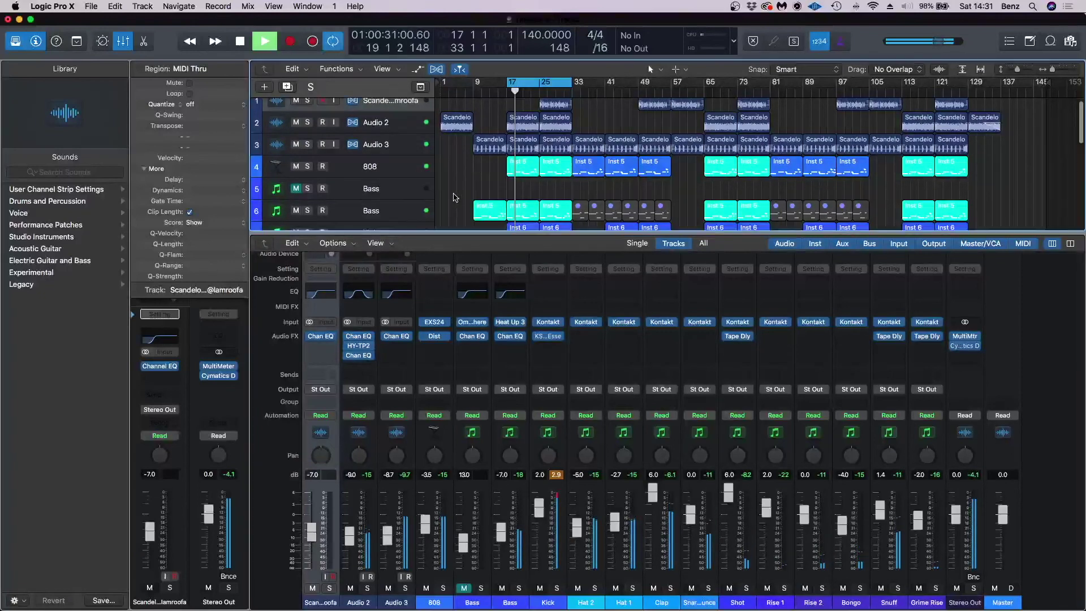
Step: Duplicate the Channel EQ into the next slot on the active Bass channel, and reset the Kick channel's peak level display
click(385, 212)
mouse_move(510, 340)
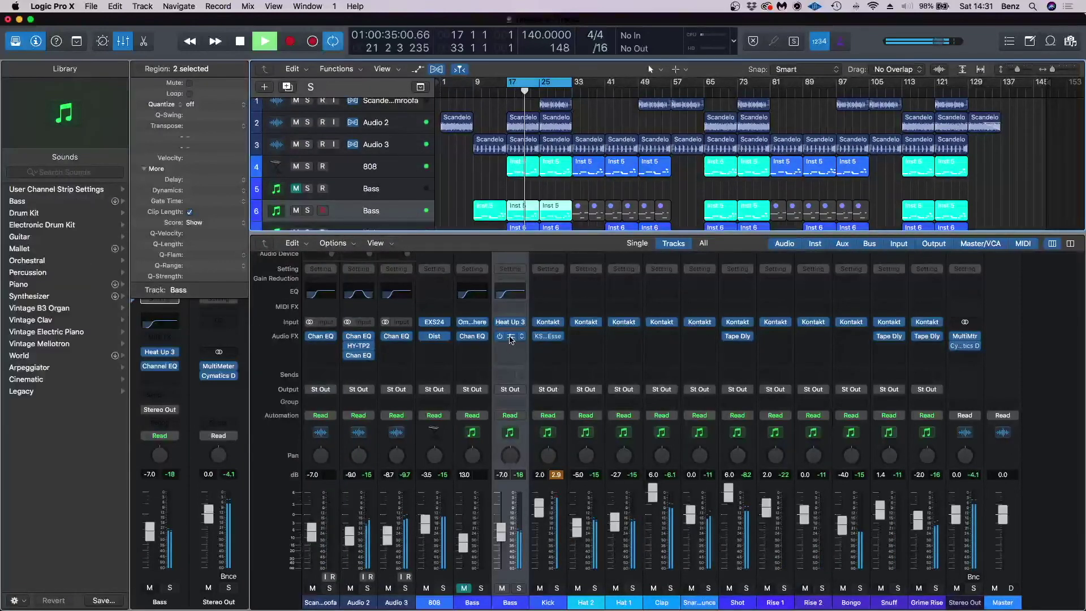
drag(510, 339, 511, 347)
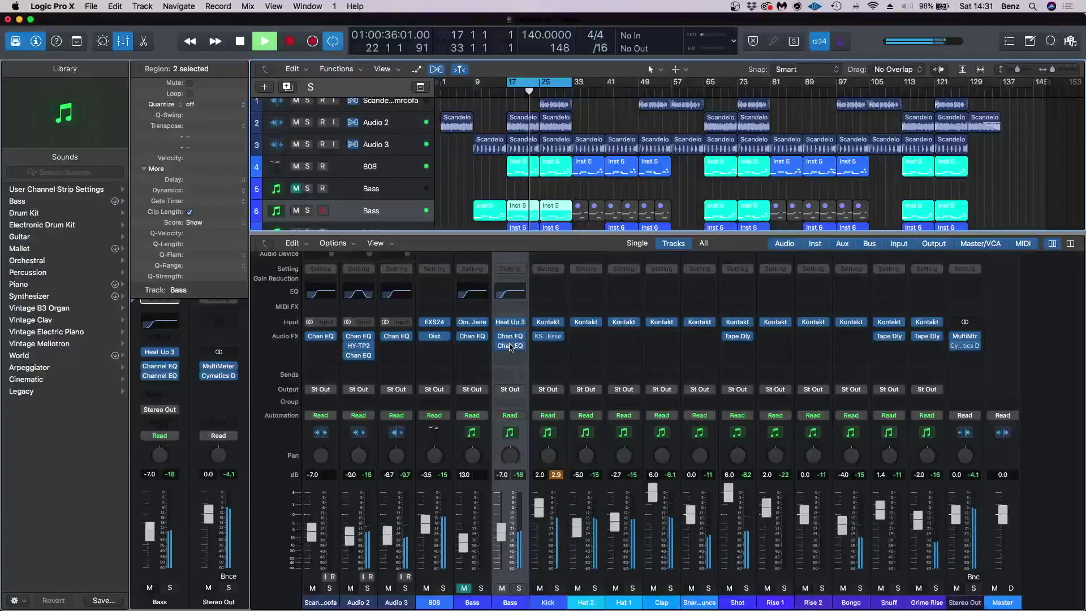
click(555, 474)
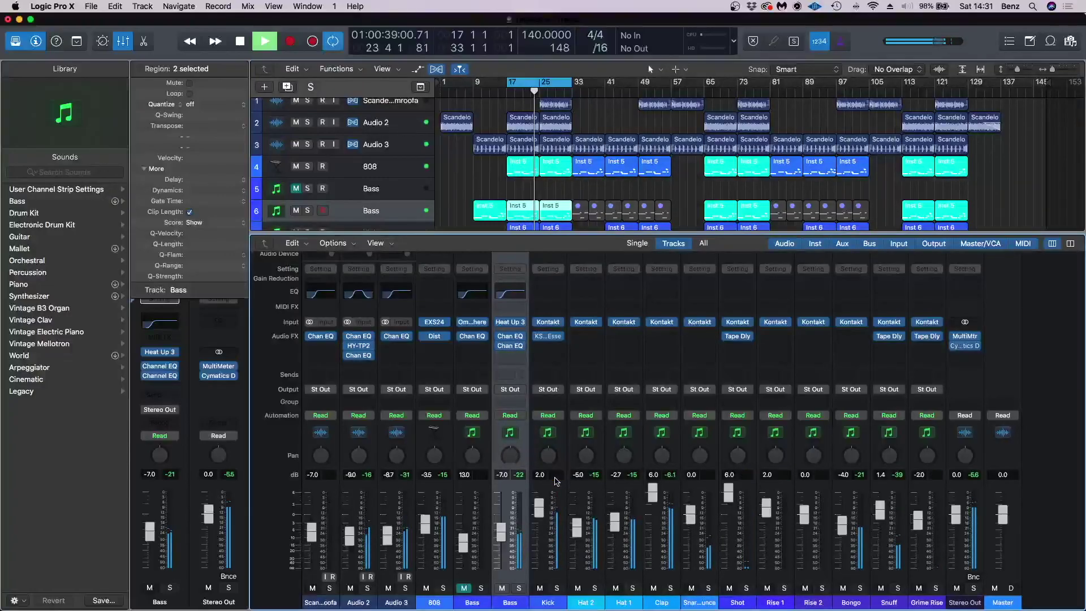
click(556, 475)
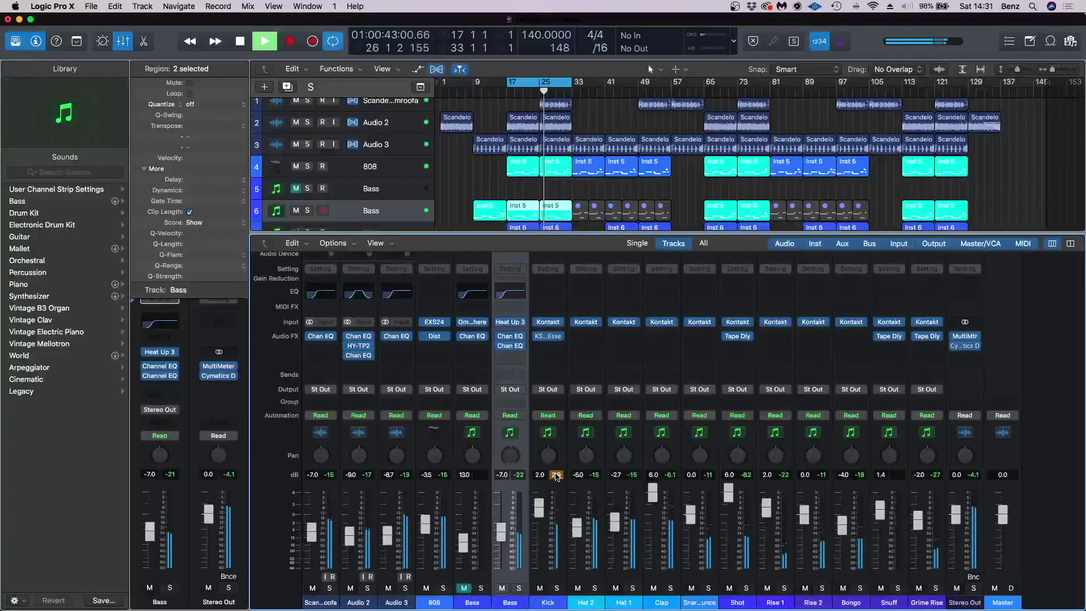
Step: Insert the iZotope Ozone 8 plug-in after Diablo Lite on the Stereo Out channel
click(965, 358)
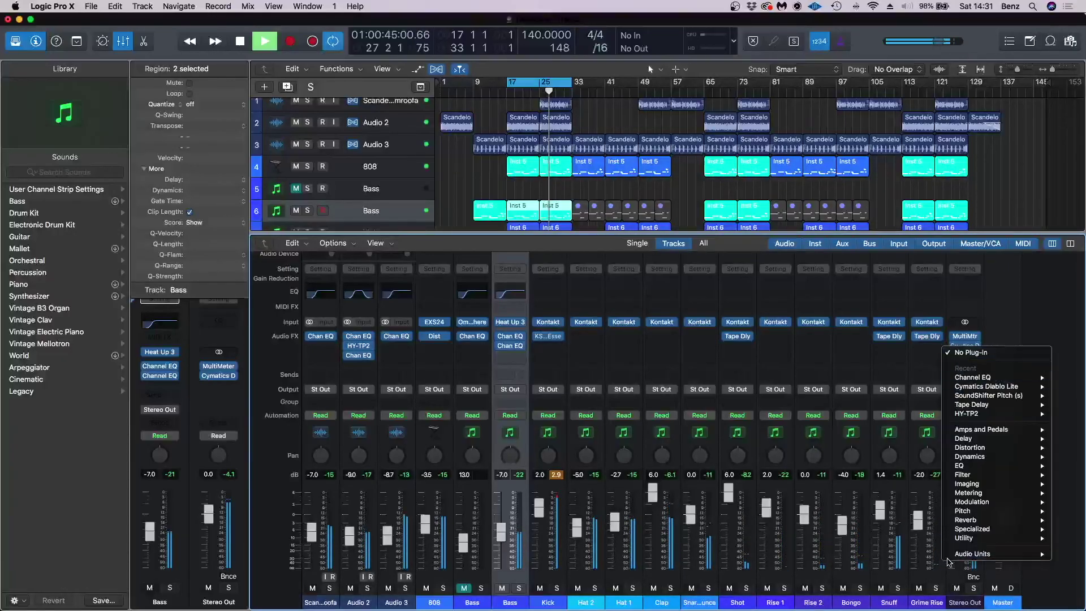
mouse_move(858, 416)
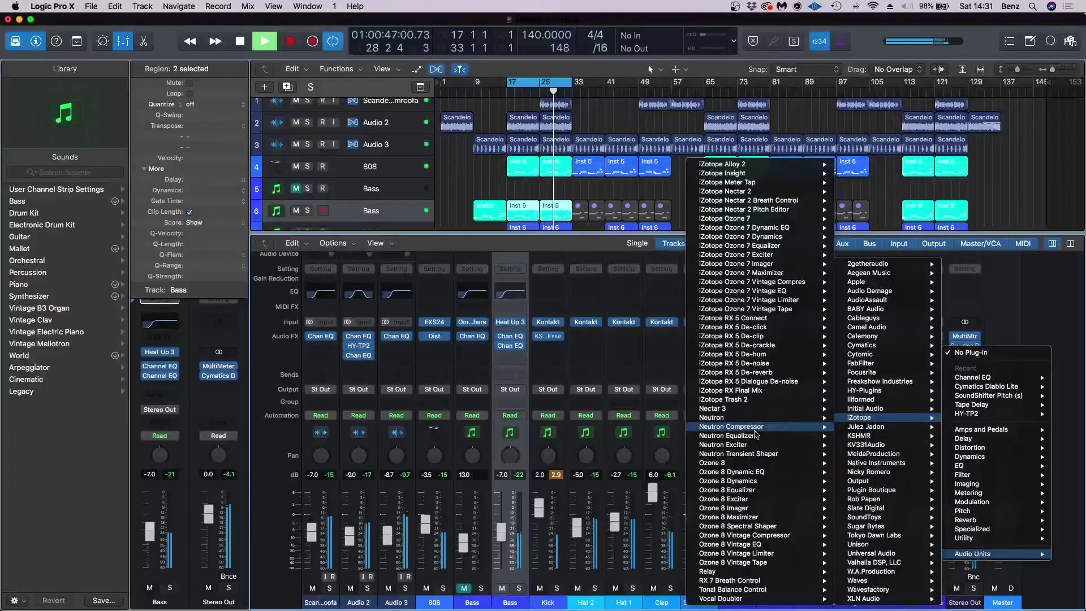
mouse_move(735, 464)
click(663, 465)
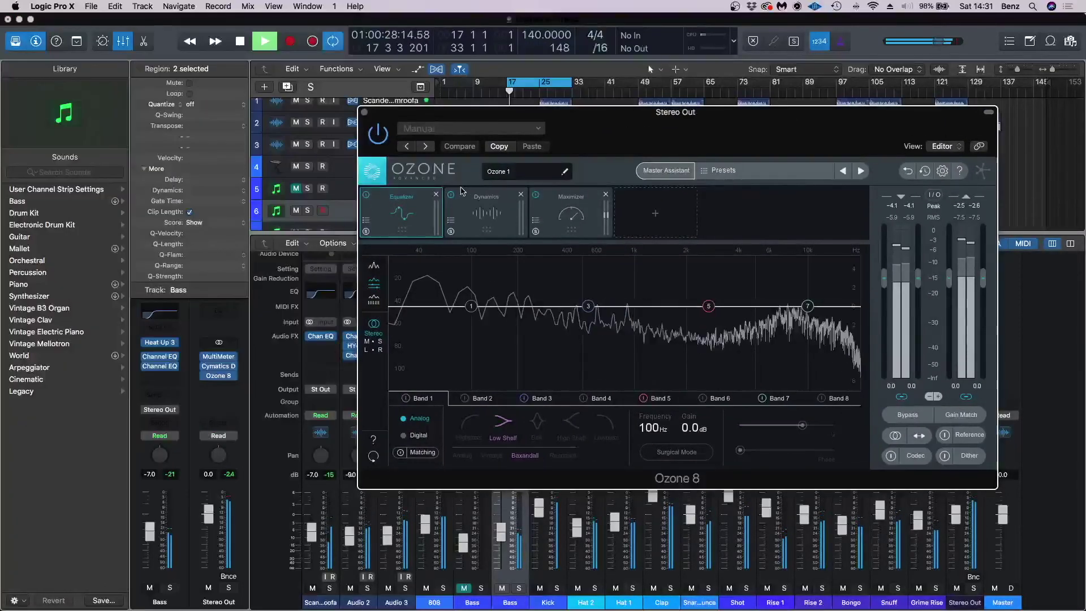
Step: Strip Ozone's module chain down to the Maximizer, run the Master Assistant on the playing section, and accept its settings
click(571, 213)
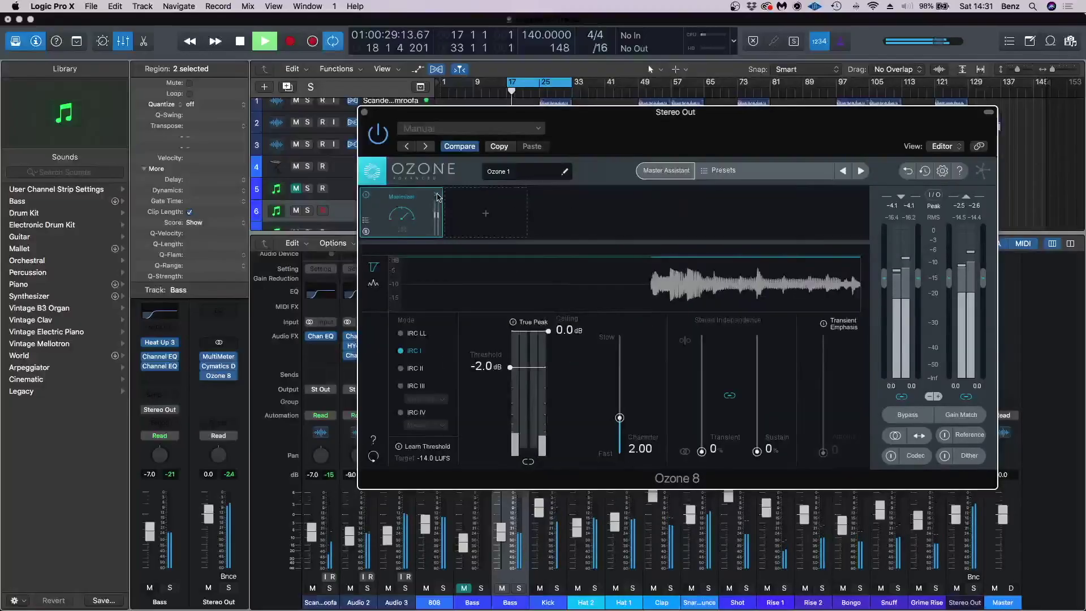
click(666, 170)
click(682, 392)
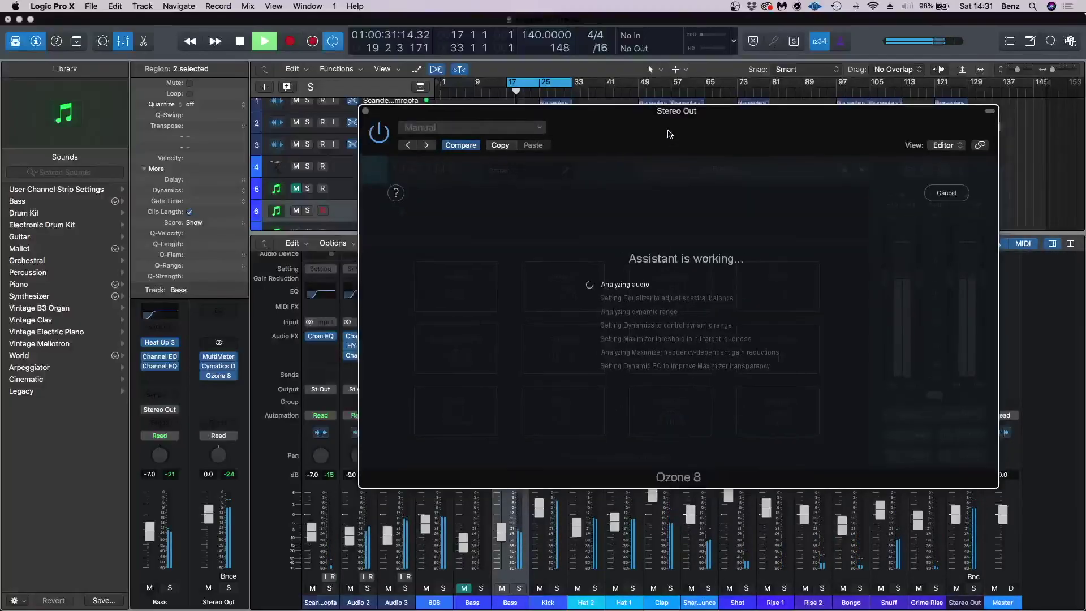
drag(672, 123, 760, 31)
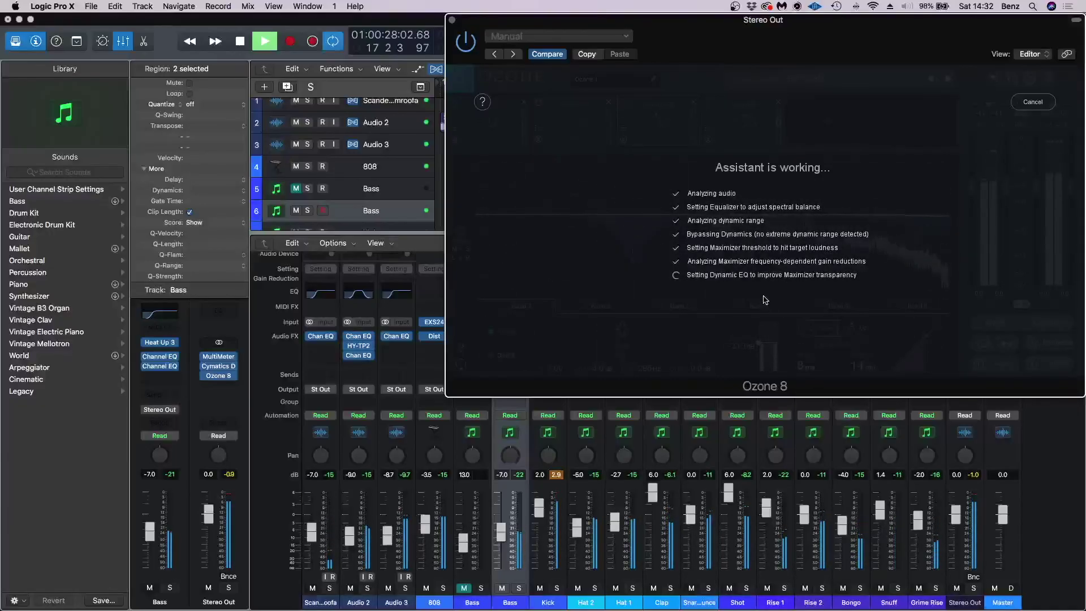
click(766, 302)
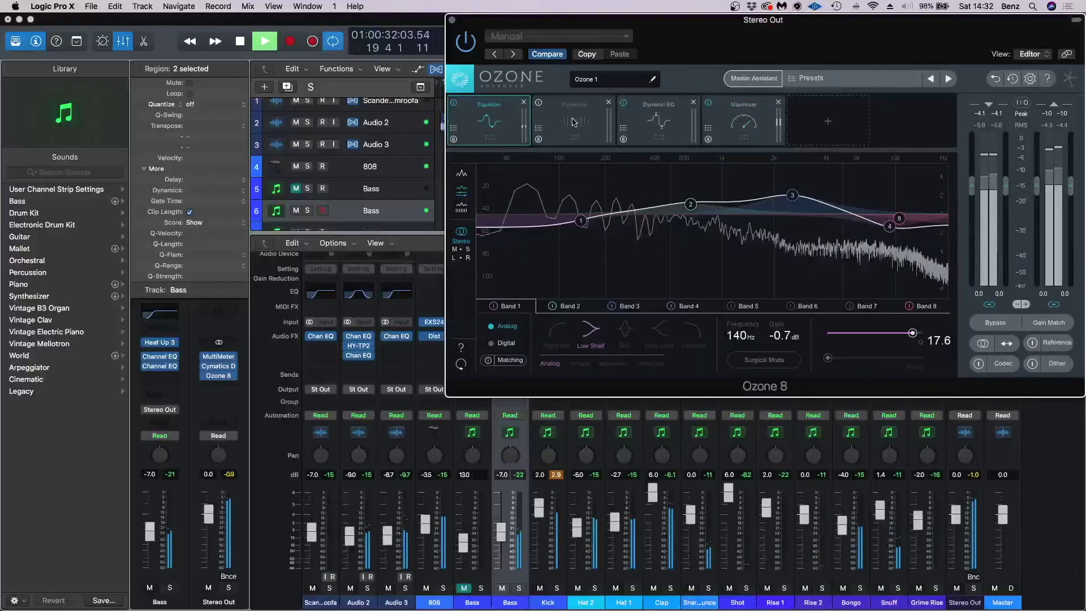
Step: Load the Modern Dynamics preset in Ozone's Dynamics module and show all four bands together
click(531, 125)
click(537, 127)
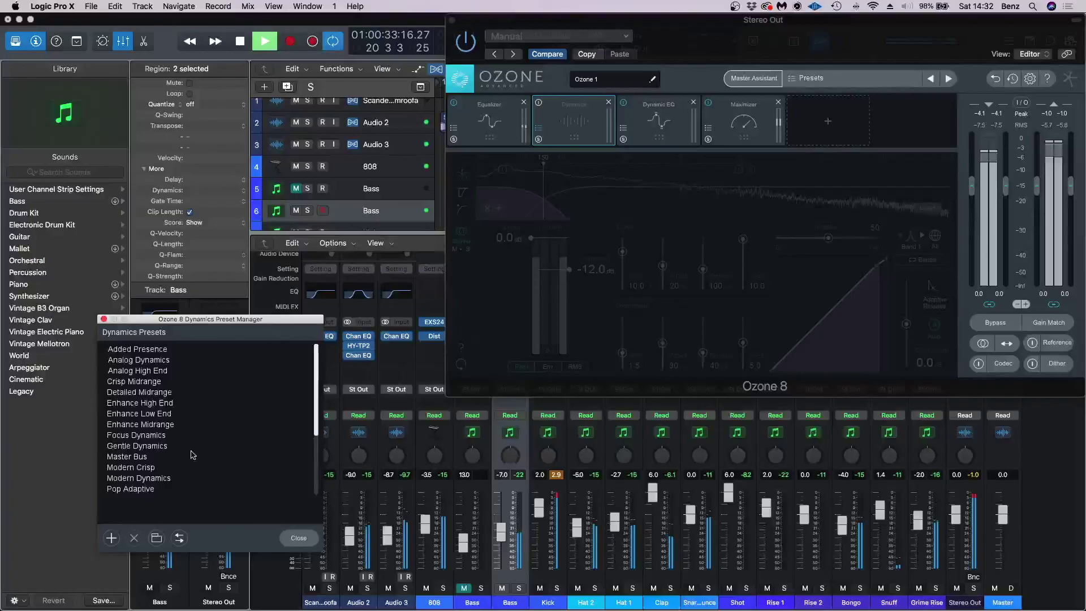
click(148, 480)
click(103, 319)
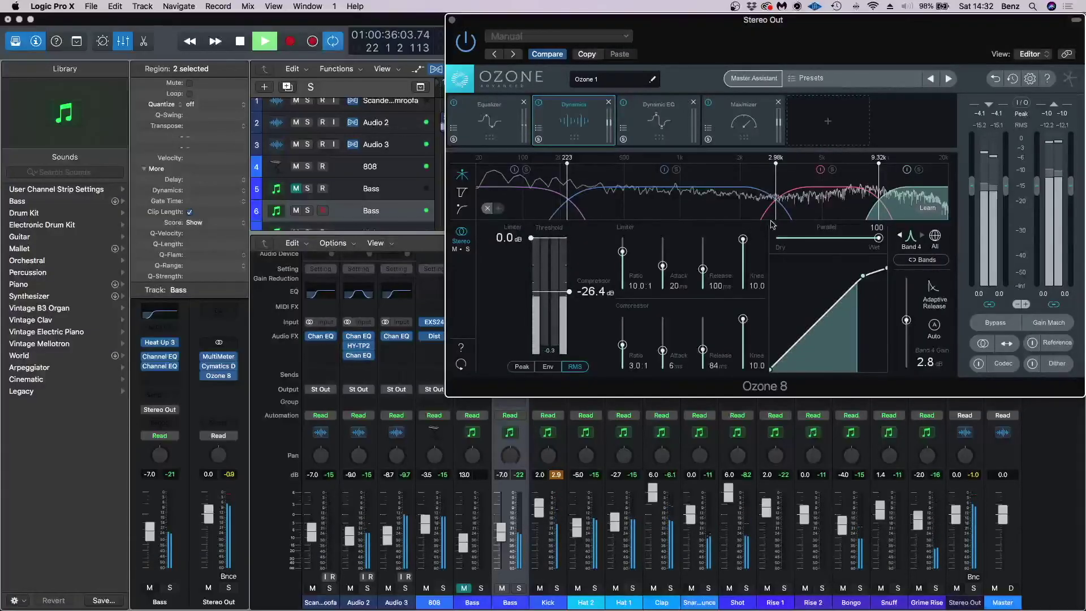
click(918, 260)
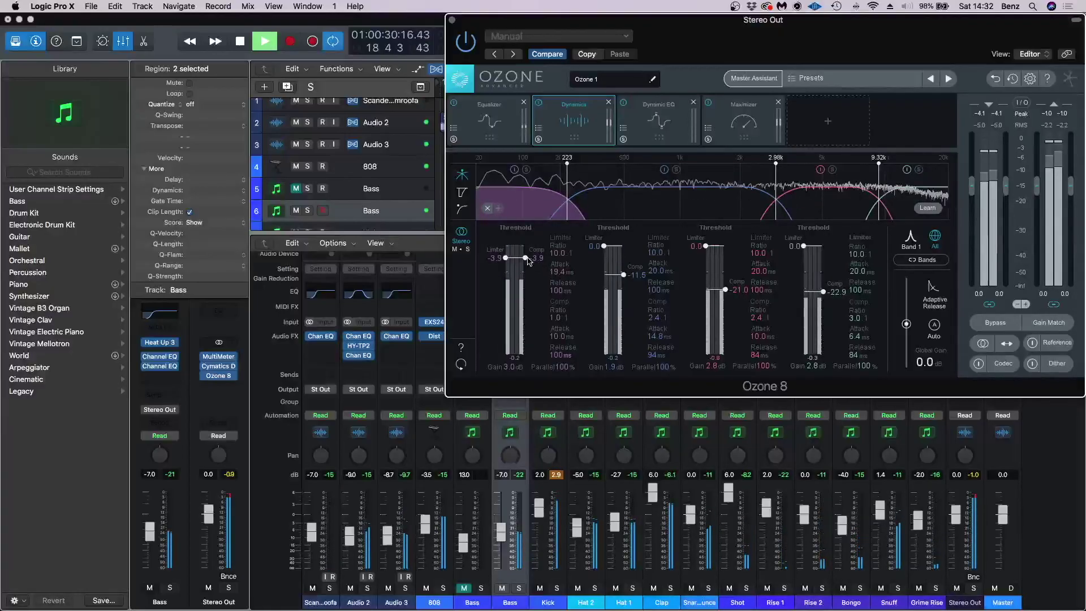
Step: In Ozone's Equalizer, set the Band 4 gain to -0.5 dB and the Band 1 frequency to 70 Hz
click(742, 124)
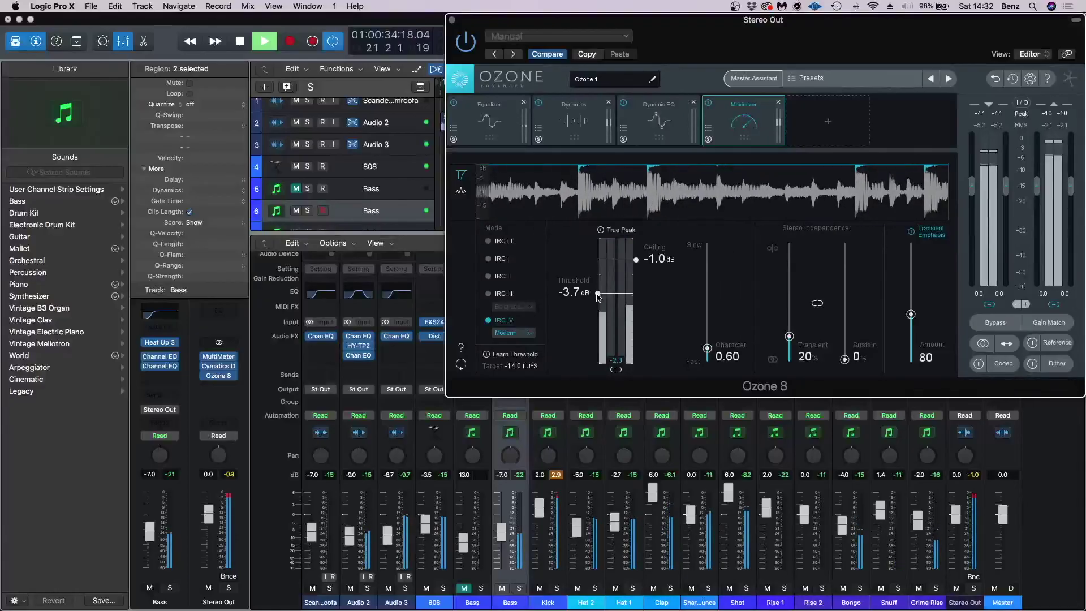
click(491, 120)
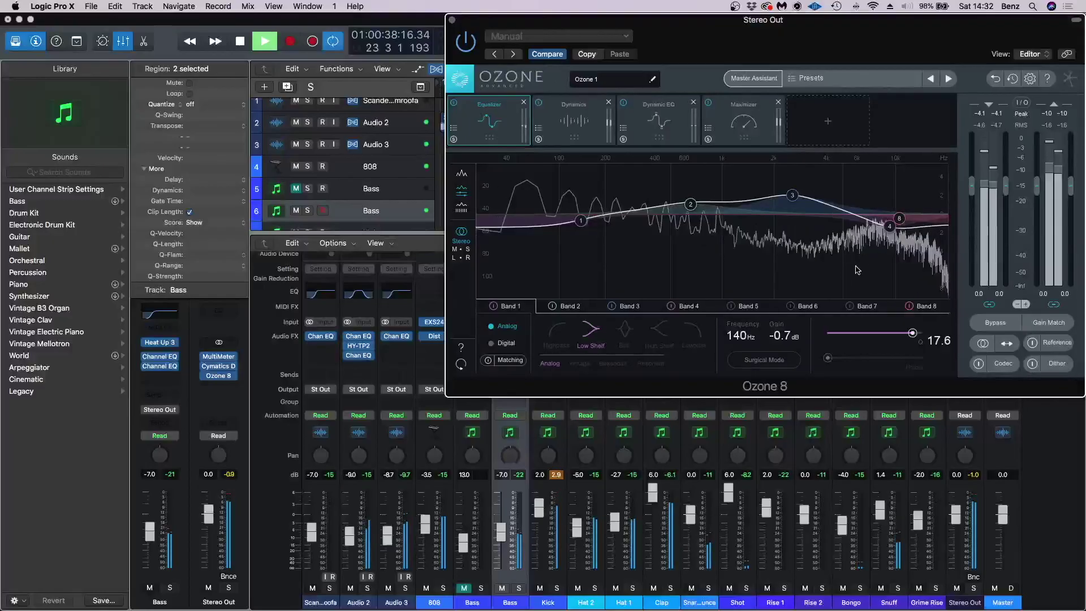
click(687, 306)
drag(787, 343, 787, 334)
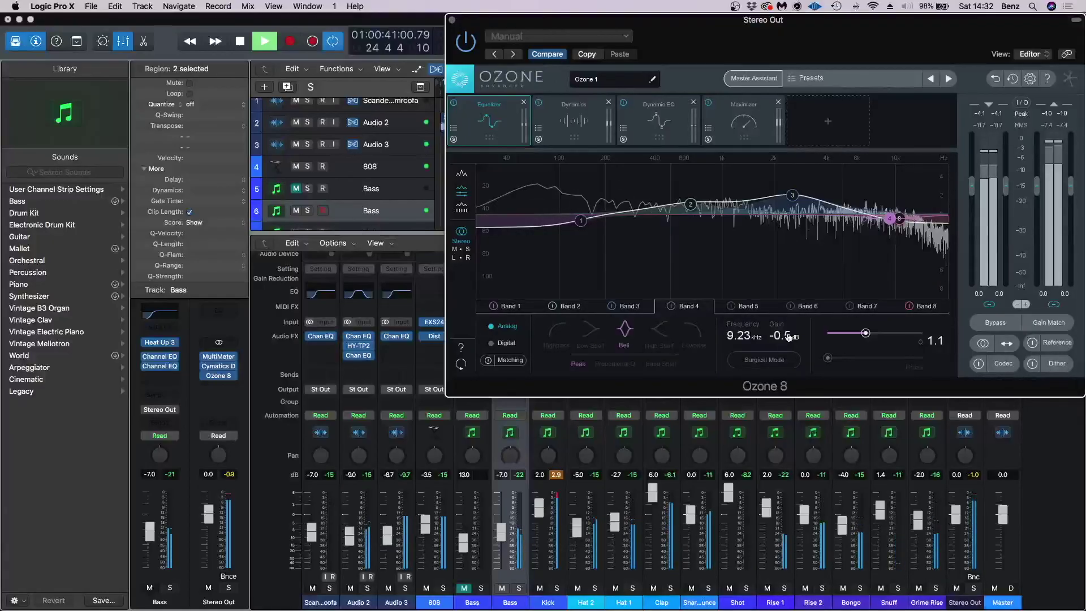
click(517, 303)
double_click(744, 336)
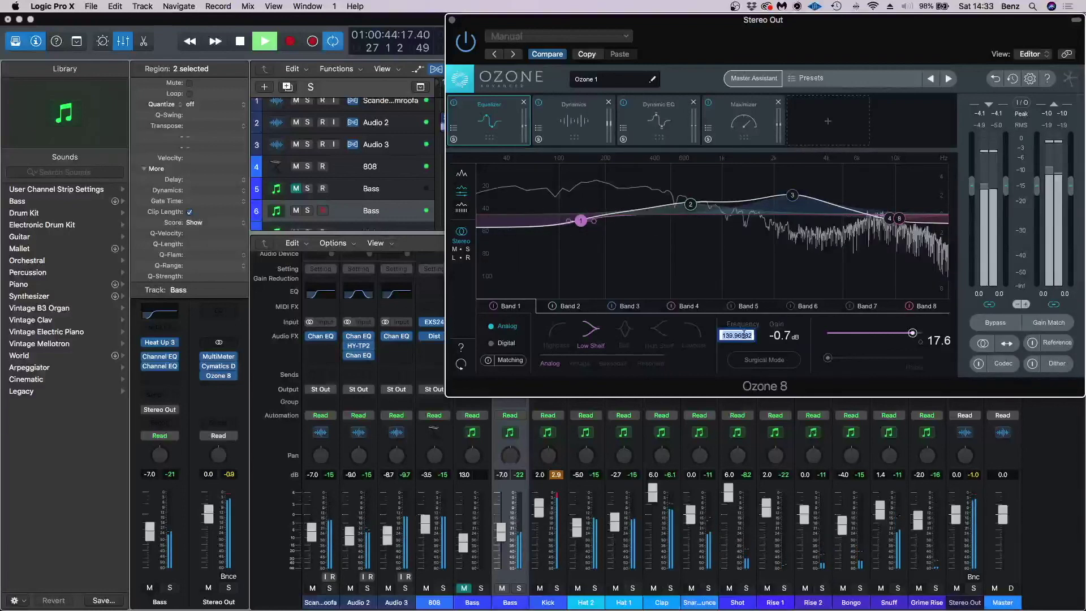
text(70)
key(Return)
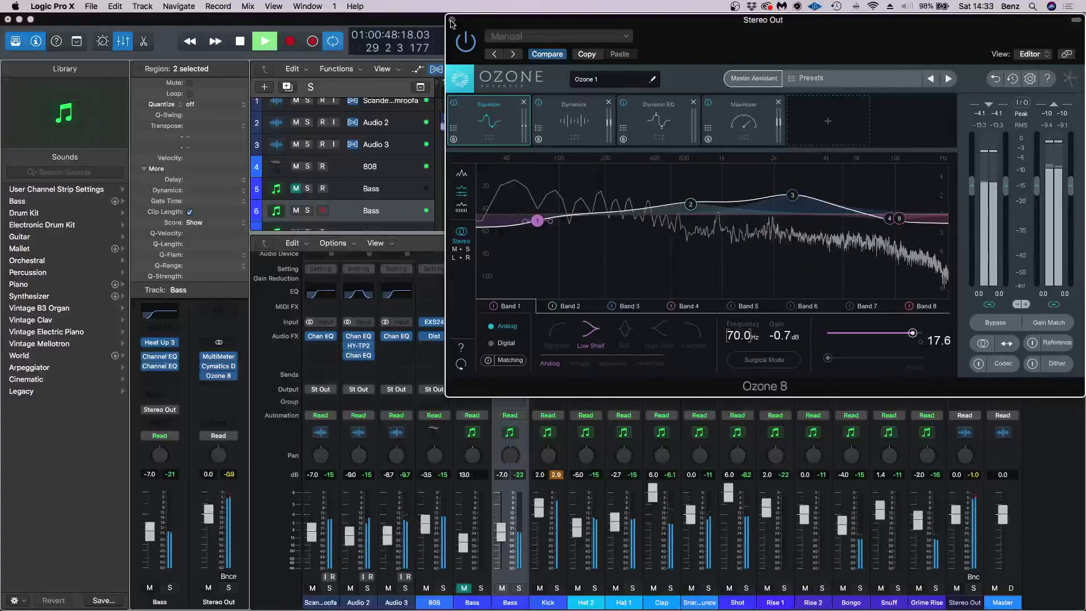
Step: Hide the Ozone window and the Mixer to show the full arrangement, and switch to OBS
key(v)
click(123, 41)
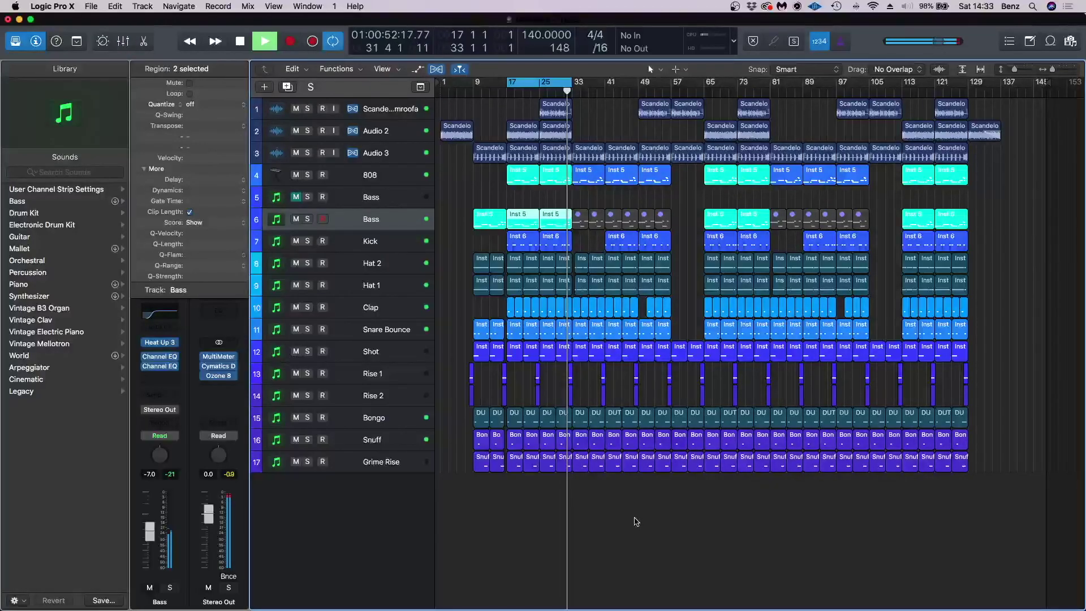
click(740, 588)
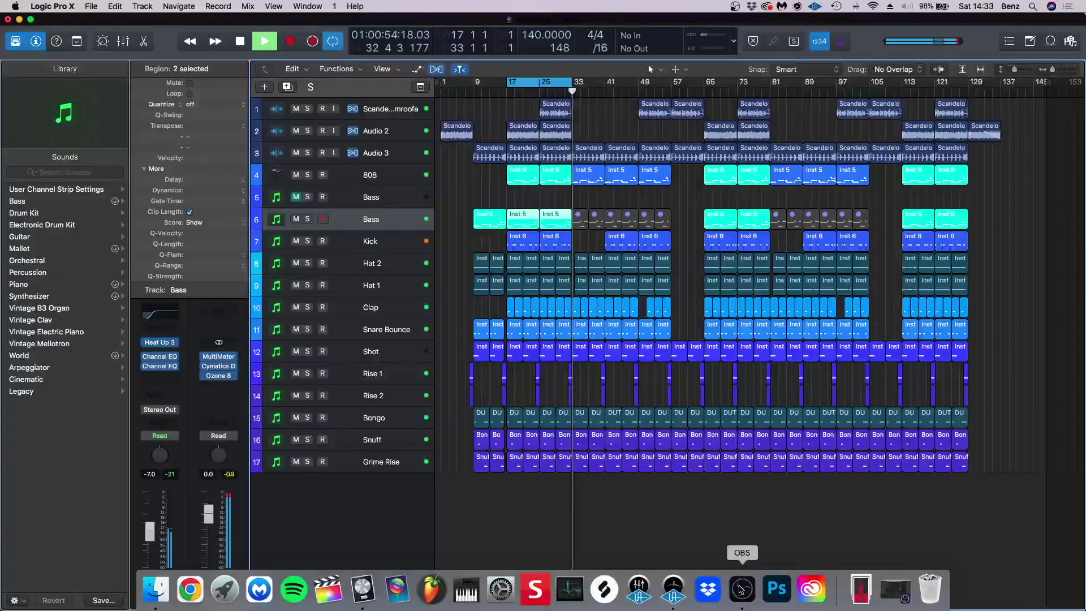